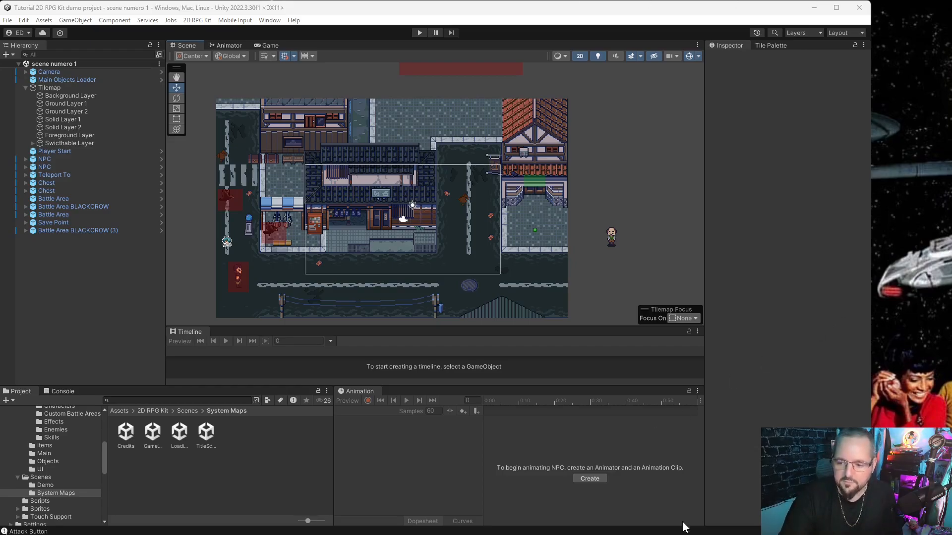
Step: Review the RPG Worlds Caves asset page, including its description, licence terms, previews and download section, and close the browser window
left_click_drag(686, 534, 673, 18)
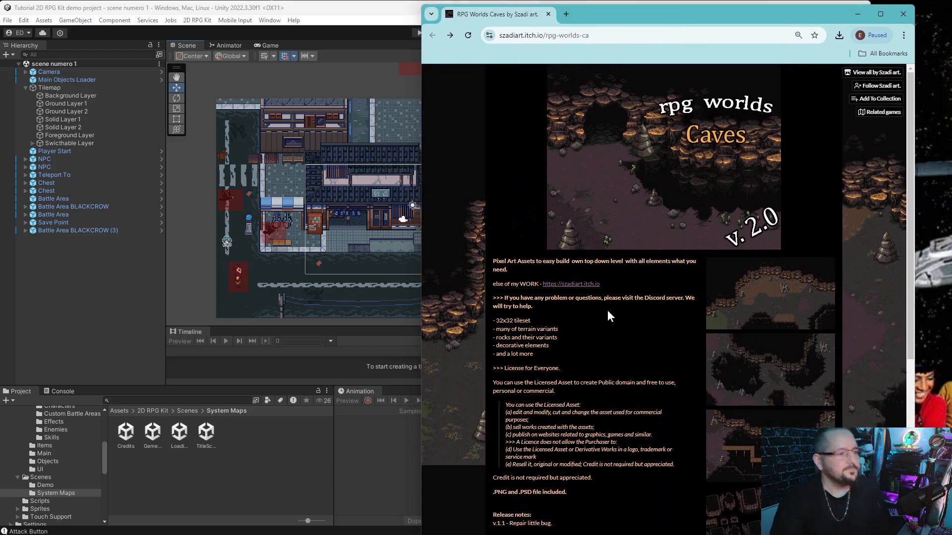
scroll(570, 296, "down", 7)
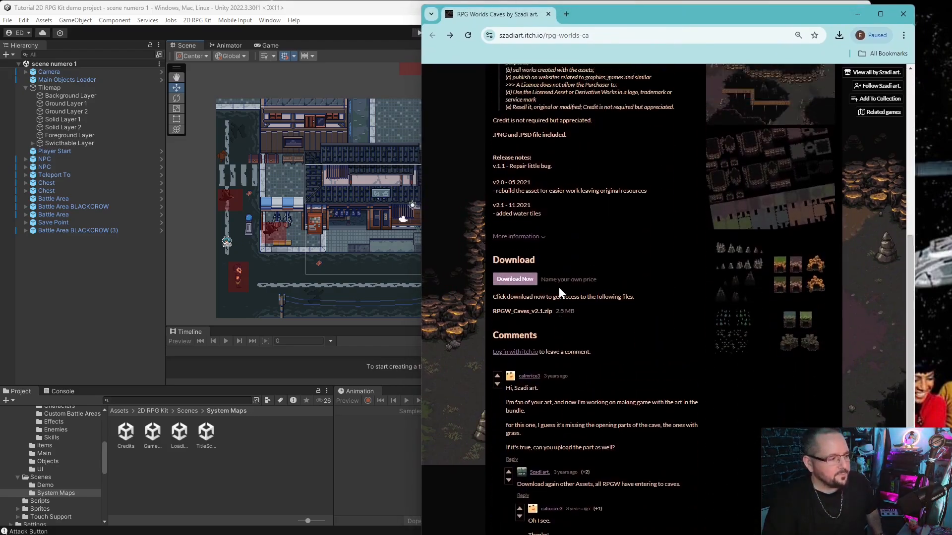
scroll(559, 288, "up", 3)
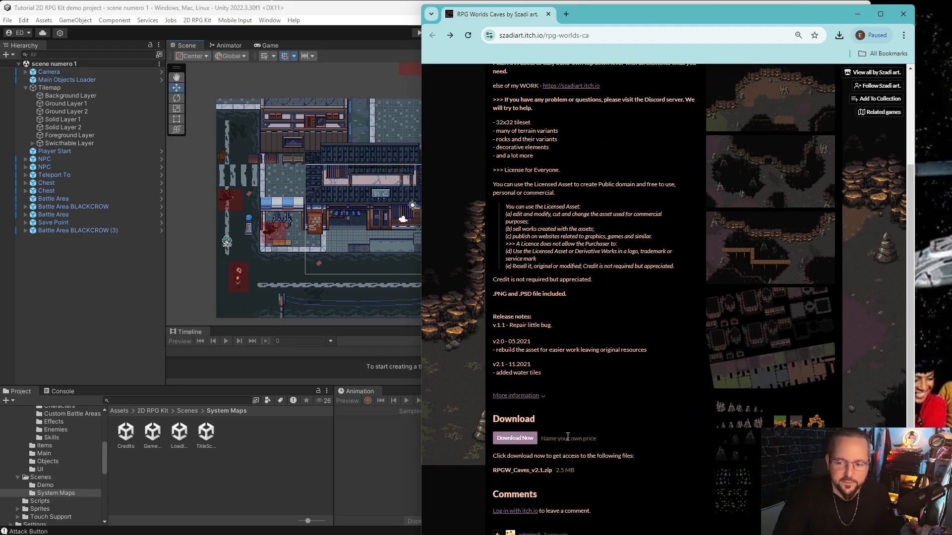
scroll(536, 476, "down", 5)
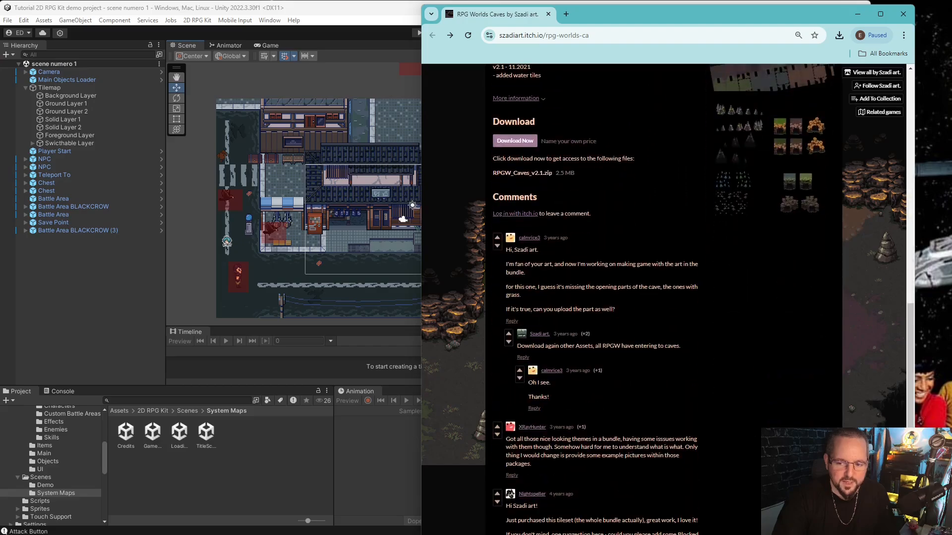
scroll(516, 440, "up", 8)
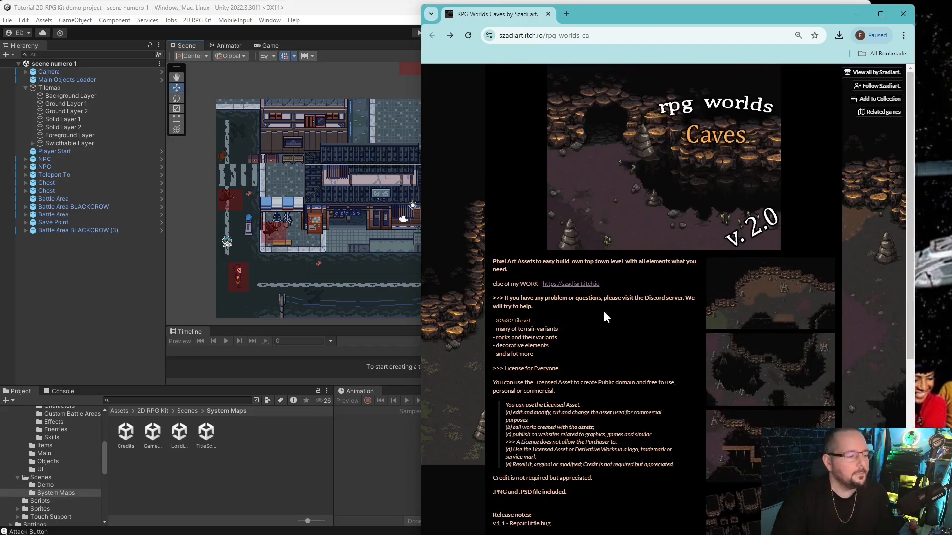
scroll(589, 312, "down", 5)
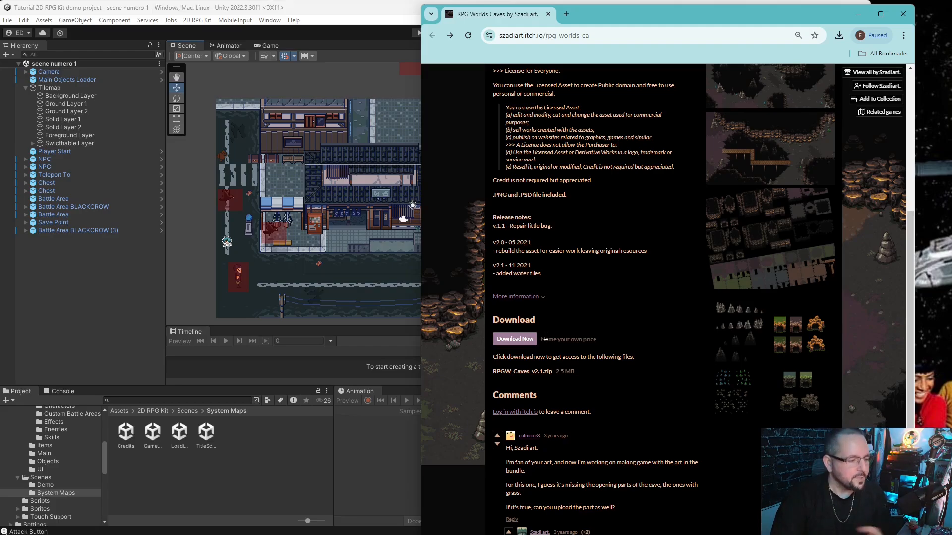
scroll(629, 337, "up", 5)
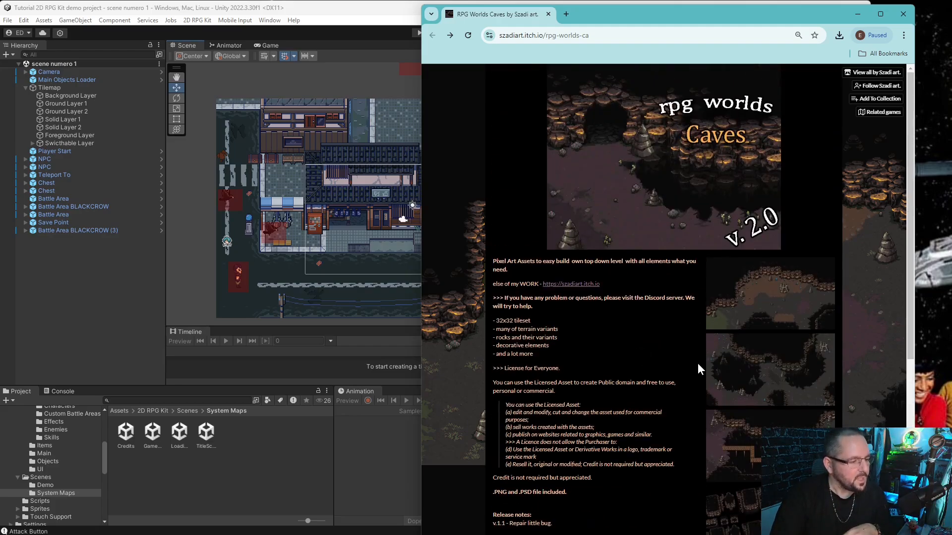
scroll(628, 339, "down", 7)
scroll(676, 272, "up", 8)
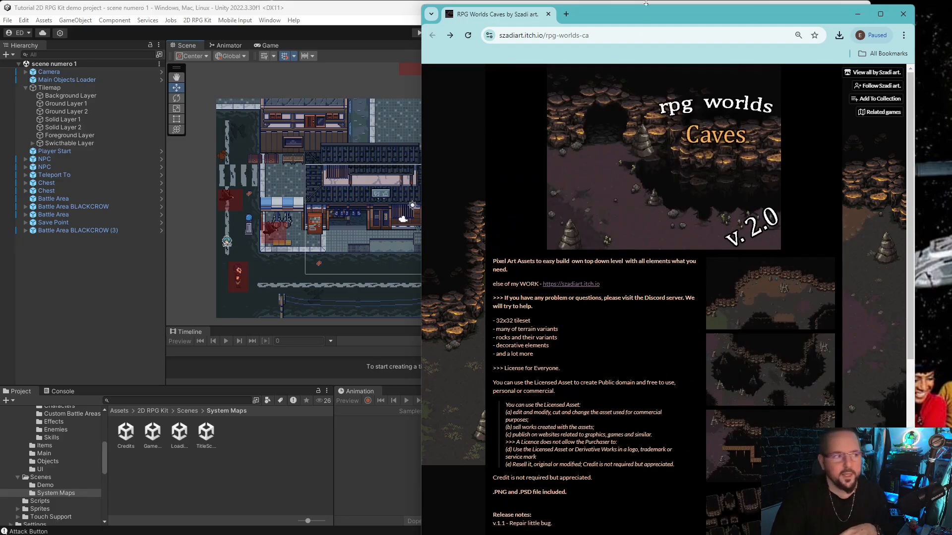
left_click(903, 15)
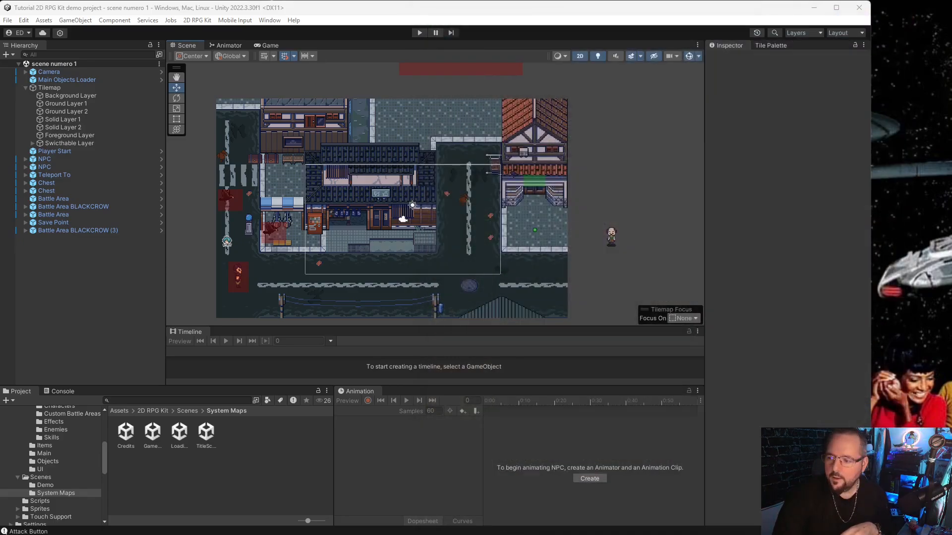
Step: Examine the decorative.png and MainLev2.0.png files and the Anim folder in the downloaded RPGW_Caves_v2.1 folder
left_click_drag(593, 227, 610, 149)
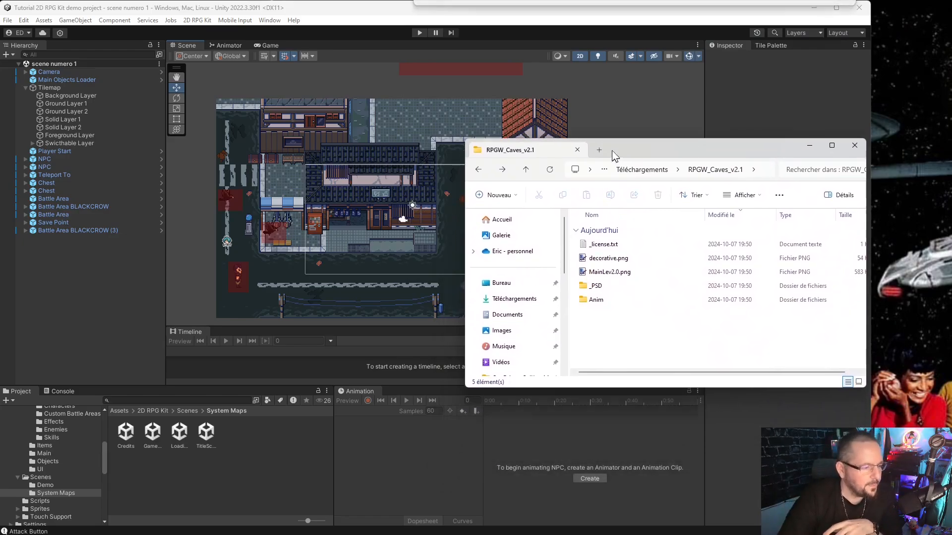
left_click(594, 297)
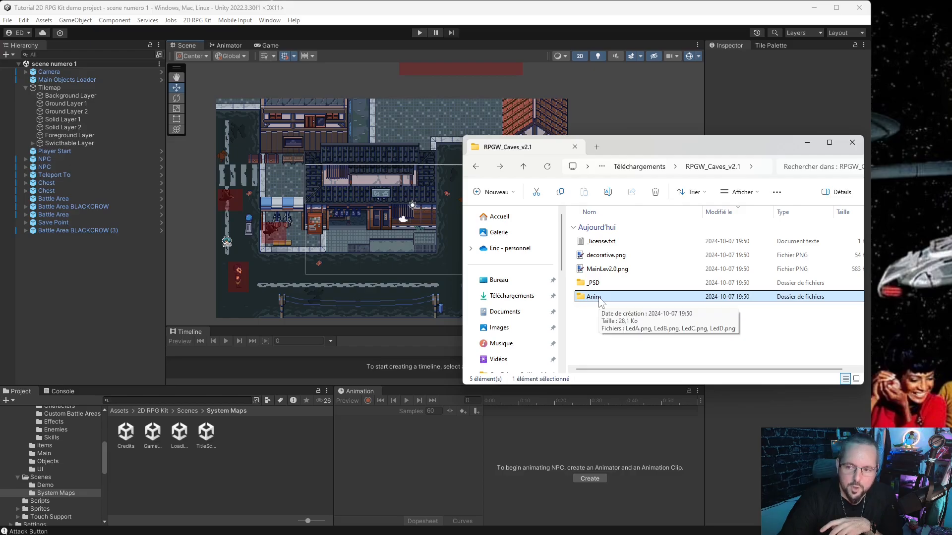
left_click(621, 257)
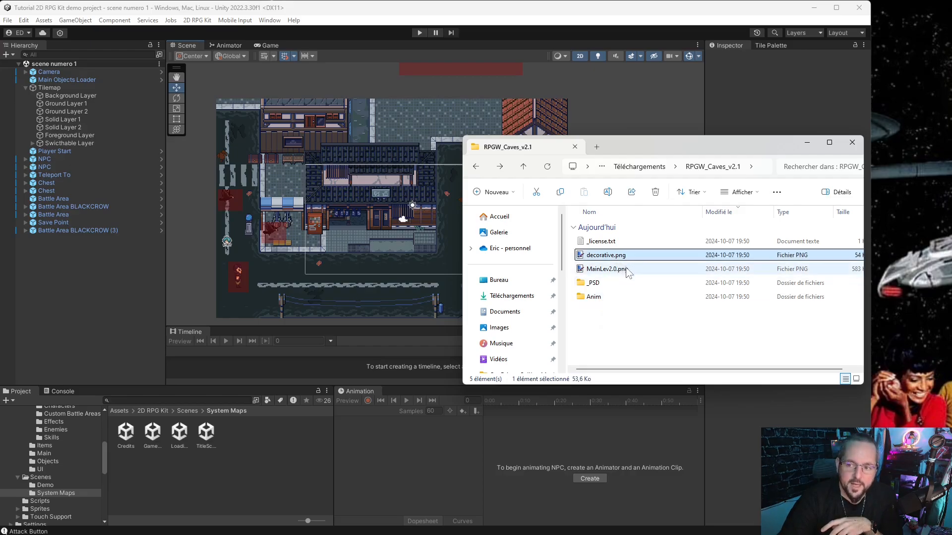
left_click(627, 272)
left_click(616, 257)
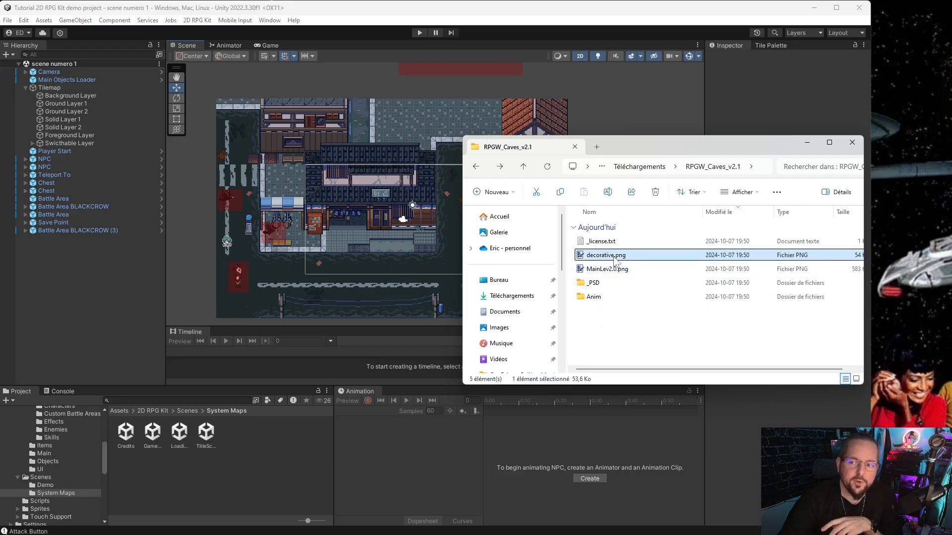
left_click(620, 269)
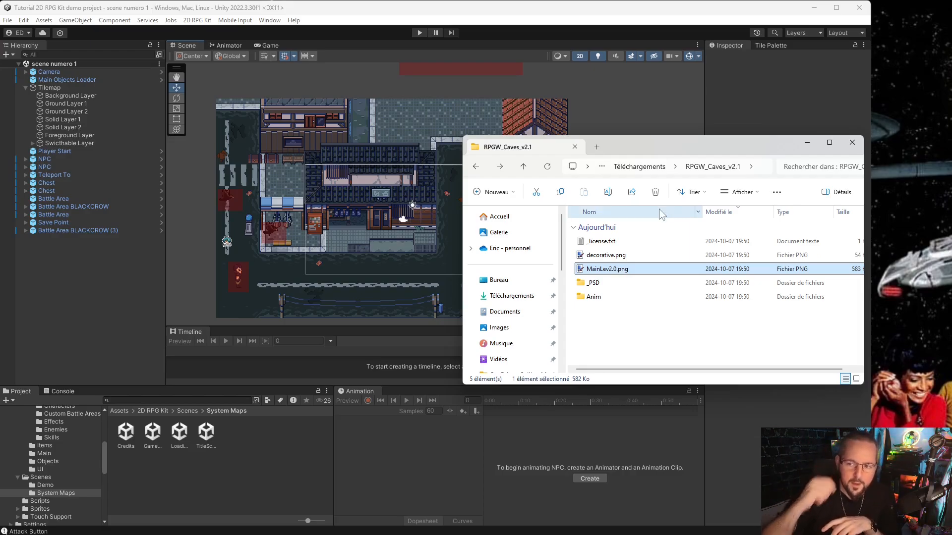
left_click(607, 296)
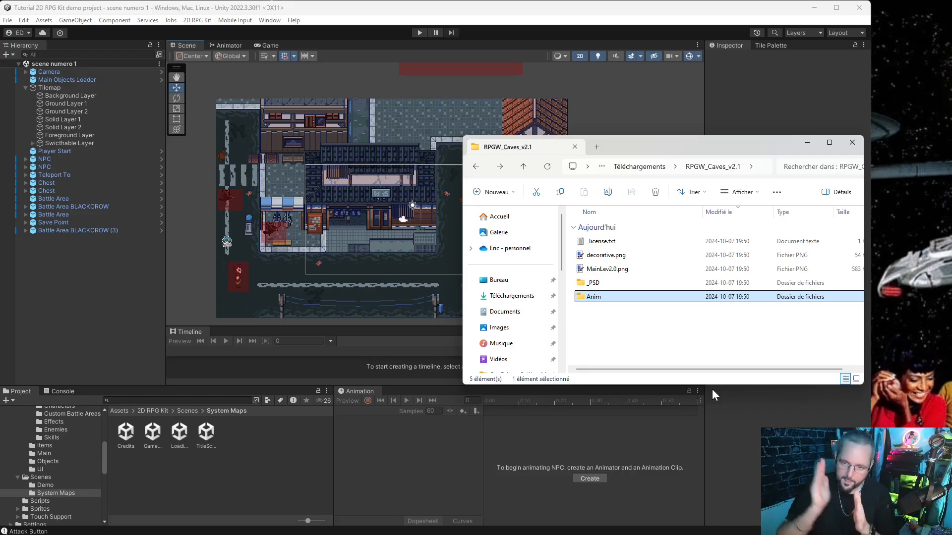
left_click(605, 261)
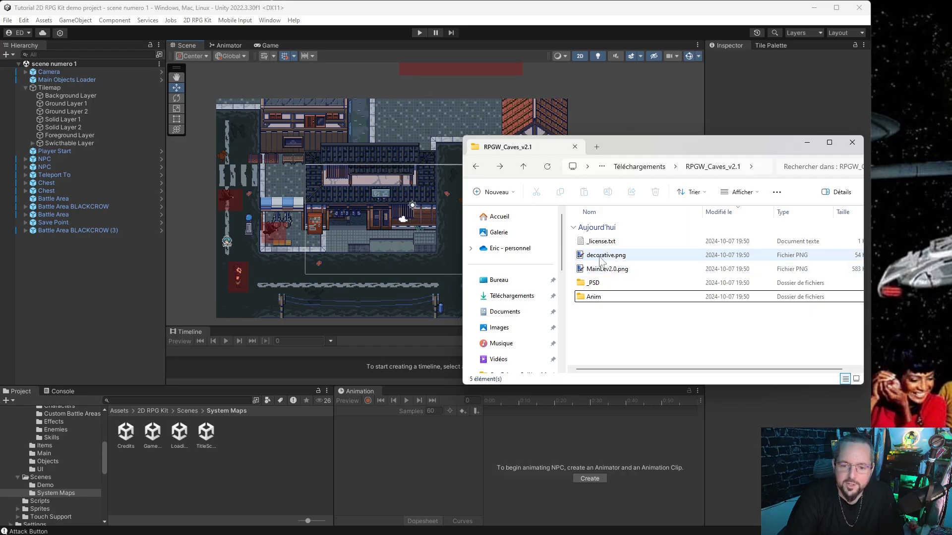
Step: Move the RPGW_Caves_v2.1 window beside the Unity editor and open the 2D RPG Kit project's Sprites/Tilesets folder
left_click_drag(626, 147, 951, 217)
left_click(199, 480)
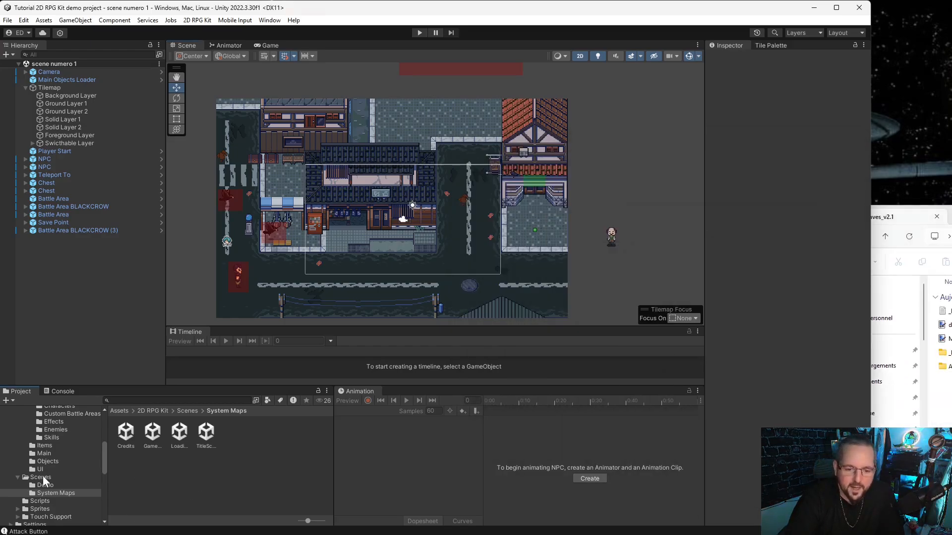
left_click(39, 509)
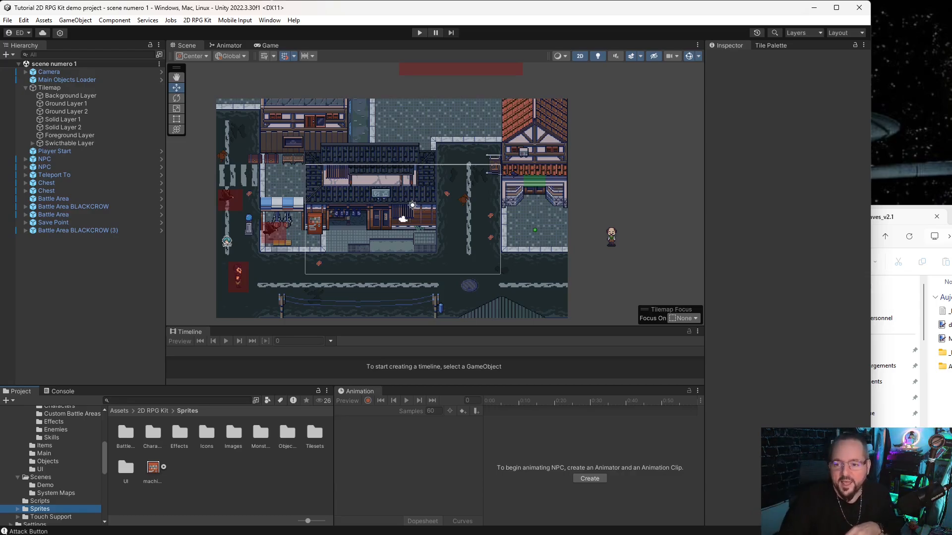
key("alt+Tab")
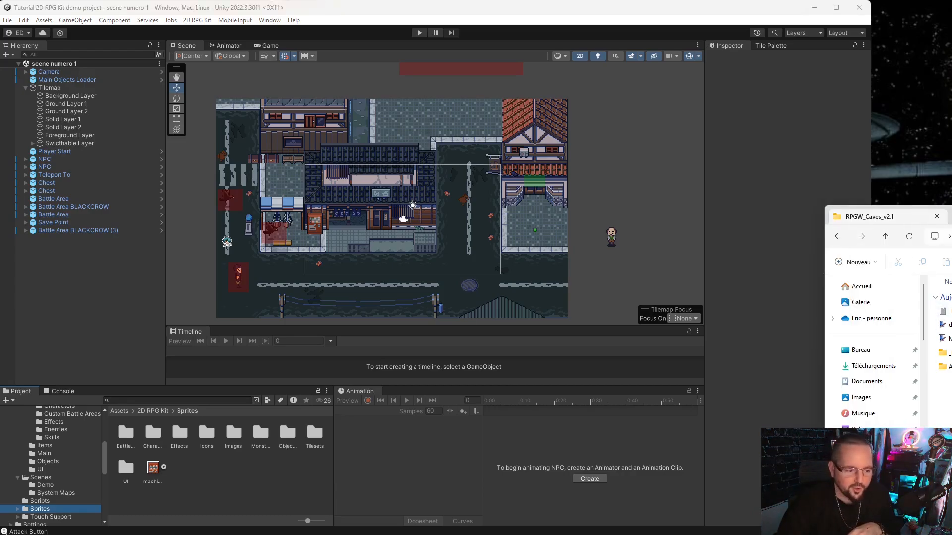
left_click(945, 367)
left_click_drag(949, 216, 951, 221)
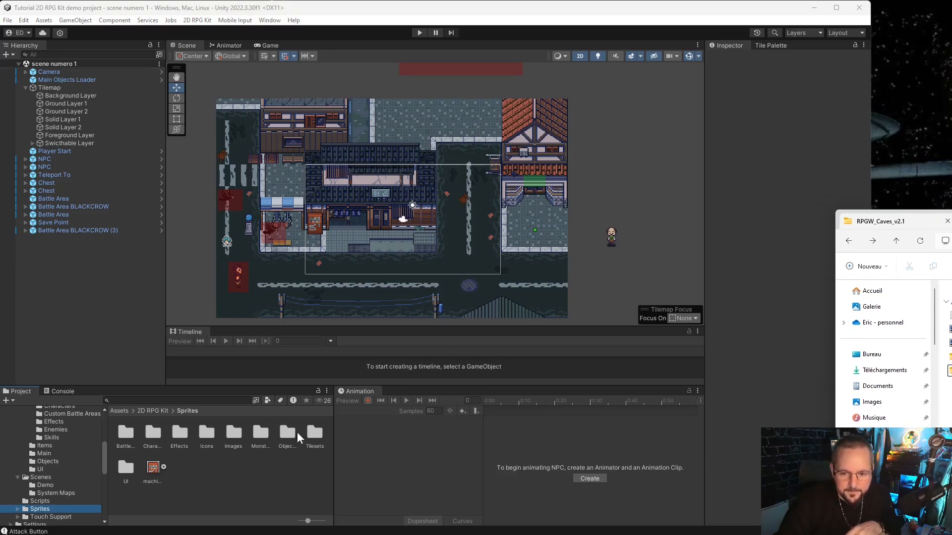
double_click(319, 434)
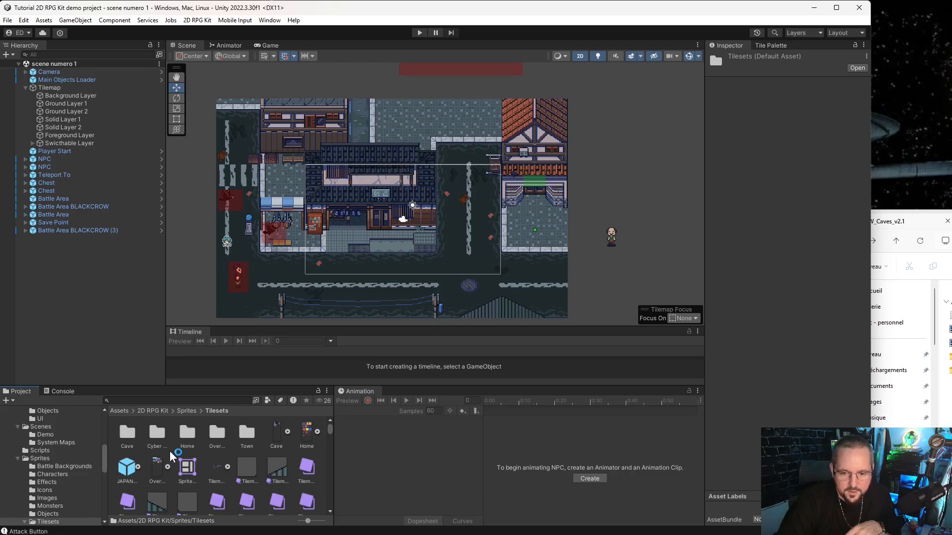
Step: Create a folder named Caverns inside the Tilesets folder and open it
right_click(173, 451)
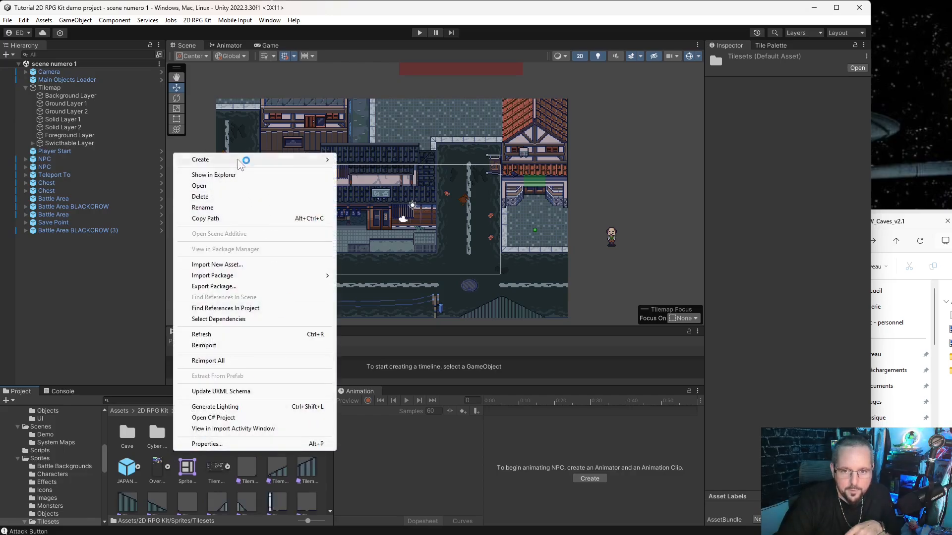
mouse_move(240, 161)
left_click(362, 179)
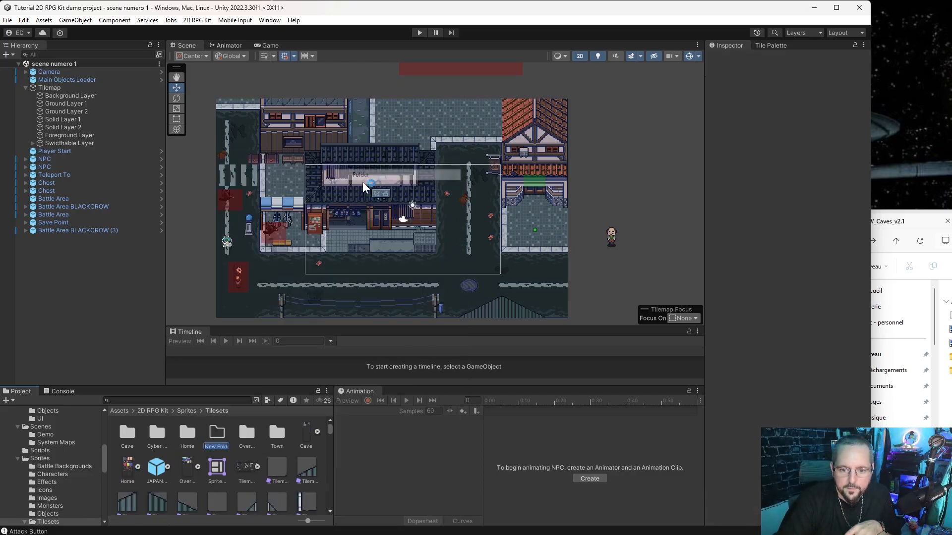
type("c")
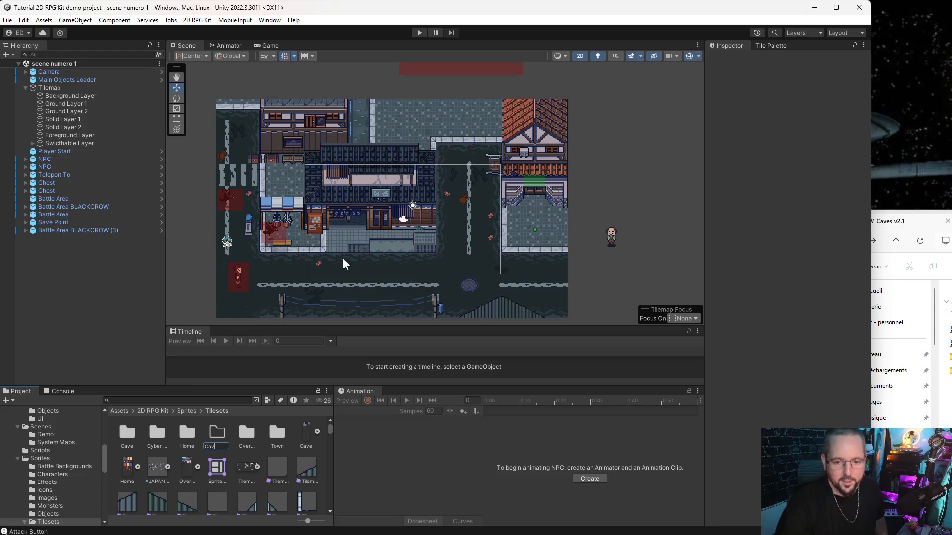
type("ave")
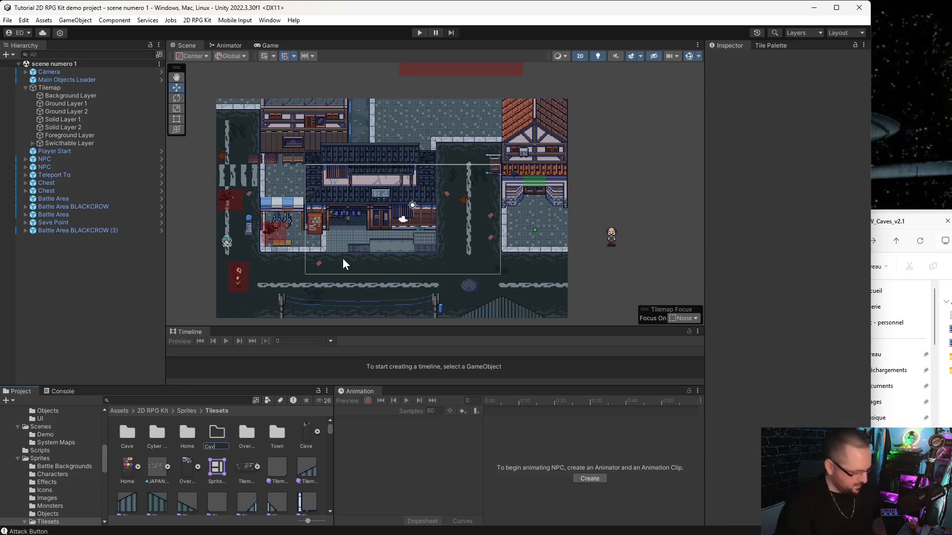
type("rned")
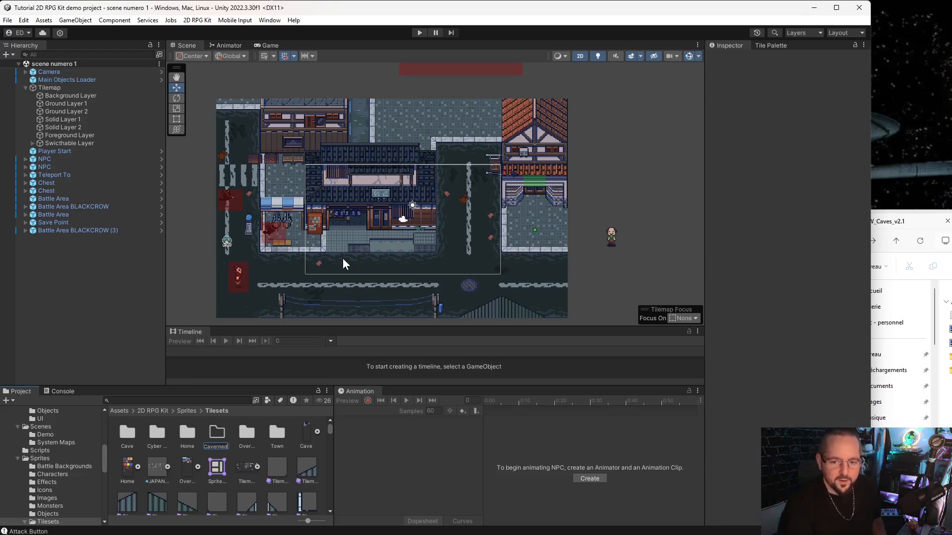
key("BackSpace")
key("BackSpace")
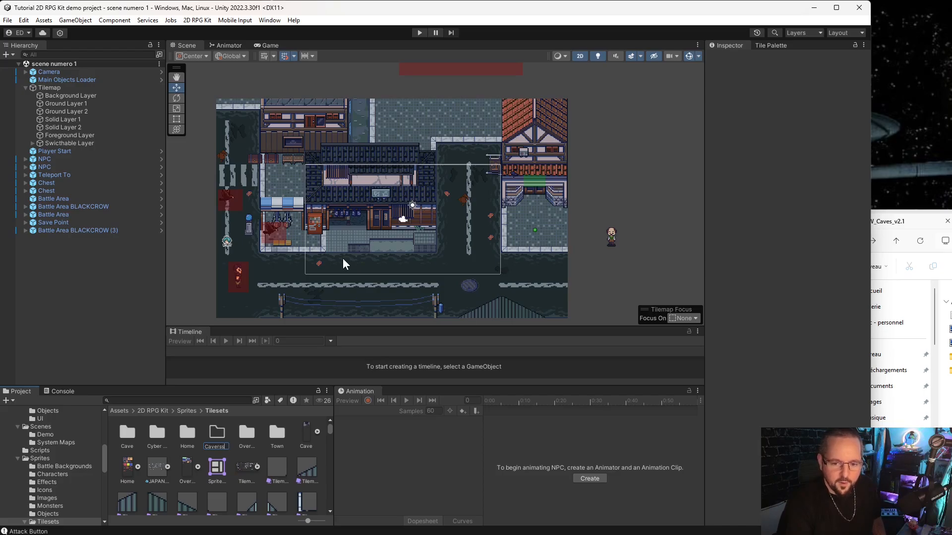
type("s")
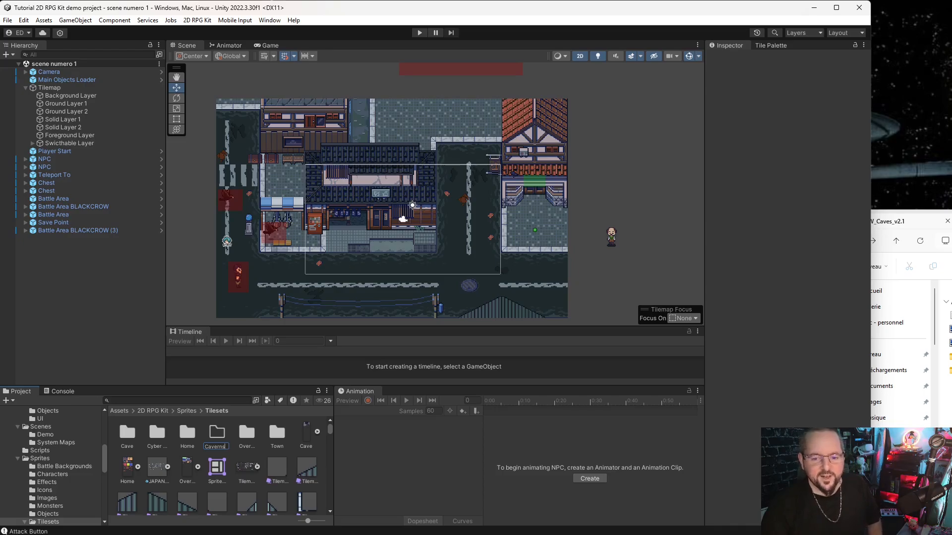
key("Return")
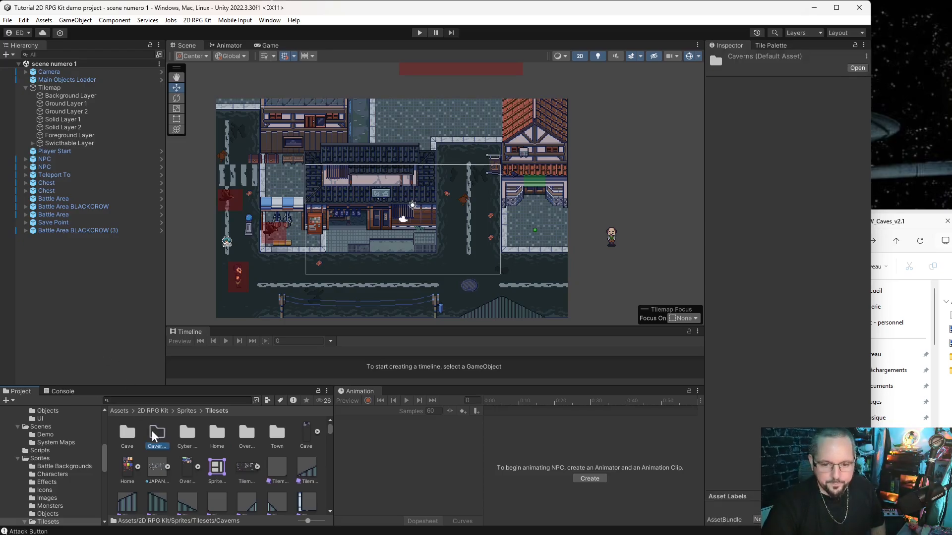
key("Return")
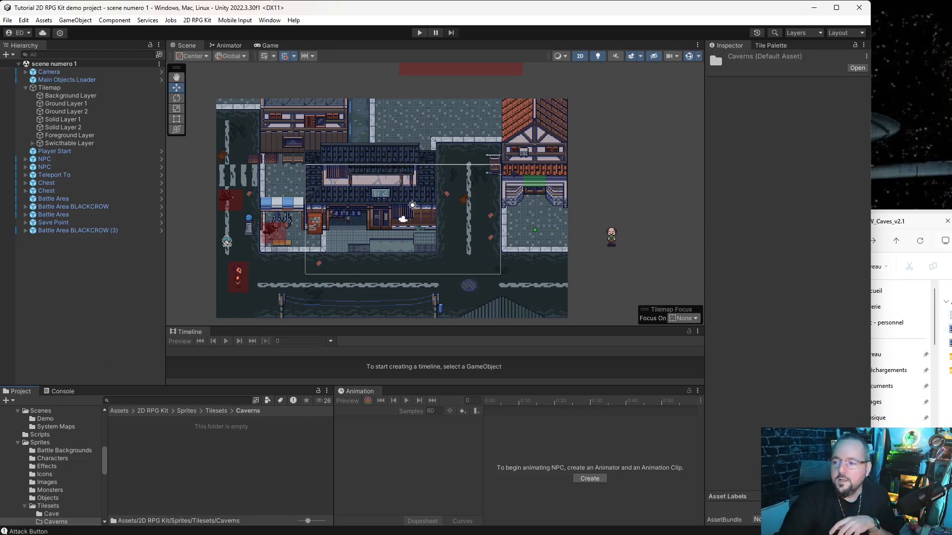
Step: Import decorative.png and MainLev2.0.png from the RPGW_Caves_v2.1 folder into the project's Caverns folder
left_click(950, 330)
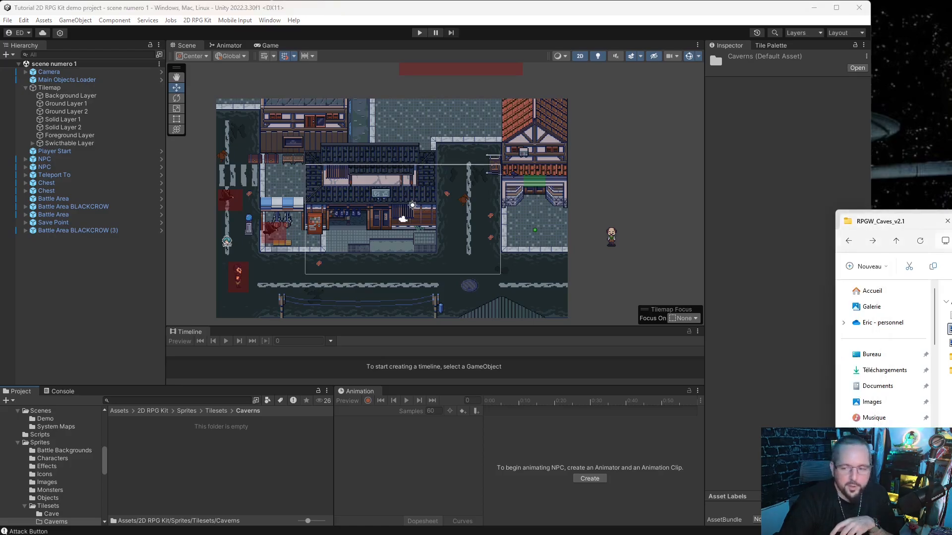
left_click_drag(539, 360, 146, 468)
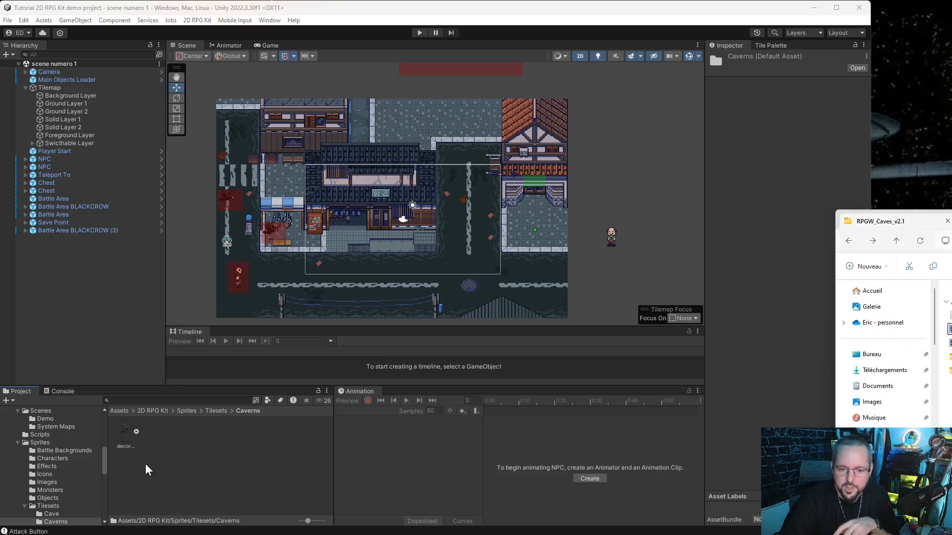
left_click_drag(950, 342, 200, 464)
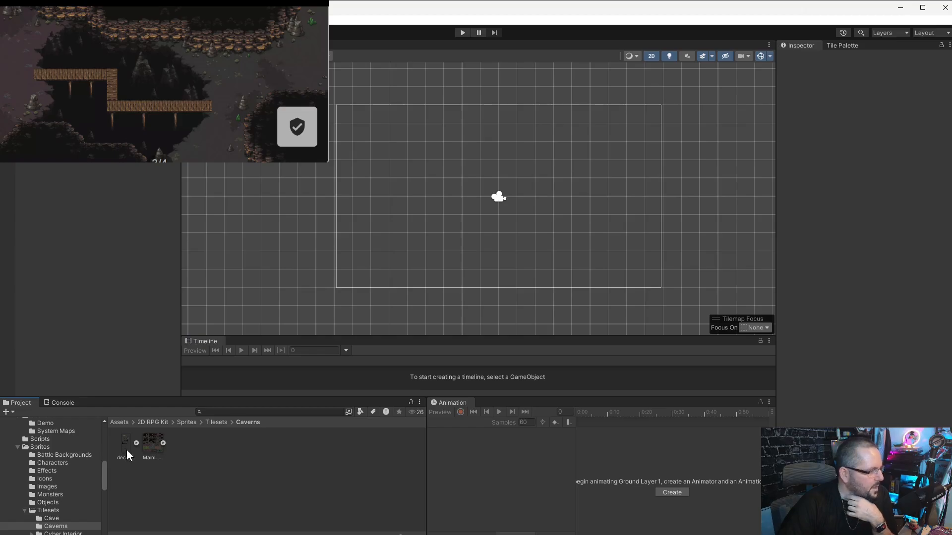
Step: Set the decorative texture's Sprite Mode to Multiple and its Pixels Per Unit to 32
left_click(125, 447)
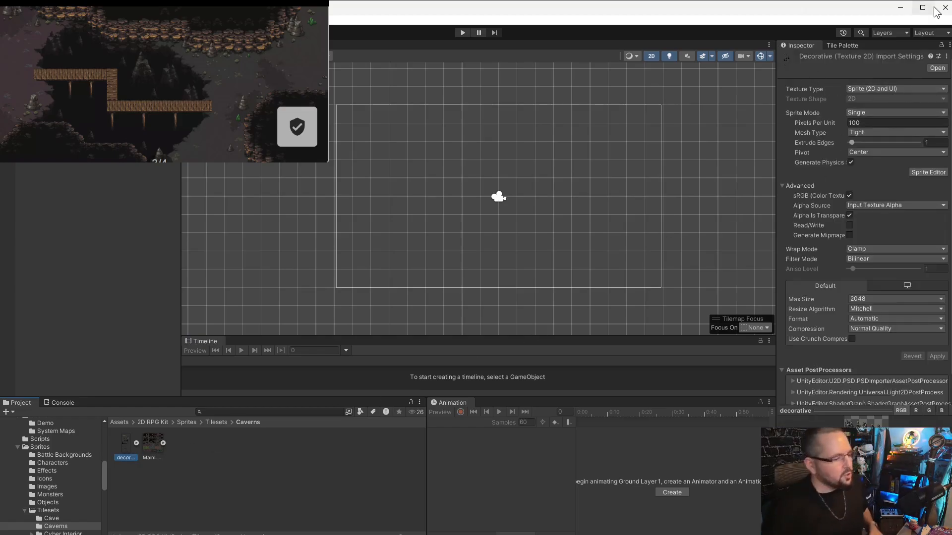
mouse_move(922, 7)
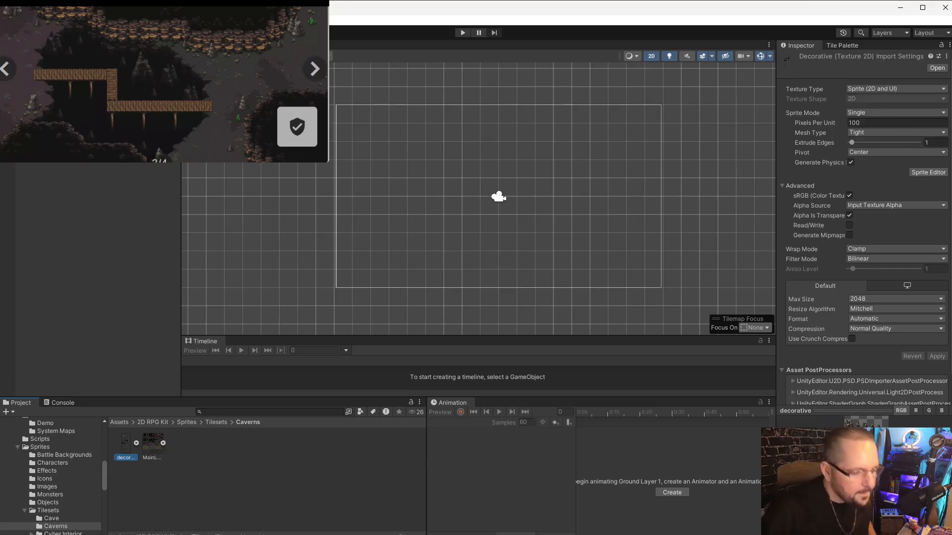
left_click(892, 113)
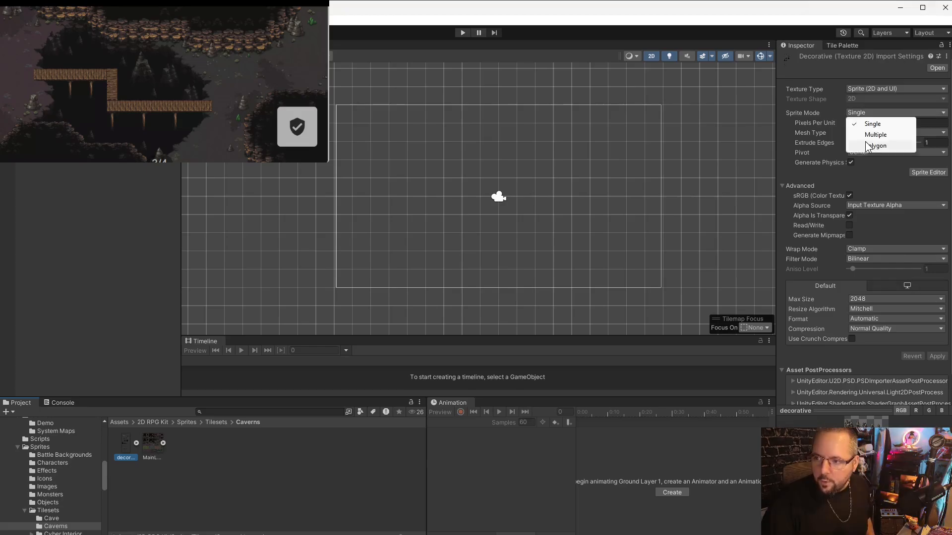
left_click(877, 133)
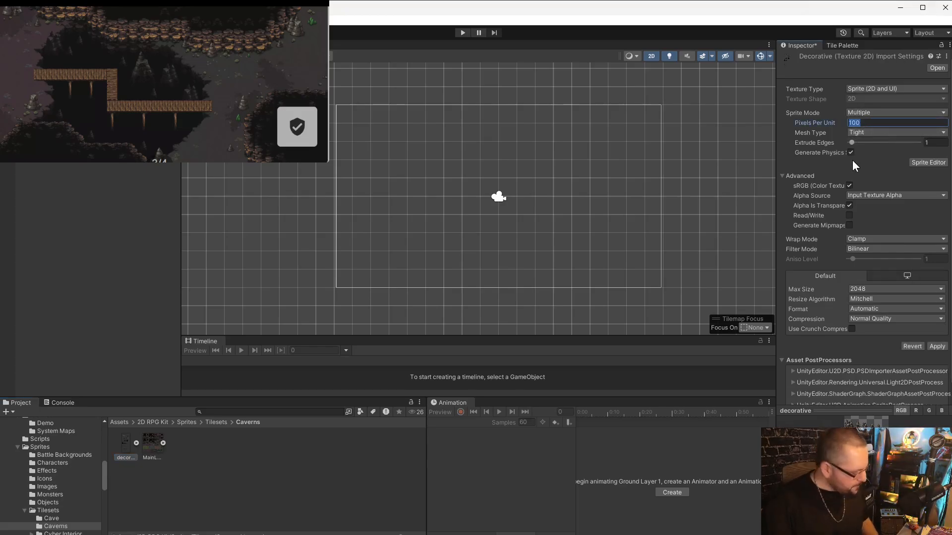
type("32")
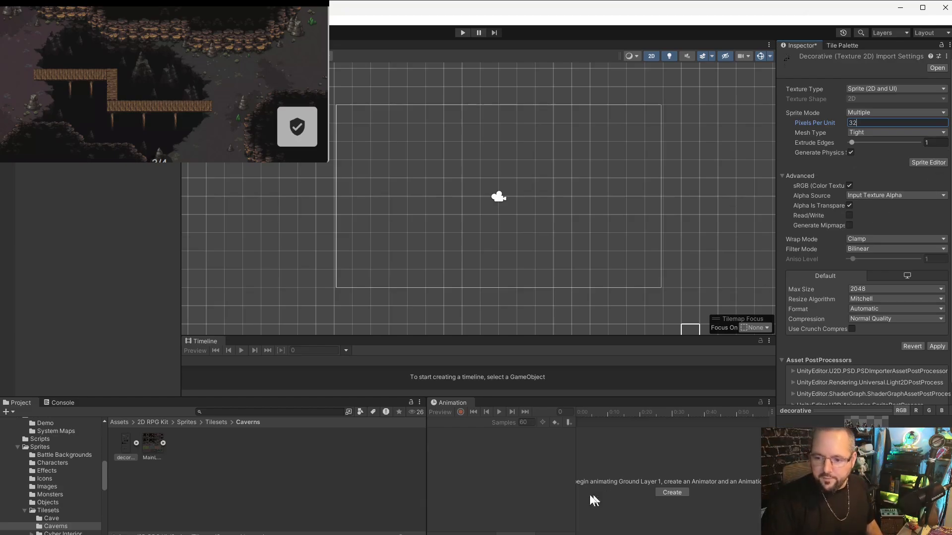
left_click(541, 474)
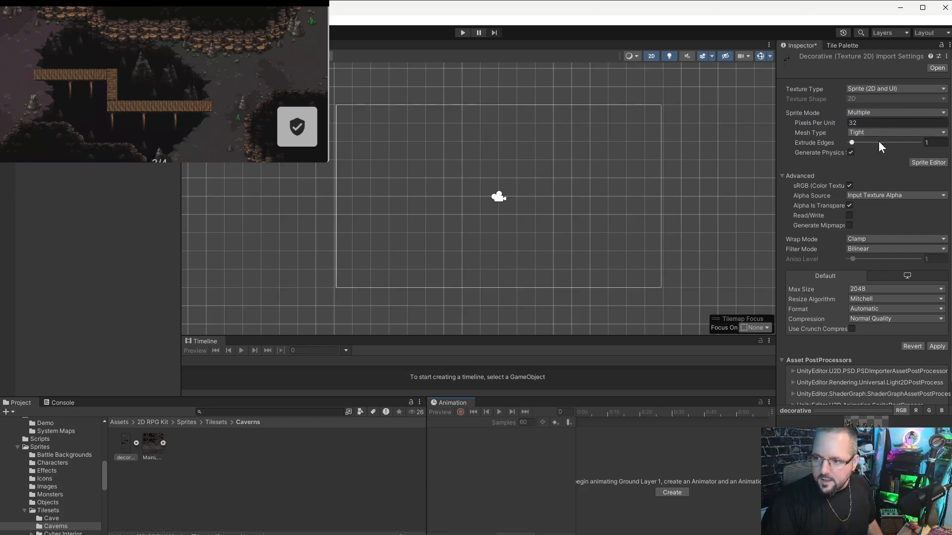
Step: Set the decorative texture's Filter Mode to Point (no filter) and Compression to None, and apply the import settings
left_click(876, 248)
left_click(878, 261)
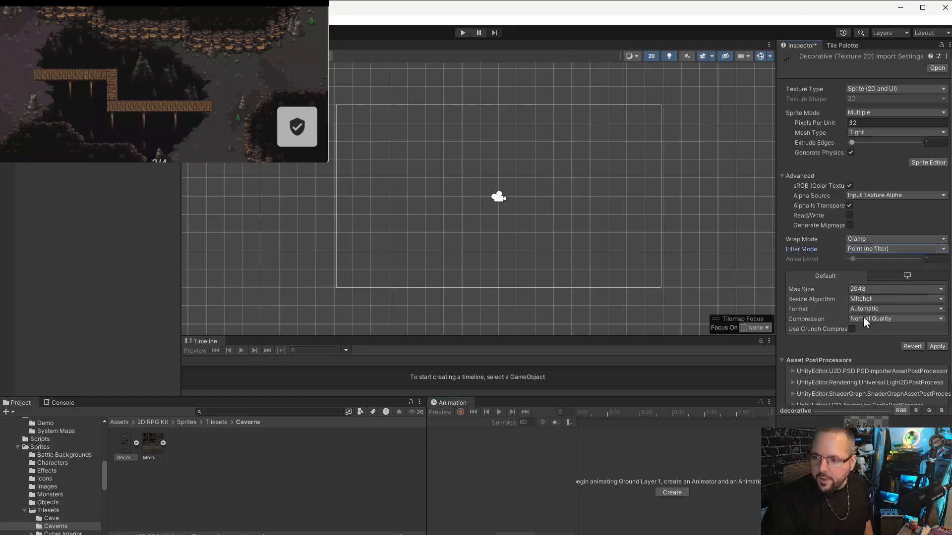
left_click(867, 318)
left_click(874, 330)
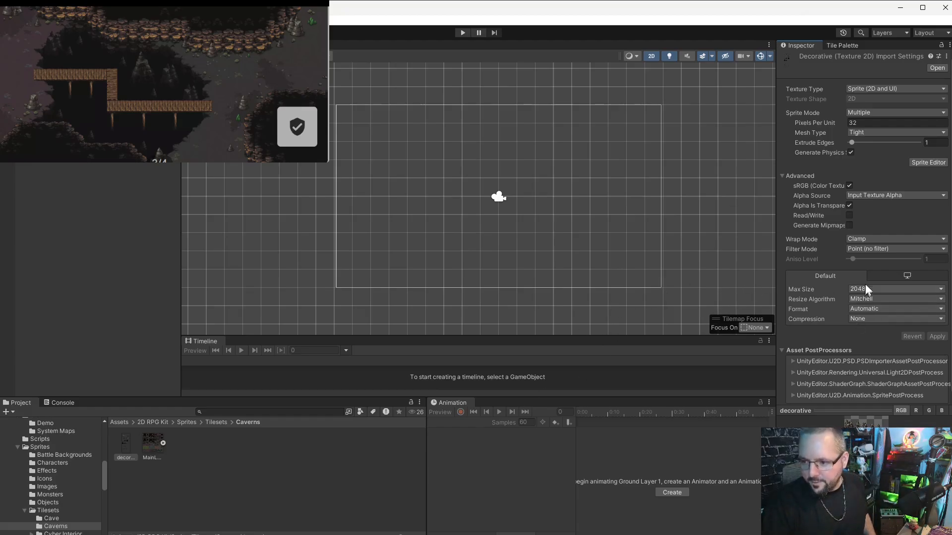
left_click(853, 124)
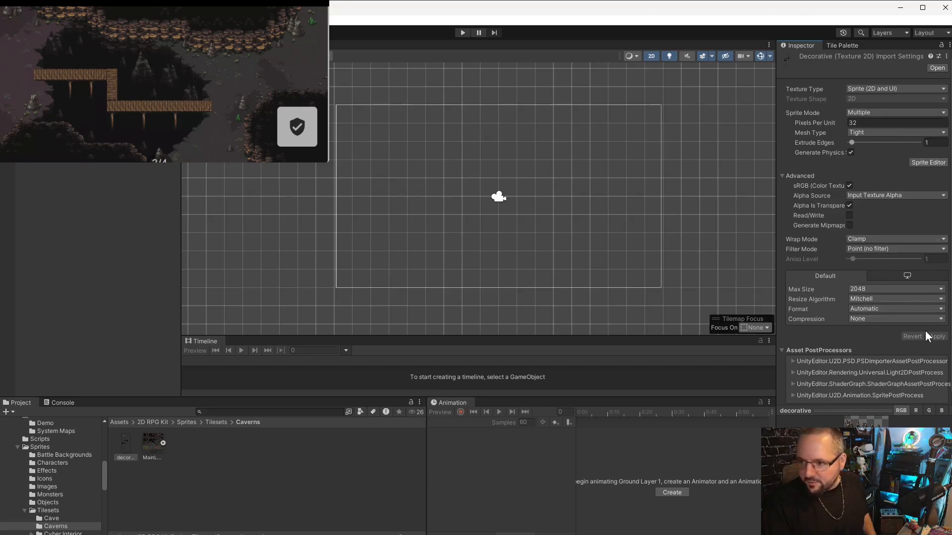
Step: Slice the decorative texture into a grid of sprites in the Sprite Editor, apply the slicing and close the editor
left_click(920, 163)
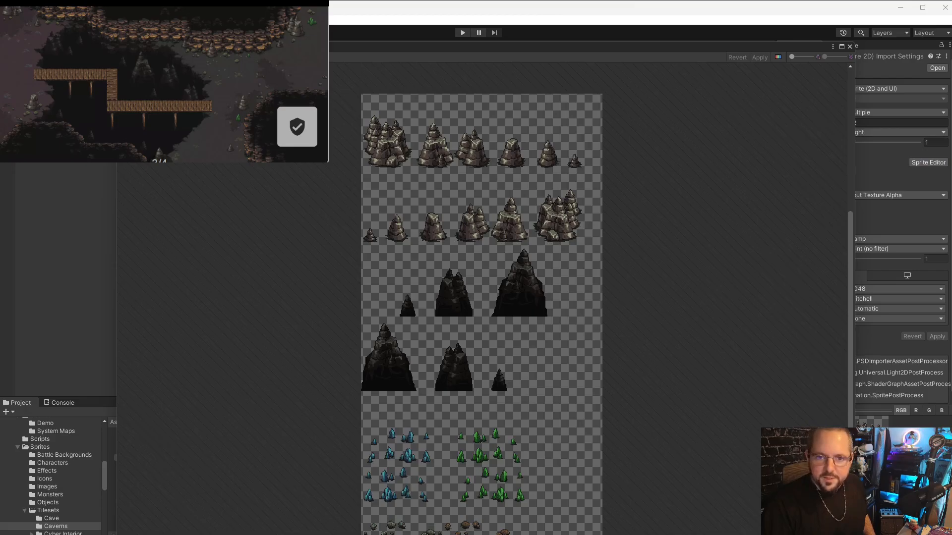
left_click(170, 57)
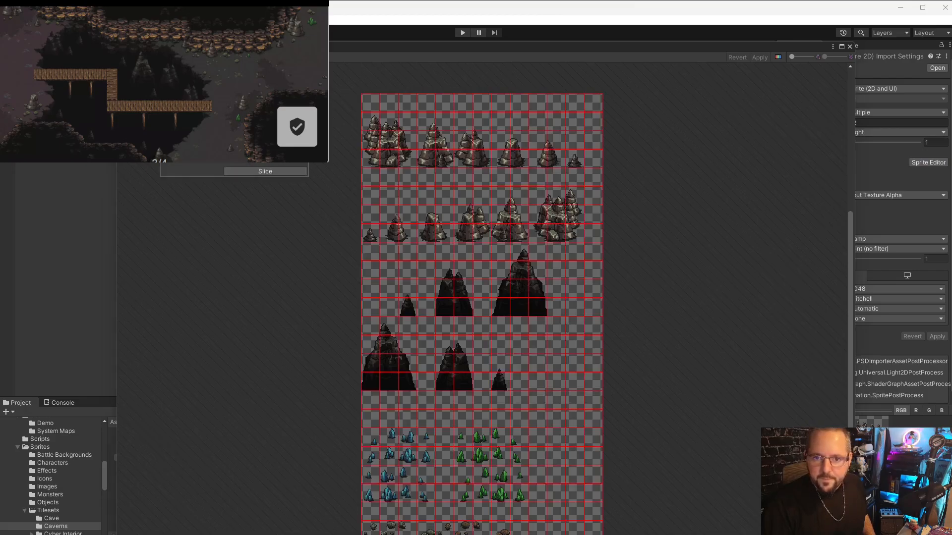
left_click(281, 170)
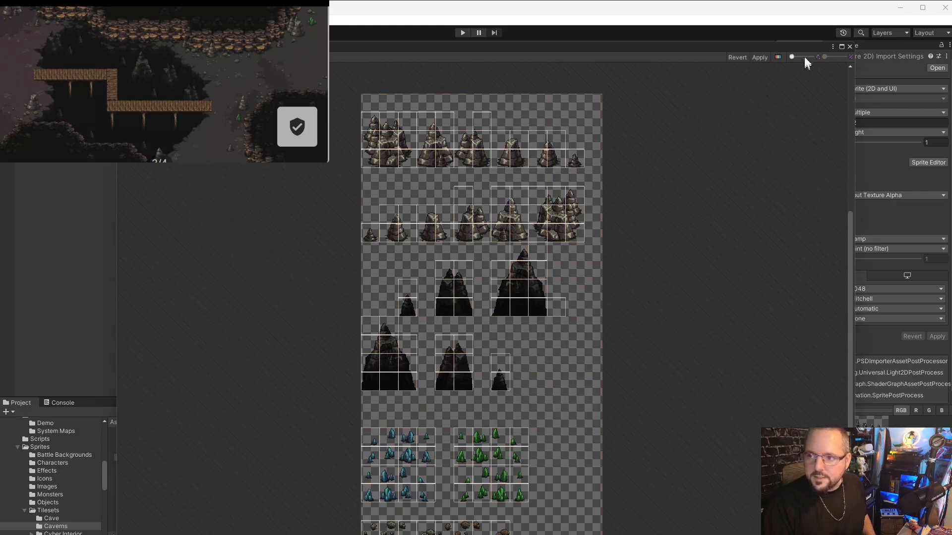
left_click(755, 58)
left_click(850, 47)
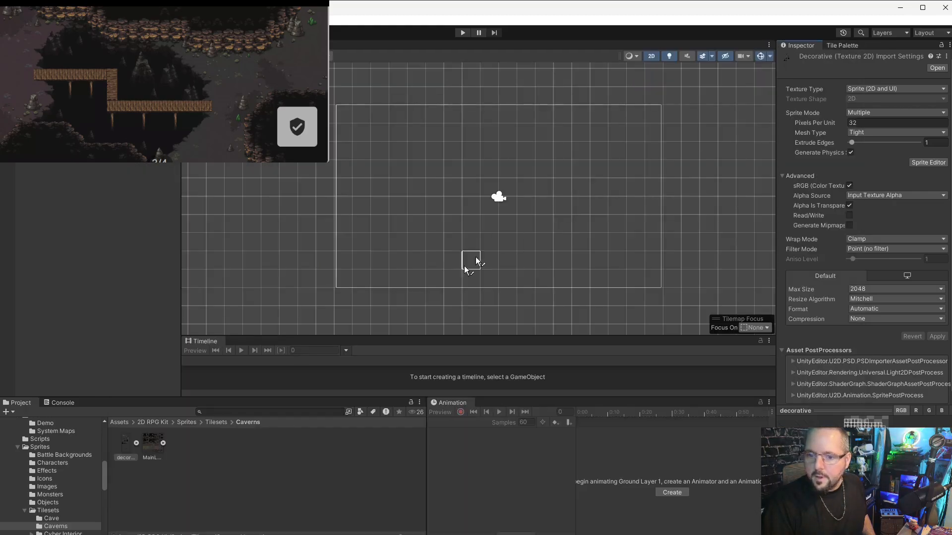
Step: Set the MainLev2.0 texture's Sprite Mode to Multiple and its Pixels Per Unit to 32
left_click(870, 112)
left_click(873, 131)
left_click(856, 123)
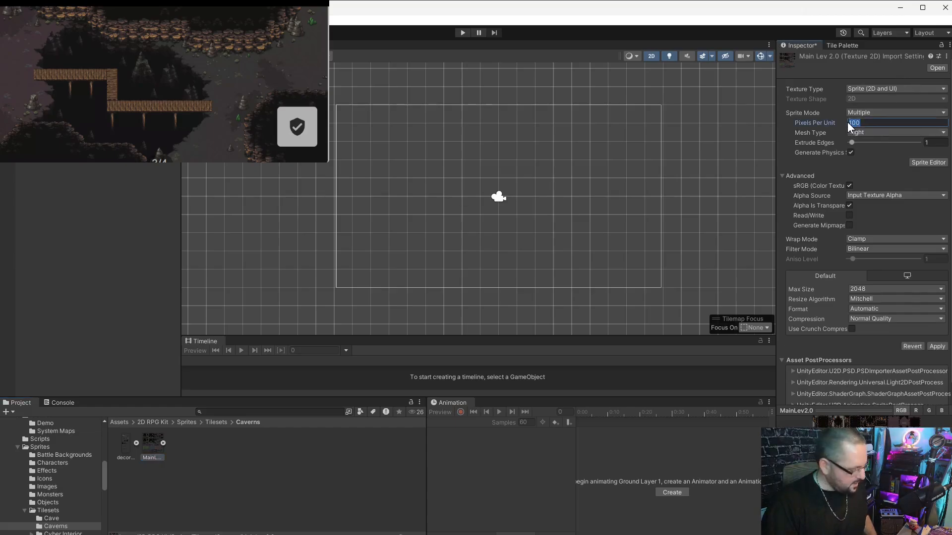
type("32")
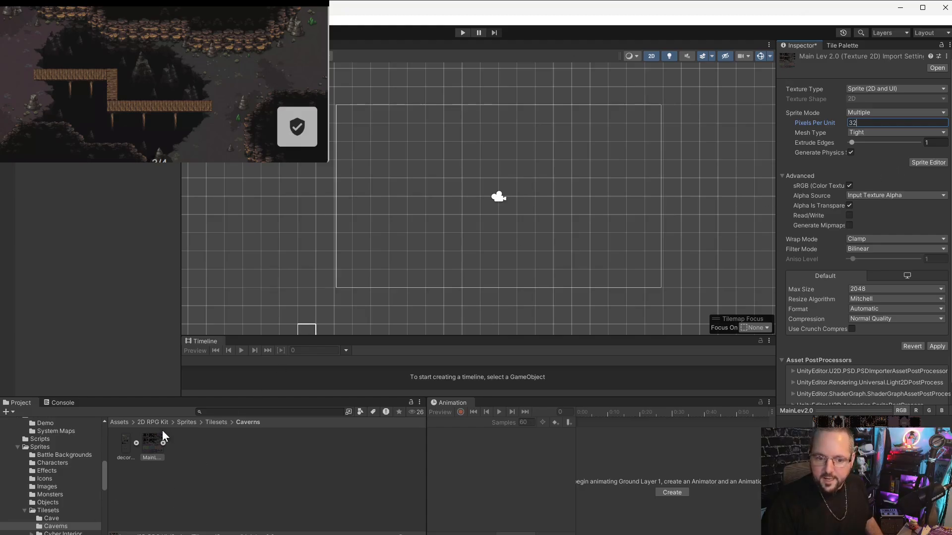
Step: Set the MainLev2.0 texture's Filter Mode to Point (no filter) and Compression to None, and apply the import settings
left_click(874, 249)
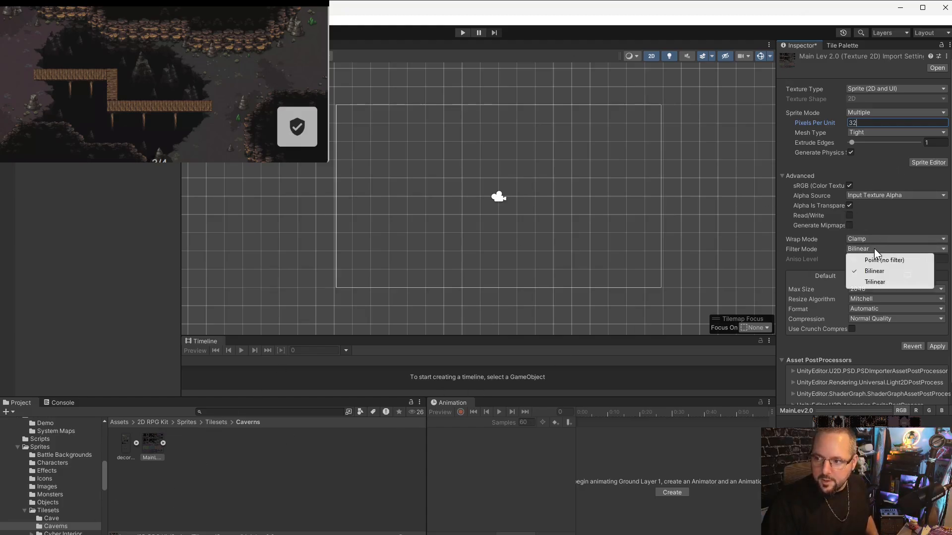
left_click(873, 261)
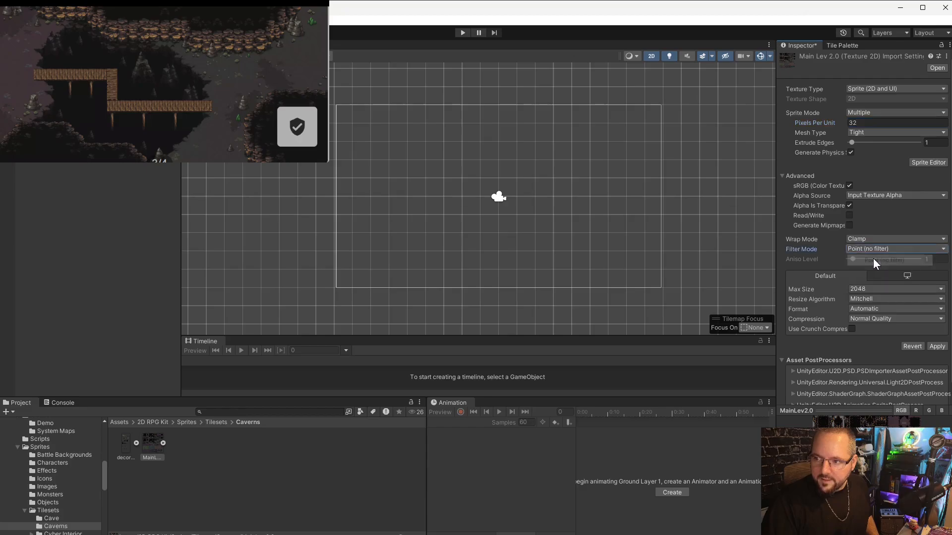
left_click(871, 319)
left_click(874, 329)
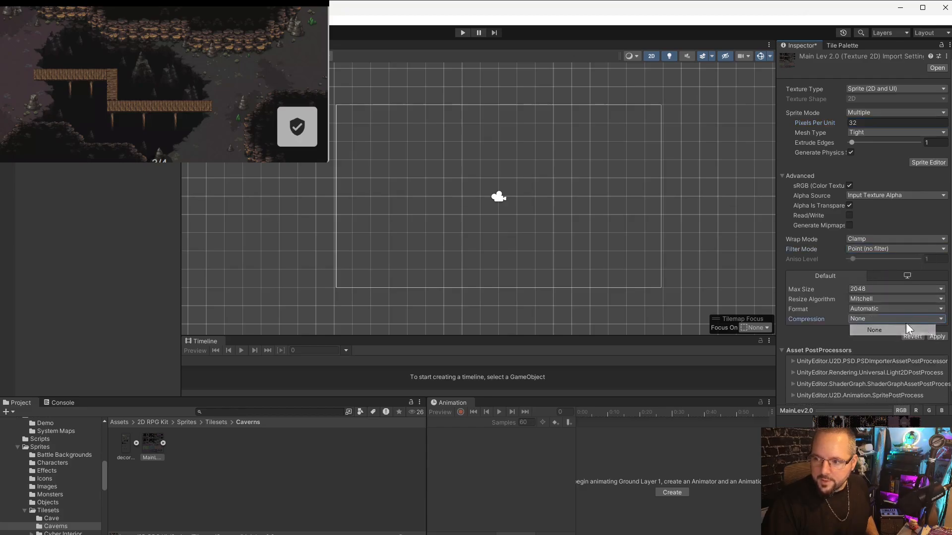
left_click(939, 336)
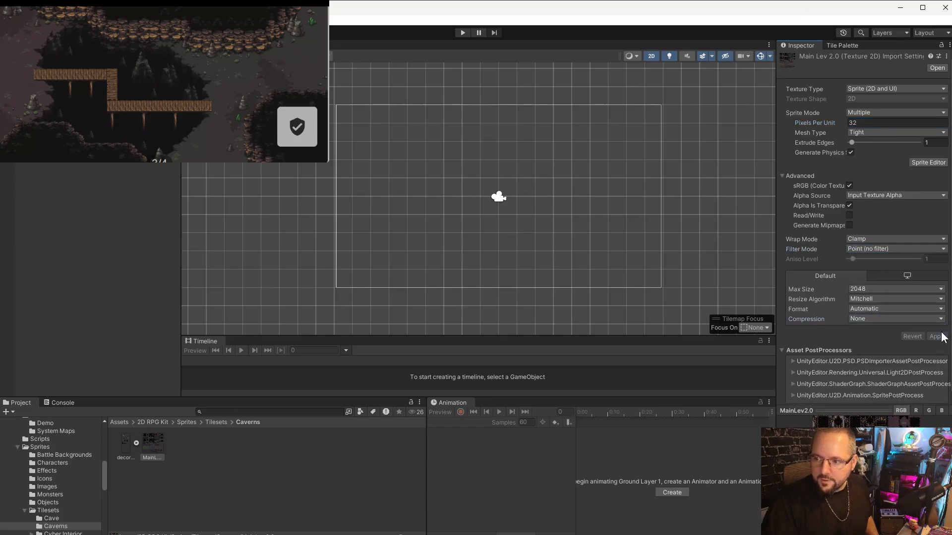
Step: Slice the MainLev2.0 texture into a grid of sprites in the Sprite Editor, apply the slicing and close the editor
left_click(923, 161)
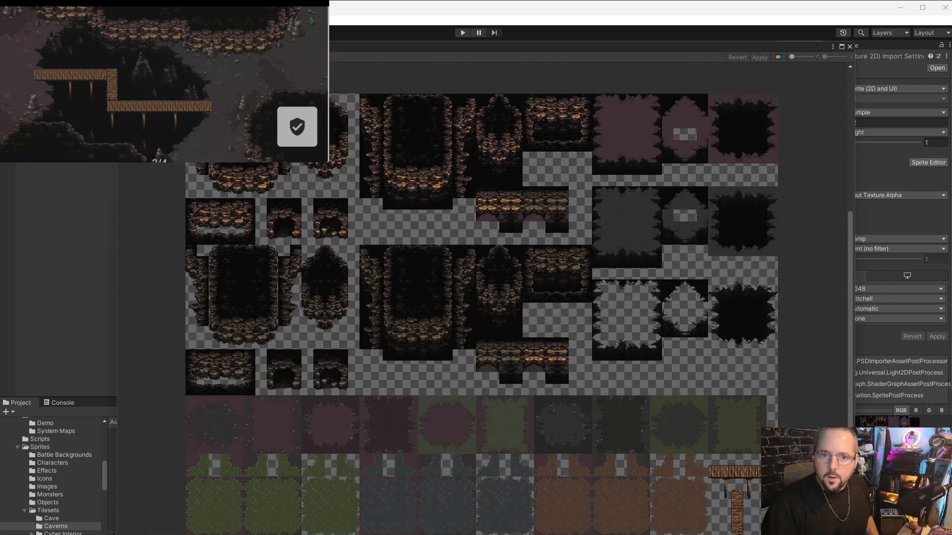
left_click(171, 57)
left_click(276, 170)
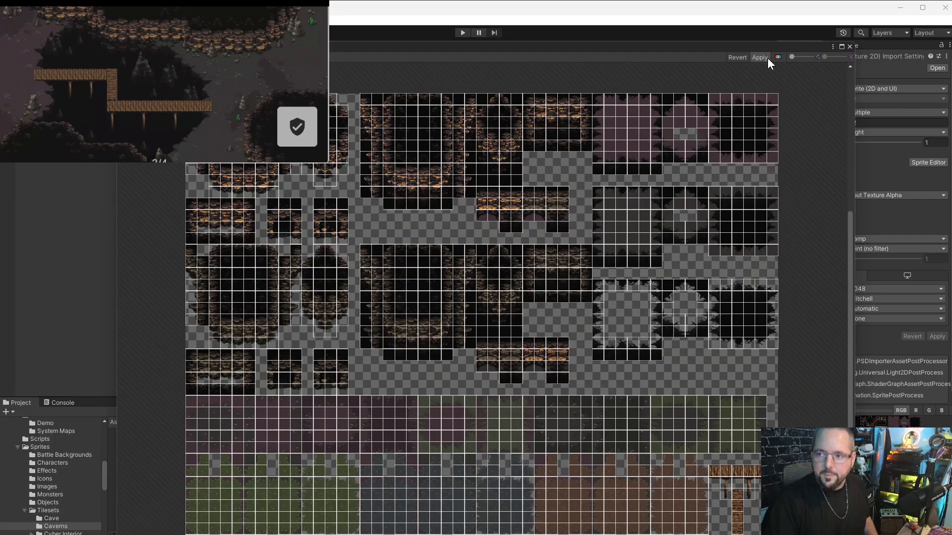
left_click(761, 57)
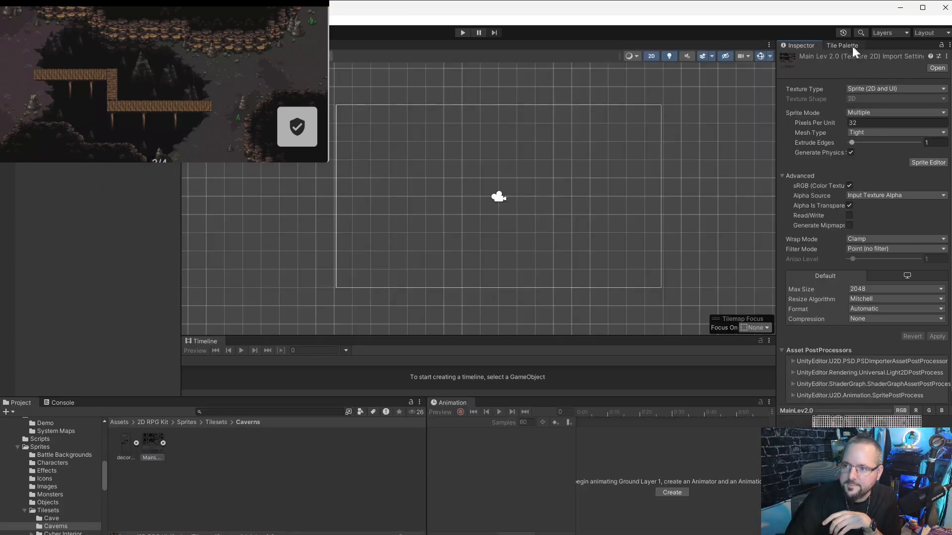
left_click(850, 47)
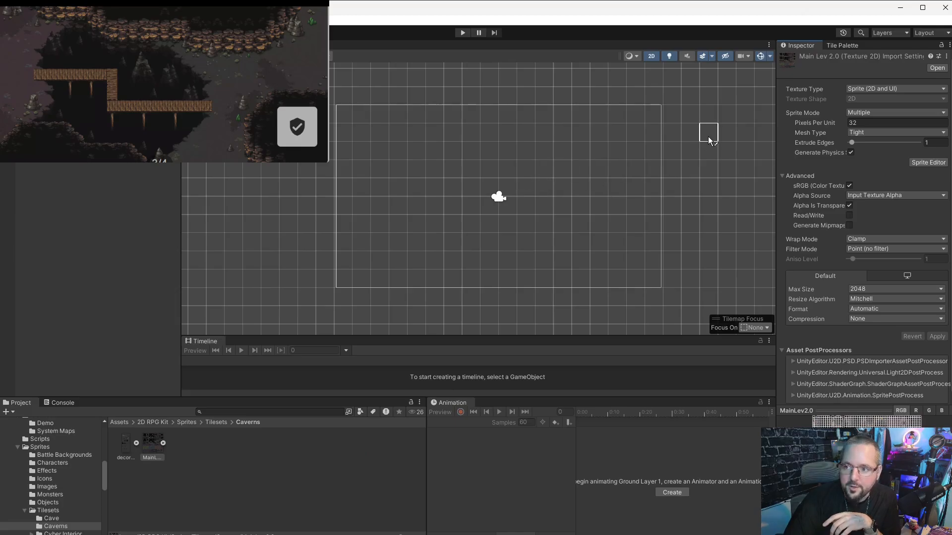
Step: Create a new rectangular tile palette named Caverns and save it in the Tilesets/Caverns folder
left_click(844, 46)
left_click(826, 81)
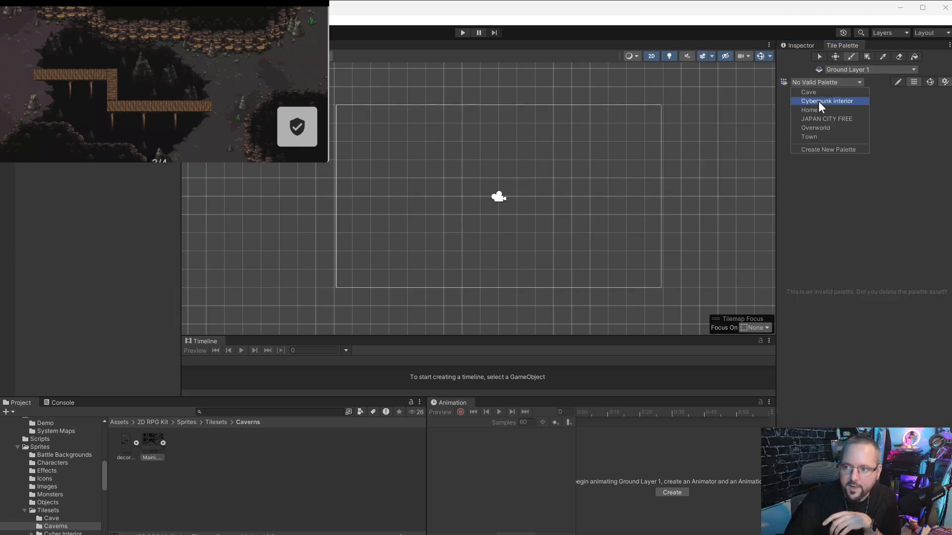
left_click(826, 151)
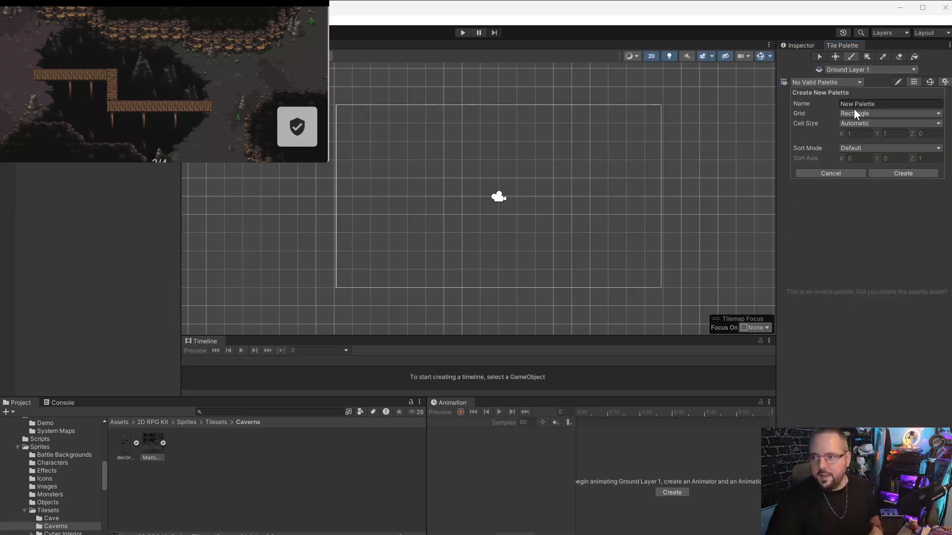
left_click(838, 103)
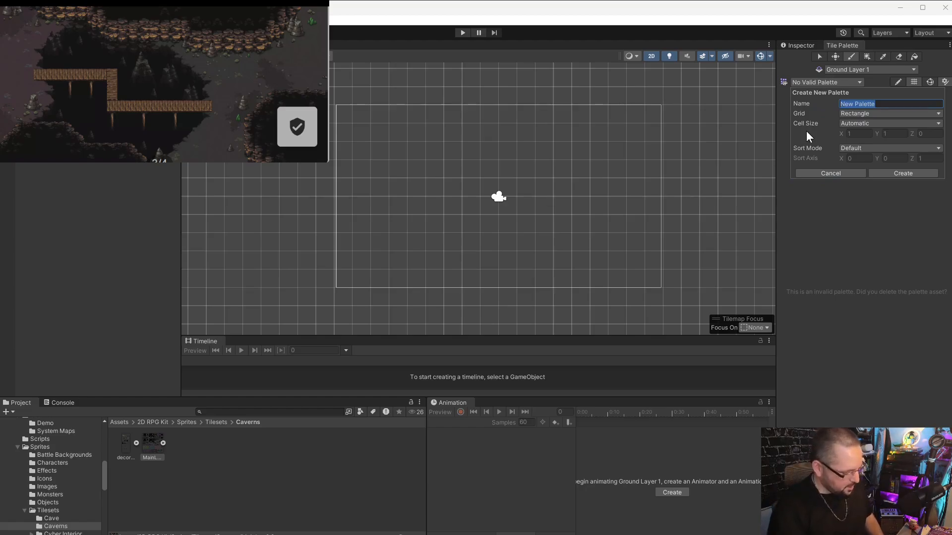
type("C")
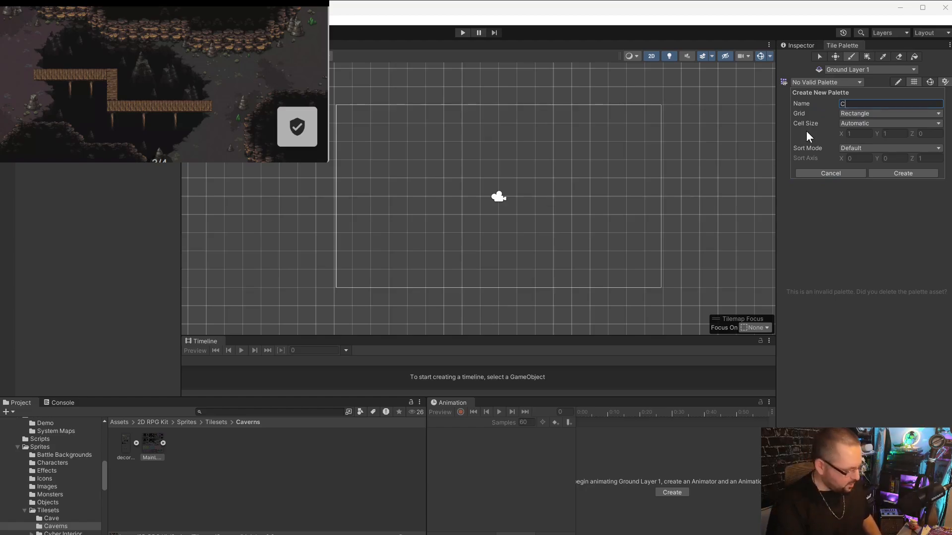
type("averns")
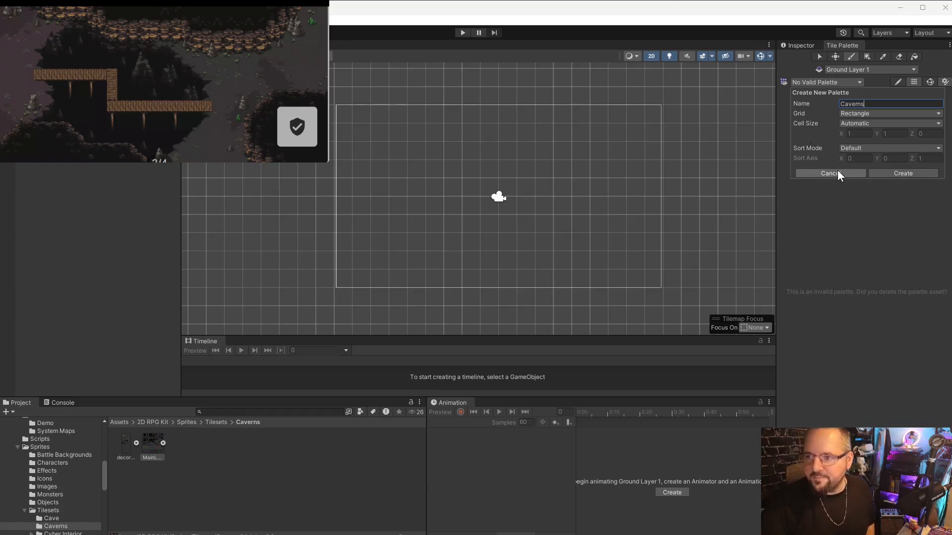
left_click(881, 173)
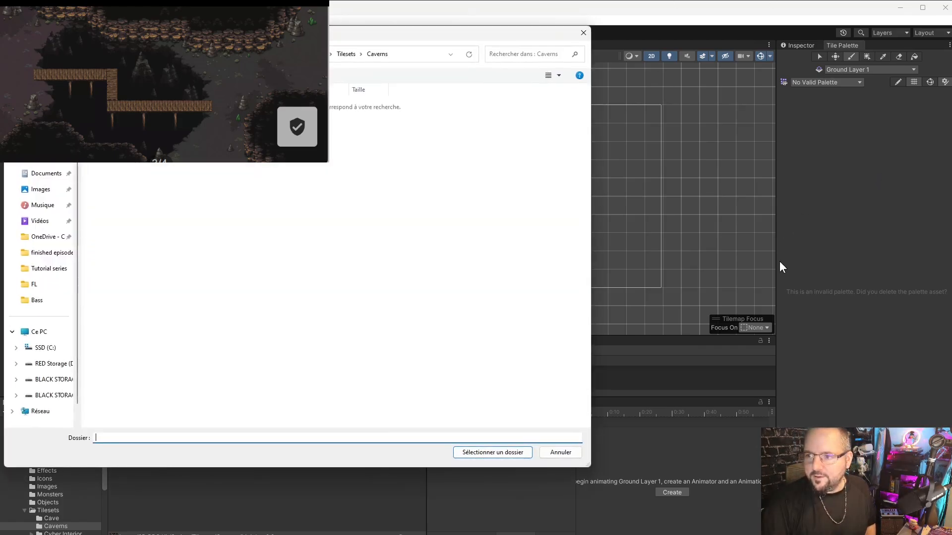
left_click(499, 454)
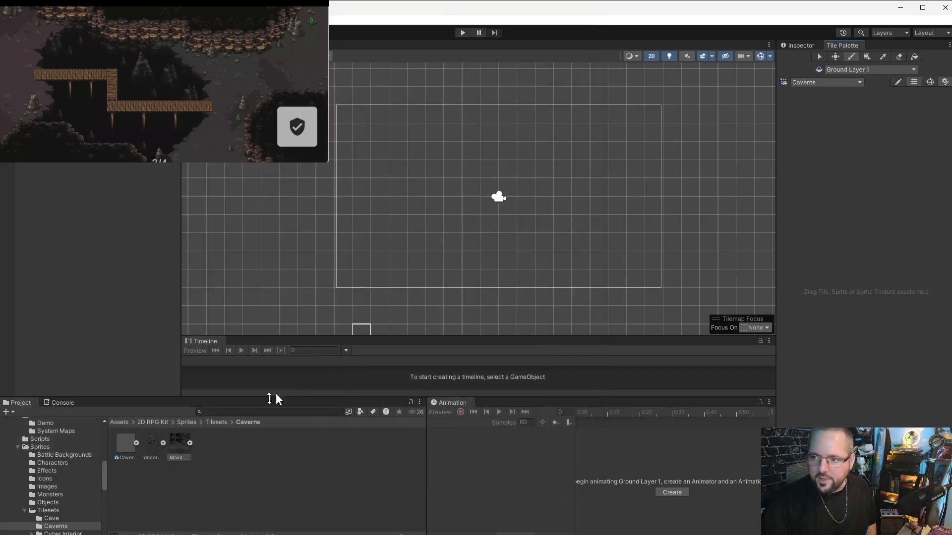
Step: Add the sliced MainLev2.0 texture to the Caverns palette, saving the generated tiles in the Tilesets/Caverns folder
left_click_drag(177, 448, 847, 186)
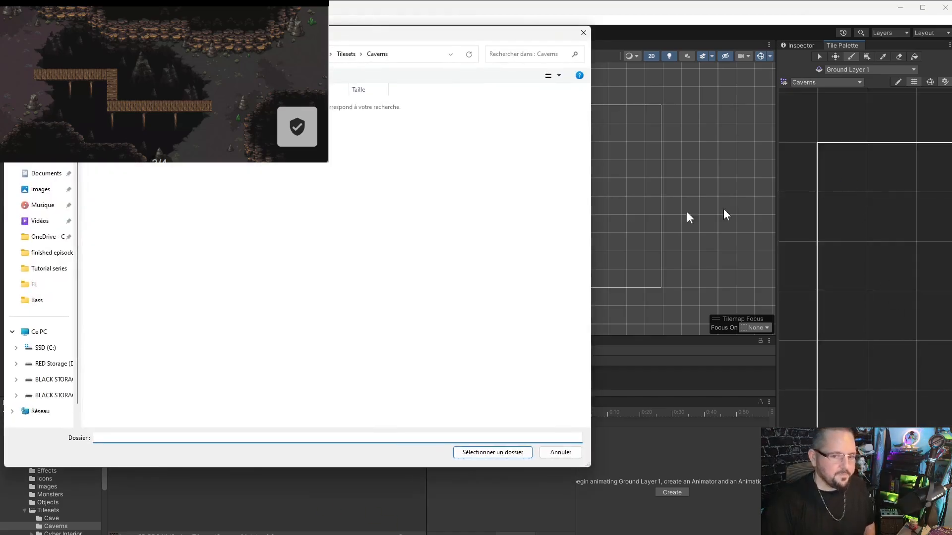
left_click(504, 451)
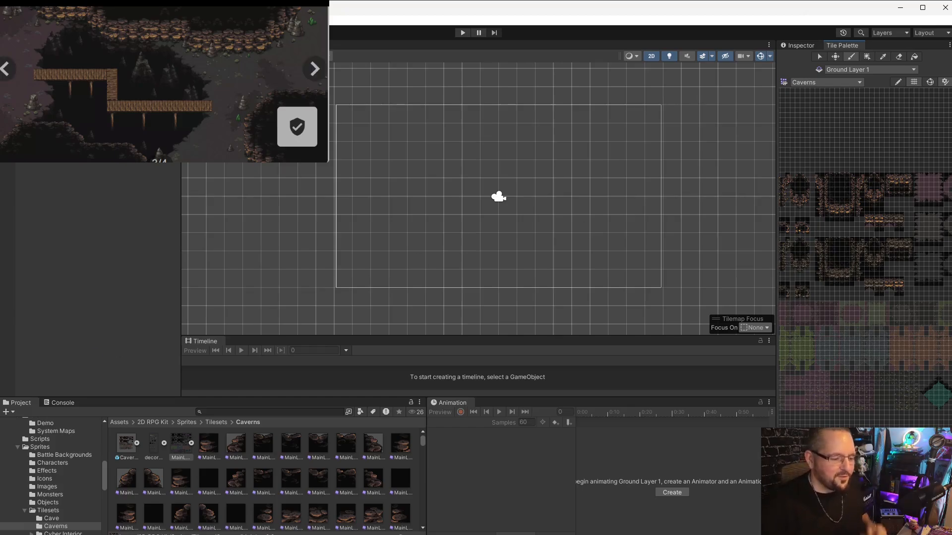
Step: Pick a solid black tile just below the cave walls in the Caverns palette for painting on Ground Layer 1
scroll(839, 315, "up", 5)
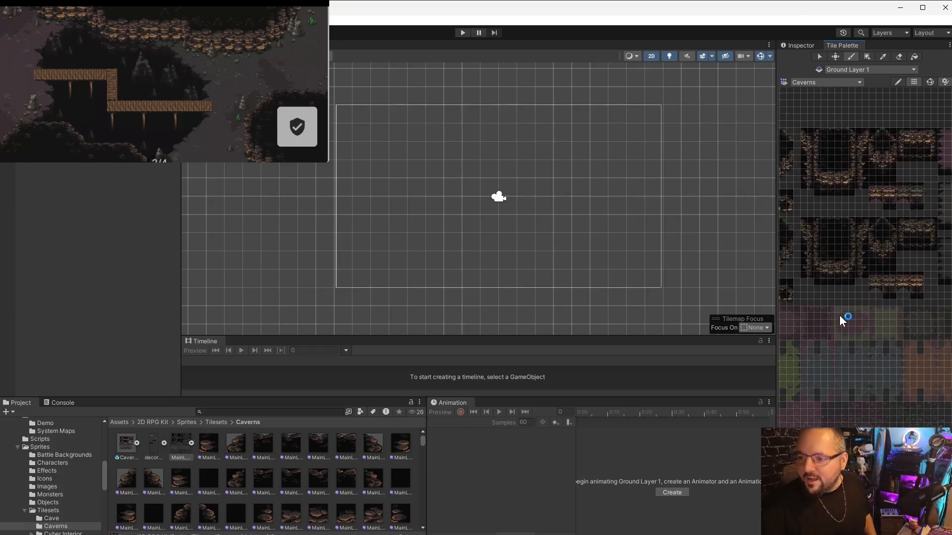
scroll(808, 272, "up", 5)
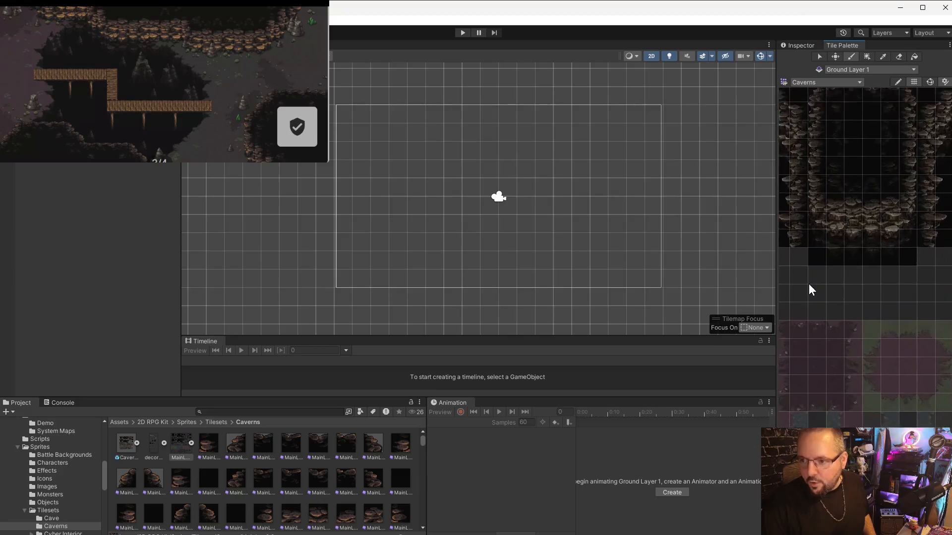
scroll(599, 259, "up", 3)
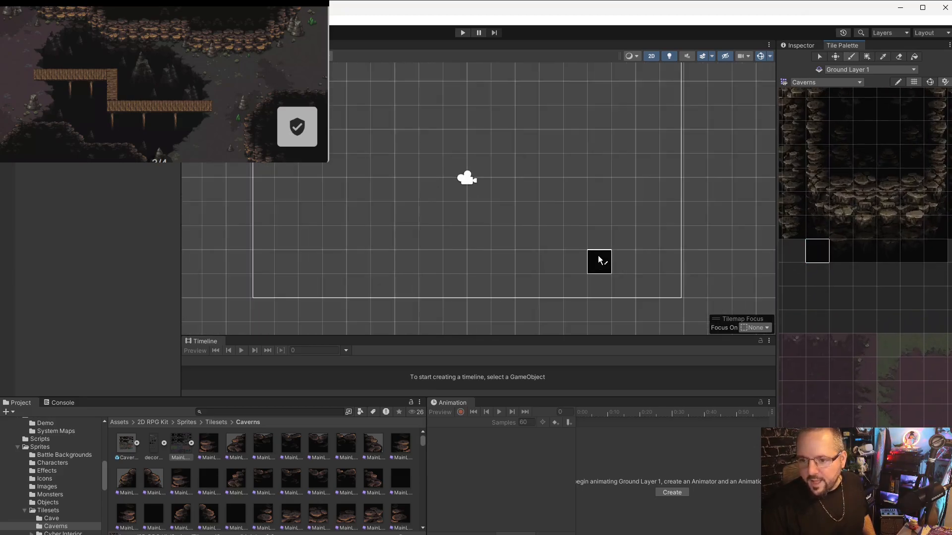
Step: Try two neighbouring black tiles from the row below the cave walls and compare their size with the scene grid
left_click(817, 252)
left_click(838, 258)
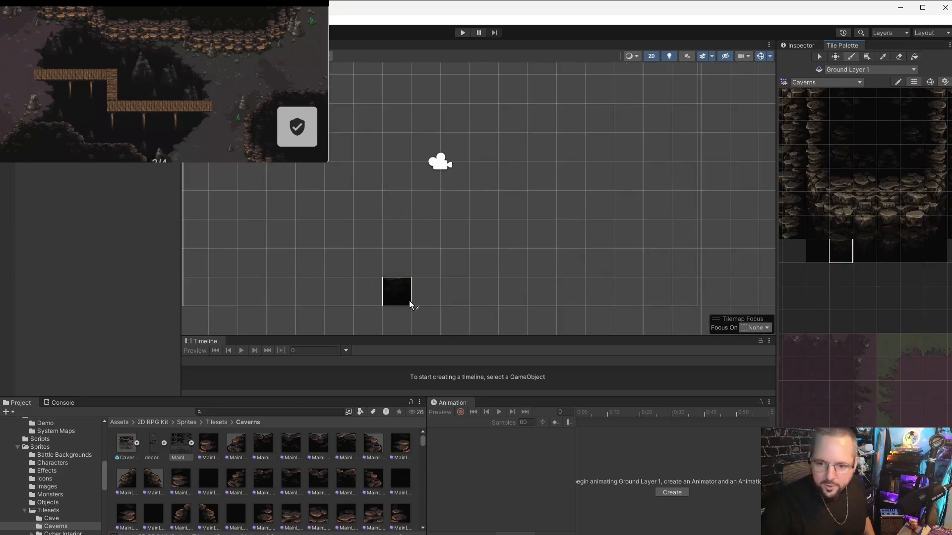
scroll(468, 275, "up", 10)
scroll(488, 263, "down", 12)
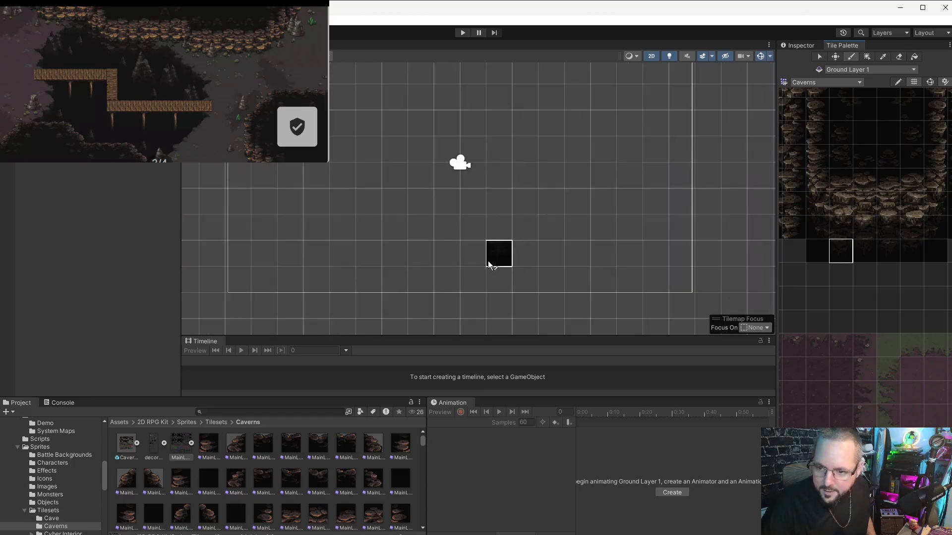
scroll(488, 264, "down", 6)
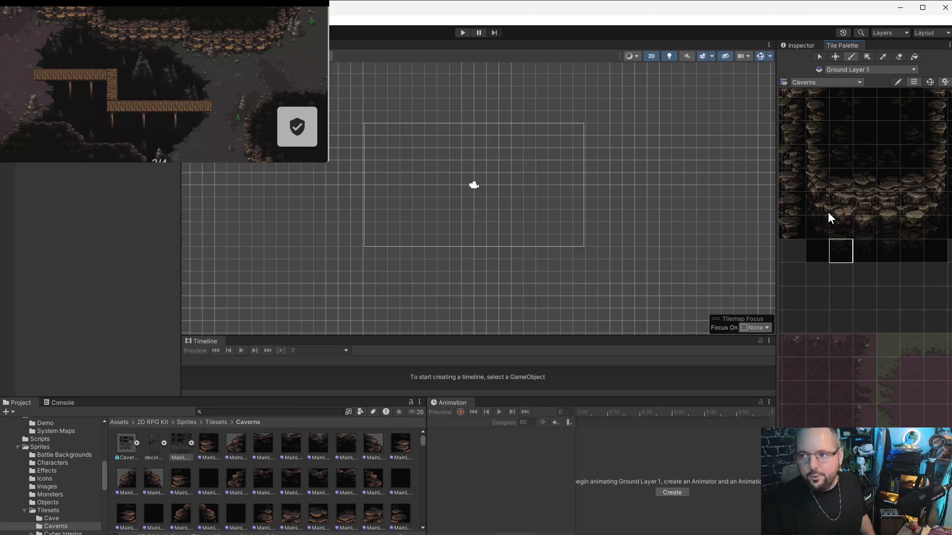
Step: Review the MainLev2.0 texture's import settings and look over the cave wall tiles in the Caverns palette
left_click(790, 46)
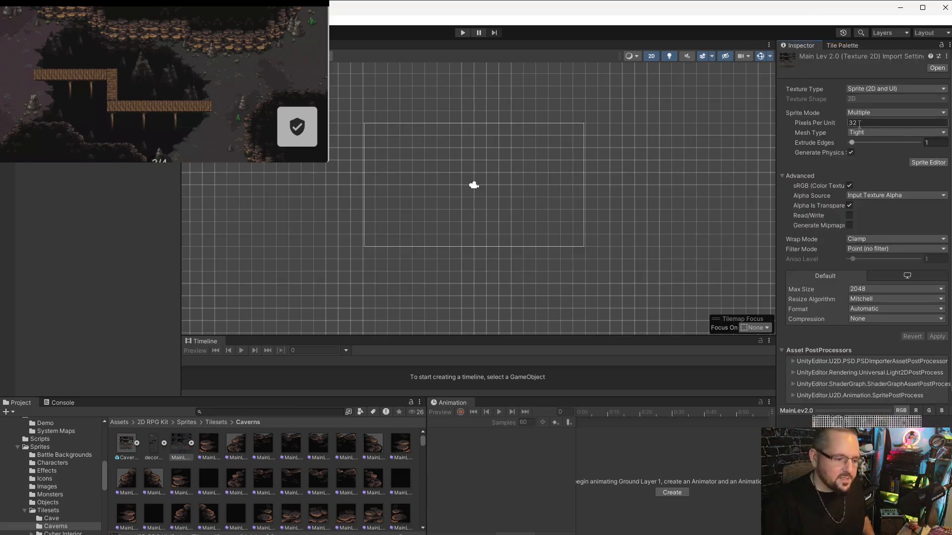
left_click(837, 45)
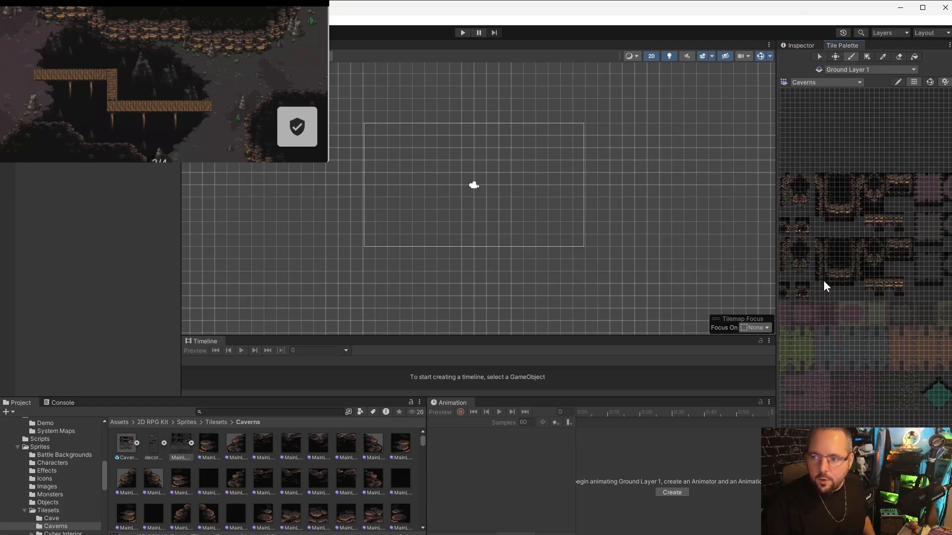
scroll(825, 285, "up", 3)
scroll(460, 236, "up", 3)
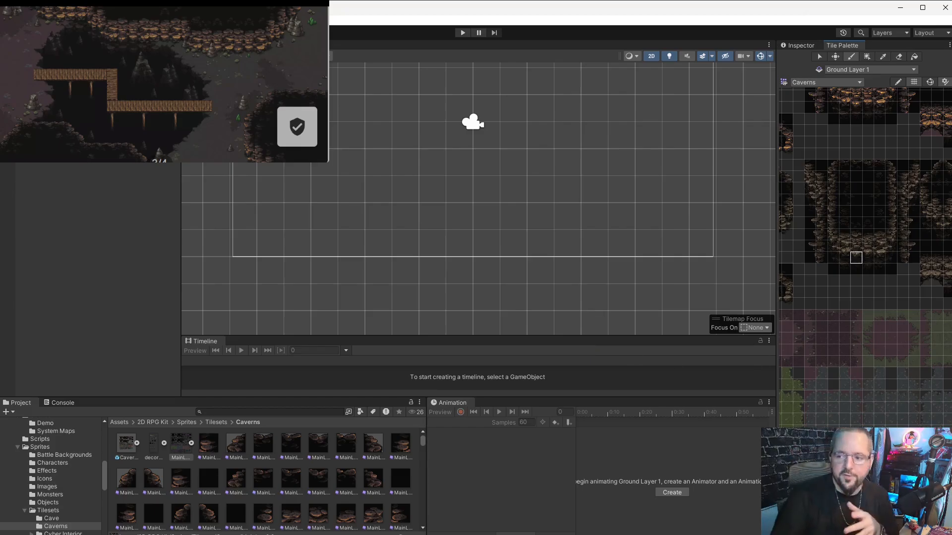
scroll(844, 184, "down", 3)
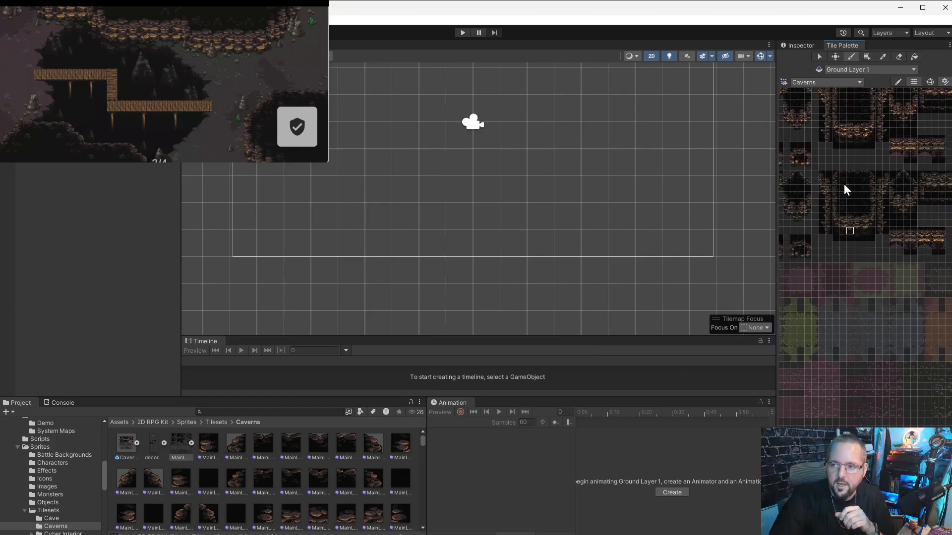
left_click(798, 46)
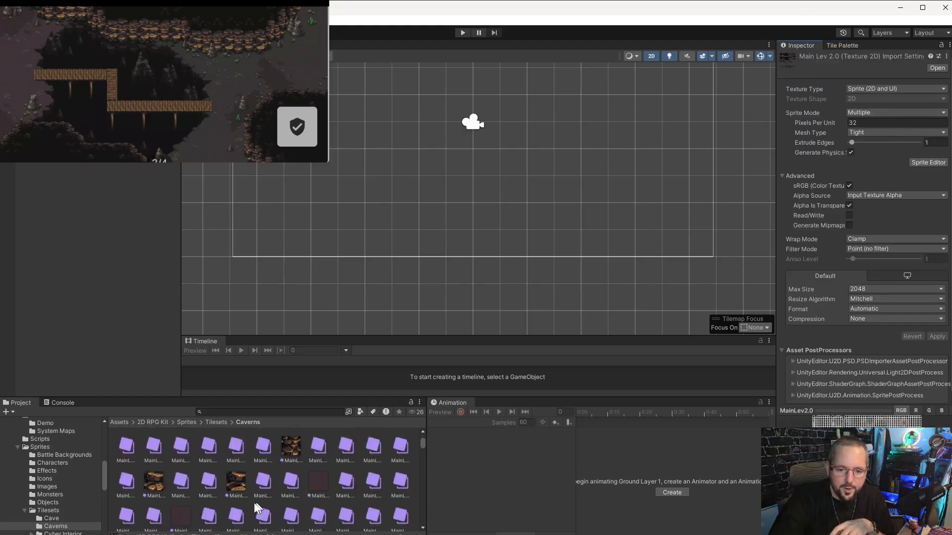
left_click(848, 46)
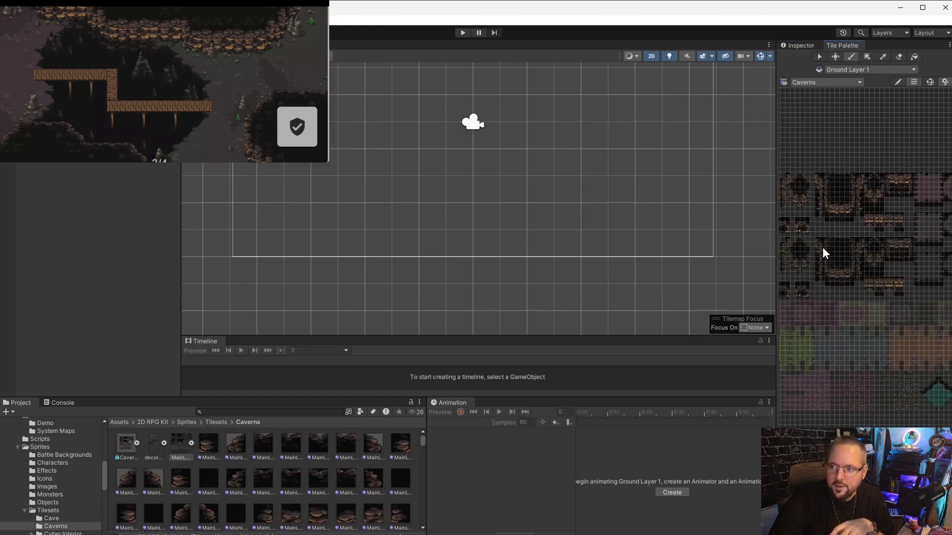
Step: Add the sliced decorative texture to the Caverns palette, saving the generated tiles in the Tilesets/Caverns folder
left_click(152, 448)
left_click_drag(154, 454, 788, 424)
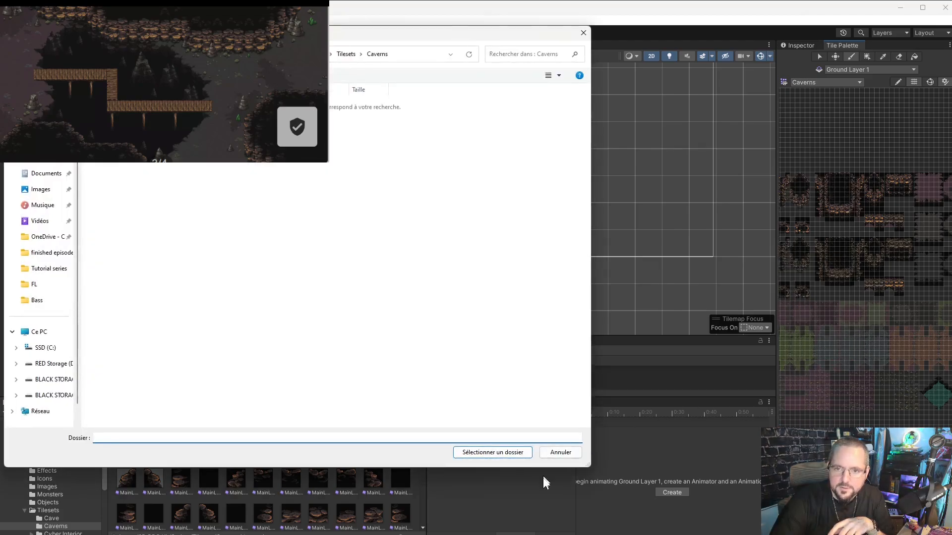
left_click(501, 455)
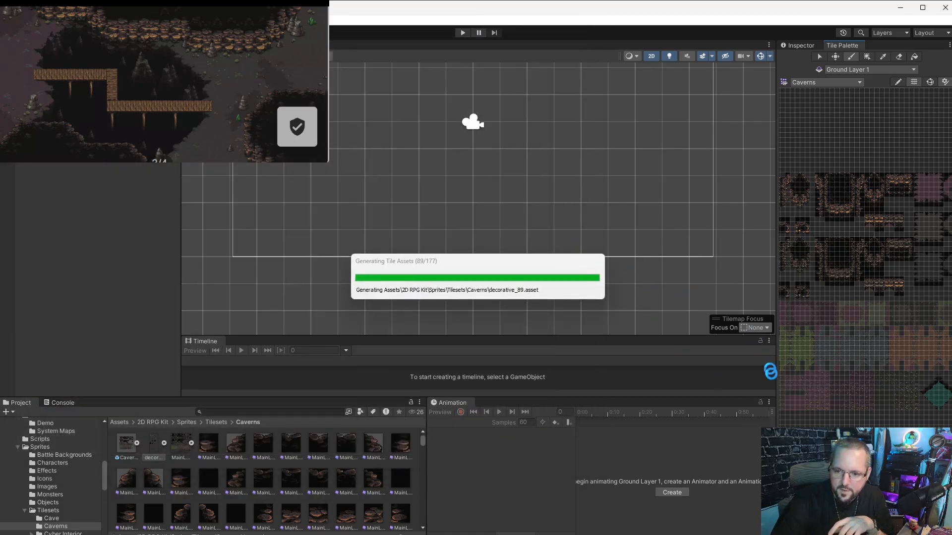
Step: Inspect the added decorative tiles in the Caverns palette, picking a block of tiles around a dark rock spire
scroll(812, 357, "up", 5)
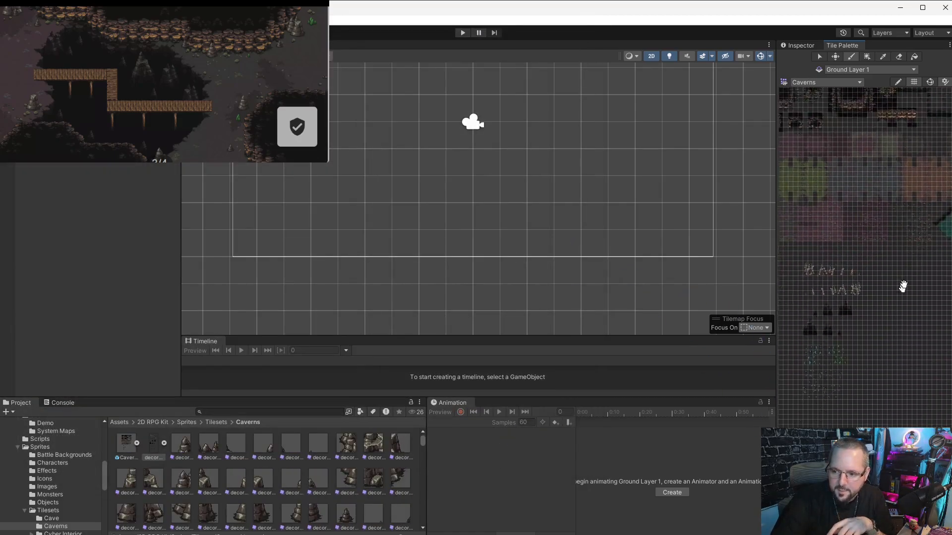
scroll(817, 296, "up", 2)
left_click(833, 280)
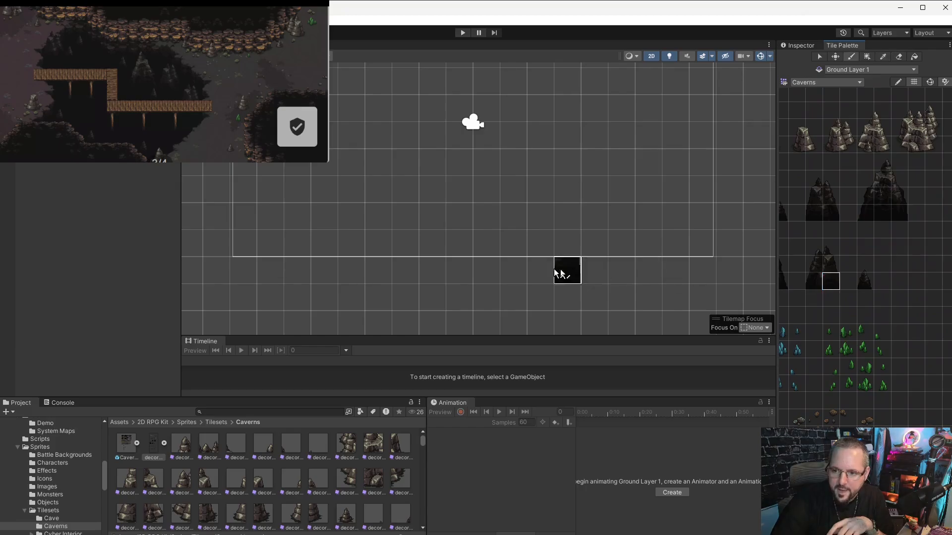
left_click_drag(845, 280, 802, 237)
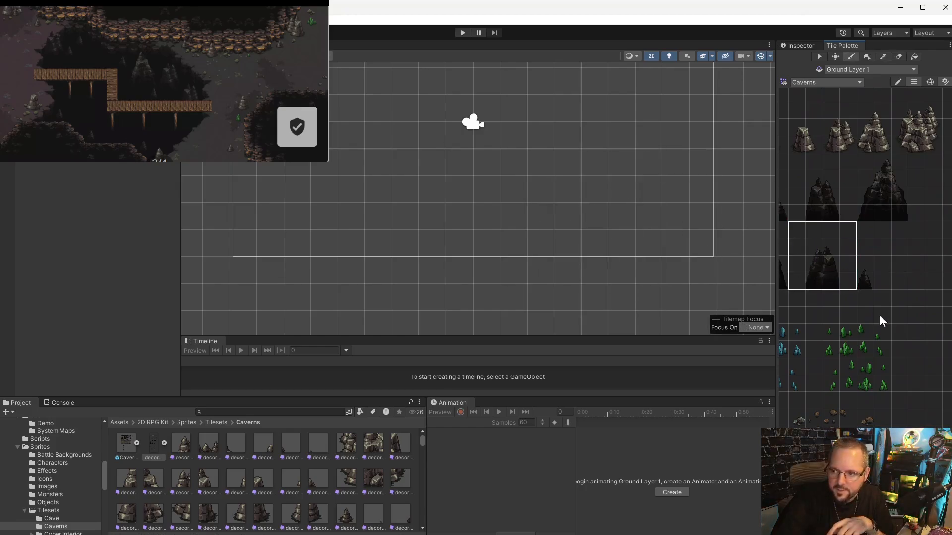
scroll(838, 250, "down", 6)
middle_click_drag(806, 264, 860, 313)
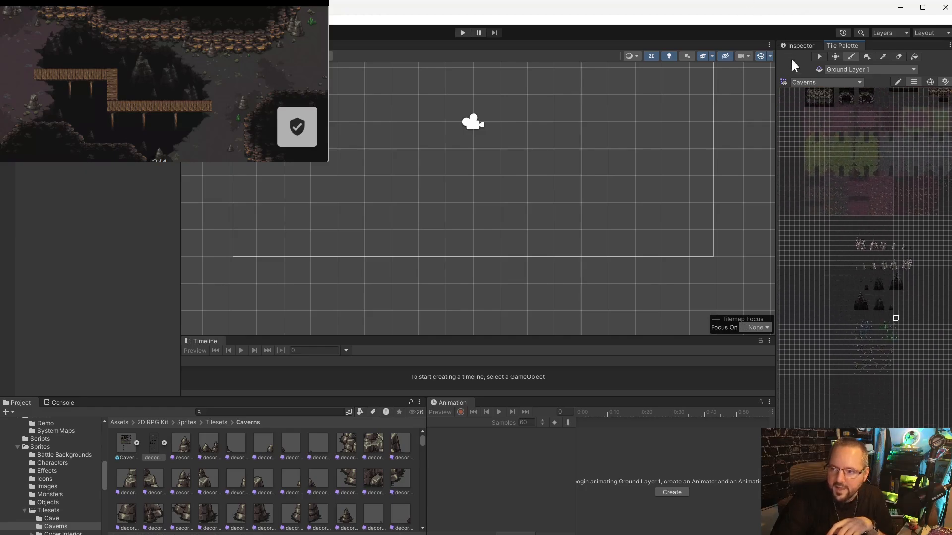
left_click(805, 81)
left_click(808, 82)
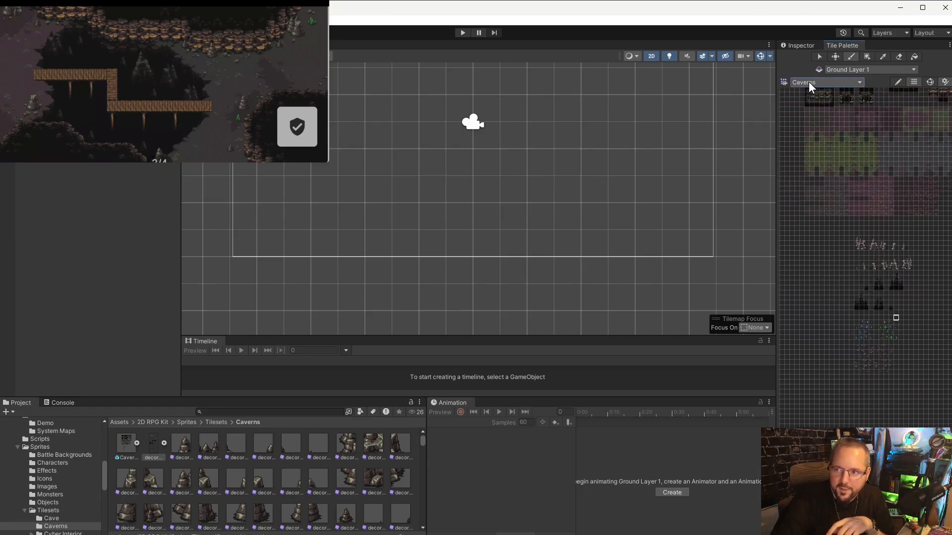
left_click(801, 46)
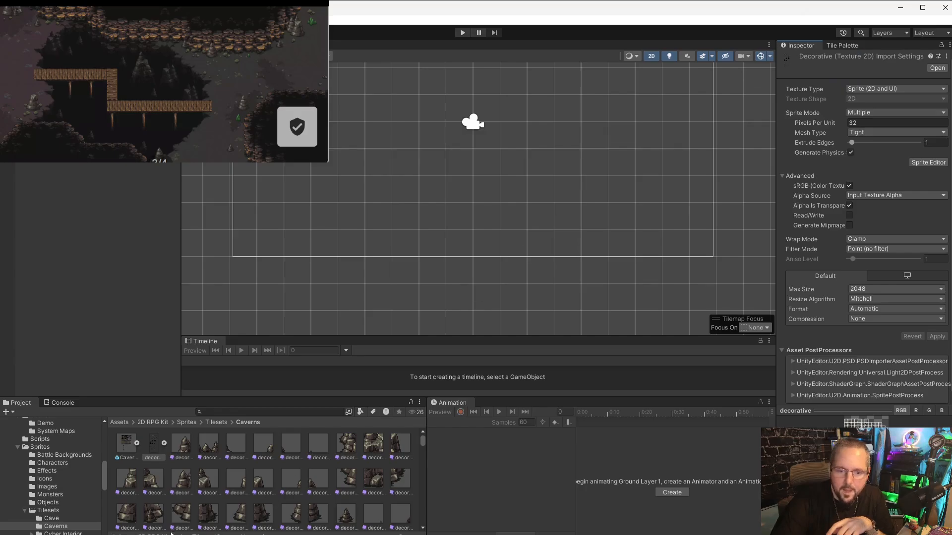
Step: Create a folder named "animations caverns" inside the Tilesets/Caverns folder
left_click(166, 463)
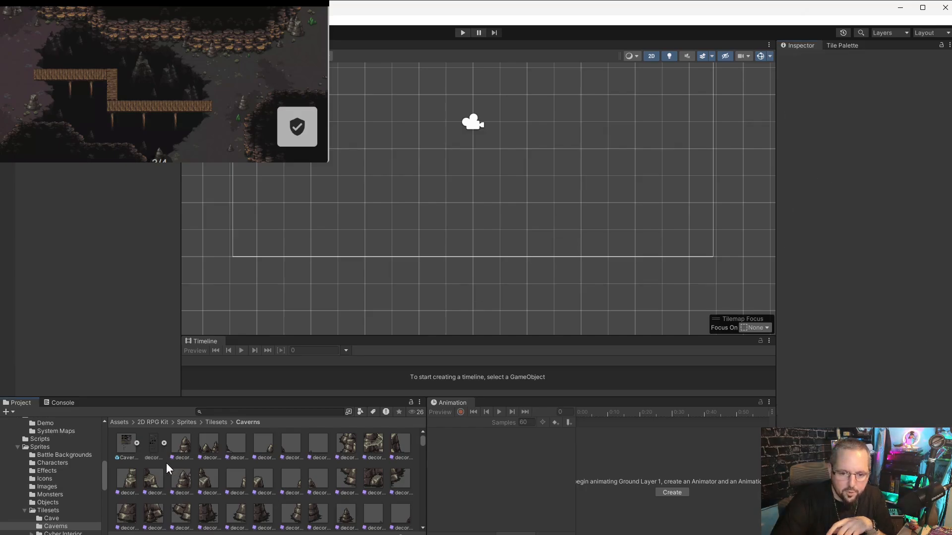
right_click(165, 463)
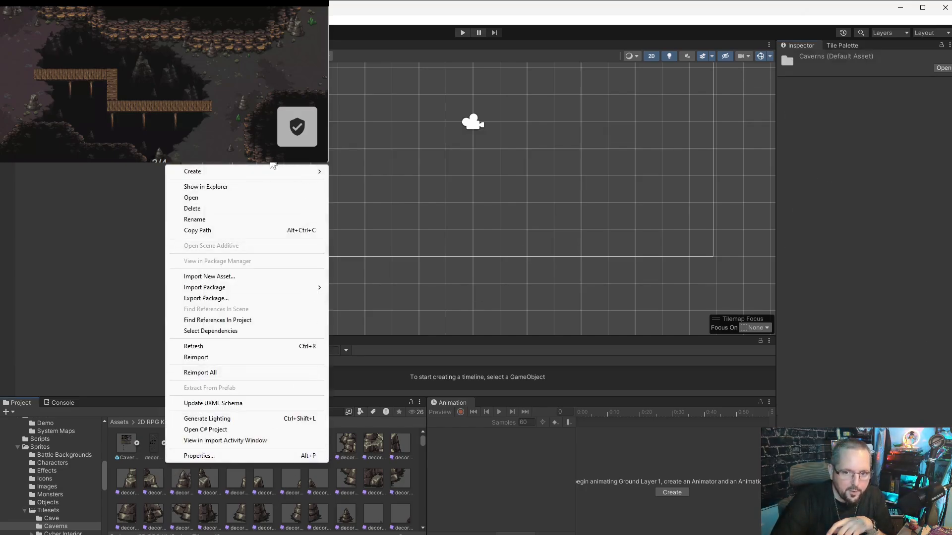
mouse_move(271, 172)
left_click(376, 187)
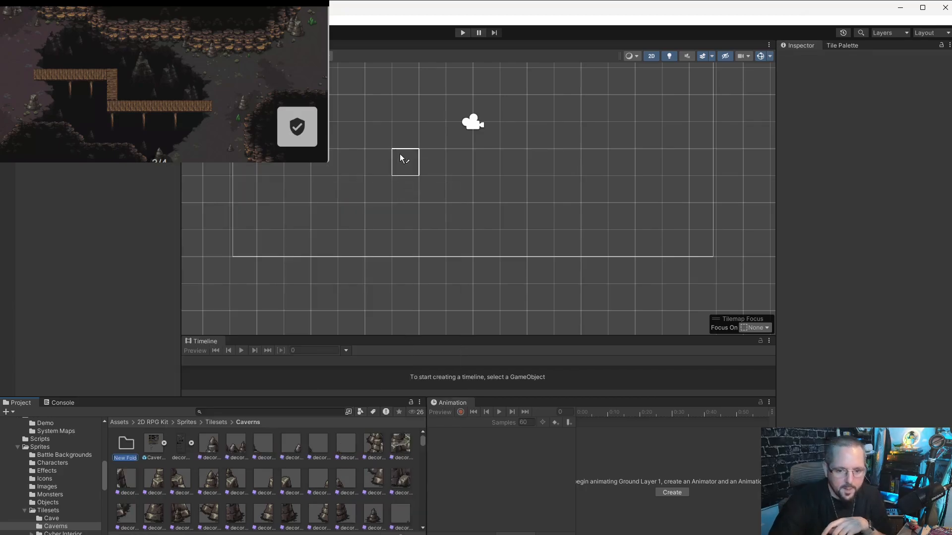
type("av")
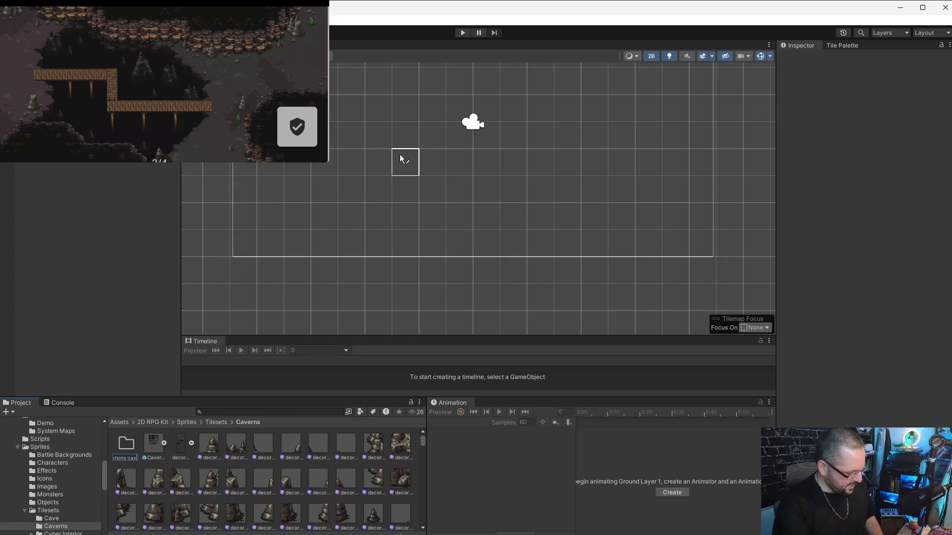
type("erns")
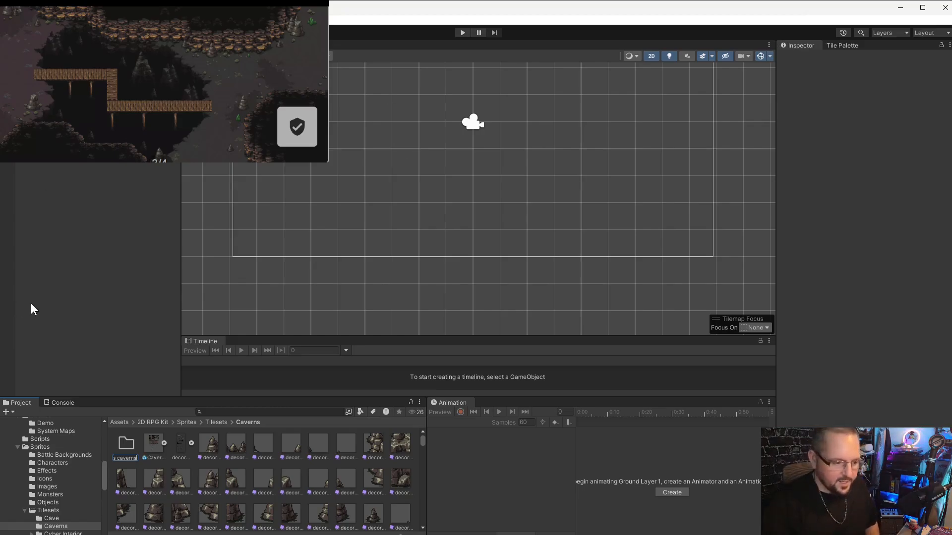
key("Return")
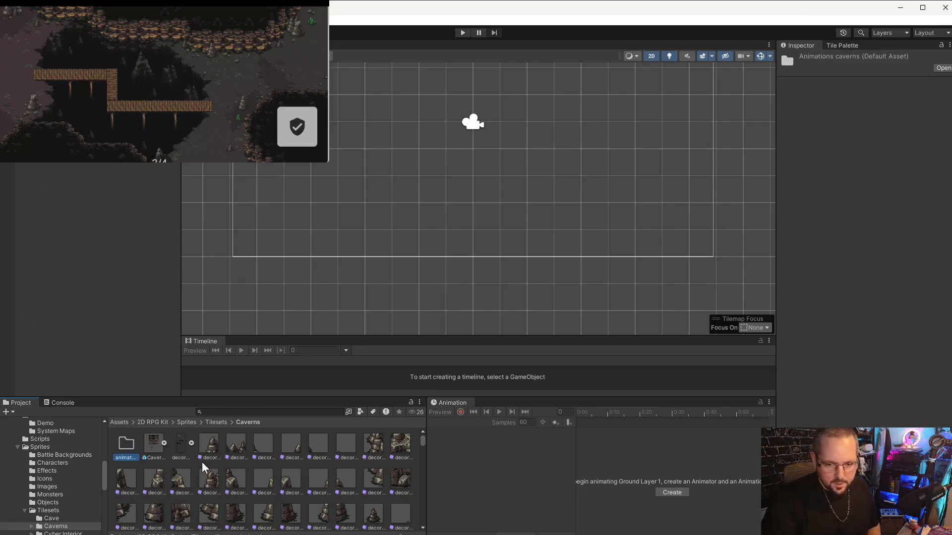
Step: Import LedA.png, LedB.png, LedC.png and LedD.png from the RPGW_Caves_v2.1 Anim folder into the animations caverns folder, then close the file browser
double_click(127, 445)
left_click(921, 338)
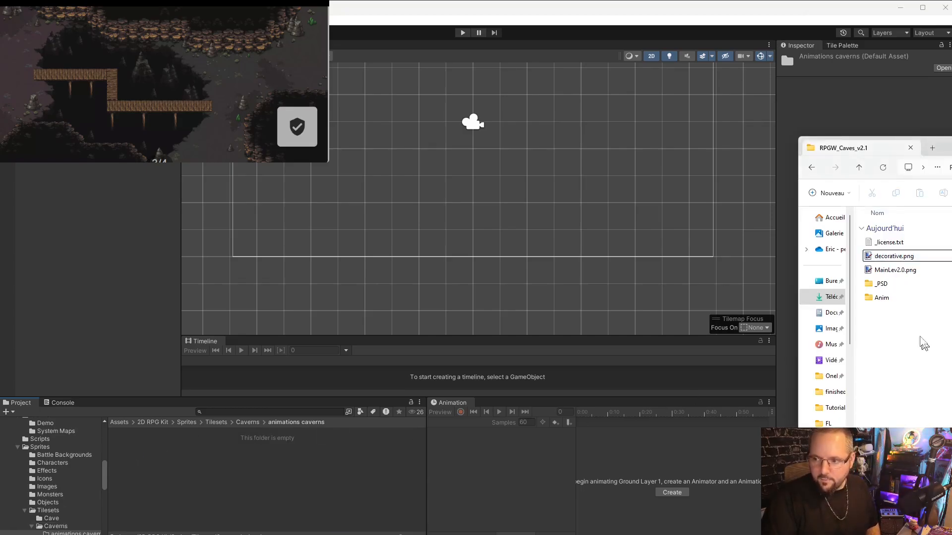
double_click(885, 298)
left_click_drag(895, 333, 207, 483)
left_click(887, 300)
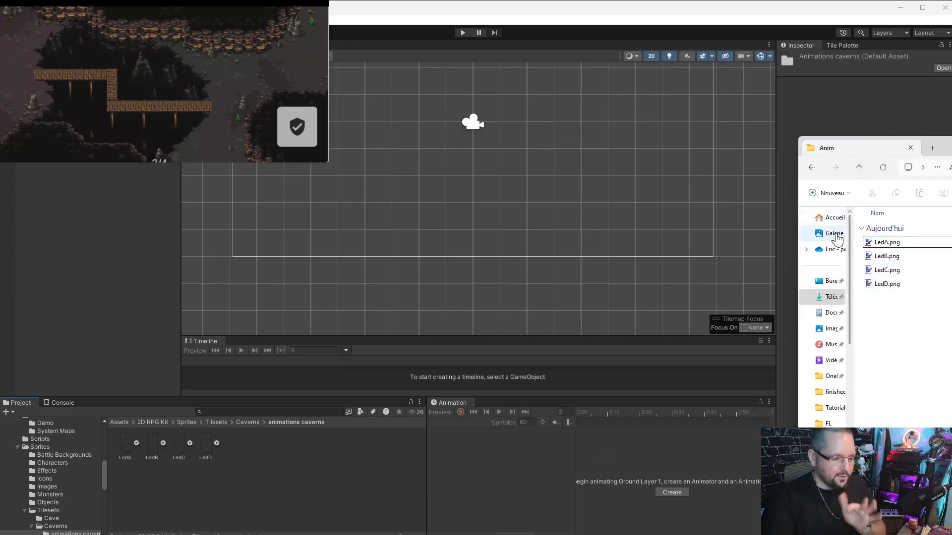
left_click(911, 148)
Step: Set LedA's import settings to Sprite Mode Multiple, 32 pixels per unit, Point (no filter) filtering and no compression, and apply them
left_click(125, 444)
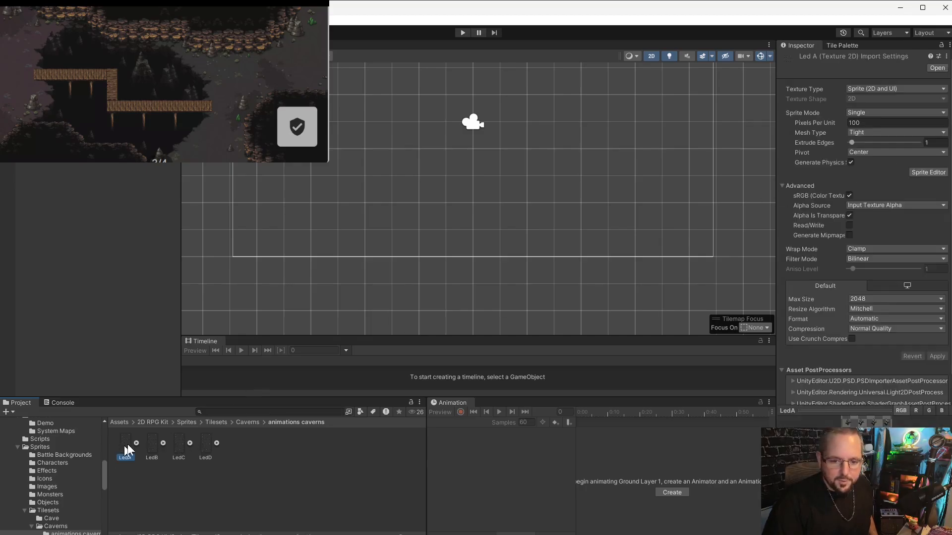
left_click(873, 112)
left_click(874, 140)
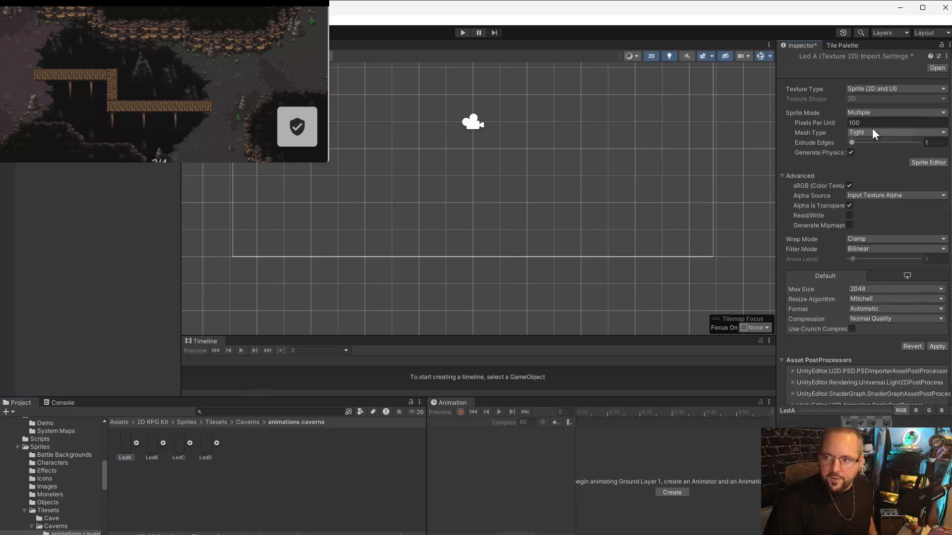
left_click(842, 122)
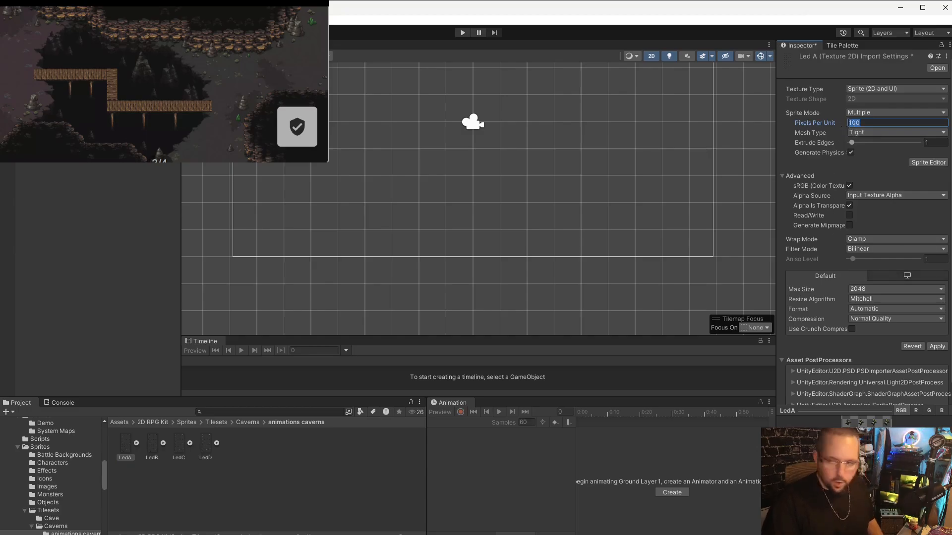
type("32")
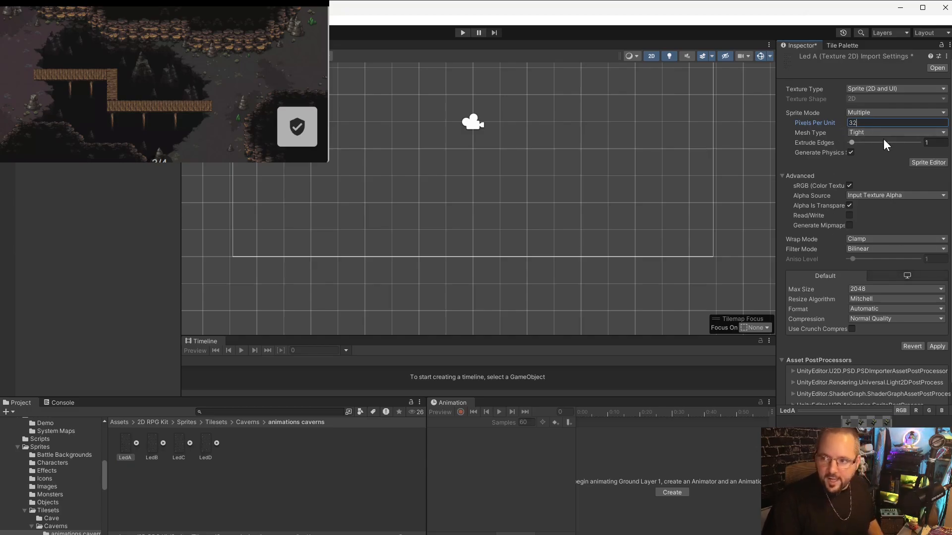
left_click(859, 248)
left_click(873, 260)
left_click(872, 319)
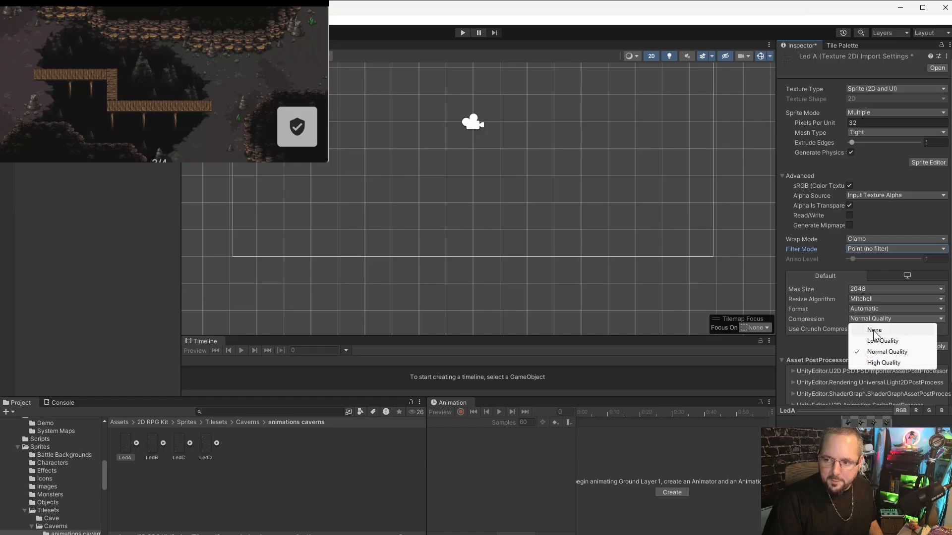
left_click(875, 329)
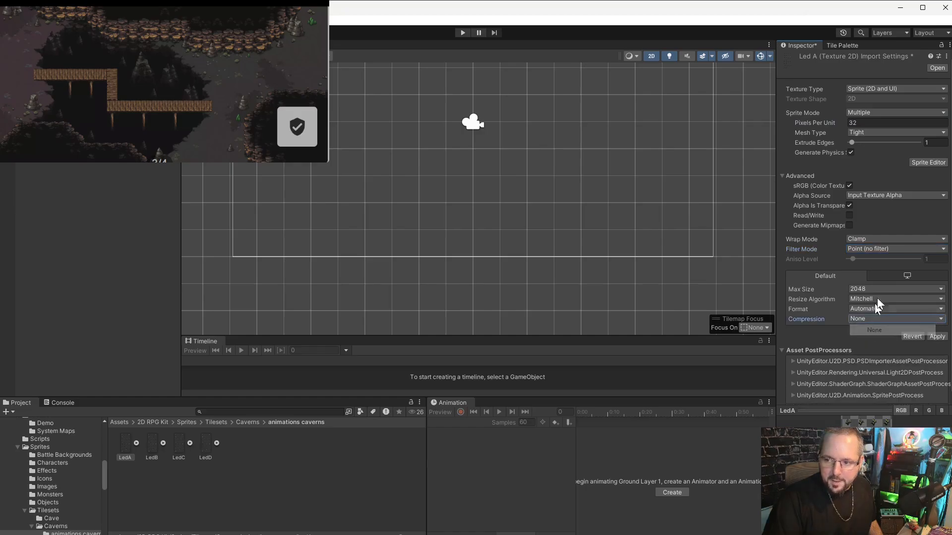
left_click(942, 337)
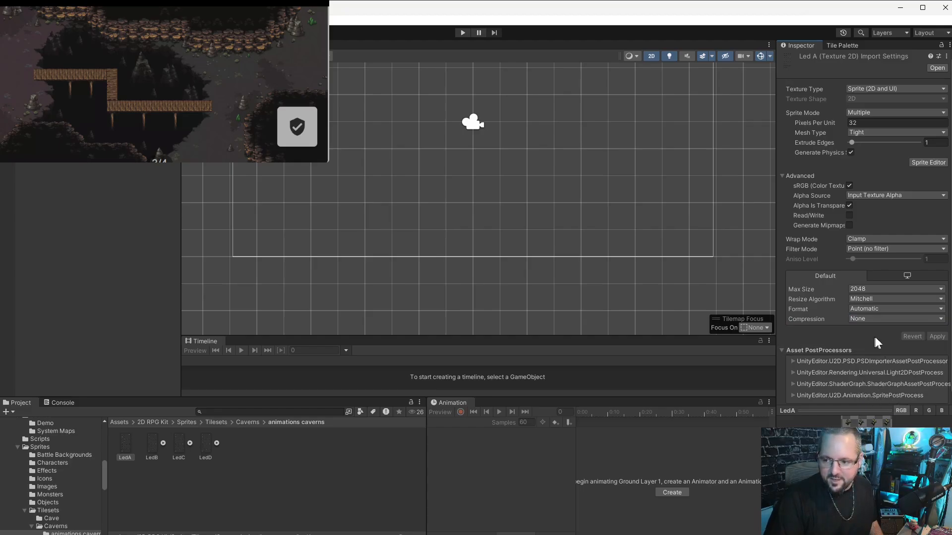
Step: Slice the LedA texture into a grid of sprites in the Sprite Editor
left_click(930, 162)
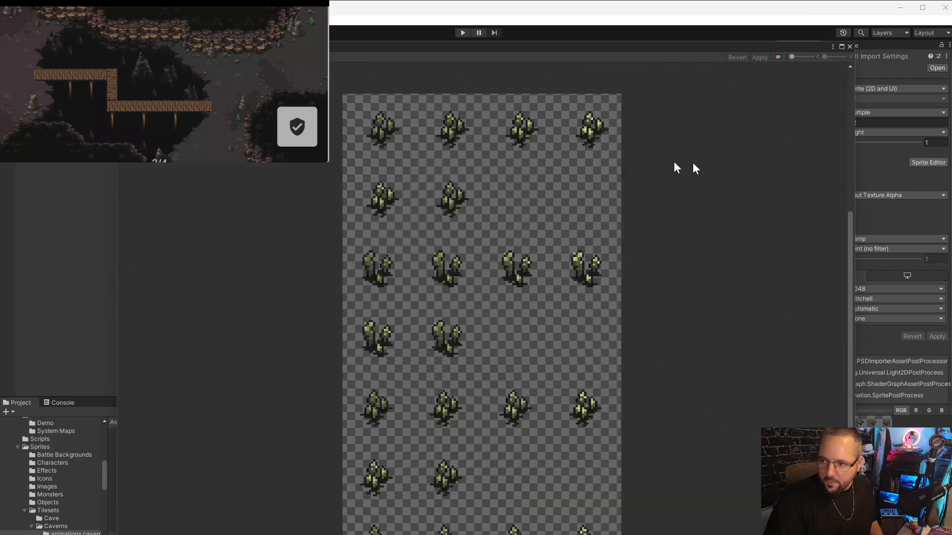
left_click(170, 57)
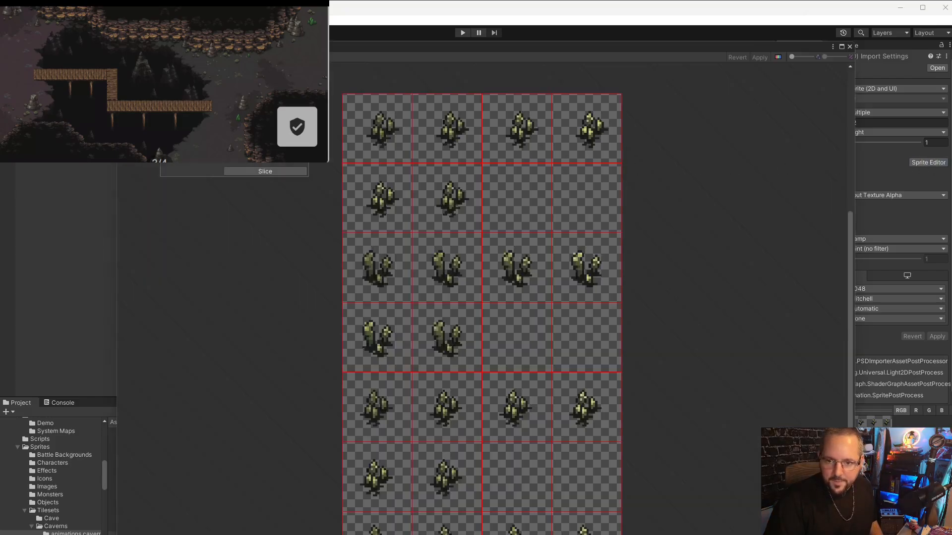
left_click(261, 171)
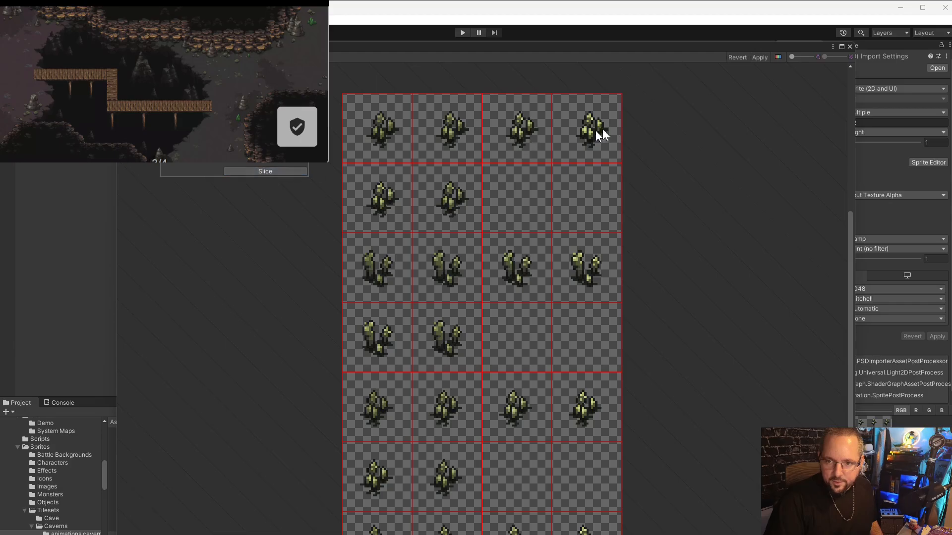
Step: Apply the slicing of the LedA texture and close the Sprite Editor
left_click(759, 57)
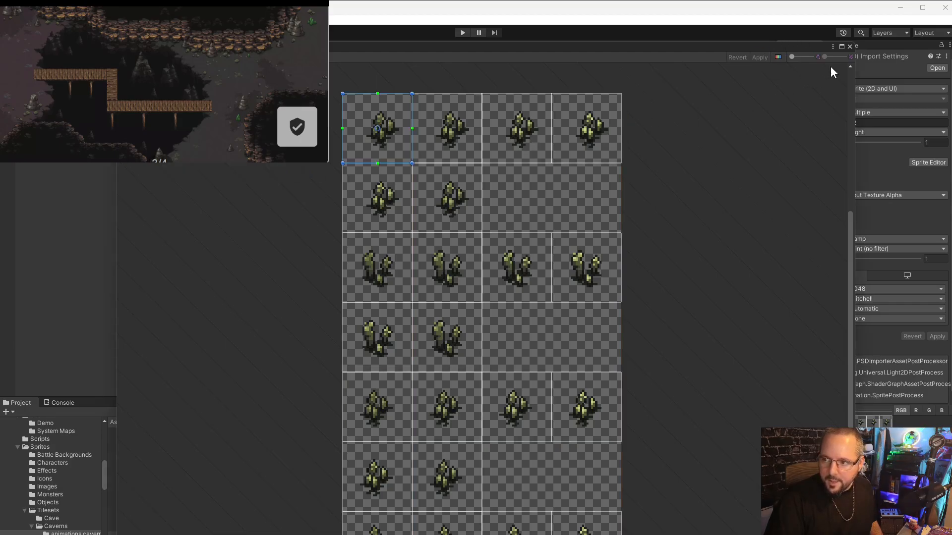
left_click(849, 46)
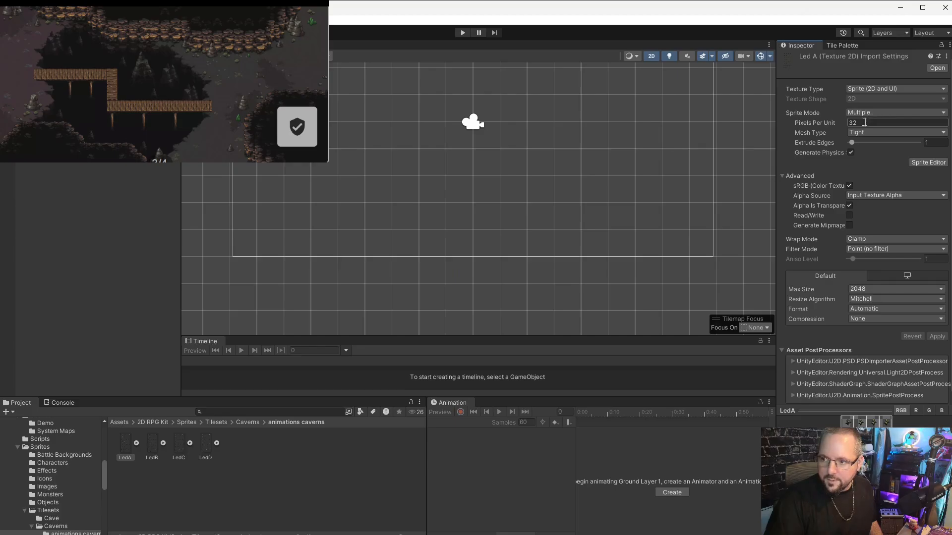
Step: Set LedB's import settings to Sprite Mode Multiple, 32 pixels per unit, Point (no filter) filtering and no compression, and apply them
left_click(151, 444)
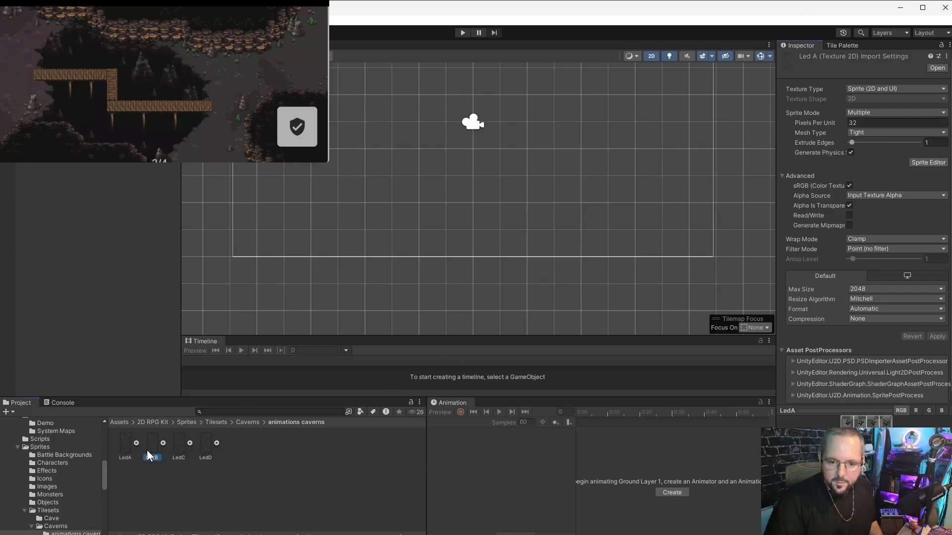
left_click(874, 113)
left_click(875, 135)
left_click(852, 124)
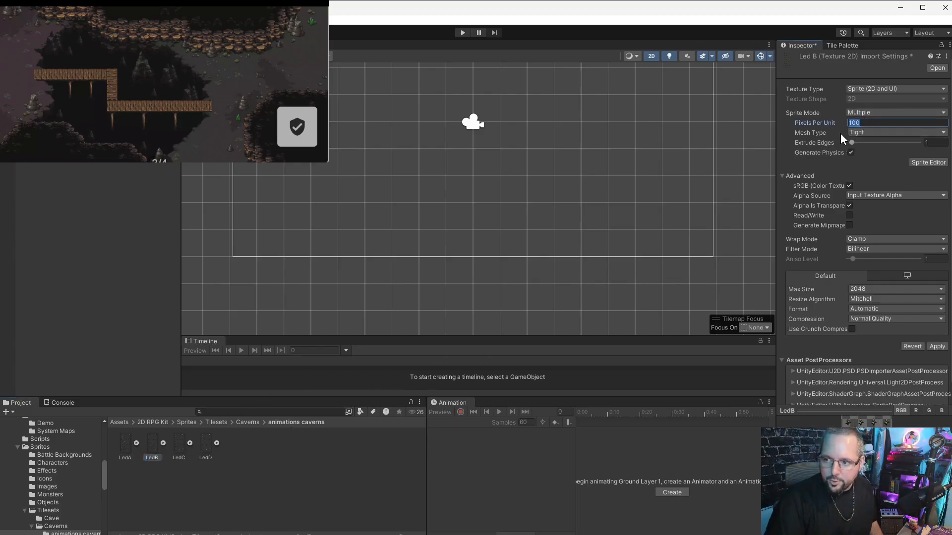
left_click(876, 249)
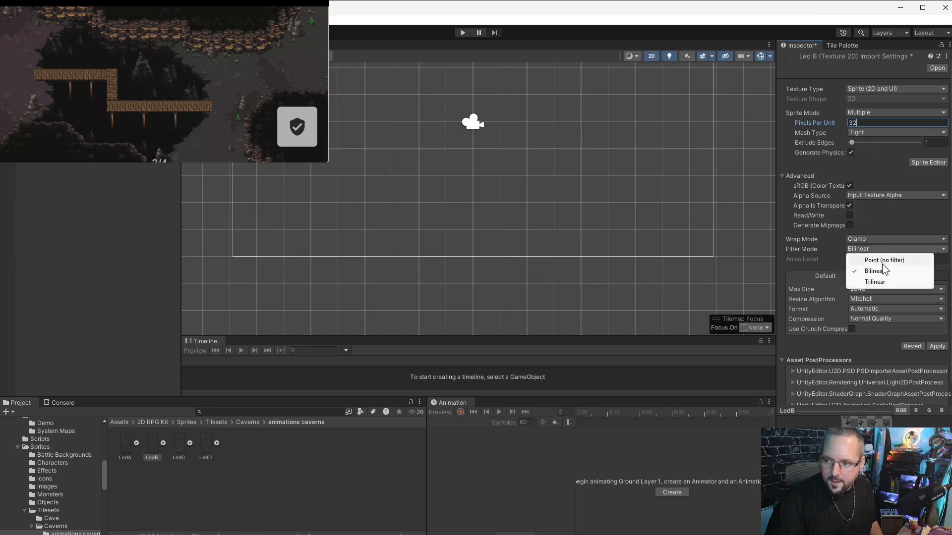
left_click(881, 260)
left_click(863, 317)
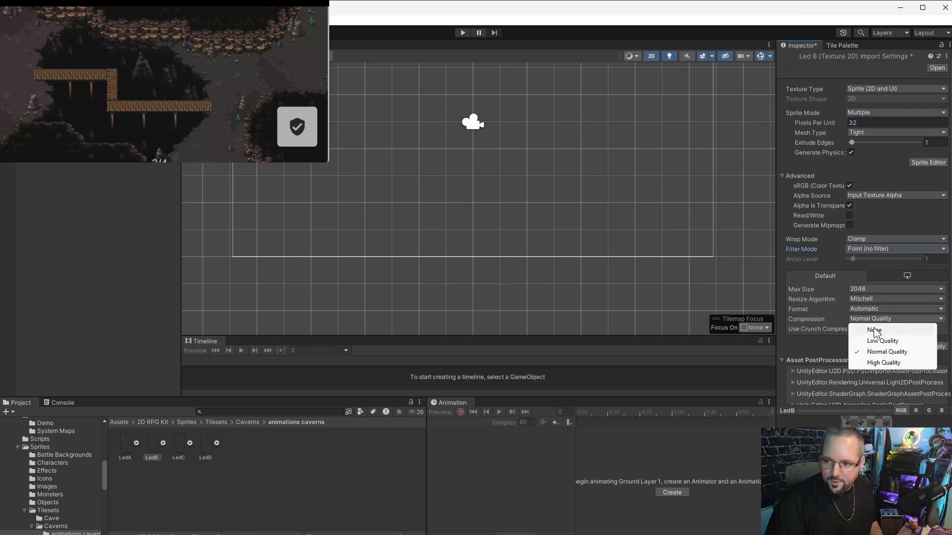
left_click(872, 328)
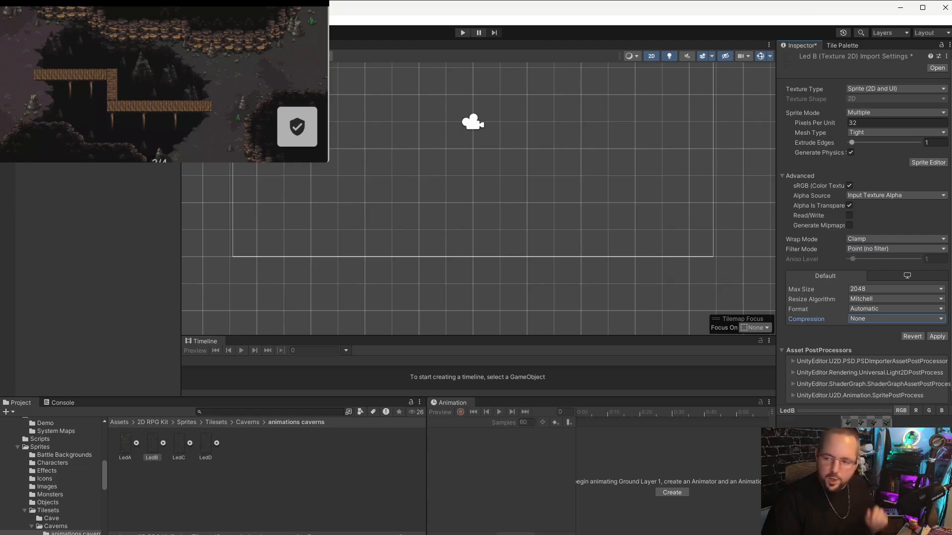
left_click(938, 336)
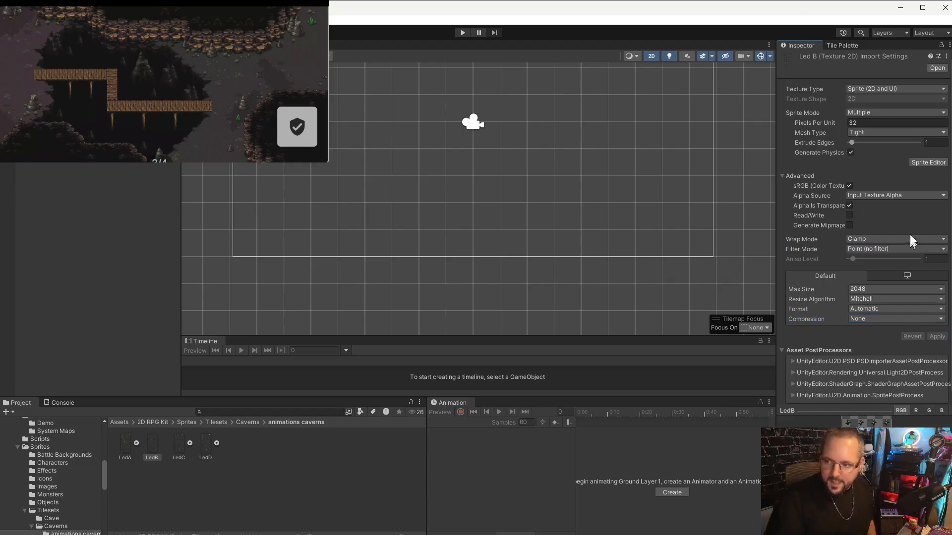
Step: Slice the LedB texture into a grid of sprites in the Sprite Editor, then close the editor
left_click(929, 162)
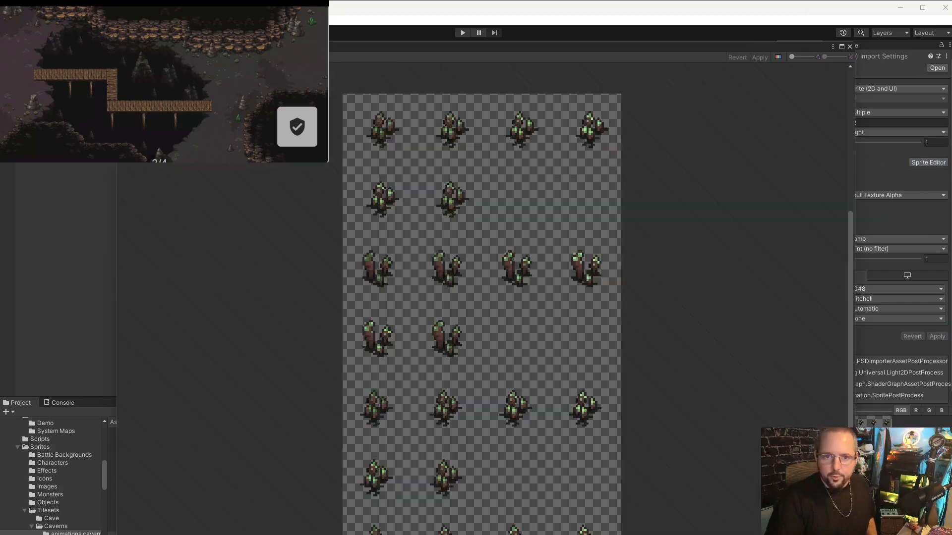
left_click(170, 57)
left_click(257, 171)
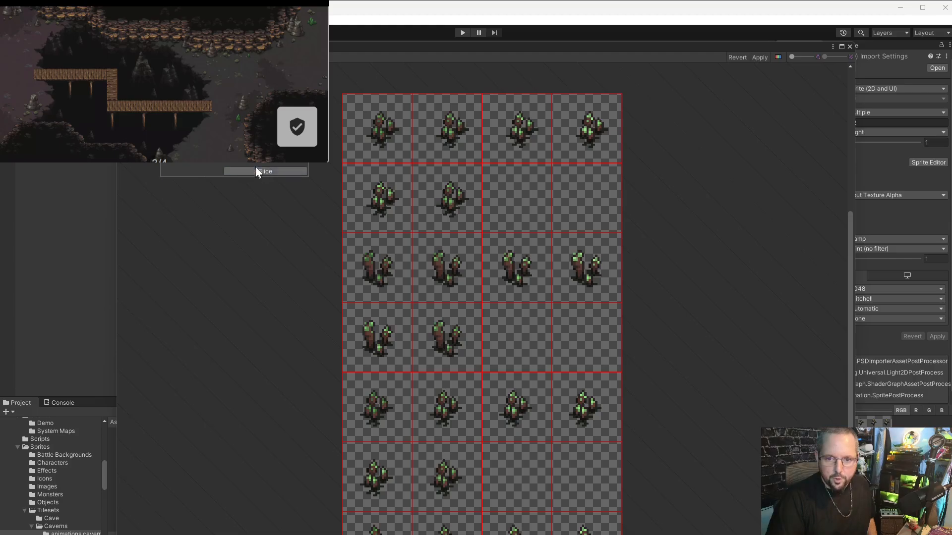
left_click(850, 47)
Step: Set LedC's import settings to Sprite Mode Multiple, 32 pixels per unit, Point (no filter) filtering and no compression, and apply them
left_click(177, 451)
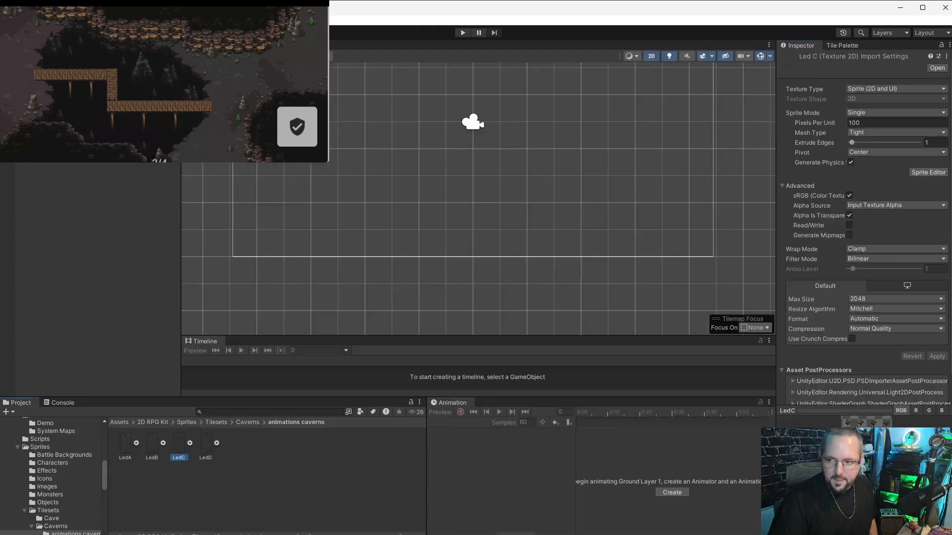
left_click(853, 113)
left_click(875, 135)
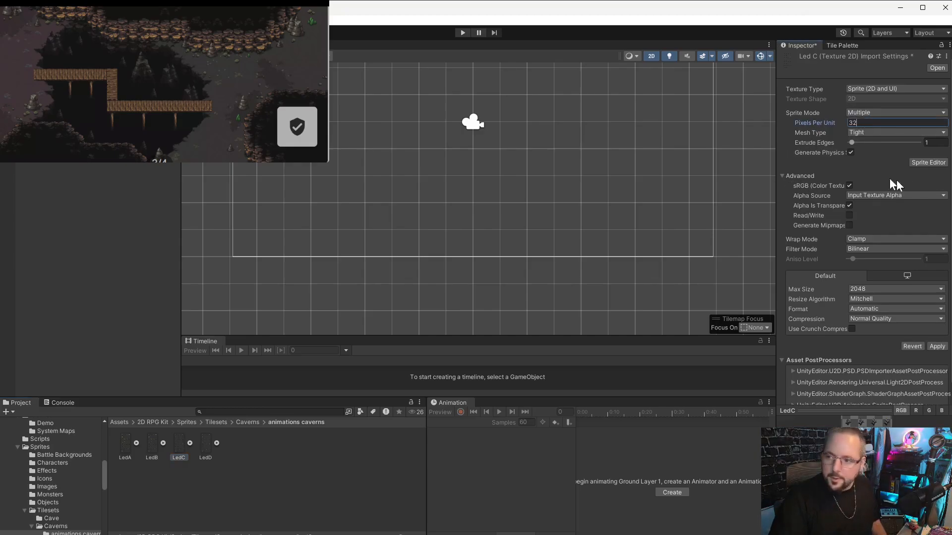
left_click(881, 248)
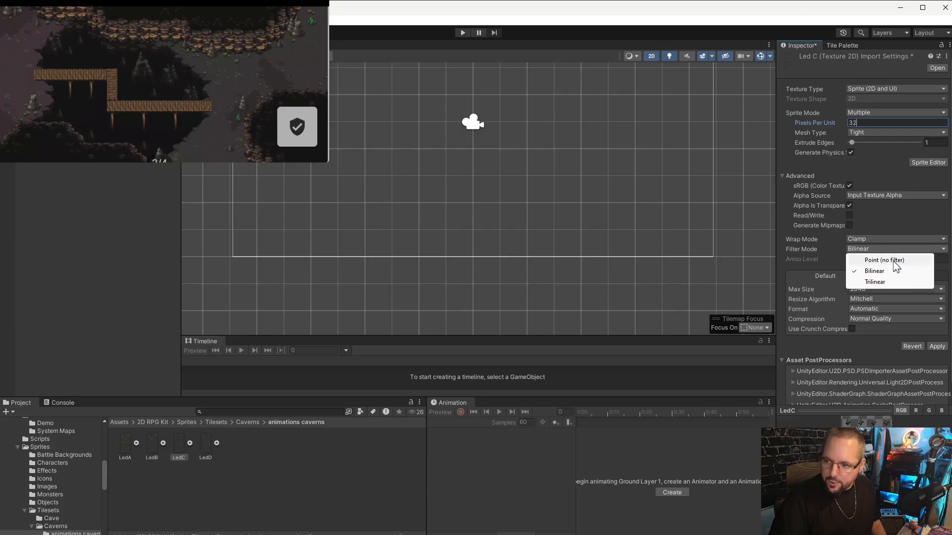
left_click(893, 261)
left_click(887, 319)
left_click(897, 329)
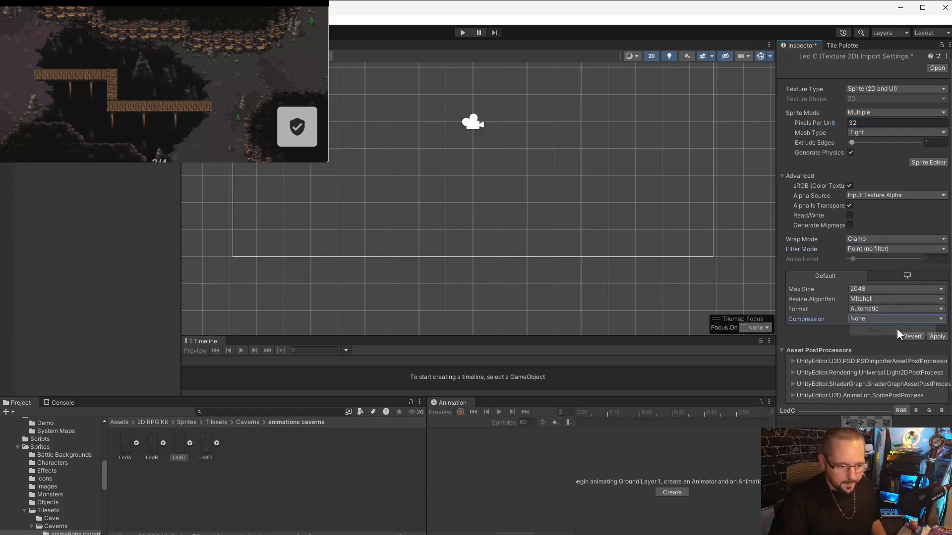
left_click(936, 336)
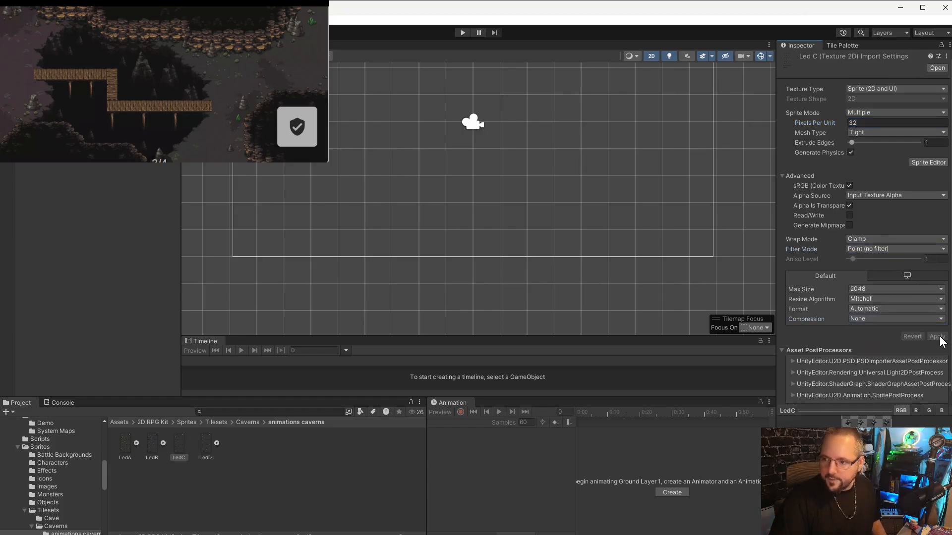
Step: Slice the LedC texture into a grid of sprites, apply the slicing and close the Sprite Editor
left_click(915, 163)
left_click(170, 57)
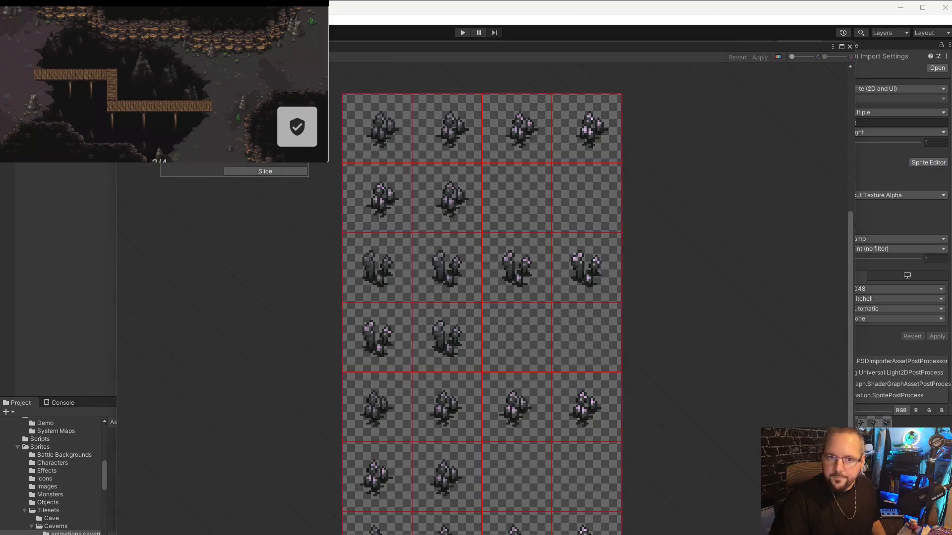
left_click(275, 171)
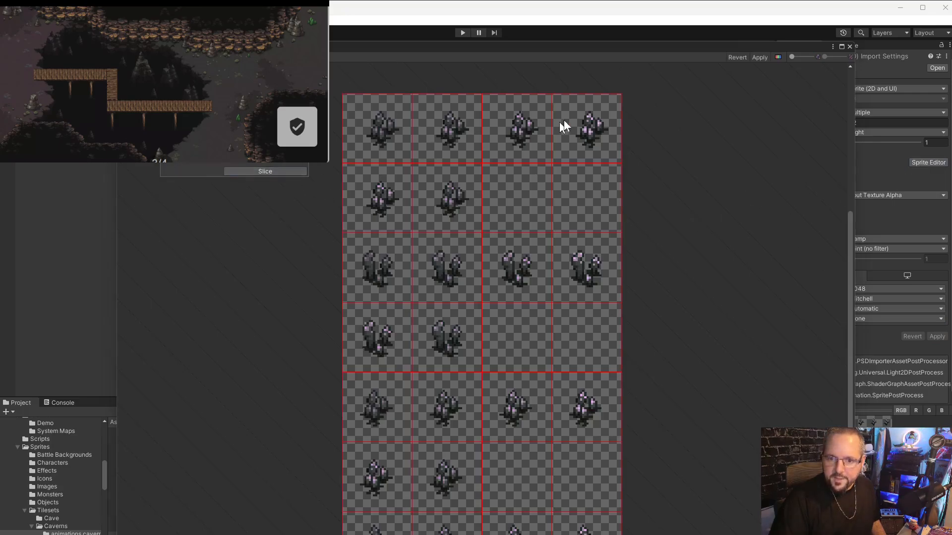
left_click(760, 57)
left_click(849, 46)
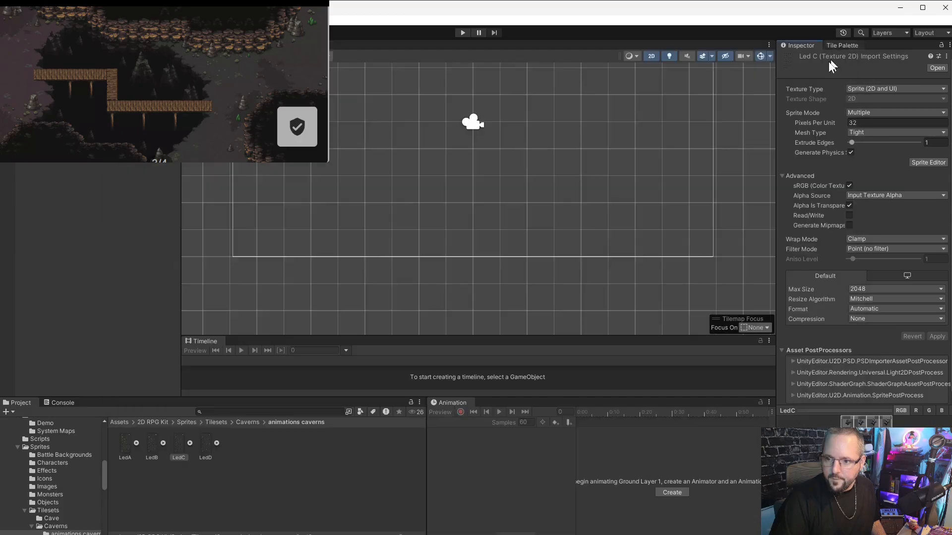
Step: Set LedD's import settings to Sprite Mode Multiple, 32 pixels per unit, Point (no filter) filtering and no compression, and apply them
left_click(205, 446)
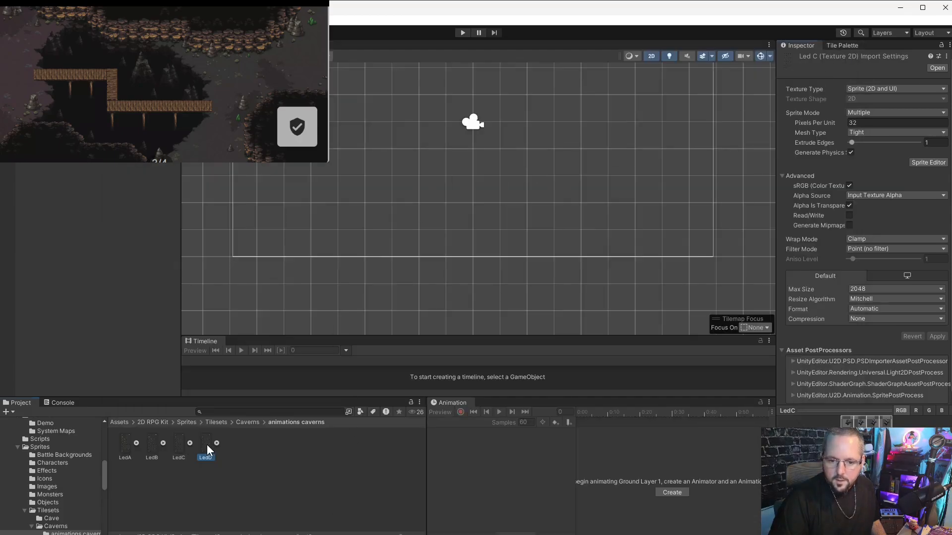
left_click(882, 112)
left_click(872, 144)
left_click(821, 124)
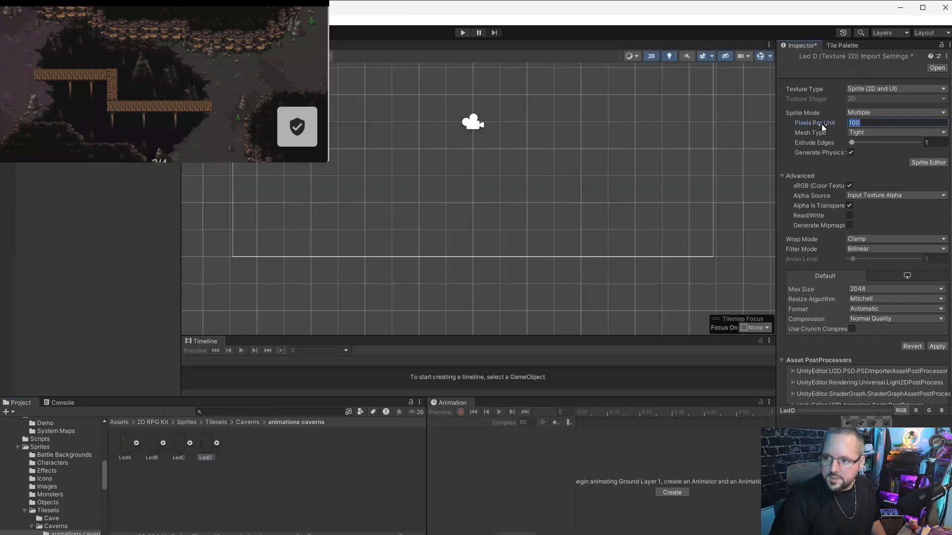
type("32")
left_click(859, 249)
left_click(872, 259)
left_click(880, 319)
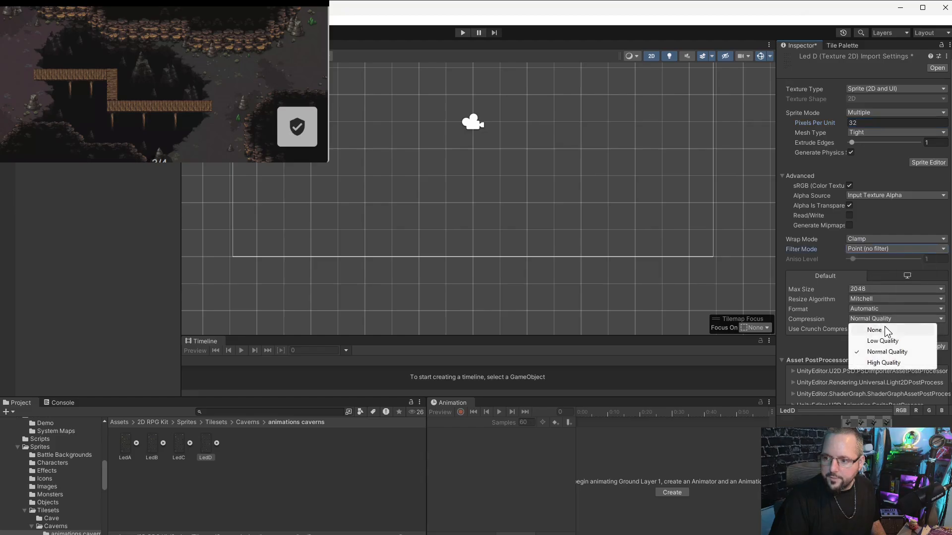
left_click(884, 330)
left_click(936, 336)
Step: Slice the LedD texture into a grid of sprites, apply the slicing and close the Sprite Editor
left_click(928, 162)
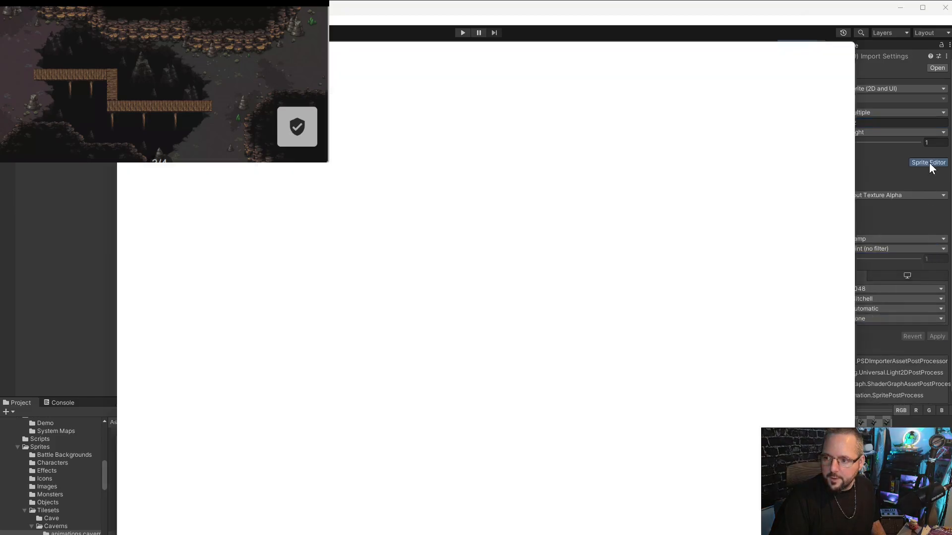
left_click(278, 171)
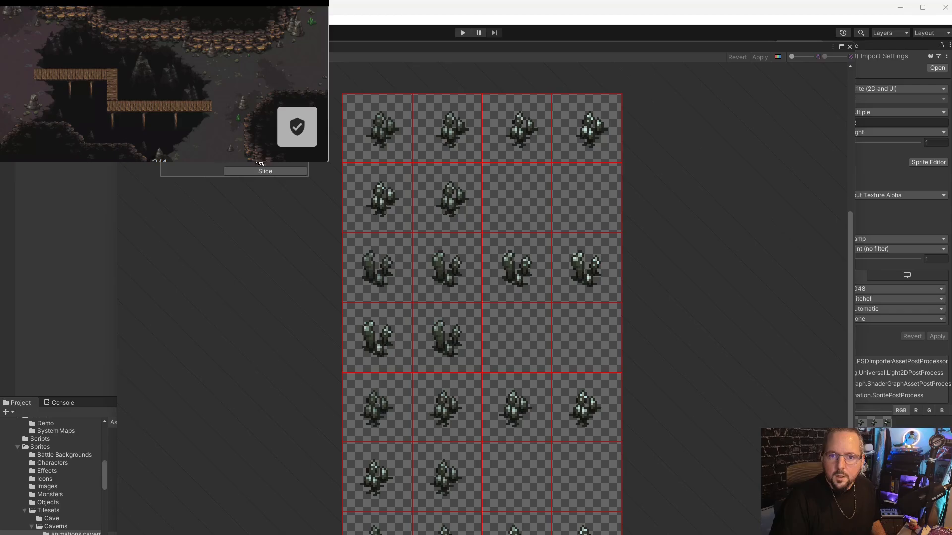
left_click(298, 172)
left_click(759, 57)
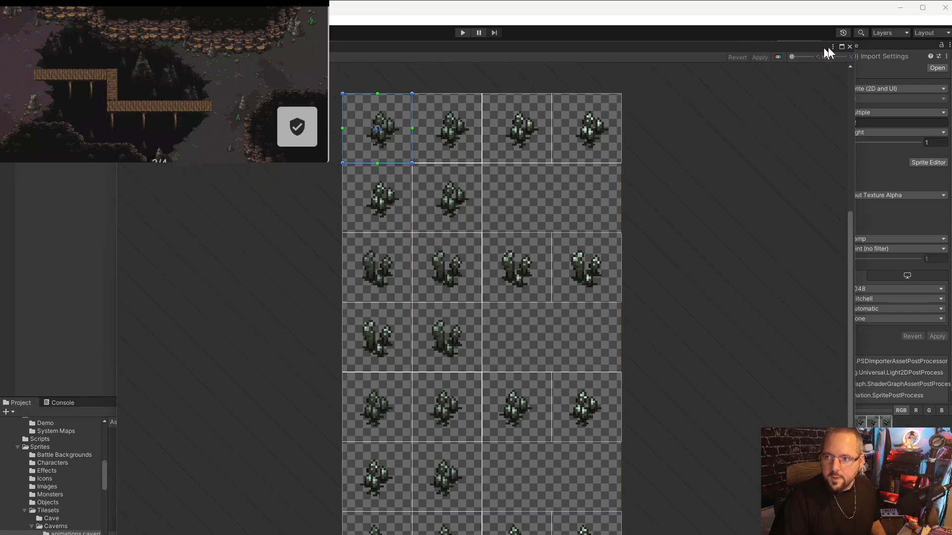
left_click(850, 46)
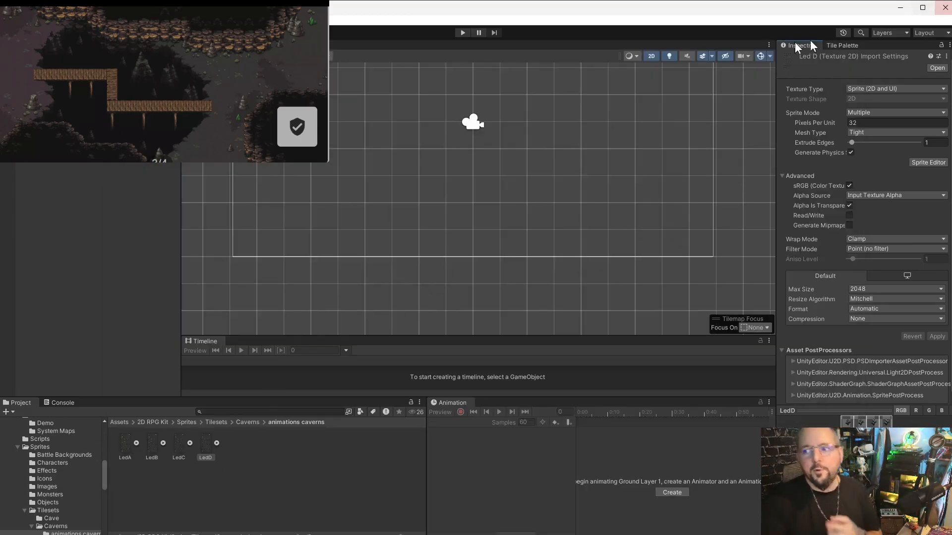
Step: Show the Caverns tile palette, then expand LedD to inspect its sliced sprites and collapse it again
left_click(855, 44)
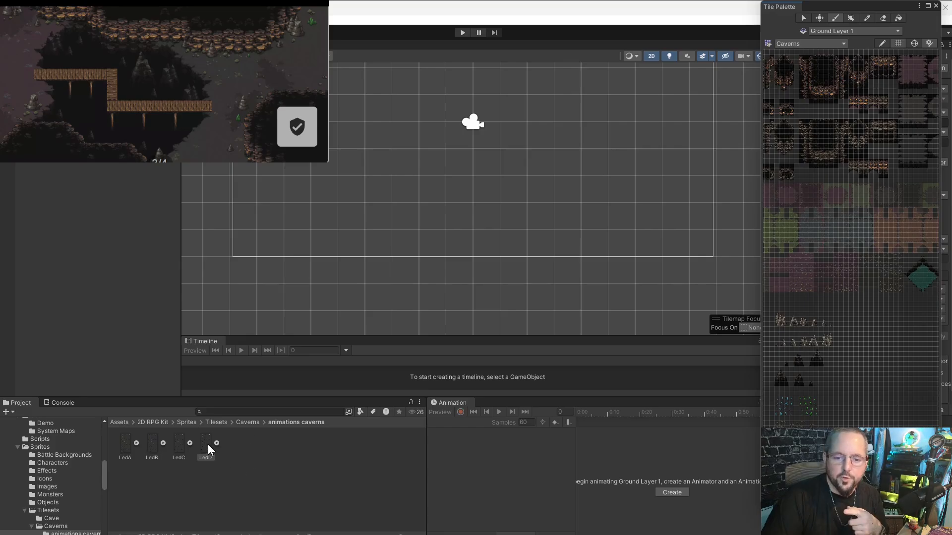
left_click(216, 443)
left_click(237, 442)
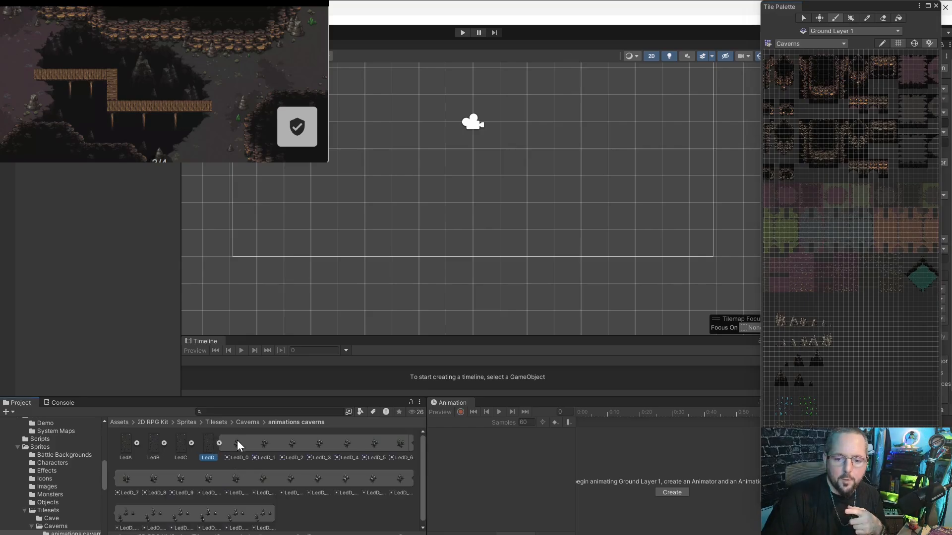
left_click(264, 457)
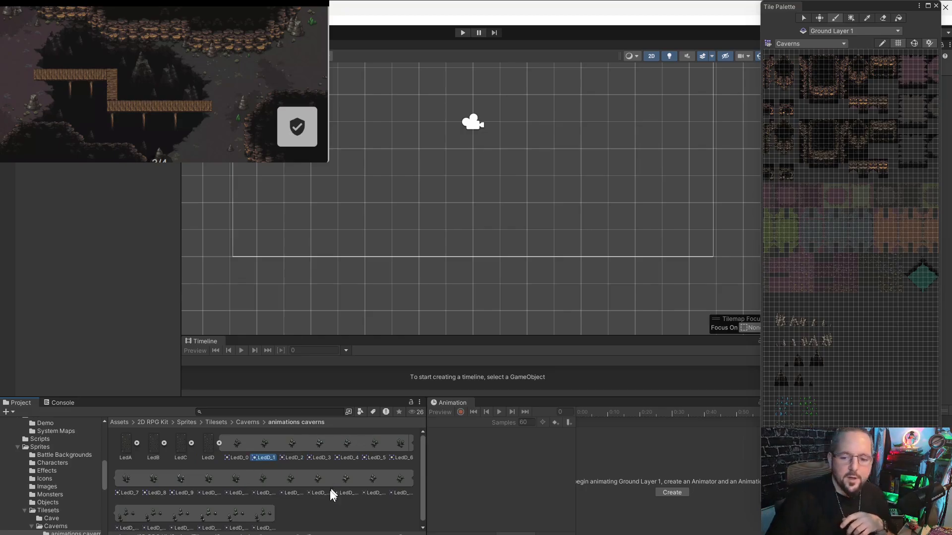
left_click(318, 516)
left_click(218, 443)
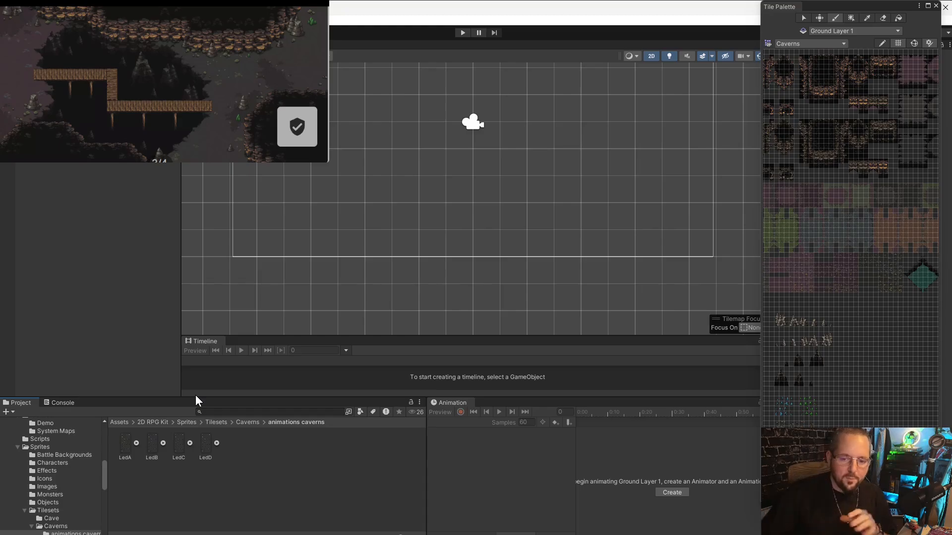
Step: Pick the dark interior tile of the rock-edged pit from the Caverns palette for painting
scroll(298, 261, "down", 7)
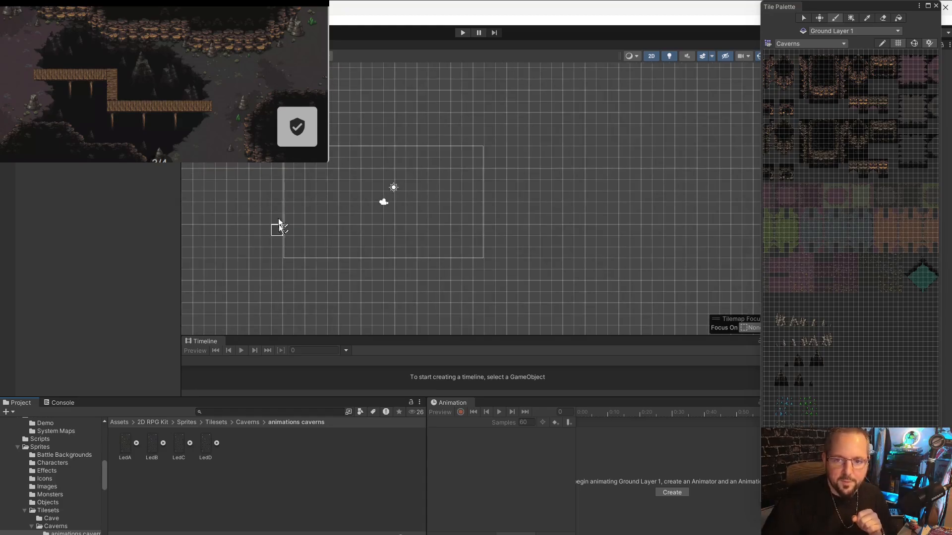
middle_click_drag(292, 171, 349, 141)
scroll(349, 140, "down", 2)
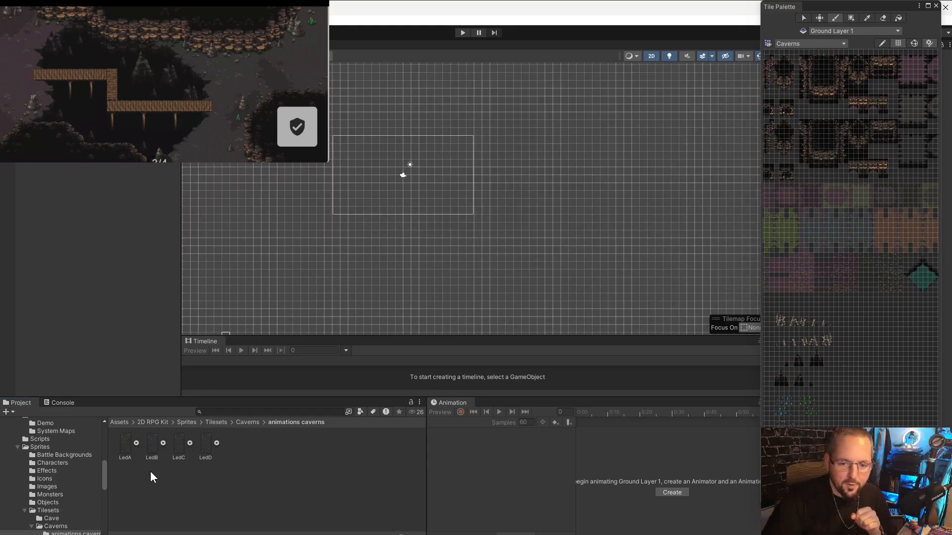
scroll(391, 176, "up", 4)
scroll(830, 311, "up", 10)
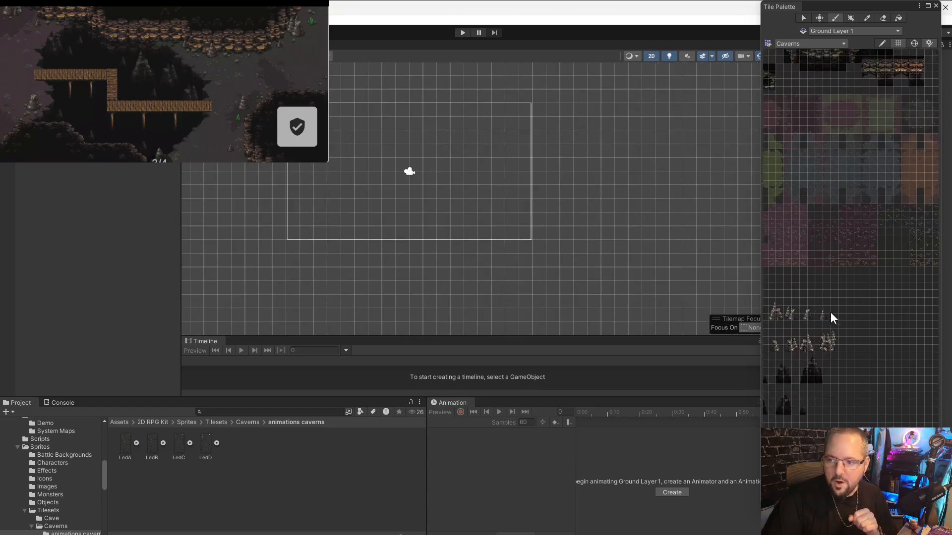
middle_click_drag(894, 304, 742, 293)
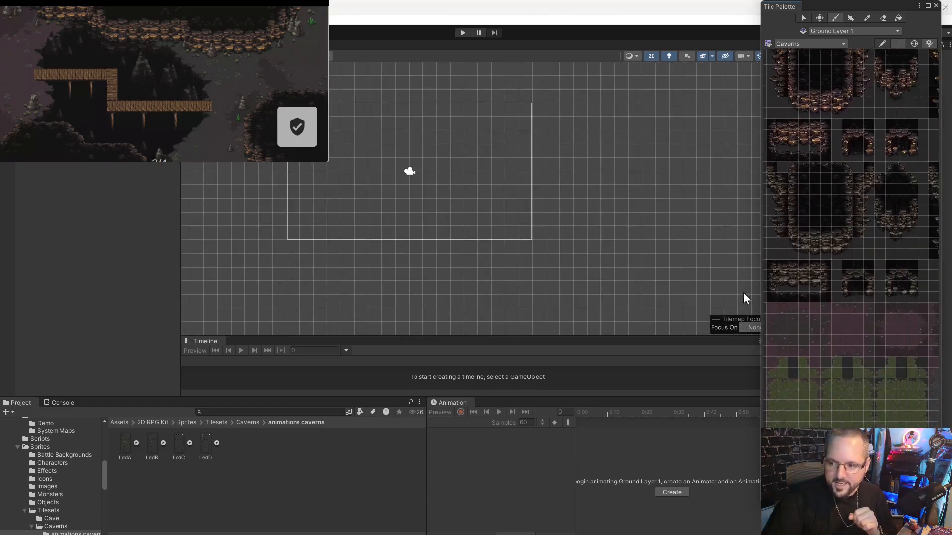
scroll(868, 245, "up", 10)
scroll(877, 297, "up", 5)
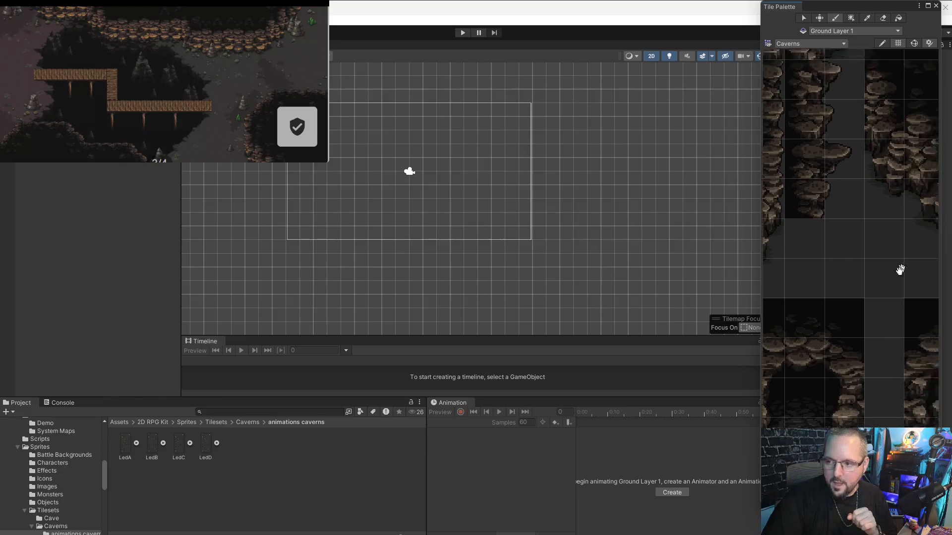
left_click(855, 252)
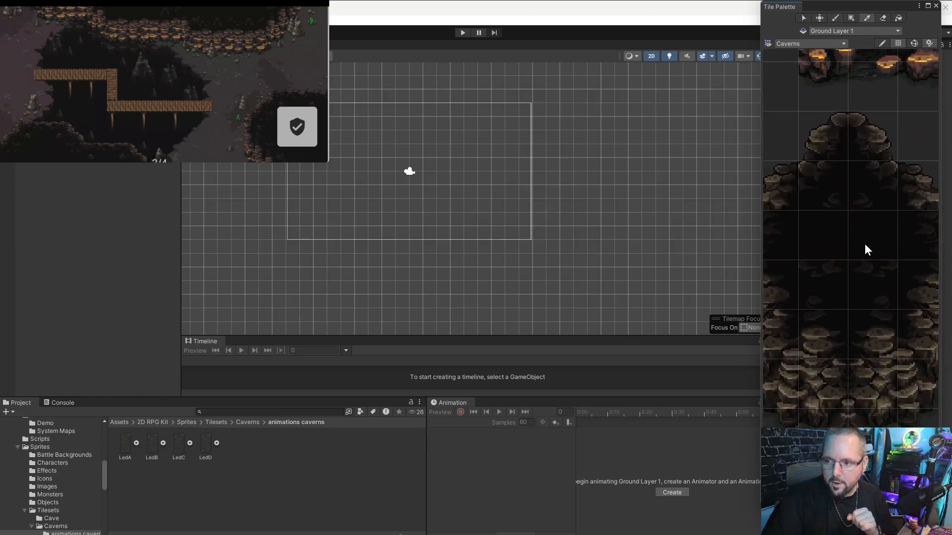
Step: Box-fill a large rectangle around the camera frame with the dark tile on Ground Layer 1
scroll(848, 246, "down", 10)
scroll(495, 198, "down", 3)
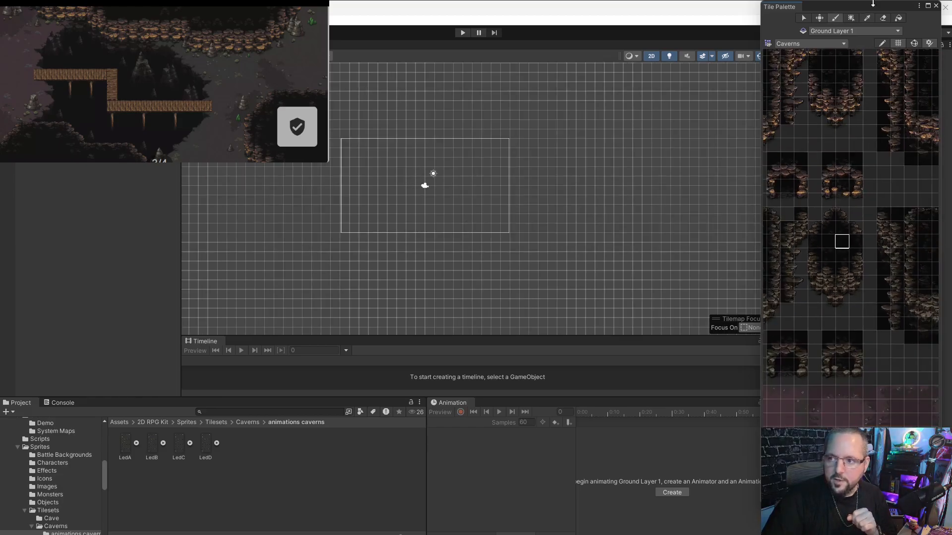
left_click(851, 18)
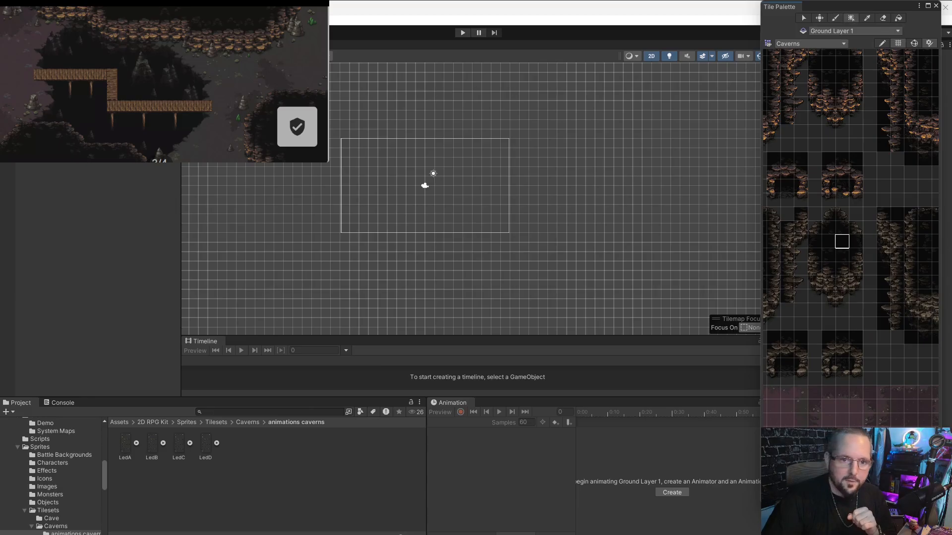
scroll(369, 284, "down", 2)
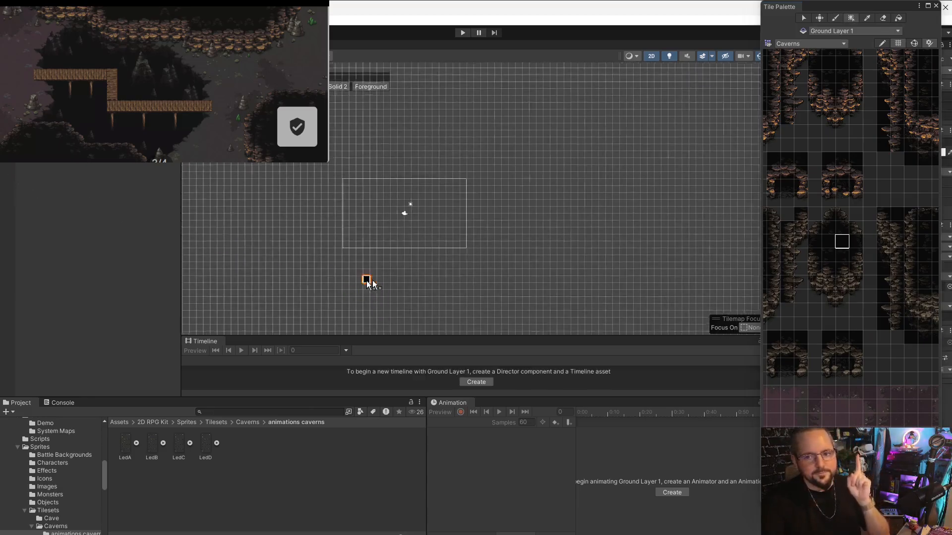
scroll(367, 280, "down", 2)
mouse_move(309, 158)
middle_mouse_down()
mouse_move(324, 163)
mouse_move(323, 151)
middle_mouse_up()
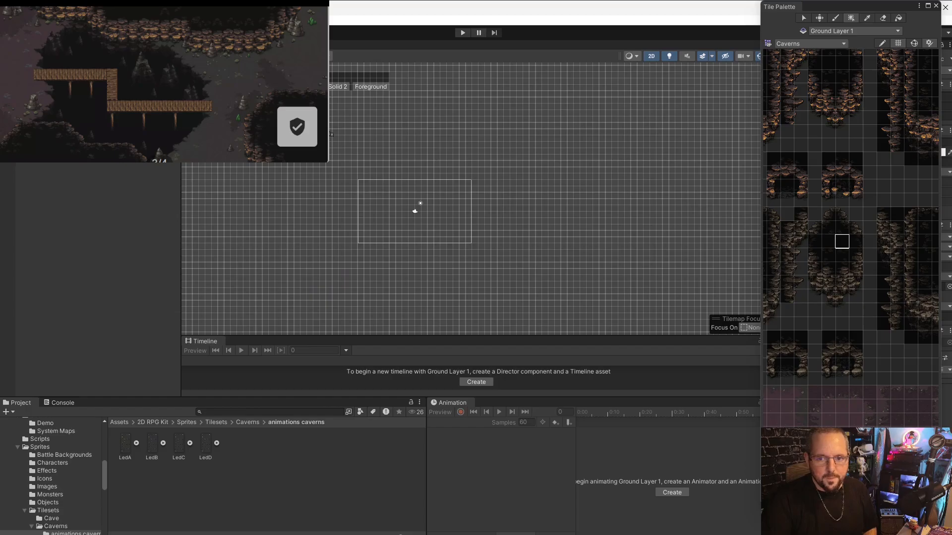
mouse_move(312, 122)
left_mouse_down()
mouse_move(535, 287)
mouse_move(512, 292)
left_mouse_up()
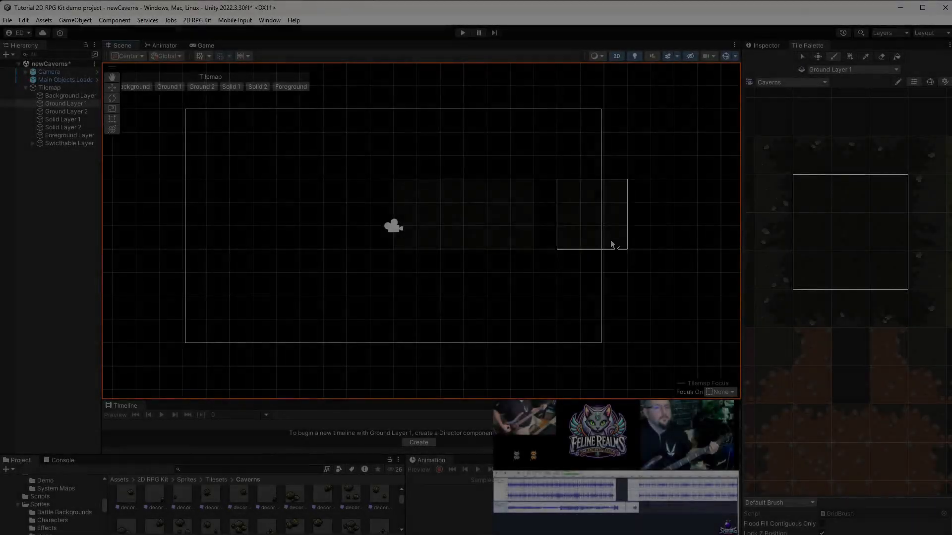
Step: Paint 3x3 blocks of dark green floor across the camera frame on Ground Layer 1, leaving its bottom row unpainted
left_click(592, 240)
left_click(382, 240)
left_click(312, 240)
left_click(242, 241)
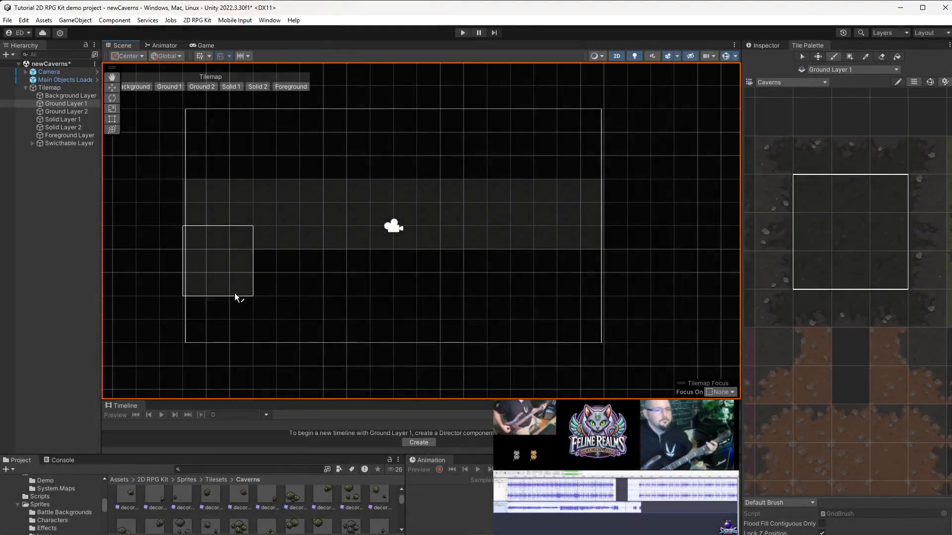
left_click(242, 310)
left_click(318, 310)
left_click(386, 310)
left_click(453, 310)
left_click(523, 311)
left_click(593, 310)
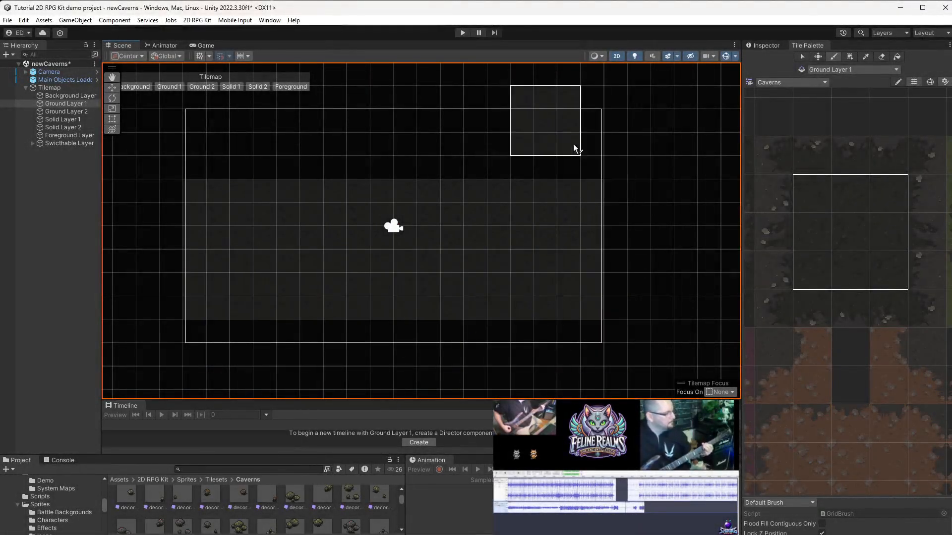
left_click(593, 168)
left_click(524, 169)
left_click(453, 169)
left_click(383, 171)
left_click(313, 173)
left_click(243, 172)
scroll(255, 172, "down", 4)
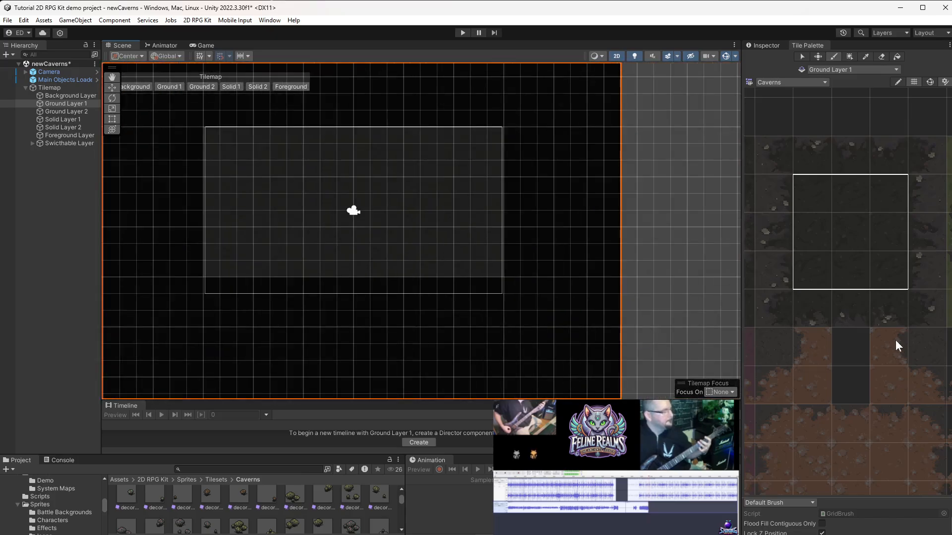
Step: Paint rocky floor-edge tiles down the floor's upper left side and along the left half of its top
scroll(853, 307, "down", 4)
scroll(823, 268, "up", 3)
left_click_drag(790, 178, 796, 292)
scroll(179, 221, "up", 5)
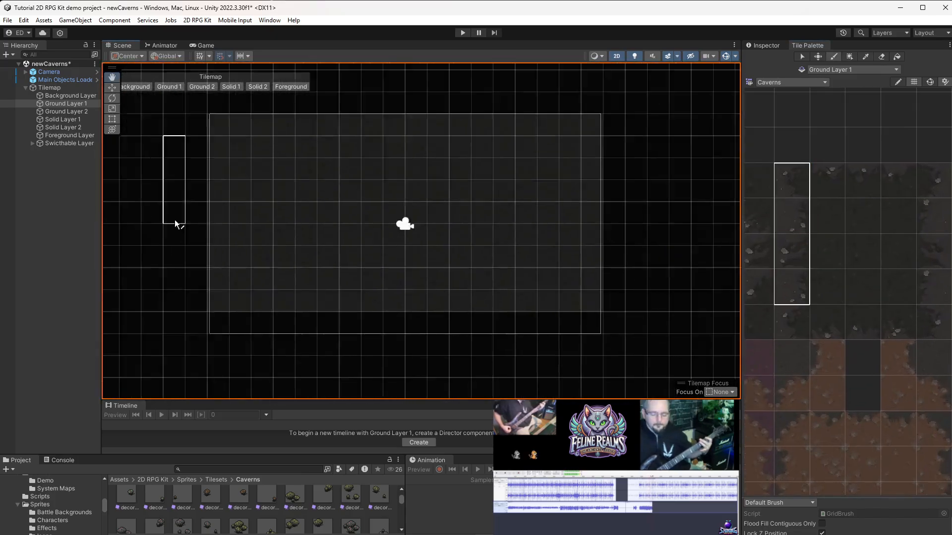
left_click(303, 261)
left_click_drag(827, 181, 897, 181)
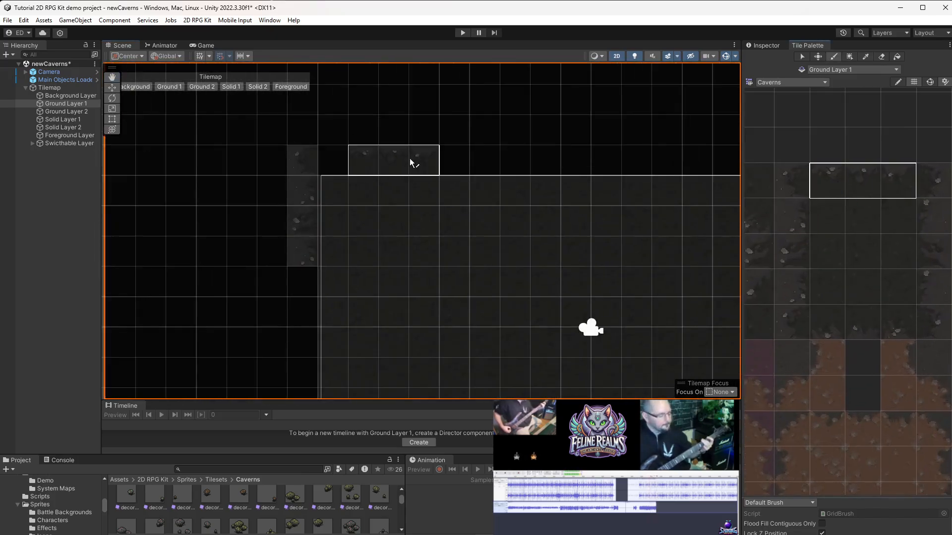
mouse_move(411, 160)
left_mouse_down()
mouse_move(491, 170)
mouse_move(575, 160)
left_mouse_up()
Step: Continue the rocky left edge down to the floor's lower left corner
left_click_drag(792, 215, 798, 289)
left_click(303, 342)
middle_click_drag(204, 340, 226, 161)
left_click(325, 255)
Step: Paint the three-tile bottom edge strip repeatedly along the whole lower border of the floor
mouse_move(792, 216)
left_mouse_down()
mouse_move(799, 322)
mouse_move(898, 324)
left_mouse_up()
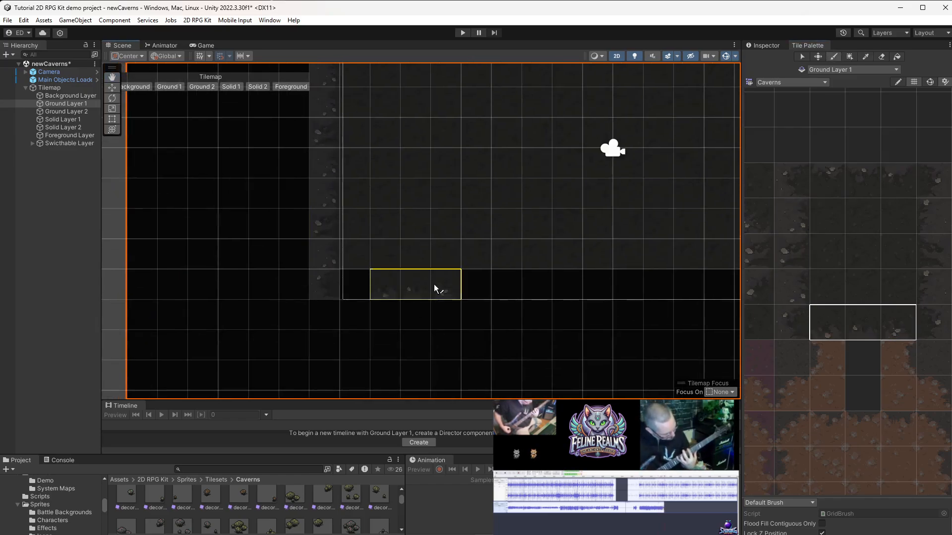
left_click(418, 297)
left_click(512, 294)
left_click(606, 292)
left_click(693, 293)
middle_click_drag(682, 316, 362, 300)
left_click(464, 275)
left_click(558, 274)
Step: Paint the right-hand edge strip up the floor's right border from the lower corner
left_click_drag(927, 325, 933, 215)
left_click(591, 179)
scroll(594, 222, "down", 7)
middle_click_drag(593, 222, 558, 337)
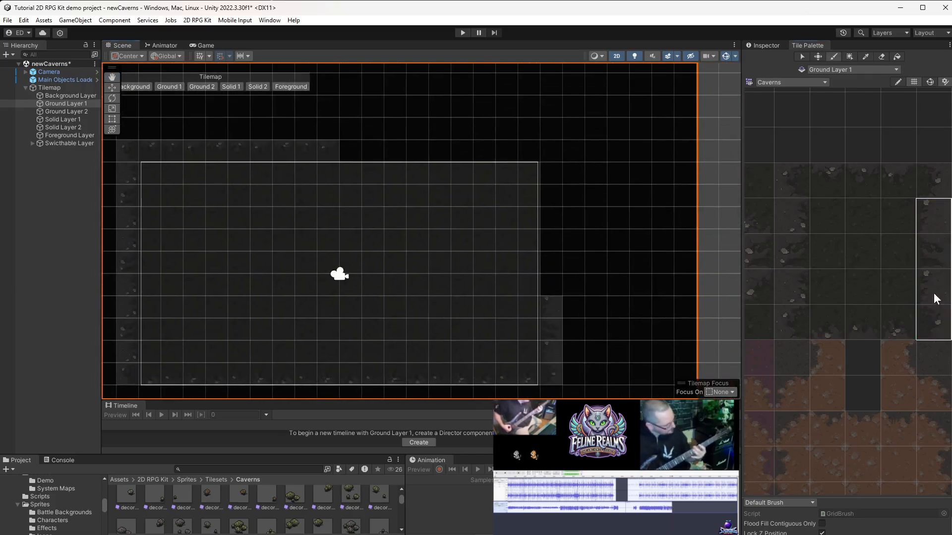
left_click(549, 236)
mouse_move(933, 294)
left_mouse_down()
mouse_move(933, 219)
mouse_move(826, 183)
left_mouse_up()
left_click(549, 171)
Step: Place the upper right corner edge tiles and close the remaining gap in the floor's top edge
left_click(934, 186)
left_click(494, 145)
left_click_drag(898, 181, 826, 182)
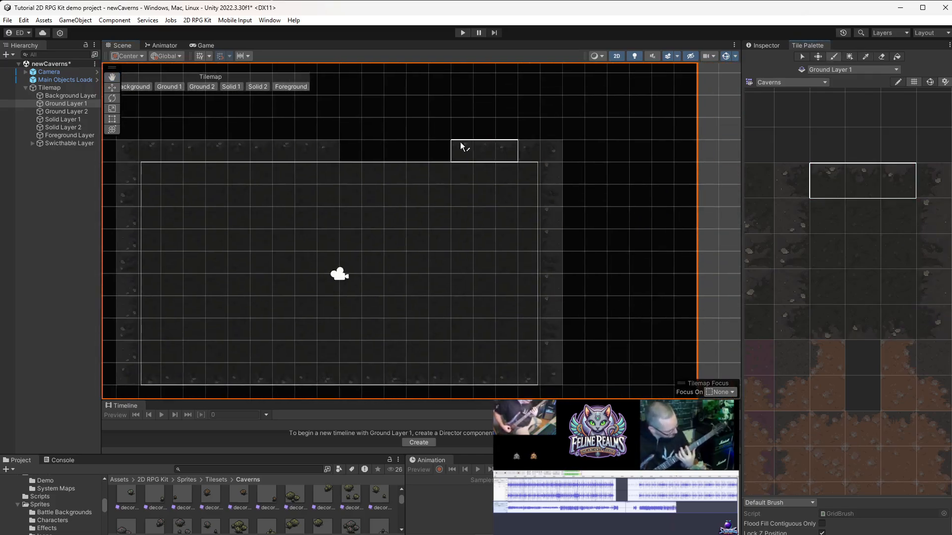
left_click(418, 147)
Step: Paint a three-tile-wide plain floor corridor leading up from the middle of the room's top edge
scroll(406, 263, "down", 3)
scroll(419, 226, "up", 5)
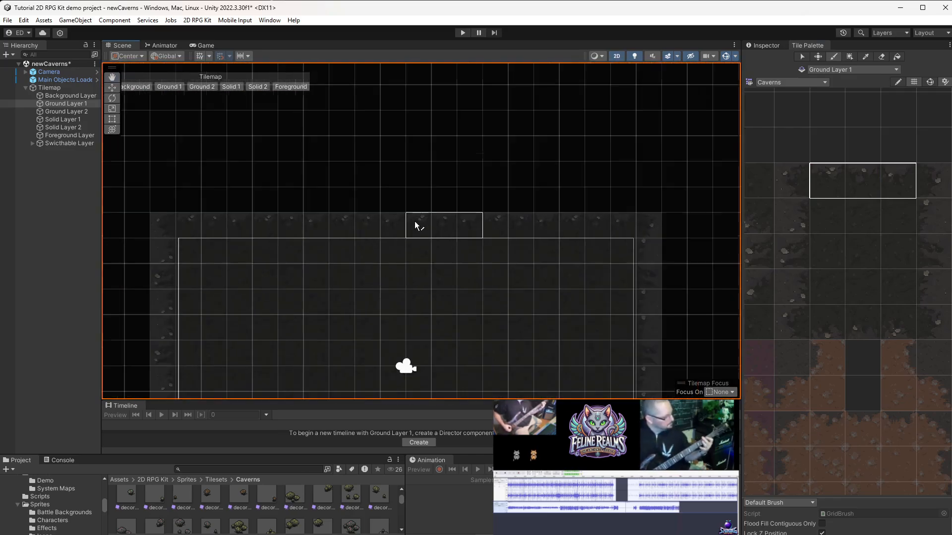
left_click(851, 227)
left_click_drag(897, 221, 828, 219)
left_click(424, 231)
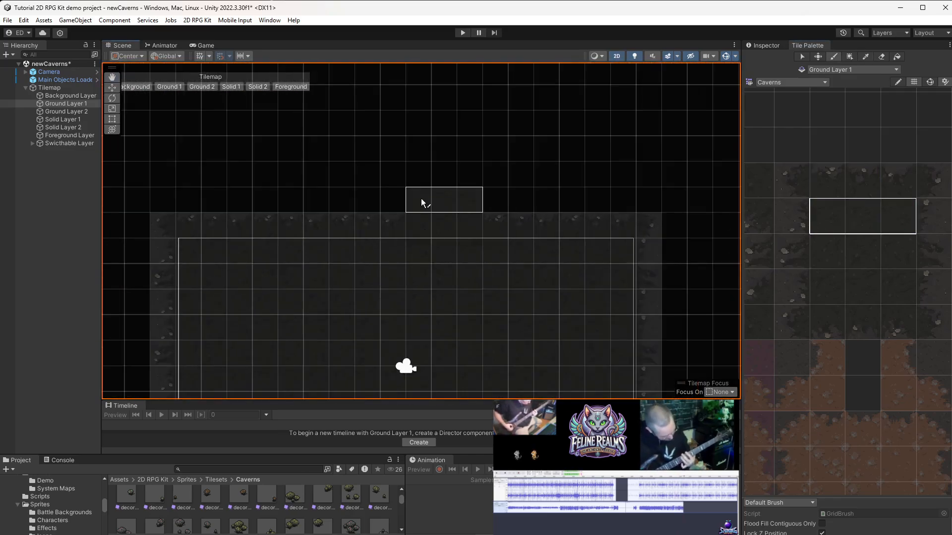
left_click(421, 201)
left_click(422, 174)
left_click_drag(424, 148, 424, 98)
Step: Paint a three-tile-wide plain floor corridor leading down from the left part of the room's bottom edge
scroll(446, 158, "down", 5)
scroll(431, 192, "down", 5)
scroll(466, 322, "up", 6)
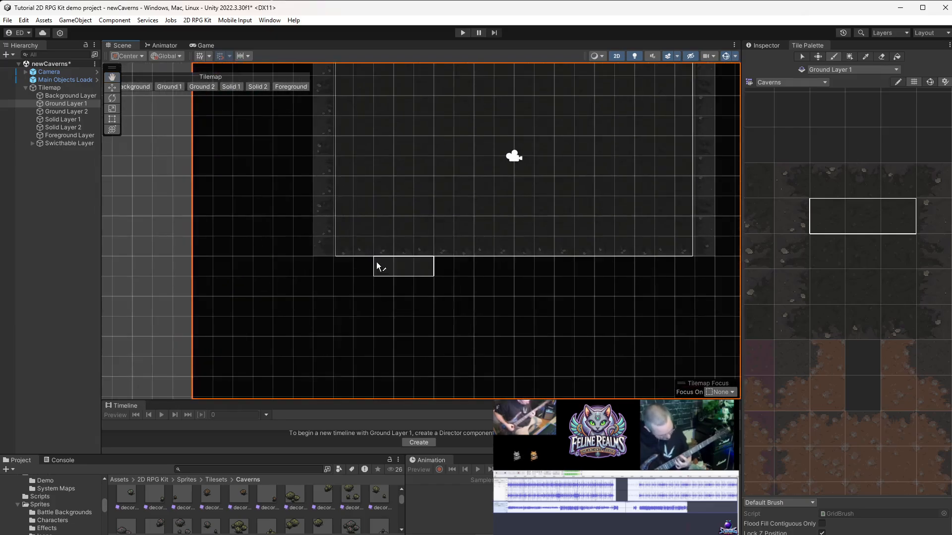
left_click_drag(381, 250, 393, 345)
scroll(529, 322, "down", 8)
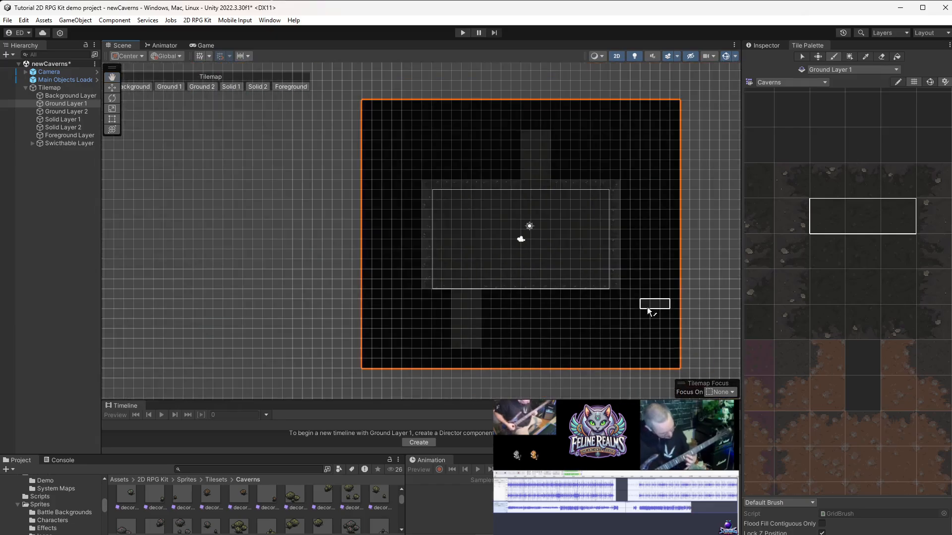
Step: Paint the five-by-three glowing cliff face with its right corner onto Solid Layer 1, directly left of the upper corridor
scroll(651, 320, "up", 6)
middle_click_drag(651, 253, 522, 333)
scroll(515, 262, "down", 6)
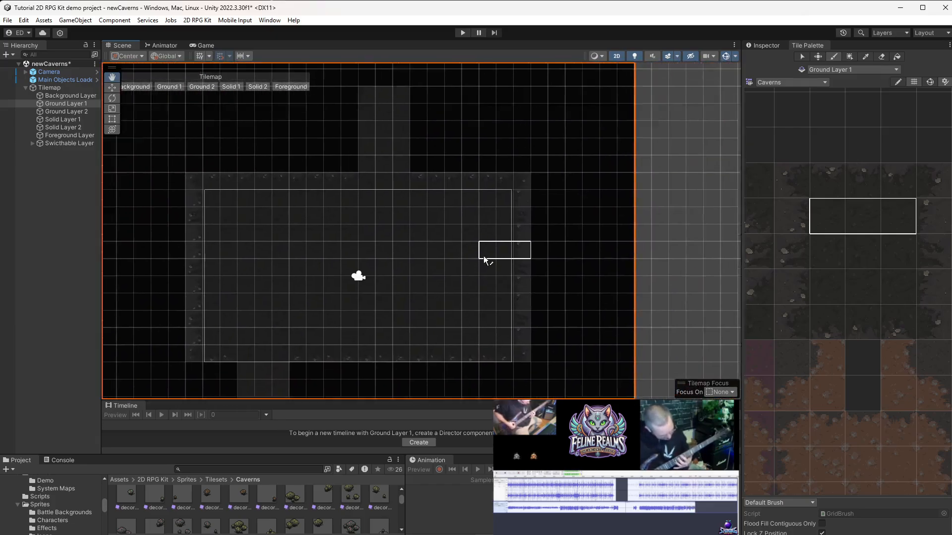
middle_click_drag(486, 297, 456, 226)
scroll(852, 278, "down", 5)
middle_click_drag(843, 296, 862, 426)
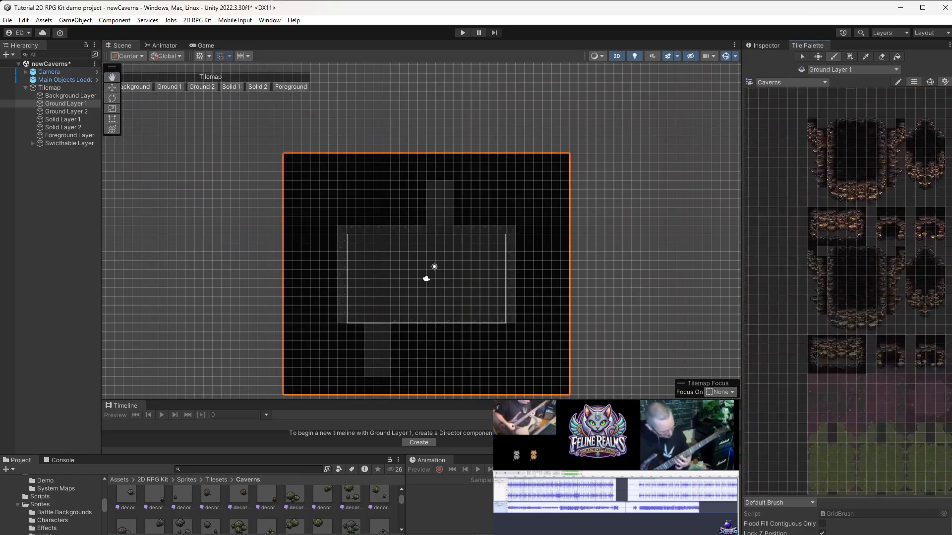
scroll(875, 389, "up", 4)
middle_click_drag(824, 298, 833, 367)
middle_click_drag(922, 284, 902, 301)
left_click_drag(905, 301, 802, 248)
right_click(803, 249)
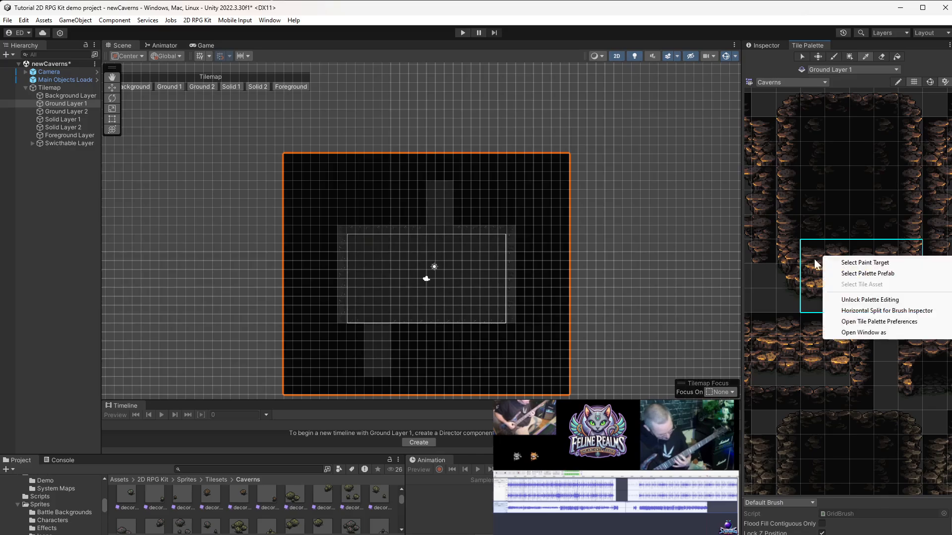
key("Escape")
left_click(75, 121)
scroll(378, 212, "up", 10)
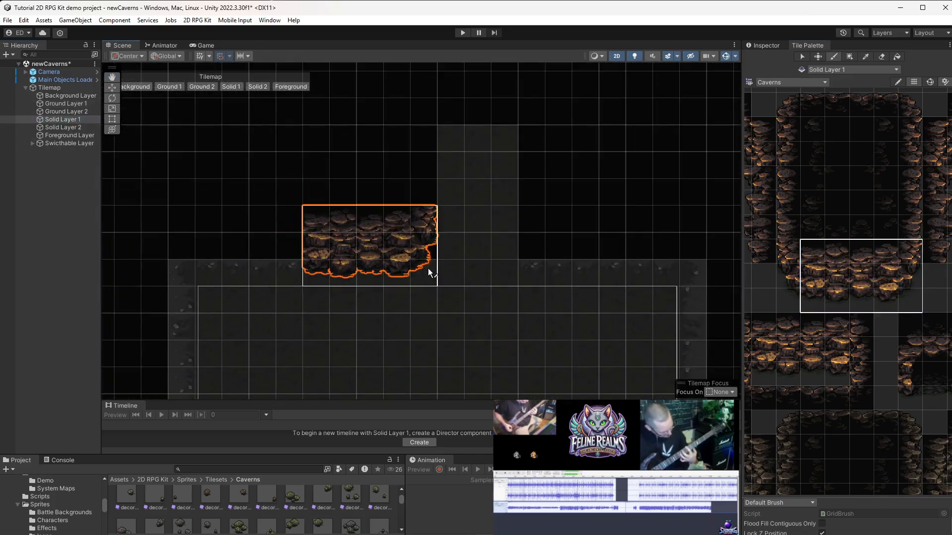
scroll(378, 263, "down", 5)
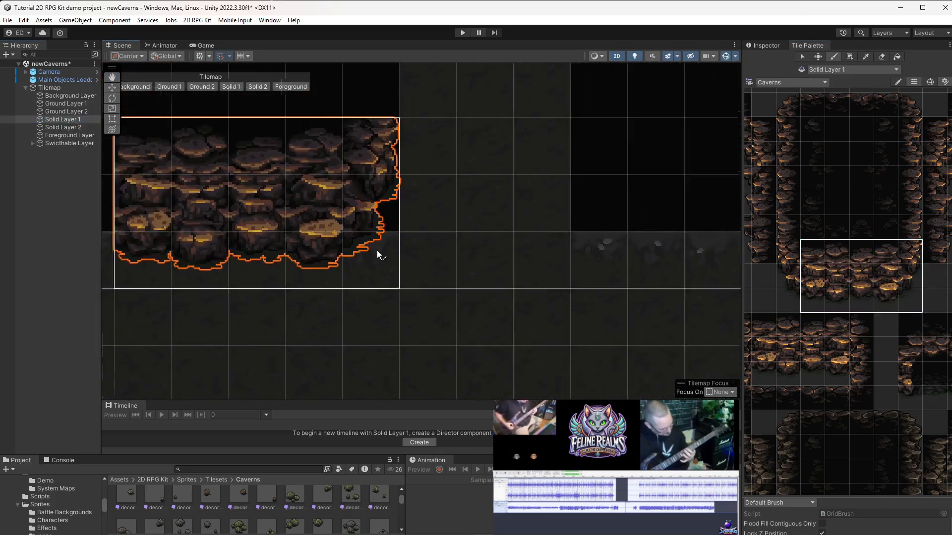
Step: Make Ground Layer 1 the paint target and pick the 3x3 dark green floor block from the Caverns palette
scroll(821, 380, "down", 5)
middle_click_drag(873, 437, 496, 303)
scroll(883, 327, "up", 3)
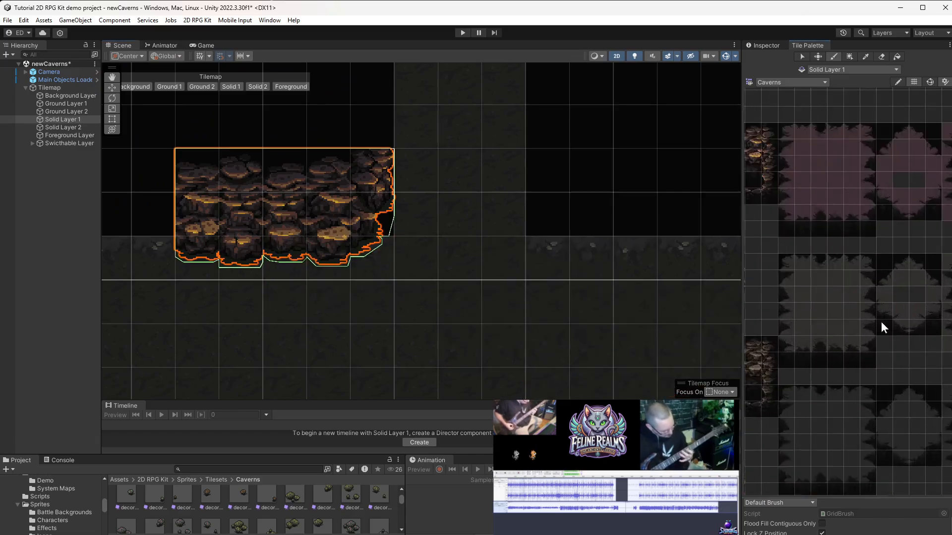
scroll(884, 327, "up", 3)
left_click(788, 282)
scroll(843, 297, "down", 4)
middle_click_drag(885, 340, 873, 282)
left_click(170, 86)
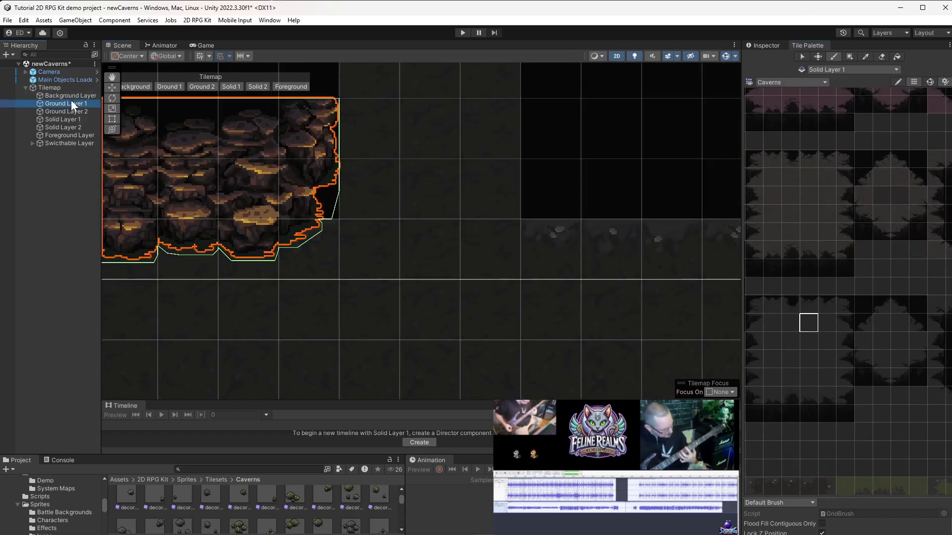
middle_click_drag(826, 352, 916, 367)
left_click(813, 357)
scroll(865, 384, "down", 2)
scroll(803, 328, "up", 3)
left_click(795, 325)
scroll(293, 199, "down", 7)
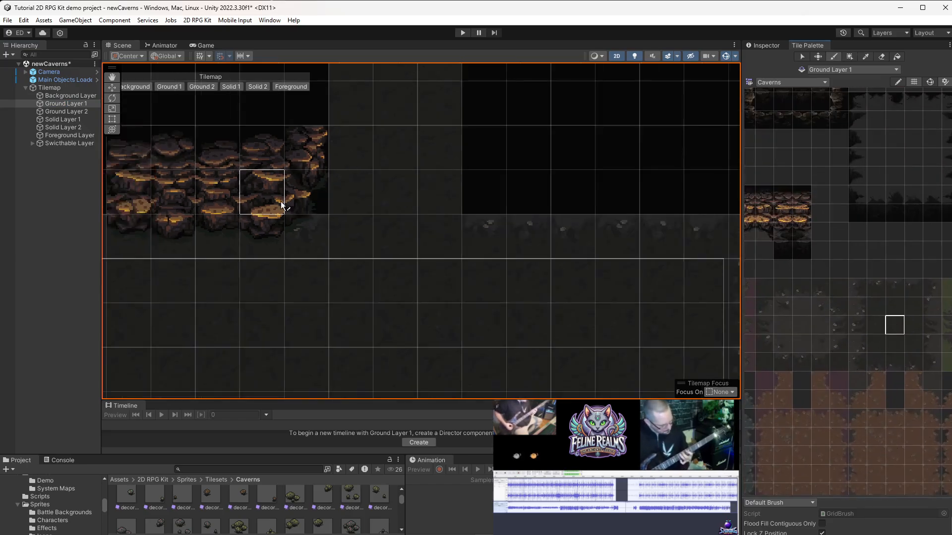
middle_click_drag(280, 203, 374, 315)
left_click_drag(881, 308, 913, 344)
Step: Paint the floor block behind and above the cliff face and across both sides of the upper corridor
scroll(360, 206, "down", 6)
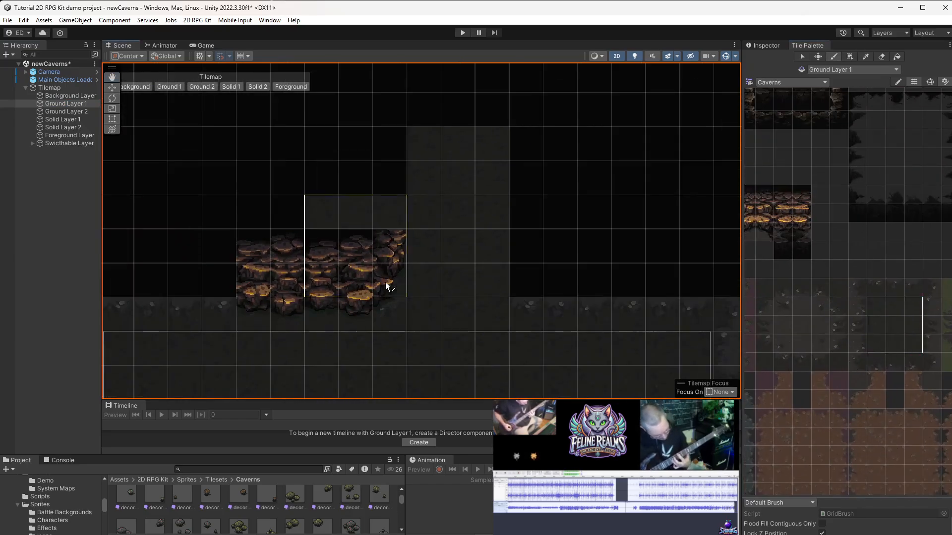
scroll(406, 308, "down", 3)
mouse_move(365, 189)
left_mouse_down()
mouse_move(609, 197)
mouse_move(671, 271)
mouse_move(688, 192)
left_mouse_up()
scroll(795, 307, "up", 5)
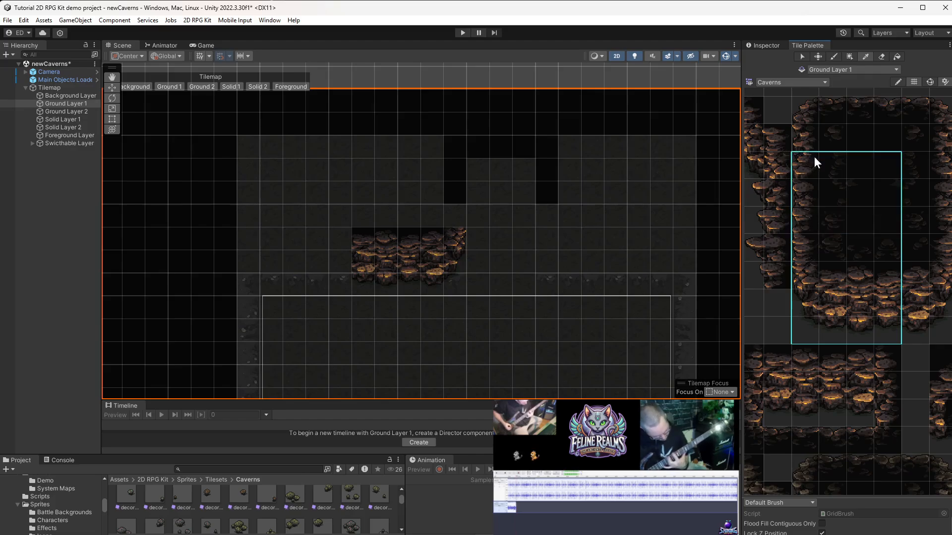
Step: Extend the cliff on Solid Layer 1 with the pit's left wall and lower left corner, and add its top rim
left_click_drag(813, 157, 811, 144)
left_click(63, 119)
scroll(270, 130, "up", 2)
left_click(276, 125)
scroll(182, 179, "down", 2)
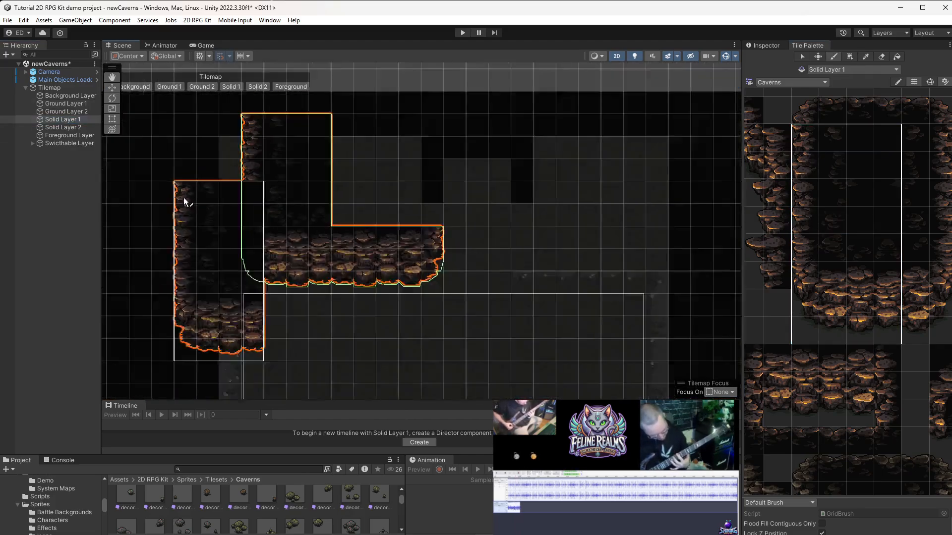
middle_click_drag(801, 110, 781, 189)
left_click_drag(781, 189, 868, 191)
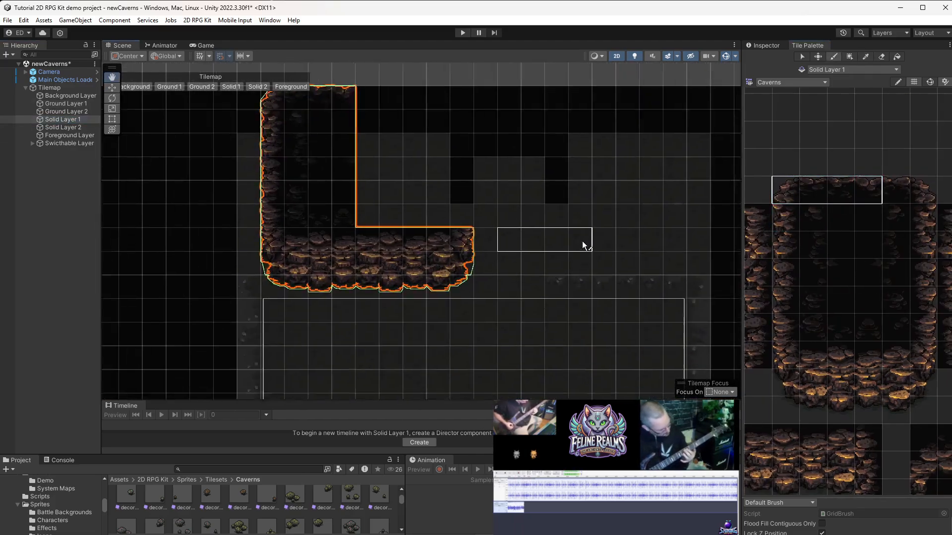
Step: Fill the rest of the pit with its dark interior and complete its top rim and right wall on Solid Layer 1
scroll(889, 279, "down", 4)
middle_click_drag(582, 241, 543, 324)
left_click_drag(861, 220, 838, 219)
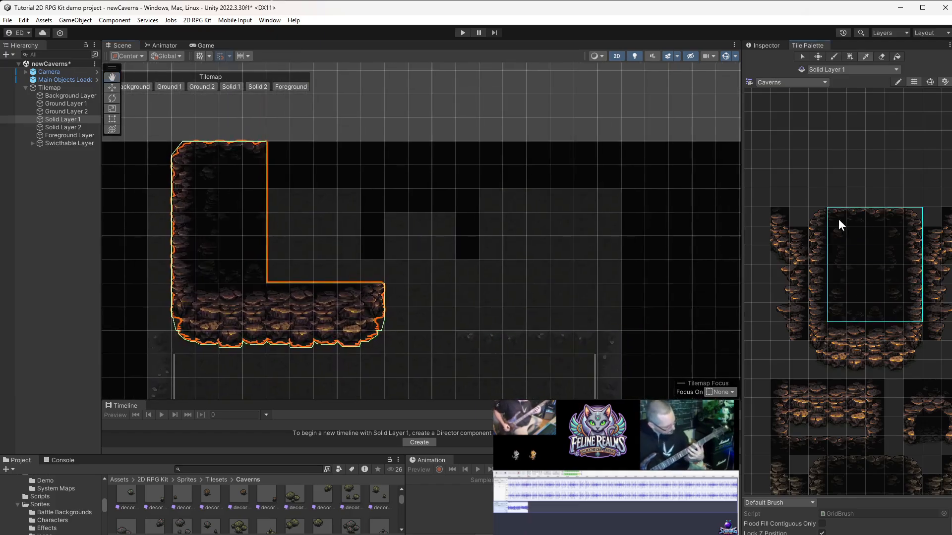
left_click(282, 159)
left_click(112, 87)
left_click(196, 358)
scroll(198, 360, "up", 6)
scroll(592, 346, "down", 6)
Step: Pick the 3x3 dark green floor block and paint it left of the pit on Ground Layer 1
middle_click_drag(592, 346, 450, 313)
scroll(825, 248, "up", 1)
scroll(860, 441, "down", 5)
middle_click_drag(860, 442, 440, 184)
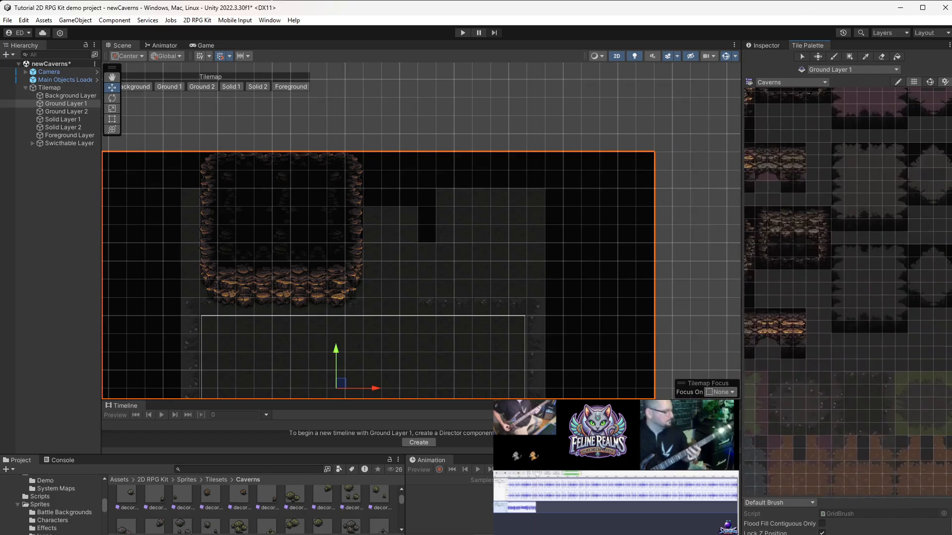
left_click_drag(871, 415, 870, 414)
scroll(689, 339, "up", 3)
left_click(80, 105)
scroll(406, 342, "down", 5)
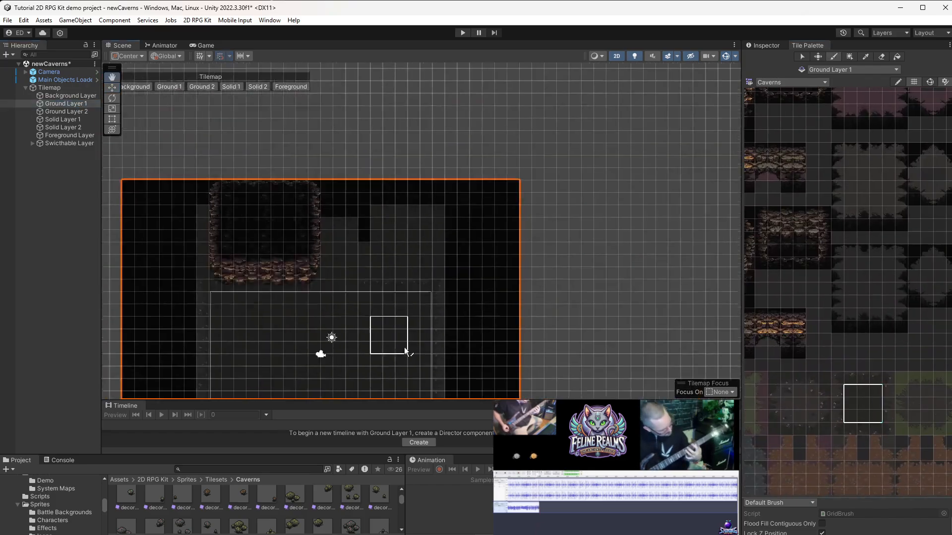
scroll(436, 201, "up", 3)
mouse_move(367, 287)
middle_mouse_down()
mouse_move(436, 203)
mouse_move(359, 250)
middle_mouse_up()
scroll(395, 169, "up", 2)
middle_click_drag(395, 169, 627, 288)
left_click(242, 268)
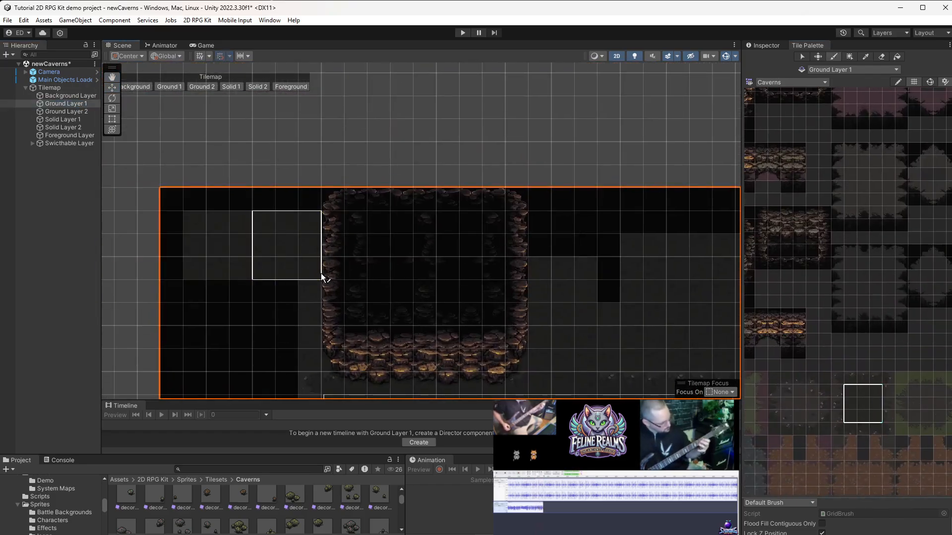
Step: Box-fill Ground Layer 1 with the floor block across the whole map, leaving a one-tile dark border
scroll(451, 304, "down", 4)
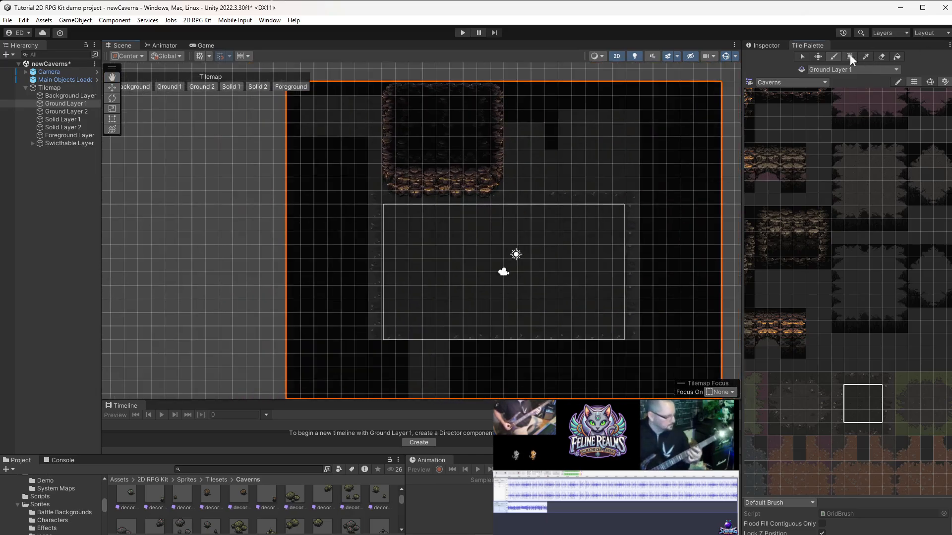
scroll(420, 216, "down", 2)
left_click_drag(329, 123, 648, 387)
middle_click_drag(646, 368, 637, 319)
scroll(605, 214, "up", 8)
scroll(515, 277, "down", 8)
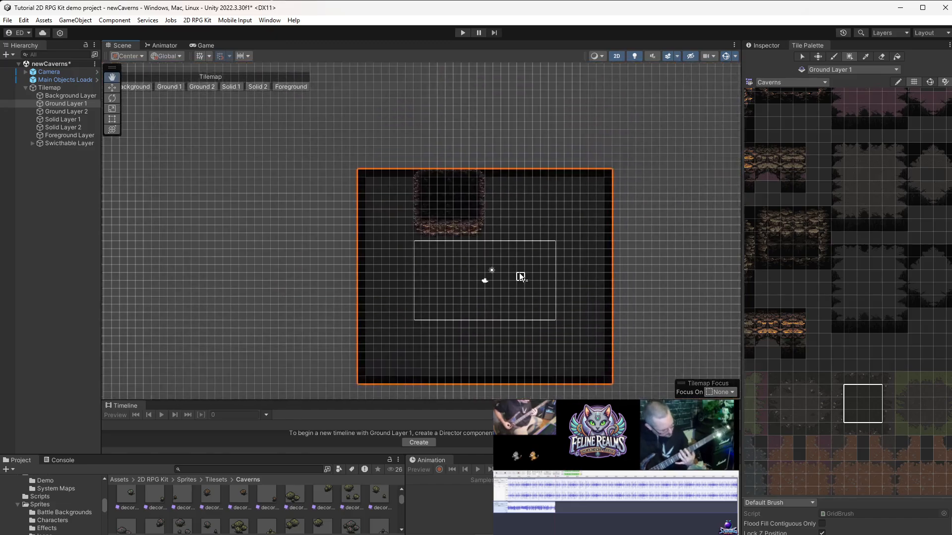
Step: Deselect the layer and inspect the filled floor and the pit without the grid outlines
left_click(111, 91)
left_click(224, 158)
scroll(495, 325, "up", 6)
scroll(619, 332, "down", 6)
middle_click_drag(620, 332, 584, 306)
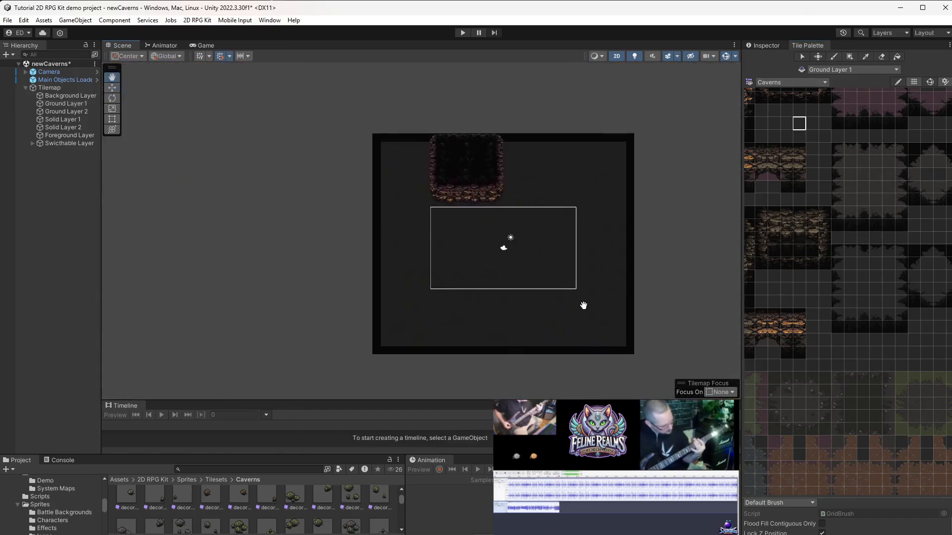
scroll(523, 274, "up", 6)
middle_click_drag(523, 274, 348, 235)
Step: Pick the 3x3 lower left corner block of the rock cliff and paint it right of the pit on Solid Layer 1
left_click(66, 104)
scroll(268, 185, "down", 5)
left_click(64, 120)
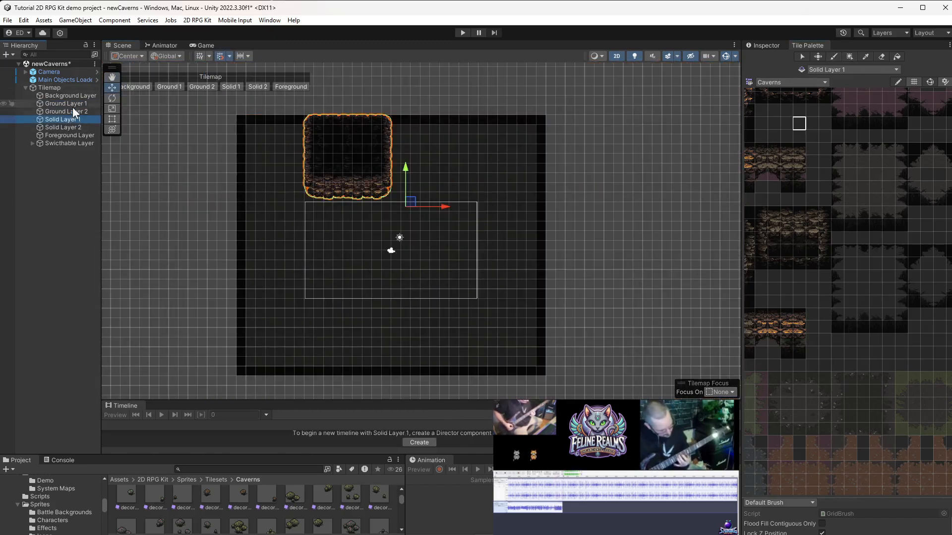
scroll(340, 196, "up", 5)
scroll(813, 218, "down", 4)
middle_click_drag(821, 209, 912, 297)
scroll(790, 292, "up", 6)
middle_click_drag(835, 268, 868, 285)
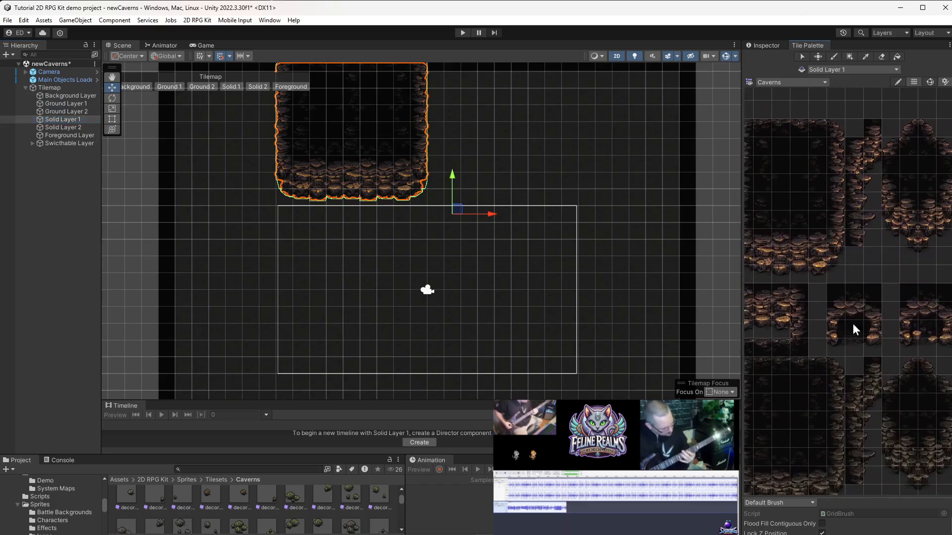
middle_click_drag(747, 272, 804, 282)
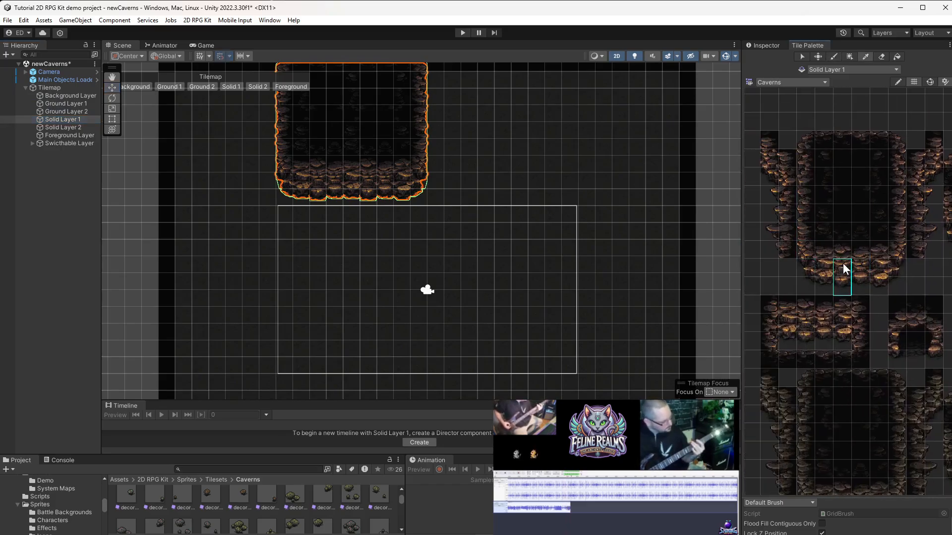
left_click_drag(845, 269, 799, 253)
scroll(242, 129, "up", 5)
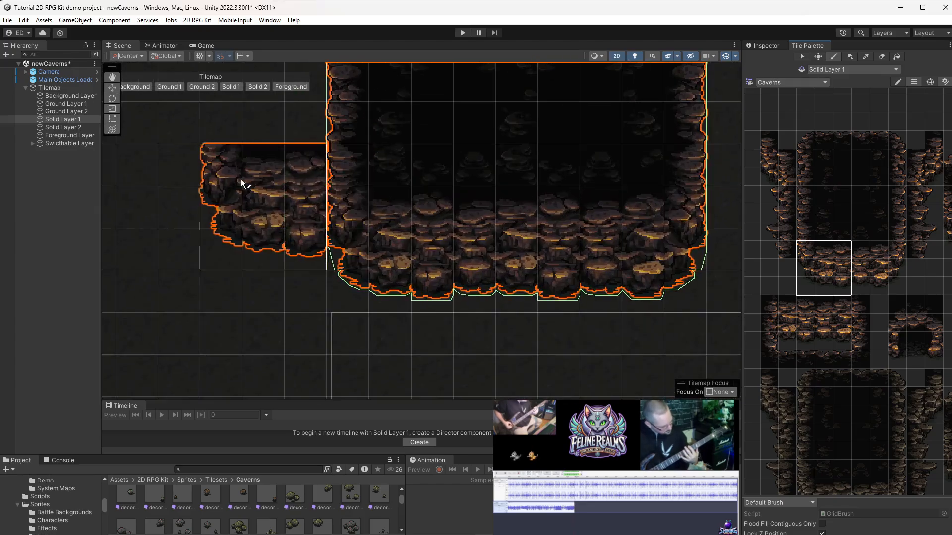
scroll(253, 198, "down", 8)
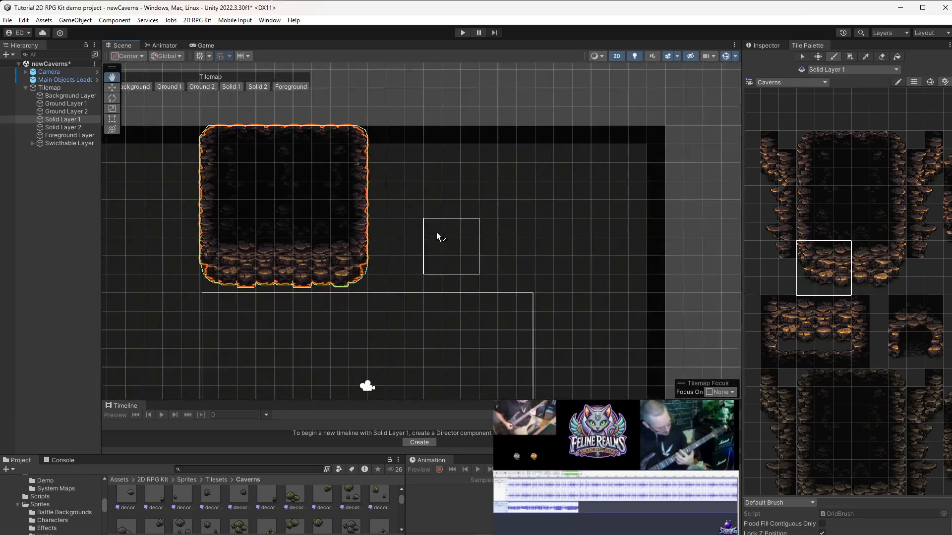
scroll(357, 208, "up", 3)
scroll(303, 149, "down", 1)
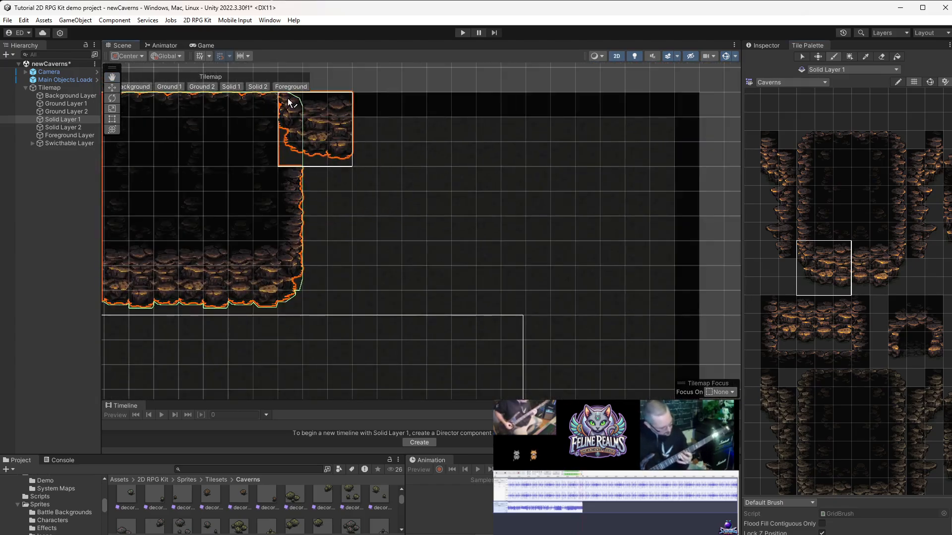
scroll(364, 124, "down", 1)
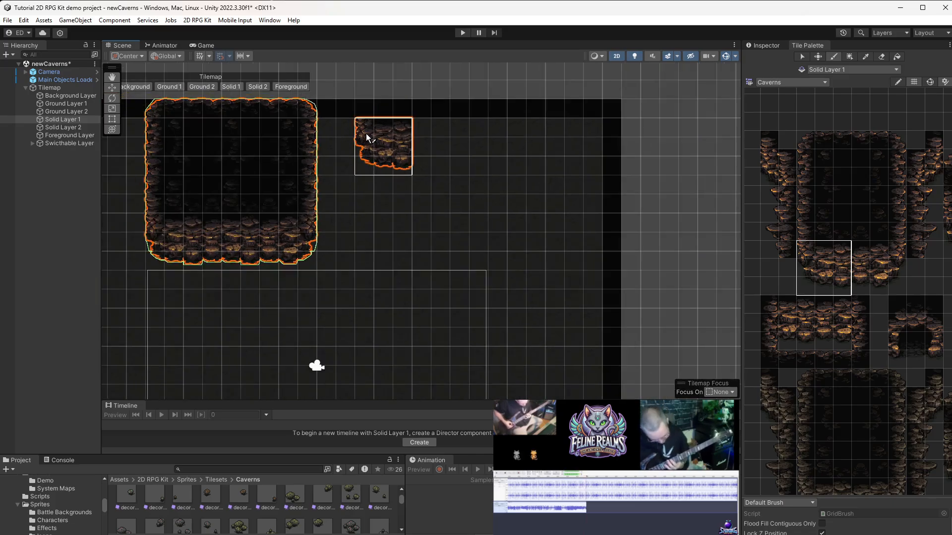
left_click(376, 135)
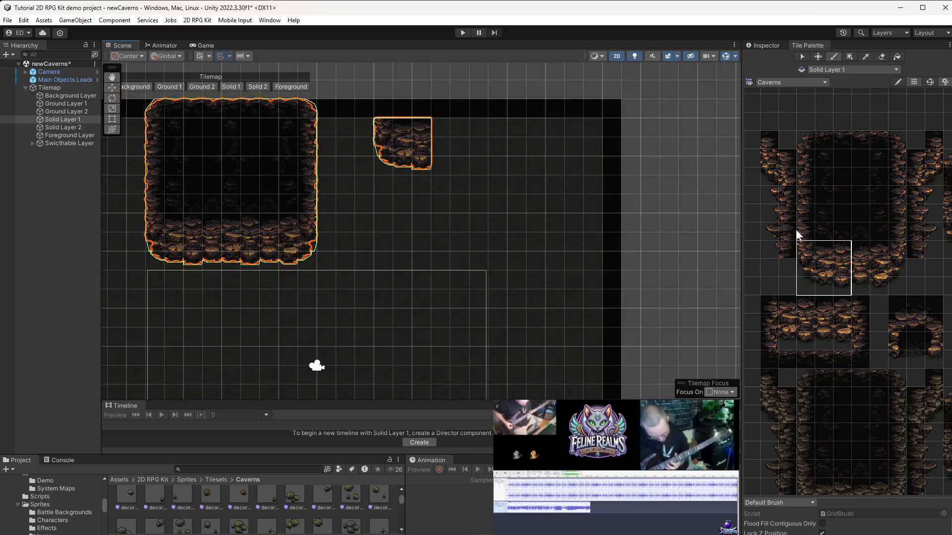
Step: Extend the new cliff with wall tiles to the map's right border and complete its dark top row
left_click(458, 162)
left_click_drag(876, 286, 852, 285)
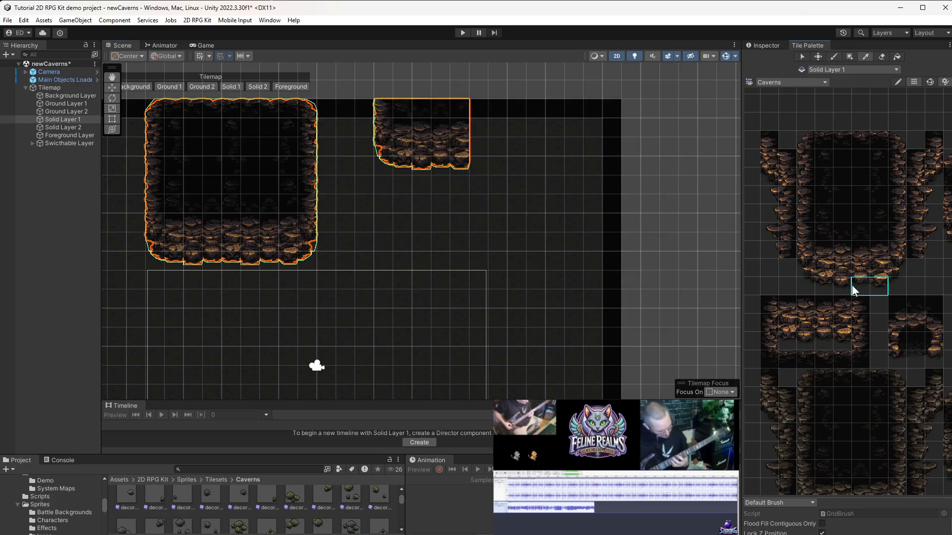
left_click(469, 111)
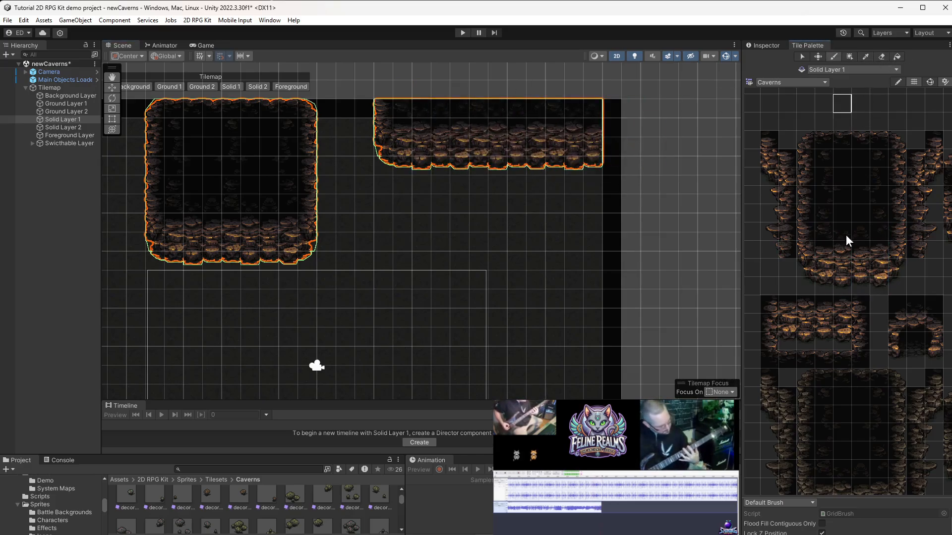
Step: Pick the 3x4 cave entrance block and paint it into the right cliff's wall on Solid Layer 1
scroll(923, 347, "up", 5)
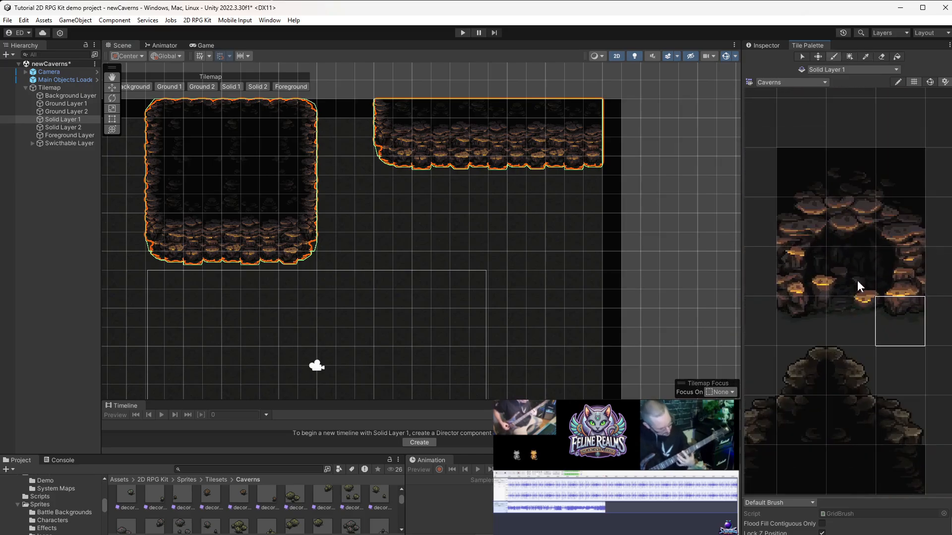
scroll(843, 281, "down", 6)
left_click_drag(868, 287, 824, 229)
scroll(455, 116, "up", 12)
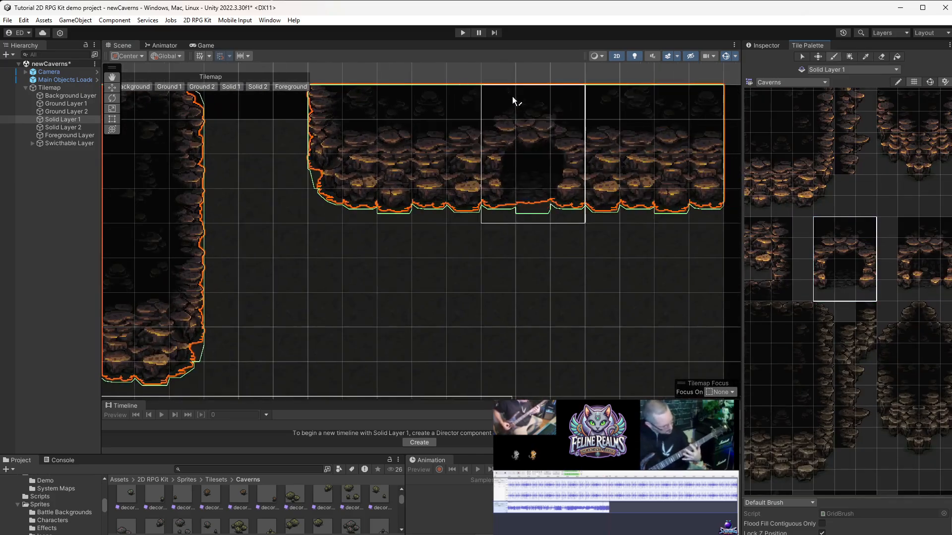
scroll(478, 97, "down", 12)
left_click(533, 96)
scroll(216, 201, "up", 3)
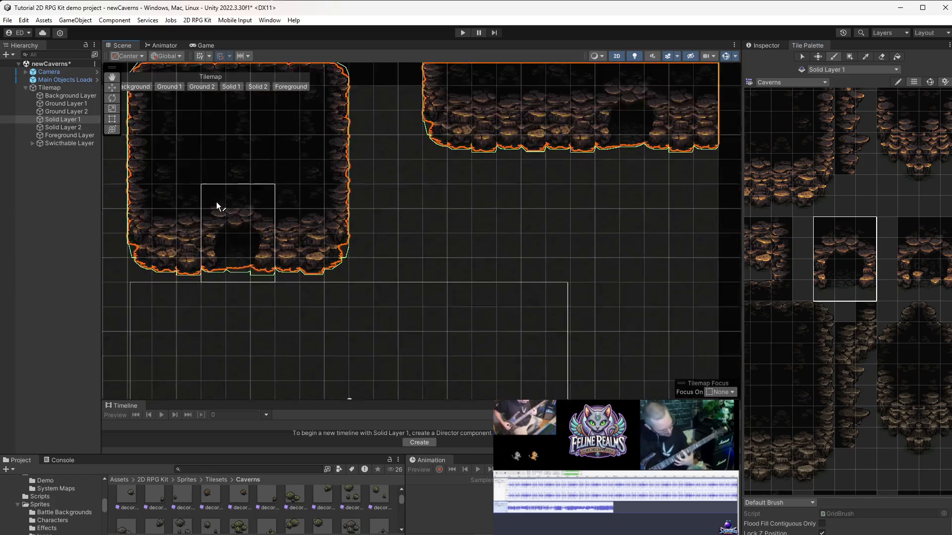
left_click(213, 206)
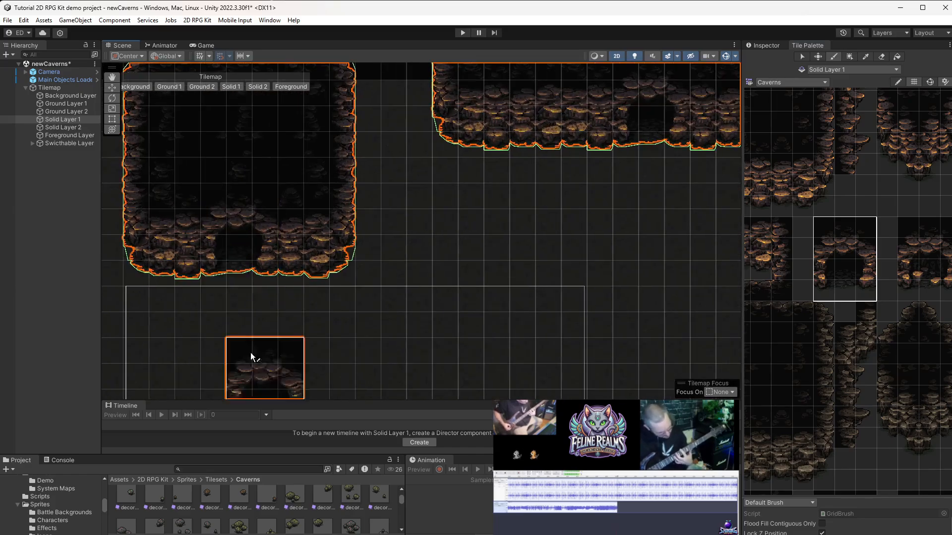
scroll(342, 274, "down", 3)
key("ctrl+z")
Step: Pick the 3x4 cave entrance variant with rubble and paint it into the pit's lower rock wall
middle_click_drag(920, 290, 840, 285)
left_click_drag(869, 286, 825, 222)
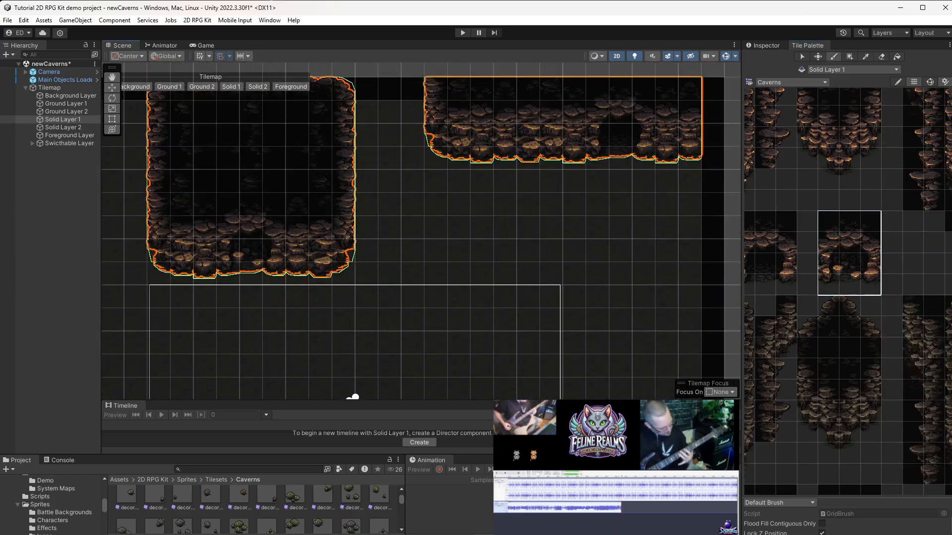
middle_click_drag(238, 222, 132, 298)
Step: Paint the right cave entrance's 1x2 doorway on Ground Layer 2 and erase those two tiles from Solid Layer 1
left_click(66, 111)
scroll(823, 266, "up", 2)
middle_click_drag(824, 266, 938, 247)
left_click_drag(826, 258, 826, 291)
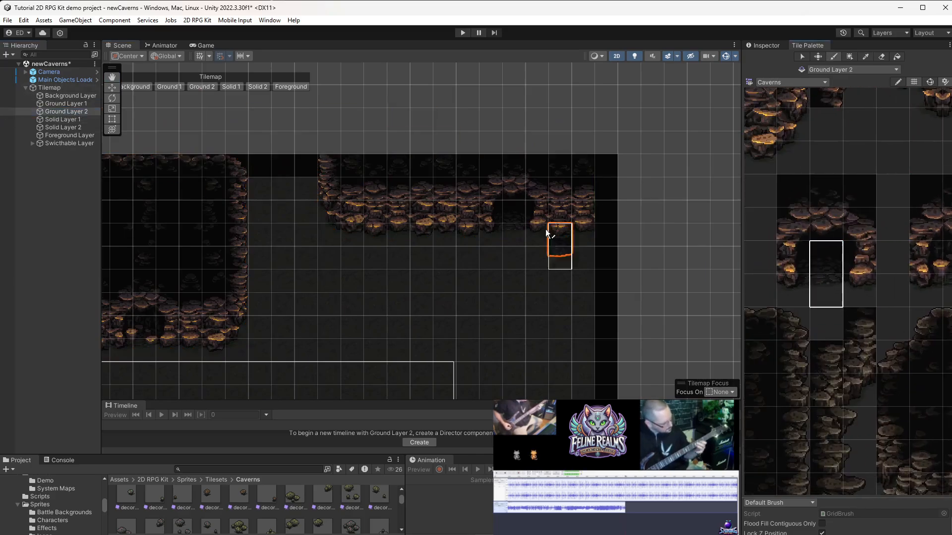
left_click(70, 120)
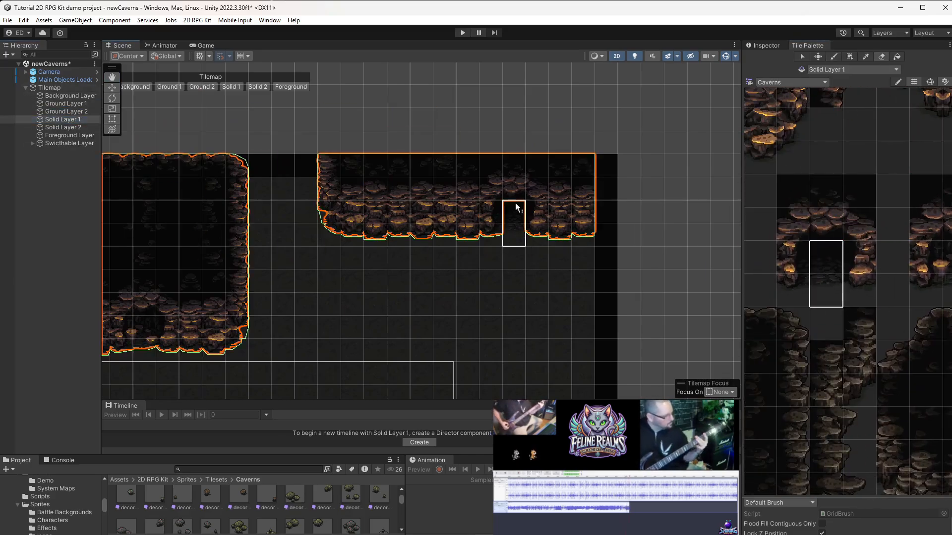
left_click(78, 110)
left_click(76, 104)
left_click(71, 119)
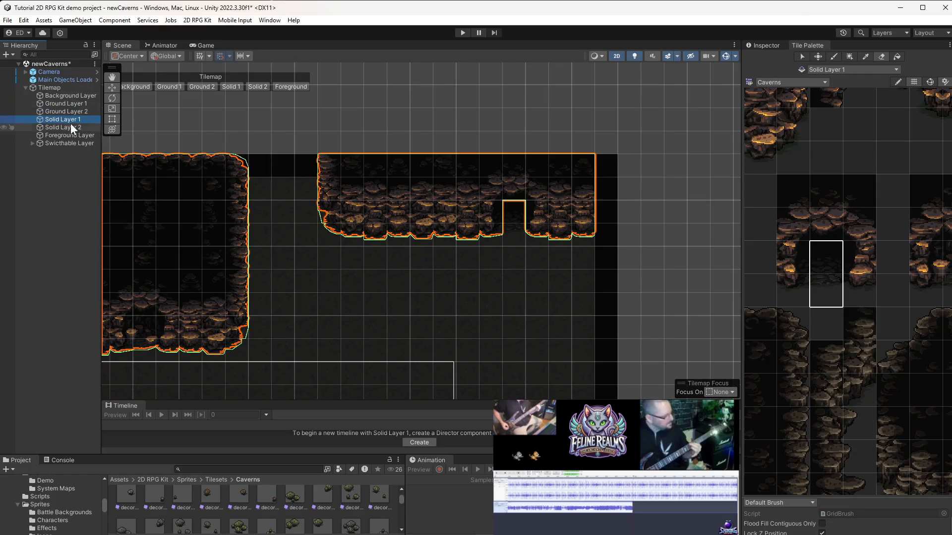
Step: Paint the right cave entrance's arch on the Foreground Layer, with three tiles across the top and one on each side
left_click(69, 134)
scroll(870, 213, "up", 2)
left_click(823, 219)
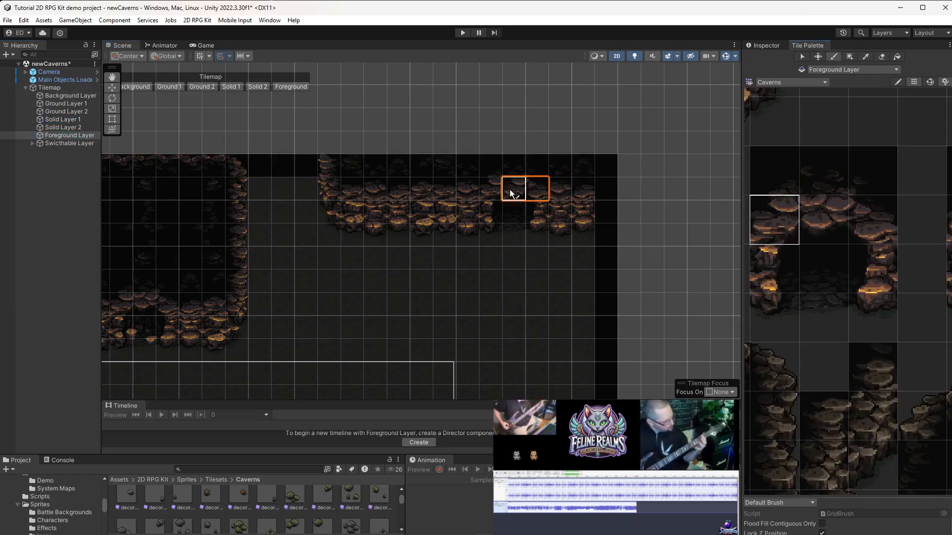
scroll(549, 211, "up", 3)
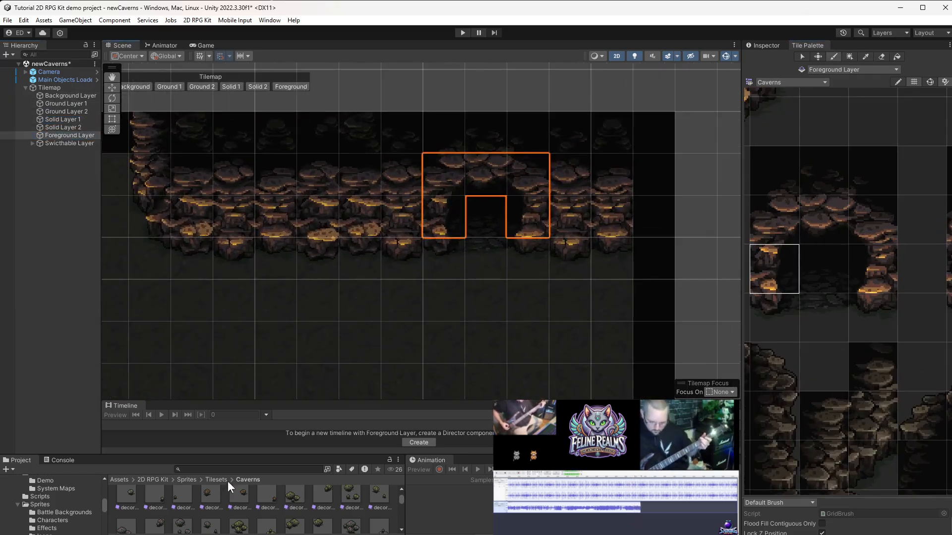
Step: Deselect the layer and examine both cliffs and their cave entrances on the map
scroll(357, 298, "down", 5)
middle_click_drag(364, 331, 435, 293)
left_click(41, 198)
scroll(439, 285, "down", 3)
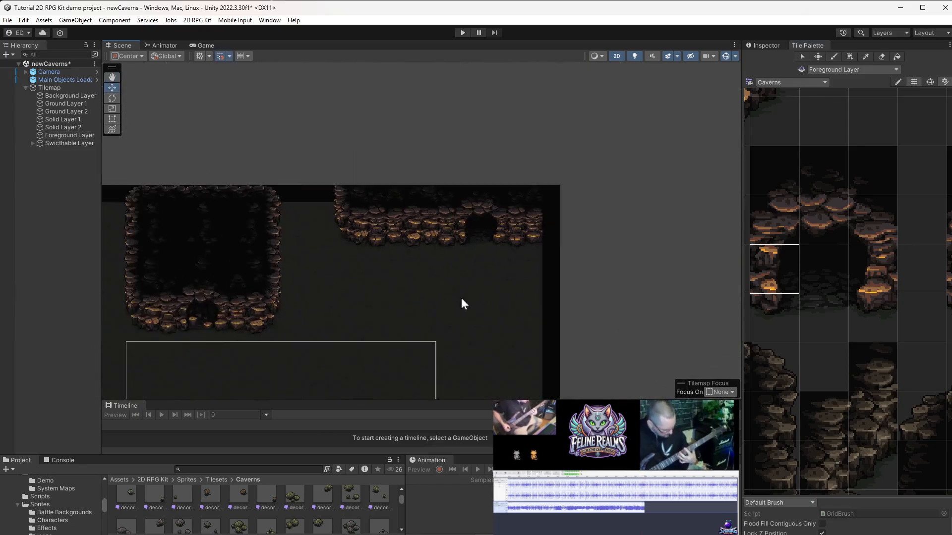
middle_click_drag(209, 303, 390, 193)
scroll(391, 193, "up", 4)
scroll(496, 297, "down", 4)
middle_click_drag(570, 317, 495, 283)
Step: Browse the Caverns palette for further wall, ground and chasm edge tiles
scroll(814, 414, "down", 5)
middle_click_drag(813, 416, 875, 189)
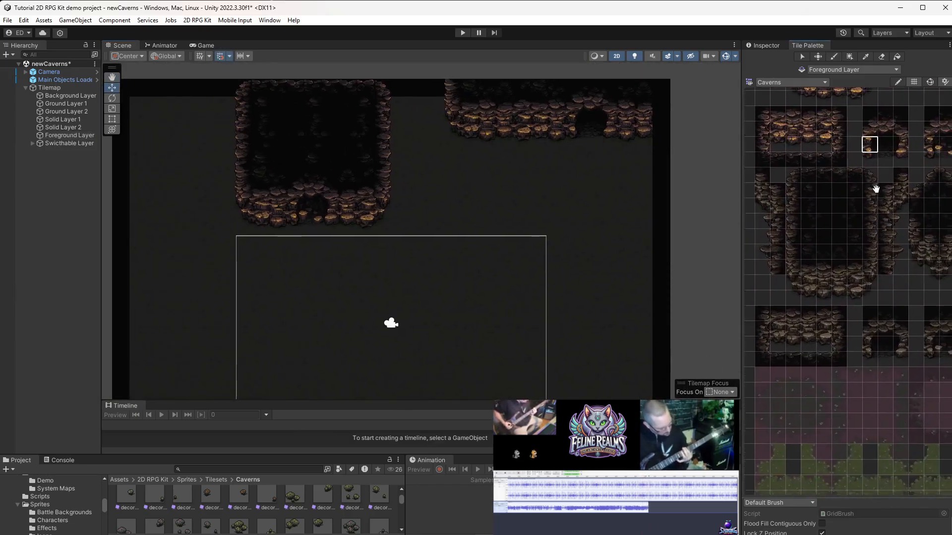
middle_click_drag(778, 208, 936, 236)
scroll(836, 230, "up", 3)
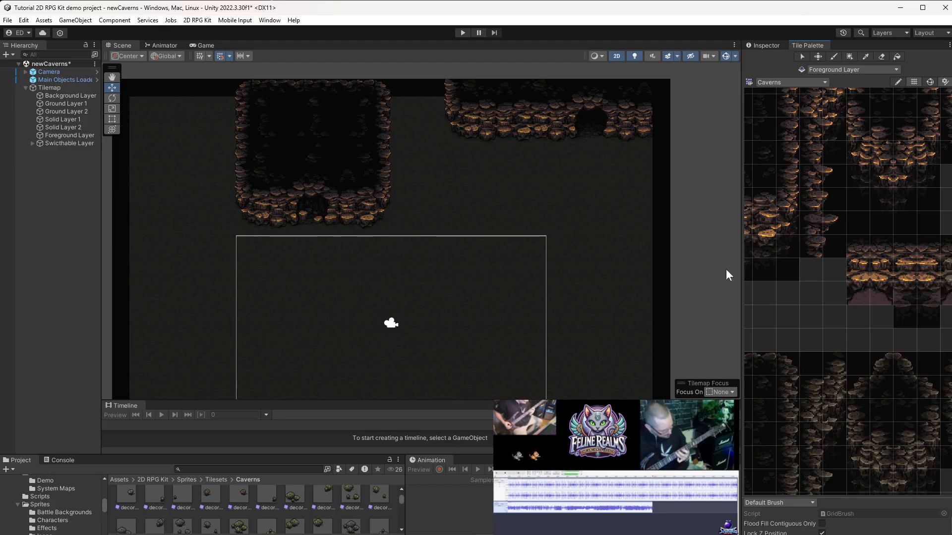
scroll(872, 307, "down", 3)
left_click_drag(917, 347, 747, 411, "alt")
scroll(887, 315, "up", 3)
middle_click_drag(887, 315, 907, 510)
scroll(867, 397, "down", 3)
middle_click_drag(863, 422, 852, 345)
scroll(863, 278, "up", 3)
scroll(863, 282, "up", 2)
scroll(862, 282, "down", 3)
scroll(833, 293, "up", 3)
scroll(833, 294, "down", 4)
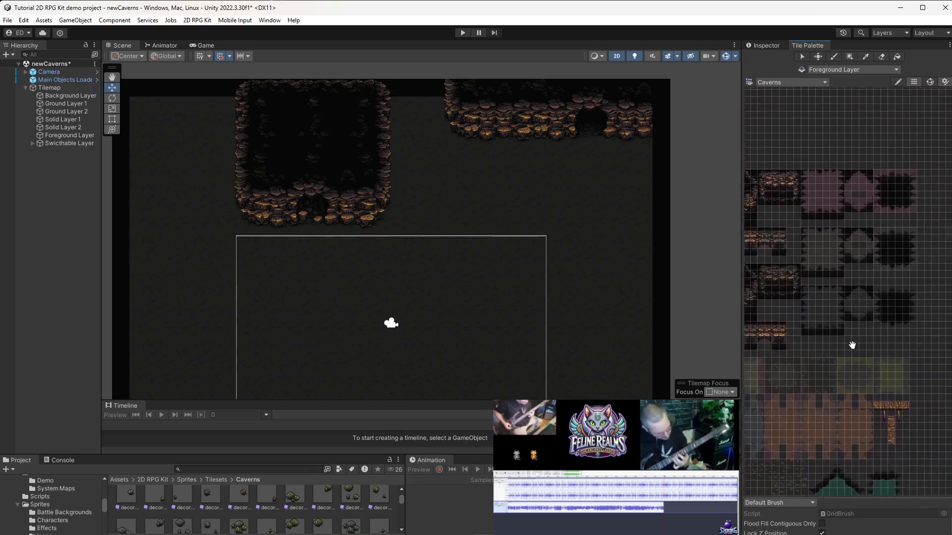
scroll(837, 277, "up", 5)
middle_click_drag(843, 277, 879, 302)
left_click_drag(788, 193, 874, 299)
scroll(540, 266, "up", 5)
scroll(846, 334, "down", 5)
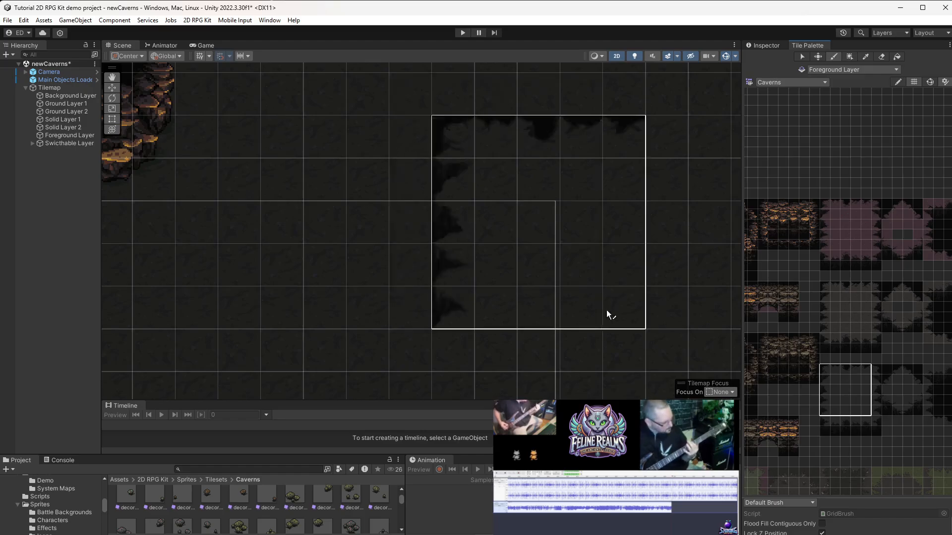
scroll(615, 325, "down", 4)
scroll(798, 365, "up", 3)
Step: Pick the 5x5 upper left block of the jagged dark chasm and paint it beside the map's right border on Solid Layer 1
scroll(799, 361, "up", 3)
middle_click_drag(830, 393, 882, 359)
left_click_drag(855, 300, 923, 368)
scroll(614, 329, "up", 5)
left_click(71, 120)
scroll(583, 339, "down", 8)
middle_click_drag(605, 308, 548, 244)
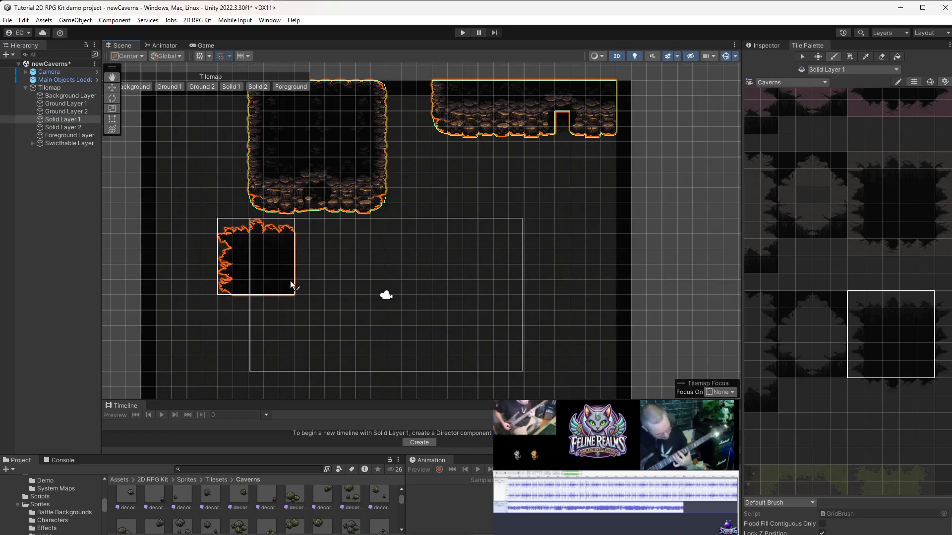
left_click(617, 247)
Step: Extend the dark chasm downward on Solid Layer 1 to eight tiles high with more left edge and interior tiles
scroll(650, 280, "up", 3)
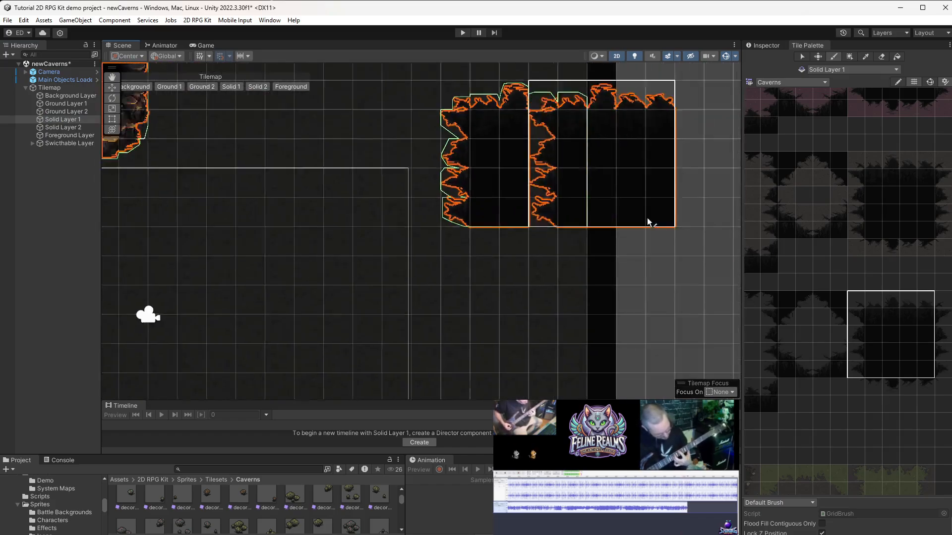
scroll(646, 219, "down", 6)
mouse_move(646, 220)
middle_mouse_down()
mouse_move(944, 357)
mouse_move(570, 291)
middle_mouse_up()
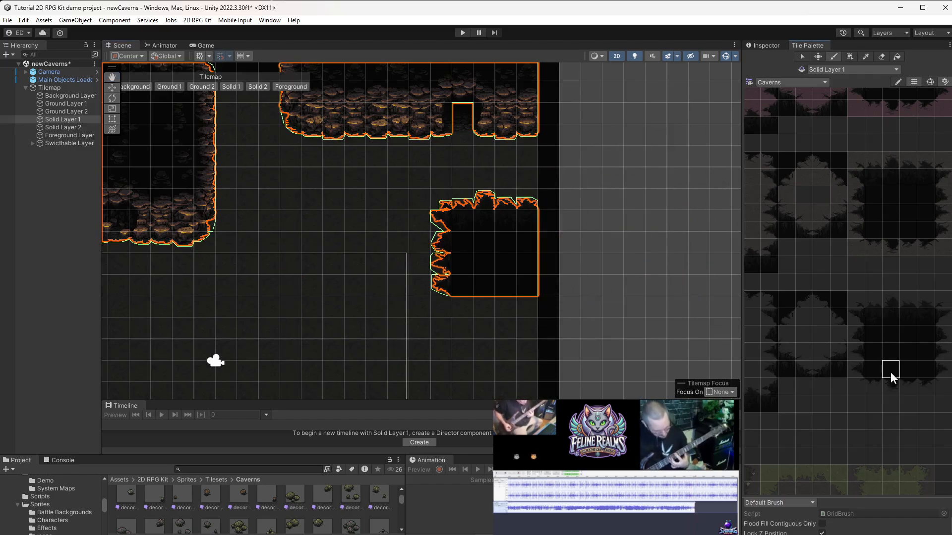
left_click(503, 346)
Step: Widen the dark chasm by one column across the right border to the map's edge, including its jagged upper rim
scroll(640, 358, "down", 6)
middle_click_drag(639, 357, 630, 271)
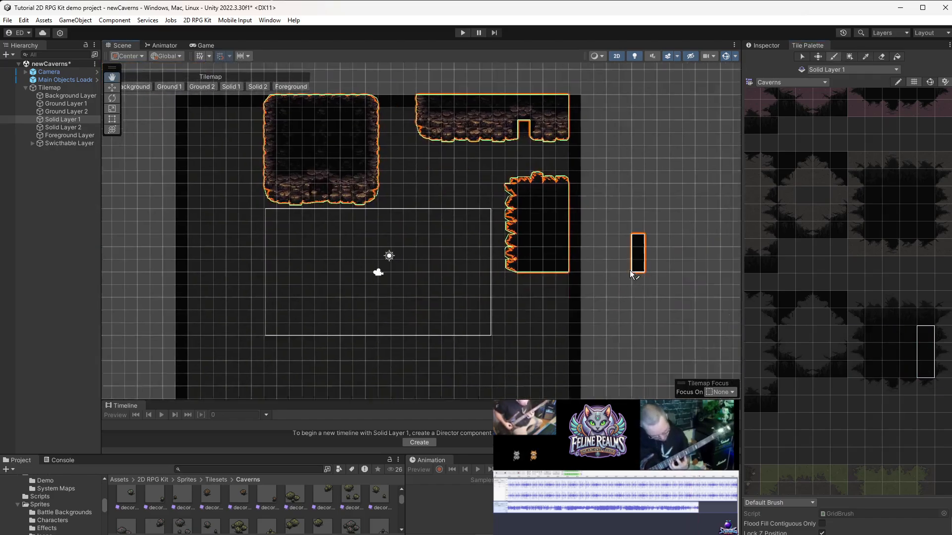
scroll(630, 270, "up", 6)
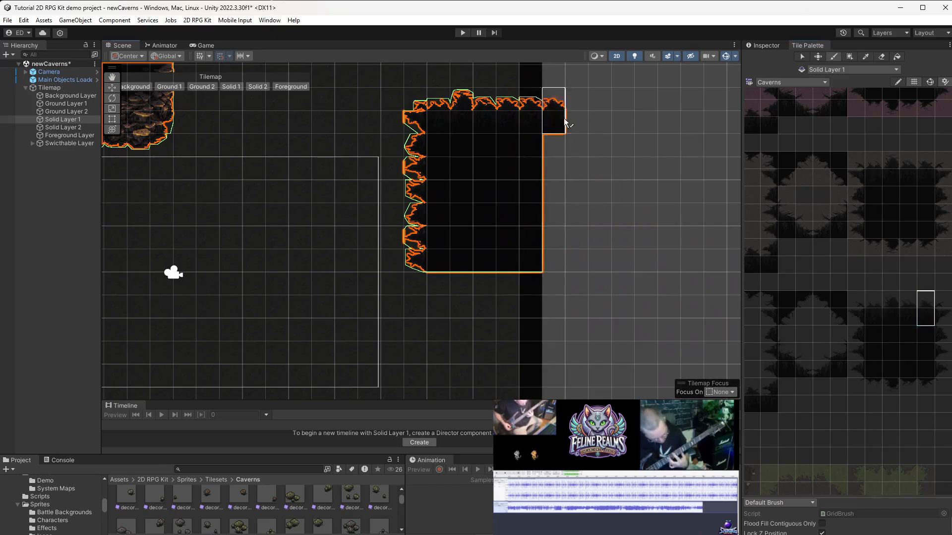
scroll(567, 122, "down", 7)
middle_click_drag(615, 76, 602, 203)
scroll(602, 203, "up", 7)
scroll(828, 282, "down", 8)
scroll(830, 296, "up", 8)
Step: Pick a 2x4 block of cliff wall and extend the upper right cliff across the border to the map's edge
middle_click_drag(830, 297, 882, 304)
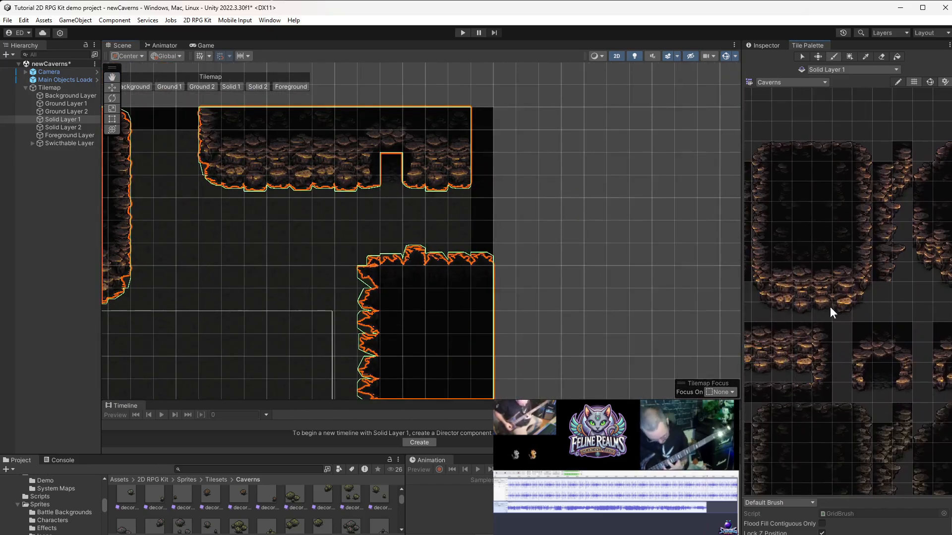
left_click_drag(828, 249, 825, 250)
left_click(462, 120)
Step: Extend the dark chasm on Solid Layer 1 downward to fourteen tiles high, using the 4x4 lower left chasm block, interior tiles and a jagged lower rim
scroll(580, 226, "down", 6)
middle_click_drag(557, 351, 573, 295)
scroll(573, 296, "up", 6)
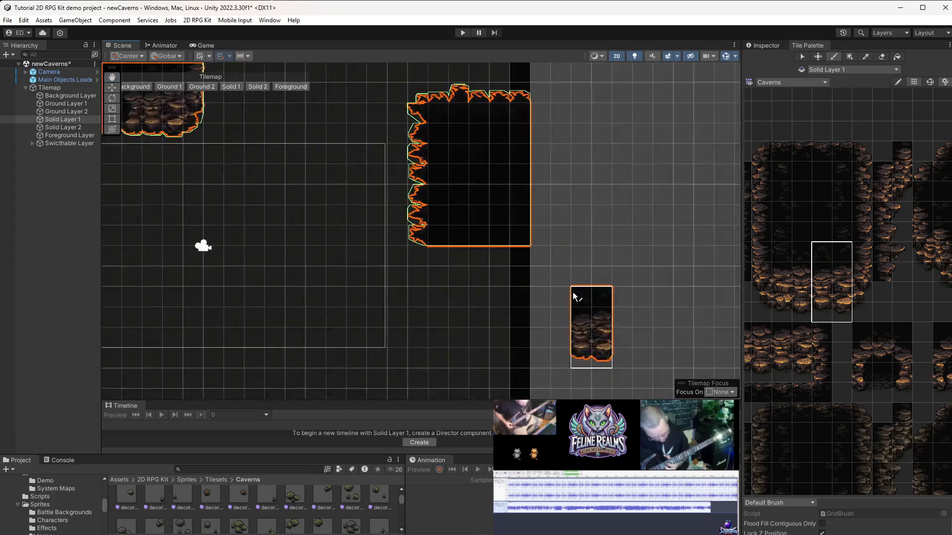
scroll(822, 283, "down", 8)
scroll(849, 321, "up", 3)
middle_click_drag(911, 193, 853, 301)
scroll(851, 233, "up", 5)
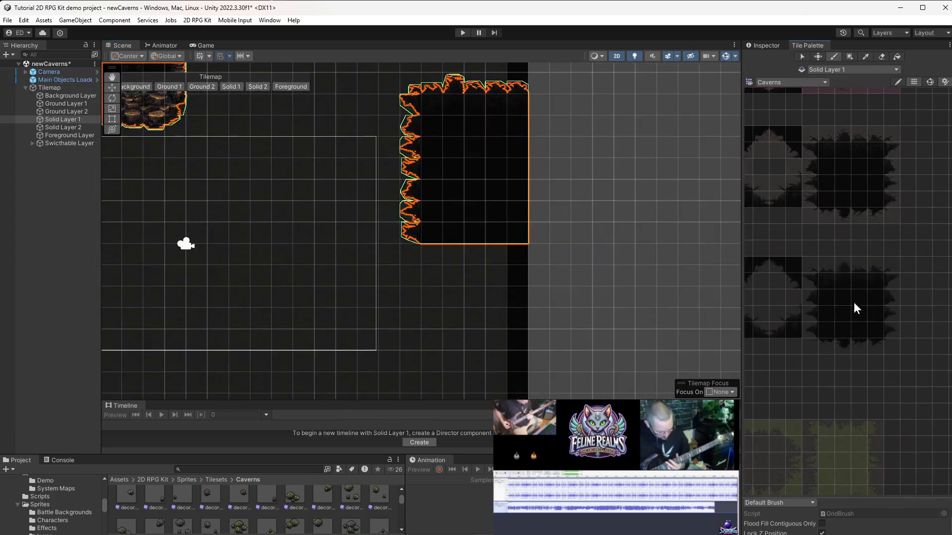
left_click_drag(829, 279, 828, 278)
scroll(358, 245, "up", 10)
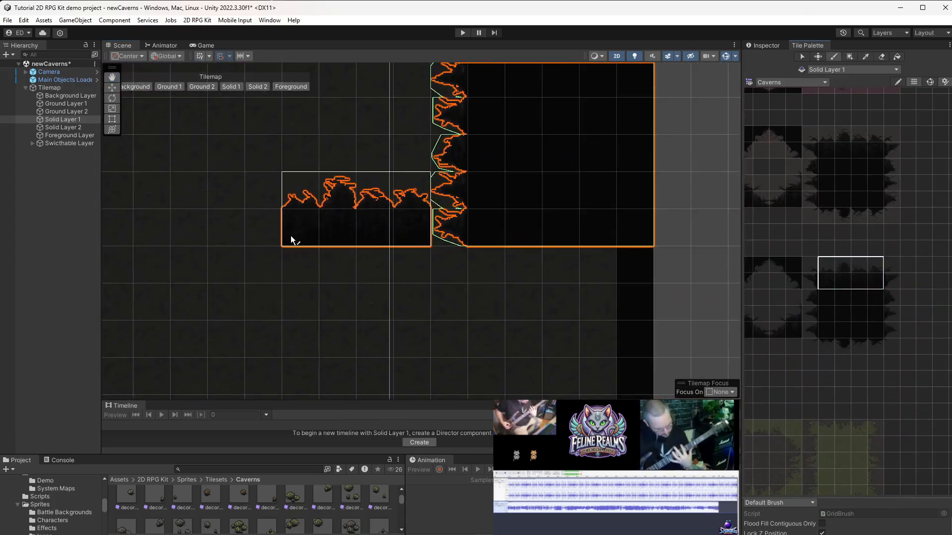
mouse_move(811, 328)
left_mouse_down()
mouse_move(843, 325)
mouse_move(845, 308)
left_mouse_up()
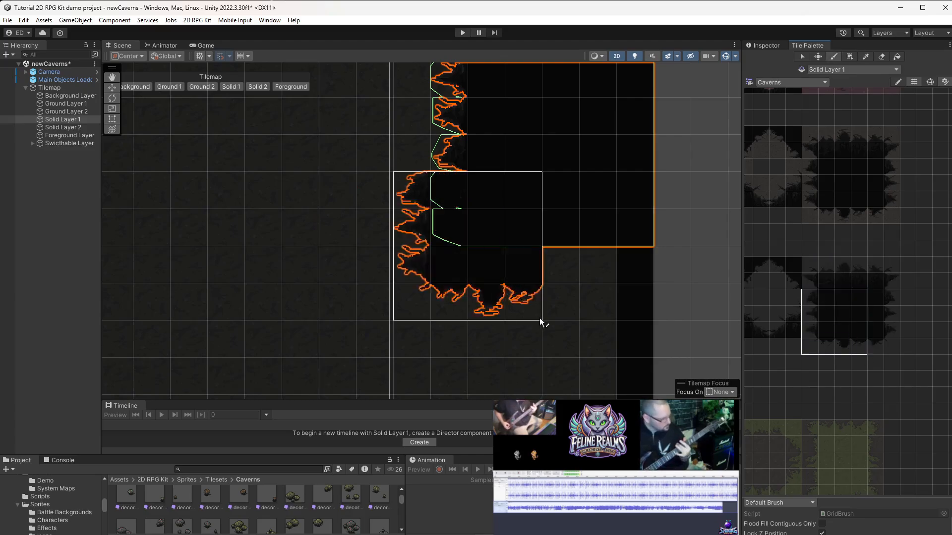
scroll(545, 307, "down", 5)
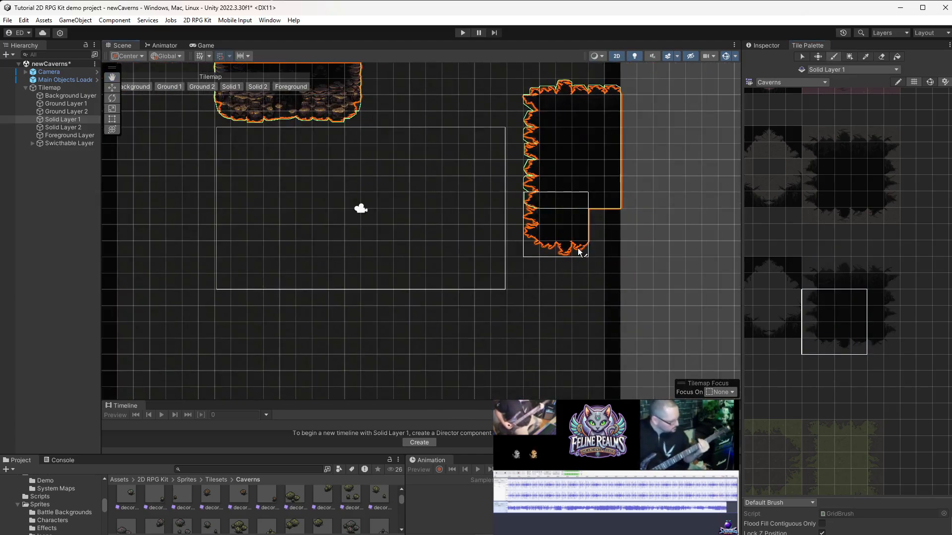
left_click_drag(579, 251, 575, 305)
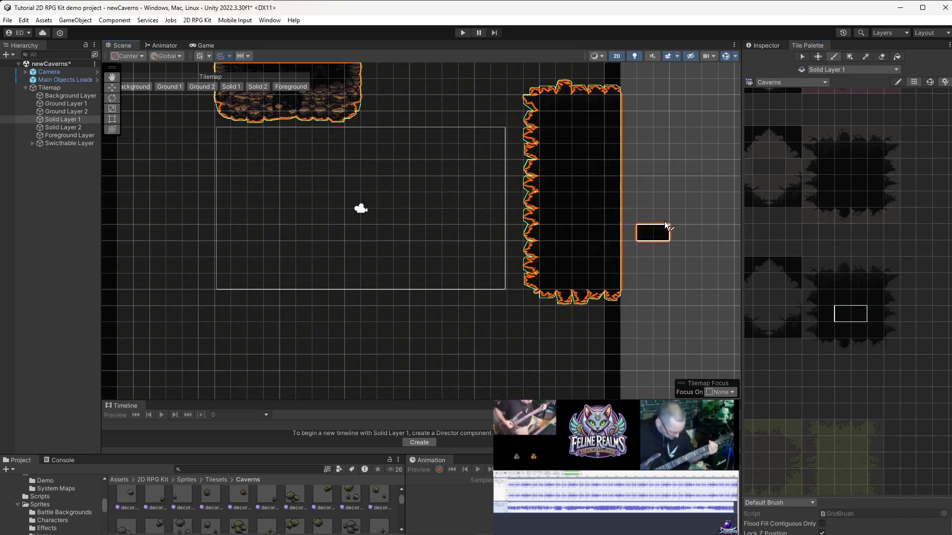
Step: Pick the 4x2 upper edge block of the rounded cliff and paint it along the map's lower border on Solid Layer 1
scroll(664, 222, "down", 3)
scroll(504, 251, "up", 2)
mouse_move(658, 225)
middle_mouse_down()
mouse_move(525, 255)
mouse_move(620, 268)
middle_mouse_up()
scroll(503, 252, "down", 4)
scroll(882, 318, "down", 7)
scroll(866, 333, "up", 6)
mouse_move(866, 334)
middle_mouse_down()
mouse_move(784, 362)
mouse_move(808, 446)
middle_mouse_up()
middle_click_drag(823, 208, 925, 349)
scroll(824, 291, "up", 3)
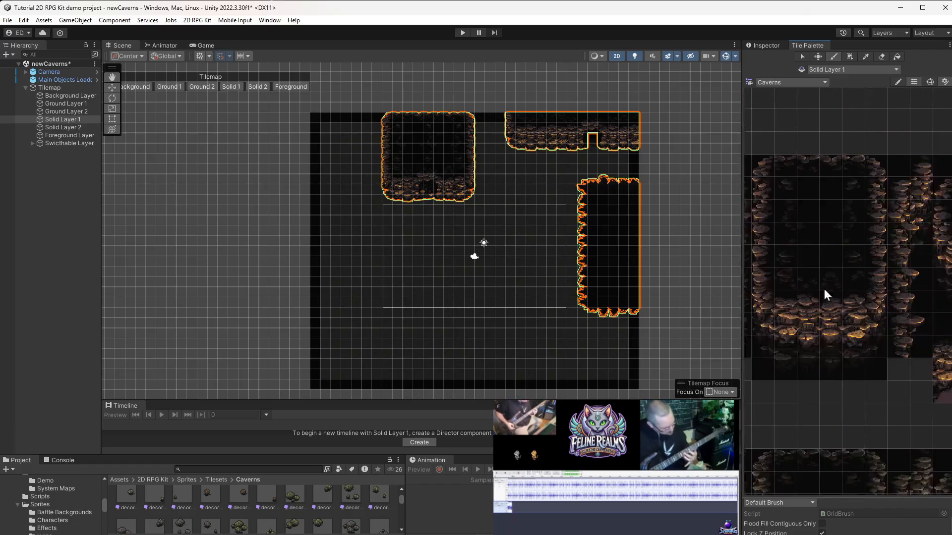
scroll(824, 288, "up", 1)
middle_click_drag(824, 289, 890, 372)
scroll(562, 331, "up", 5)
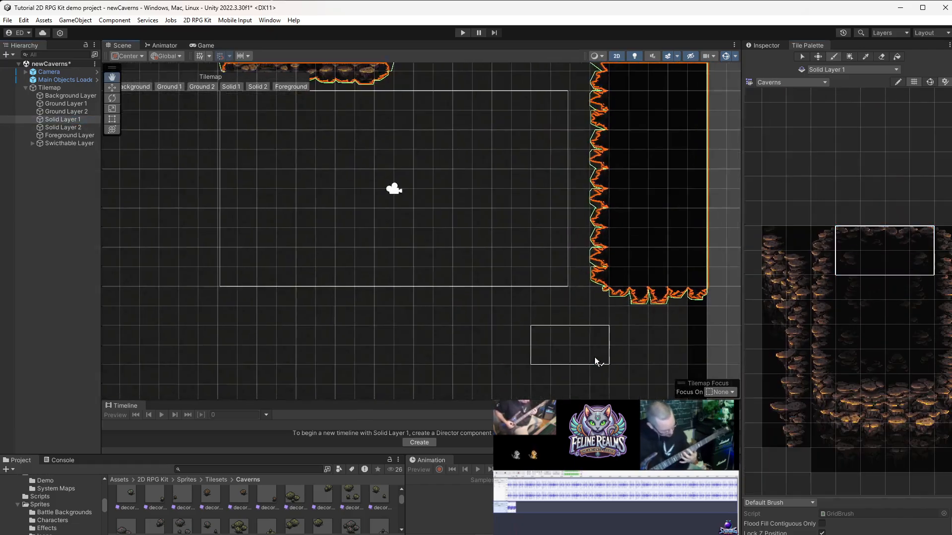
middle_click_drag(594, 361, 499, 266)
scroll(499, 265, "down", 2)
left_click(506, 317)
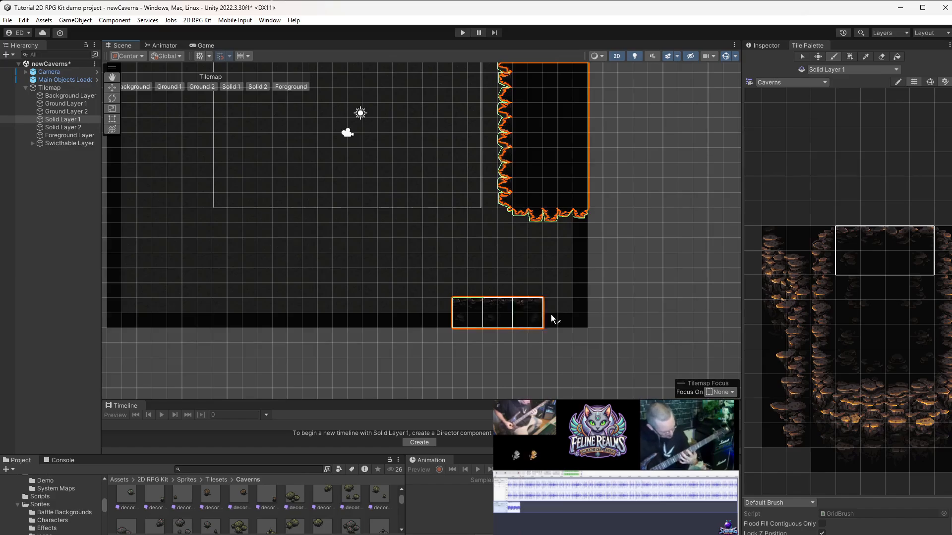
Step: Close the right end of the lower border strip with the cliff's upper right corner tiles
middle_click_drag(917, 270, 832, 262)
left_click_drag(861, 232, 869, 255)
left_click(520, 318)
Step: Extend the lower border strip to the left with the 4x2 upper edge block and close it with the upper left corner tiles
middle_click_drag(826, 299, 877, 308)
left_click_drag(888, 240, 813, 264)
scroll(404, 316, "up", 4)
scroll(386, 321, "up", 4)
left_click(400, 321)
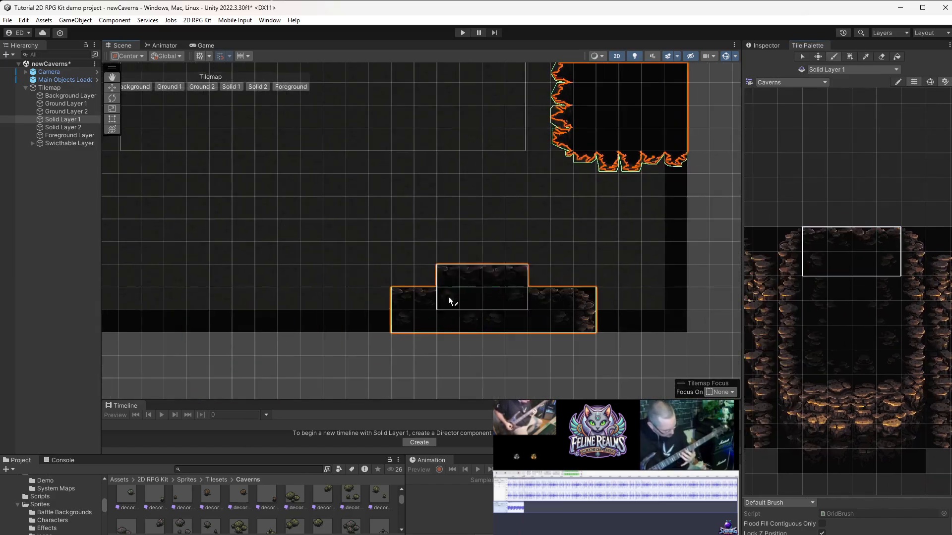
left_click(331, 322)
left_click(271, 328)
middle_click_drag(272, 329, 456, 350)
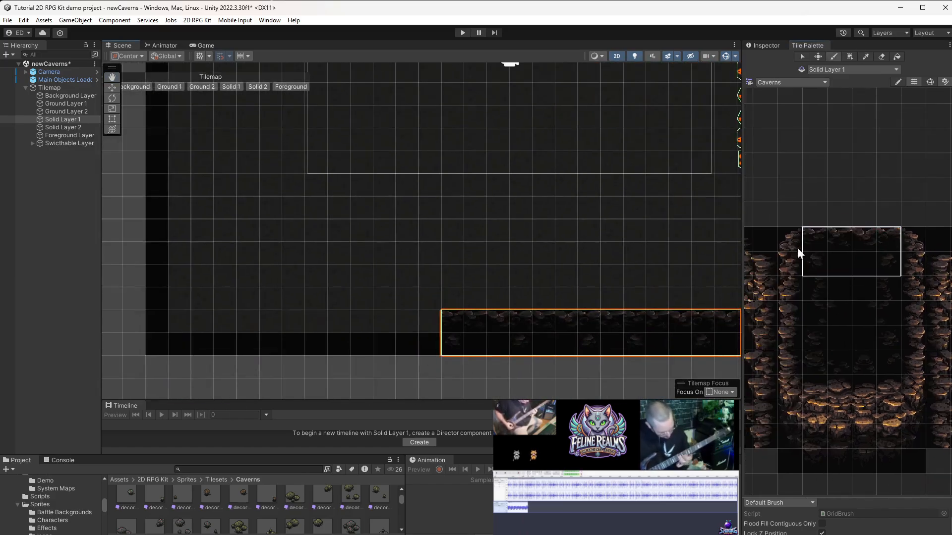
left_click_drag(796, 245, 839, 264)
left_click(472, 343)
Step: Pick the 2x2 left diagonal slope block and paint it against the left end of the lower border strip
scroll(446, 357, "down", 7)
middle_click_drag(884, 311, 744, 326)
scroll(821, 273, "up", 3)
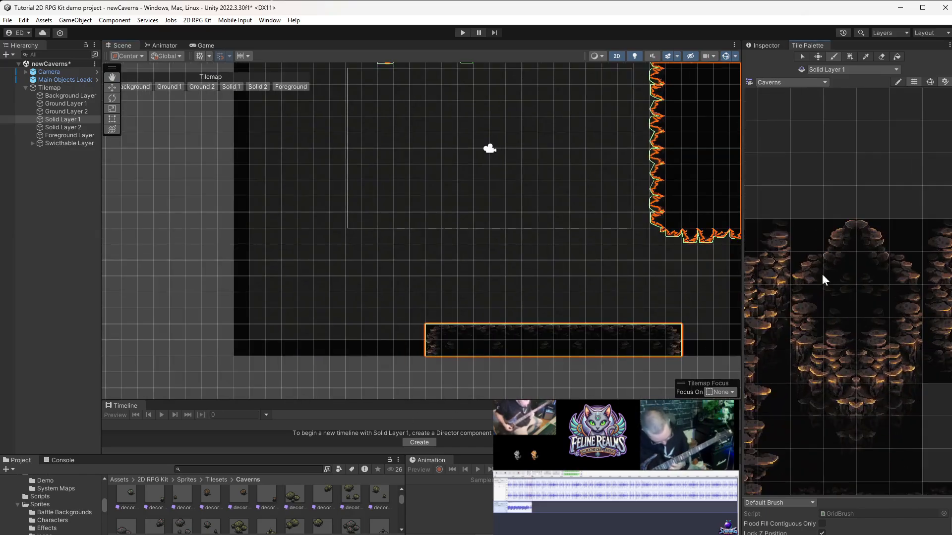
scroll(526, 387, "down", 7)
middle_click_drag(573, 302, 570, 198)
scroll(550, 245, "up", 4)
scroll(490, 304, "up", 6)
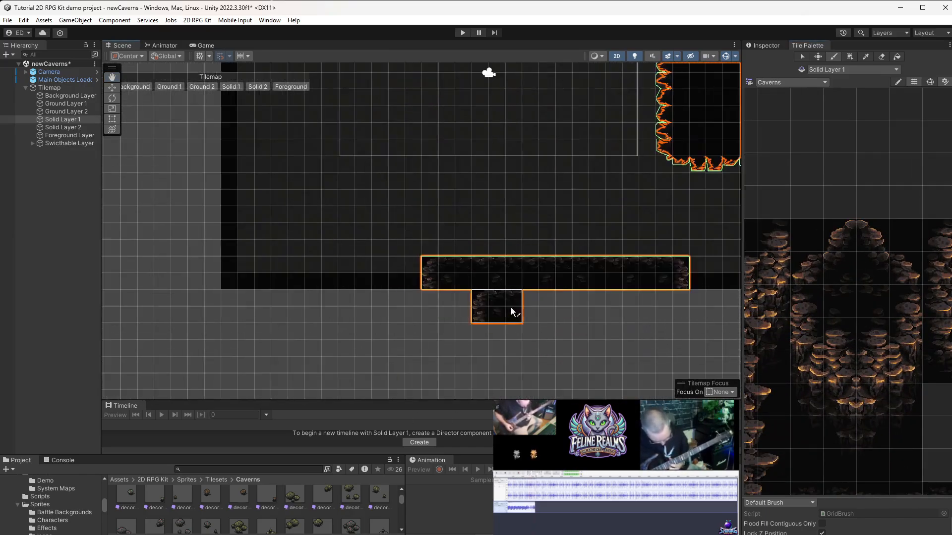
left_click_drag(841, 232, 808, 266)
scroll(367, 293, "up", 2)
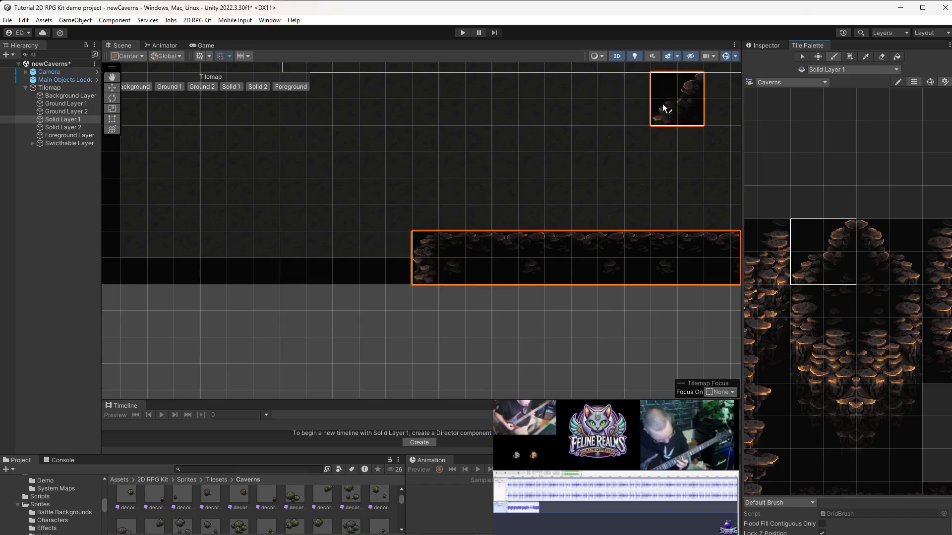
left_click(401, 271)
Step: Paint the matching 2x2 right diagonal slope block against the right end of the lower border strip
scroll(298, 317, "down", 9)
middle_click_drag(297, 318, 140, 324)
left_click(517, 293)
scroll(409, 270, "up", 6)
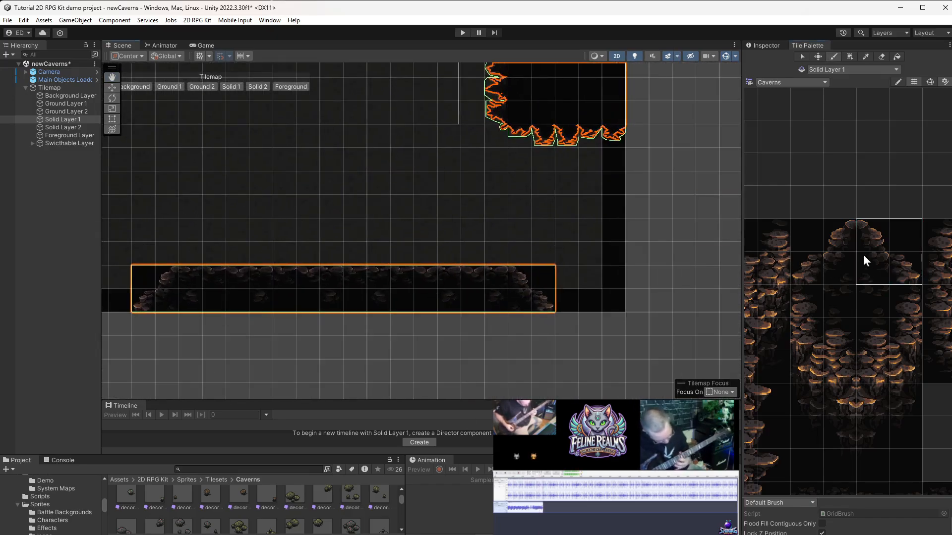
Step: Build a slope rising to the left above the lower strip from three 1x3 columns of the right diagonal tiles
left_click_drag(864, 243, 870, 302)
scroll(456, 257, "up", 6)
scroll(367, 283, "down", 3)
left_click(440, 305)
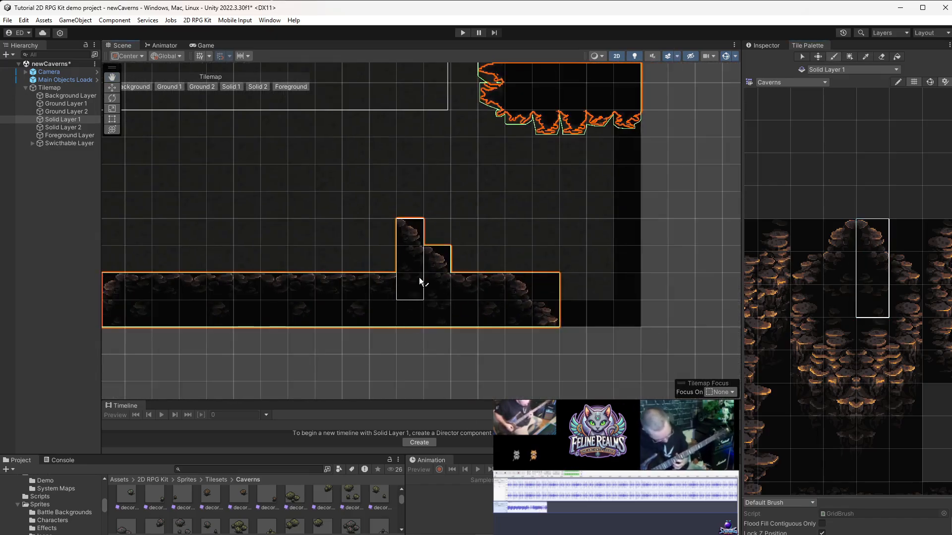
left_click(419, 278)
left_click(391, 262)
Step: Build the opposite slope rising to the right above the lower strip from four 1x3 columns of the left diagonal tiles
left_click_drag(847, 296, 843, 240)
mouse_move(378, 313)
middle_mouse_down()
mouse_move(564, 320)
mouse_move(556, 326)
middle_mouse_up()
left_click(382, 333)
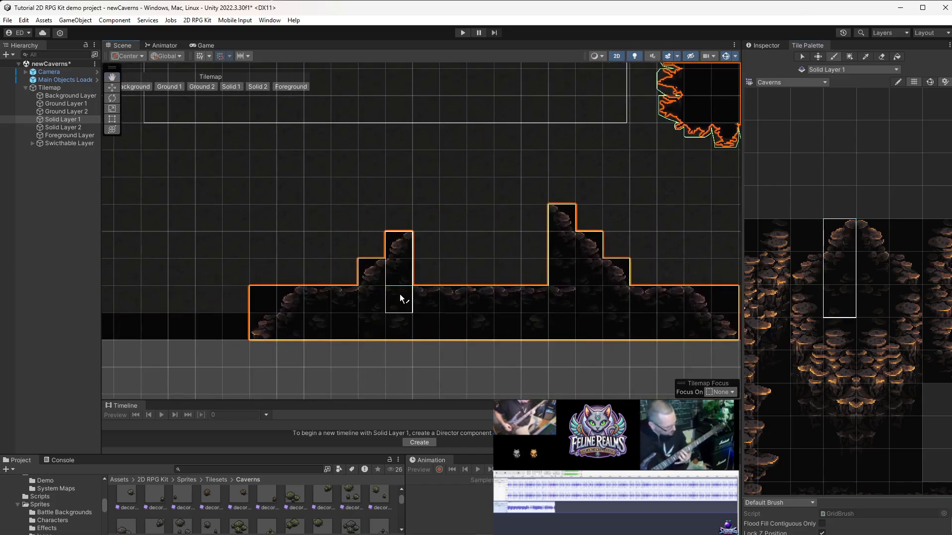
left_click(400, 293)
left_click(432, 268)
left_click(454, 245)
Step: Cap the two slopes with a four-tile-wide cliff top made from the 3x2 upper left and 2x2 upper right corner blocks
left_click_drag(881, 240, 907, 271)
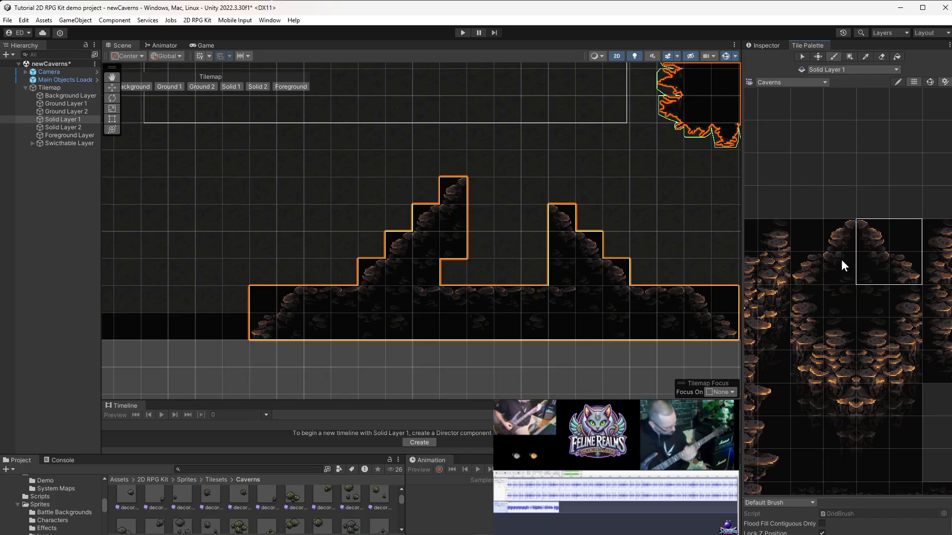
scroll(855, 337, "down", 2)
middle_click_drag(855, 342, 947, 340)
middle_click_drag(837, 317, 914, 321)
left_click_drag(795, 257, 841, 286)
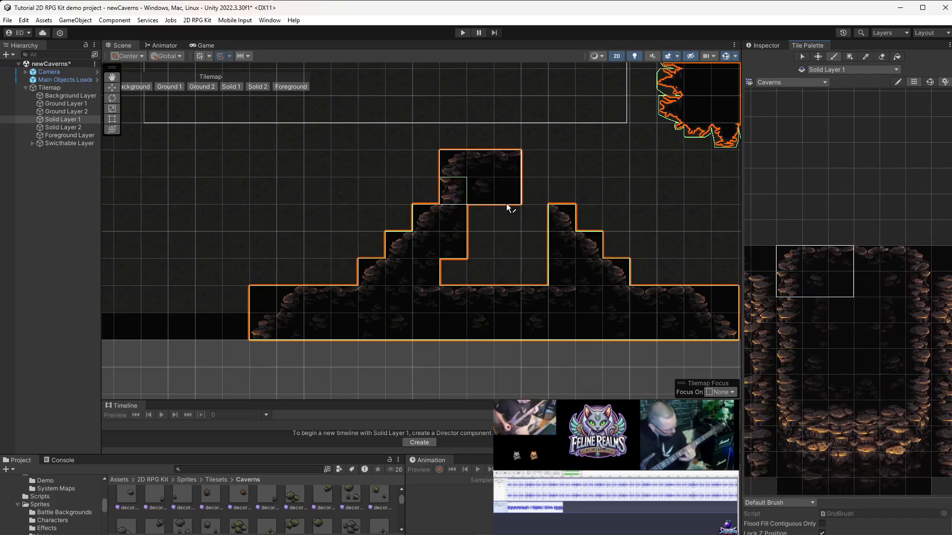
left_click_drag(917, 257, 897, 288)
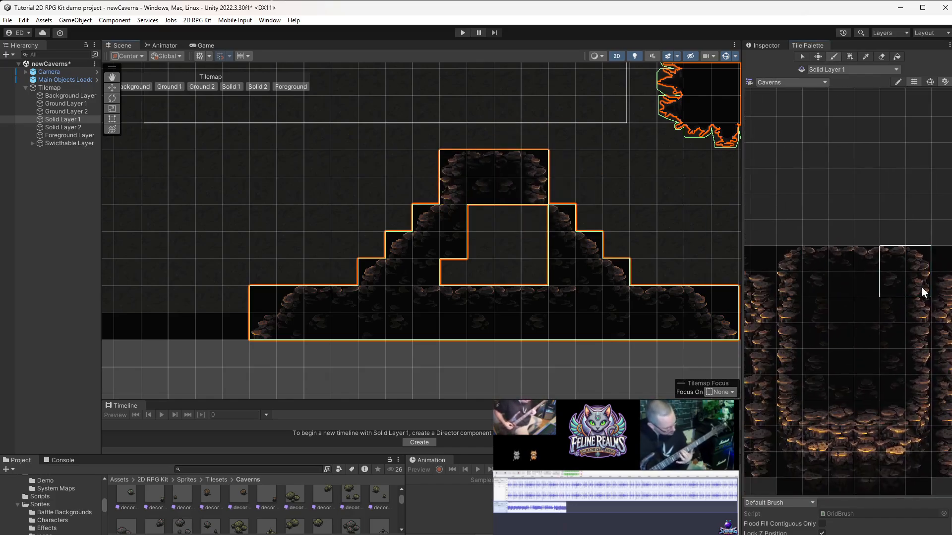
Step: Fill the gap beneath the cliff top along the inside of both slopes with dark interior tiles
left_click(535, 219)
scroll(545, 270, "up", 5)
scroll(666, 243, "down", 3)
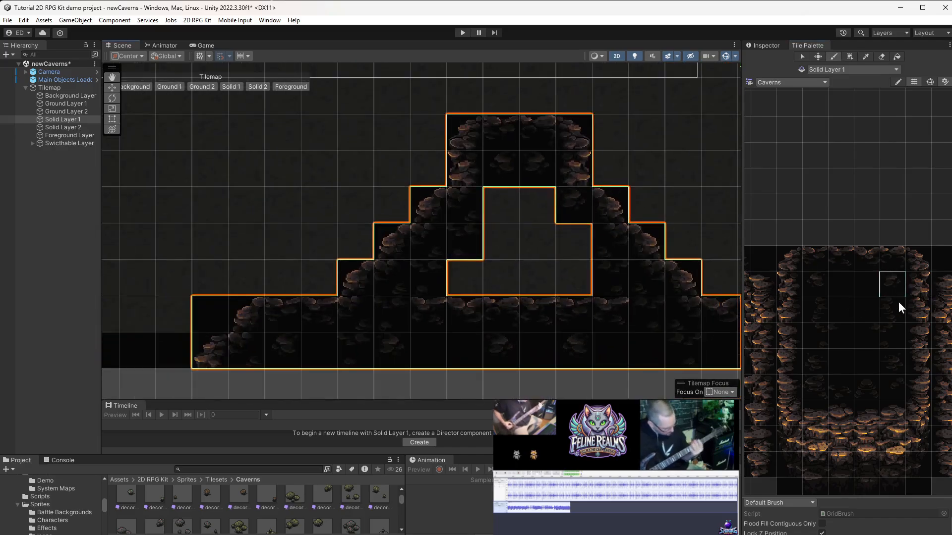
scroll(917, 318, "down", 3)
middle_click_drag(942, 337, 843, 263)
scroll(838, 253, "up", 3)
left_click(833, 245)
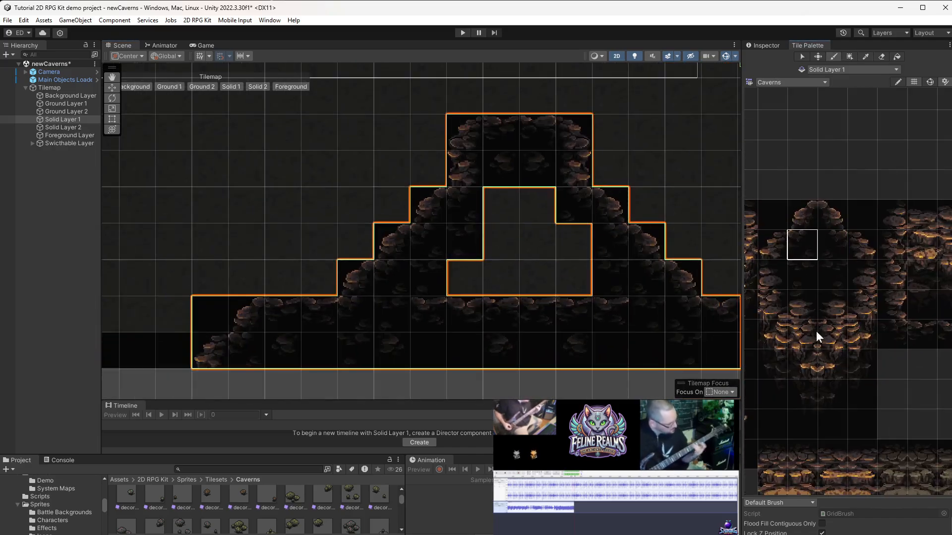
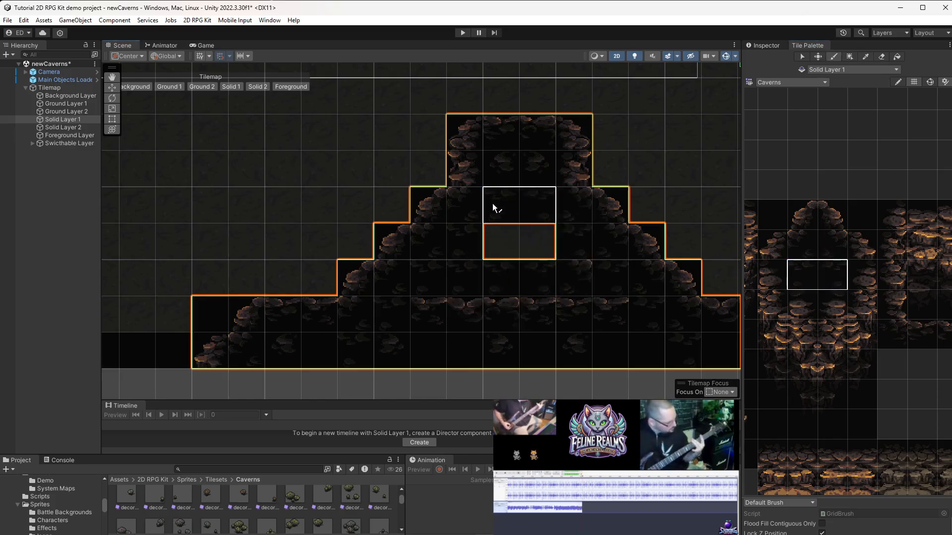
Step: Fill the remaining centre of the lower cliff with a plain dark 2x1 block of interior tiles
scroll(793, 335, "down", 3)
middle_click_drag(789, 338, 935, 327)
scroll(902, 309, "up", 3)
left_click_drag(886, 300, 866, 299)
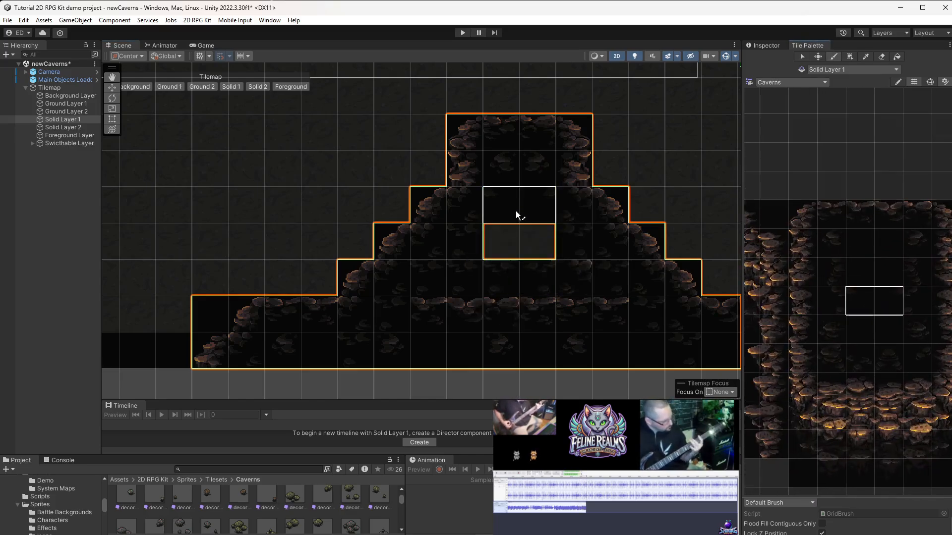
left_click(538, 204)
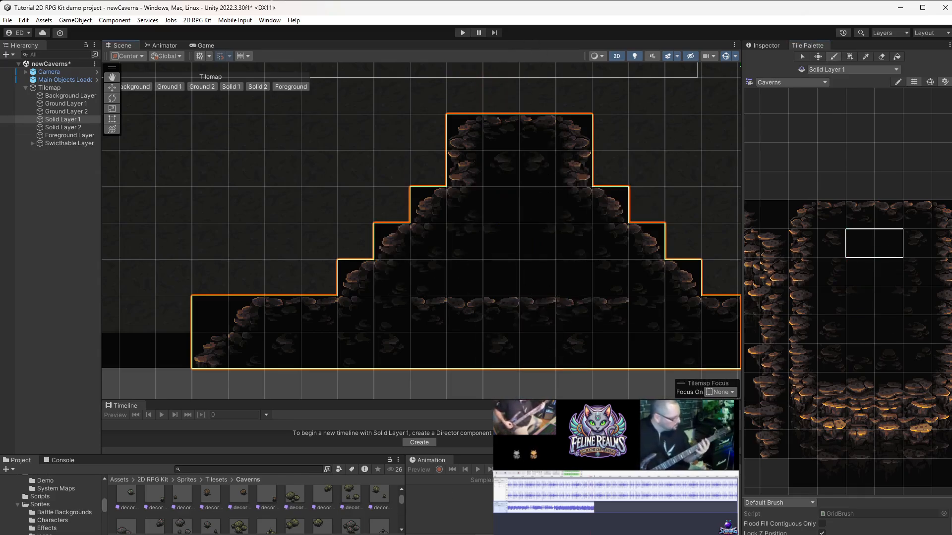
Step: Paint the jagged dark chasm's upper right block into the map's lower left corner on Solid Layer 1 and extend it to seven tiles high
scroll(544, 334, "down", 2)
scroll(582, 353, "down", 5)
mouse_move(582, 352)
middle_mouse_down()
mouse_move(438, 332)
mouse_move(569, 358)
middle_mouse_up()
scroll(570, 358, "up", 5)
scroll(478, 312, "down", 7)
middle_click_drag(453, 308, 597, 312)
scroll(596, 312, "up", 3)
scroll(792, 375, "down", 4)
middle_click_drag(792, 375, 845, 320)
scroll(835, 285, "up", 3)
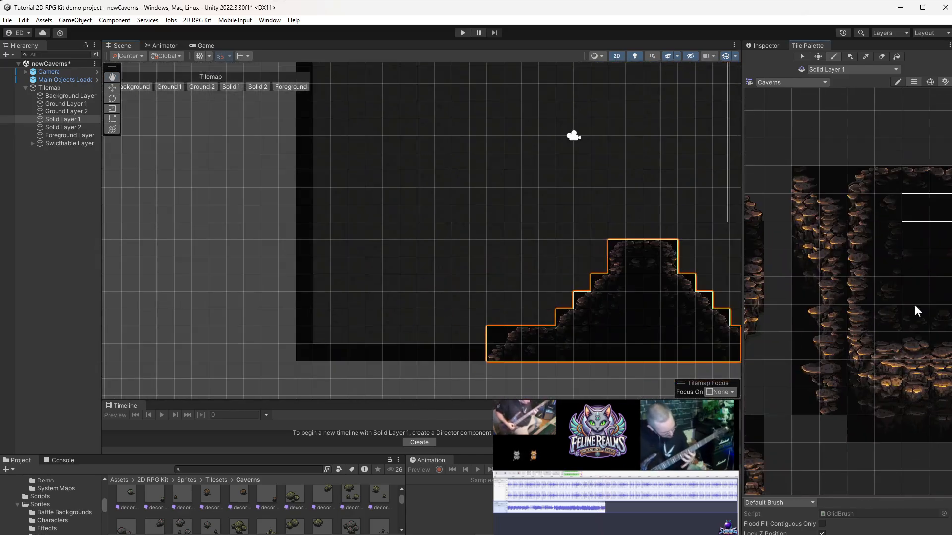
middle_click_drag(911, 358, 680, 302)
mouse_move(931, 310)
middle_mouse_down()
mouse_move(891, 290)
mouse_move(560, 306)
middle_mouse_up()
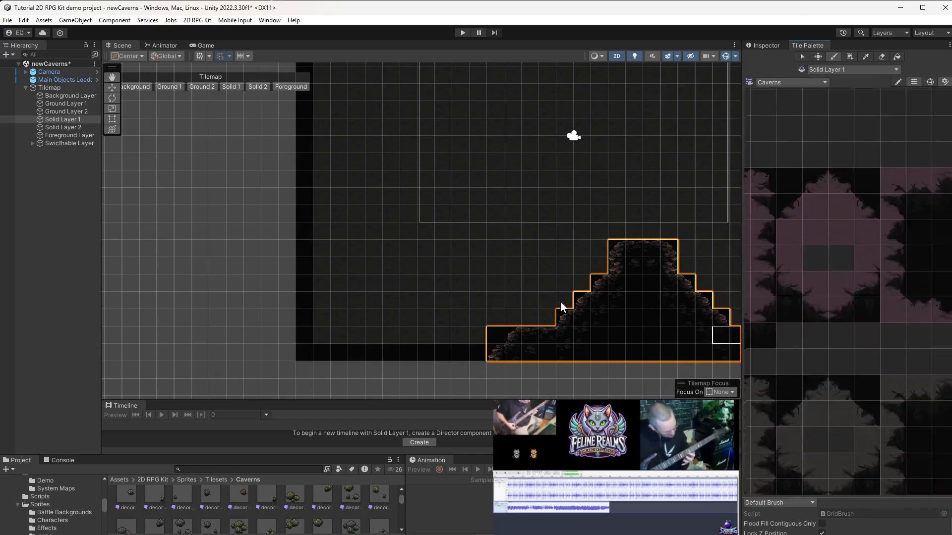
scroll(838, 366, "down", 4)
mouse_move(837, 366)
middle_mouse_down()
mouse_move(776, 283)
mouse_move(807, 303)
middle_mouse_up()
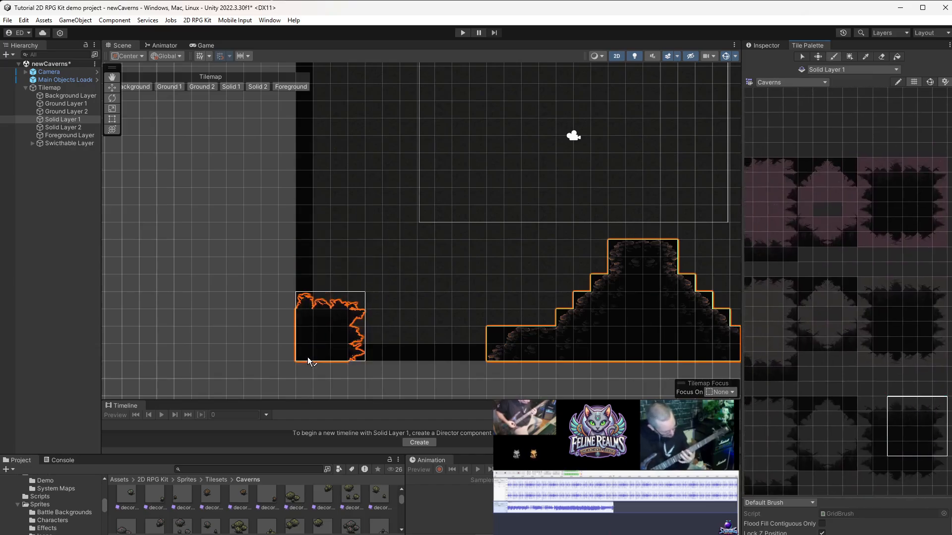
left_click_drag(901, 411, 900, 409)
left_click(300, 253)
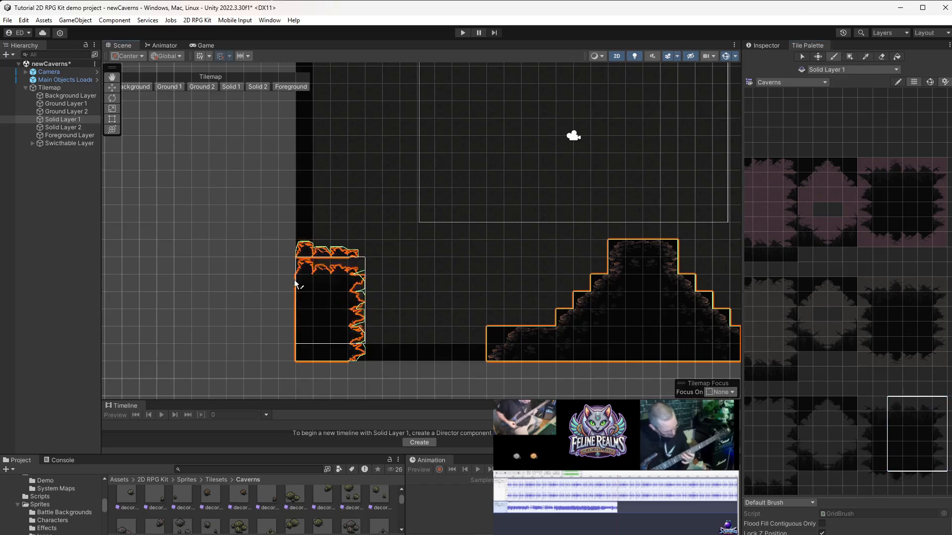
Step: Pick the 8x9 block of the diamond-shaped teal pool and paint it near the map's left border, below the upper left cliff, on Solid Layer 1
scroll(460, 334, "down", 5)
middle_click_drag(460, 334, 378, 374)
scroll(833, 387, "down", 5)
mouse_move(833, 387)
middle_mouse_down()
mouse_move(922, 317)
mouse_move(838, 307)
mouse_move(822, 352)
mouse_move(798, 298)
middle_mouse_up()
scroll(842, 317, "up", 6)
scroll(822, 337, "down", 3)
scroll(838, 337, "up", 3)
mouse_move(837, 337)
middle_mouse_down()
mouse_move(859, 381)
mouse_move(650, 150)
middle_mouse_up()
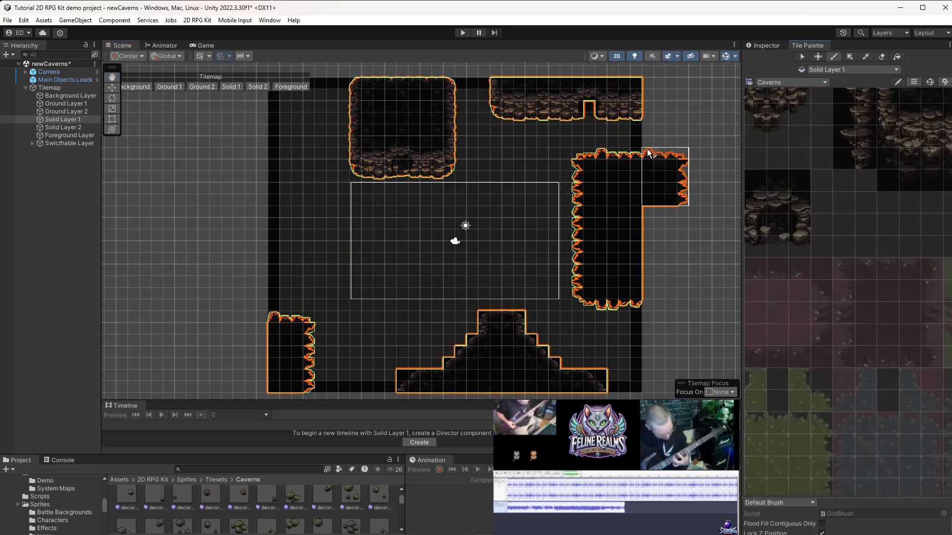
scroll(838, 308, "down", 4)
middle_click_drag(843, 421, 696, 385)
mouse_move(842, 461)
middle_mouse_down()
mouse_move(826, 365)
mouse_move(842, 454)
mouse_move(873, 406)
middle_mouse_up()
scroll(857, 421, "up", 3)
middle_click_drag(837, 461, 883, 431)
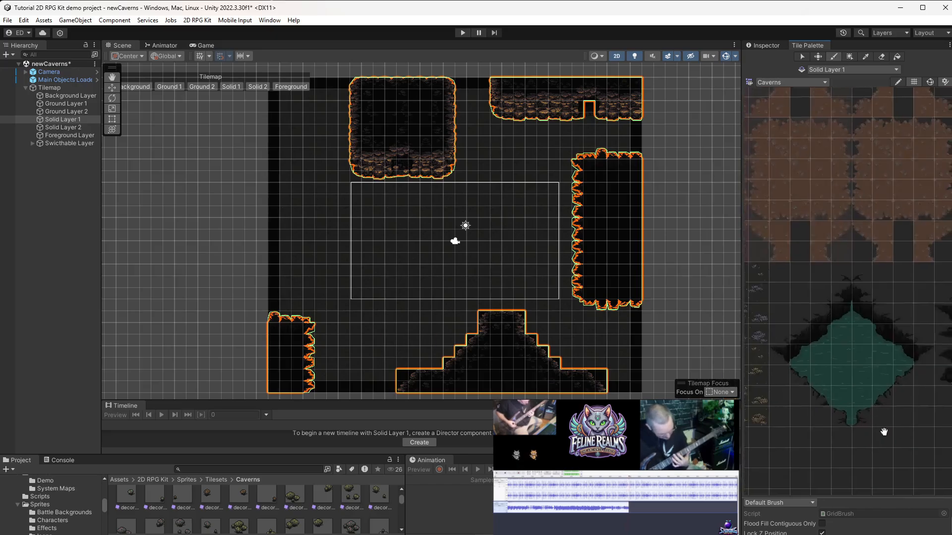
scroll(887, 426, "down", 2)
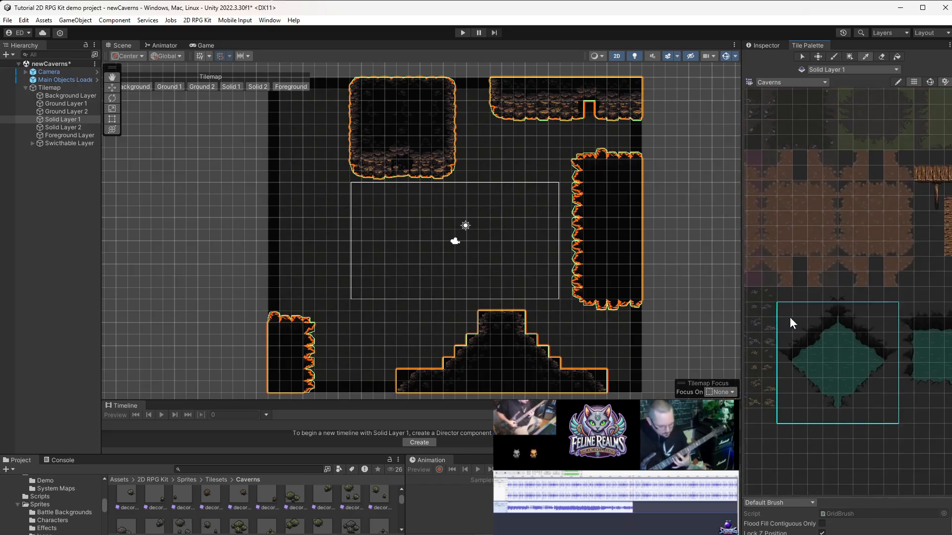
left_click_drag(790, 318, 786, 298)
scroll(332, 207, "up", 6)
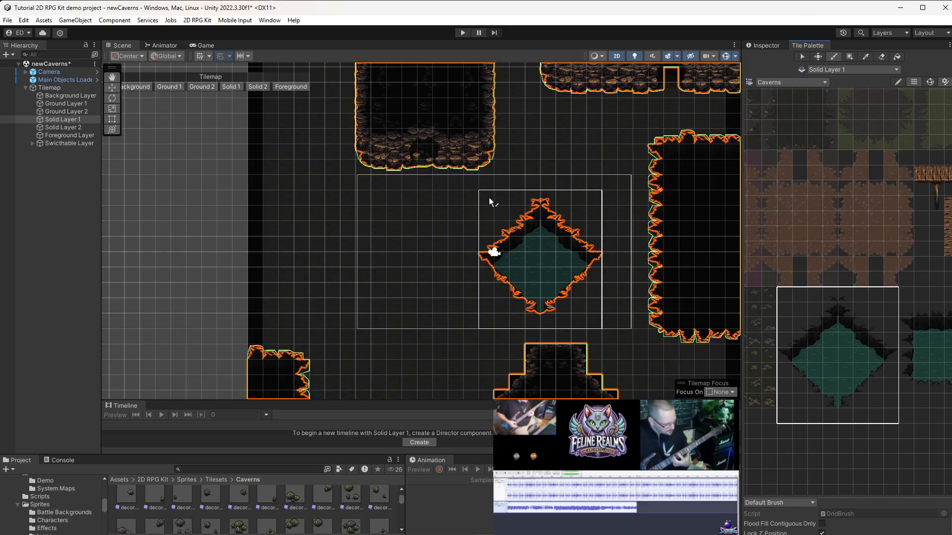
scroll(533, 116, "down", 3)
scroll(394, 162, "up", 6)
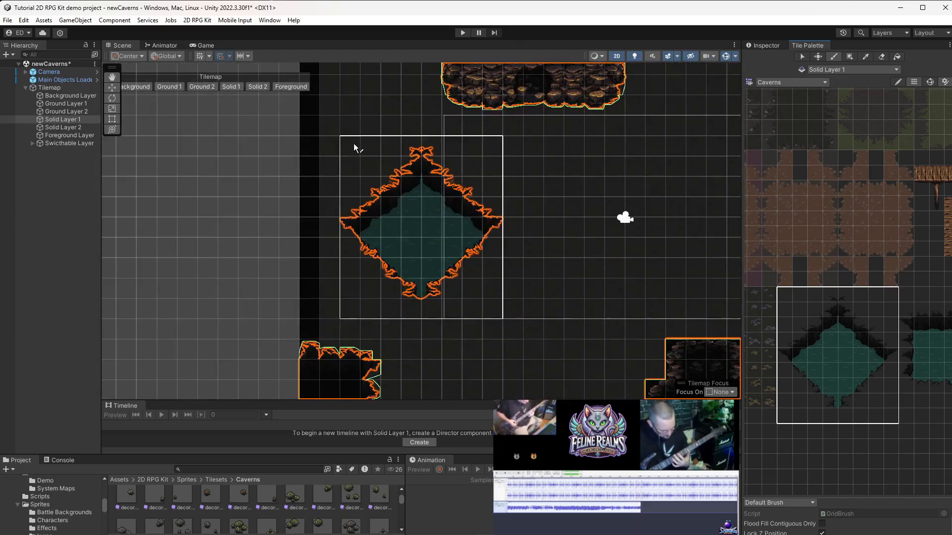
left_click(359, 132)
scroll(364, 132, "down", 5)
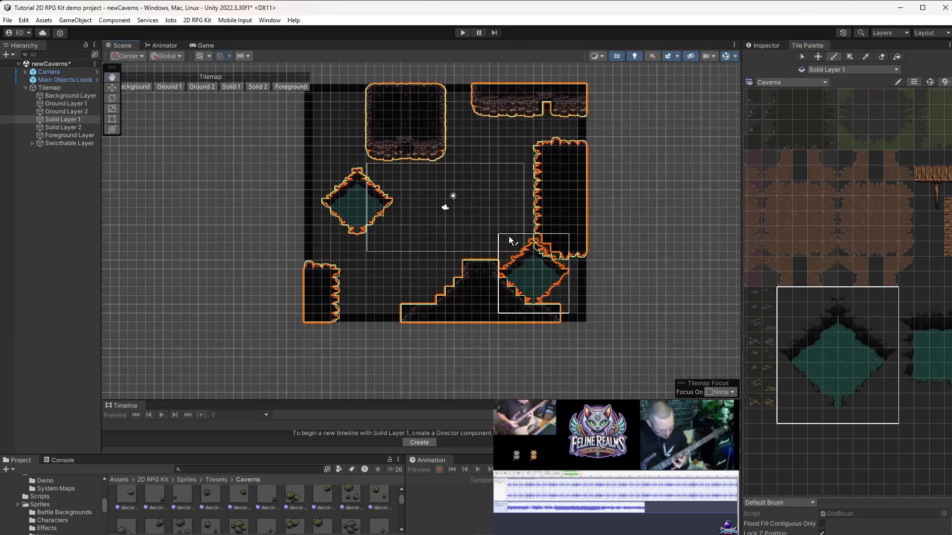
Step: Pick the plain 3x3 block of dark ground tiles from the Caverns palette
scroll(838, 297, "down", 4)
middle_click_drag(838, 297, 855, 461)
scroll(823, 258, "up", 6)
middle_click_drag(826, 355, 747, 43)
scroll(892, 337, "down", 3)
mouse_move(902, 357)
middle_mouse_down()
mouse_move(853, 279)
mouse_move(854, 496)
middle_mouse_up()
scroll(814, 287, "down", 1)
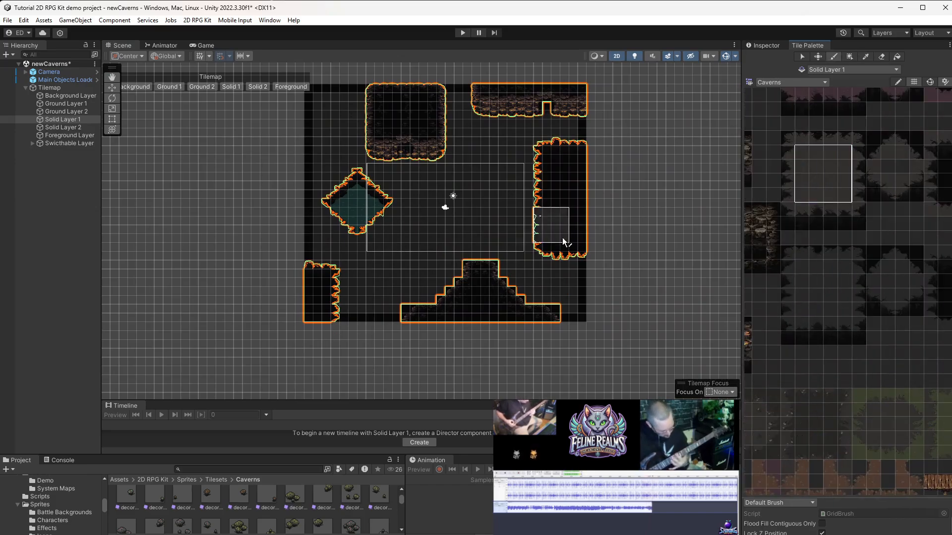
scroll(459, 267, "up", 5)
scroll(842, 293, "up", 3)
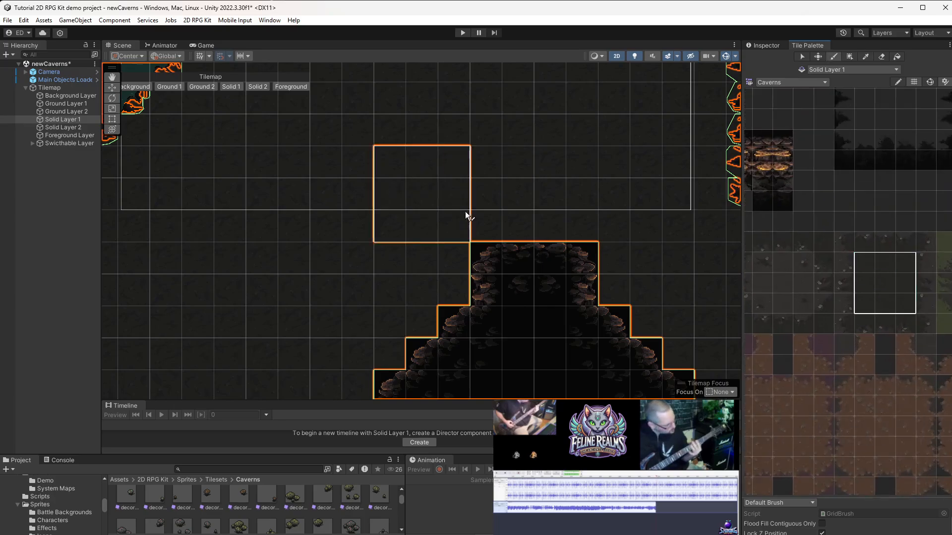
Step: Paint the plain ground block over the black border strips around the map's edges on Ground Layer 1
left_click(64, 111)
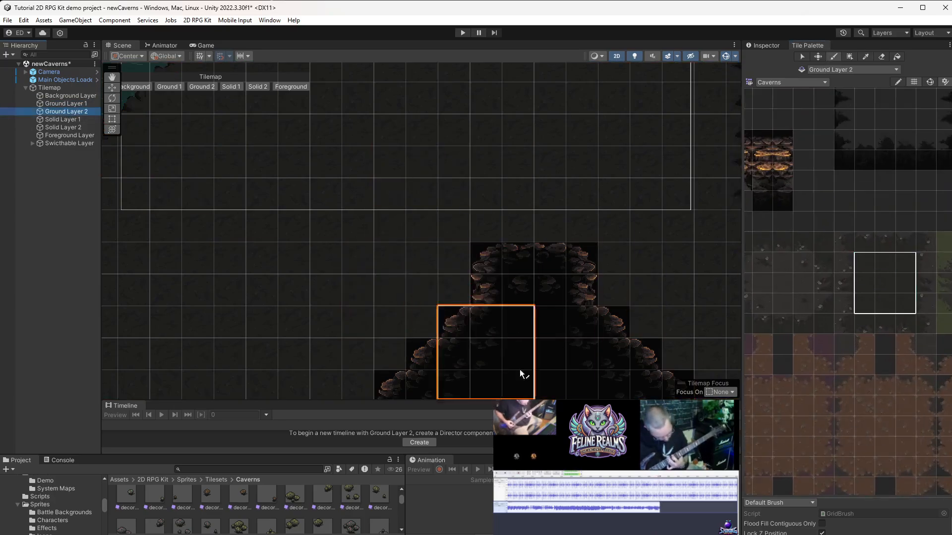
key("Up")
key("f")
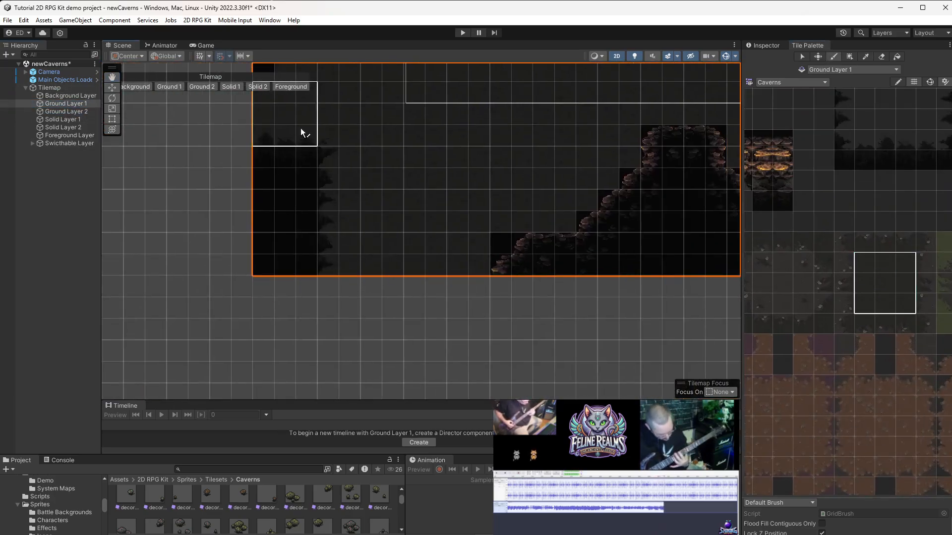
middle_click_drag(301, 132, 292, 340)
middle_click_drag(306, 199, 304, 347)
middle_click_drag(313, 133, 304, 209)
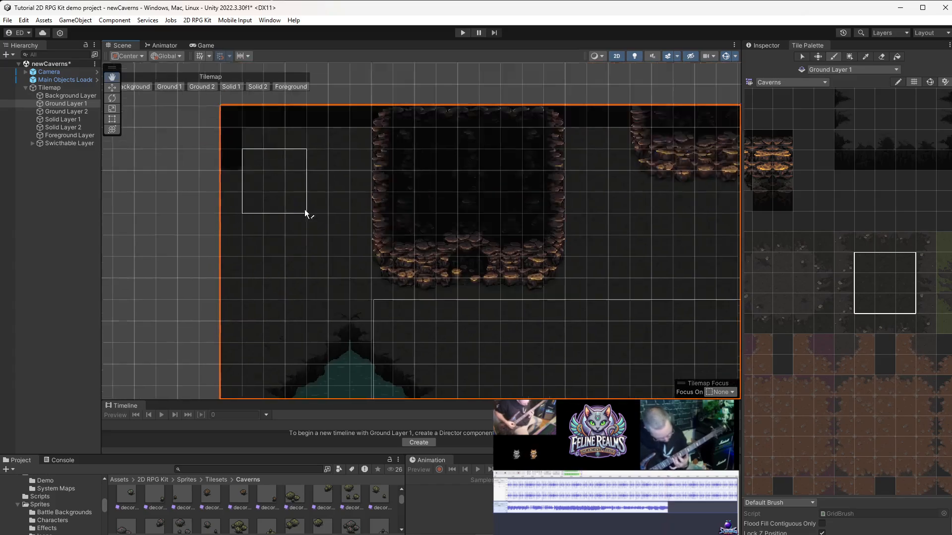
middle_click_drag(385, 161, 379, 214)
middle_click_drag(698, 221, 443, 227)
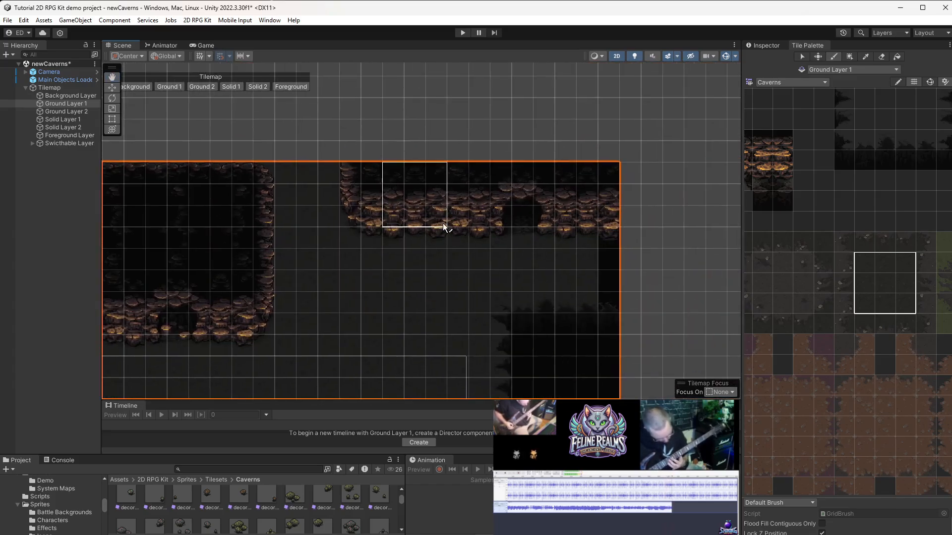
middle_click_drag(614, 317, 627, 226)
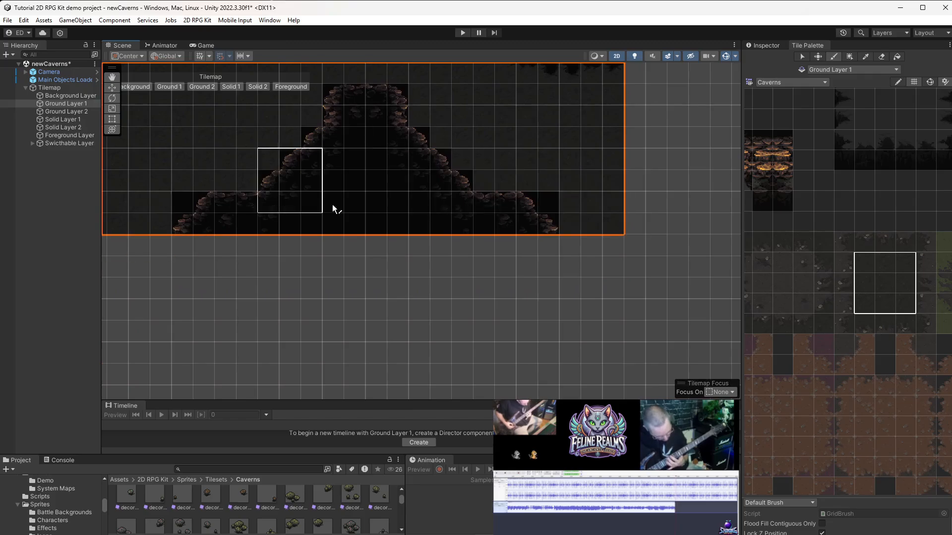
Step: Erase the stepped cliff along the map's lower edge from Solid Layer 1
scroll(410, 332, "down", 10)
middle_click_drag(332, 204, 396, 89)
scroll(469, 260, "up", 10)
scroll(867, 299, "down", 8)
middle_click_drag(871, 310, 932, 352)
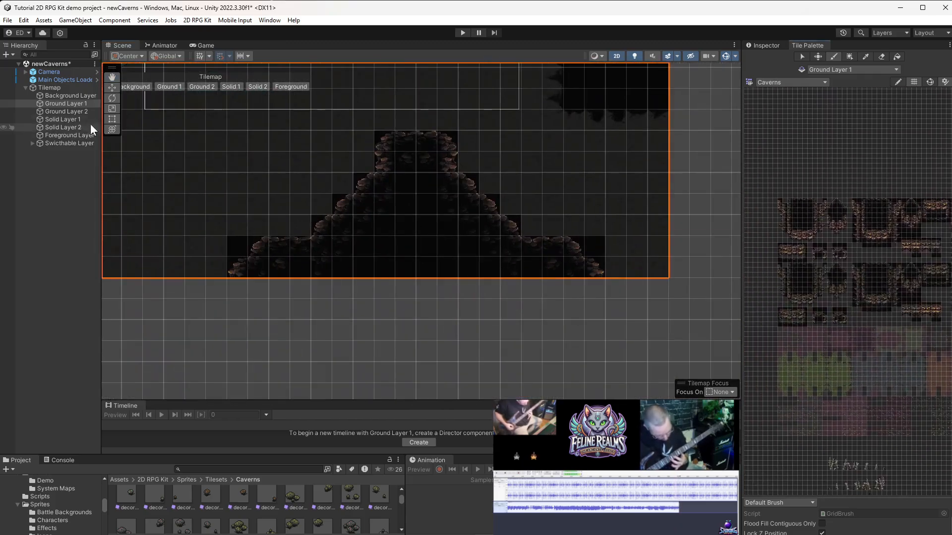
left_click(70, 121)
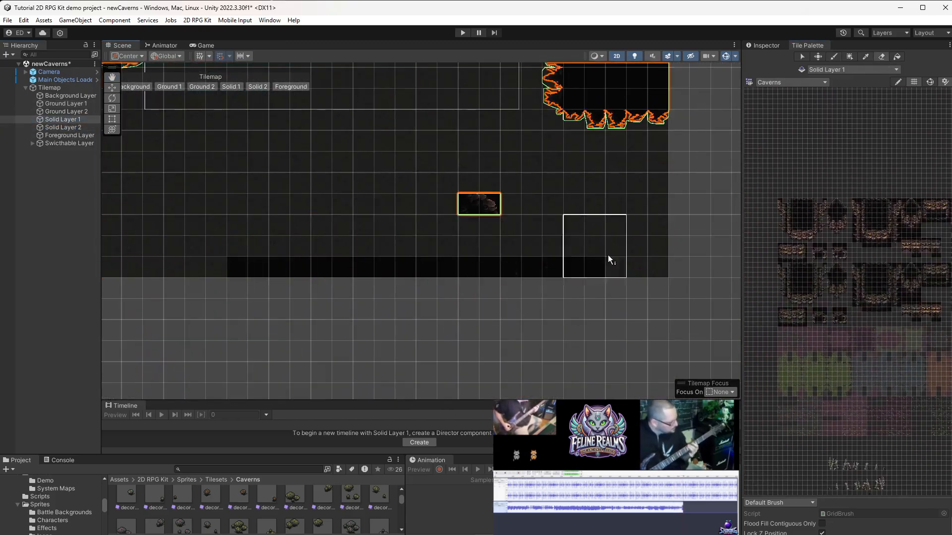
Step: Paint a cliff-top strip 18 tiles wide and two tiles high, with rounded end corners, along the map's lower edge on the Foreground Layer
left_click(69, 135)
scroll(846, 325, "up", 6)
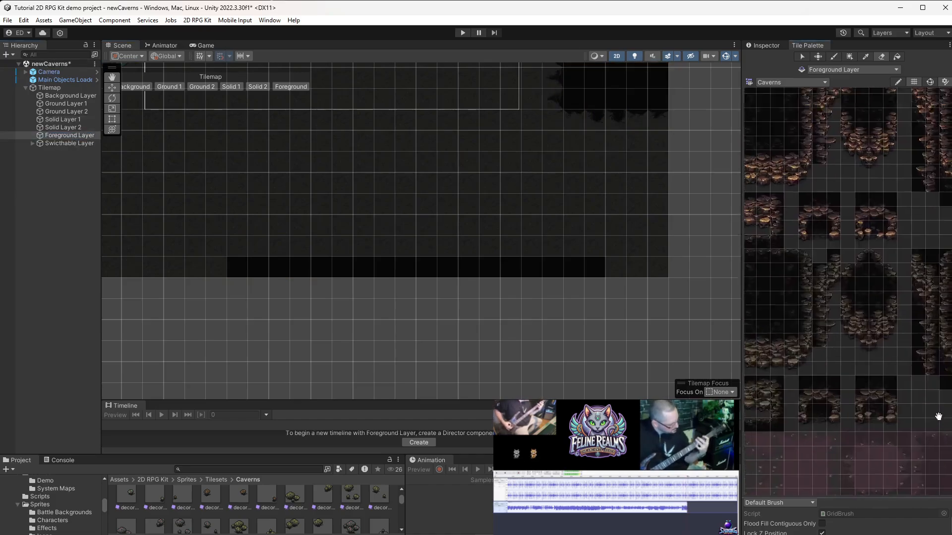
scroll(843, 322, "up", 4)
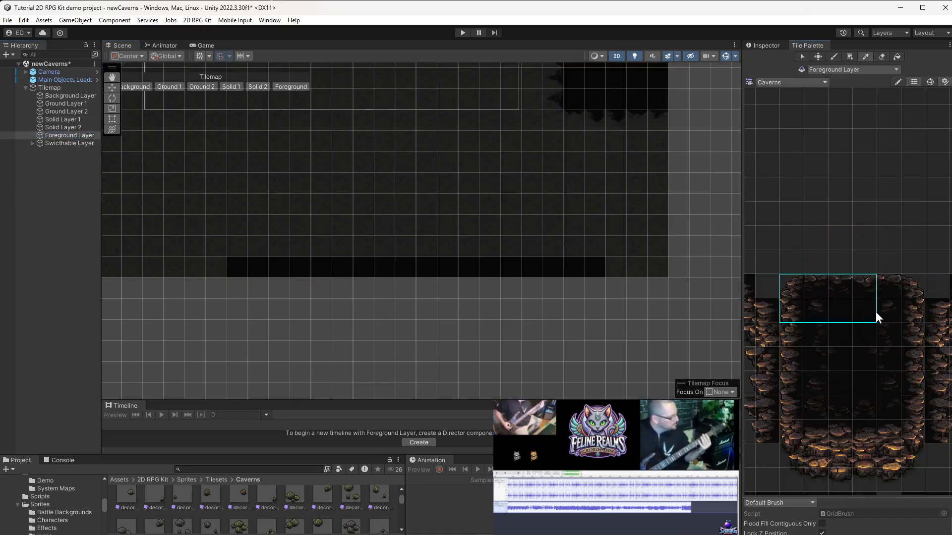
left_click_drag(876, 312, 876, 314)
left_click_drag(816, 288, 887, 310)
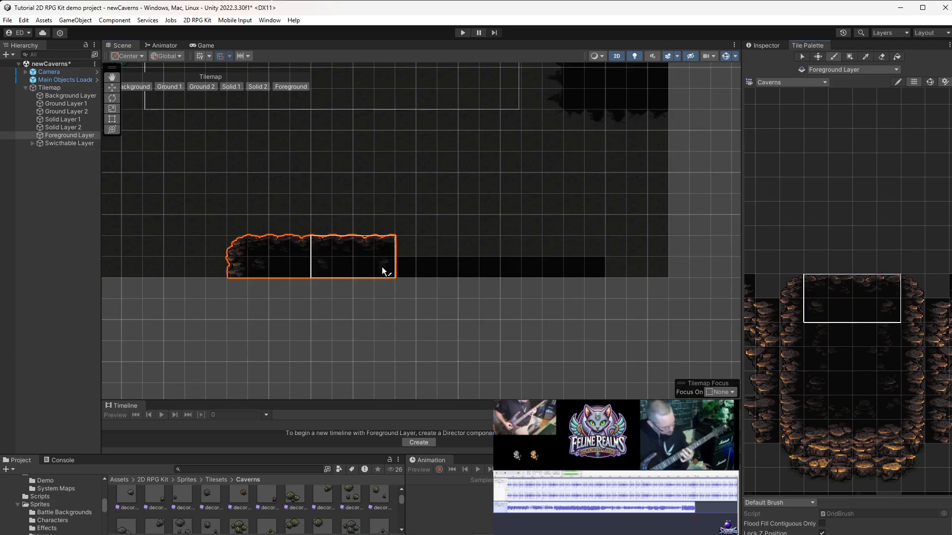
left_click(383, 269)
left_click(447, 268)
left_click(510, 268)
left_click(881, 311)
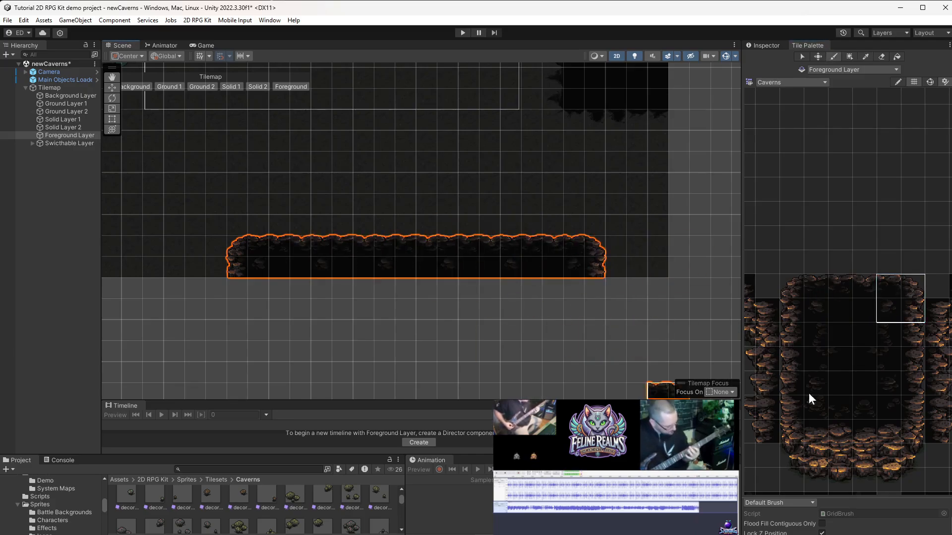
Step: Paint the strip's lower row between its end tiles with dark interior tiles on Solid Layer 1
left_click(66, 111)
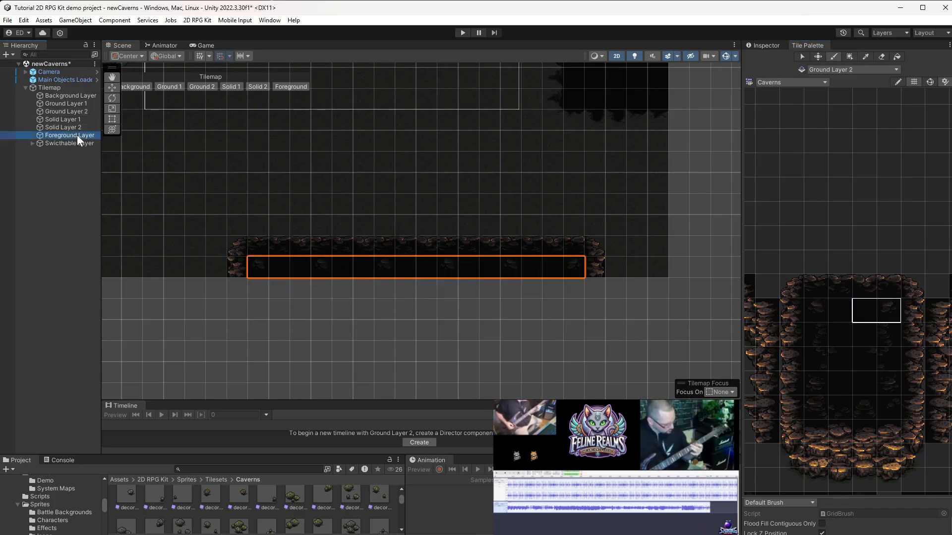
left_click(72, 120)
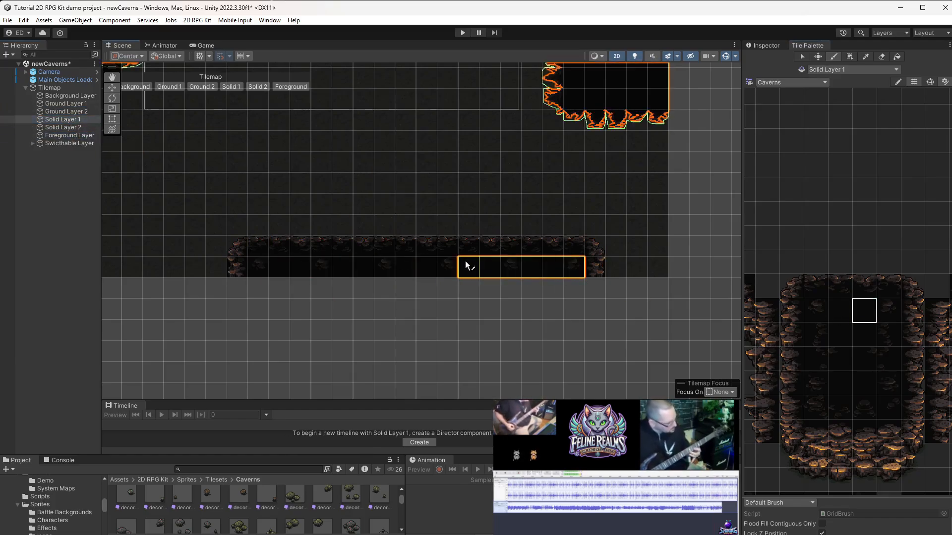
scroll(241, 277, "up", 10)
scroll(278, 278, "down", 5)
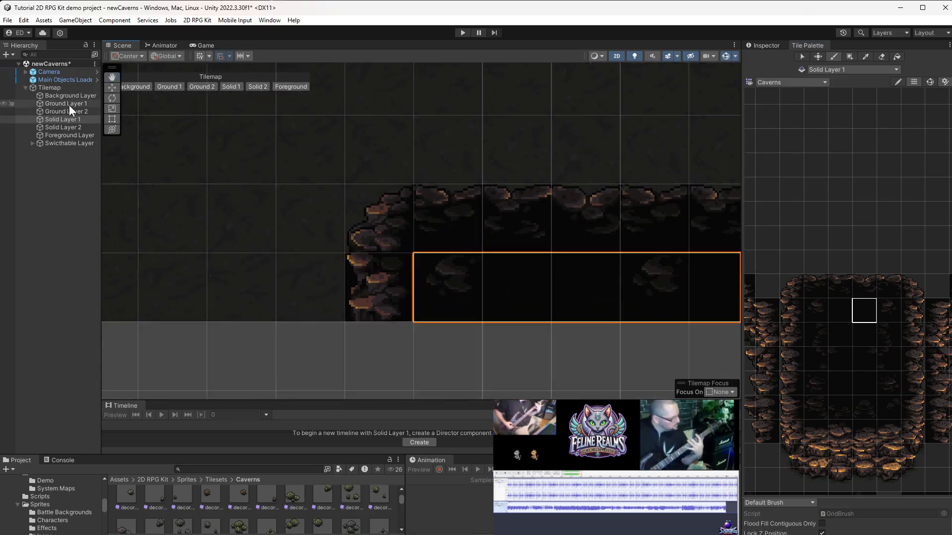
Step: Pick a single plain ground tile and paint it beneath the cliff strip's end tiles on Ground Layer 1
left_click(70, 105)
scroll(894, 411, "down", 6)
scroll(841, 268, "up", 8)
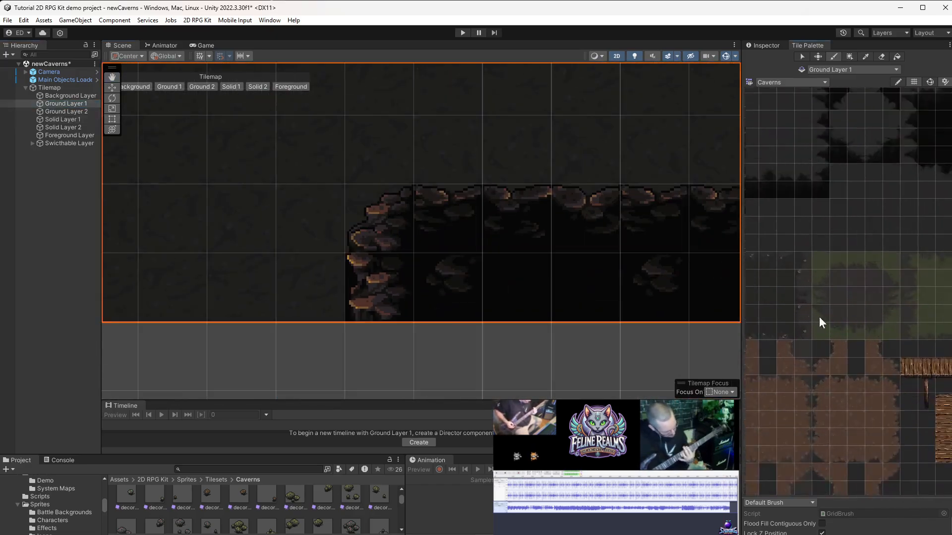
scroll(385, 304, "up", 1)
scroll(385, 303, "down", 10)
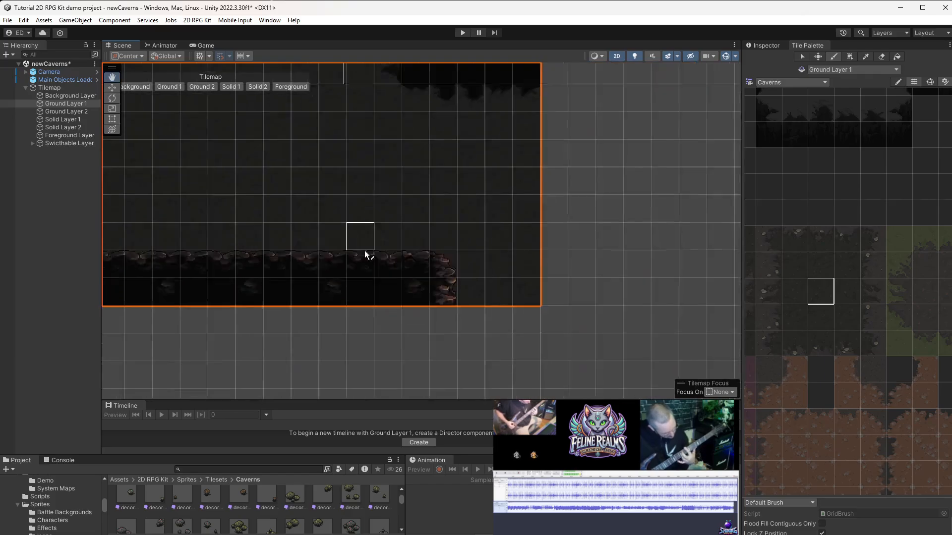
scroll(418, 293, "up", 2)
scroll(447, 307, "down", 1)
Step: Add a Player Start object from the 2D RPG Kit objects and place it on the open ground just right of the teal pool
right_click(63, 206)
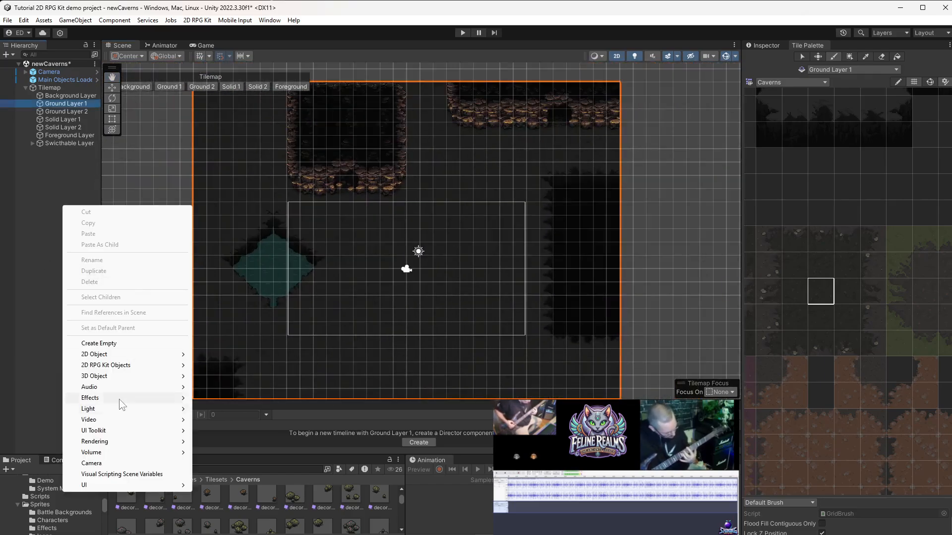
mouse_move(164, 367)
left_click(222, 452)
scroll(395, 259, "up", 3)
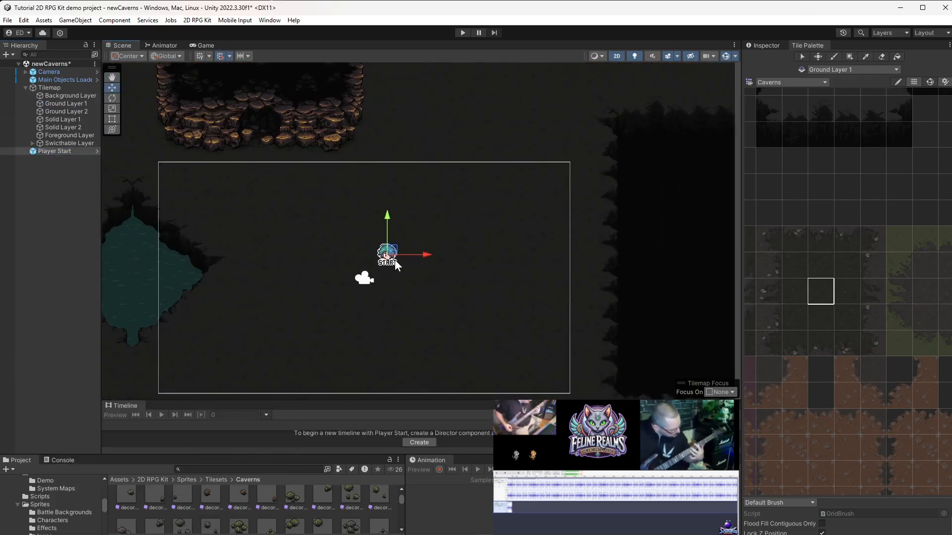
scroll(430, 289, "down", 3)
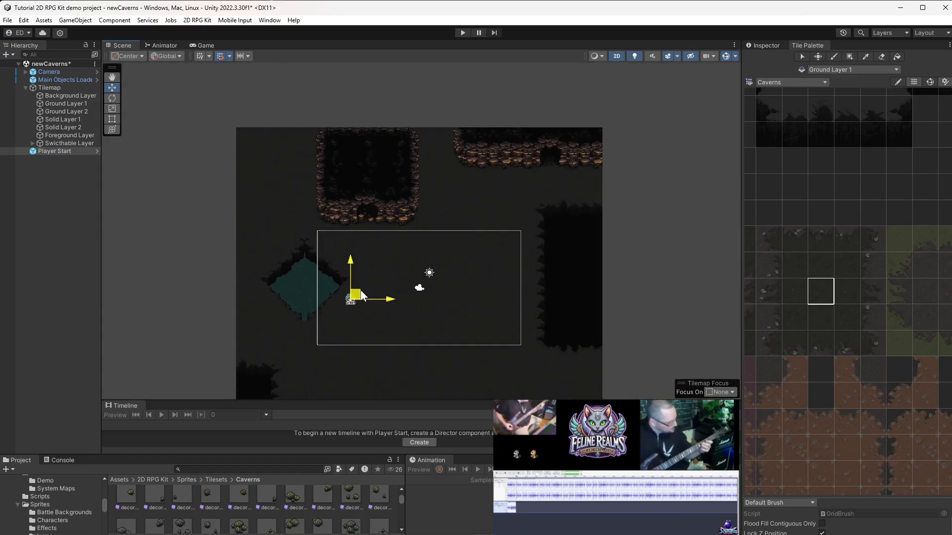
left_click_drag(361, 296, 315, 285)
scroll(332, 309, "up", 3)
scroll(361, 245, "down", 2)
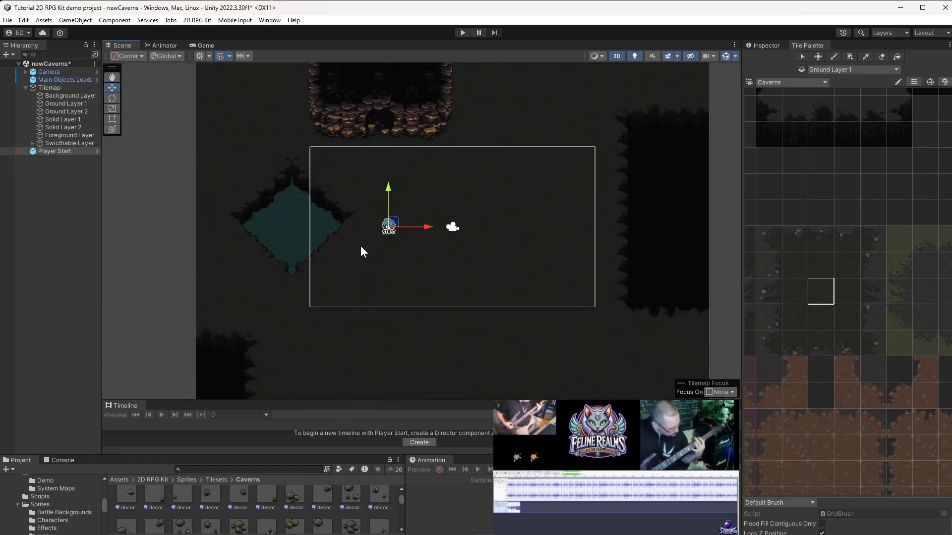
scroll(888, 343, "up", 3)
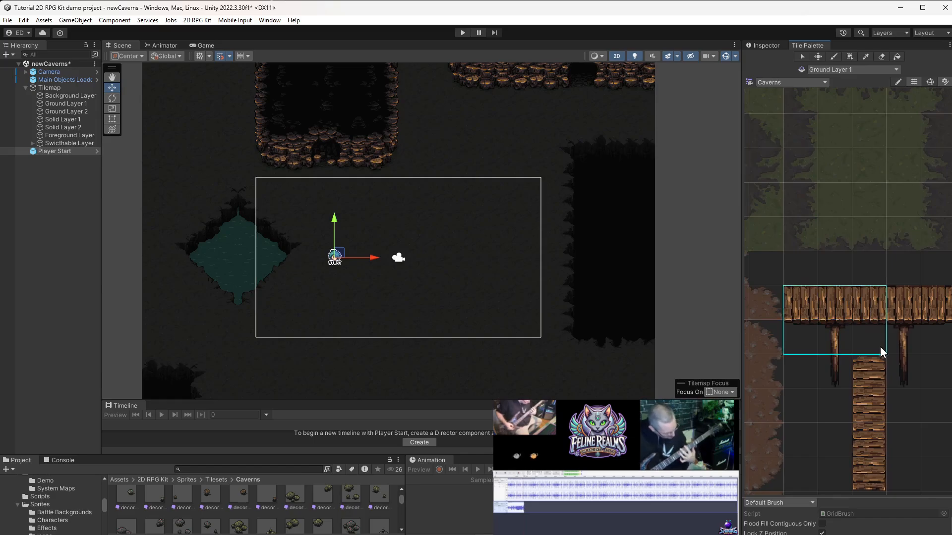
left_click(66, 111)
scroll(277, 251, "up", 2)
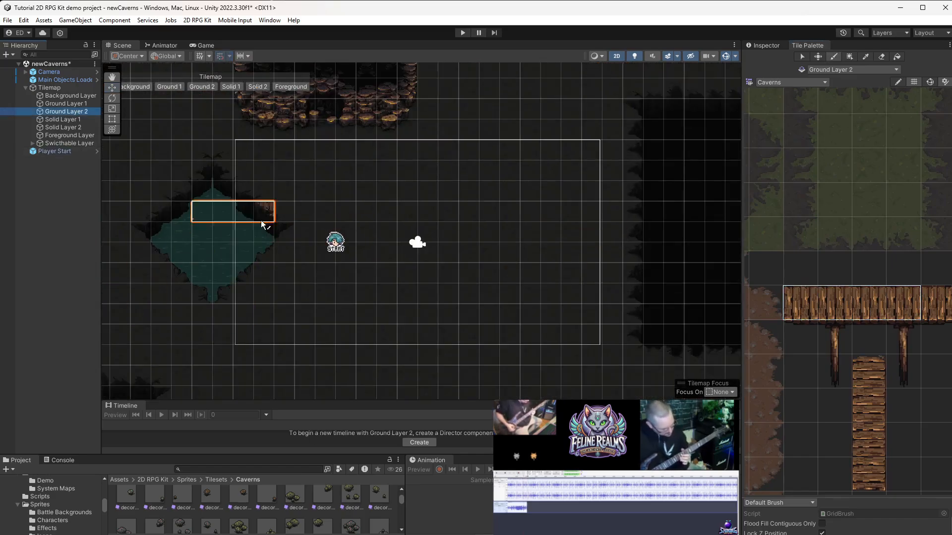
scroll(555, 247, "down", 2)
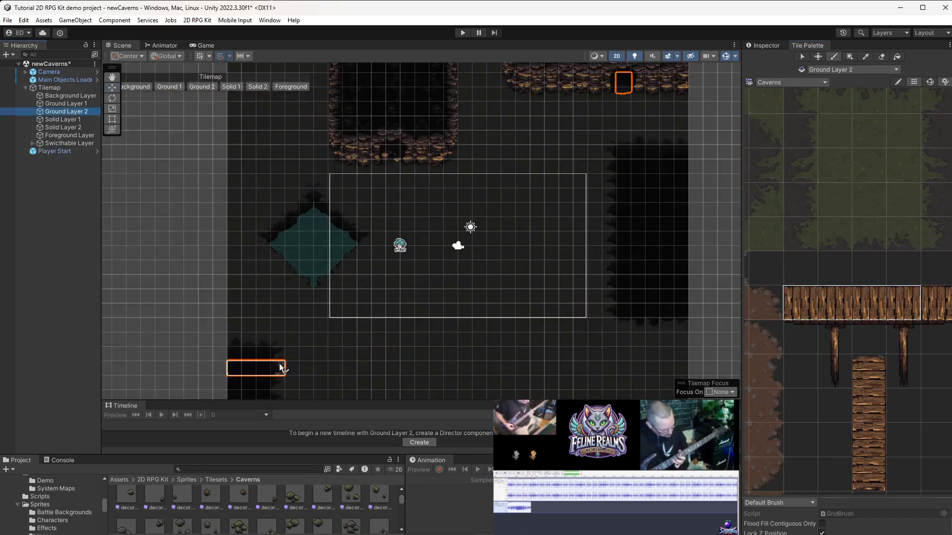
middle_click_drag(880, 377, 832, 429)
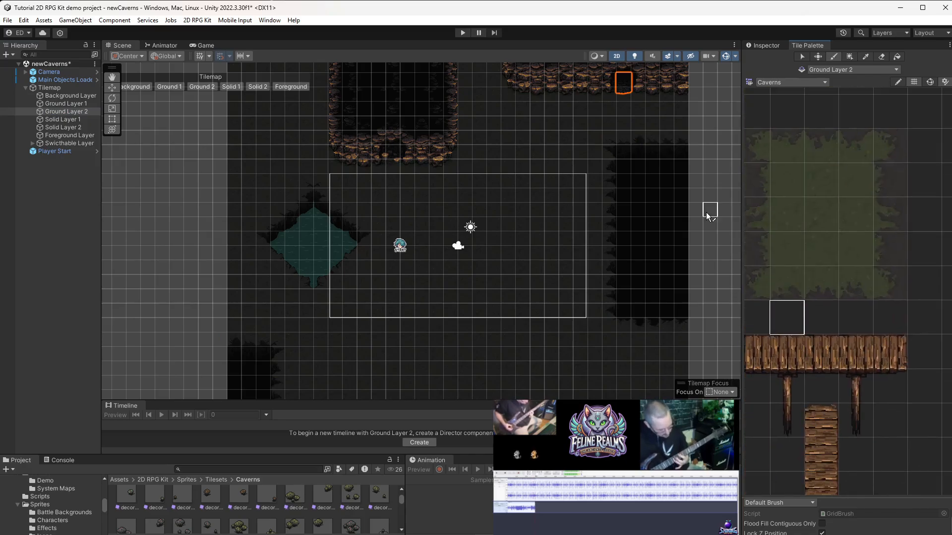
scroll(471, 252, "down", 2)
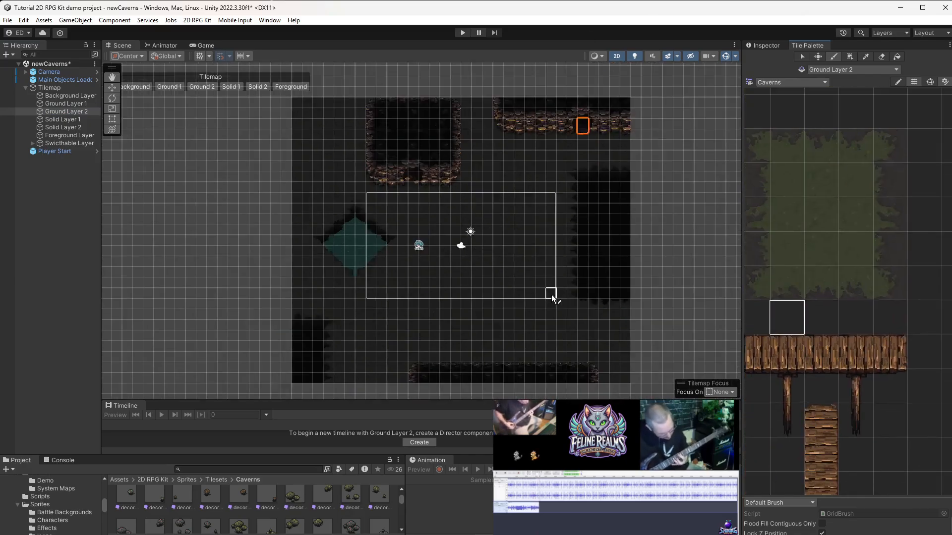
scroll(551, 295, "up", 1)
middle_click_drag(605, 337, 579, 295)
left_click(54, 198)
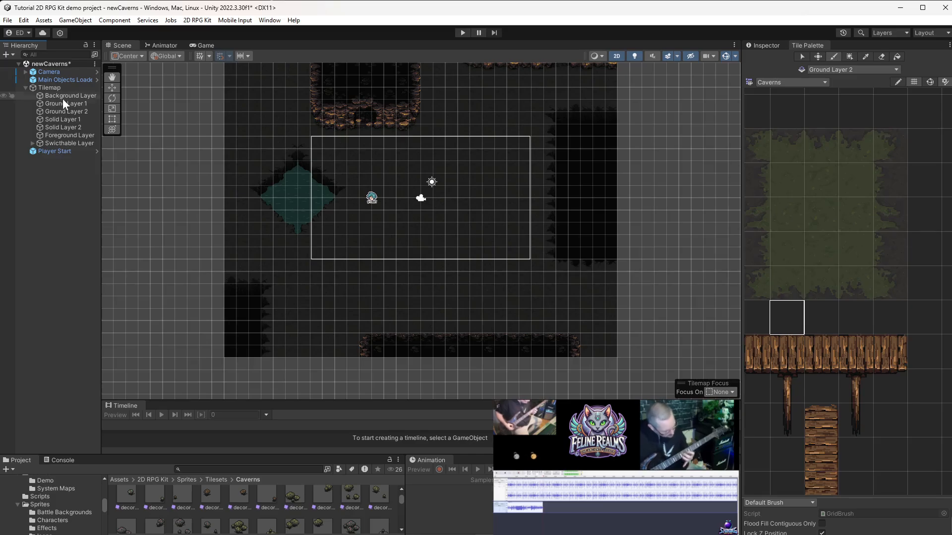
Step: Look through the rocks, crystals and pebble decorations in the Caverns palette
double_click(62, 119)
scroll(854, 354, "down", 3)
middle_click_drag(853, 354, 932, 99)
middle_click_drag(789, 351, 863, 309)
scroll(864, 309, "down", 3)
middle_click_drag(871, 259, 835, 298)
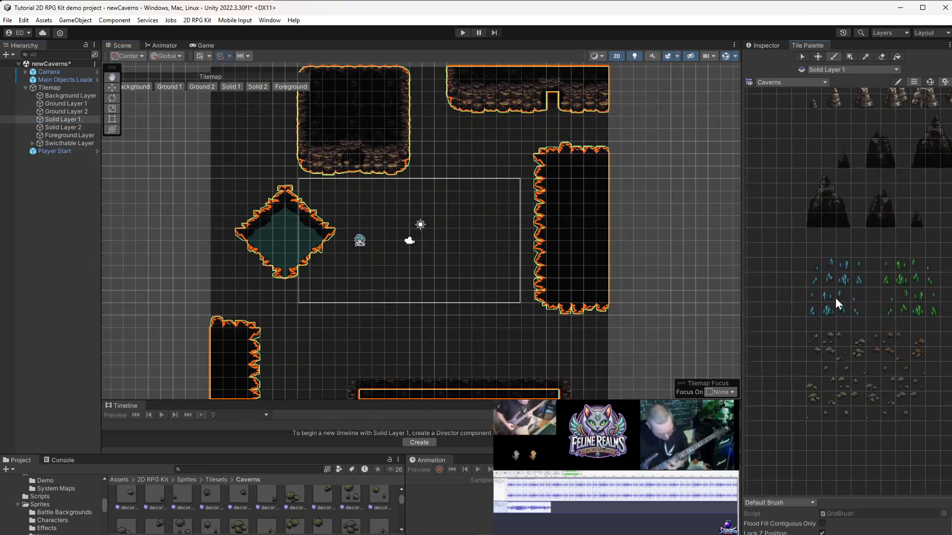
middle_click_drag(905, 117, 864, 259)
middle_click_drag(842, 129, 866, 364)
mouse_move(887, 107)
middle_mouse_down()
mouse_move(891, 362)
mouse_move(783, 421)
mouse_move(419, 303)
middle_mouse_up()
Step: Pick the 3x1 strip of pebbled ground-edge tiles and paint it along the bases of the two upper cliffs on Ground Layer 1
scroll(827, 319, "up", 6)
left_click_drag(879, 248, 819, 246)
left_click(62, 104)
scroll(417, 136, "up", 6)
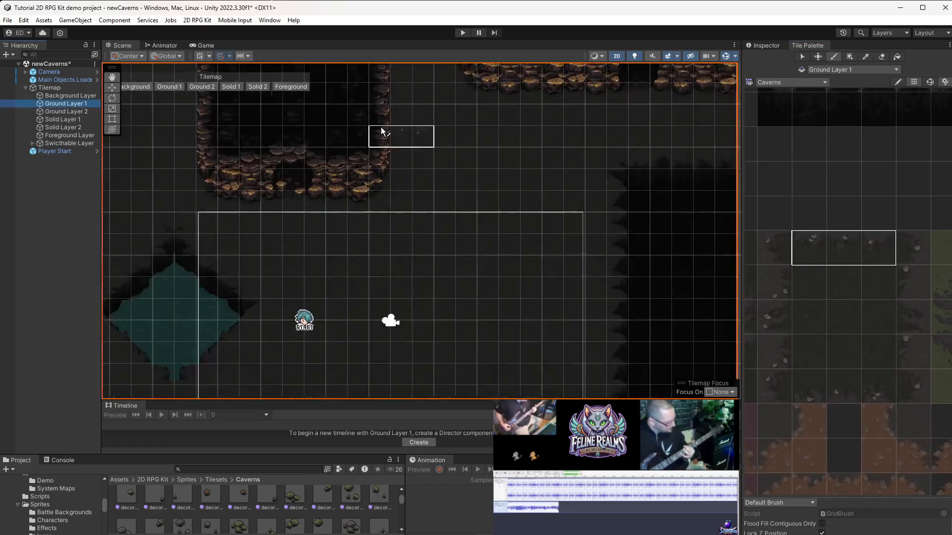
middle_click_drag(383, 132, 436, 208)
scroll(351, 291, "up", 3)
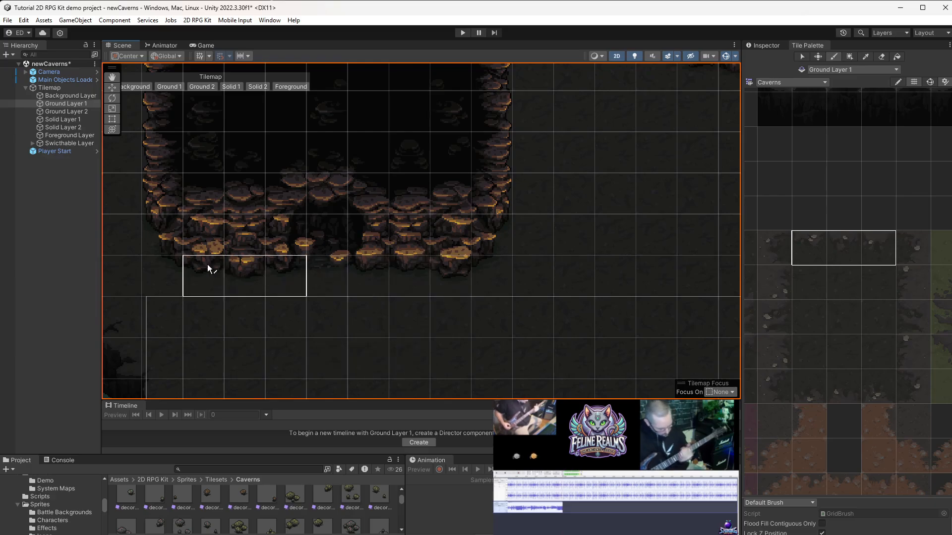
scroll(347, 289, "down", 8)
middle_click_drag(540, 199, 379, 246)
scroll(378, 245, "up", 6)
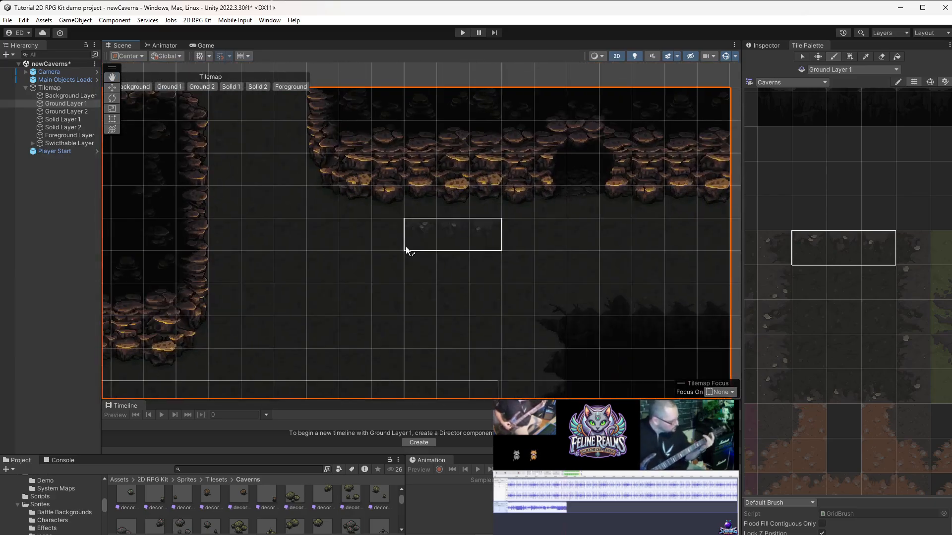
Step: Inspect the ground around the lower cliff strip and the teal pool
scroll(407, 251, "down", 9)
middle_click_drag(380, 357, 448, 67)
scroll(266, 305, "up", 7)
scroll(268, 303, "down", 5)
middle_click_drag(508, 179, 438, 222)
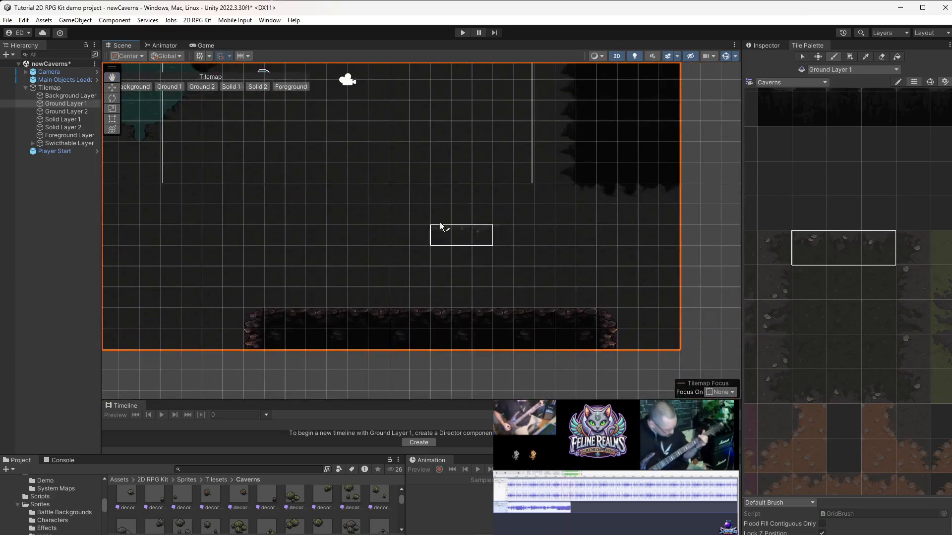
scroll(439, 222, "down", 4)
middle_click_drag(292, 112, 334, 203)
scroll(334, 202, "up", 3)
scroll(259, 168, "up", 6)
scroll(803, 362, "down", 5)
middle_click_drag(899, 448, 809, 281)
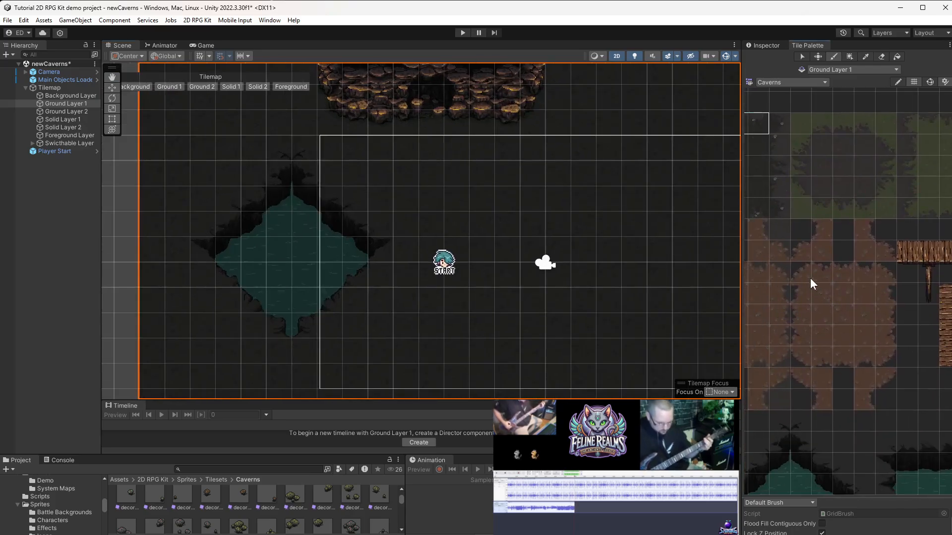
left_click_drag(802, 273, 885, 357)
left_click(66, 112)
scroll(501, 315, "up", 8)
scroll(533, 315, "down", 10)
middle_click_drag(593, 332, 475, 236)
scroll(876, 285, "down", 5)
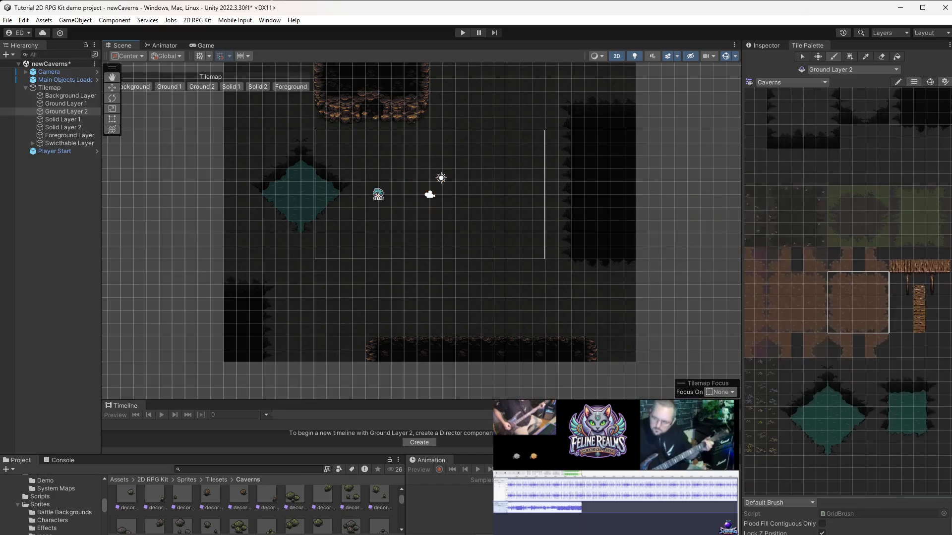
Step: Pick the 5x1 horizontal wooden bridge strip from the Caverns palette for painting on Ground Layer 2
middle_click_drag(876, 317, 793, 109)
scroll(867, 416, "up", 3)
middle_click_drag(867, 416, 842, 416)
middle_click_drag(773, 347, 817, 329)
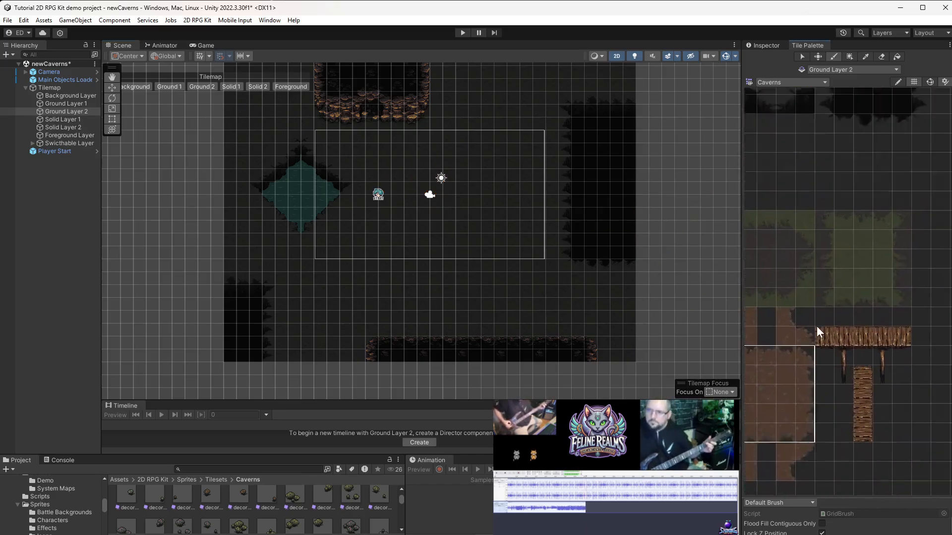
left_click_drag(820, 340, 941, 342)
left_click(66, 111)
scroll(389, 191, "up", 5)
scroll(485, 143, "down", 4)
middle_click_drag(489, 125, 404, 60)
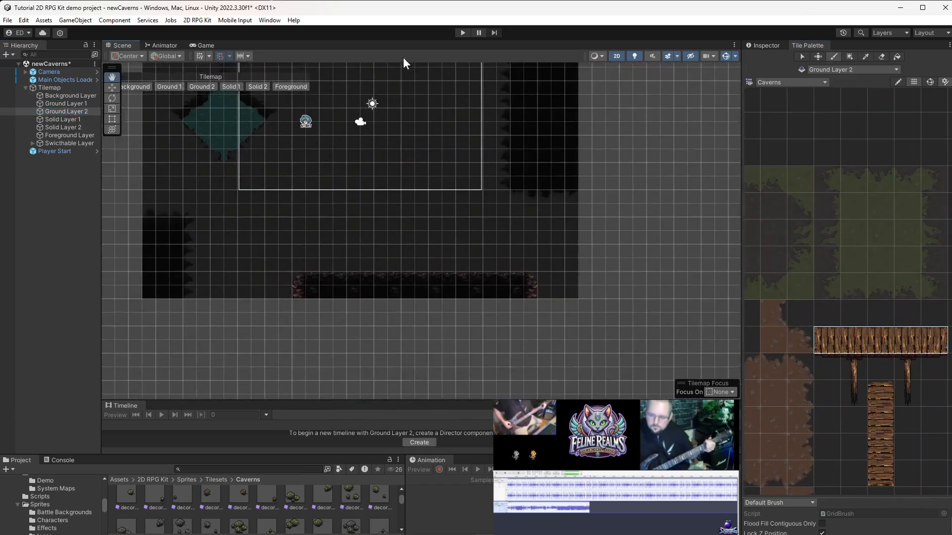
scroll(317, 200, "up", 4)
scroll(877, 409, "down", 3)
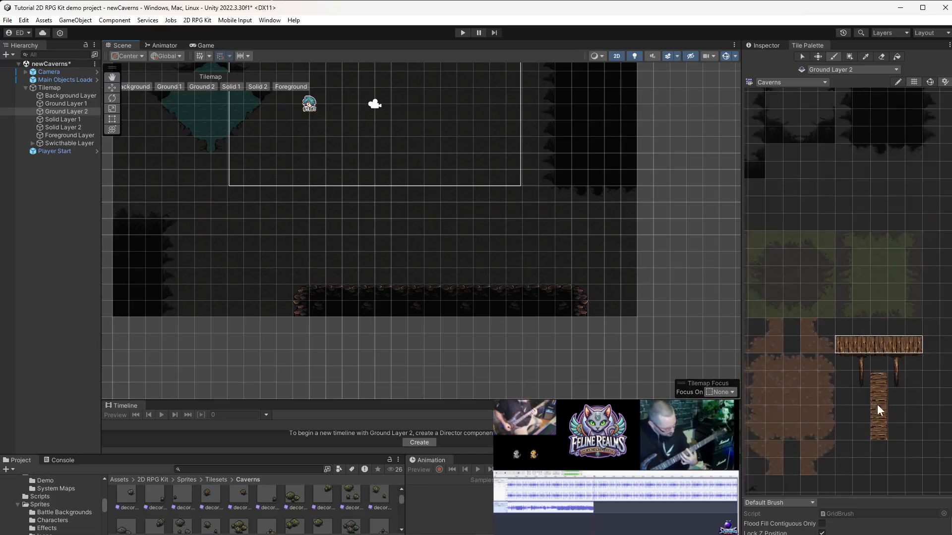
Step: Look through the ground patches and cliffs in the Caverns palette and examine the chasm at the map's east edge
middle_click_drag(878, 408, 941, 218)
mouse_move(813, 178)
middle_mouse_down()
mouse_move(931, 218)
mouse_move(939, 258)
middle_mouse_up()
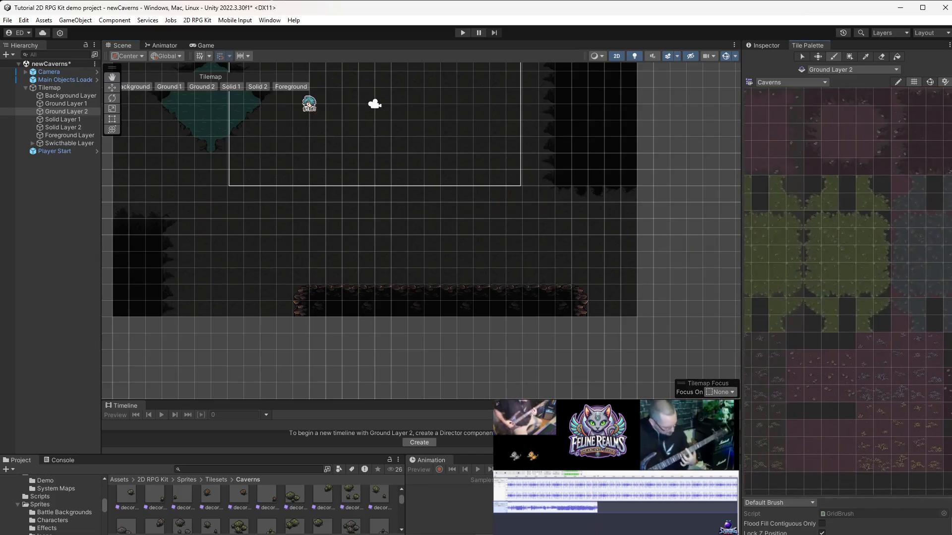
scroll(772, 272, "down", 3)
middle_click_drag(771, 272, 847, 468)
mouse_move(532, 171)
middle_mouse_down()
mouse_move(597, 357)
mouse_move(579, 288)
middle_mouse_up()
scroll(597, 358, "down", 4)
scroll(581, 293, "up", 1)
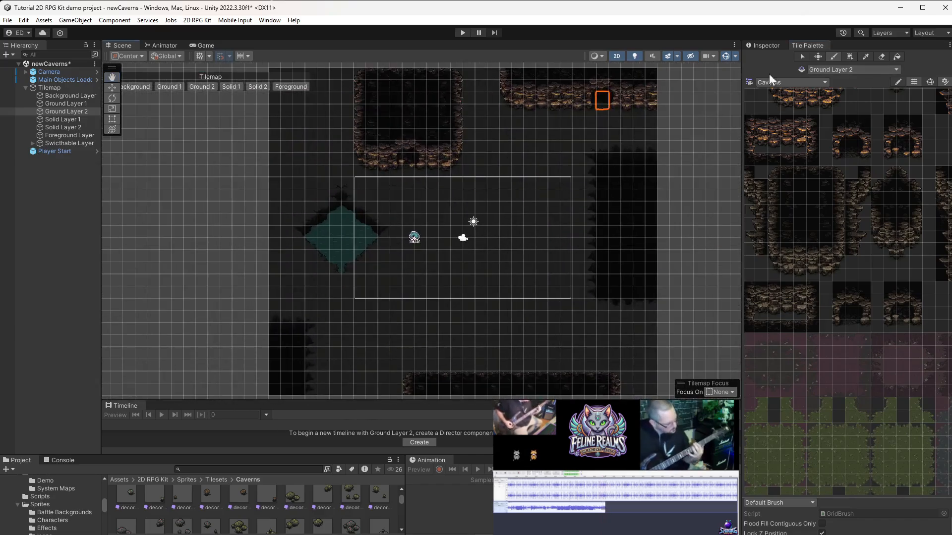
scroll(848, 296, "down", 2)
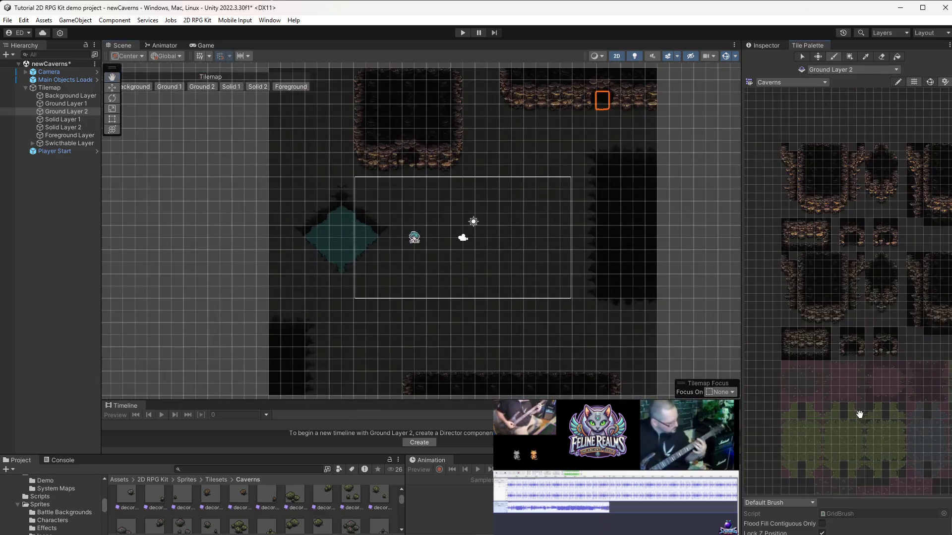
middle_click_drag(849, 296, 860, 413)
middle_click_drag(687, 234, 570, 250)
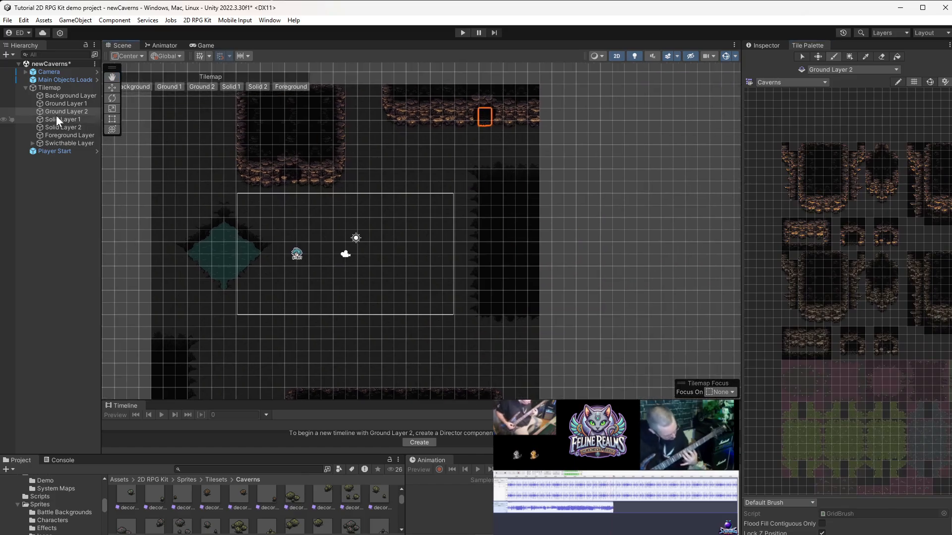
mouse_move(455, 347)
middle_mouse_down()
mouse_move(373, 342)
mouse_move(376, 350)
middle_mouse_up()
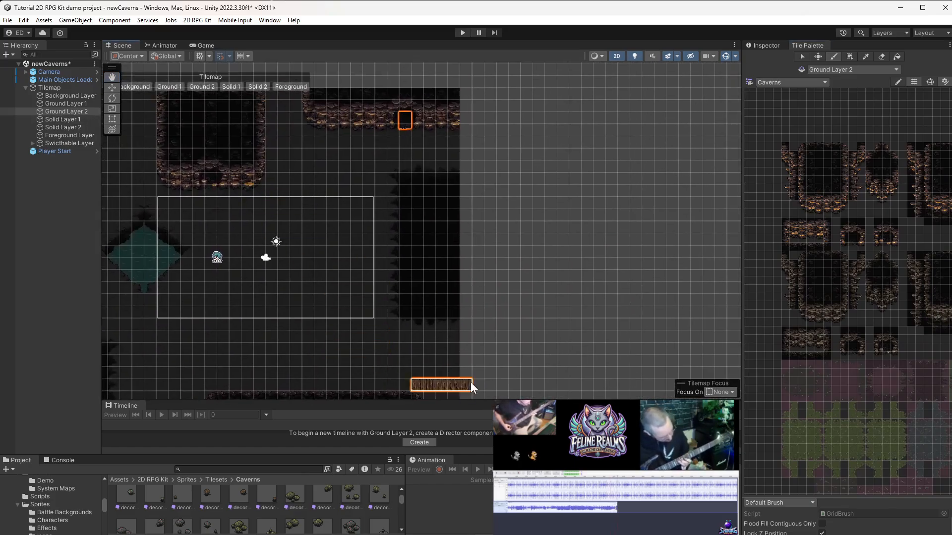
Step: Clear one row of tiles across the eastern chasm, including its edge tile, on Solid Layer 1
left_click(62, 120)
scroll(518, 246, "up", 6)
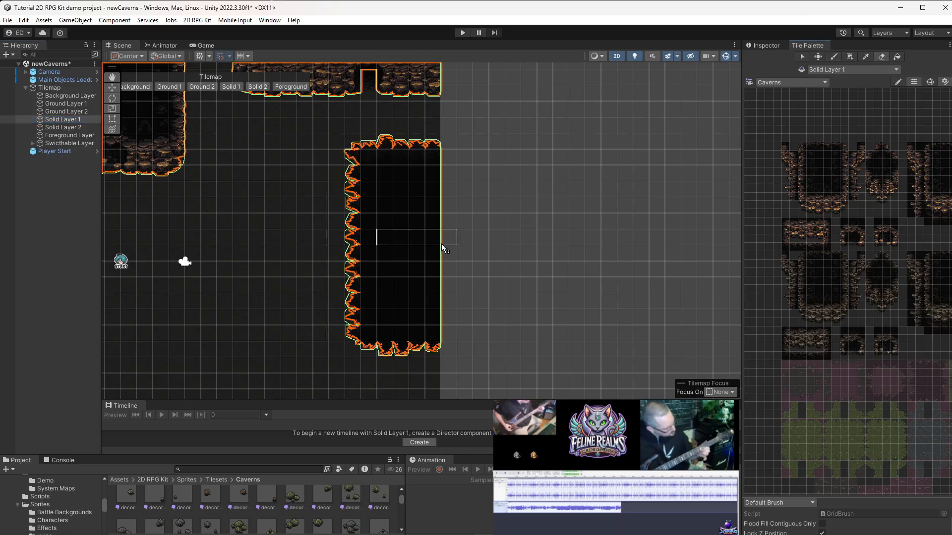
left_click(432, 212)
scroll(435, 210, "up", 8)
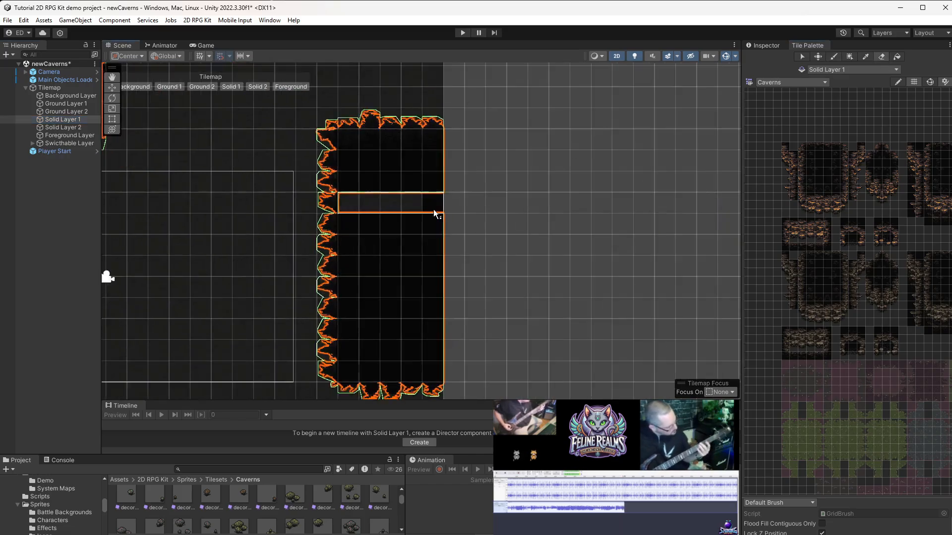
scroll(435, 147, "down", 2)
scroll(813, 241, "down", 2)
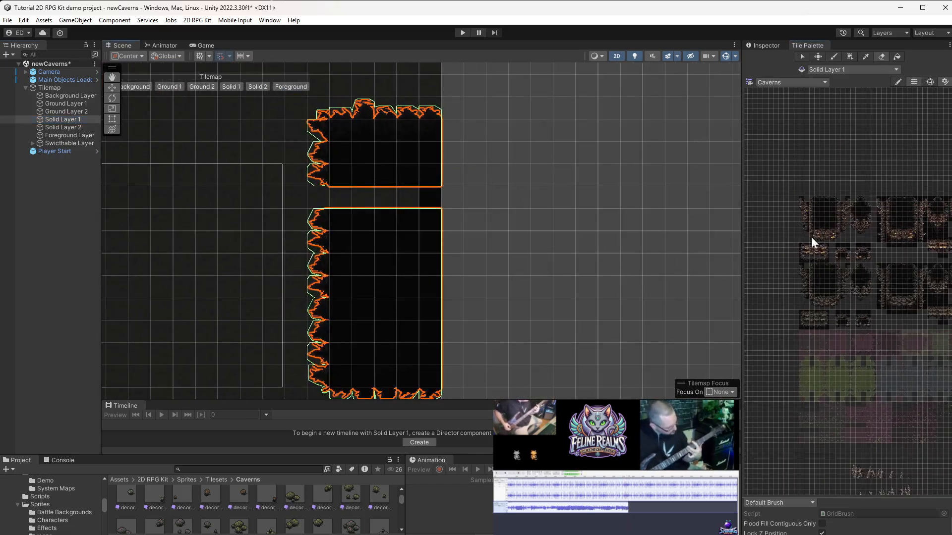
Step: Paint the 5x1 horizontal wooden bridge strip across the cleared chasm row on Ground Layer 2
left_click(69, 112)
middle_click_drag(897, 283, 686, 282)
scroll(793, 268, "up", 6)
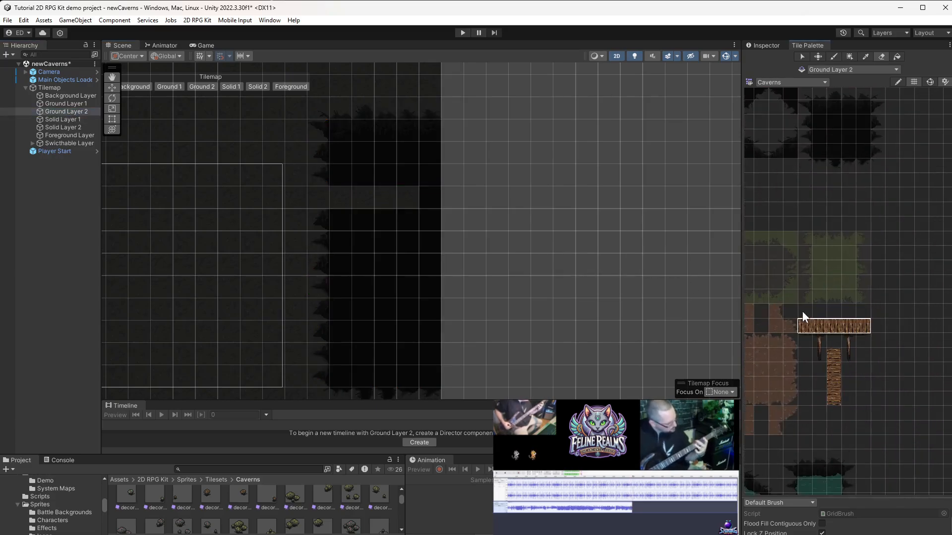
left_click_drag(804, 325, 863, 327)
left_click(424, 200)
scroll(293, 151, "up", 10)
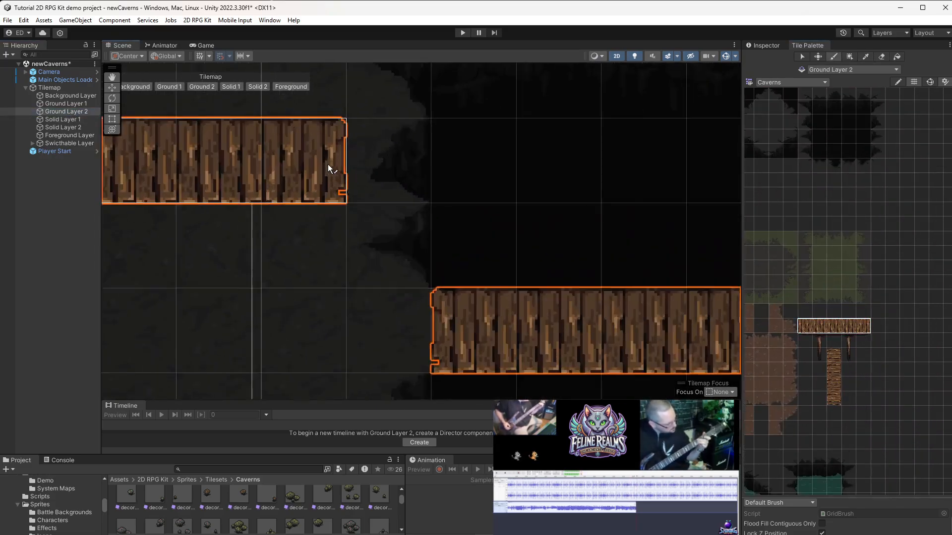
scroll(337, 173, "down", 4)
left_click(113, 90)
left_click(372, 320)
Step: Paint the left-end underside tile directly beneath the start of the bridge on Solid Layer 2
scroll(372, 319, "up", 3)
scroll(800, 338, "up", 8)
left_click(798, 339)
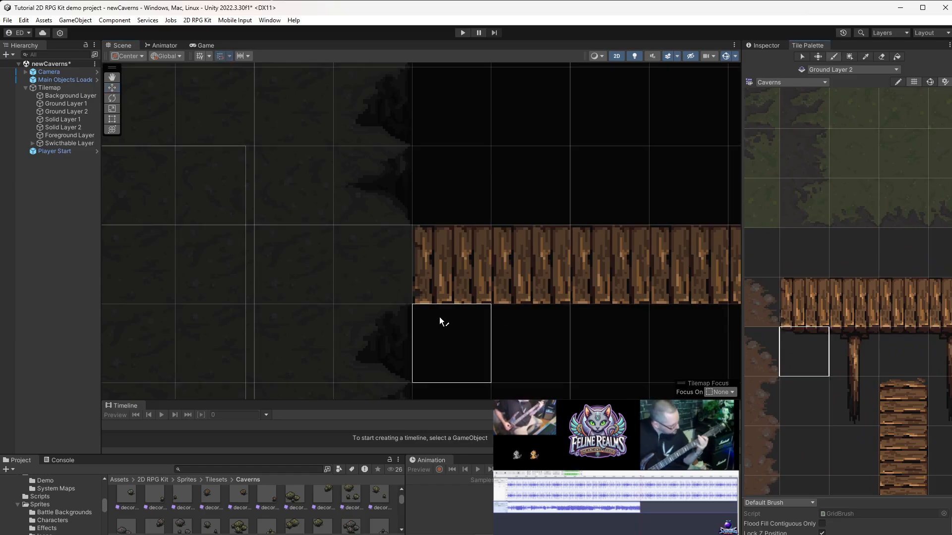
left_click(63, 119)
left_click(60, 129)
left_click(433, 343)
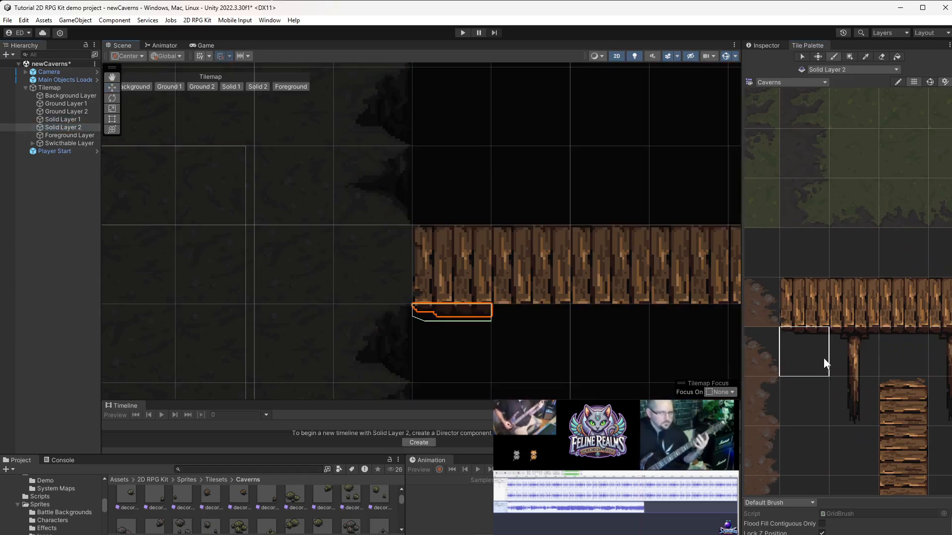
Step: Paint the bridge's first support post, with its lower part, and the adjoining middle beam on Solid Layer 2
left_click(845, 357)
left_click(534, 350)
middle_click_drag(583, 355, 529, 245)
left_click(848, 396)
left_click(478, 316)
middle_click_drag(478, 308, 412, 383)
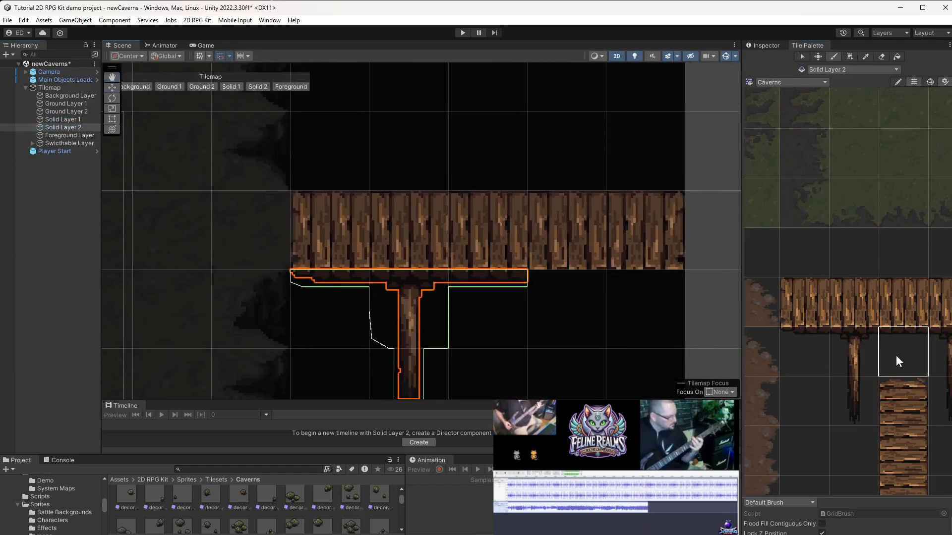
Step: Paint the second support post with its lower part and the right-end underside tile on Solid Layer 2
middle_click_drag(896, 355, 747, 341)
left_click(803, 338)
left_click(567, 310)
left_click(793, 384)
middle_click_drag(560, 377, 555, 268)
left_click(560, 280)
left_click(852, 338)
left_click(639, 201)
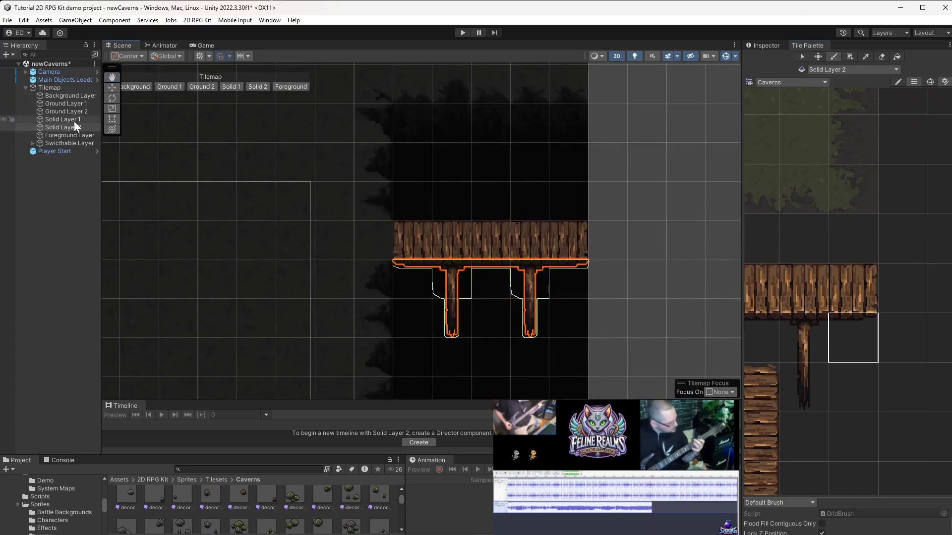
Step: Check which tiles around the bridge belong to the background, ground and solid layers
left_click(71, 97)
left_click(65, 112)
left_click(76, 126)
left_click(76, 120)
left_click(112, 88)
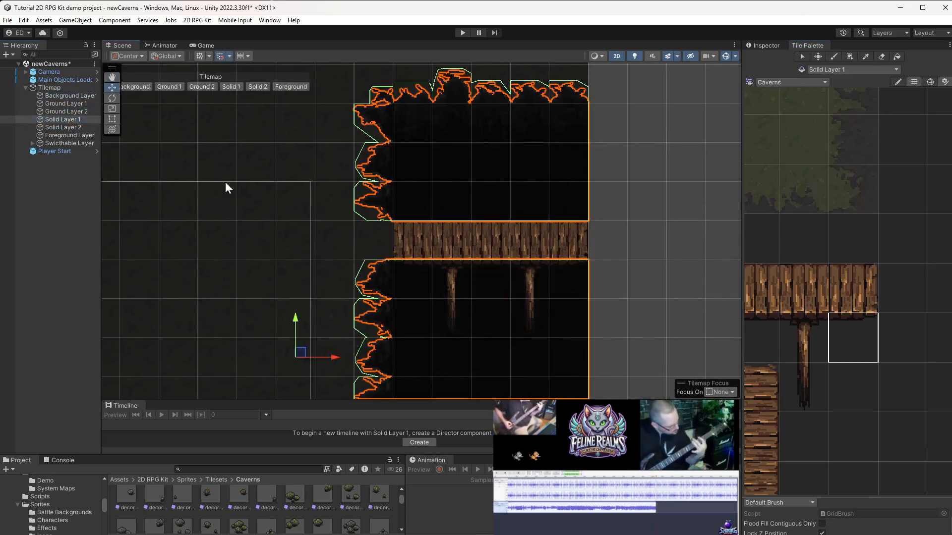
Step: Inspect the map without the layer outlines, from the bridge past the lower cliff strip to the southwest chasm
left_click(225, 183)
scroll(246, 212, "down", 10)
middle_click_drag(263, 256, 454, 281)
scroll(538, 324, "up", 7)
middle_click_drag(538, 324, 618, 97)
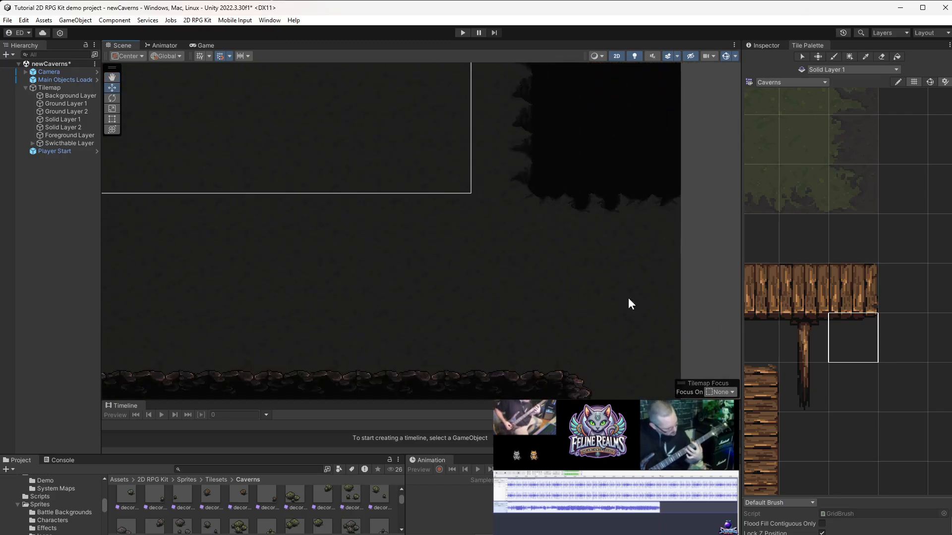
middle_click_drag(623, 339, 128, 281)
scroll(389, 259, "down", 7)
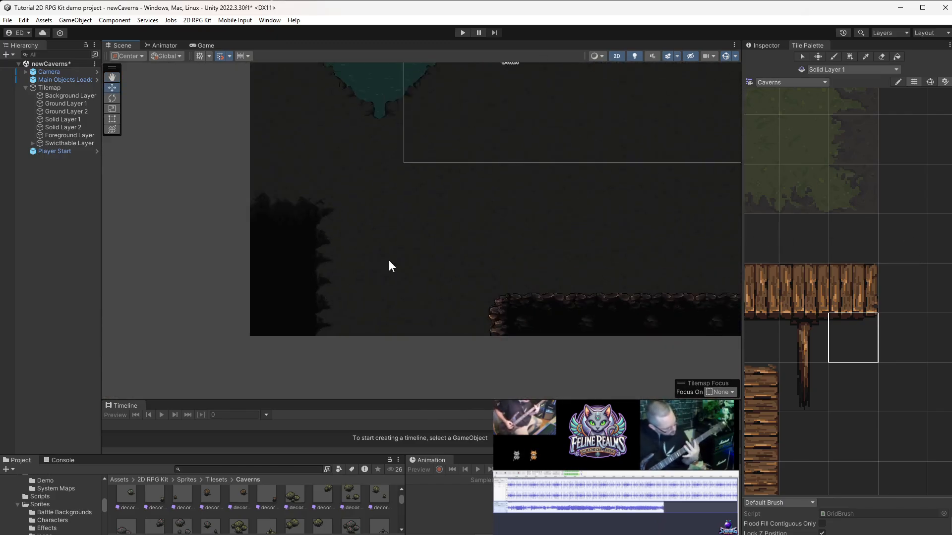
scroll(388, 260, "down", 5)
middle_click_drag(383, 187, 448, 216)
scroll(441, 253, "up", 7)
middle_click_drag(471, 324, 376, 247)
scroll(852, 267, "down", 15)
Step: Pick the 2x2 inner-corner block of diagonal chasm edge tiles from the Caverns palette
middle_click_drag(851, 267, 900, 469)
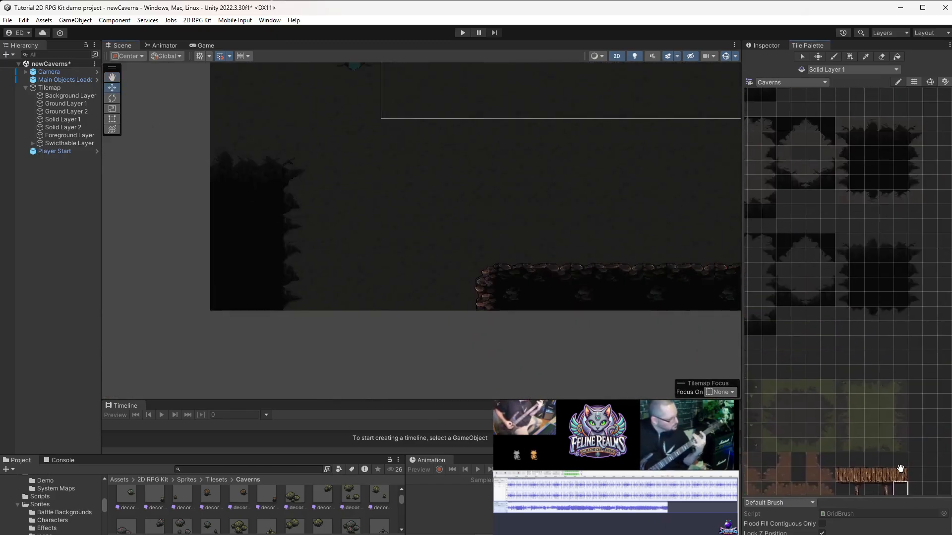
middle_click_drag(898, 200, 881, 245)
scroll(862, 285, "down", 1)
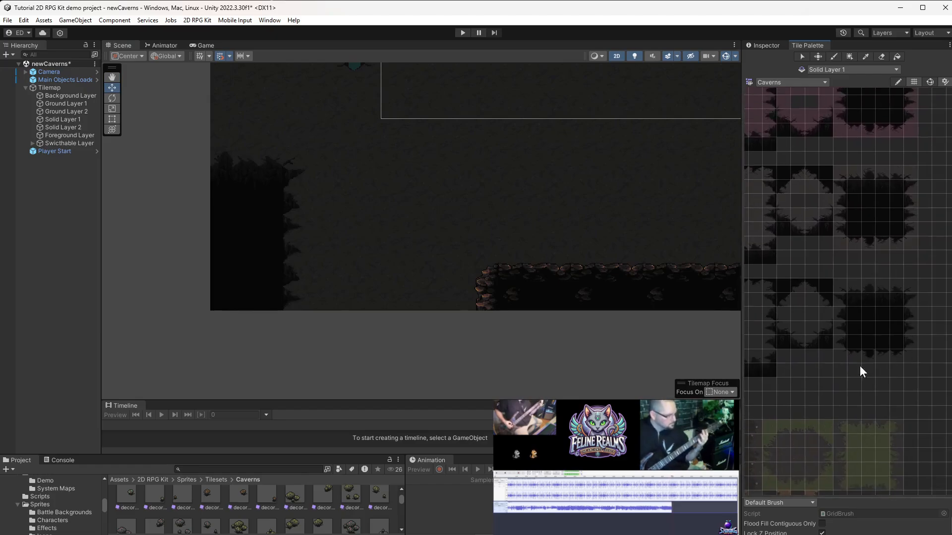
scroll(914, 331, "up", 3)
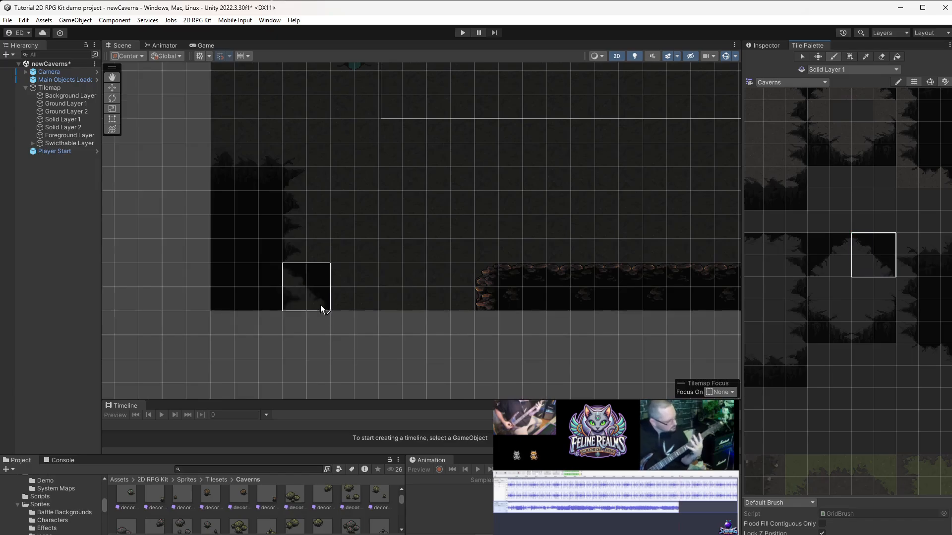
scroll(322, 310, "up", 3)
scroll(876, 317, "down", 3)
left_click(850, 313)
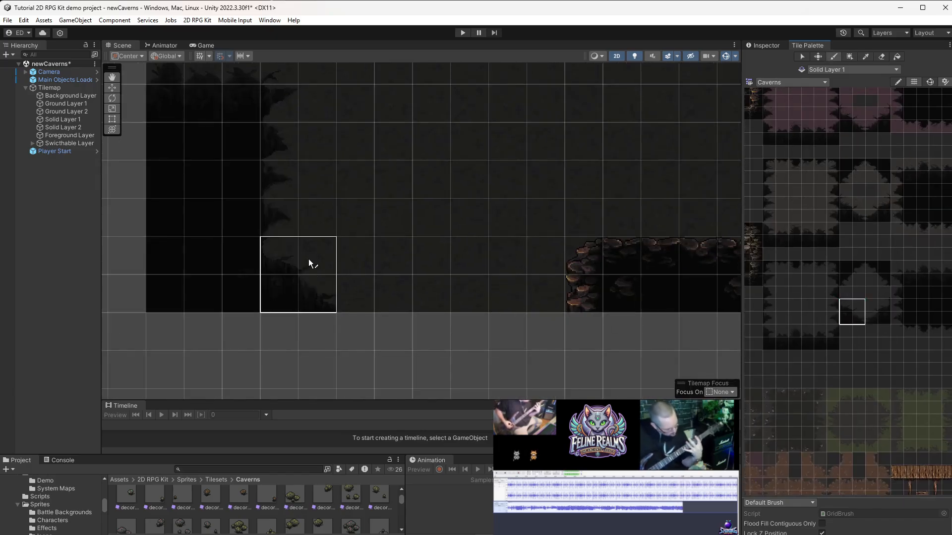
Step: Paint the 2x2 corner block twice in a descending diagonal to widen the base of the southwest chasm on Solid Layer 1
scroll(315, 259, "up", 5)
key("ctrl+z")
scroll(305, 278, "down", 6)
scroll(319, 221, "up", 6)
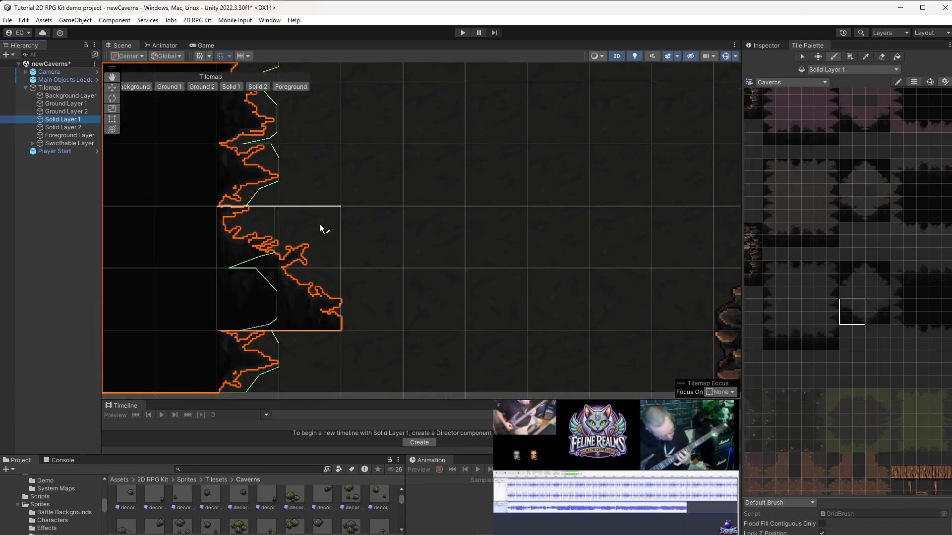
left_click(319, 224)
scroll(442, 263, "down", 2)
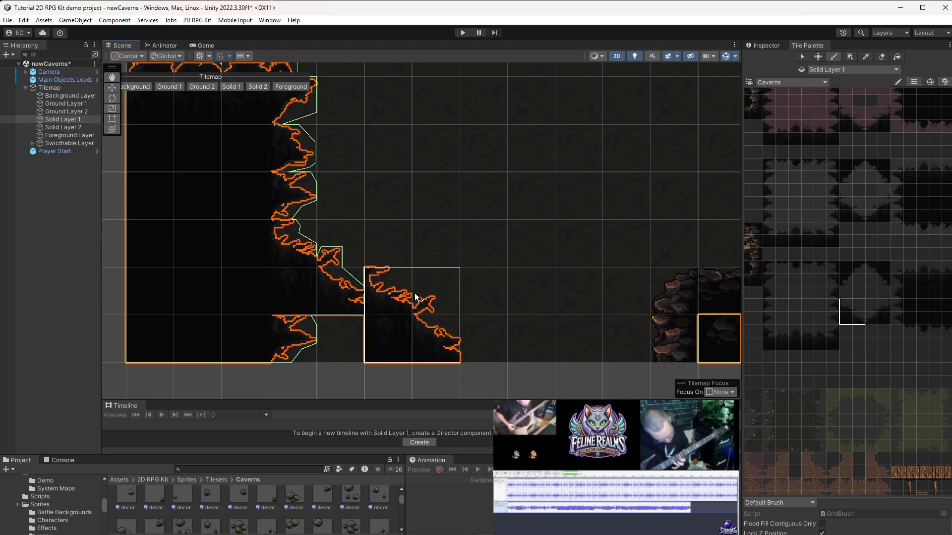
left_click(385, 283)
Step: Fill the gap behind the new diagonal edge with the solid black chasm tile on Solid Layer 1
scroll(878, 322, "up", 3)
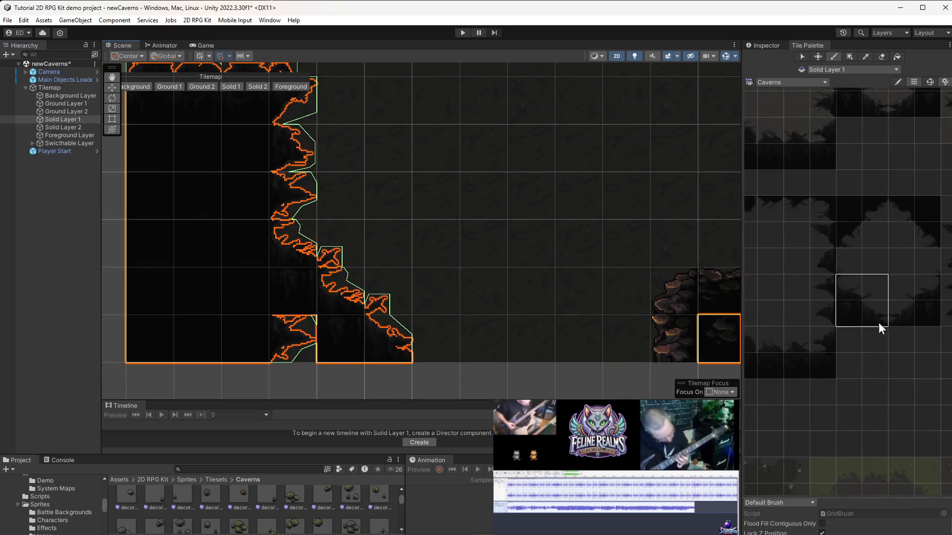
middle_click_drag(878, 322, 715, 345)
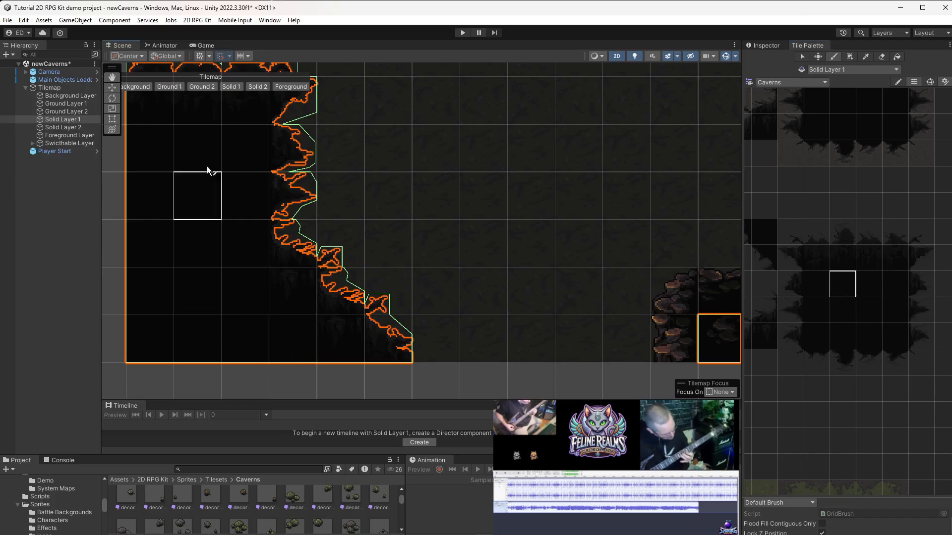
left_click(489, 329)
scroll(493, 332, "up", 4)
left_click(68, 125)
left_click(69, 120)
scroll(225, 231, "down", 7)
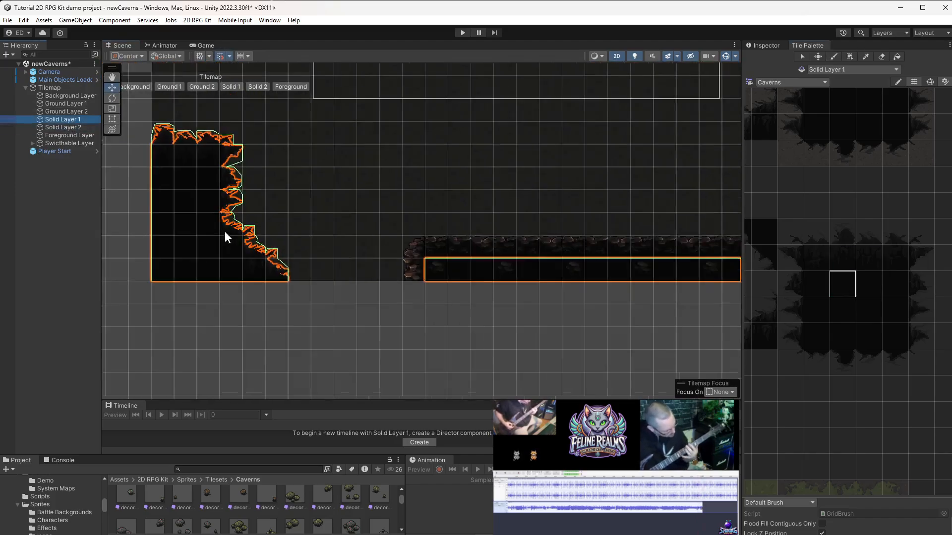
Step: Clear the westernmost column of the southwest chasm and a two-tile row near its base on Solid Layer 1
middle_click_drag(224, 230, 335, 285)
scroll(281, 178, "up", 3)
scroll(281, 177, "up", 2)
middle_click_drag(281, 178, 268, 224)
left_click_drag(293, 233, 281, 357)
middle_click_drag(281, 357, 298, 233)
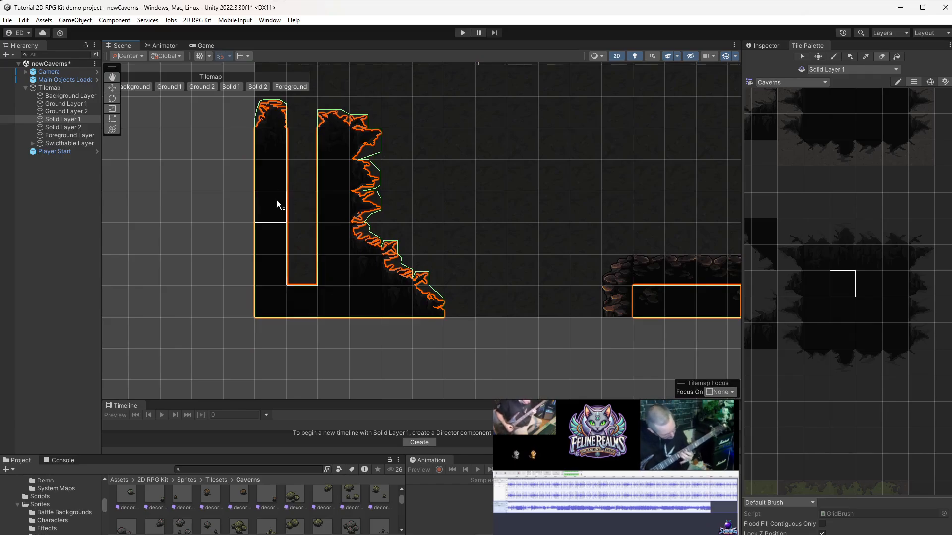
key("ctrl+z")
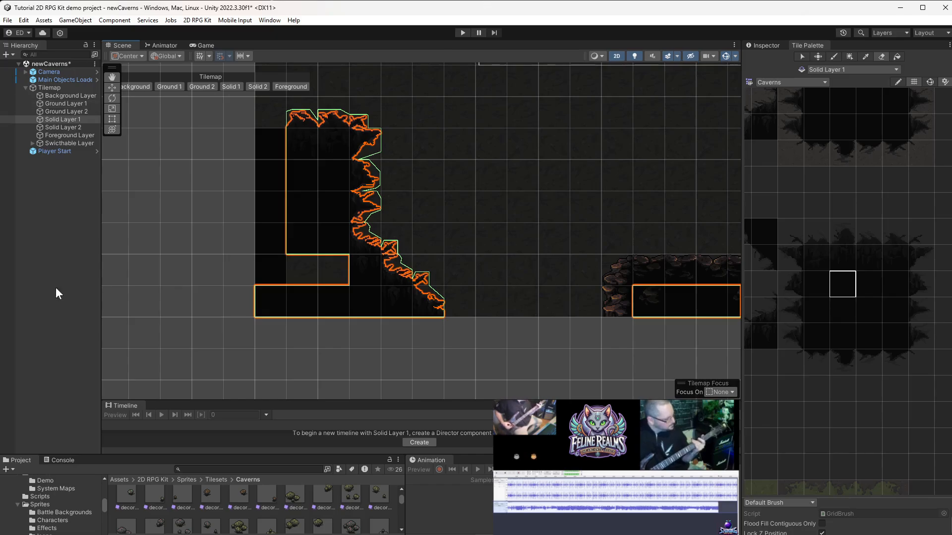
Step: Paint a three-tile vertical wooden bridge down the west edge of the southwest chasm on Ground Layer 2
left_click(82, 113)
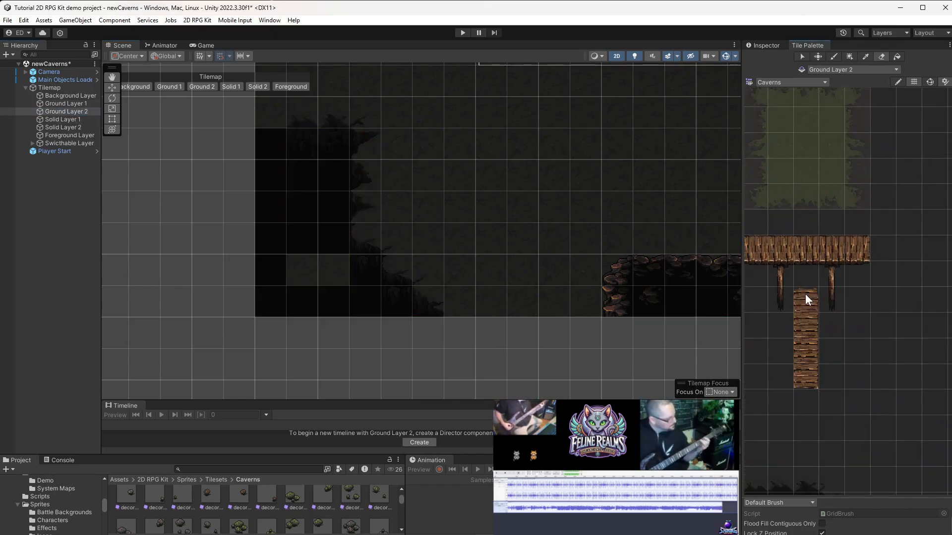
scroll(275, 243, "up", 2)
left_click(263, 221)
scroll(304, 329, "up", 2)
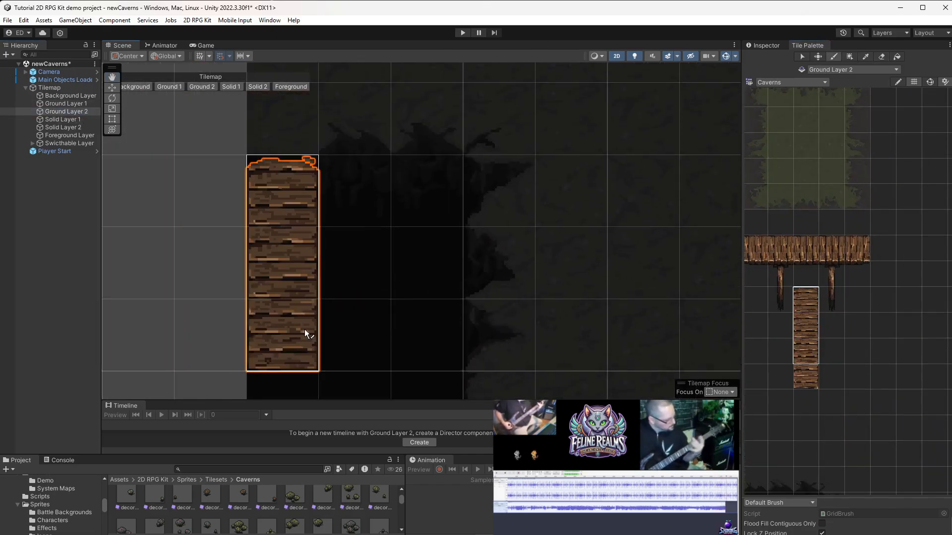
Step: Paint one chasm top-edge tile directly above the vertical bridge's upper end on Ground Layer 2
left_click(66, 104)
scroll(827, 302, "up", 2)
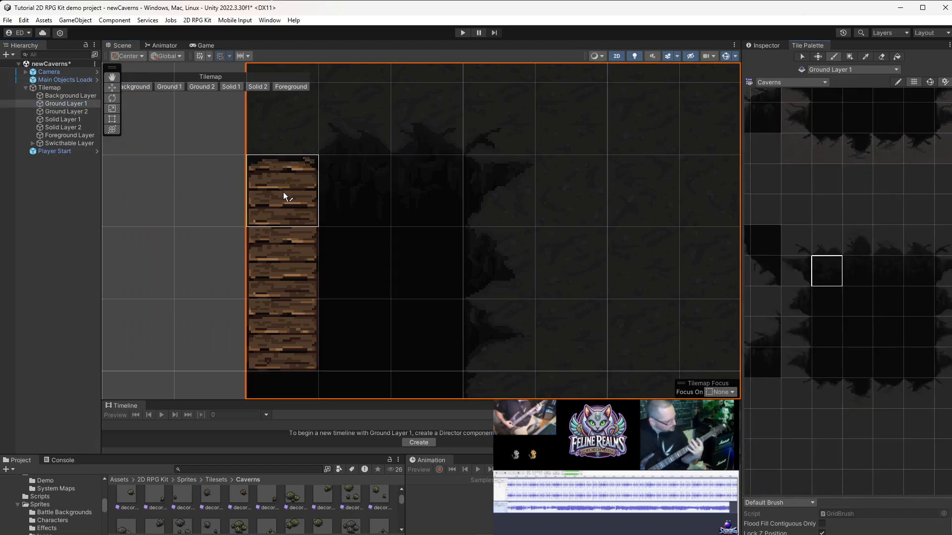
left_click(831, 246)
left_click(201, 86)
left_click(302, 124)
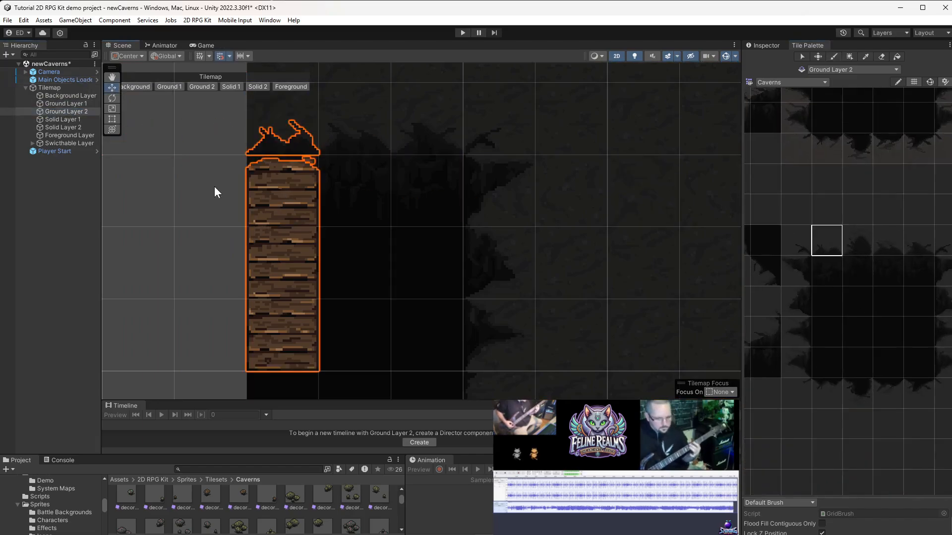
left_click(214, 187)
Step: Extend the vertical bridge southward to five tiles on Ground Layer 2, using the three-tile block of planks below its end piece
scroll(386, 147, "up", 5)
left_click(65, 104)
left_click(67, 112)
left_click(68, 120)
left_click(69, 128)
left_click(67, 111)
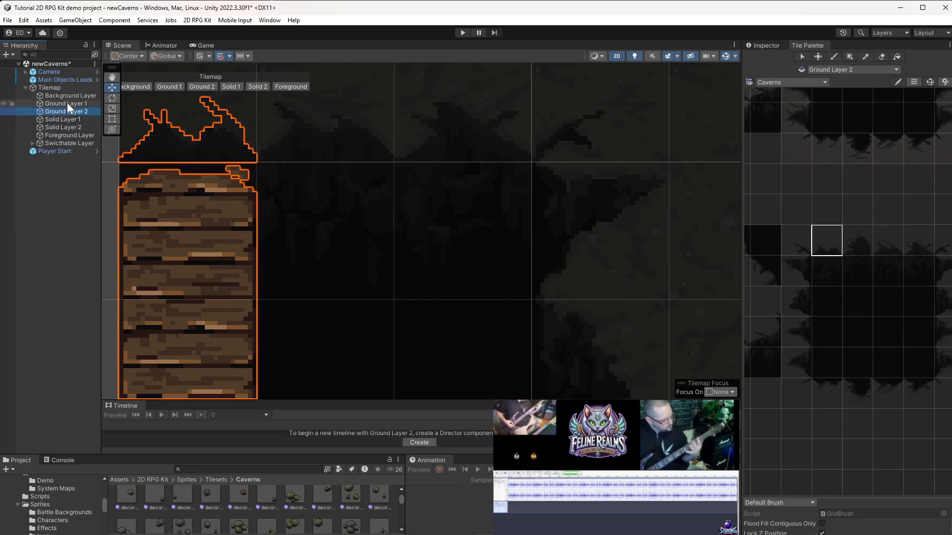
scroll(595, 248, "down", 5)
middle_click_drag(681, 306, 526, 187)
scroll(526, 188, "down", 3)
scroll(875, 277, "down", 3)
middle_click_drag(843, 441, 778, 164)
scroll(763, 248, "up", 3)
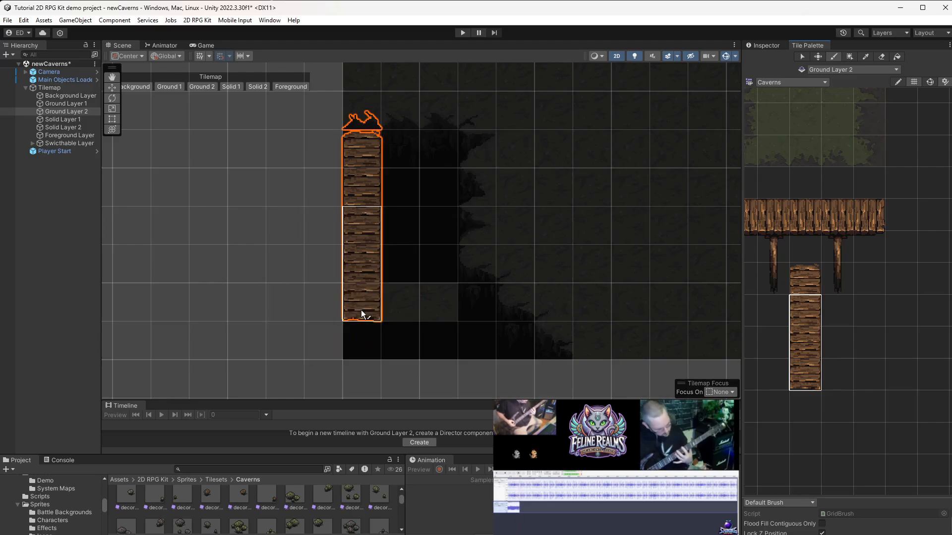
Step: Paint a two-tile horizontal bridge running east from the lower end of the vertical bridge on Ground Layer 2
left_click(545, 348)
scroll(359, 342, "up", 5)
left_click(186, 234)
scroll(242, 218, "down", 5)
middle_click_drag(796, 272, 885, 325)
left_click_drag(830, 269, 859, 280)
left_click(66, 111)
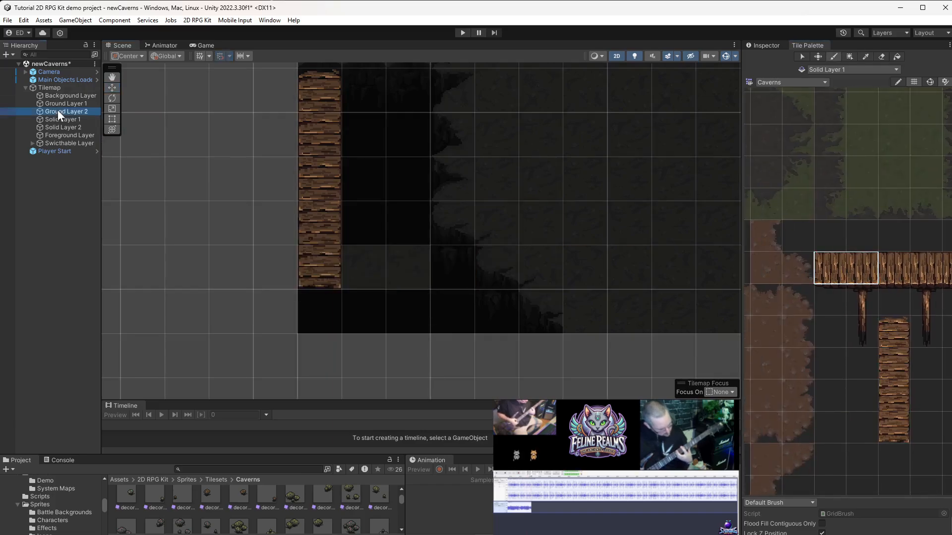
Step: Paint the two-tile underside with its support post beneath the horizontal bridge on Solid Layer 2
left_click(853, 317)
left_click(62, 120)
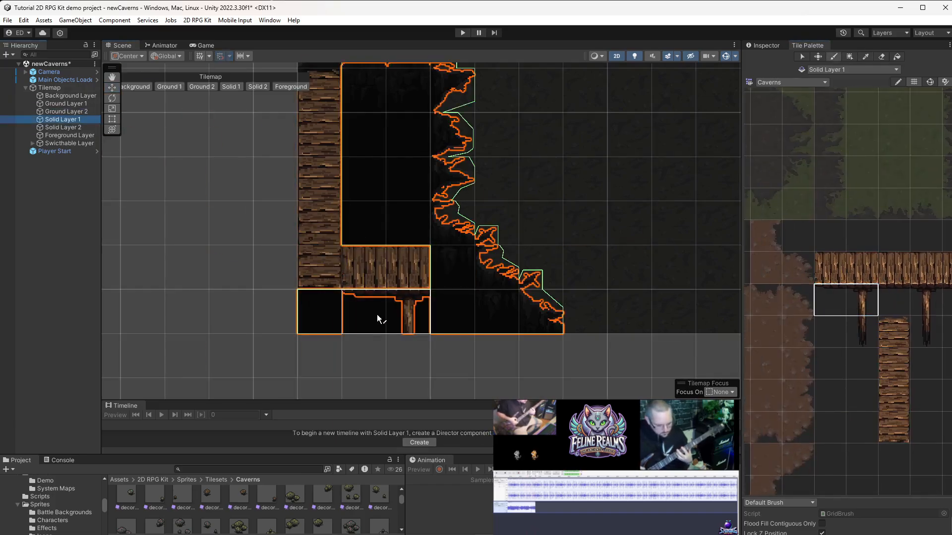
left_click(63, 127)
middle_click_drag(913, 334, 888, 269)
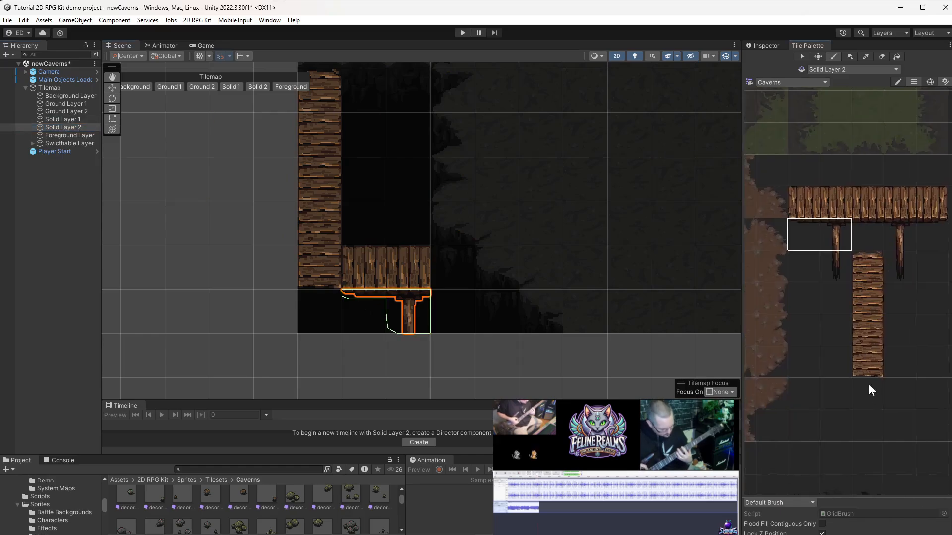
Step: Extend the vertical bridge to the map's south edge on Ground Layer 2 and clear the black tile beneath it on Solid Layer 1
left_click_drag(868, 333, 868, 364)
left_click(69, 111)
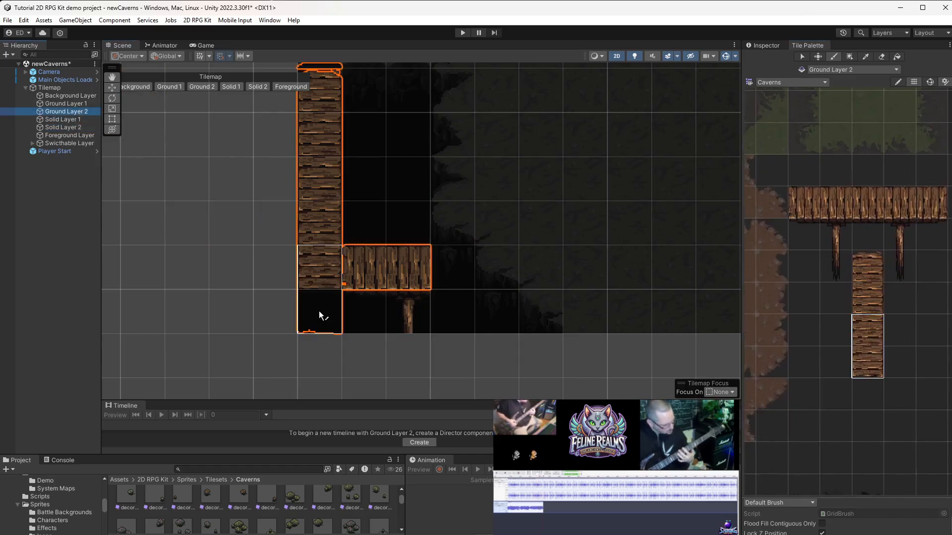
left_click(63, 120)
left_click(922, 337)
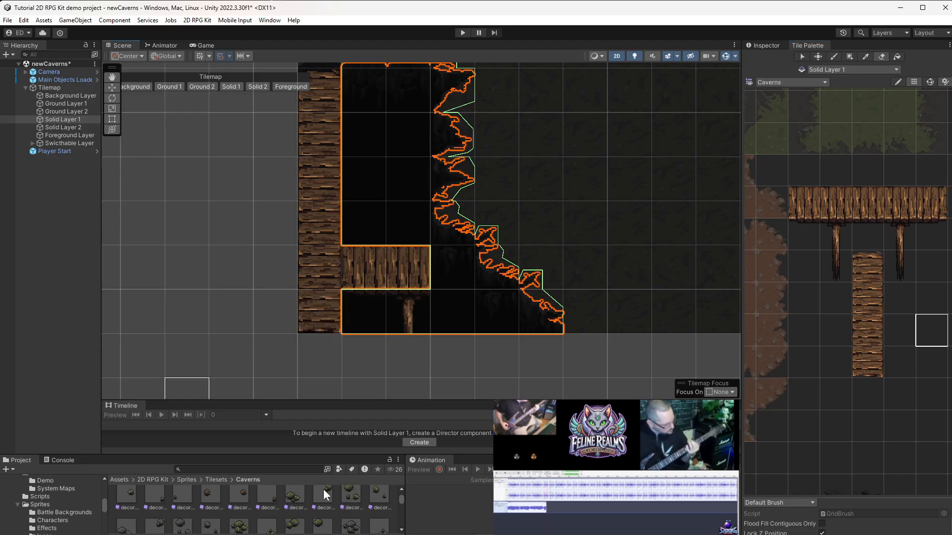
Step: Look over the southwest bridges on the ground layers and the southern part of the map
left_click(75, 110)
scroll(436, 223, "down", 2)
middle_click_drag(436, 223, 342, 283)
left_click(74, 104)
left_click(113, 89)
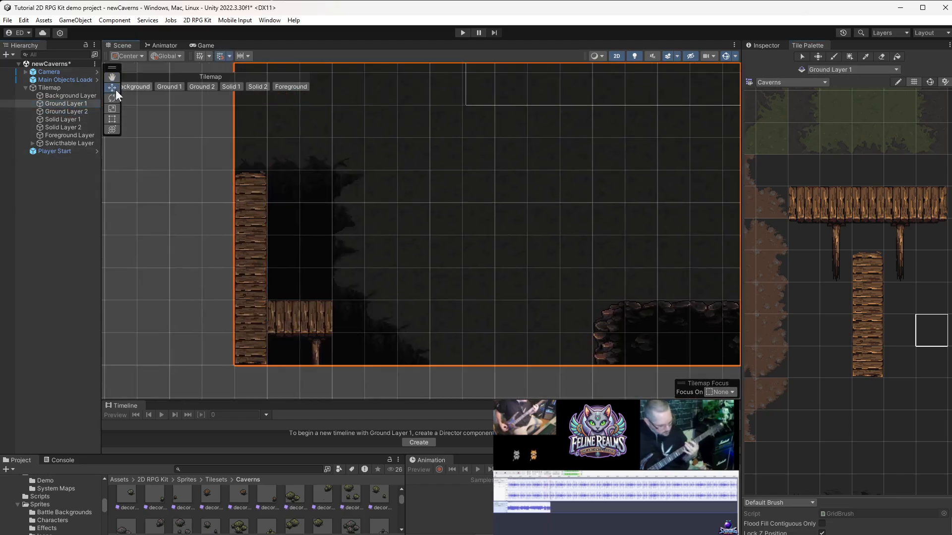
left_click(173, 149)
scroll(619, 223, "down", 4)
middle_click_drag(619, 223, 441, 219)
scroll(436, 285, "down", 5)
scroll(436, 267, "up", 5)
scroll(441, 219, "up", 4)
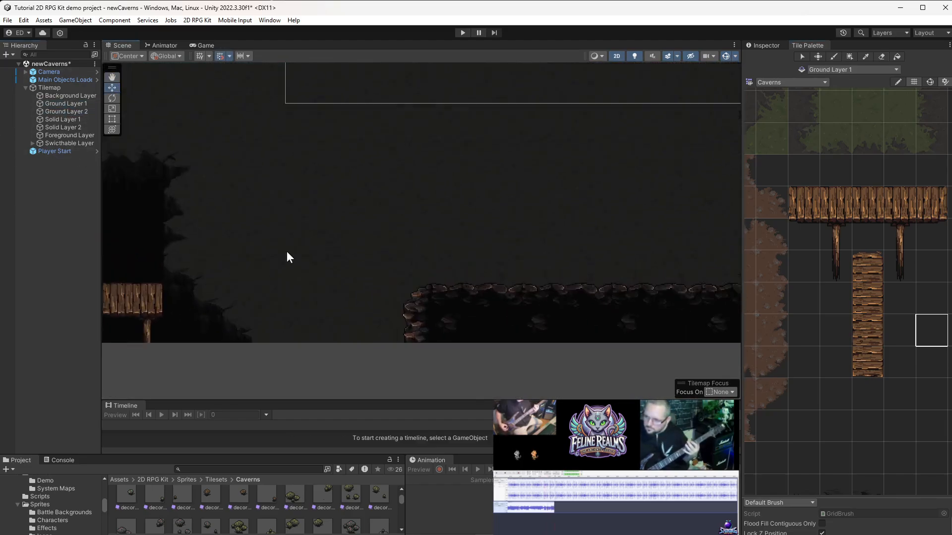
Step: Try a 2x2 mossy ground corner block from the Caverns palette at the map's northwest corner
scroll(540, 287, "down", 5)
scroll(783, 273, "down", 4)
middle_click_drag(774, 258, 892, 297)
mouse_move(796, 268)
middle_mouse_down()
mouse_move(867, 282)
mouse_move(793, 277)
middle_mouse_up()
scroll(829, 273, "up", 4)
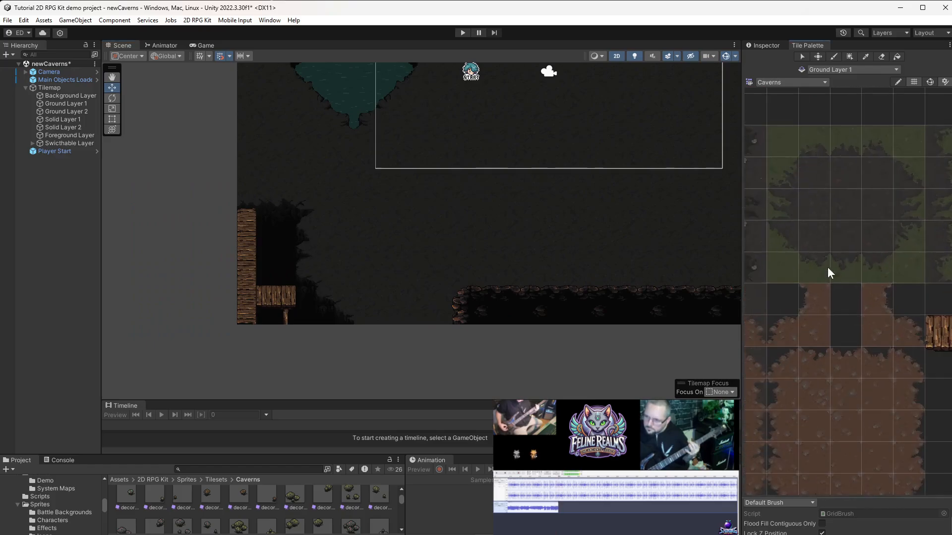
scroll(582, 183, "down", 5)
middle_click_drag(639, 124, 629, 320)
scroll(471, 210, "up", 5)
scroll(872, 294, "down", 2)
scroll(366, 185, "up", 7)
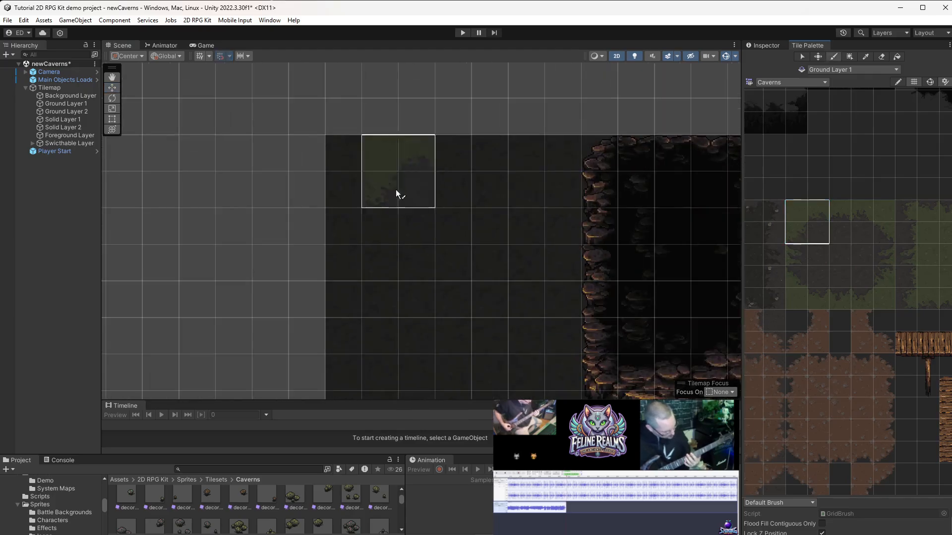
Step: Paint a 3x3 gravel block from the Caverns palette into the map's northwest corner on Ground Layer 1
scroll(880, 317, "down", 5)
mouse_move(888, 347)
middle_mouse_down()
mouse_move(928, 285)
mouse_move(939, 362)
middle_mouse_up()
scroll(859, 280, "up", 6)
left_click_drag(786, 241, 797, 256)
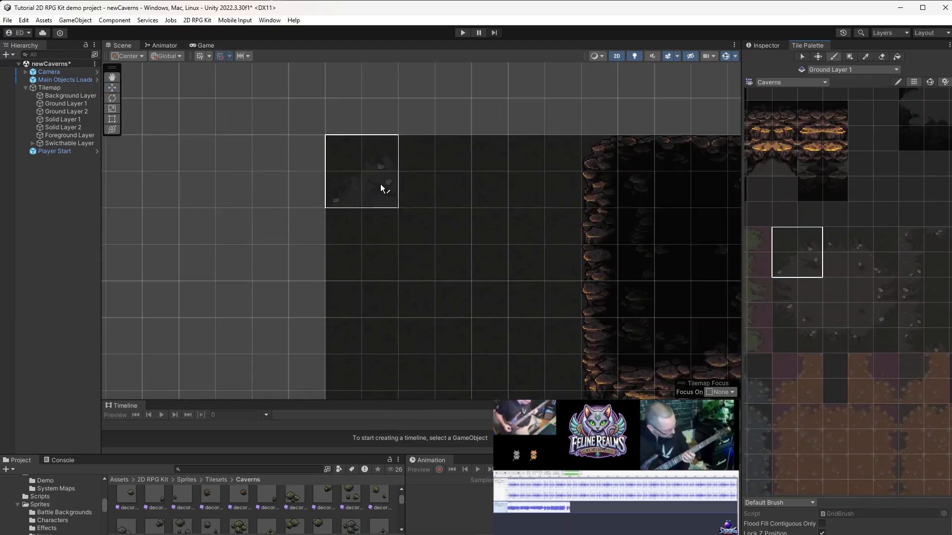
left_click_drag(840, 297, 813, 268)
key("ctrl+z")
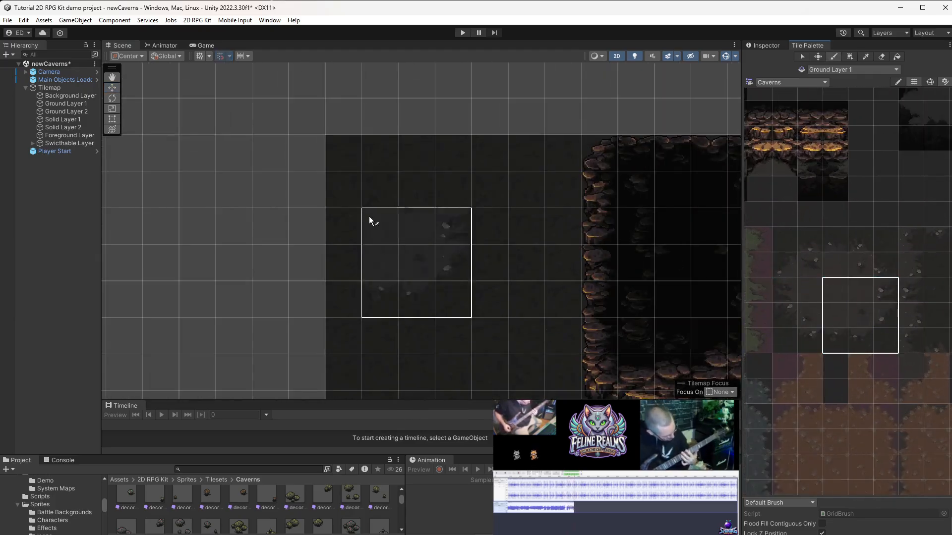
key("ctrl+z")
left_click(343, 152)
scroll(466, 258, "down", 9)
Step: Paint another gravel patch along the west side of the large northern cliff on Ground Layer 1
mouse_move(615, 312)
middle_mouse_down()
mouse_move(452, 257)
mouse_move(471, 231)
middle_mouse_up()
mouse_move(784, 265)
left_mouse_down()
mouse_move(839, 294)
mouse_move(836, 315)
left_mouse_up()
scroll(396, 204, "up", 7)
left_click(371, 242)
scroll(371, 242, "down", 9)
middle_click_drag(632, 318, 503, 336)
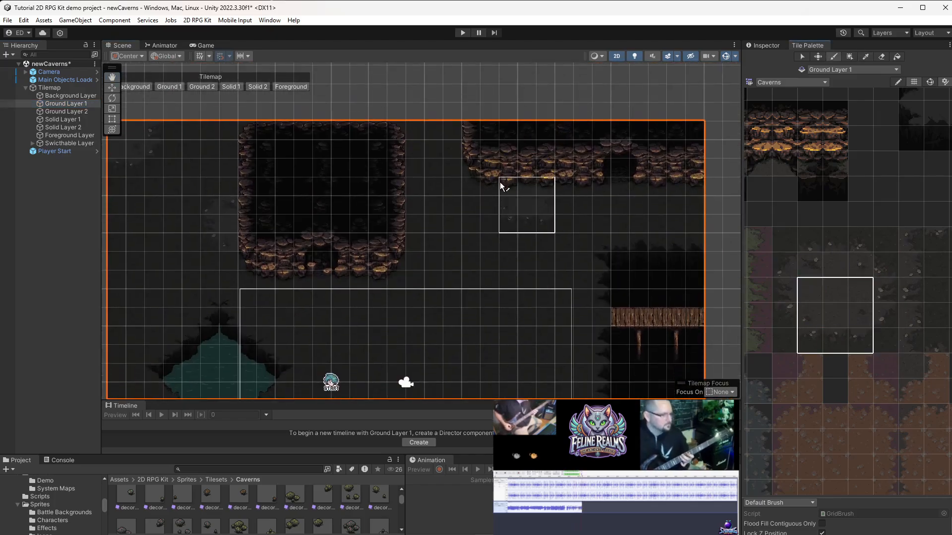
Step: Paint a gravel strip five tiles wide and two tiles high below the northeast cliff entrance on Ground Layer 1
scroll(609, 170, "up", 3)
left_click_drag(885, 315, 816, 330)
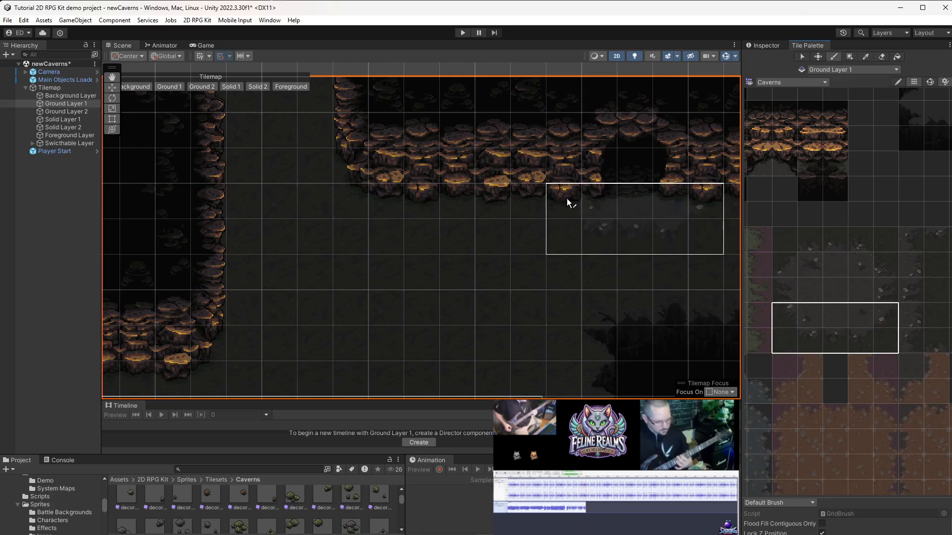
scroll(573, 323, "down", 5)
Step: Try to dress the west end of the eastern bridge with a gravel tile and a chasm left-edge tile
left_click_drag(778, 262, 804, 317)
left_click(787, 291)
scroll(496, 239, "up", 8)
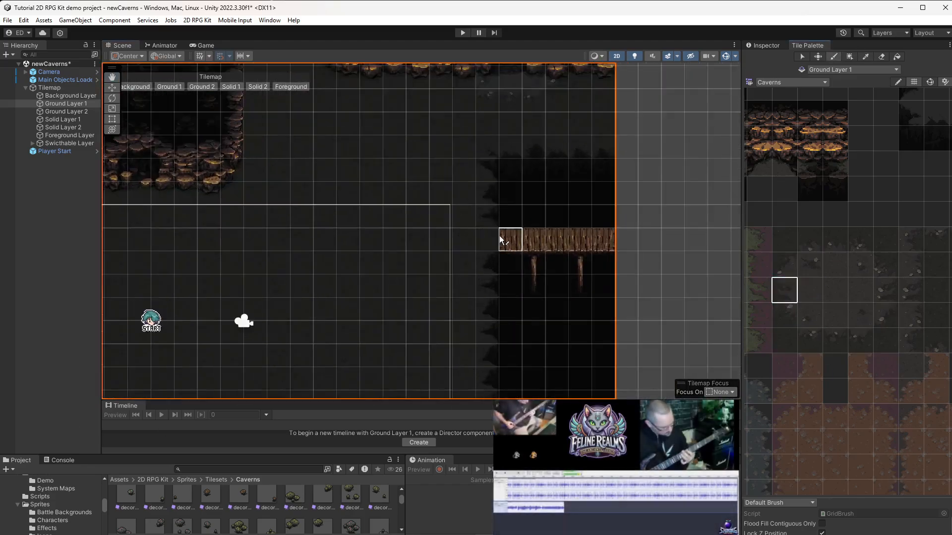
scroll(807, 280, "down", 5)
middle_click_drag(904, 257, 890, 346)
middle_click_drag(759, 290, 857, 340)
scroll(858, 340, "up", 3)
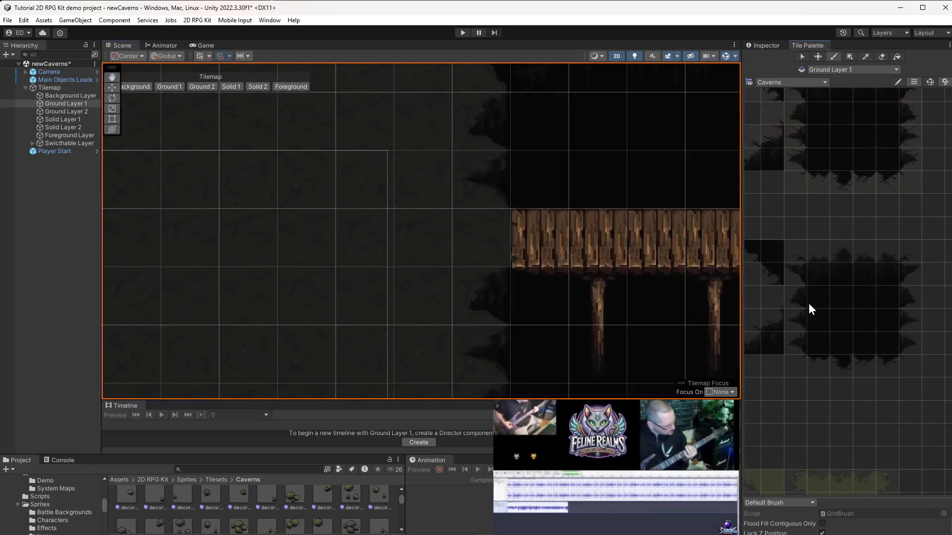
left_click(795, 278)
left_click(202, 87)
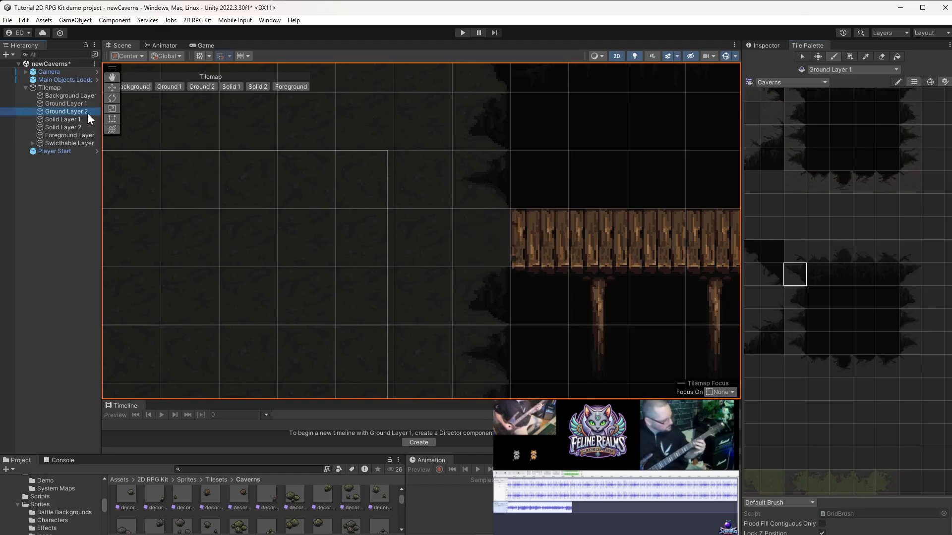
left_click_drag(864, 228, 841, 205)
left_click(112, 88)
Step: Look over the eastern bridge, the player start, the pool and the overall cavern map
scroll(496, 287, "down", 12)
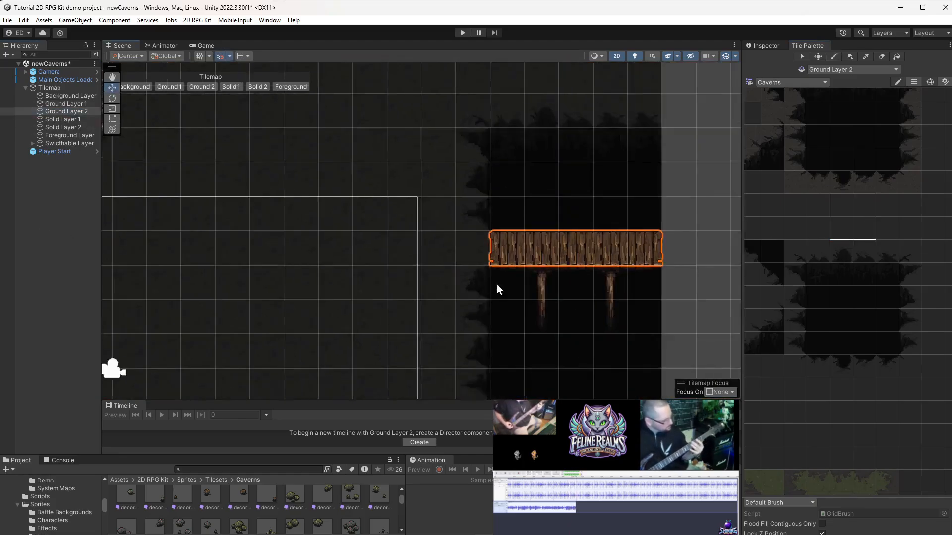
middle_click_drag(280, 349, 366, 259)
scroll(366, 259, "up", 7)
scroll(386, 304, "down", 6)
middle_click_drag(385, 304, 364, 371)
scroll(387, 317, "up", 7)
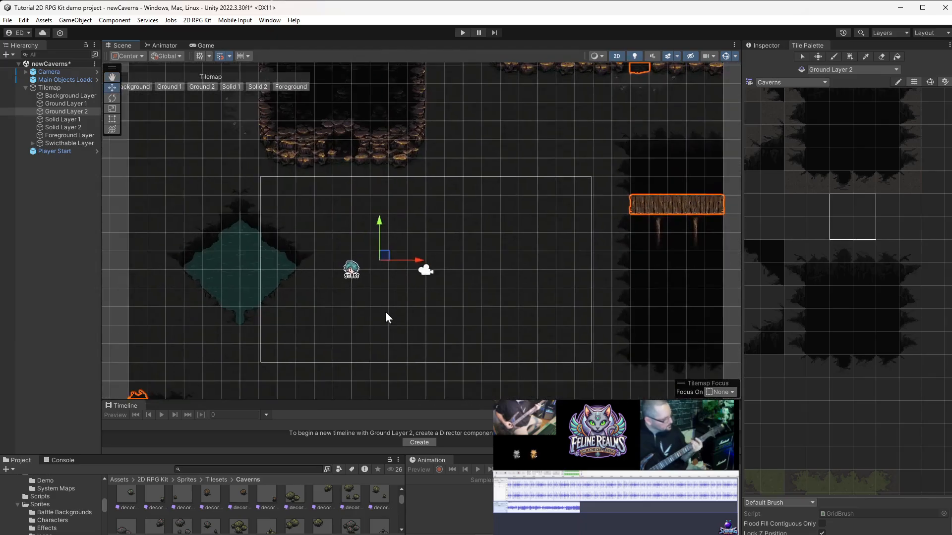
scroll(489, 300, "down", 7)
left_click(488, 300)
scroll(391, 213, "down", 2)
Step: Save the newCaverns scene
left_click(155, 153)
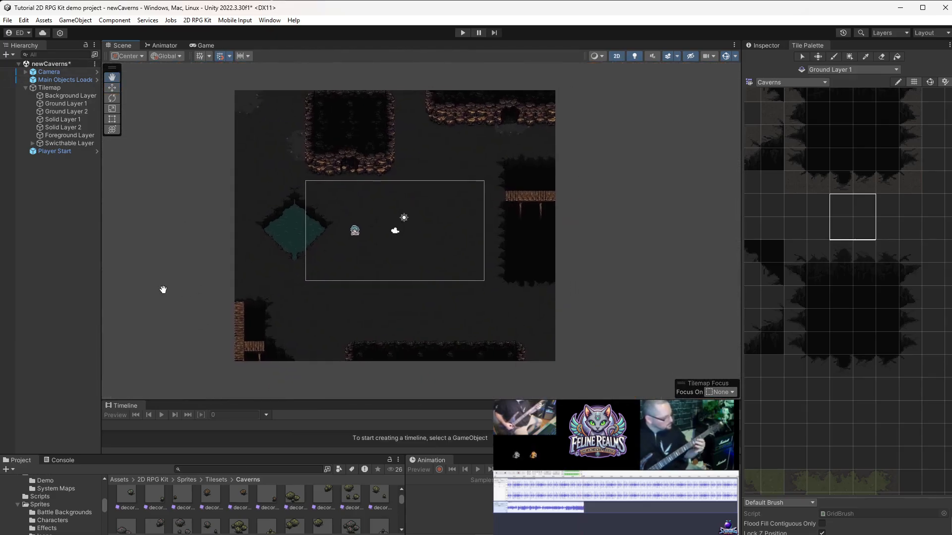
left_click(8, 20)
left_click(35, 69)
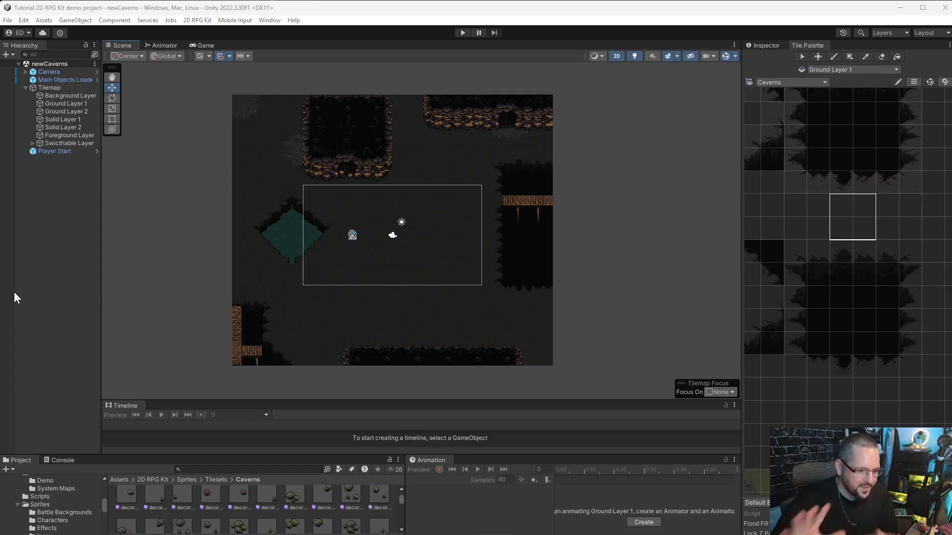
Step: Examine the finished cavern map up close around the player start and as a whole
scroll(340, 267, "up", 3)
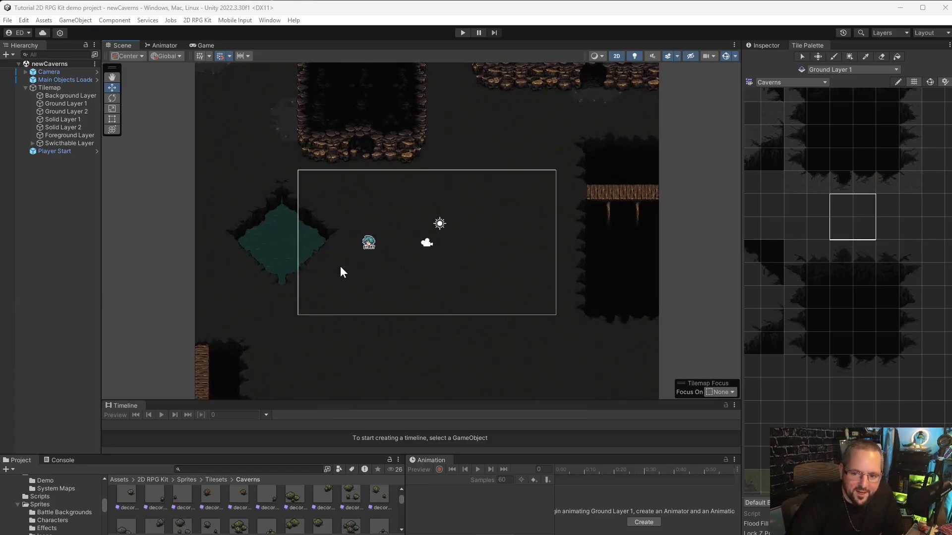
scroll(342, 266, "up", 13)
middle_click_drag(368, 170, 374, 210)
scroll(413, 321, "down", 13)
scroll(344, 219, "down", 6)
scroll(317, 374, "up", 2)
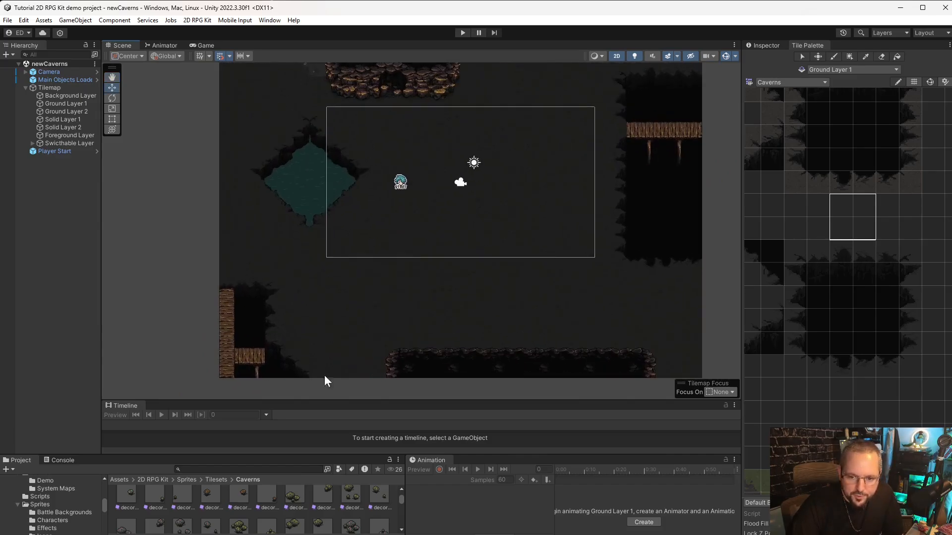
scroll(335, 350, "down", 2)
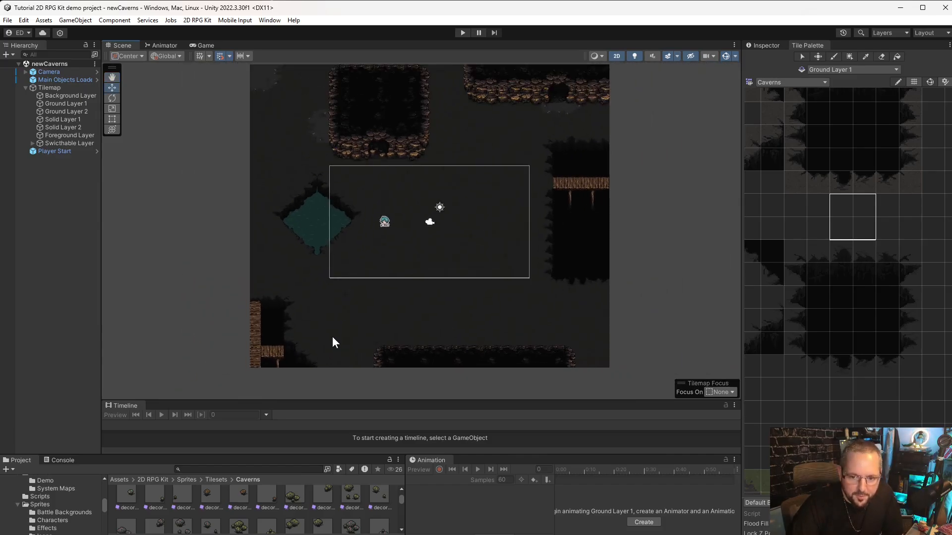
Step: Highlight the tiles painted on Ground Layer 1 and on Ground Layer 2 to review them
left_click(72, 105)
scroll(297, 235, "down", 2)
scroll(486, 238, "up", 2)
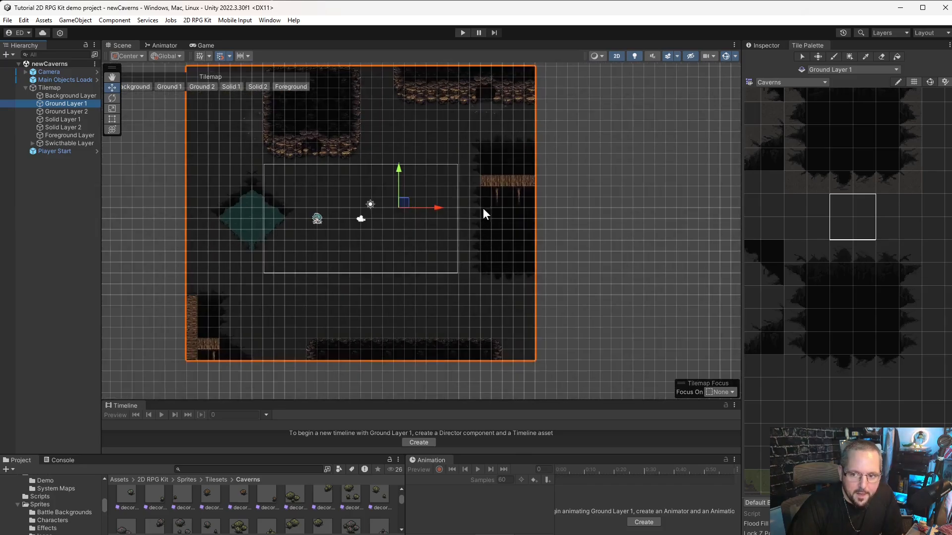
left_click(60, 112)
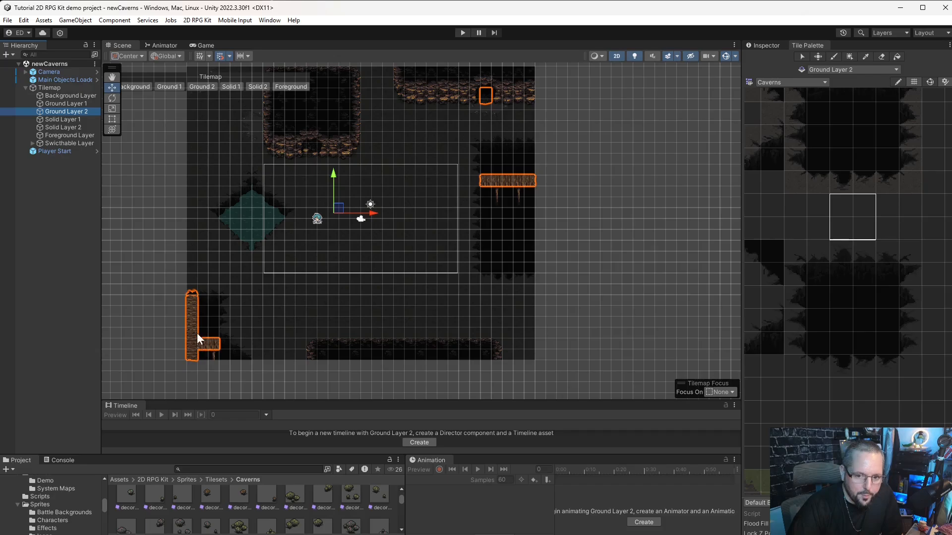
middle_click_drag(449, 141, 460, 159)
Step: Highlight the tiles on Solid Layer 1 and on Solid Layer 2 to review their collision outlines
left_click(55, 118)
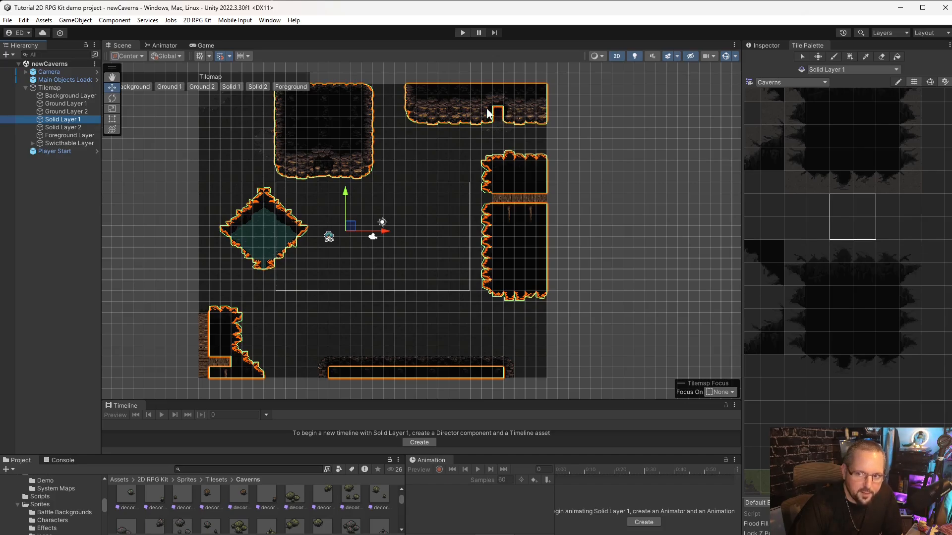
scroll(327, 166, "up", 5)
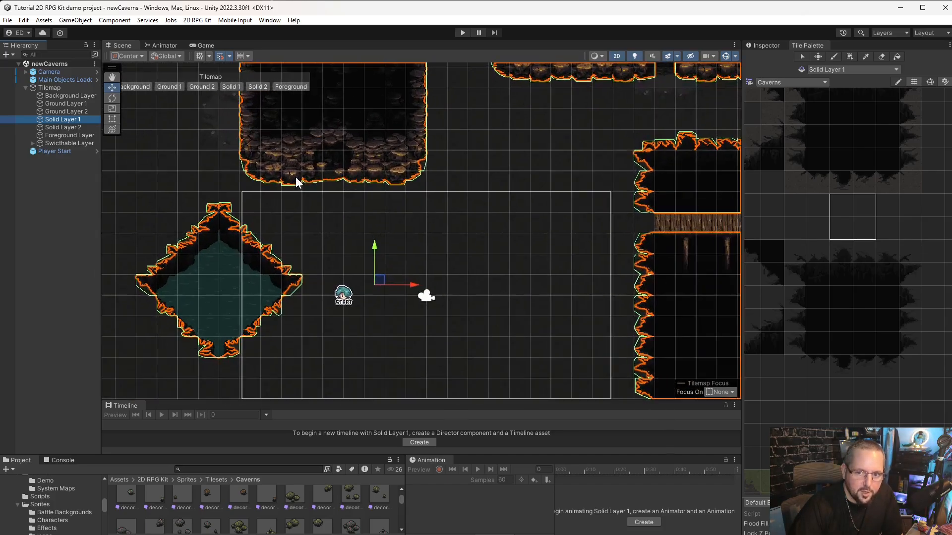
scroll(330, 165, "down", 3)
scroll(385, 186, "down", 5)
scroll(405, 228, "up", 3)
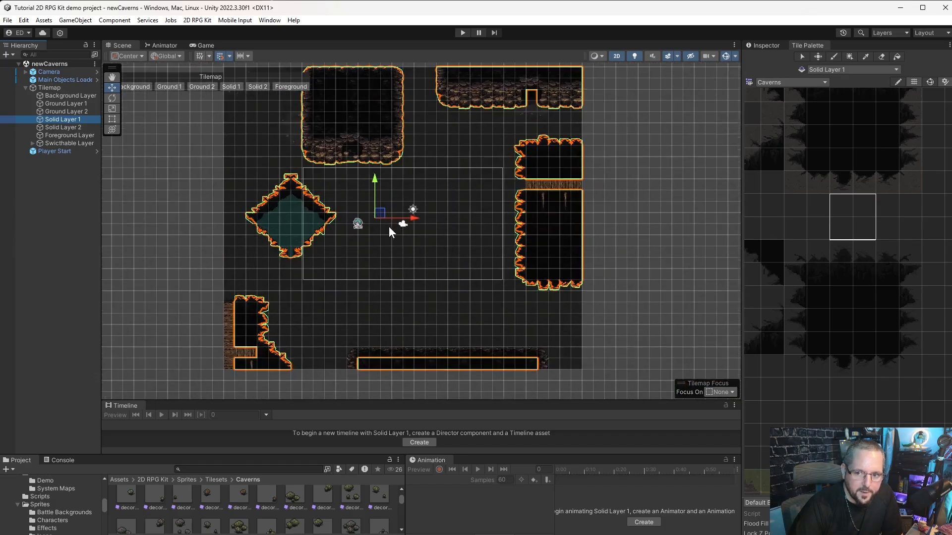
left_click(67, 127)
scroll(311, 223, "down", 2)
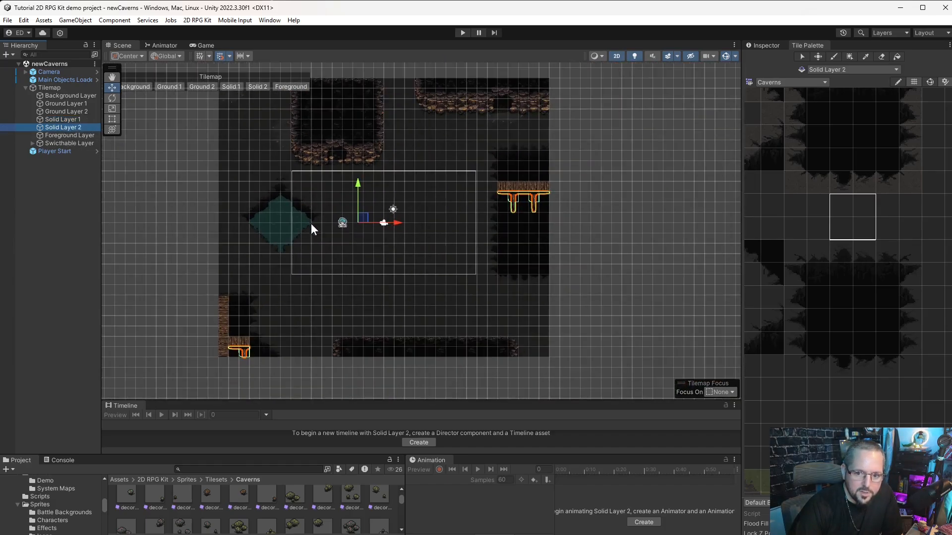
Step: Examine the collision outlines of the wooden bridge supports on Solid Layer 2 up close
scroll(531, 218, "up", 5)
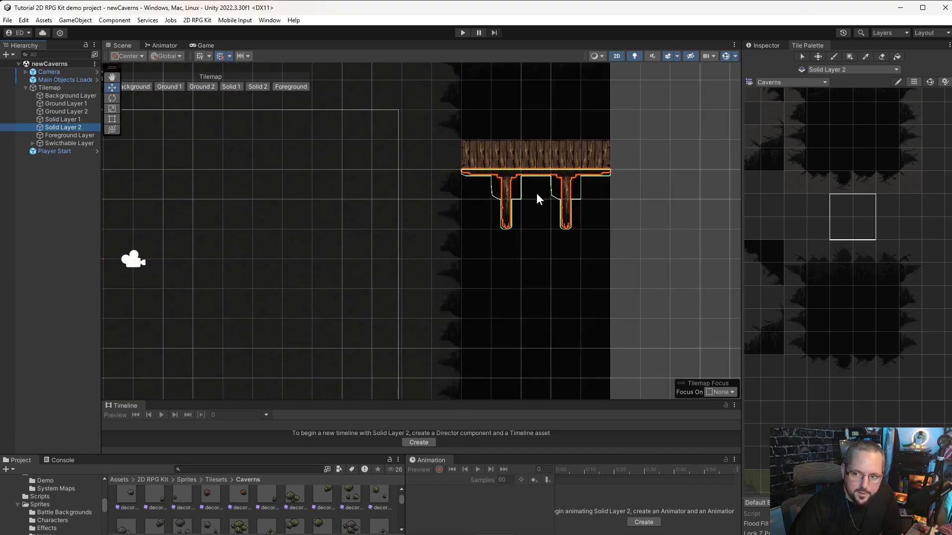
scroll(572, 194, "down", 4)
scroll(400, 240, "down", 1)
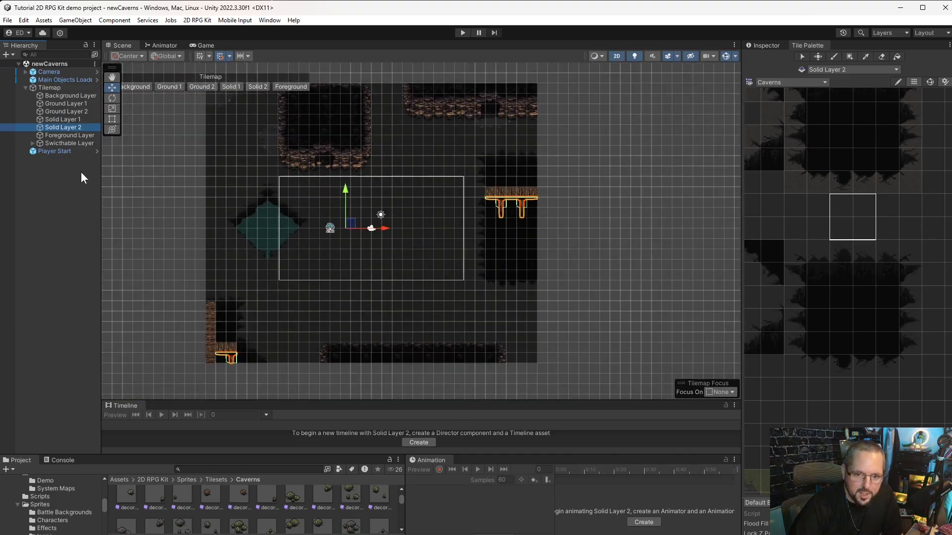
Step: Highlight the Foreground Layer tiles to review the lower cliff edge and the arch over the upper cave entrance
left_click(82, 135)
scroll(322, 355, "up", 3)
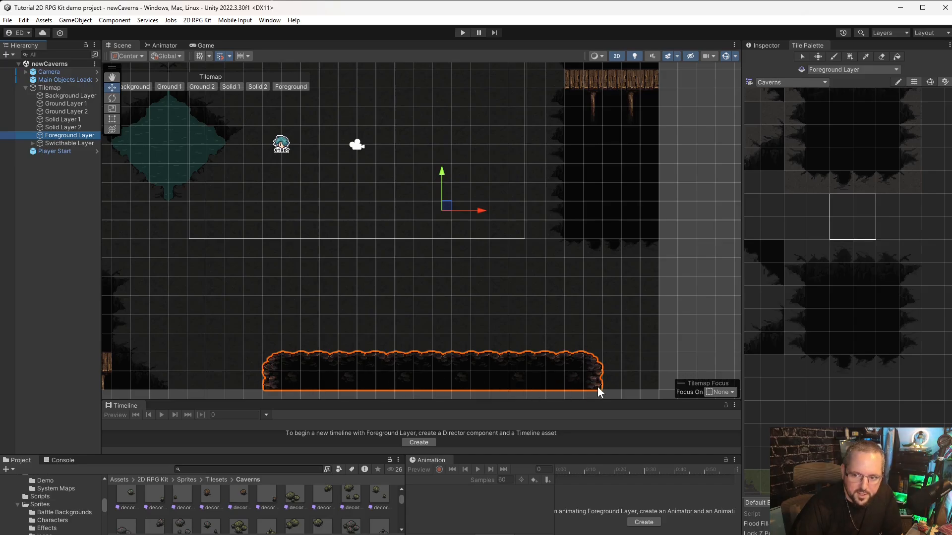
scroll(460, 278, "down", 5)
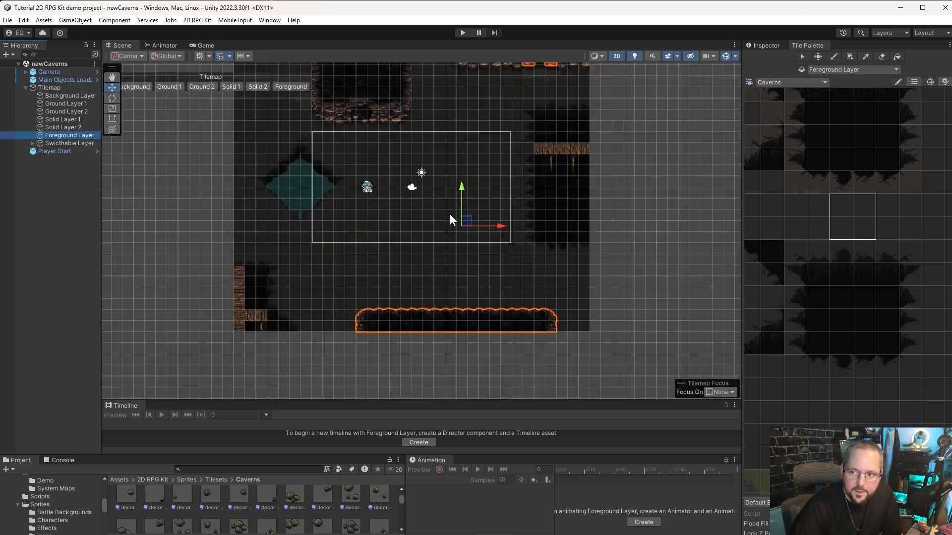
middle_click_drag(512, 104, 451, 200)
scroll(463, 200, "up", 6)
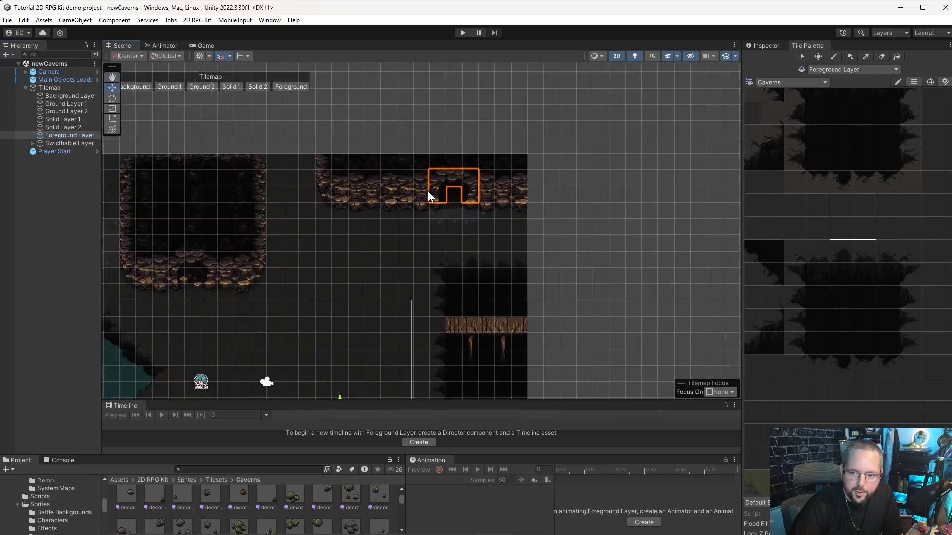
scroll(408, 251, "down", 3)
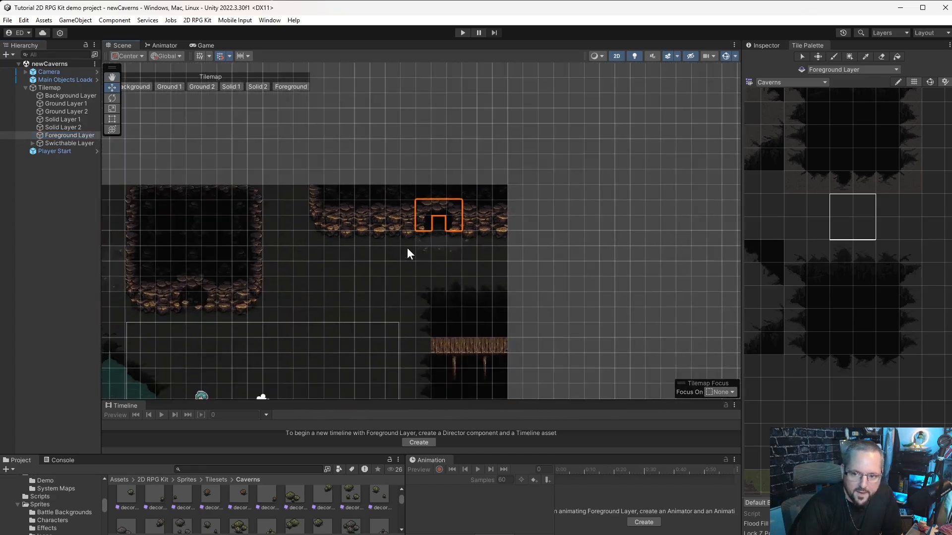
scroll(337, 298, "down", 2)
middle_click_drag(347, 322, 446, 201)
scroll(439, 220, "up", 5)
scroll(402, 224, "down", 4)
middle_click_drag(401, 225, 439, 213)
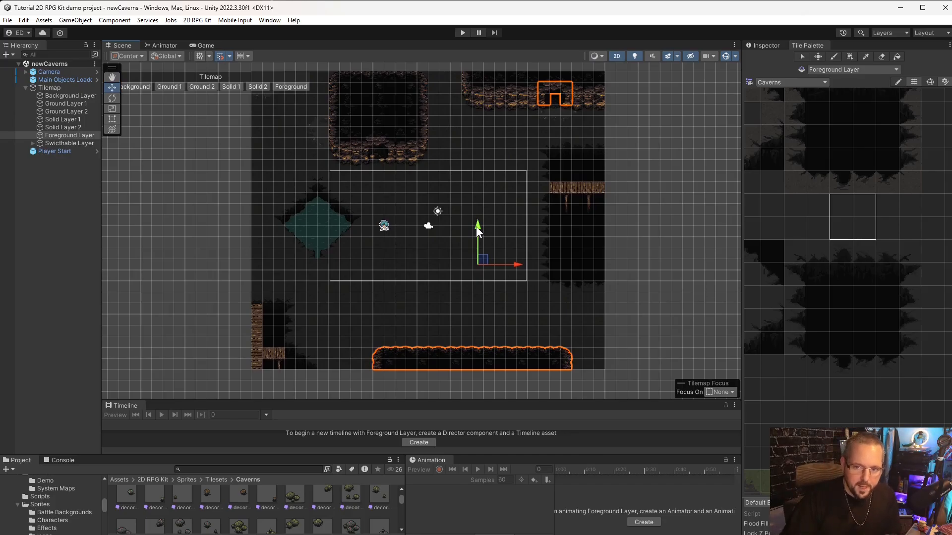
Step: Pick a 2×2 block of blue-grey plant tiles from the Caverns palette and preview it on the ground below the player start
scroll(867, 361, "down", 3)
middle_click_drag(867, 361, 917, 271)
scroll(832, 421, "up", 8)
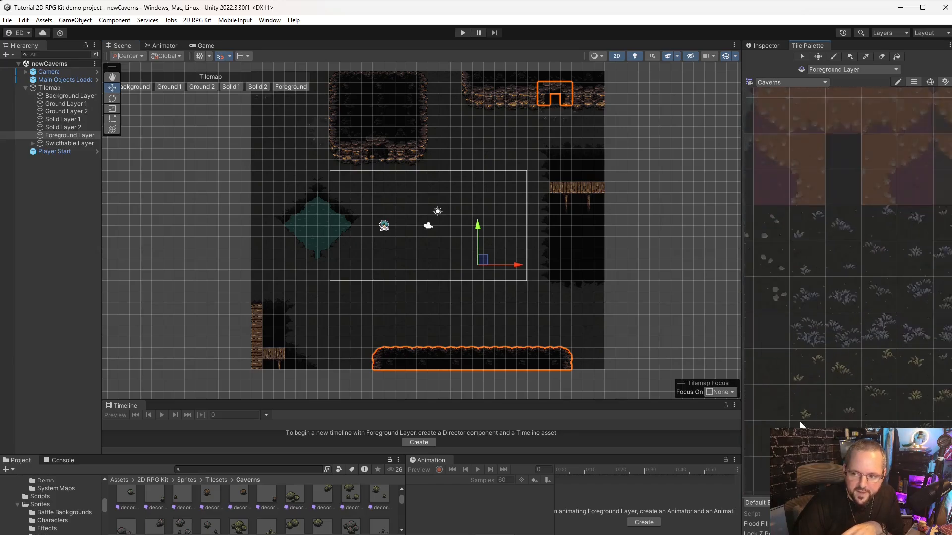
scroll(802, 425, "up", 2)
scroll(832, 272, "down", 2)
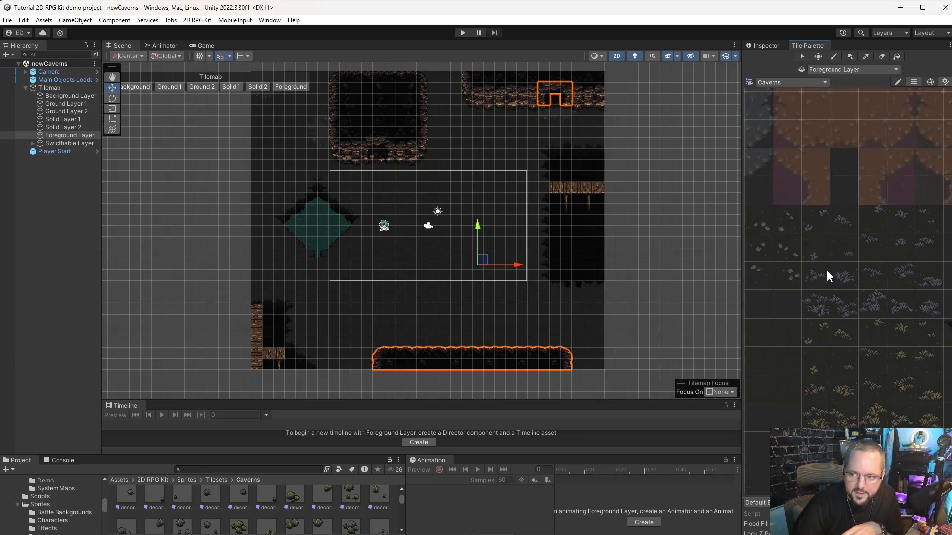
left_click_drag(826, 269, 846, 290)
scroll(466, 314, "up", 3)
scroll(392, 298, "up", 4)
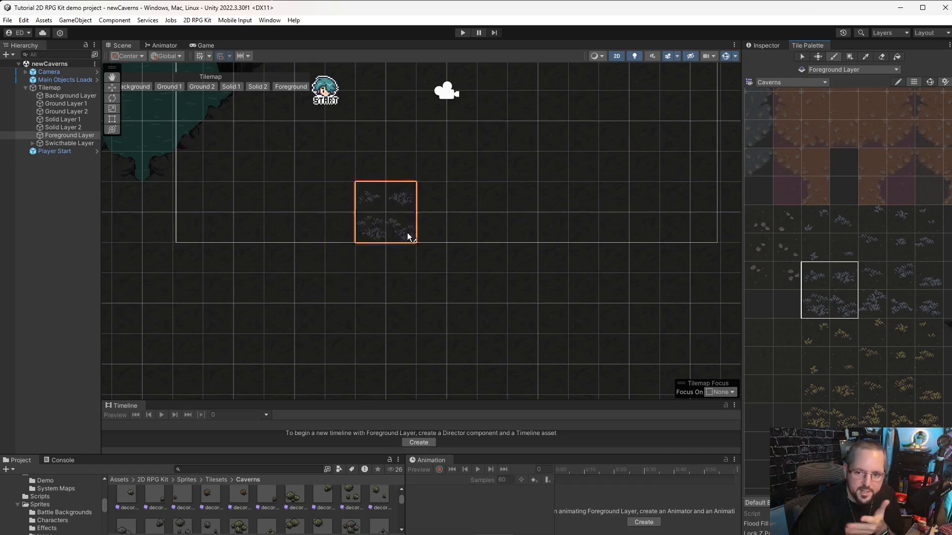
Step: Examine the cliff wall and cave entrance tiles in the Caverns palette
scroll(738, 331, "down", 1)
scroll(833, 340, "down", 20)
scroll(831, 292, "up", 15)
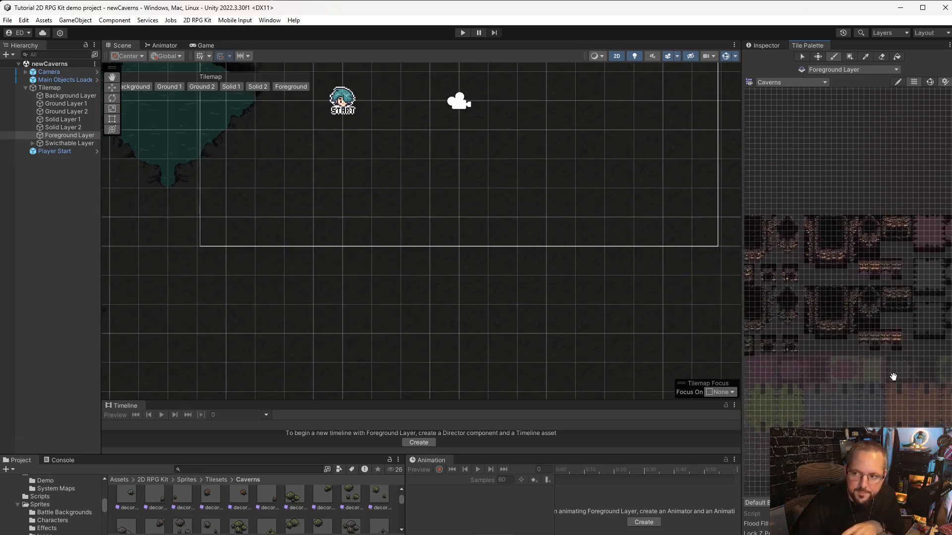
scroll(799, 346, "up", 4)
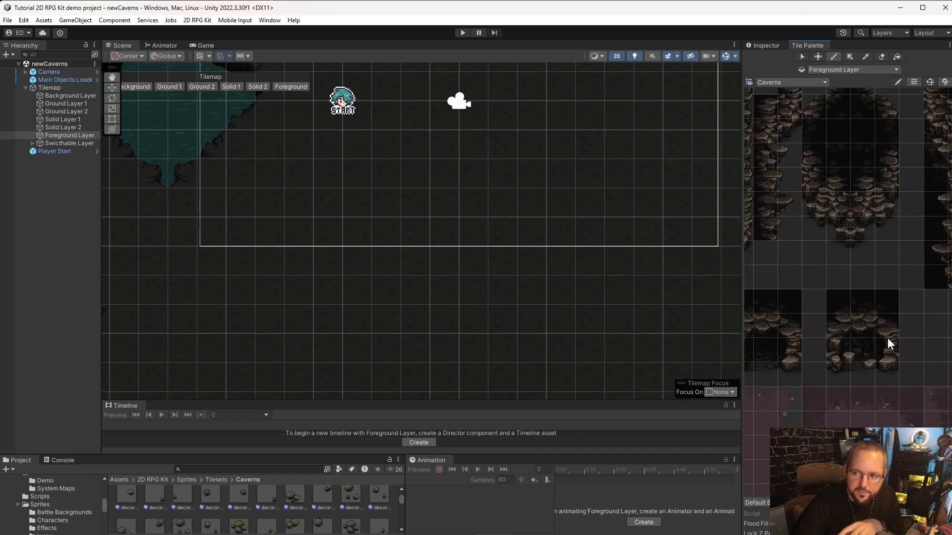
scroll(818, 349, "down", 4)
middle_click_drag(806, 364, 911, 363)
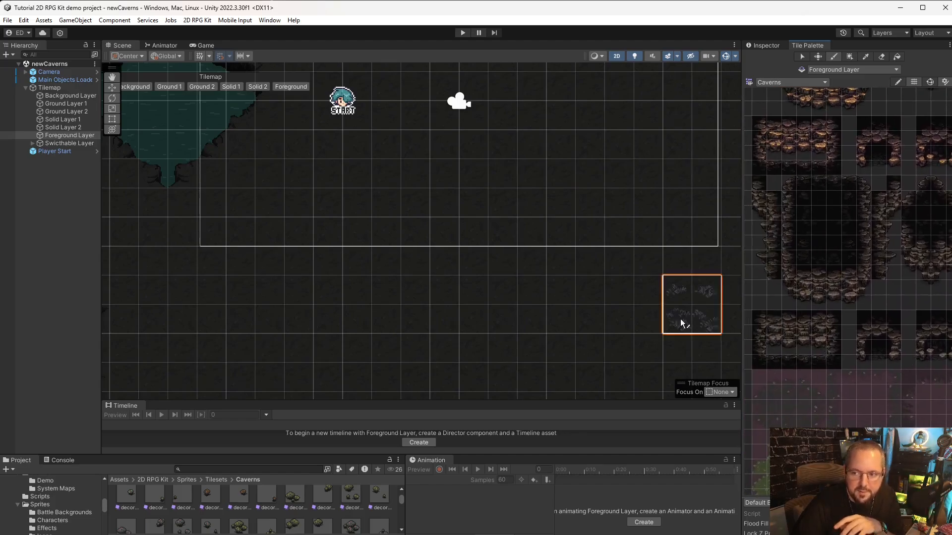
Step: Clear the layer selection, switch from the tile brush to the Move tool, and examine the whole cavern map without the tile grid
scroll(489, 299, "down", 12)
middle_click_drag(488, 250, 400, 289)
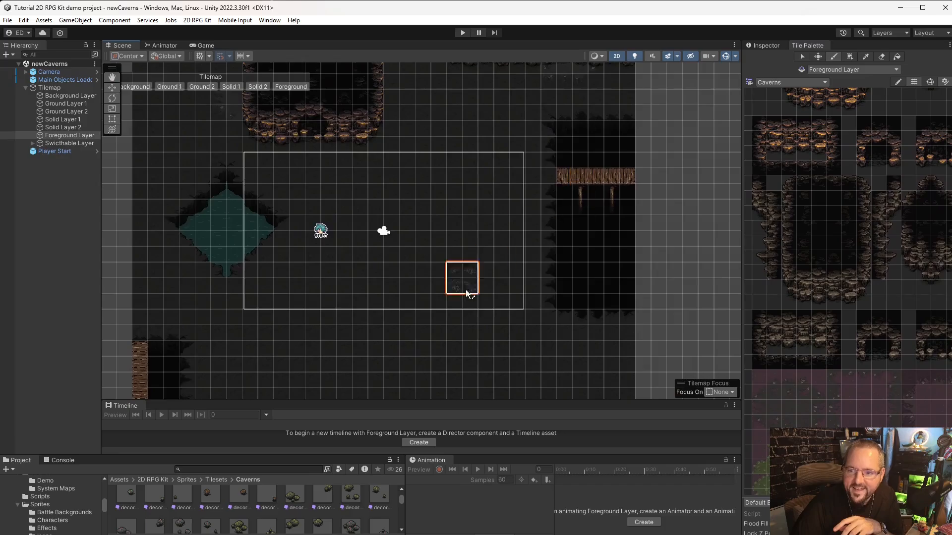
scroll(463, 277, "down", 5)
left_click(28, 224)
key("w")
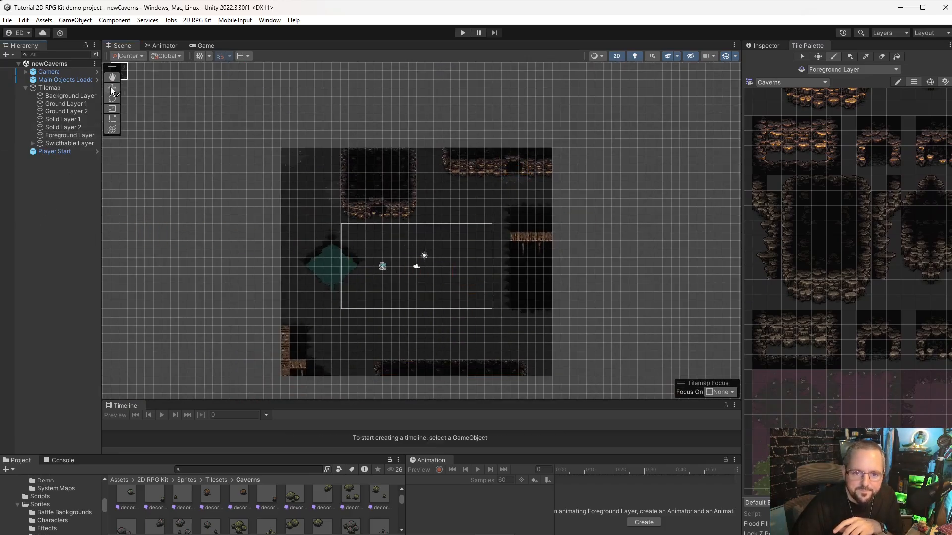
scroll(418, 300, "up", 8)
scroll(457, 316, "down", 5)
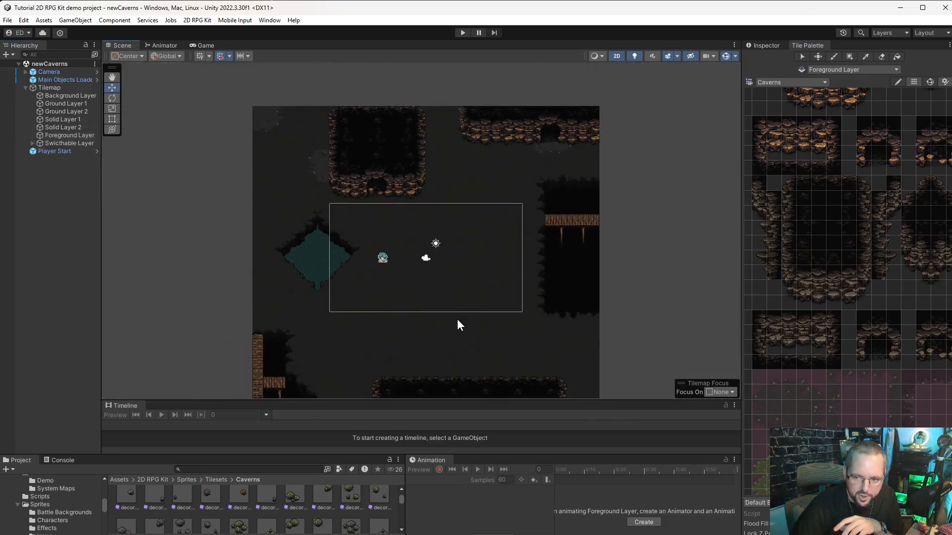
middle_click_drag(457, 312, 447, 291)
scroll(447, 291, "up", 2)
scroll(428, 271, "down", 3)
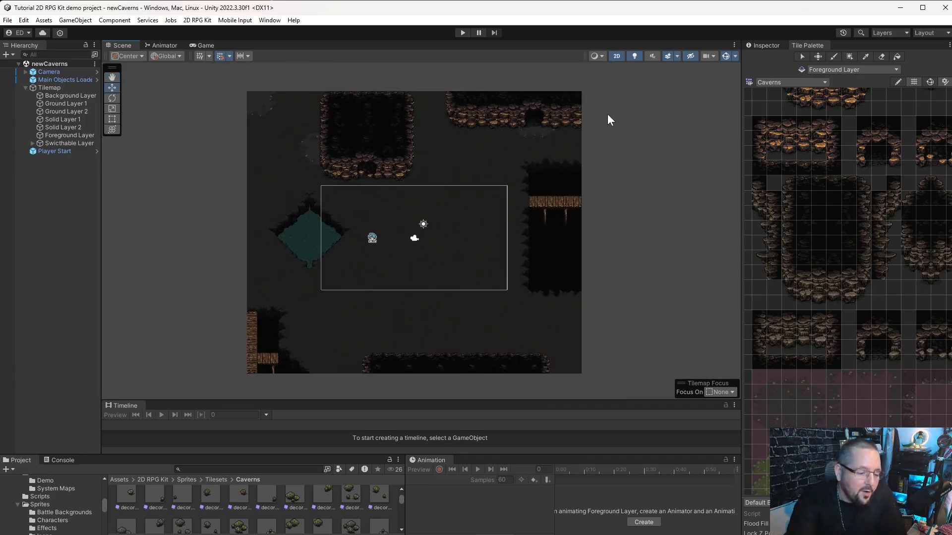
Step: Check the Player Start object's placement in the cavern, clear the selection and save the newCaverns scene
left_click(372, 238)
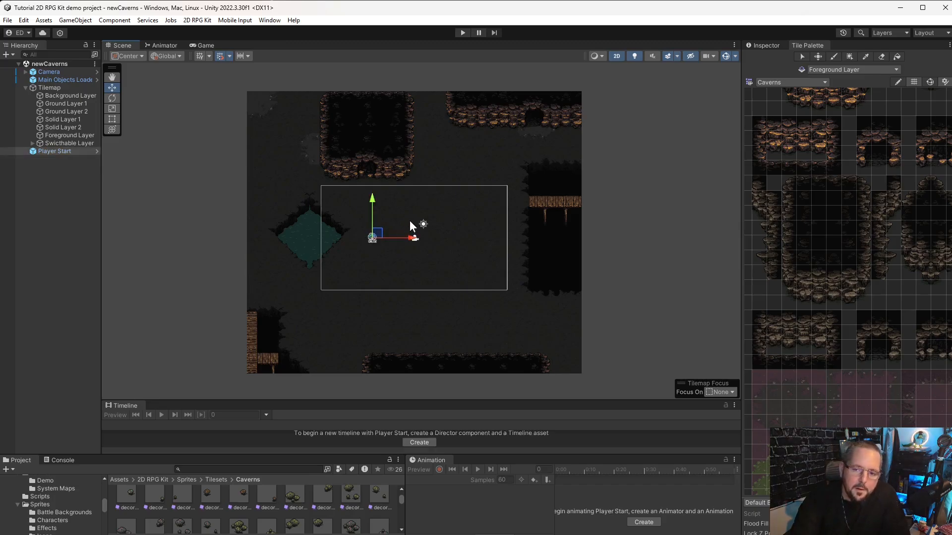
scroll(362, 222, "up", 1)
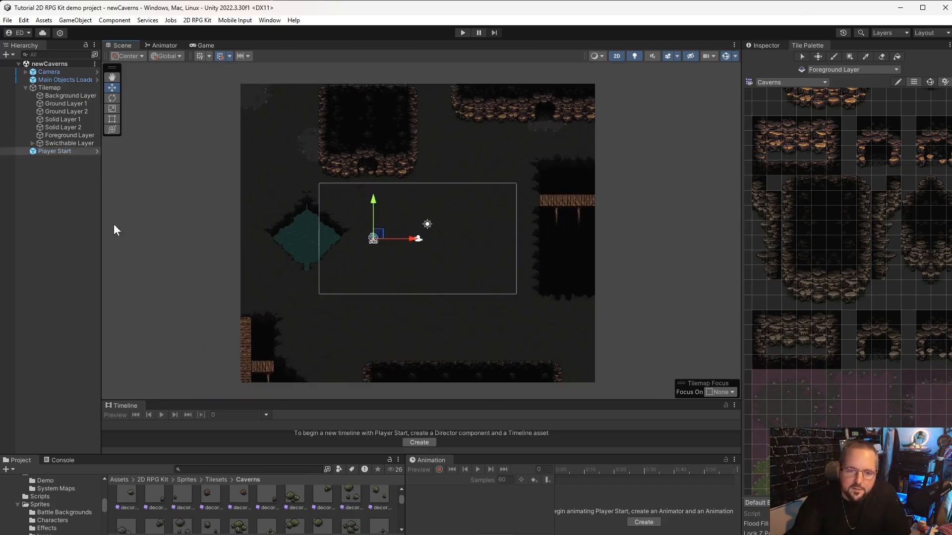
left_click(61, 181)
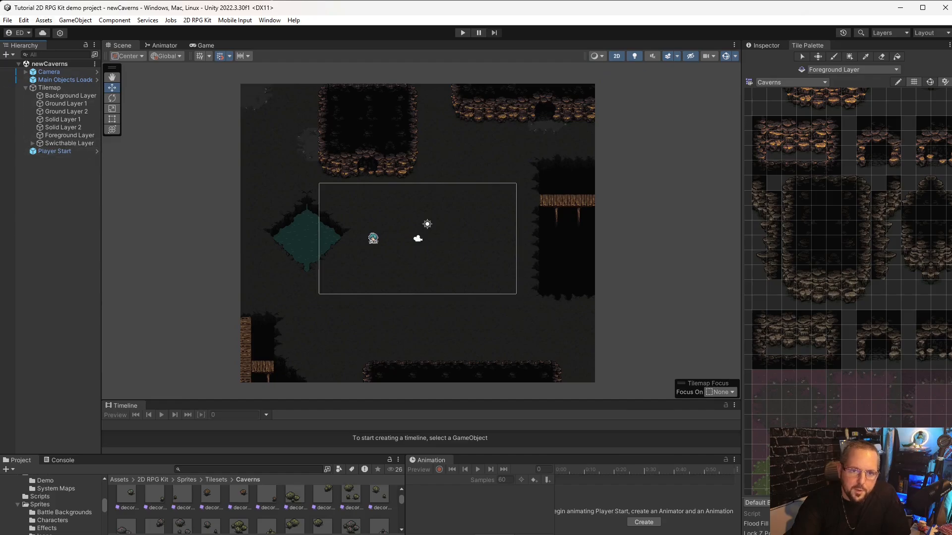
left_click(8, 20)
left_click(20, 70)
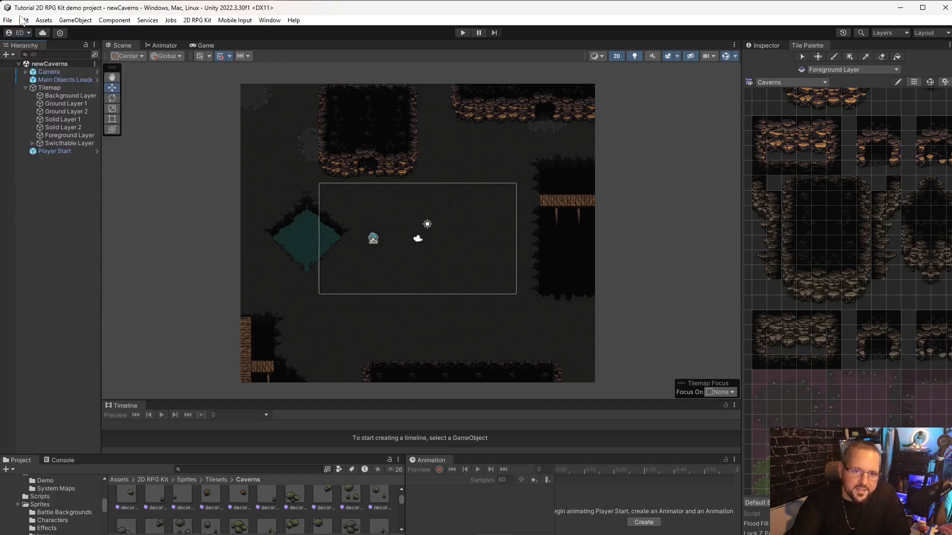
Step: Remove the deleted Tutorial House 1 and Tutorial Town entries from the Scenes In Build list in Build Settings
left_click(8, 20)
left_click(47, 143)
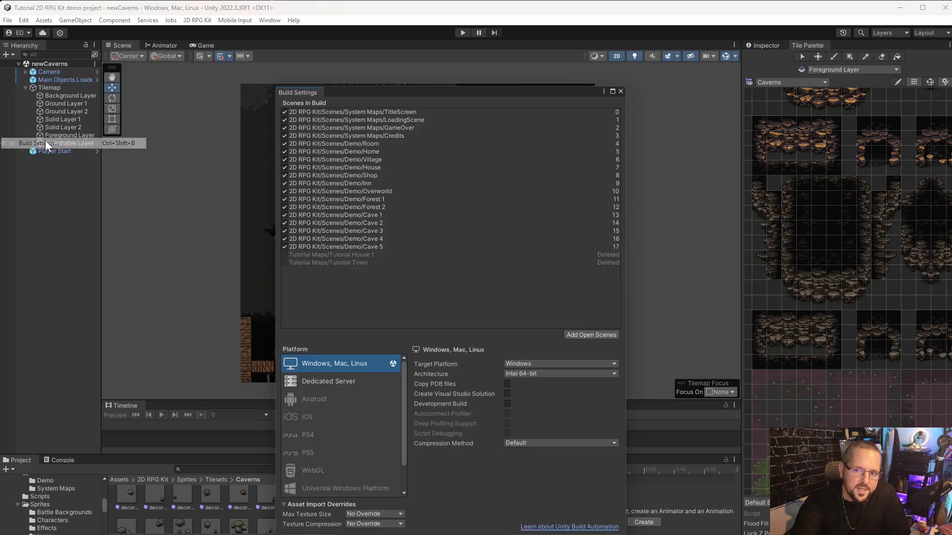
left_click(609, 254)
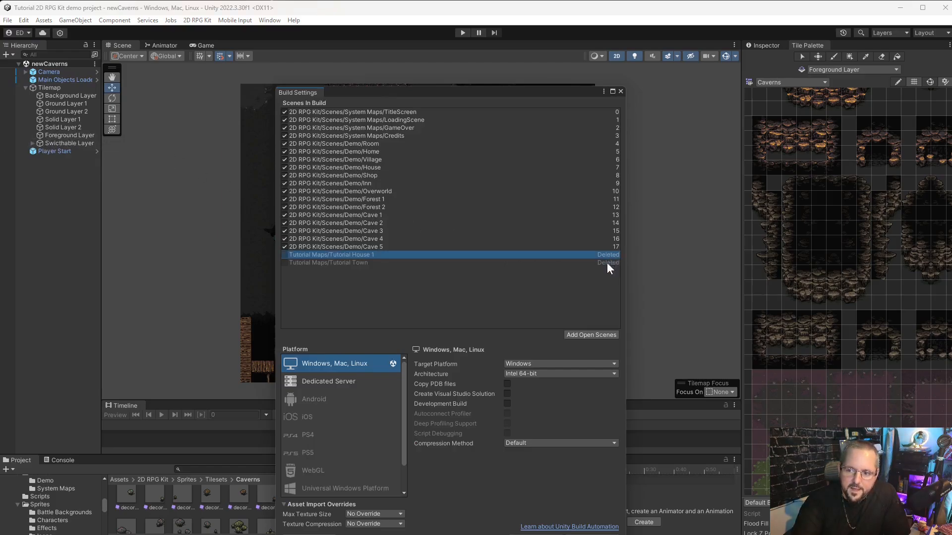
key("Delete")
left_click(578, 256)
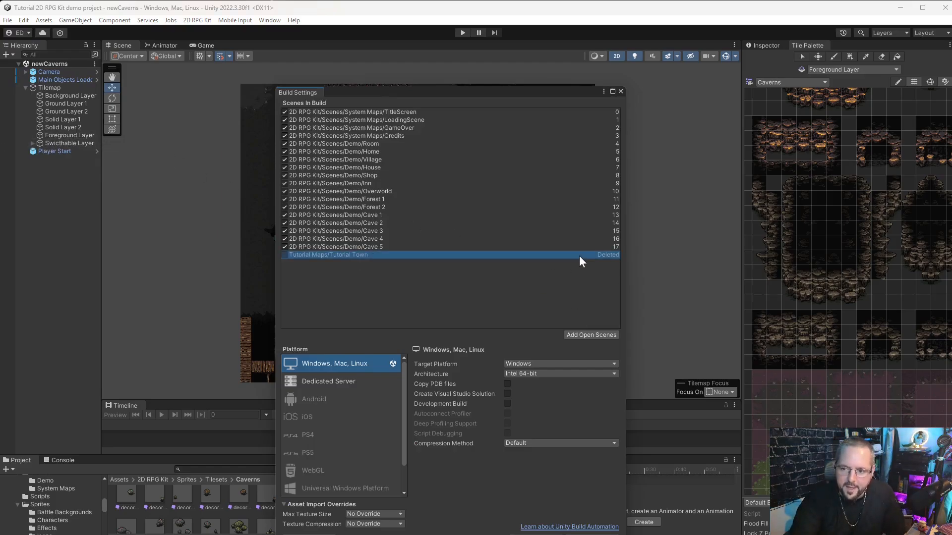
key("Delete")
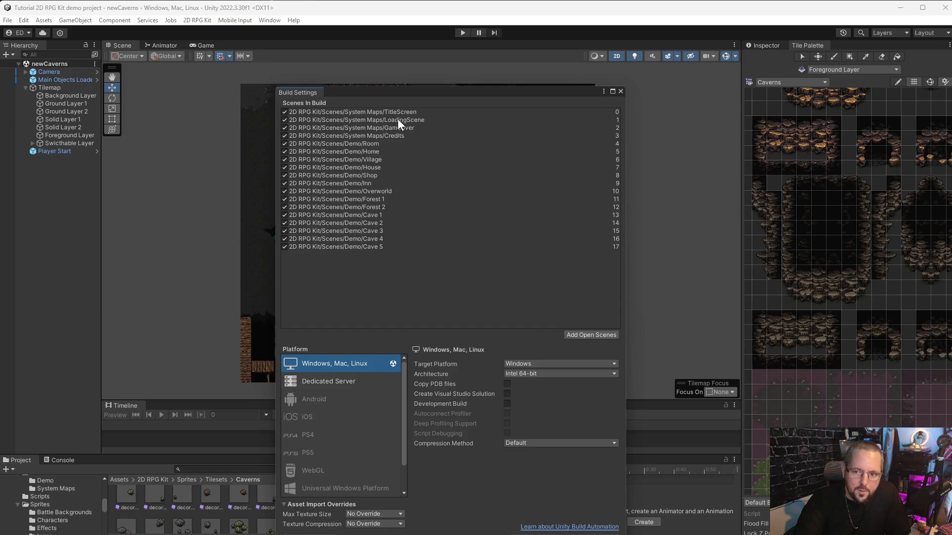
Step: Add the open newCaverns scene to the build and move the Build Settings window out of the way
left_click(591, 336)
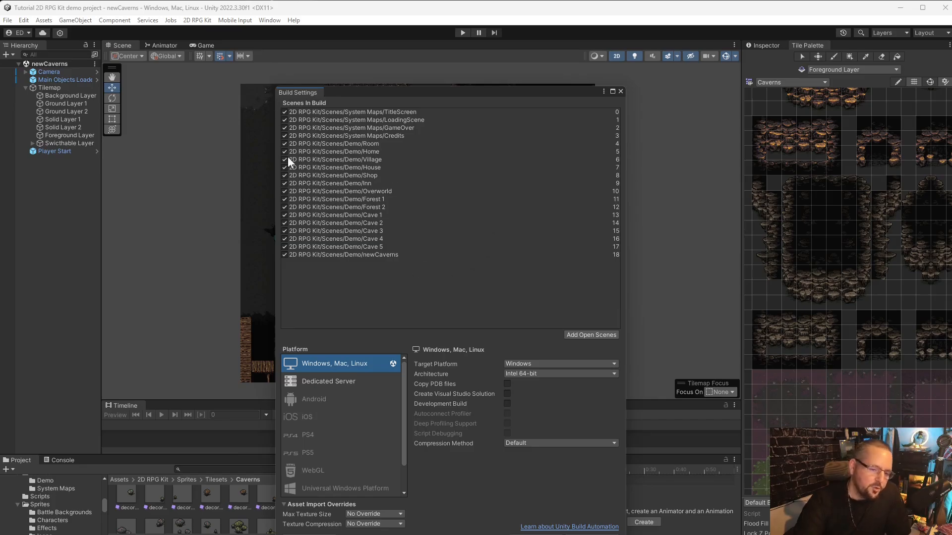
left_click_drag(387, 91, 534, 57)
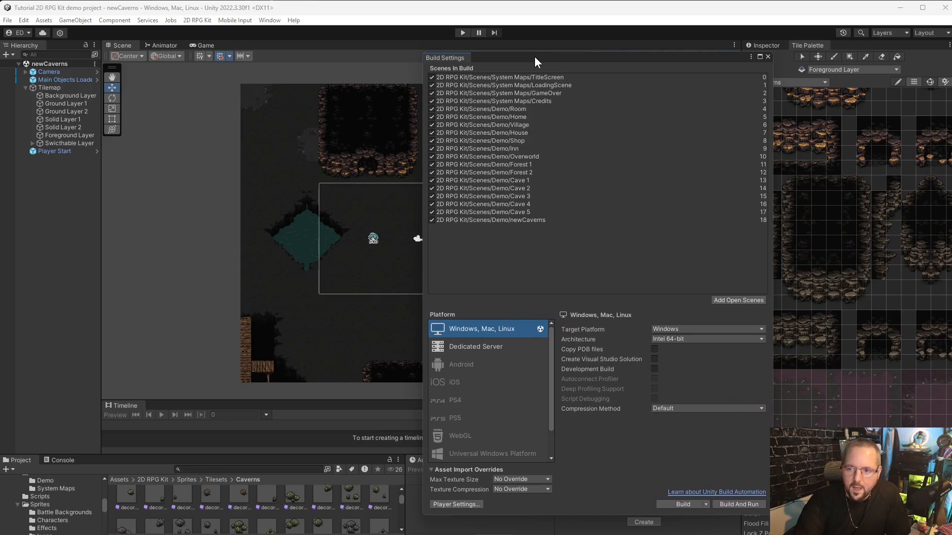
left_click_drag(718, 46, 944, 178)
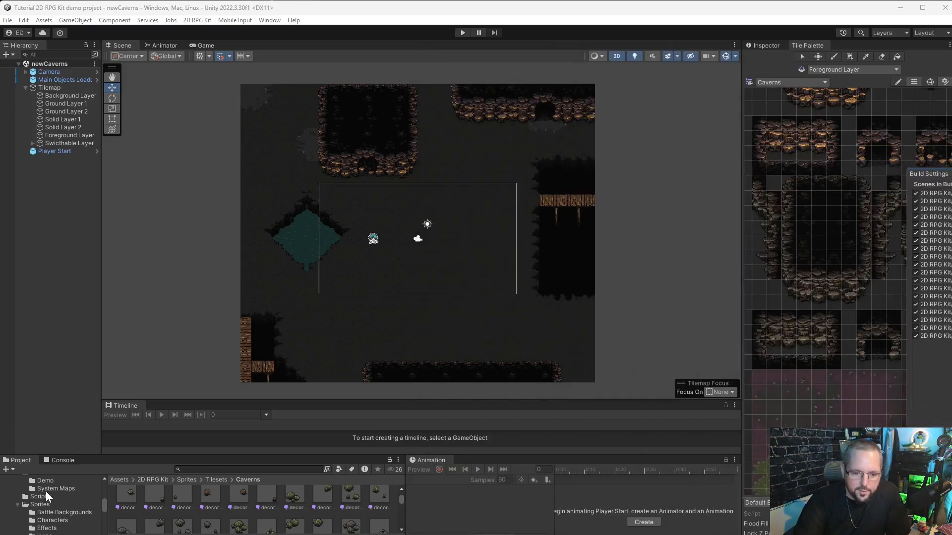
Step: Open scene numero 1 from the Demo scenes folder and add it to the Scenes In Build list
left_click(46, 482)
left_click(265, 512)
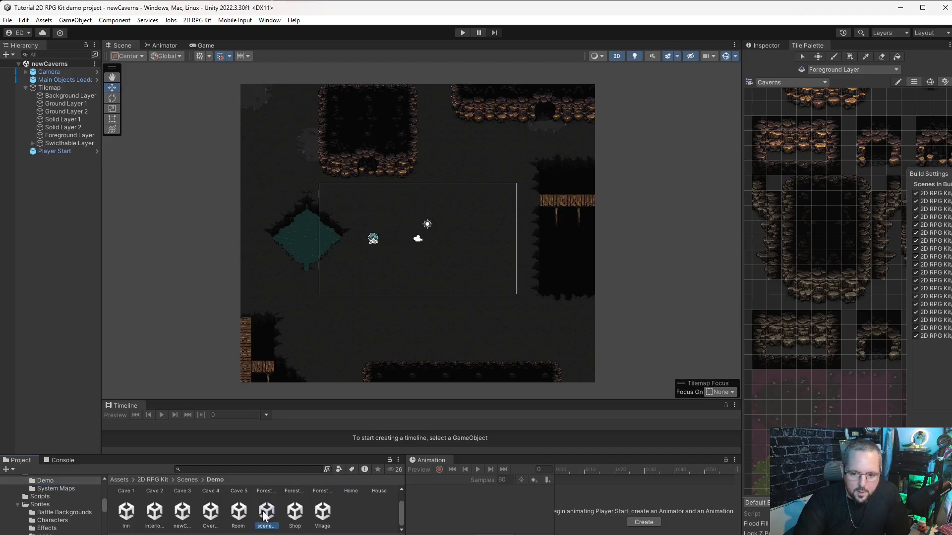
double_click(266, 513)
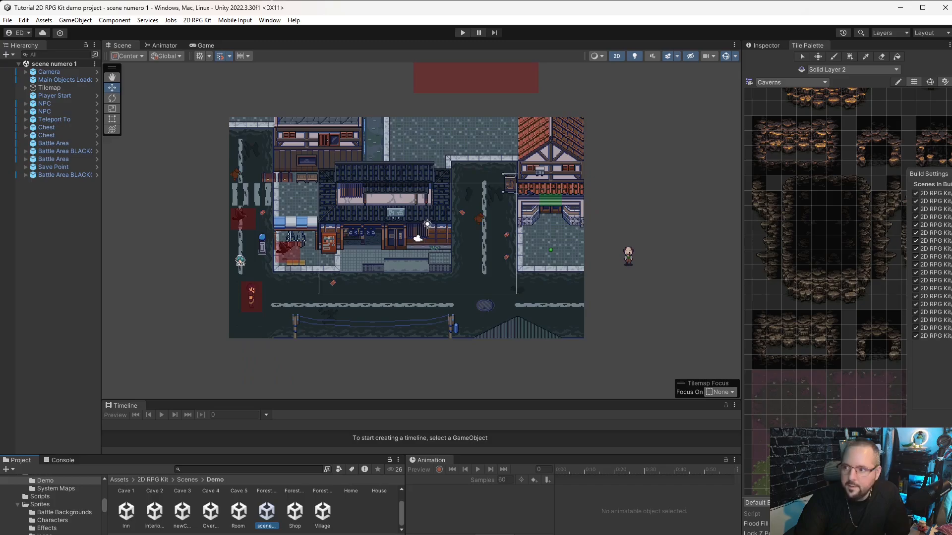
left_click_drag(950, 175, 714, 118)
left_click(819, 357)
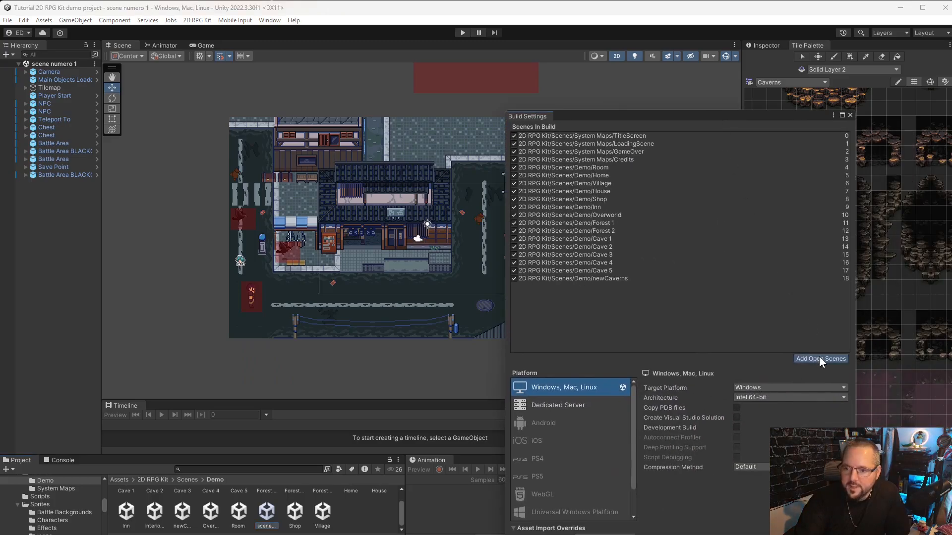
Step: Open the interior cyber house scene, add it to the Scenes In Build list and close Build Settings
left_click_drag(661, 118, 951, 191)
double_click(150, 519)
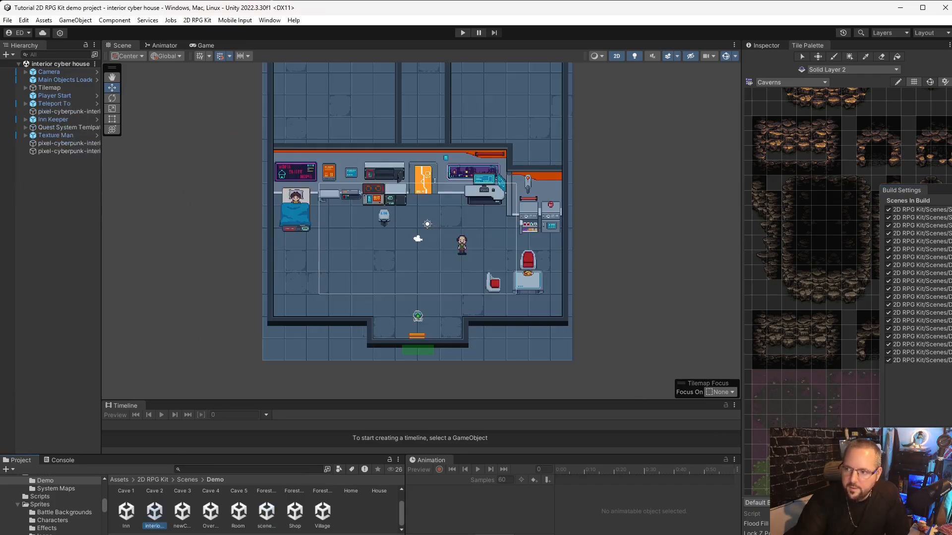
left_click_drag(907, 190, 533, 84)
left_click(713, 322)
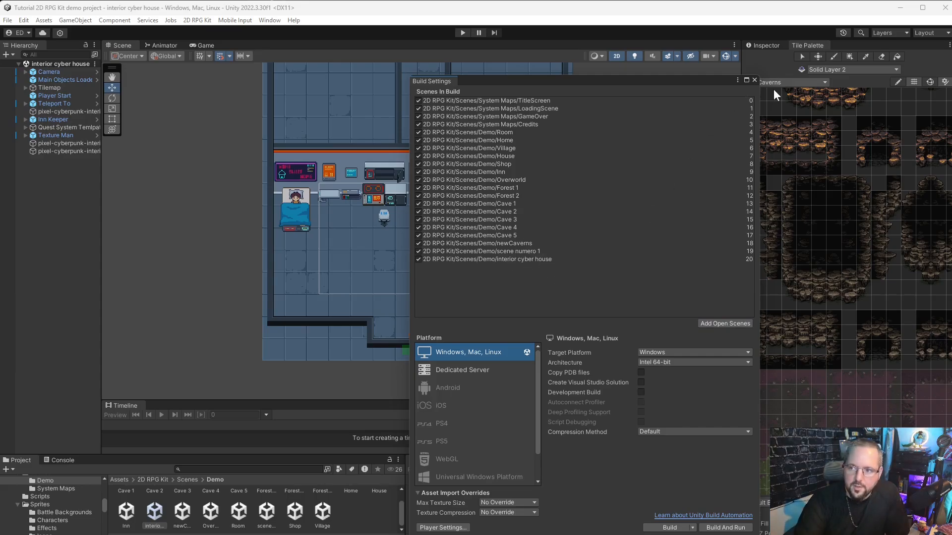
left_click(755, 80)
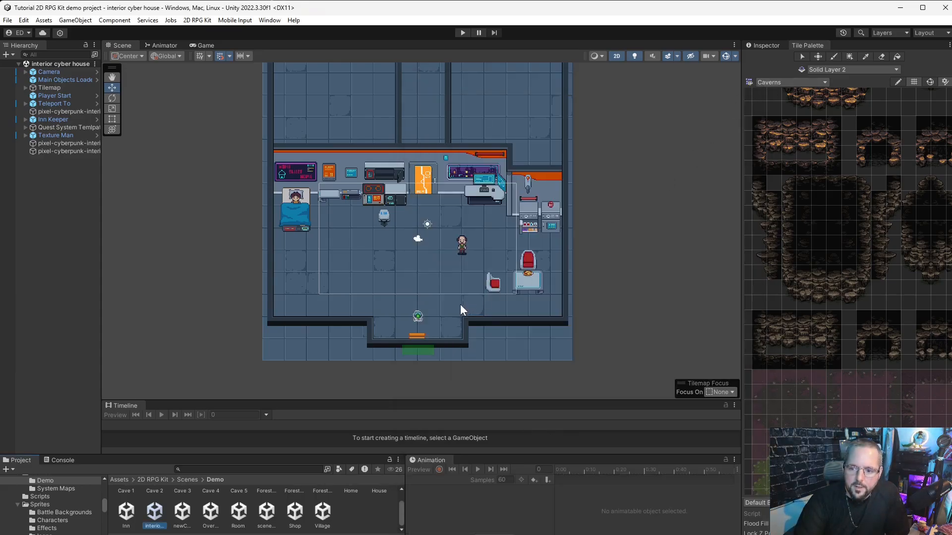
middle_click_drag(446, 171, 426, 254)
scroll(437, 307, "down", 14)
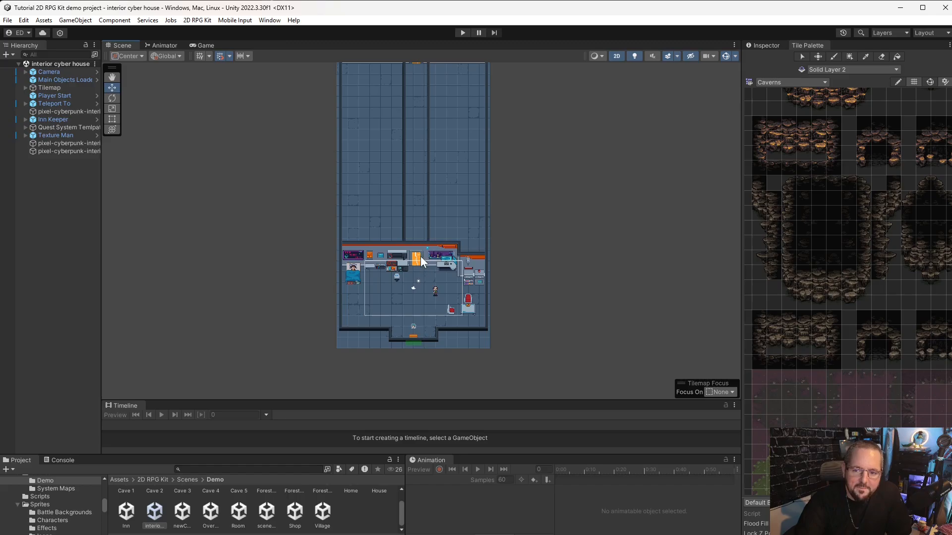
Step: Examine the interior cyber house map, from the furnished room up to the far rooms and the orange door
scroll(386, 309, "up", 6)
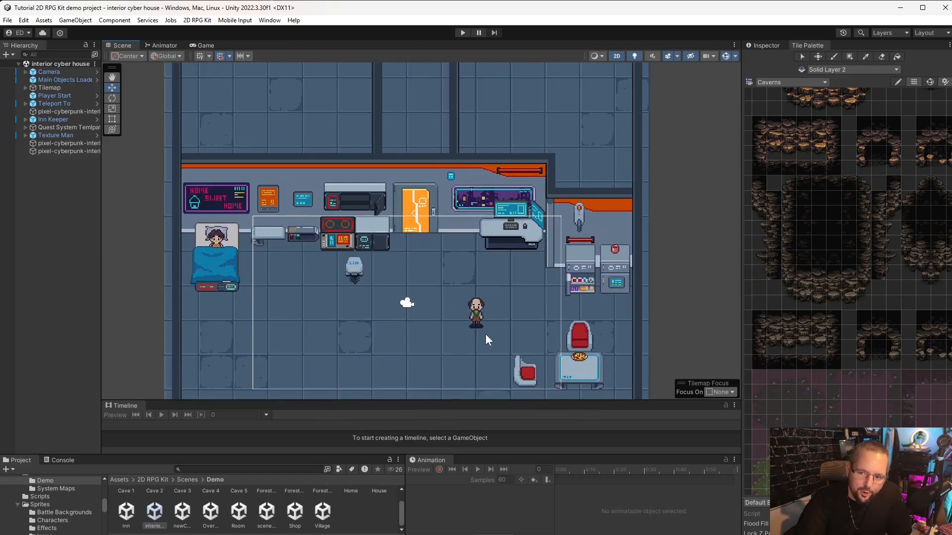
scroll(438, 152, "down", 5)
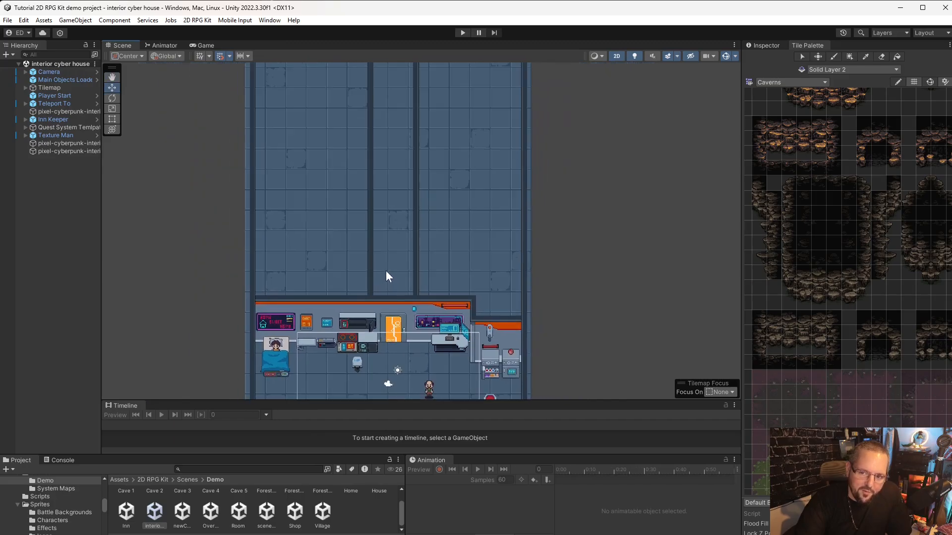
middle_click_drag(406, 162, 365, 340)
scroll(366, 222, "up", 2)
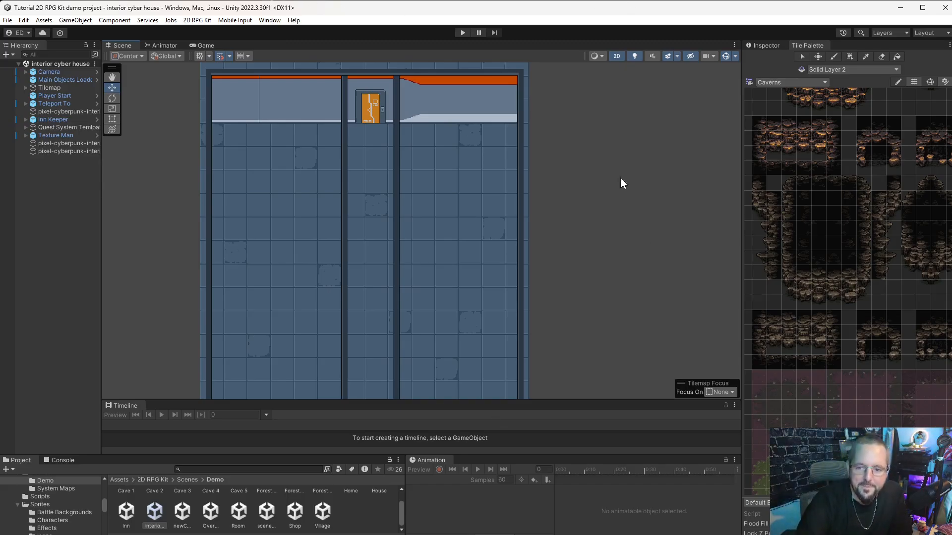
scroll(362, 193, "down", 3)
middle_click_drag(427, 324, 524, 362)
scroll(451, 346, "up", 4)
scroll(453, 341, "up", 11)
scroll(518, 391, "down", 7)
scroll(516, 357, "down", 4)
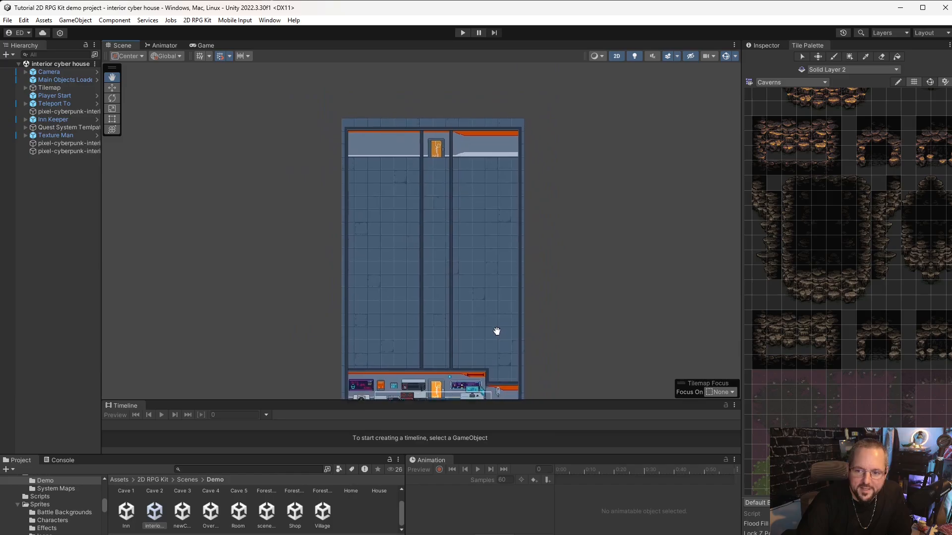
Step: Switch the tile palette to Cyberpunk Interior and pick a two-by-two block of blue floor tiles as the brush
left_click(824, 81)
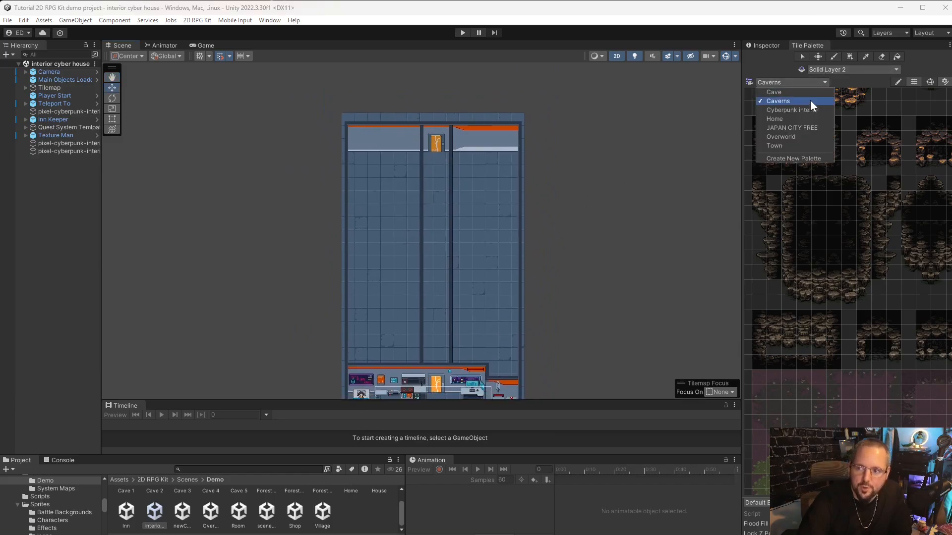
left_click(803, 110)
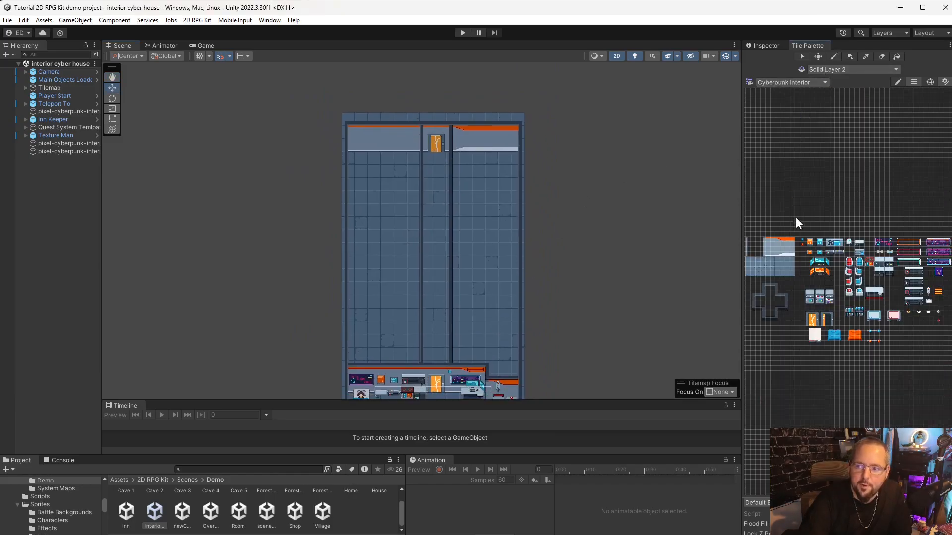
scroll(805, 307, "up", 8)
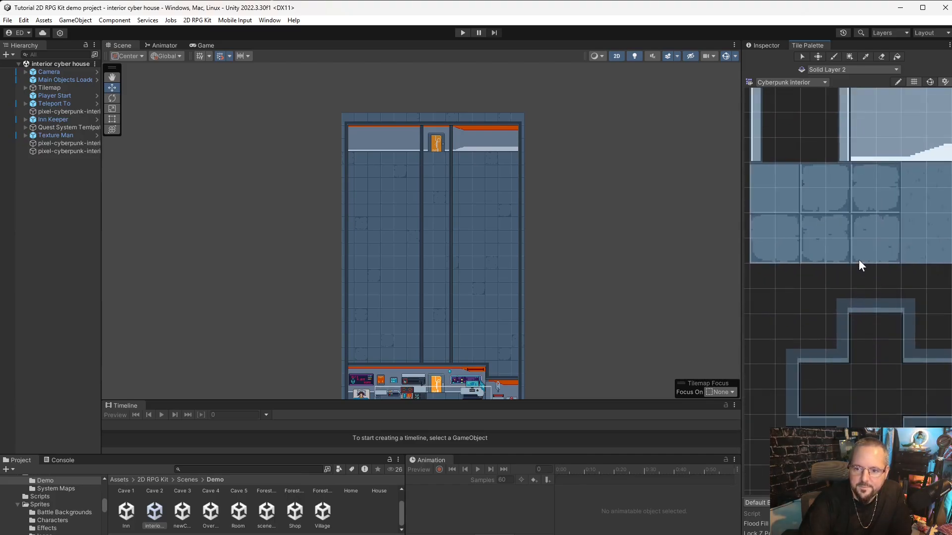
scroll(858, 259, "down", 8)
middle_click_drag(698, 291, 780, 305)
scroll(808, 288, "up", 8)
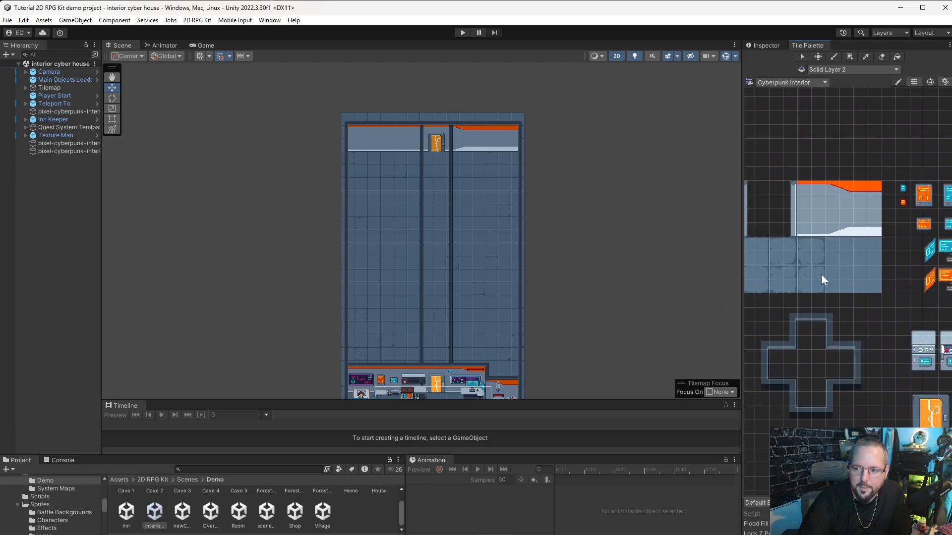
scroll(808, 267, "up", 3)
left_click_drag(808, 258, 842, 292)
scroll(500, 213, "up", 3)
scroll(419, 224, "up", 4)
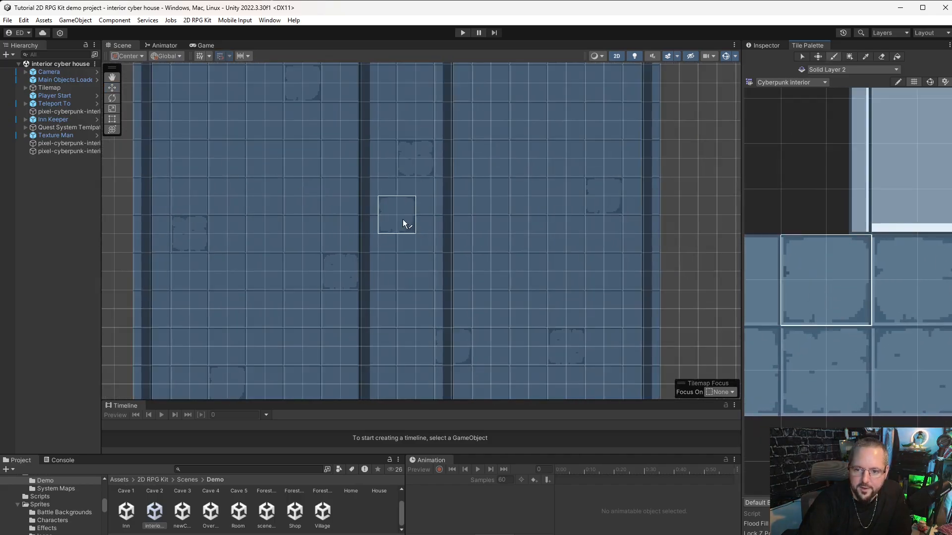
Step: Compare the Cyberpunk Interior tile set with the floors and walls of the map's upper rooms
scroll(420, 224, "down", 7)
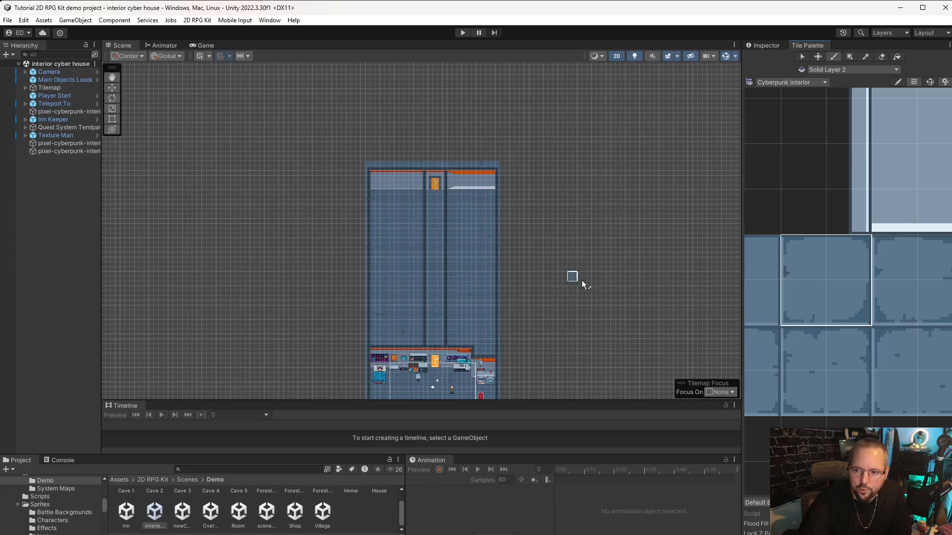
scroll(853, 329, "down", 3)
middle_click_drag(854, 330, 814, 276)
scroll(790, 321, "down", 4)
scroll(809, 223, "down", 2)
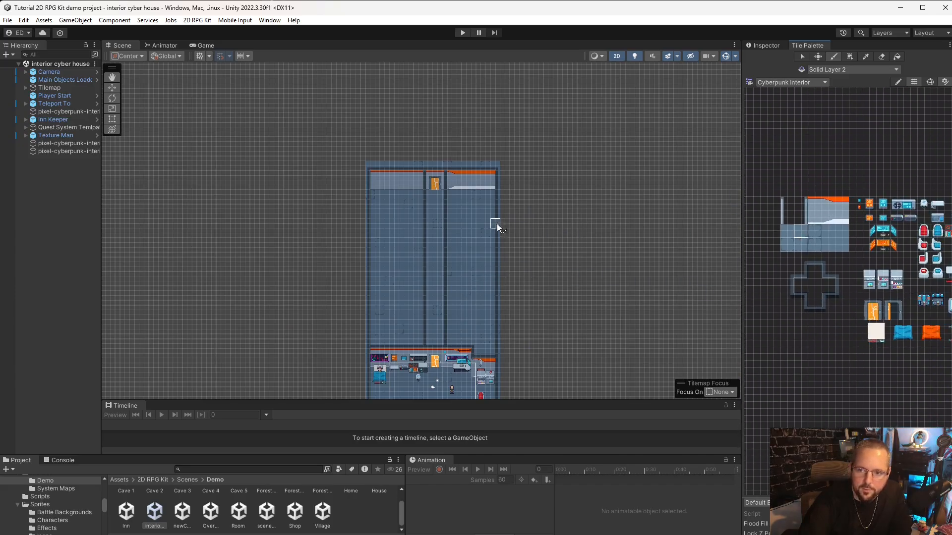
scroll(394, 220, "up", 8)
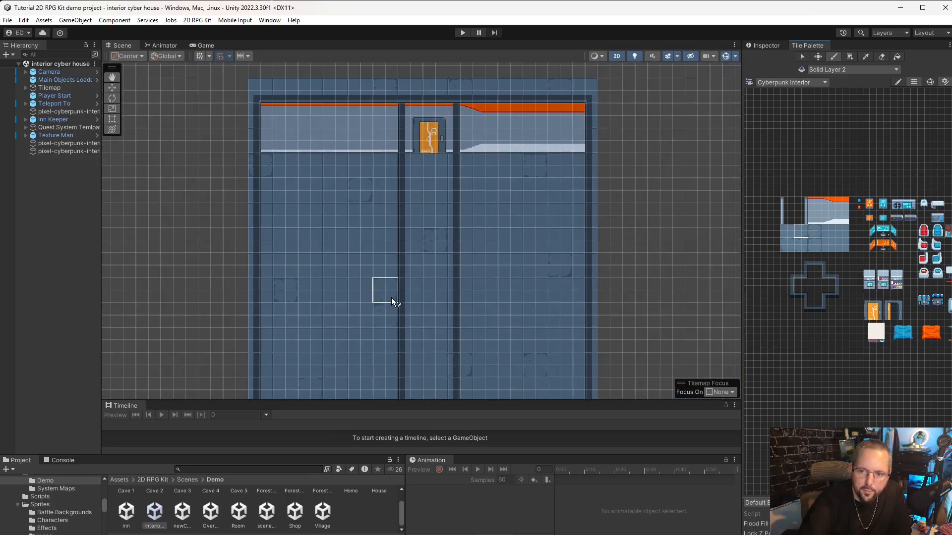
scroll(392, 302, "down", 3)
middle_click_drag(465, 348, 487, 281)
scroll(487, 281, "up", 3)
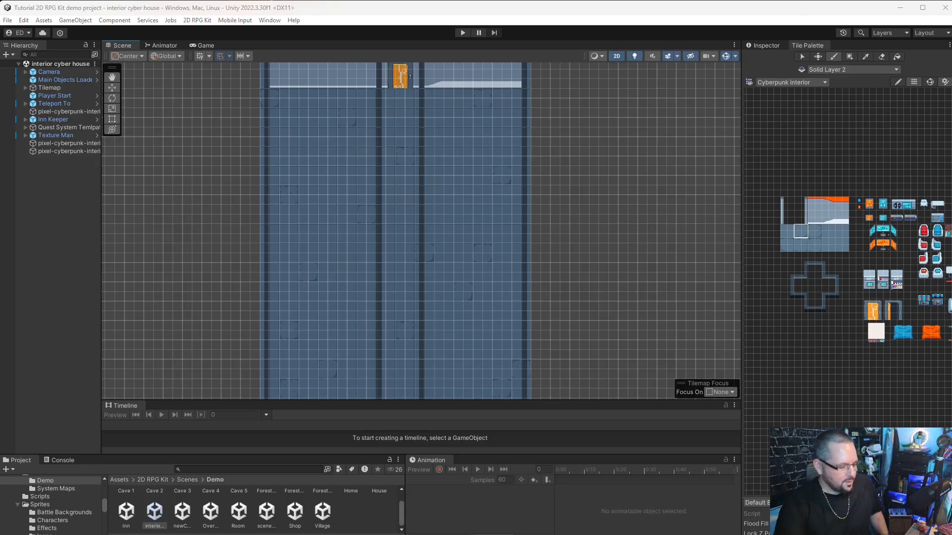
Step: Switch to the web browser and view Aske4's Free Sci-Fi TileSet Space station asset page on itch.io
left_click_drag(134, 254, 590, 85)
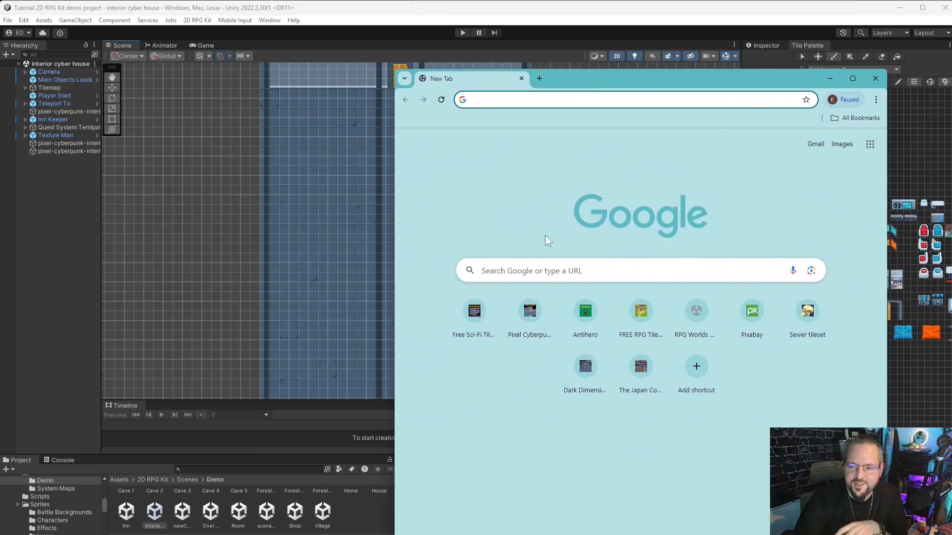
left_click(476, 323)
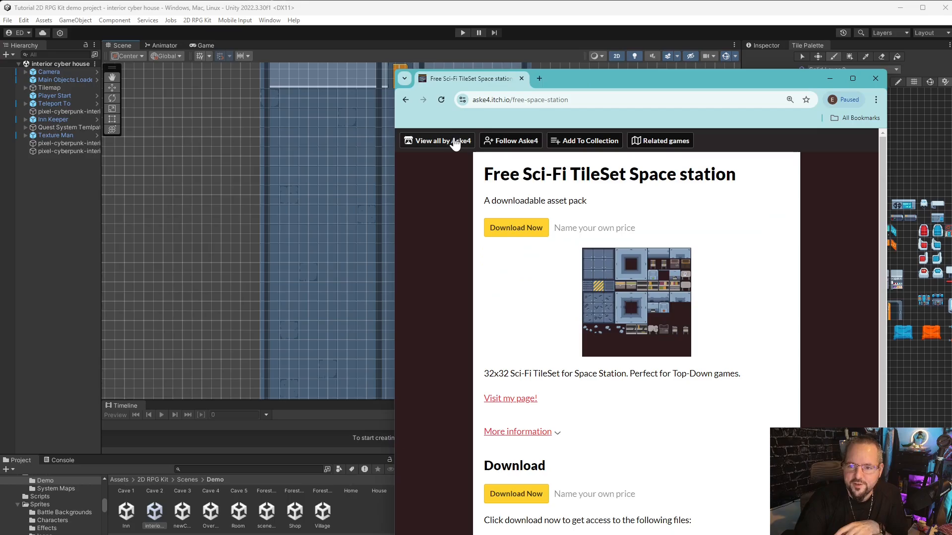
left_click(455, 142)
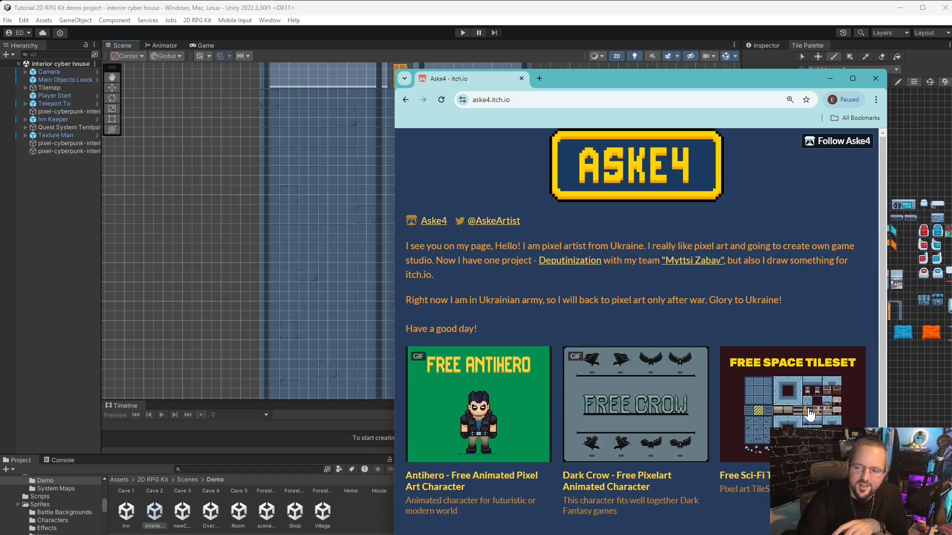
left_click(802, 411)
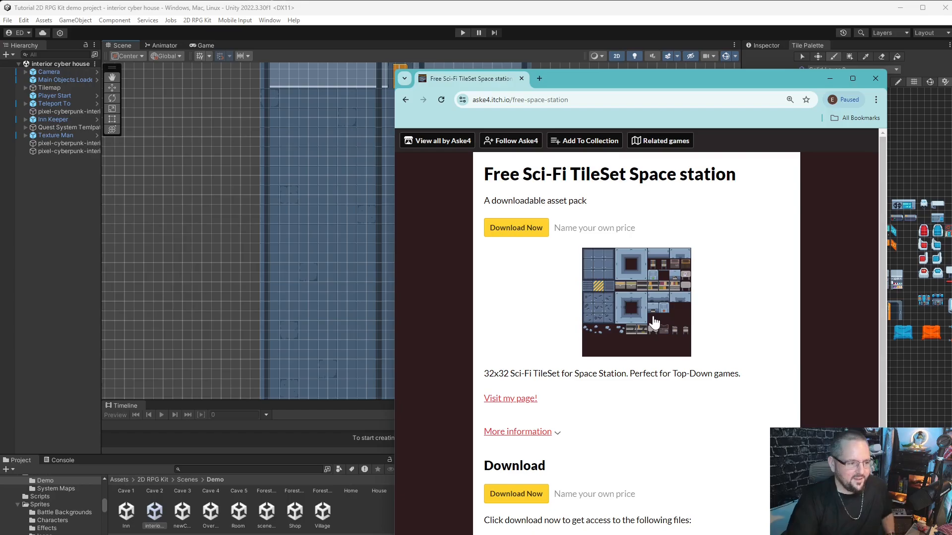
left_click(654, 317)
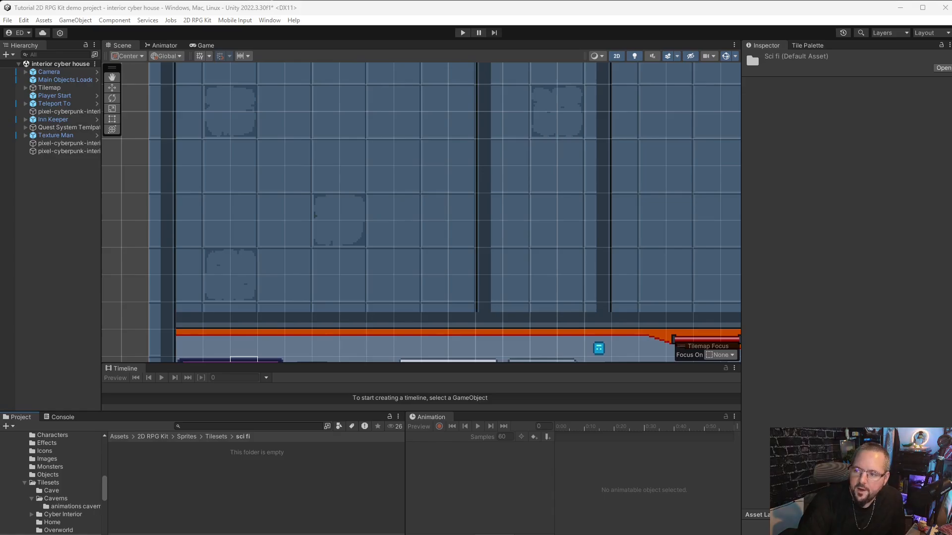
Step: Import the TileSet v1.0 image into the sci fi folder and set its sprite mode to Multiple with 32 pixels per unit
left_click_drag(181, 476, 187, 480)
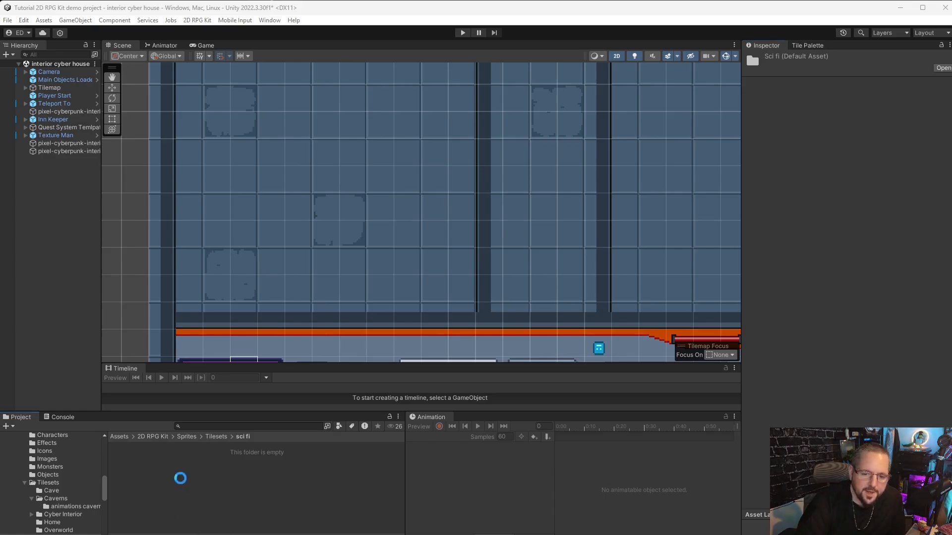
left_click(129, 457)
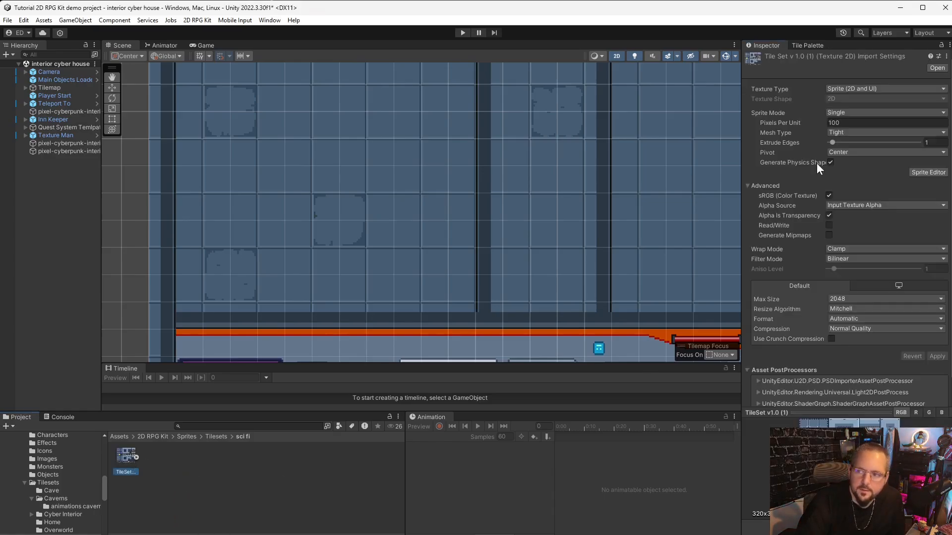
left_click(858, 112)
left_click(870, 132)
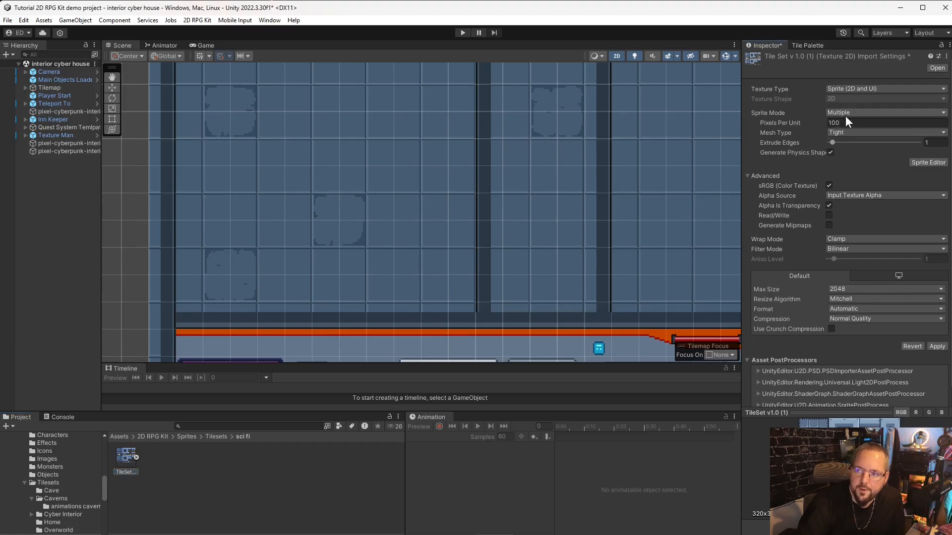
left_click(842, 123)
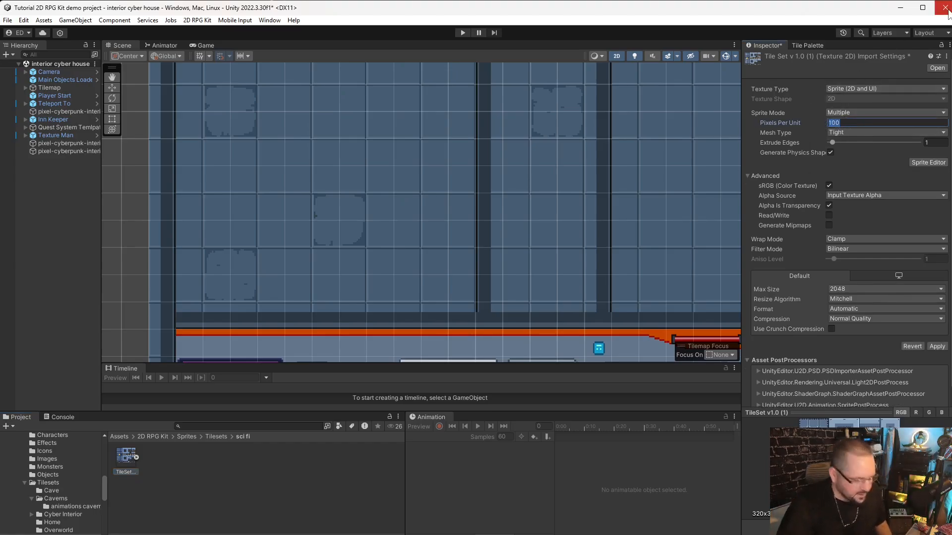
type("32")
Step: Set the tileset texture's filter mode to Point (no filter) and its compression to None, applying the import settings
left_click(832, 246)
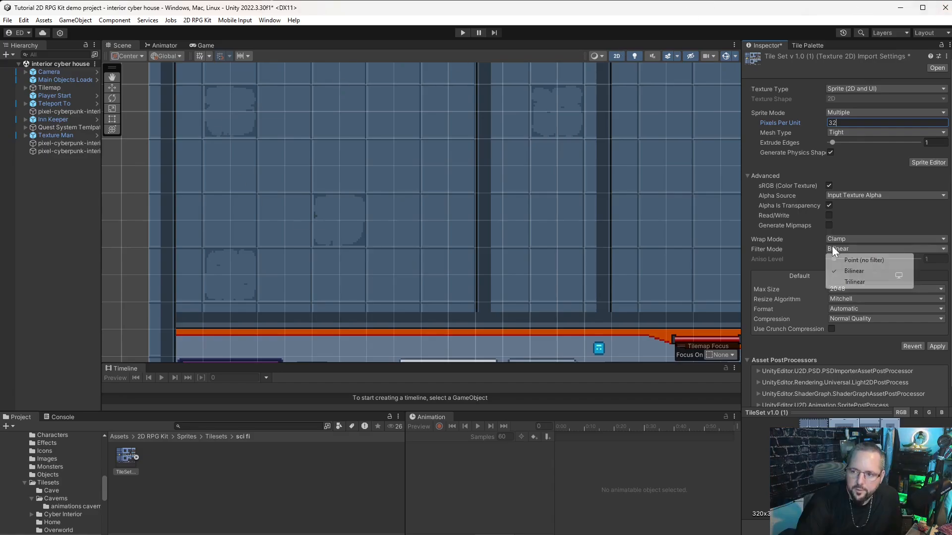
left_click(848, 259)
left_click(850, 318)
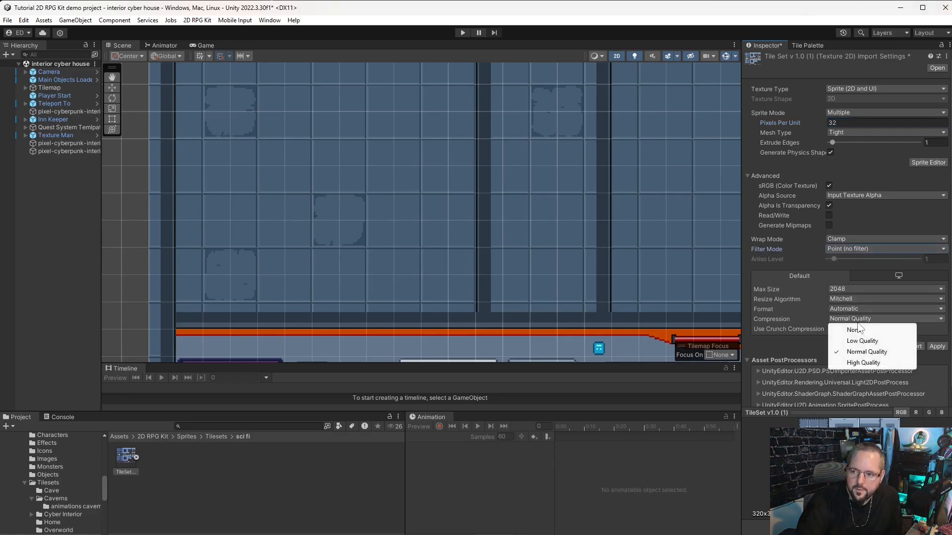
left_click(864, 328)
left_click(937, 337)
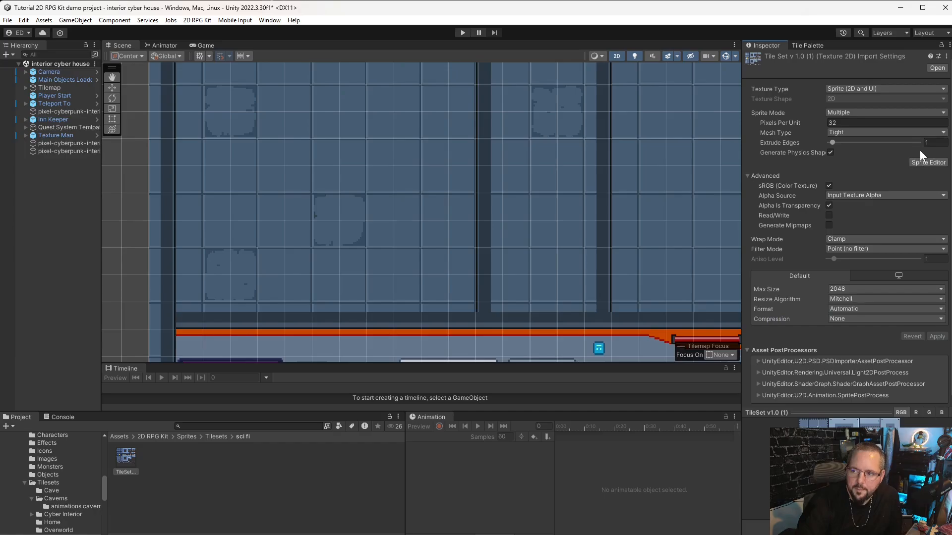
Step: Slice the tileset into a regular grid of tile sprites in the Sprite Editor and apply the slicing
left_click(925, 162)
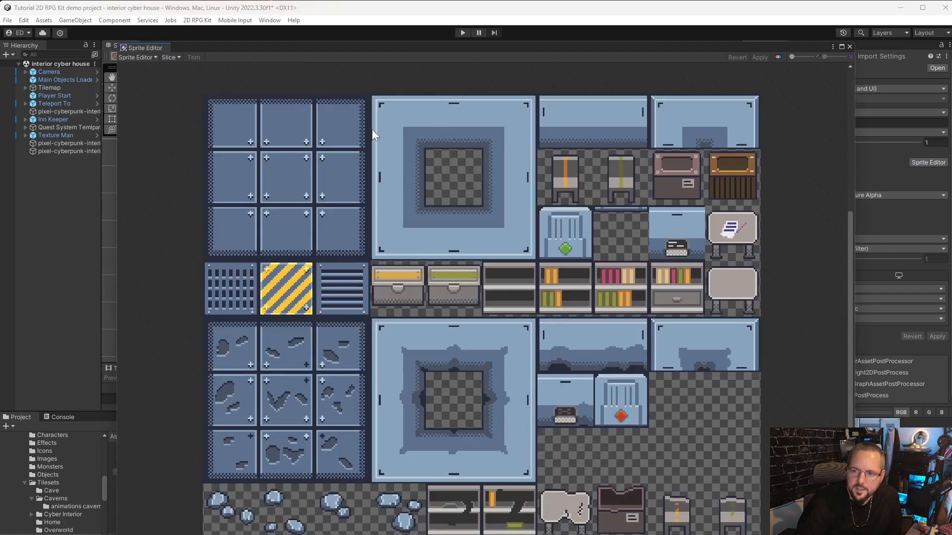
left_click(170, 57)
left_click(265, 171)
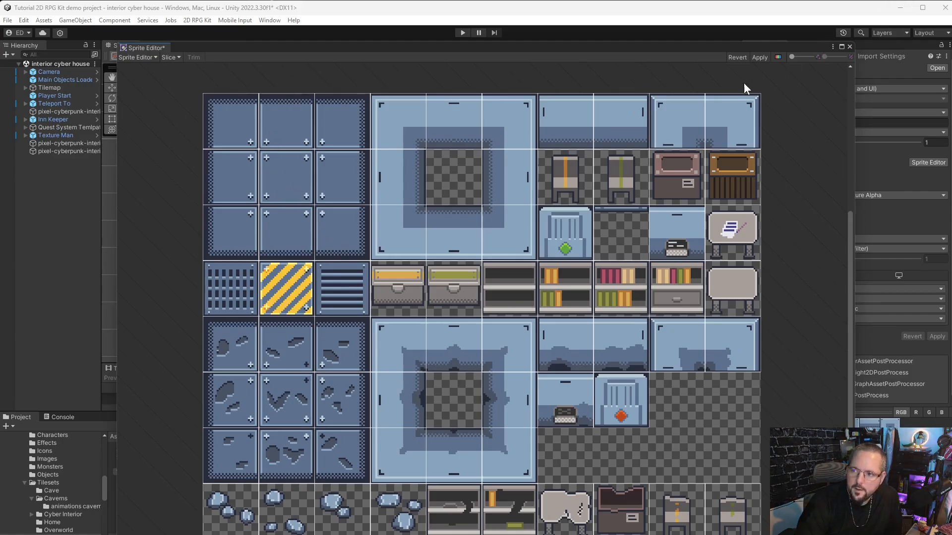
left_click(758, 57)
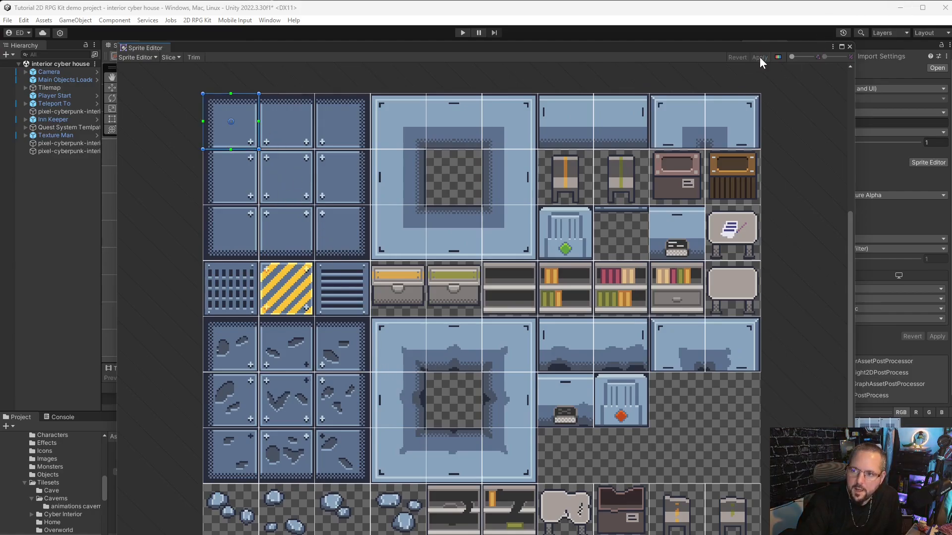
left_click(849, 47)
Step: Expand the sliced tileset in the sci fi folder to view its individual sprites alongside the scene's floor tiles
scroll(528, 245, "down", 4)
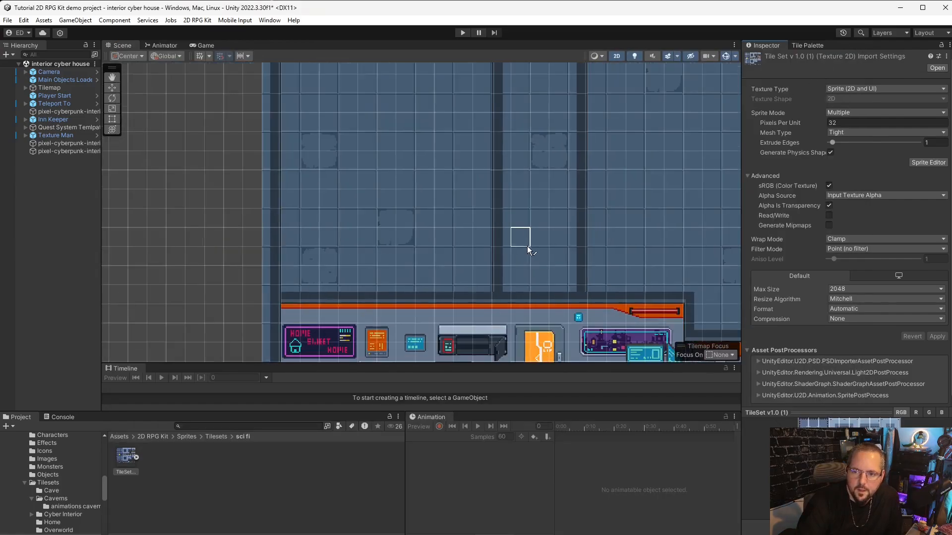
middle_click_drag(625, 186, 536, 199)
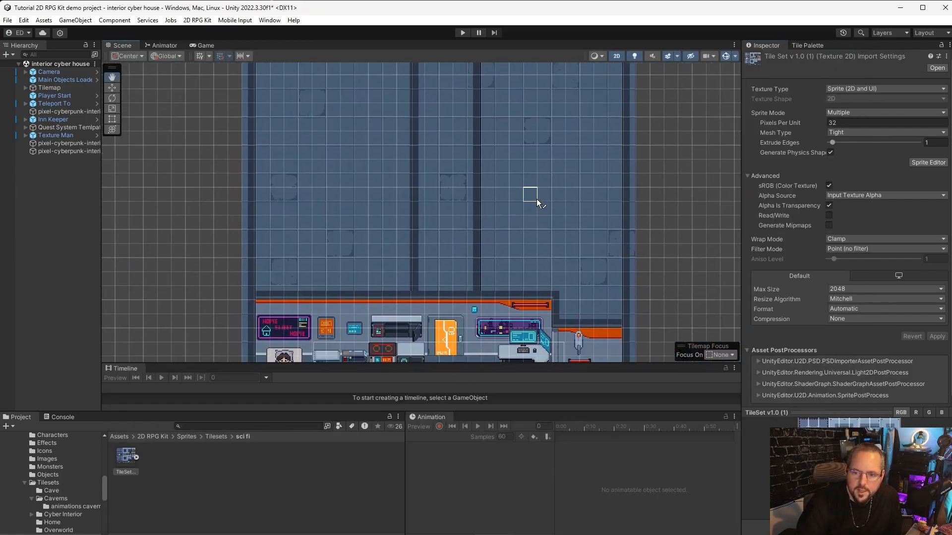
left_click(136, 457)
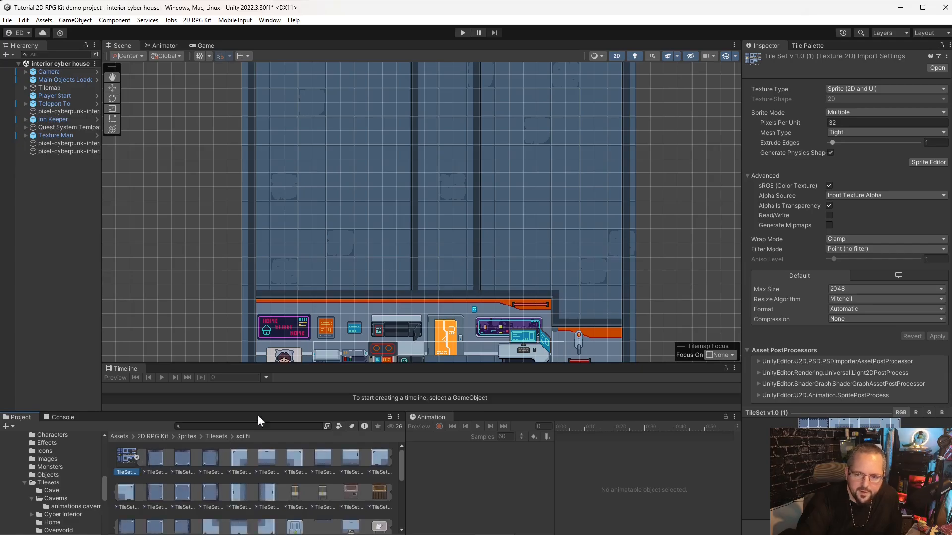
scroll(416, 248, "up", 5)
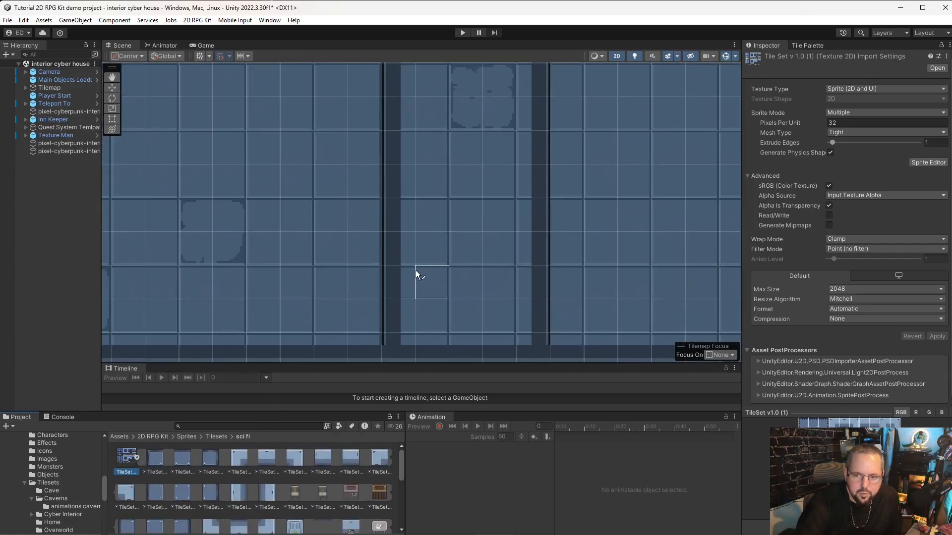
scroll(449, 278, "down", 5)
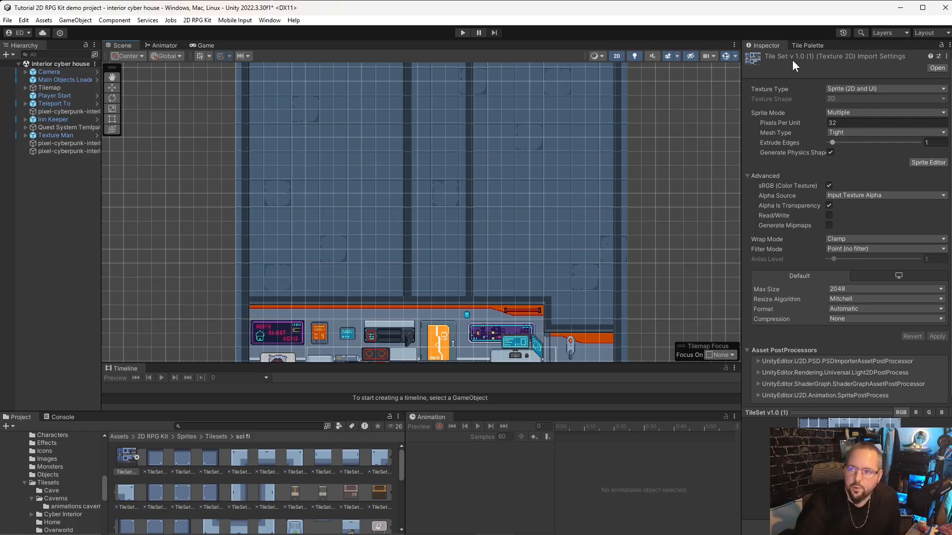
left_click(809, 46)
left_click(763, 46)
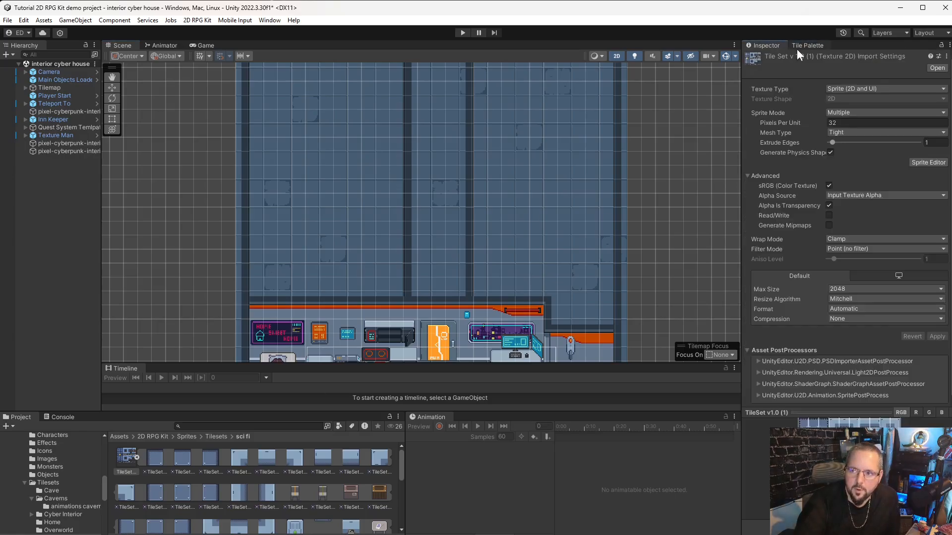
left_click(807, 44)
left_click(766, 46)
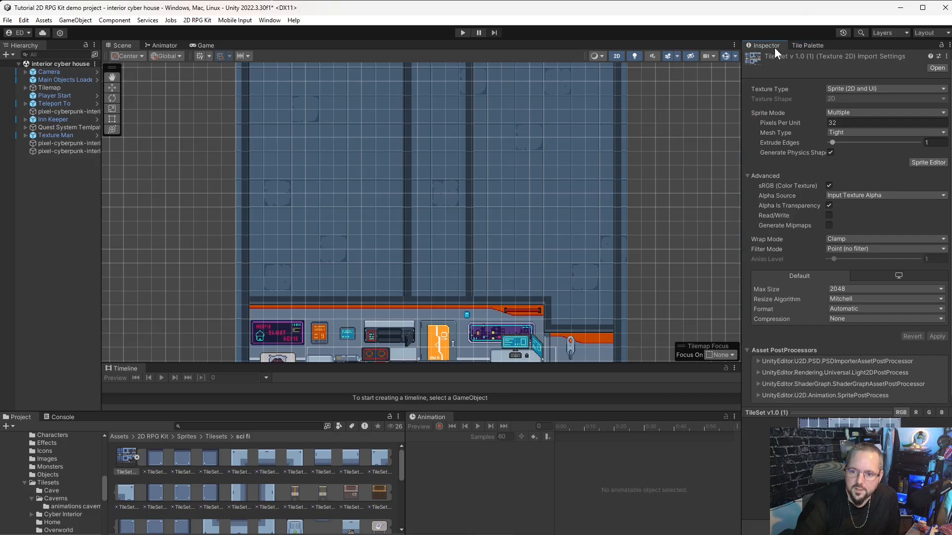
Step: Create a new rectangular tile palette named "sci fi" and save it in the sci fi tileset folder
left_click(799, 46)
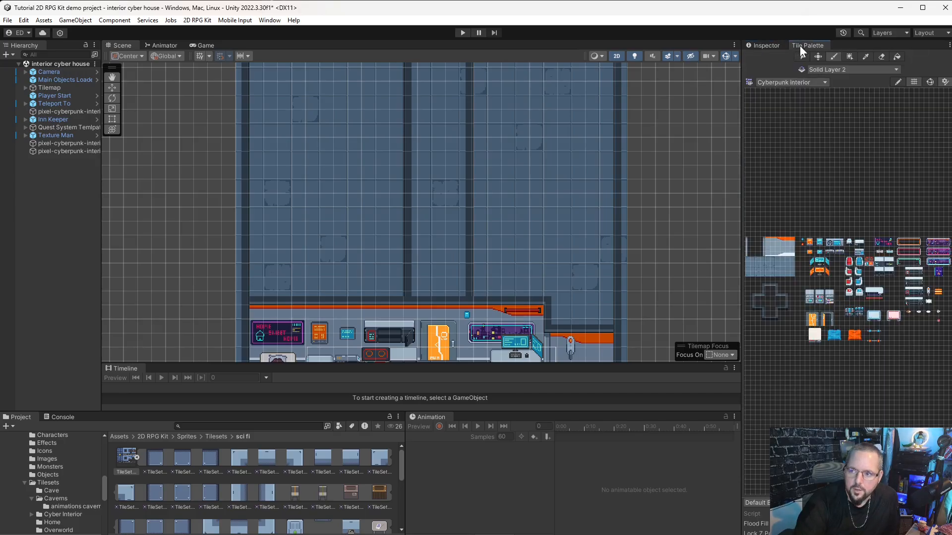
left_click(787, 80)
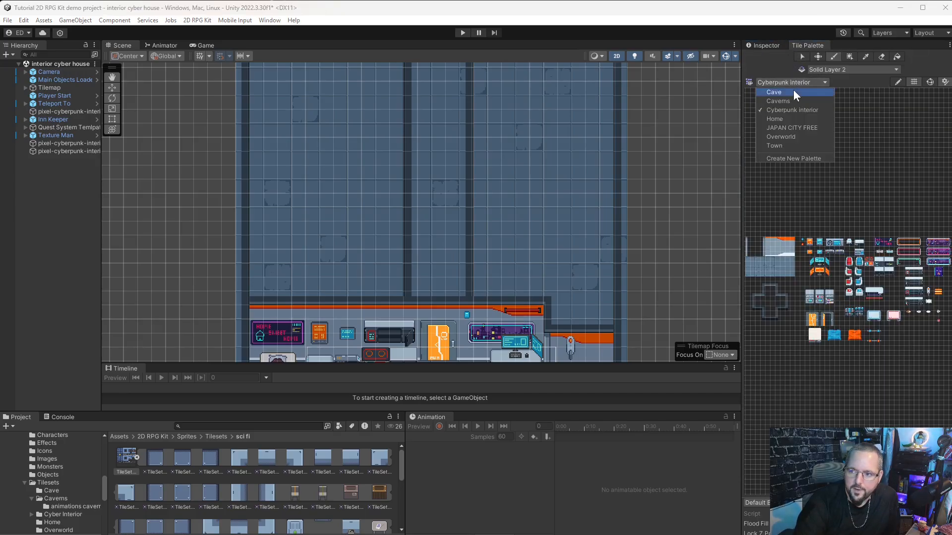
left_click(797, 158)
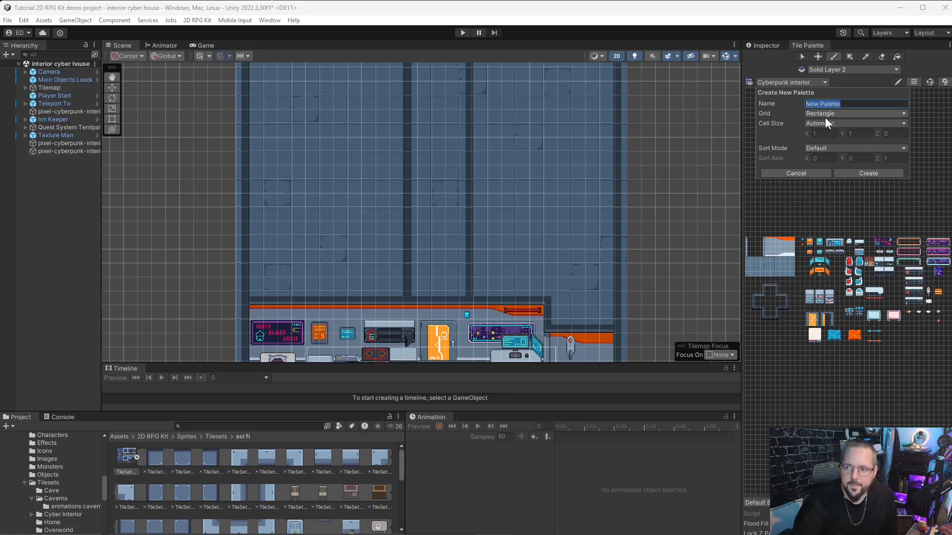
type("sci fi")
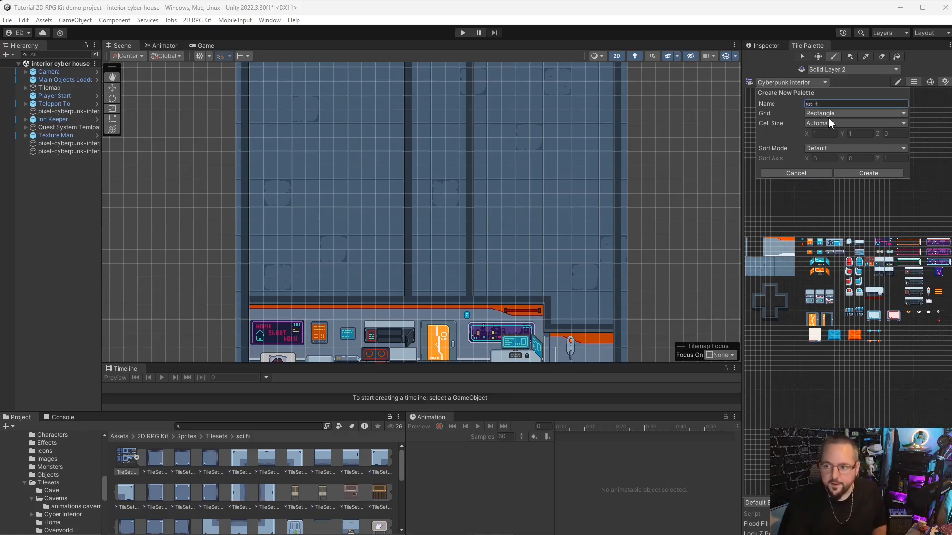
left_click(879, 176)
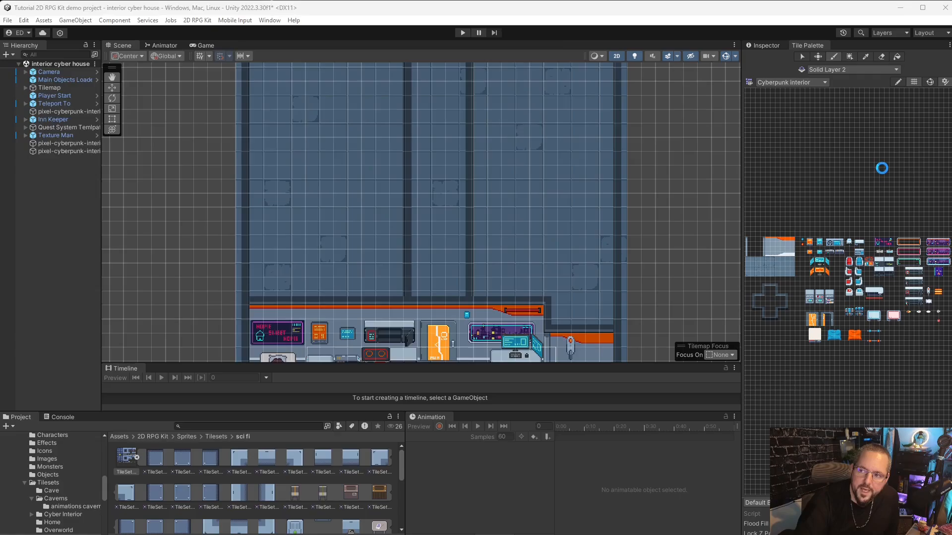
left_click(491, 453)
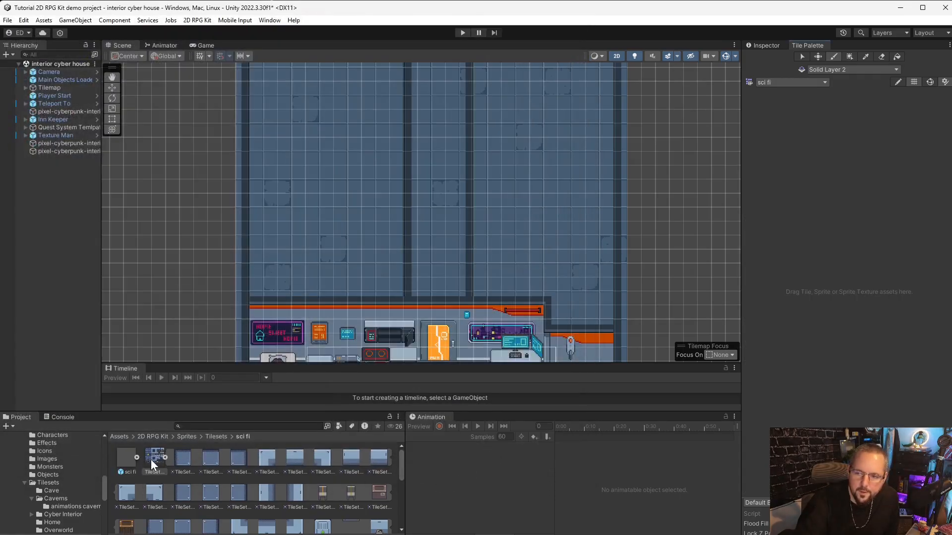
Step: Add the sliced tileset to the sci fi palette, generating its tile assets in the Caverns folder and overwriting existing ones
left_click_drag(151, 460, 771, 233)
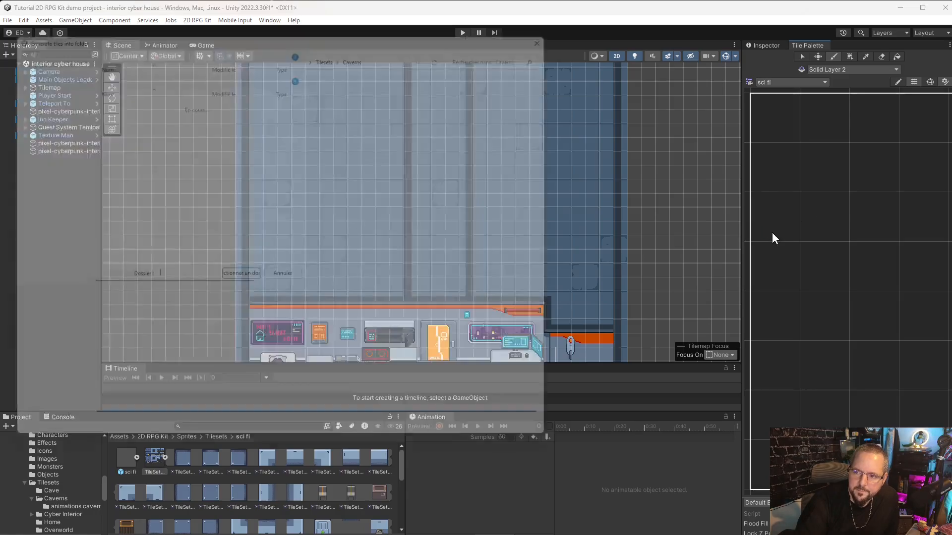
left_click(461, 453)
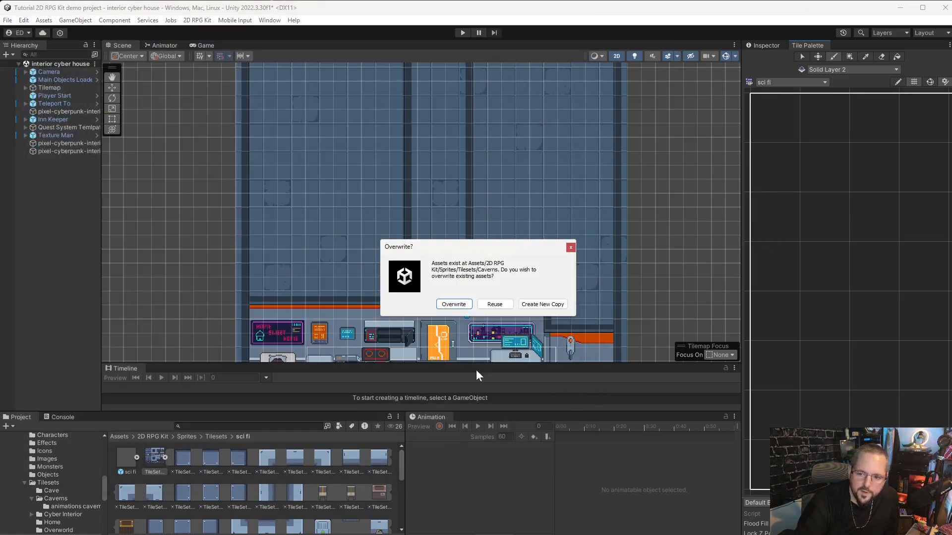
left_click(456, 306)
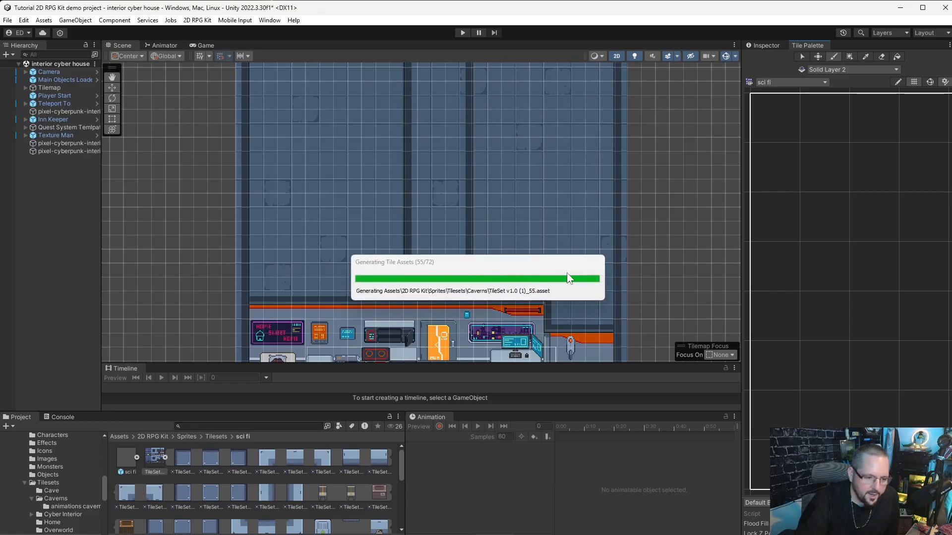
Step: Pick the intact 3×3 wall block from the sci fi palette and preview its scale over the corridor floor
scroll(845, 269, "up", 3)
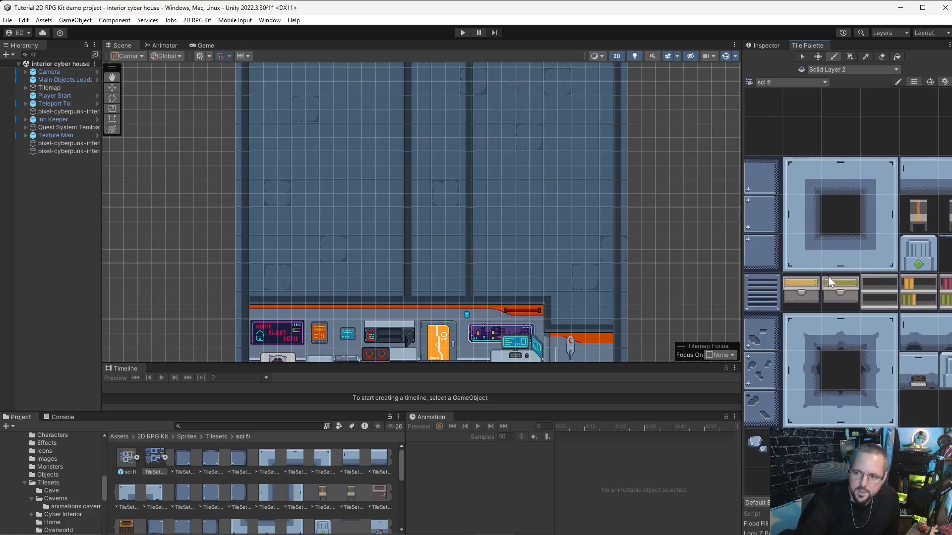
left_click(820, 227)
scroll(440, 215, "up", 6)
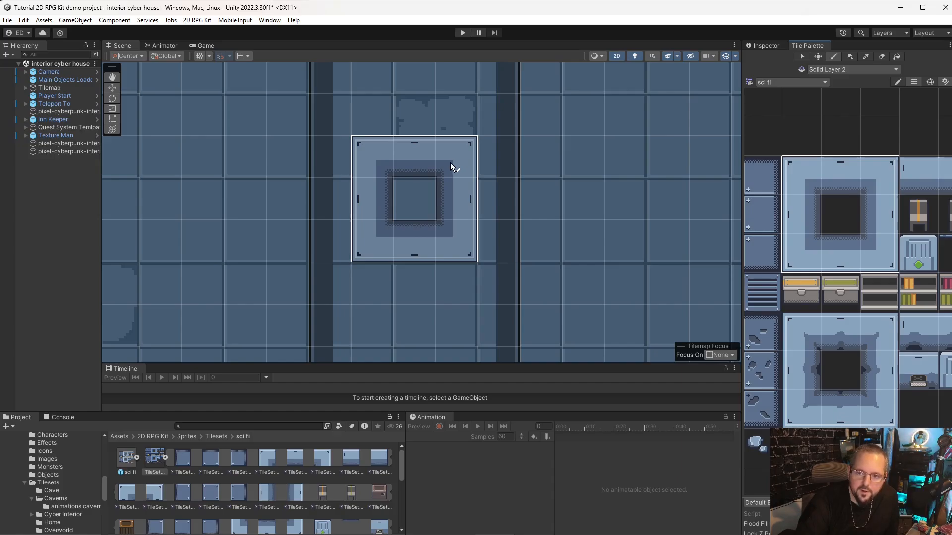
scroll(442, 206, "up", 4)
scroll(445, 209, "up", 4)
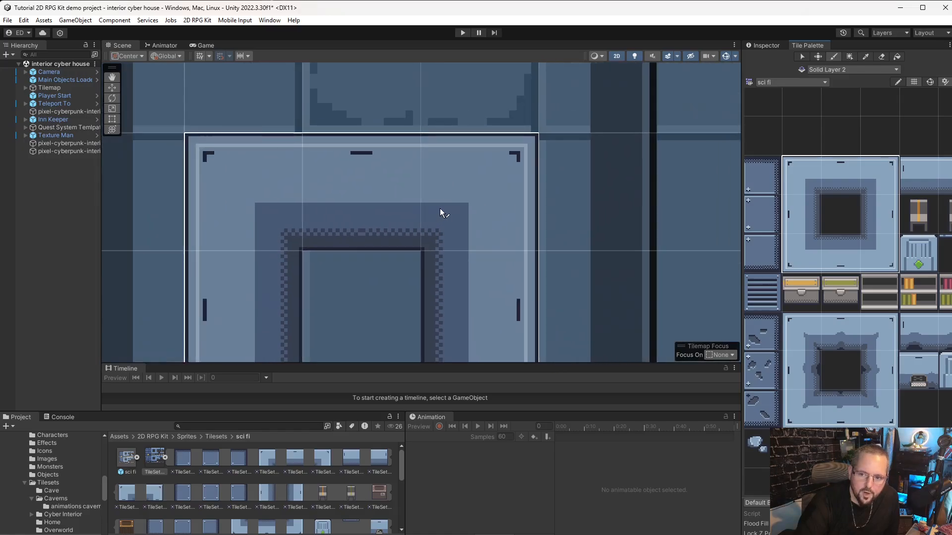
Step: Compare the 3×3 wall block's scale with the corridor and the whole house, and clear the brush by picking an empty palette cell
scroll(435, 206, "down", 5)
scroll(438, 228, "up", 6)
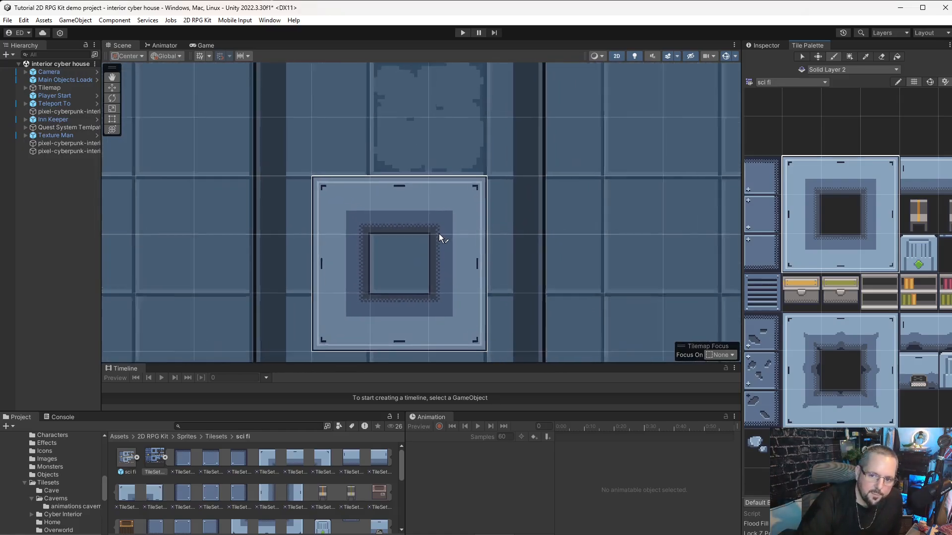
scroll(469, 219, "down", 8)
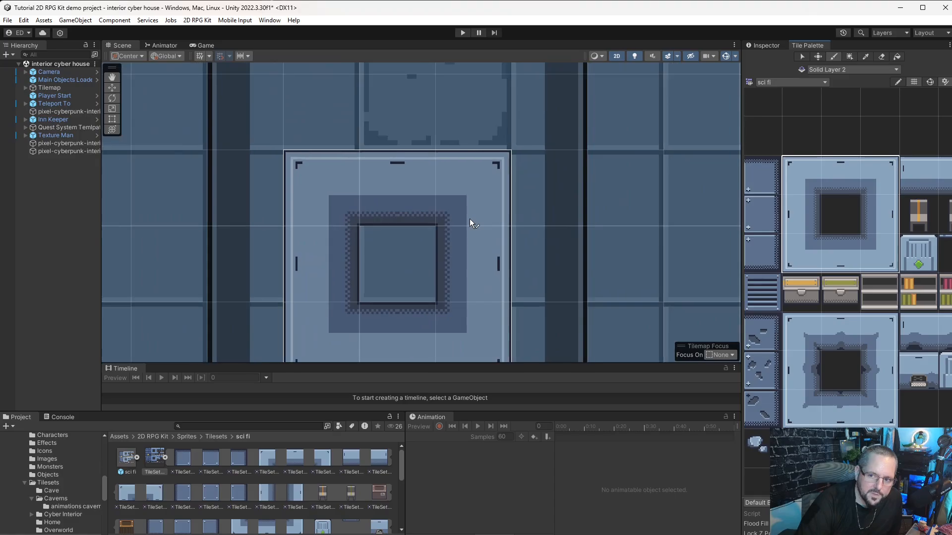
scroll(474, 188, "down", 8)
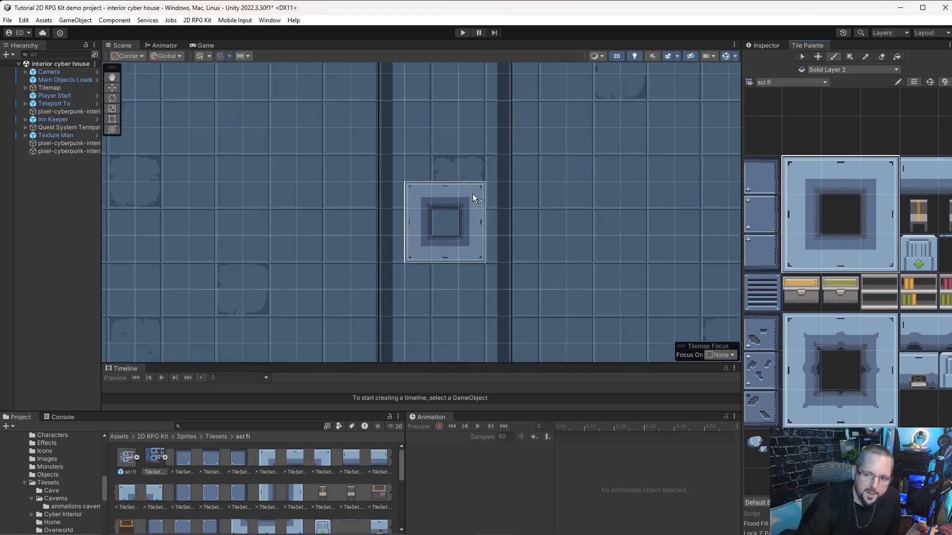
middle_click_drag(600, 247, 495, 248)
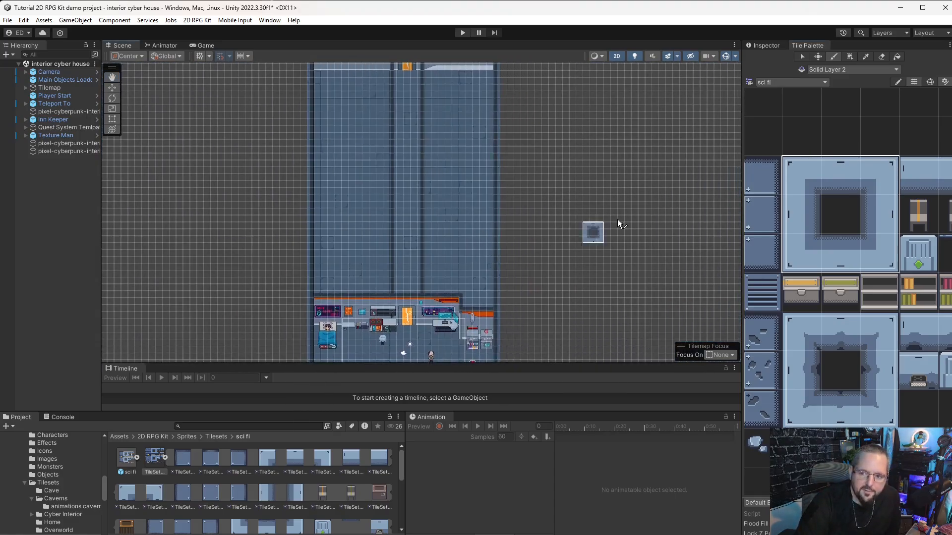
left_click(851, 122)
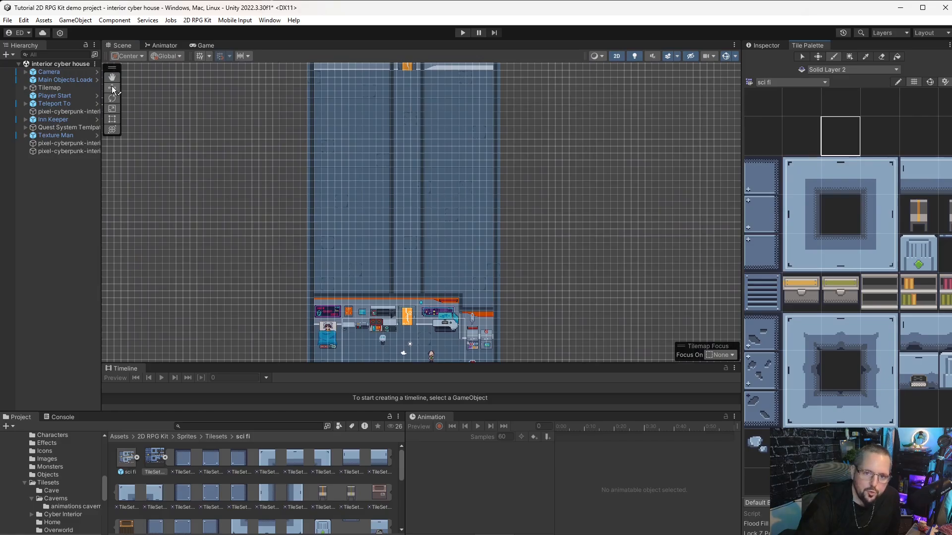
Step: Expand the Tilemap object and select Ground Layer 1 to examine how far its tiles extend across the house interior
left_click(26, 88)
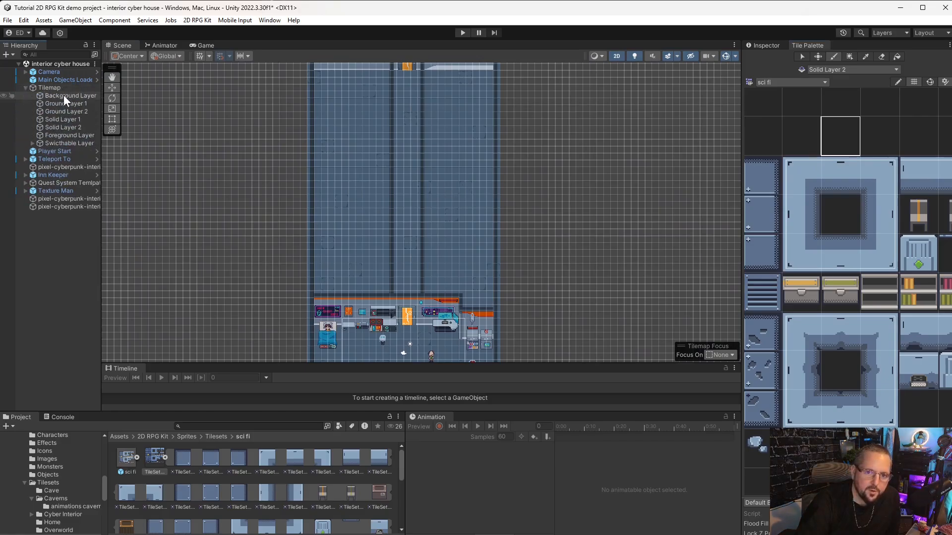
left_click(66, 104)
scroll(493, 317, "up", 3)
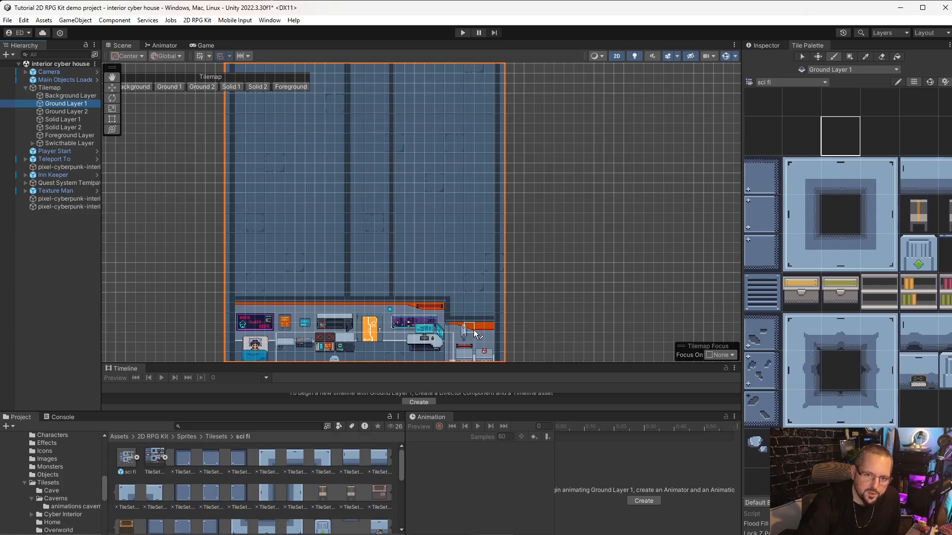
scroll(373, 243, "down", 2)
scroll(501, 303, "down", 2)
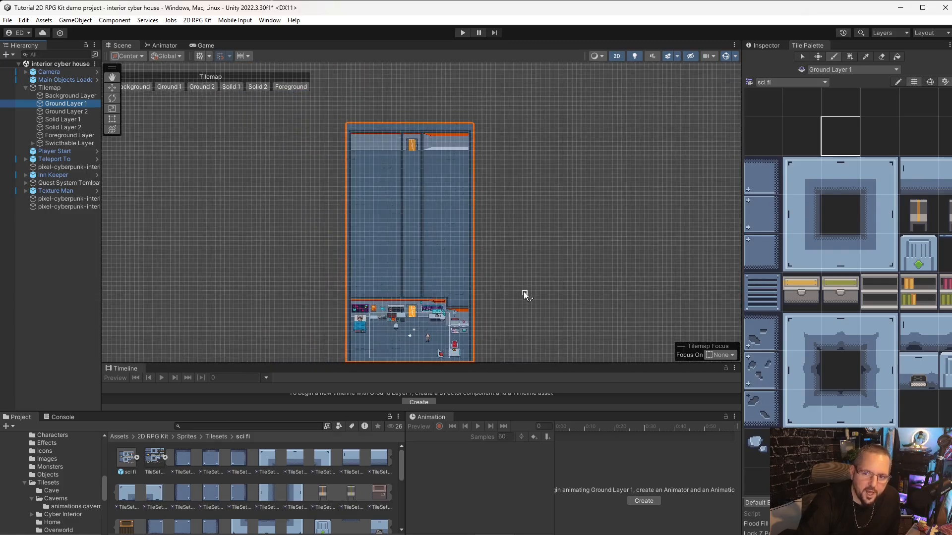
scroll(495, 317, "up", 2)
scroll(491, 317, "up", 2)
scroll(206, 285, "up", 3)
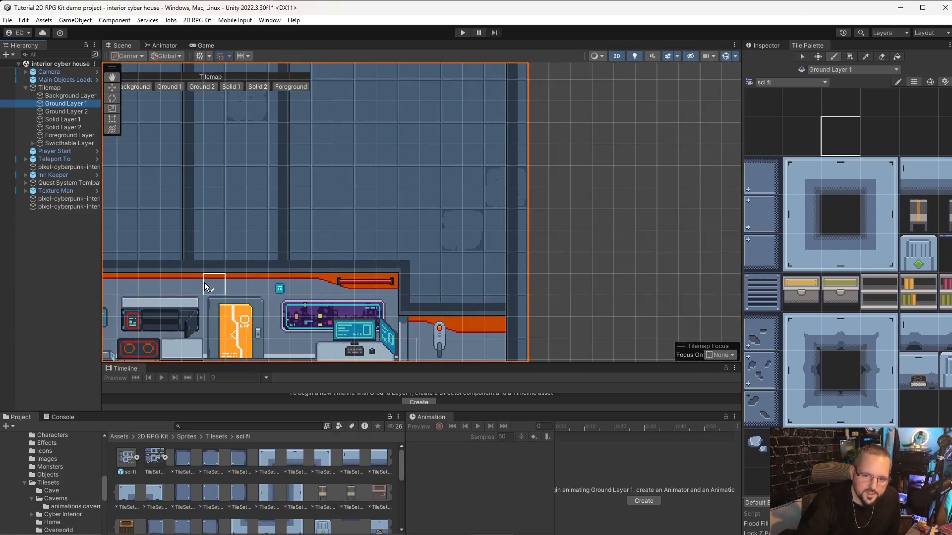
scroll(356, 277, "down", 1)
scroll(344, 211, "down", 1)
scroll(340, 213, "down", 1)
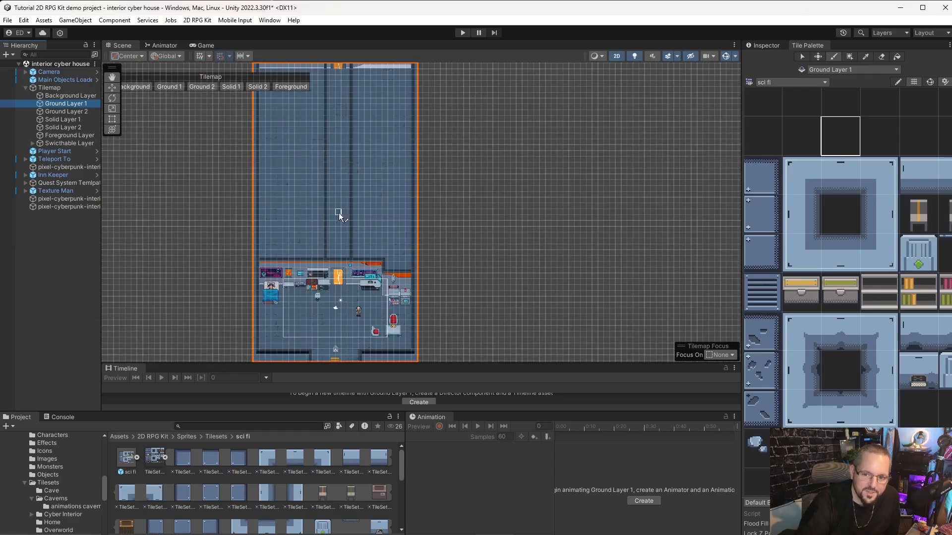
Step: Examine which walls and furnishings belong to Solid Layer 1, Solid Layer 2 and the Foreground Layer, ending on Solid Layer 1
left_click(69, 120)
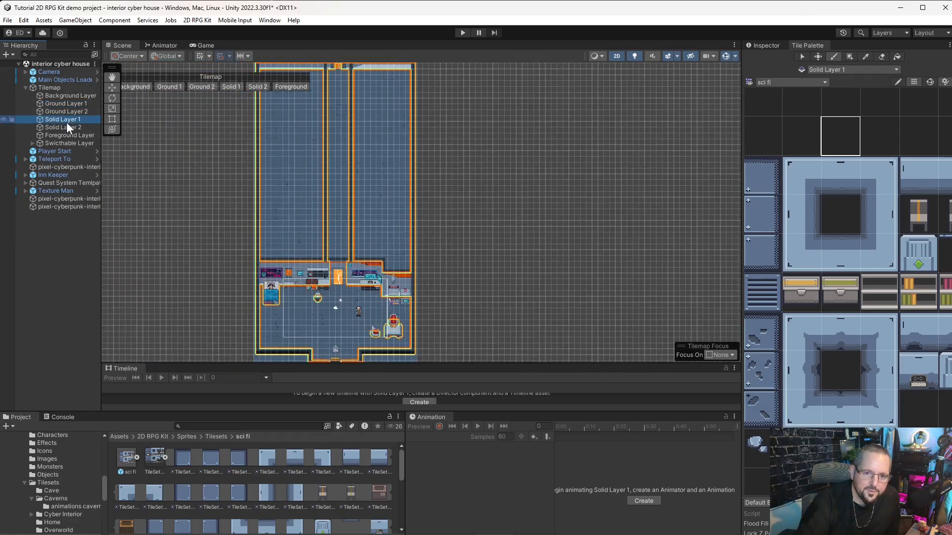
scroll(301, 219, "up", 5)
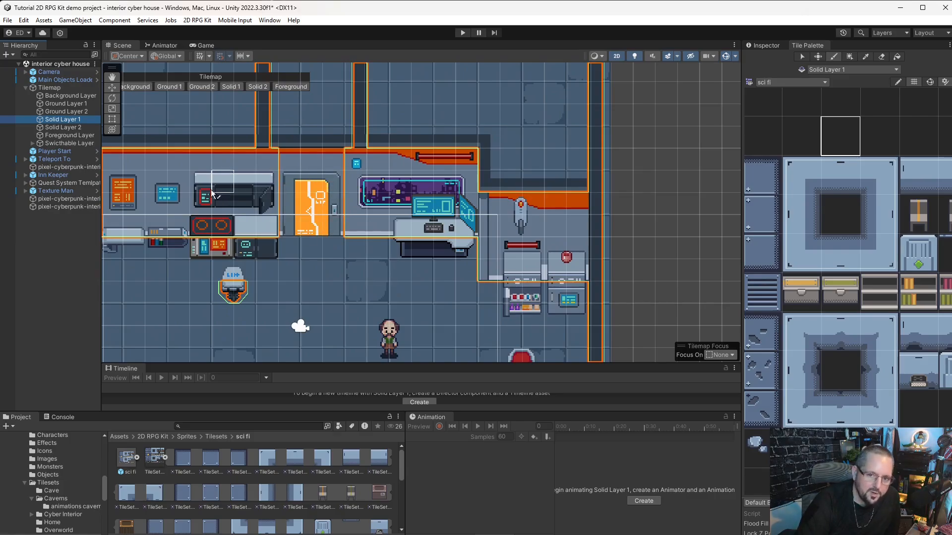
left_click(69, 135)
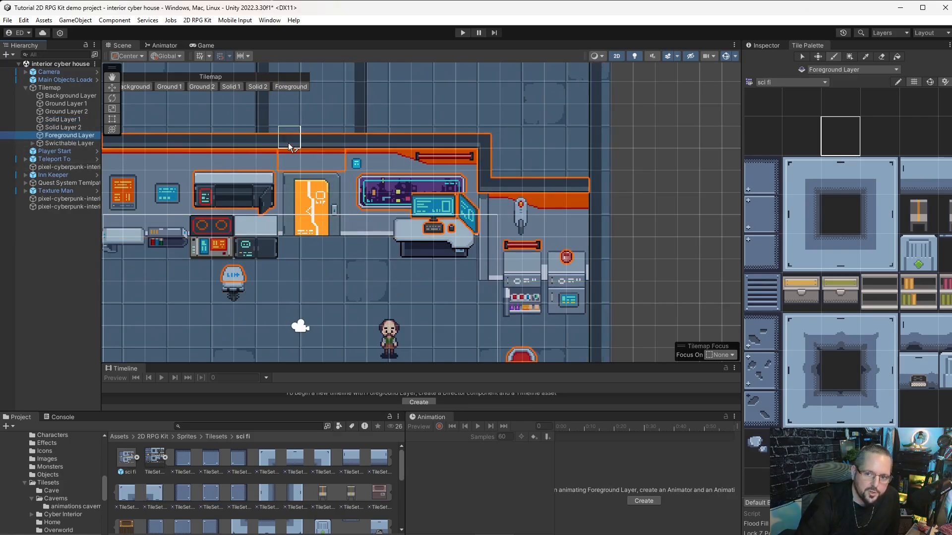
left_click(70, 128)
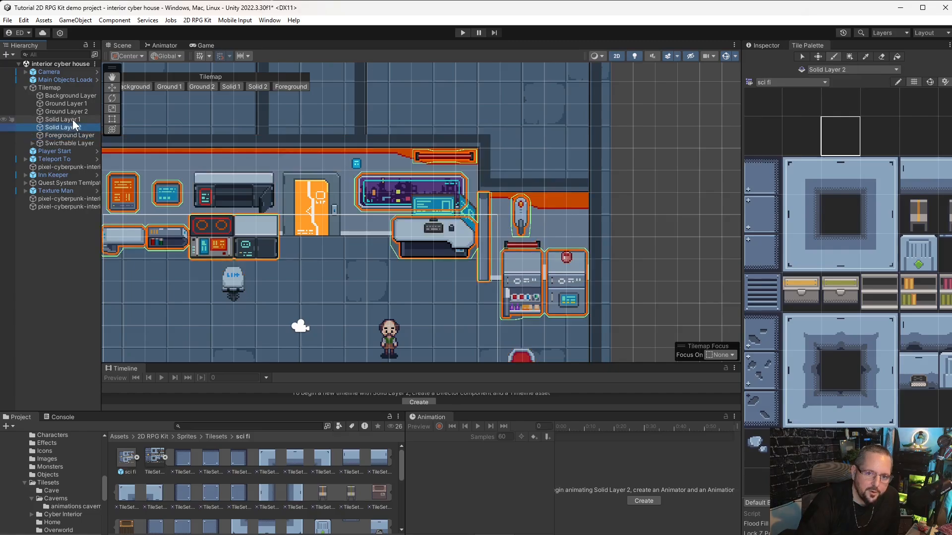
left_click(73, 120)
scroll(304, 184, "down", 2)
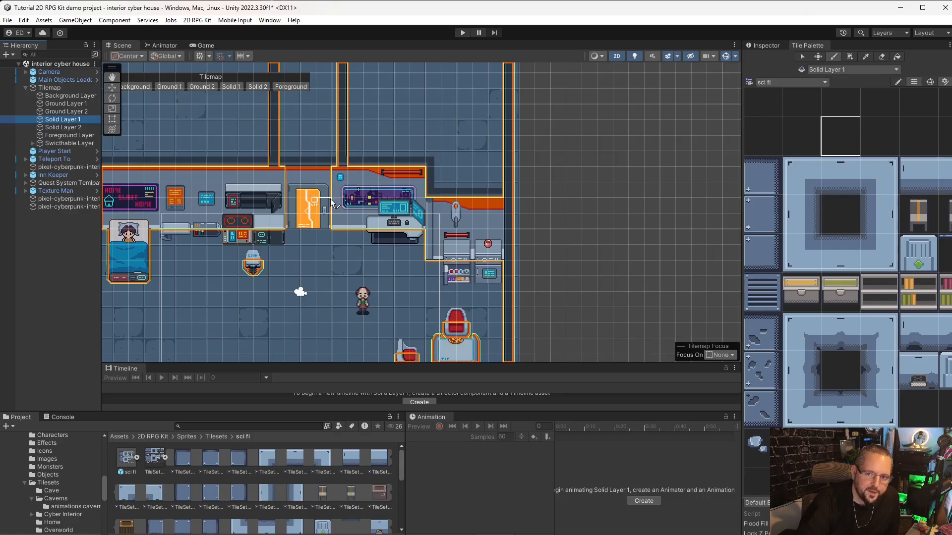
scroll(315, 221, "down", 3)
Step: Examine the long central corridor, its side walls and the orange door at its upper end with Solid Layer 1 active
middle_click_drag(304, 213, 303, 313)
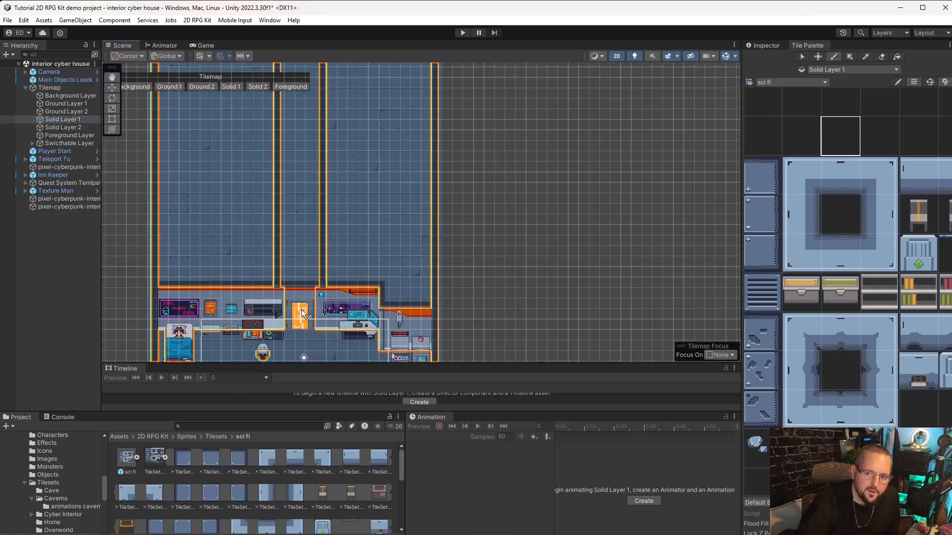
middle_click_drag(296, 132, 276, 352)
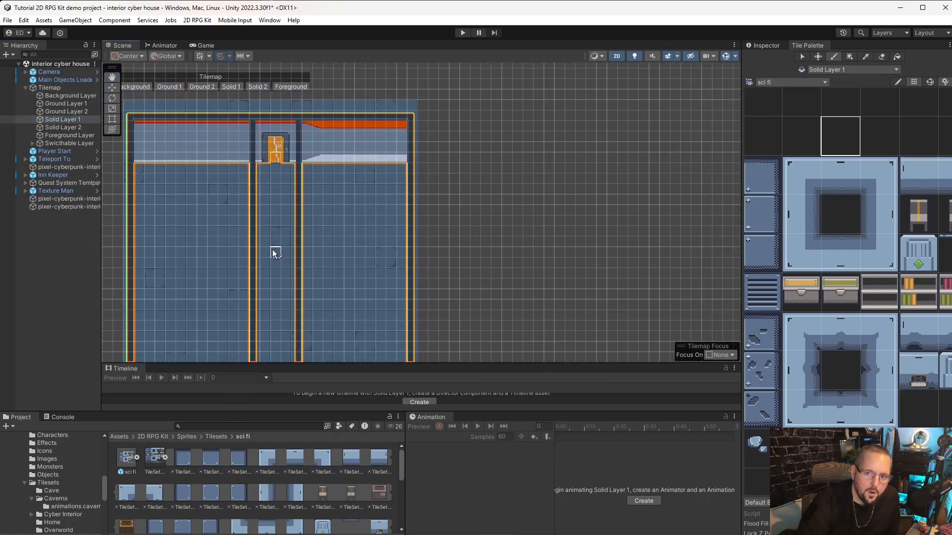
middle_click_drag(274, 170, 268, 290)
scroll(266, 290, "up", 5)
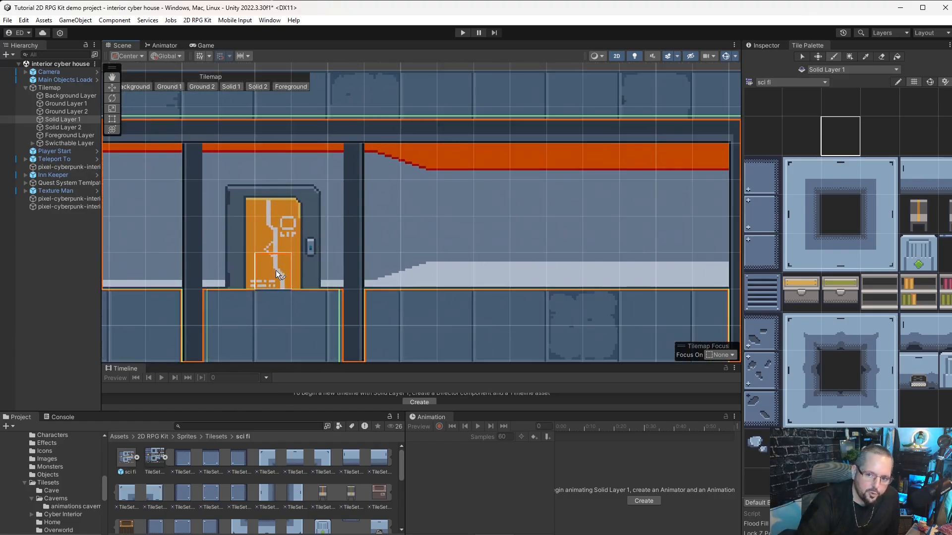
scroll(297, 317, "down", 3)
middle_click_drag(329, 326, 353, 122)
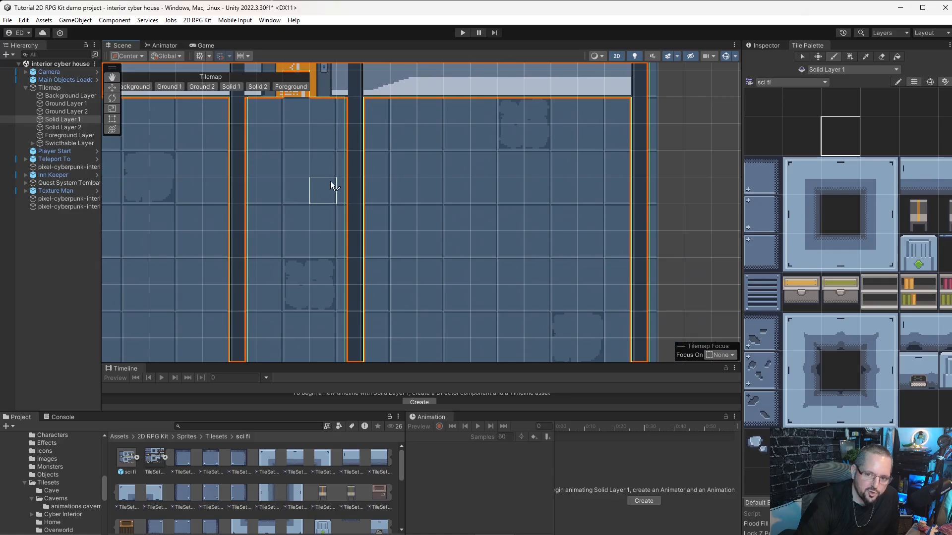
scroll(312, 182, "down", 6)
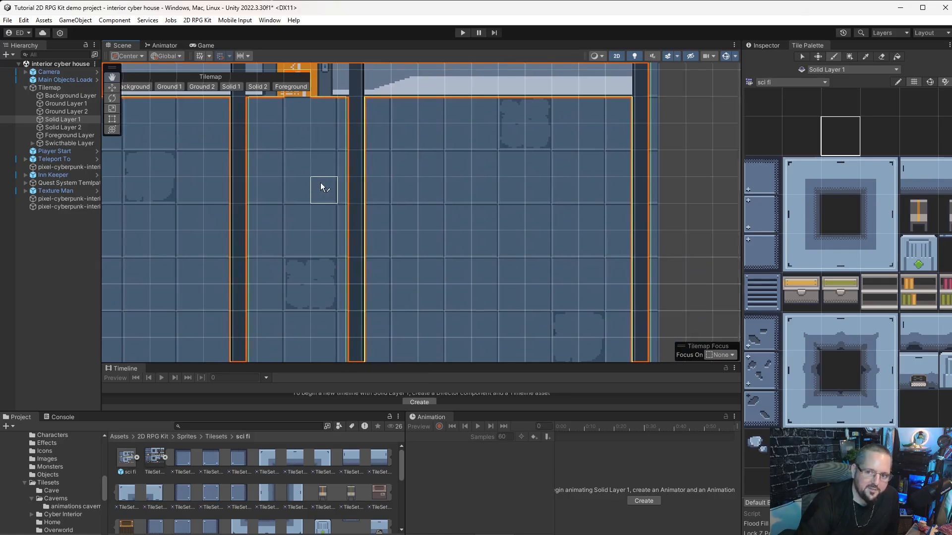
middle_click_drag(322, 327, 342, 201)
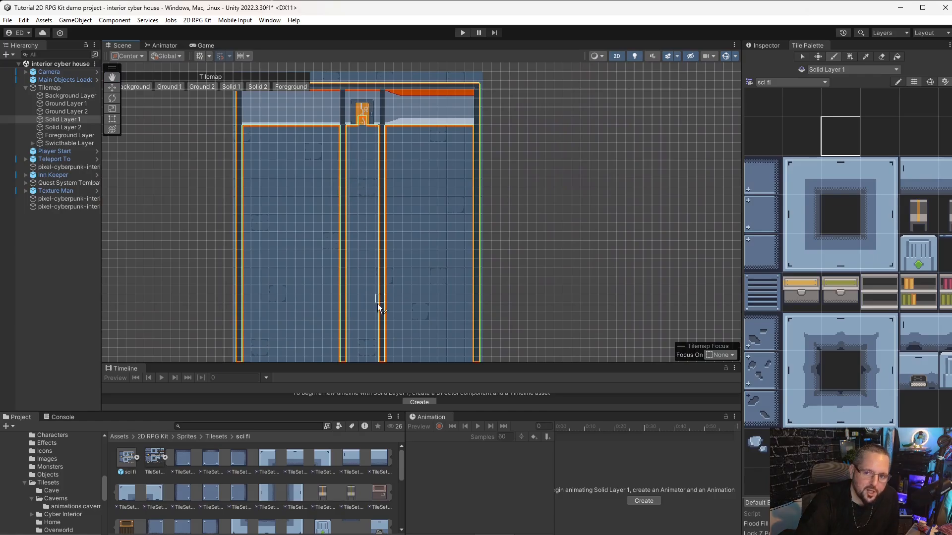
Step: Examine the furnished lower room and how its walls and door connect to the corridor and side rooms above
middle_click_drag(380, 315, 384, 130)
scroll(368, 208, "up", 8)
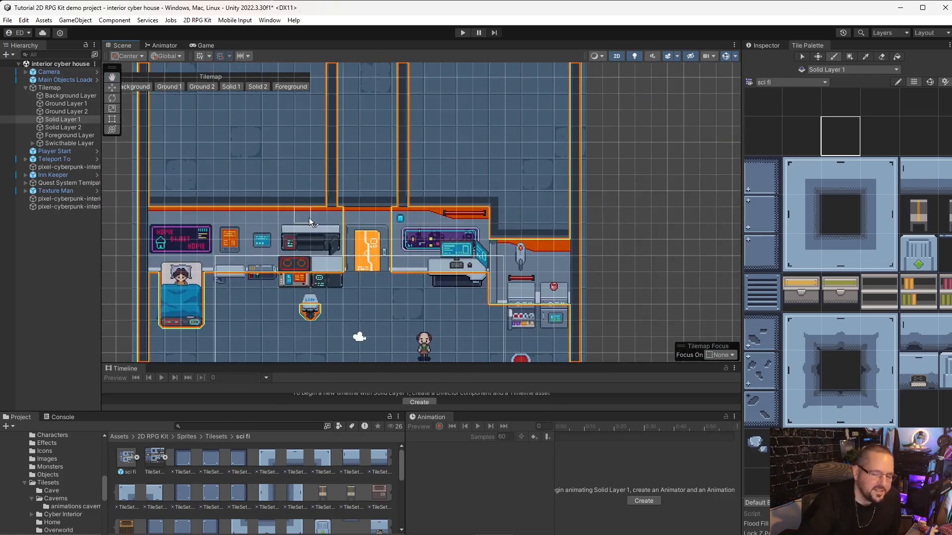
scroll(310, 221, "down", 5)
middle_click_drag(436, 288, 523, 111)
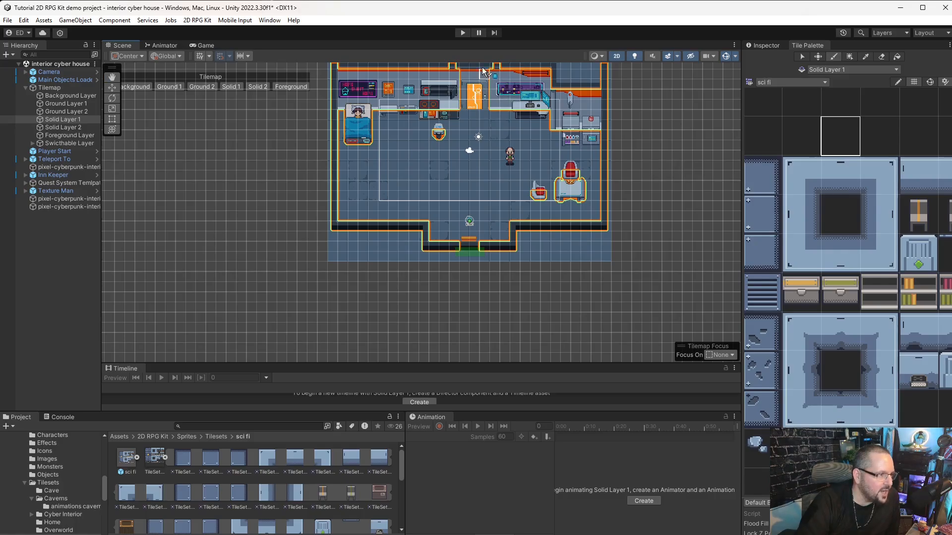
middle_click_drag(443, 78, 413, 310)
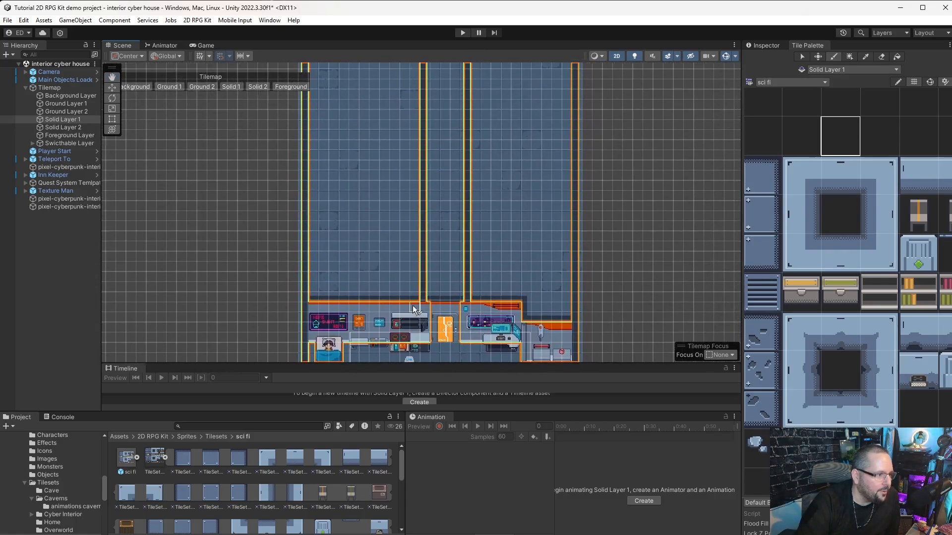
middle_click_drag(432, 130, 431, 273)
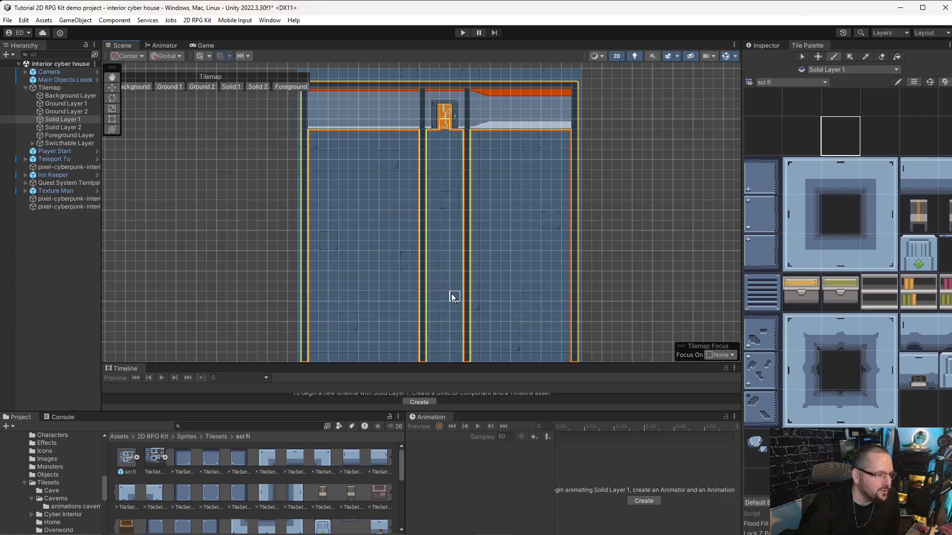
middle_click_drag(557, 295, 585, 70)
scroll(484, 255, "up", 4)
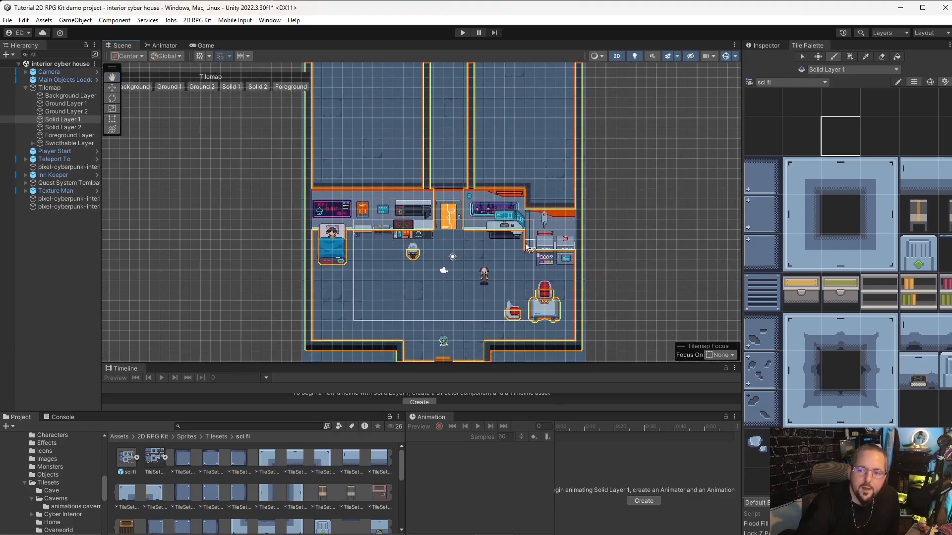
scroll(484, 255, "up", 3)
middle_click_drag(517, 171, 534, 328)
Step: Pick the intact 3×3 wall block from the sci fi palette as the brush and preview it at the corridor's lower end
scroll(798, 246, "down", 5)
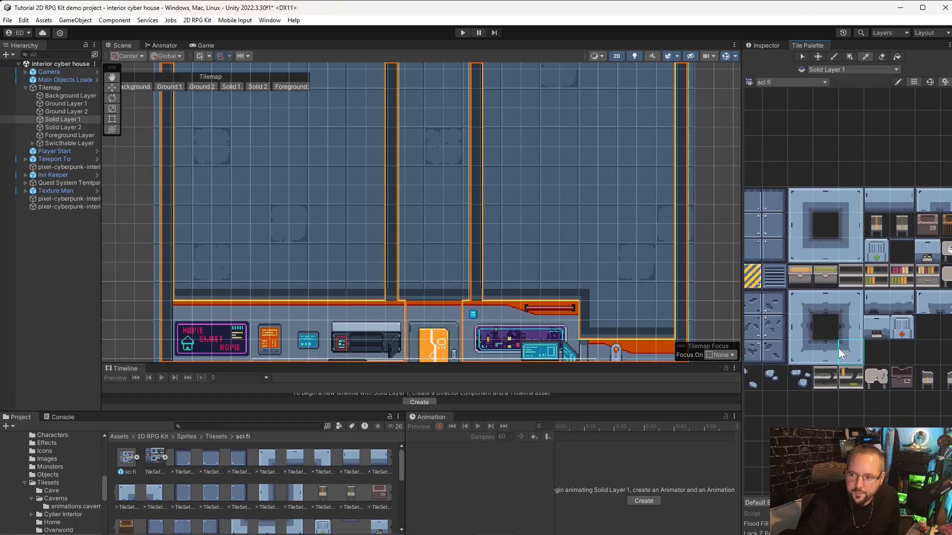
middle_click_drag(802, 309, 879, 328)
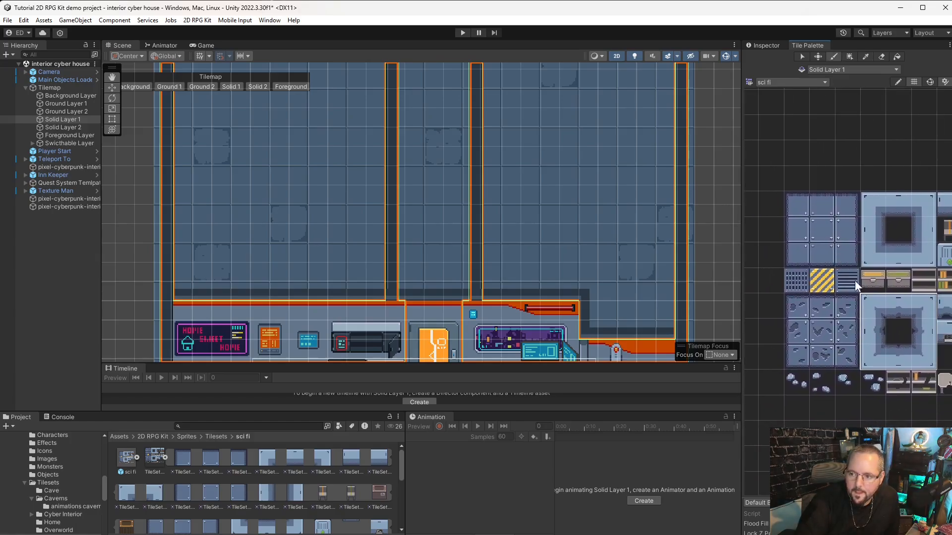
left_click(911, 363)
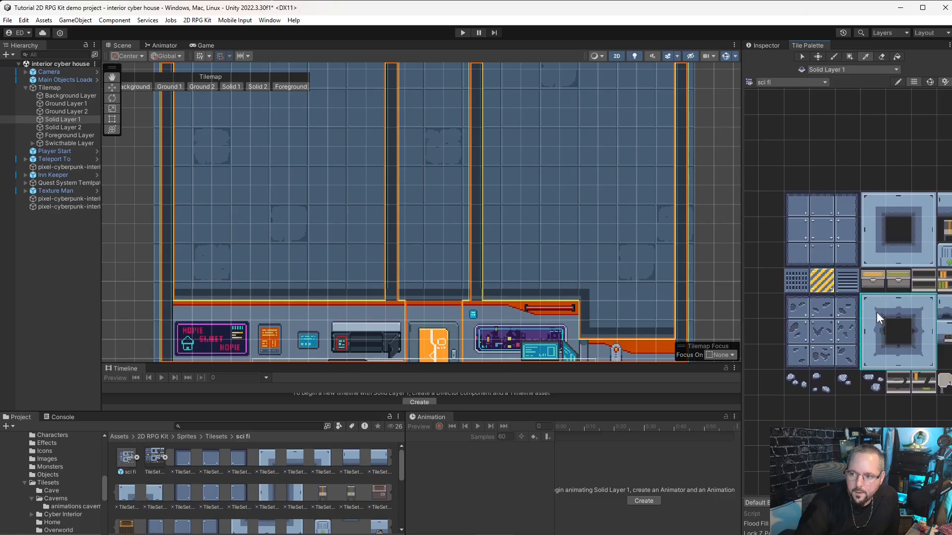
left_click_drag(878, 314, 877, 312)
mouse_move(920, 258)
left_mouse_down()
mouse_move(890, 212)
mouse_move(873, 207)
left_mouse_up()
scroll(380, 258, "up", 8)
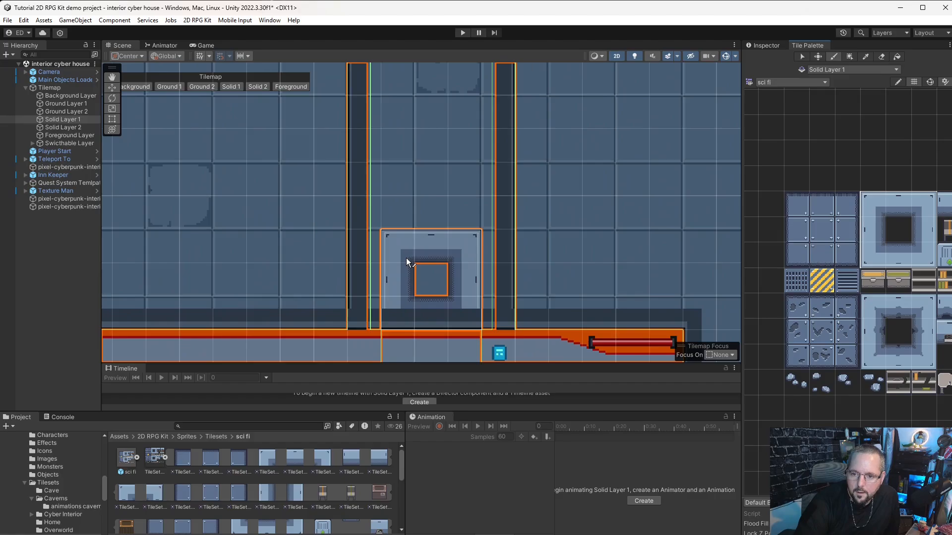
Step: Paint three intact 3×3 blocks in a vertical stack on Ground Layer 2, running up the corridor from above the lower door
left_click(66, 111)
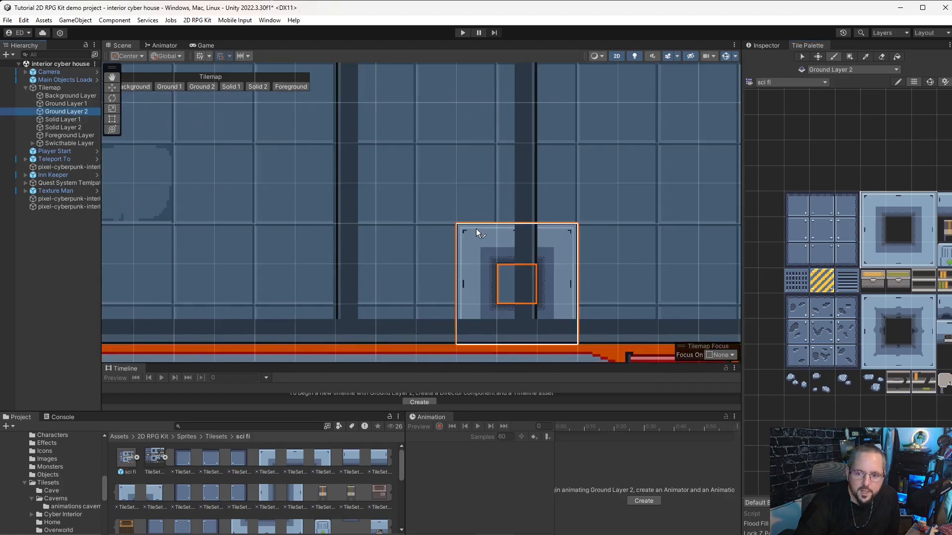
middle_click_drag(415, 233, 383, 117)
scroll(381, 144, "down", 2)
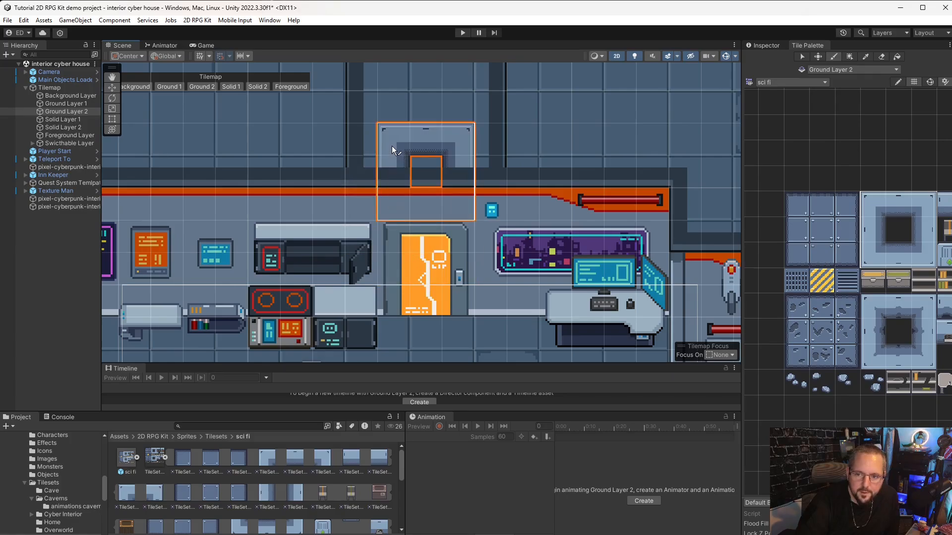
middle_click_drag(391, 145, 357, 261)
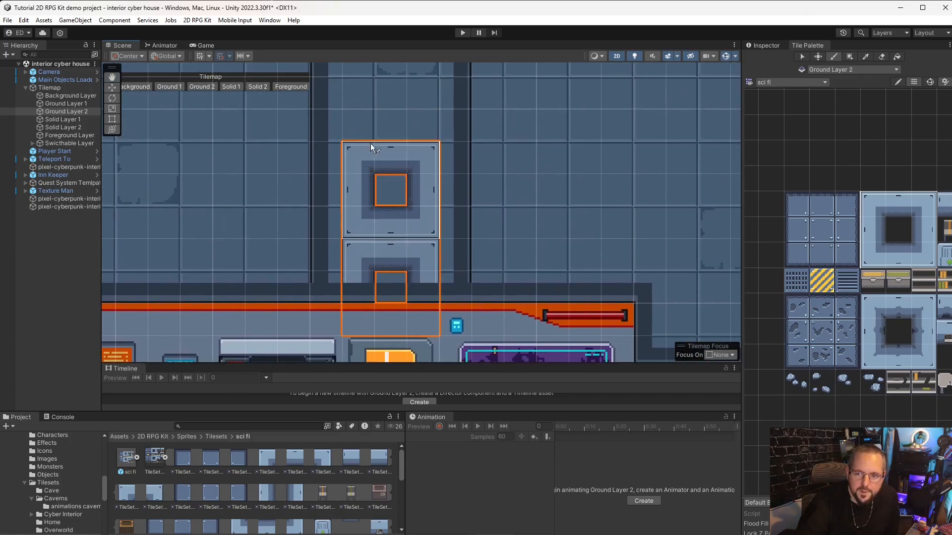
left_click(358, 161)
middle_click_drag(350, 134, 322, 228)
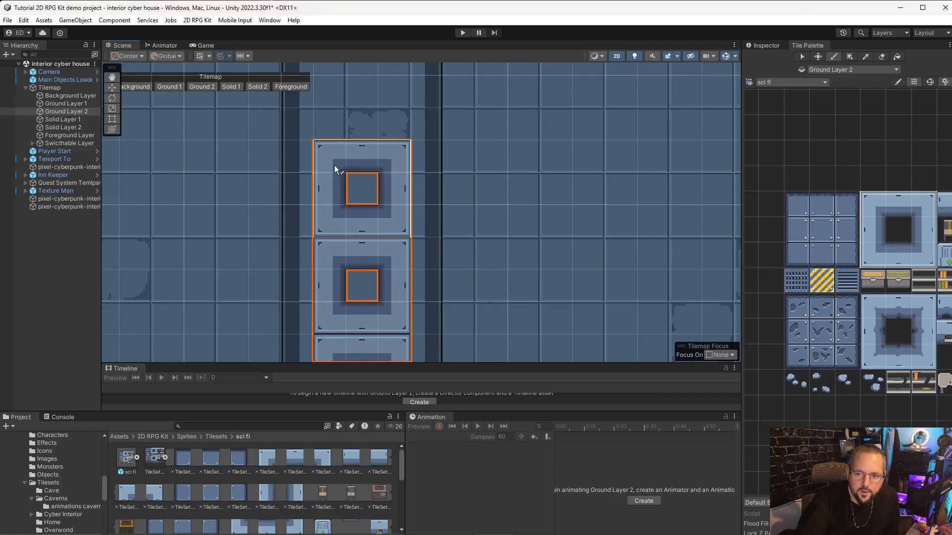
scroll(333, 158, "down", 6)
scroll(333, 158, "down", 1)
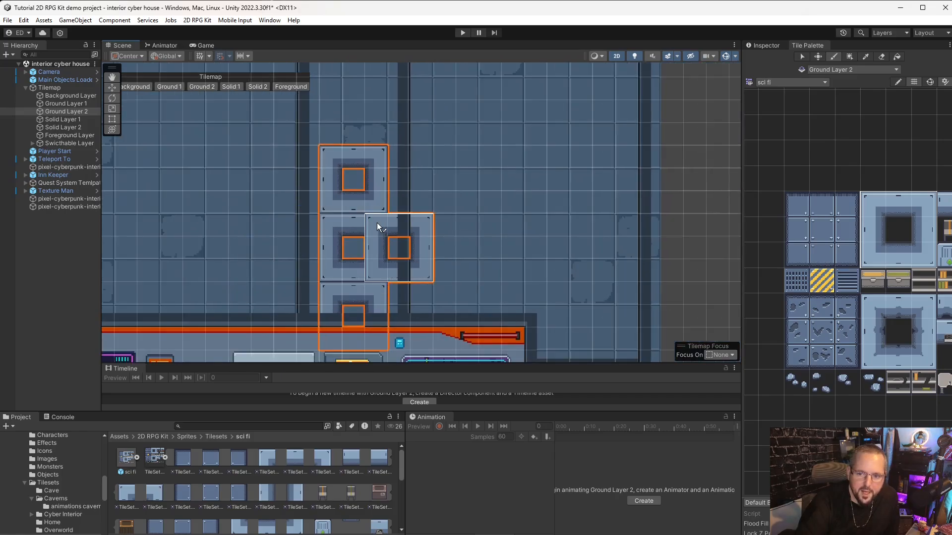
Step: Extend the stack of intact 3×3 blocks on Ground Layer 2 up the corridor to just below the orange upper door
left_click(393, 231)
middle_click_drag(385, 141, 369, 193)
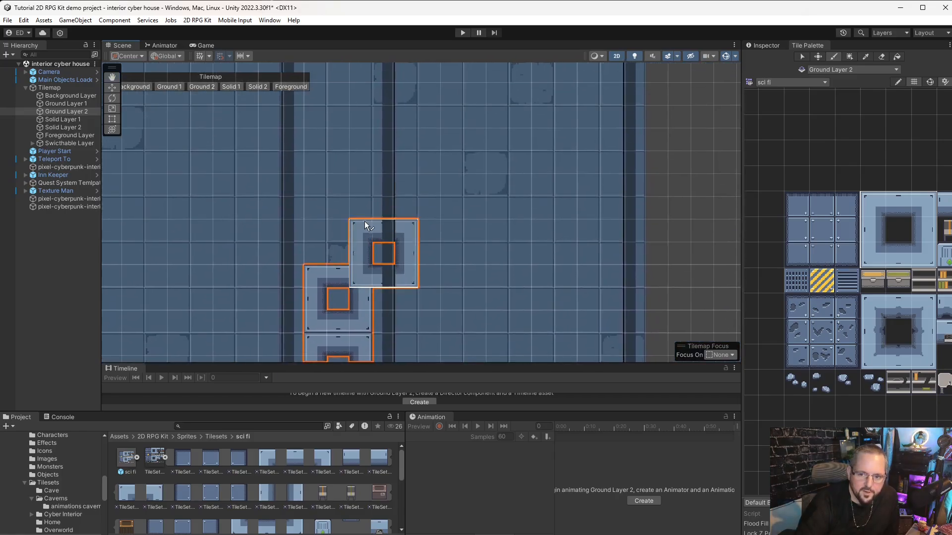
left_click(317, 201)
left_click(314, 143)
middle_click_drag(384, 124, 401, 280)
left_click(329, 221)
left_click(332, 147)
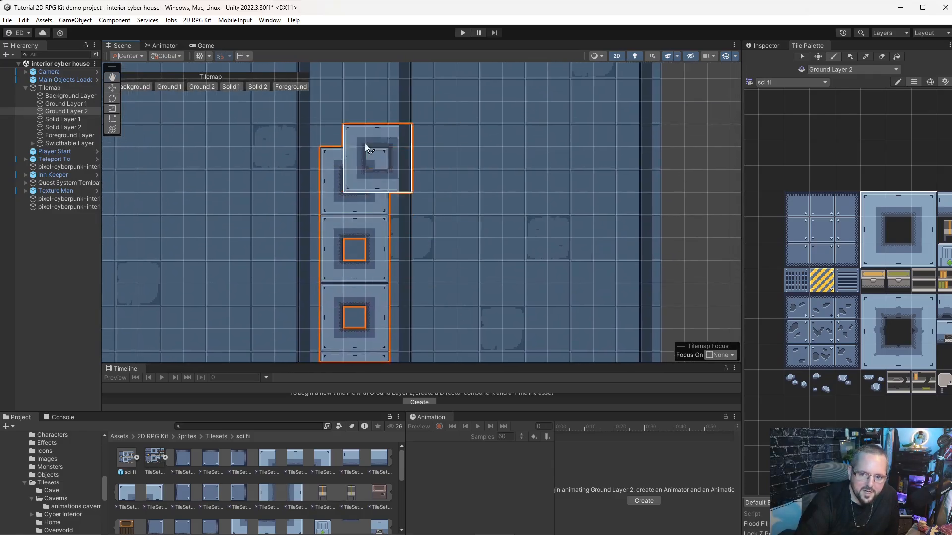
middle_click_drag(365, 144, 374, 342)
left_click(346, 266)
left_click(346, 197)
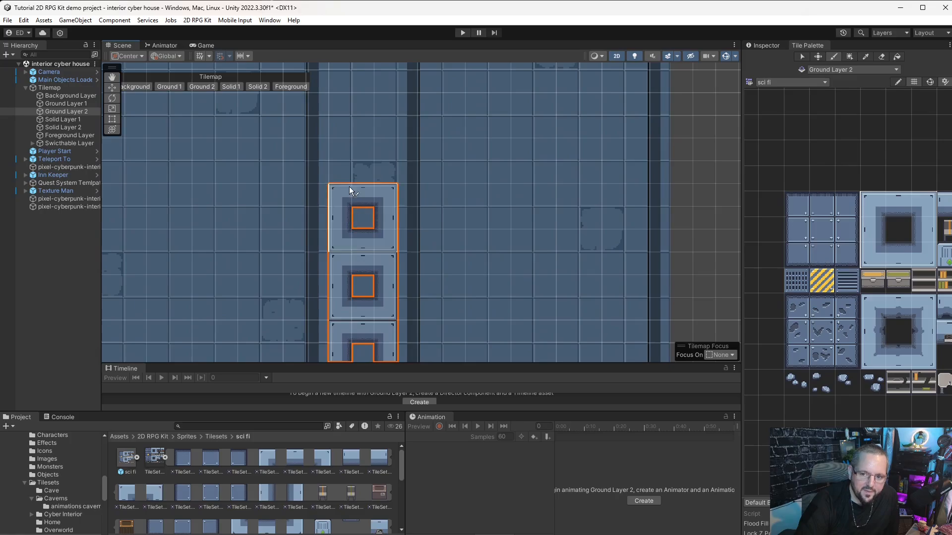
middle_click_drag(393, 173, 396, 298)
left_click(348, 249)
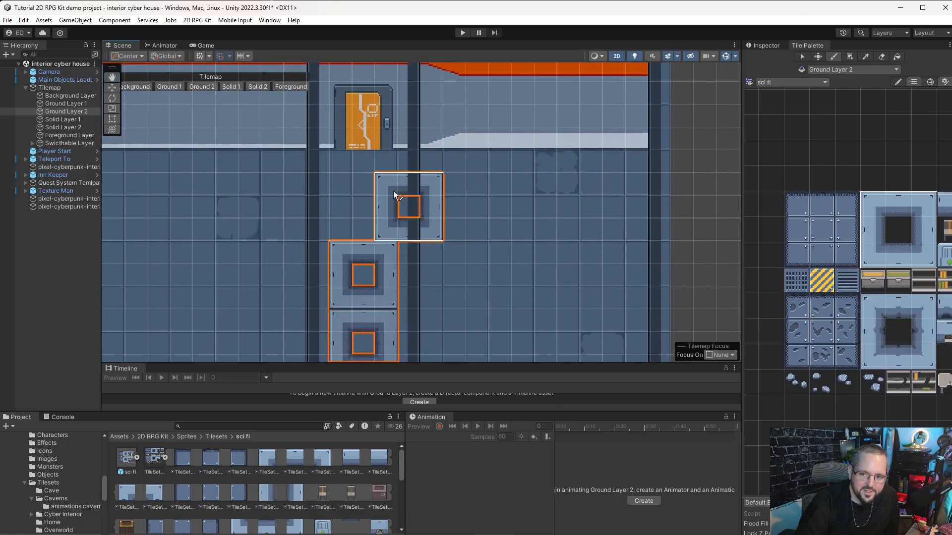
left_click(343, 195)
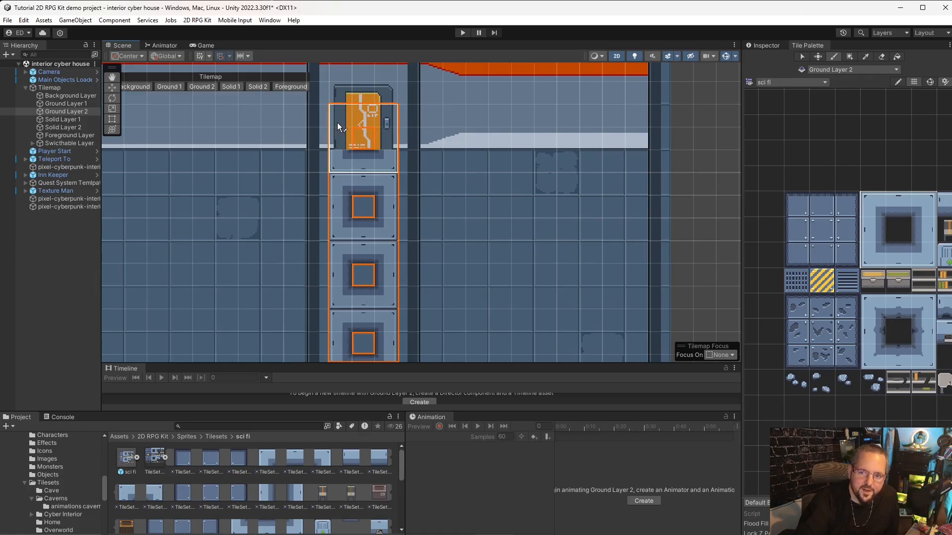
Step: Examine the whole block column from the upper orange door down to the furnished lower room and back
scroll(494, 220, "down", 10)
middle_click_drag(597, 347, 529, 141)
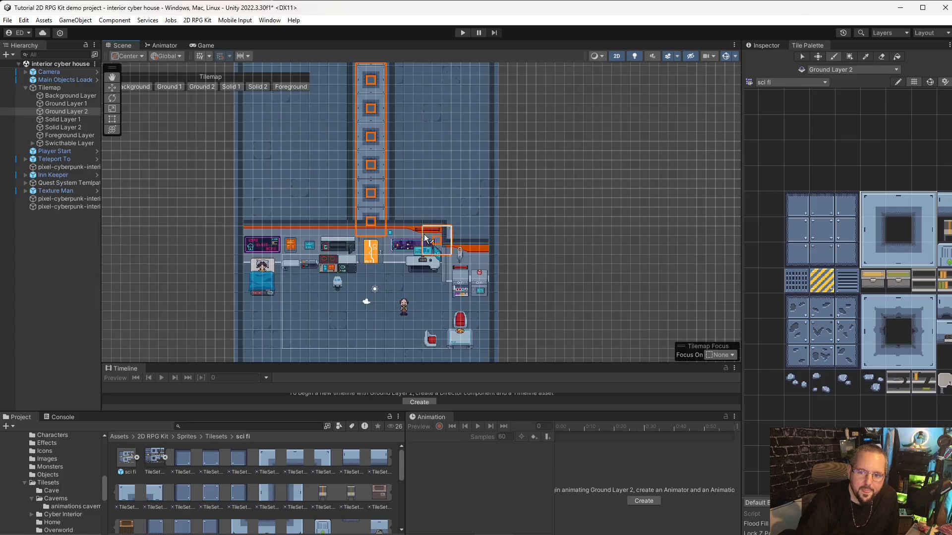
scroll(425, 237, "up", 3)
scroll(496, 218, "down", 5)
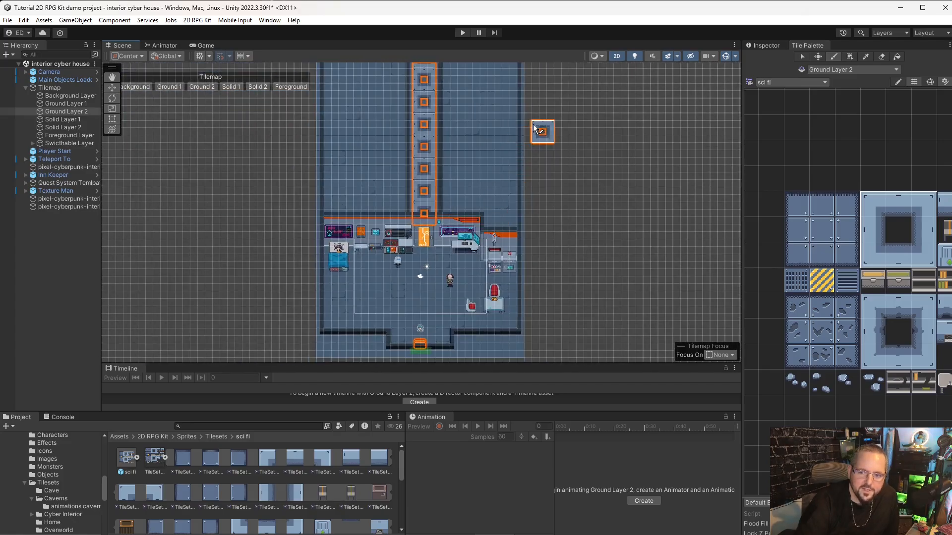
middle_click_drag(534, 128, 455, 315)
middle_click_drag(473, 273, 494, 193)
scroll(427, 191, "up", 6)
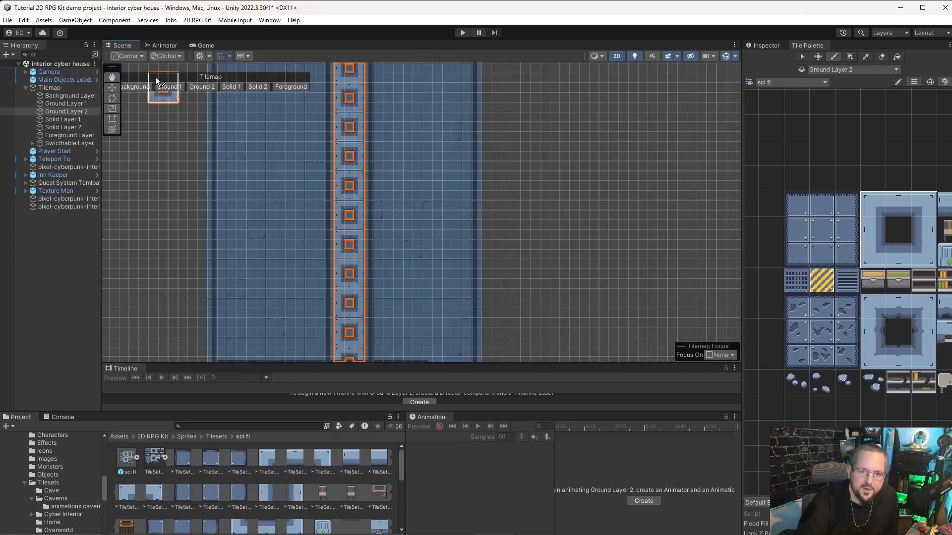
Step: Switch to the Move tool, select Solid Layer 1 and inspect how the block column fits between the corridor's side walls
left_click(113, 89)
left_click(217, 176)
scroll(414, 300, "up", 7)
middle_click_drag(485, 294, 553, 60)
scroll(446, 191, "up", 9)
middle_click_drag(460, 149, 486, 283)
scroll(331, 274, "up", 6)
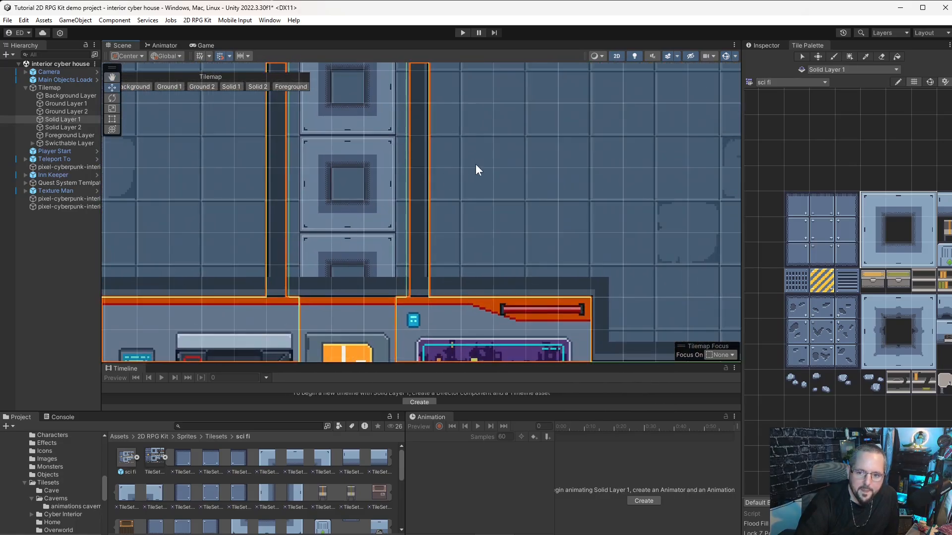
scroll(481, 166, "down", 6)
scroll(477, 230, "up", 4)
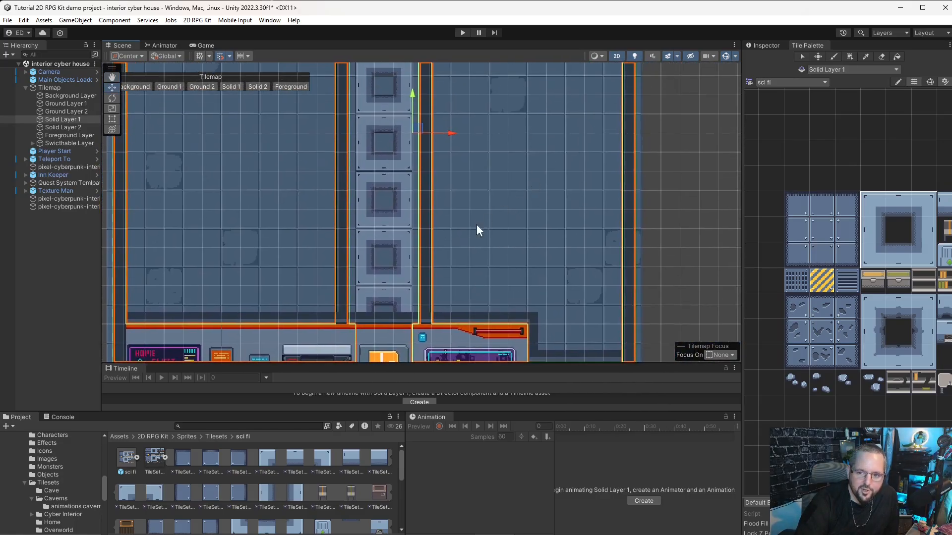
Step: Select Ground Layer 1 and inspect the corridor floor showing through the open centres of the blocks
left_click(386, 251)
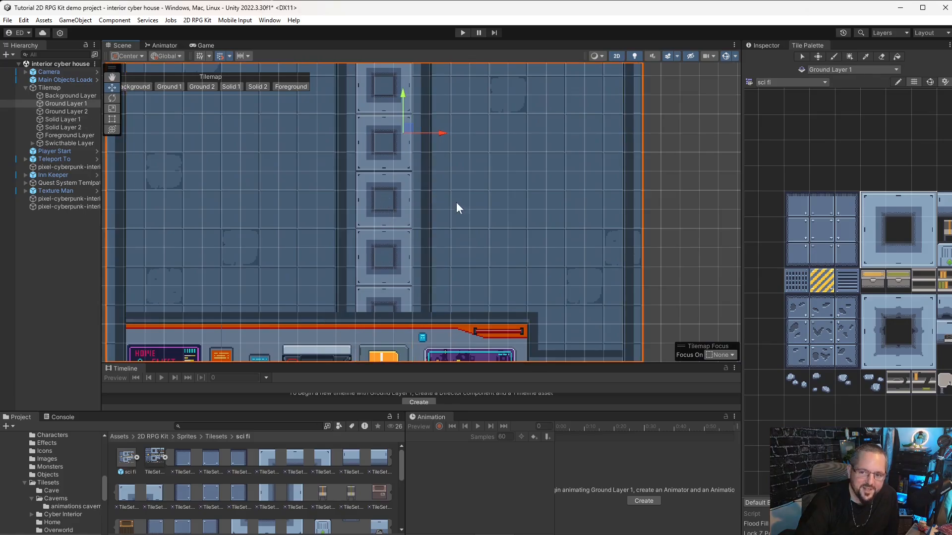
scroll(456, 206, "down", 5)
scroll(395, 215, "up", 4)
scroll(365, 196, "up", 4)
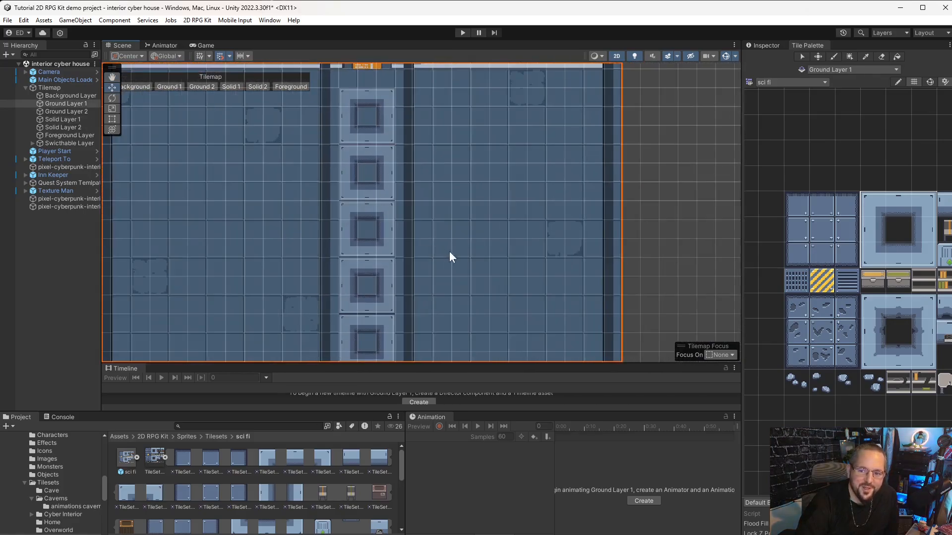
scroll(485, 237, "down", 5)
scroll(510, 204, "up", 4)
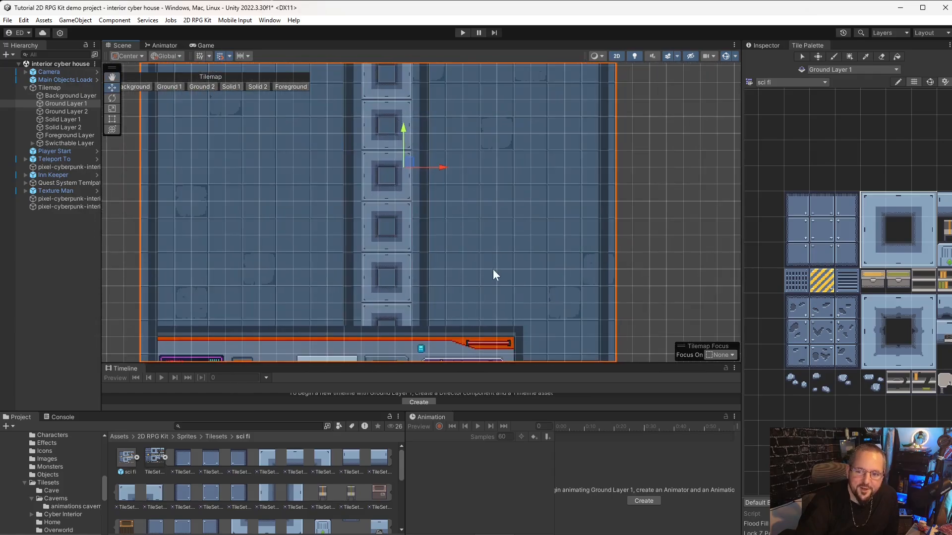
middle_click_drag(492, 269, 504, 232)
Step: Take the centre tile of the intact 3×3 floor set and paint it into the lowest full block's hole on Ground Layer 2
scroll(832, 251, "up", 3)
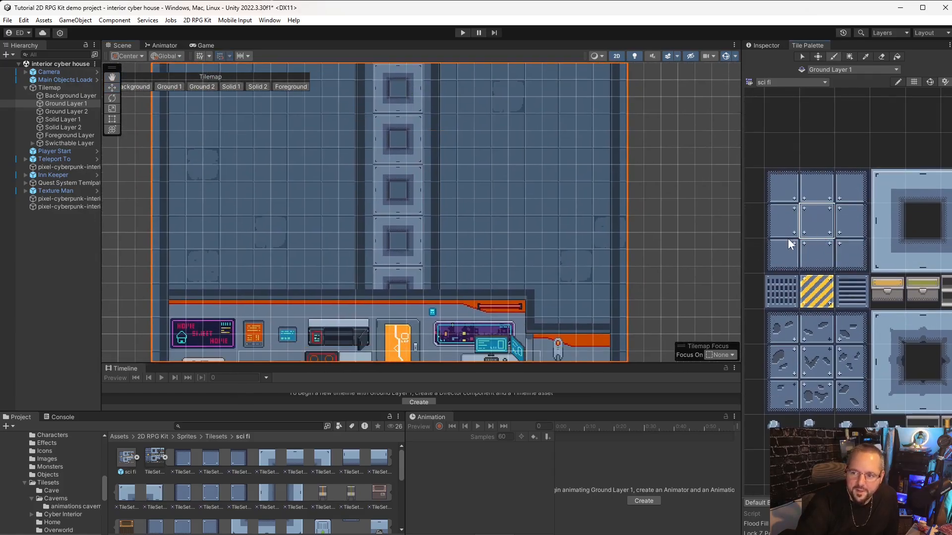
scroll(387, 225, "up", 6)
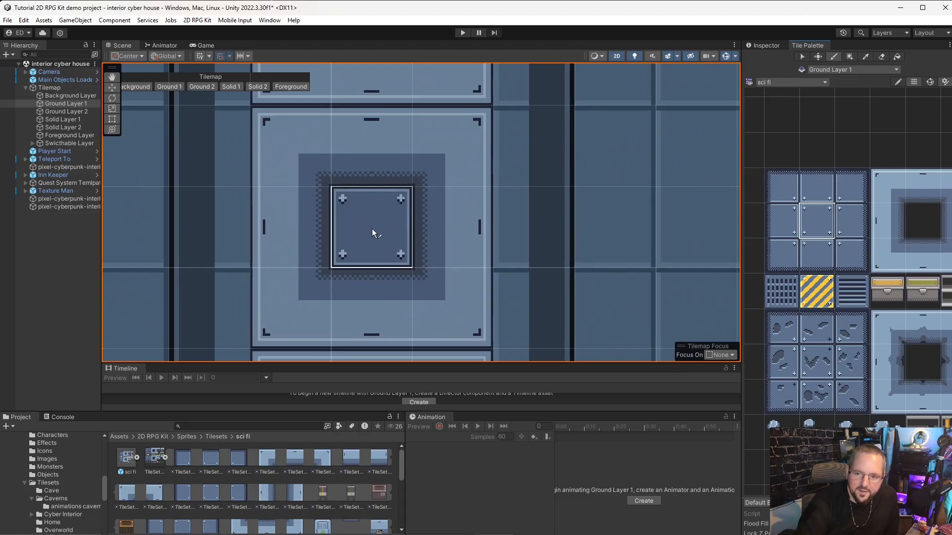
scroll(371, 228, "down", 5)
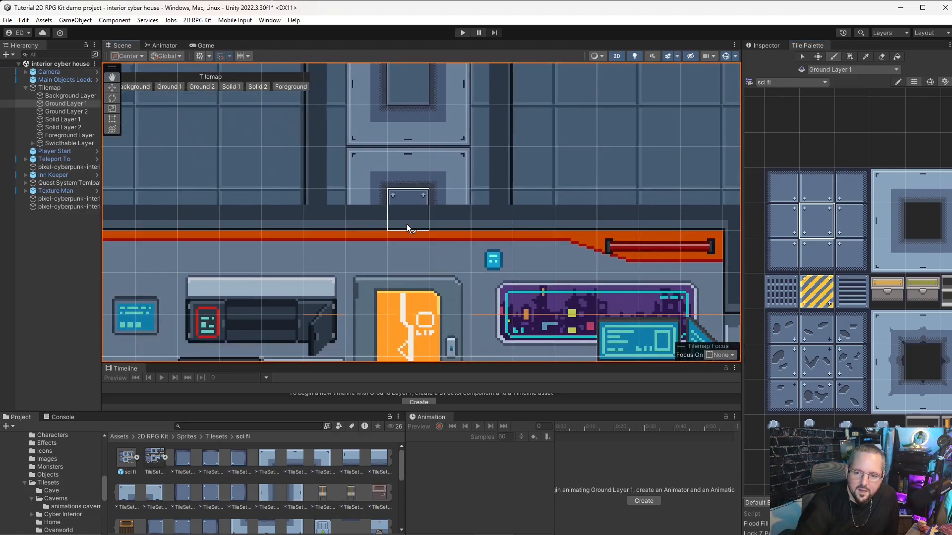
middle_click_drag(509, 151, 452, 252)
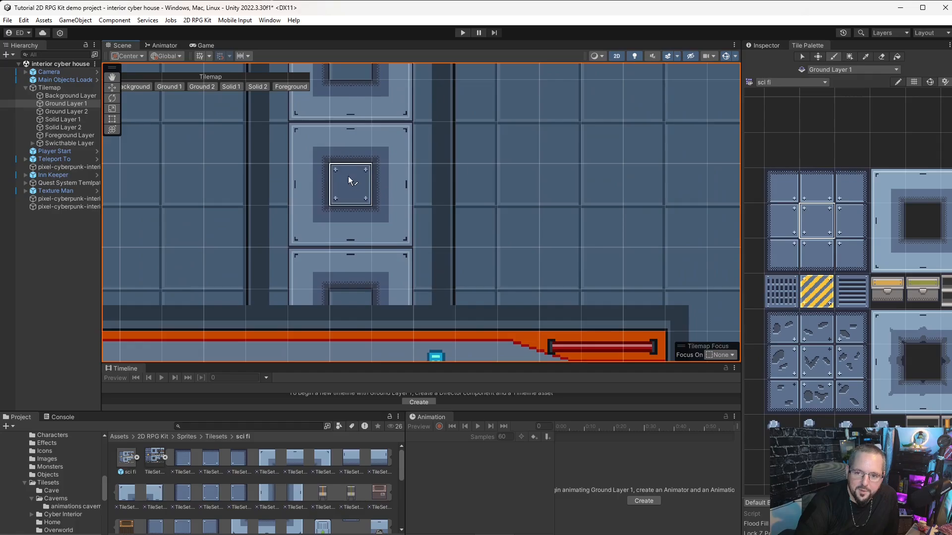
left_click(74, 112)
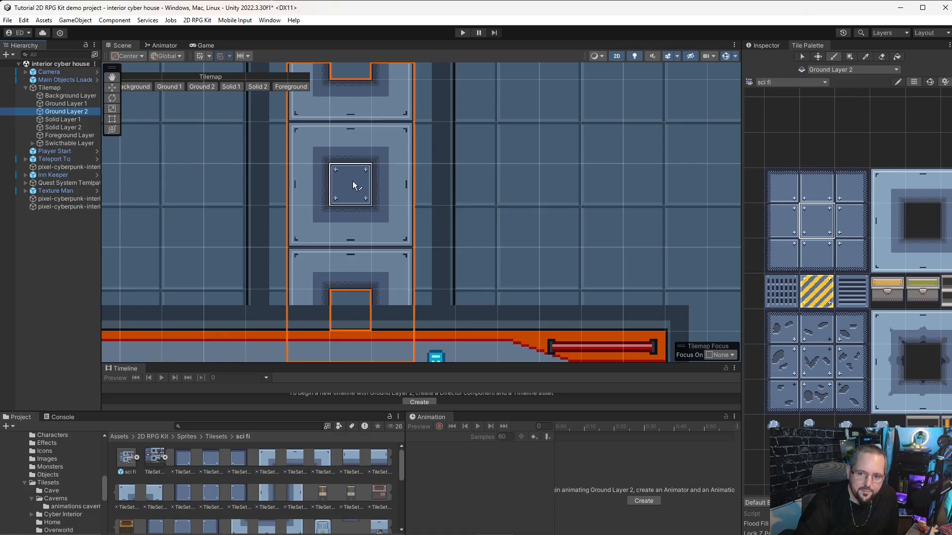
left_click(353, 185)
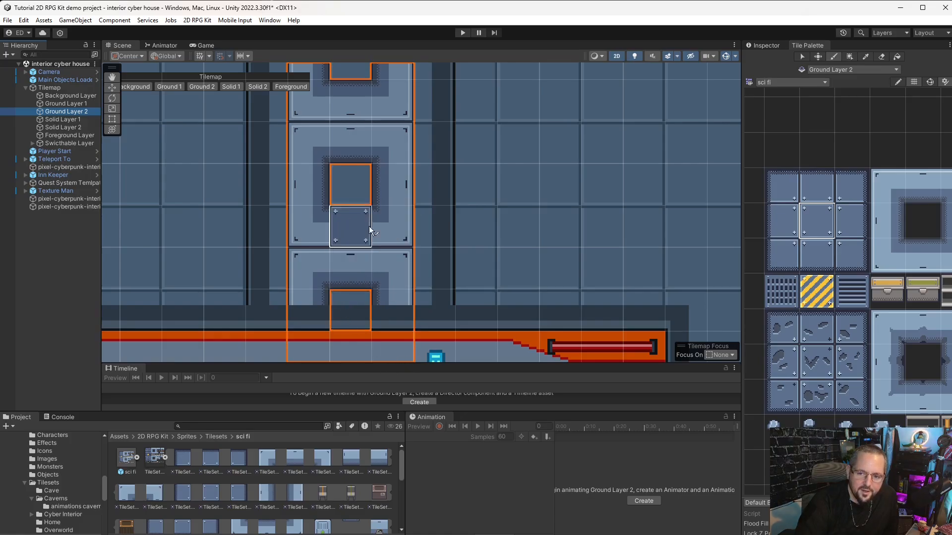
left_click(339, 183)
Step: Paint the same plain floor tile into the centre holes of several blocks farther up the corridor, leaving others open
scroll(471, 179, "down", 6)
middle_click_drag(517, 143, 490, 314)
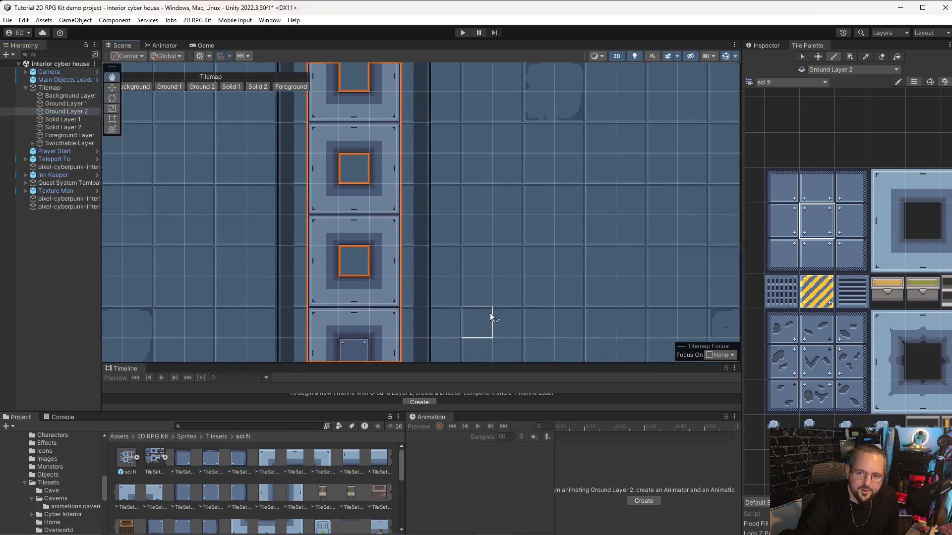
left_click(345, 169)
middle_click_drag(495, 151, 529, 342)
left_click(388, 268)
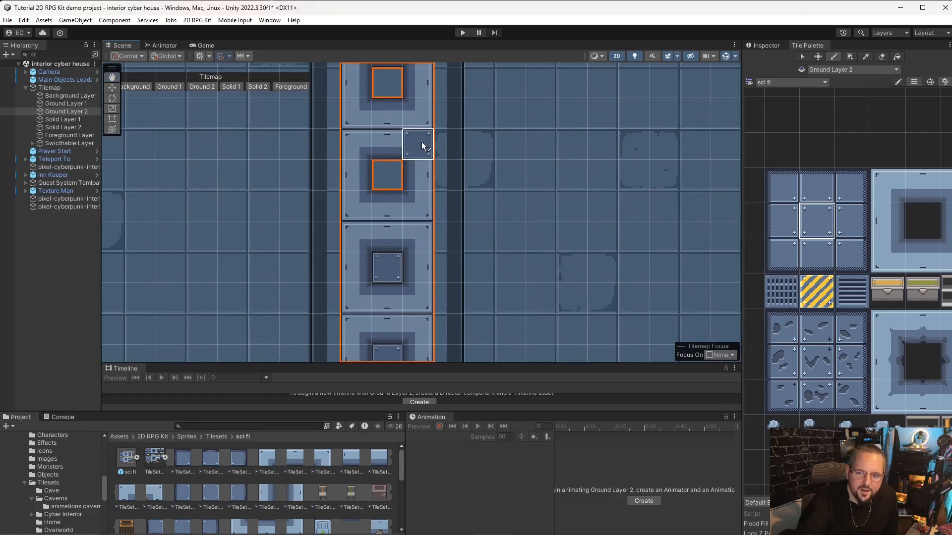
left_click(387, 86)
middle_click_drag(509, 158, 482, 412)
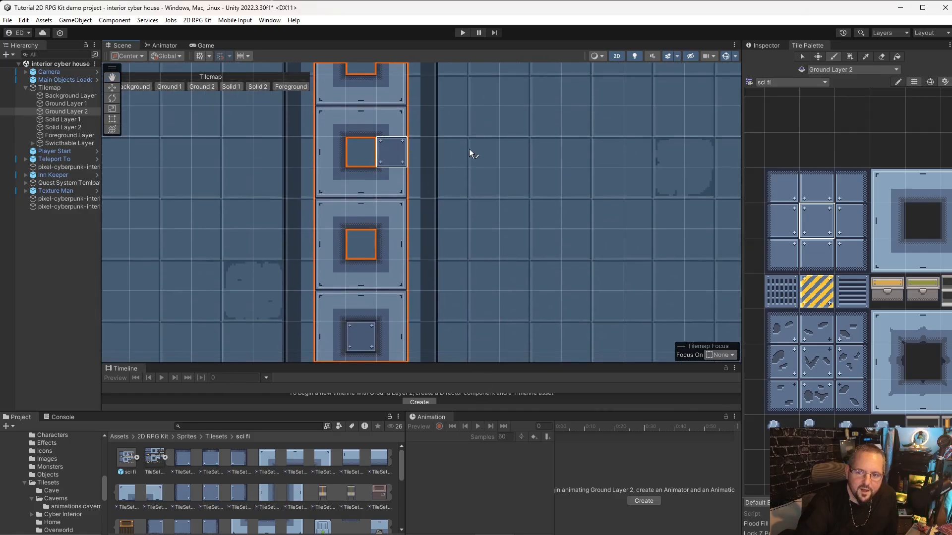
scroll(495, 164, "down", 3)
middle_click_drag(529, 174, 518, 265)
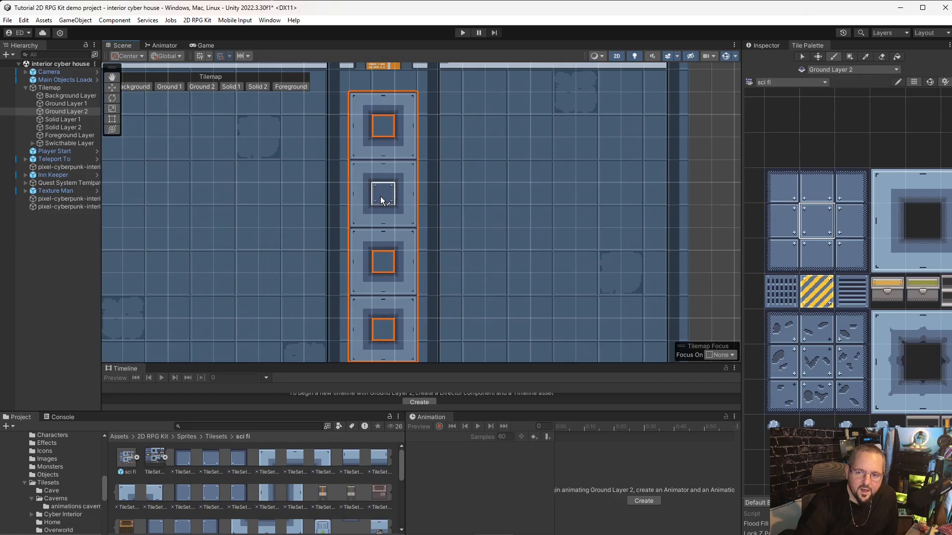
Step: Review the column down to the lower door and pick the yellow hazard stripe tile from the sci fi palette as the brush
scroll(455, 272, "down", 5)
middle_click_drag(563, 329, 549, 198)
middle_click_drag(502, 275, 537, 109)
scroll(511, 258, "up", 5)
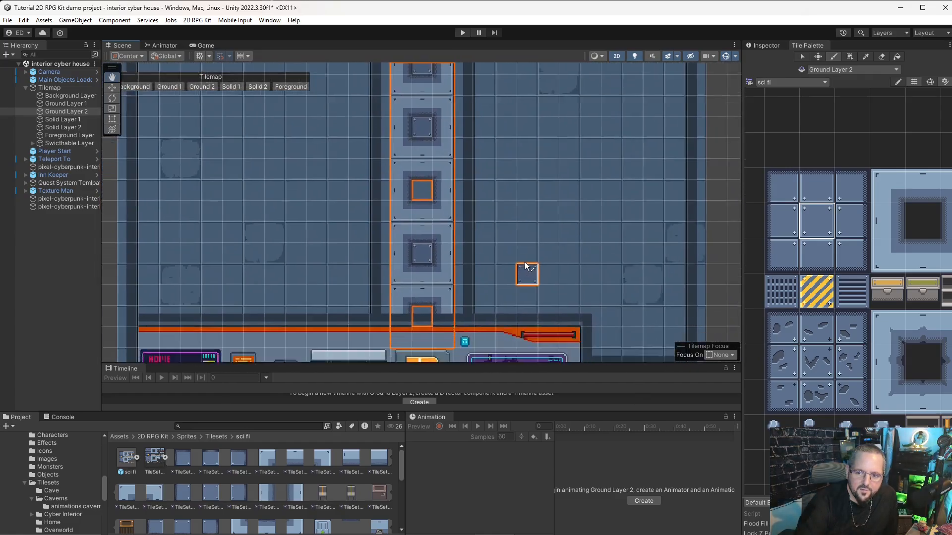
scroll(868, 308, "down", 3)
middle_click_drag(895, 300, 839, 287)
scroll(835, 272, "up", 3)
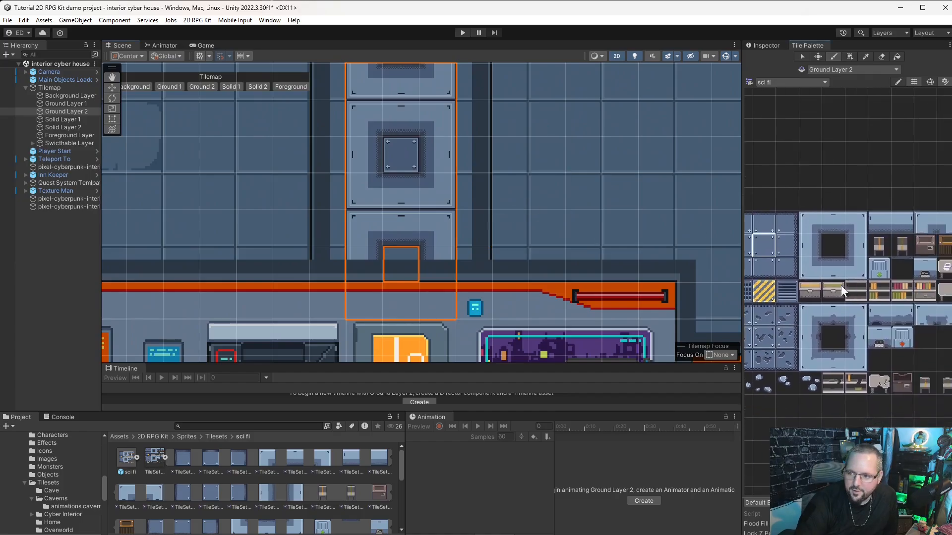
left_click(826, 248)
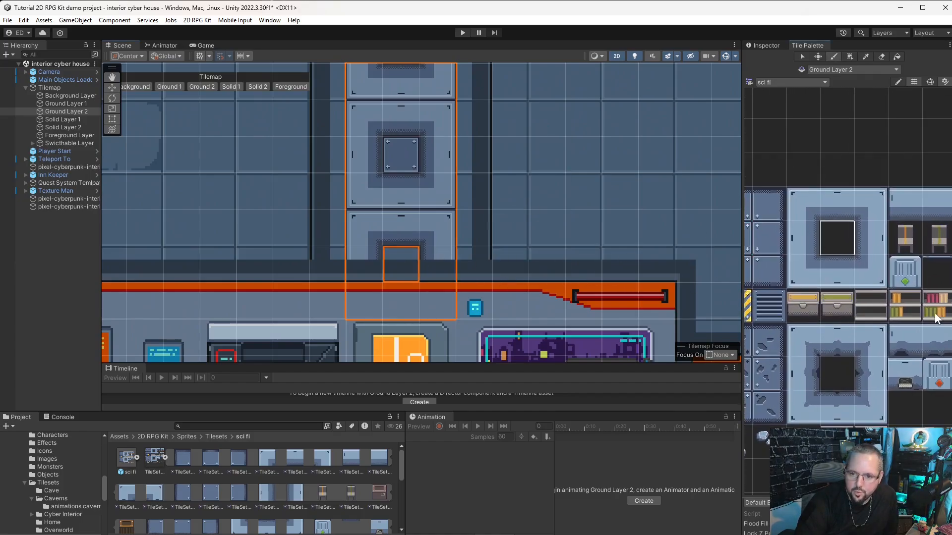
middle_click_drag(908, 406, 918, 327)
scroll(936, 276, "down", 3)
scroll(918, 327, "up", 5)
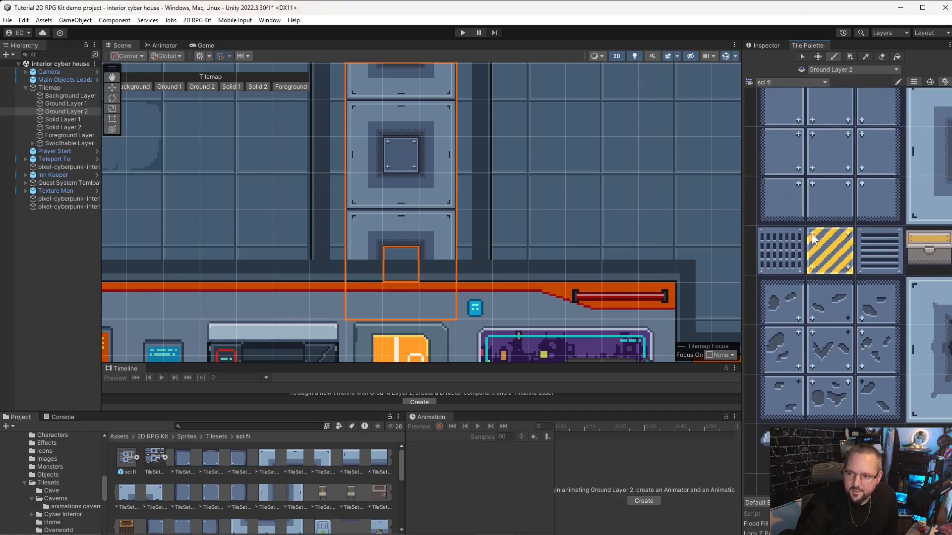
left_click(812, 240)
Step: Paint the hazard stripe tile on Ground Layer 1 in the open centres of the lowest block and the second block above it
scroll(379, 282, "up", 2)
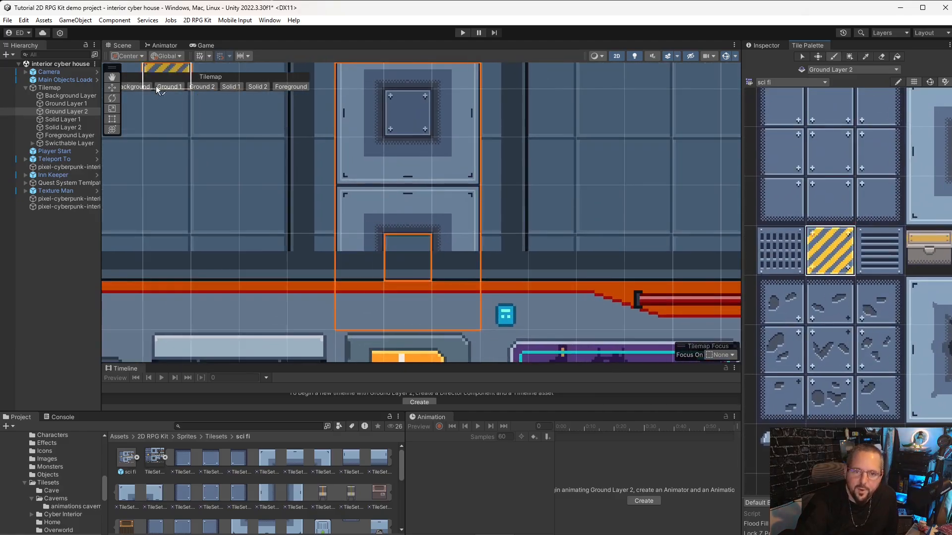
left_click(73, 104)
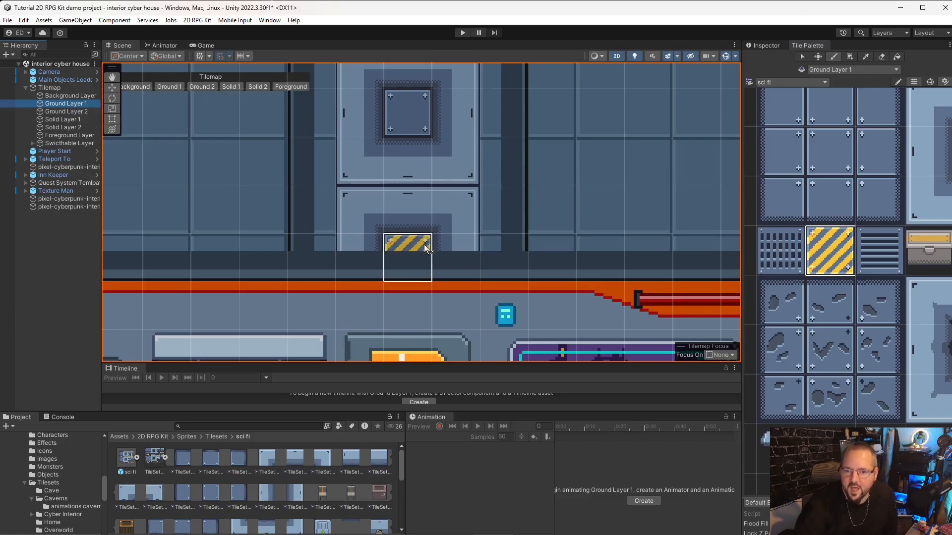
left_click(409, 275)
scroll(434, 284, "down", 4)
mouse_move(644, 160)
middle_mouse_down()
mouse_move(600, 268)
mouse_move(603, 186)
middle_mouse_up()
scroll(495, 232, "down", 6)
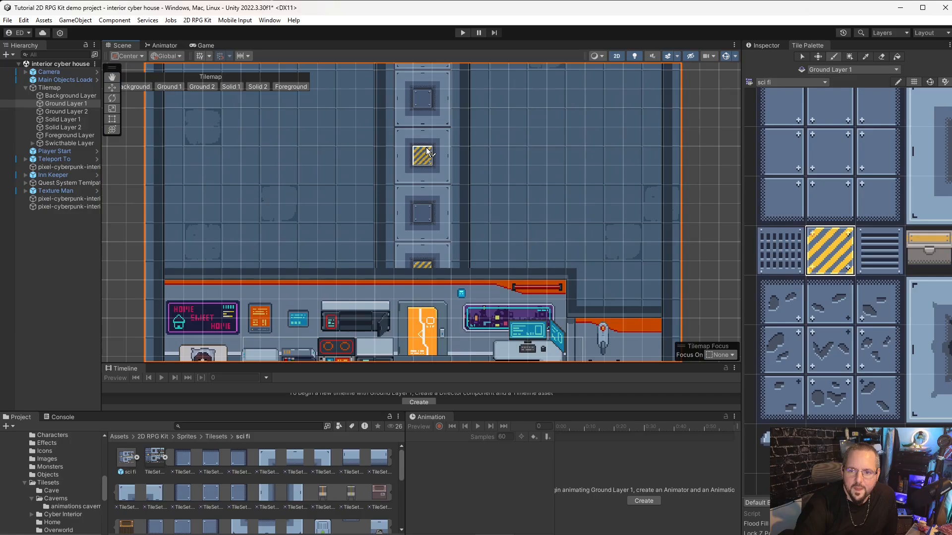
Step: Paint the hazard stripe tile on Ground Layer 2 over the plain centres of two blocks farther up, and check the other layers' contents
scroll(546, 263, "down", 6)
middle_click_drag(535, 129, 514, 204)
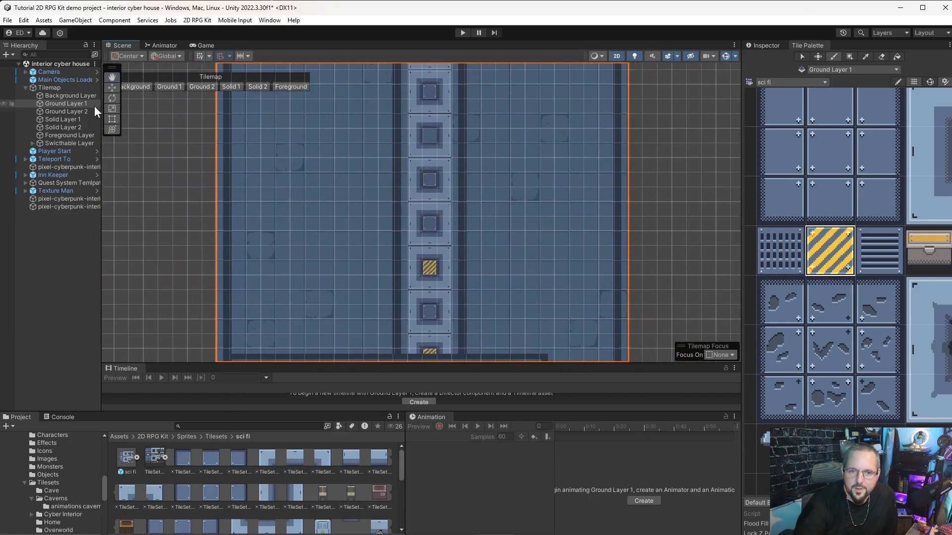
left_click(79, 112)
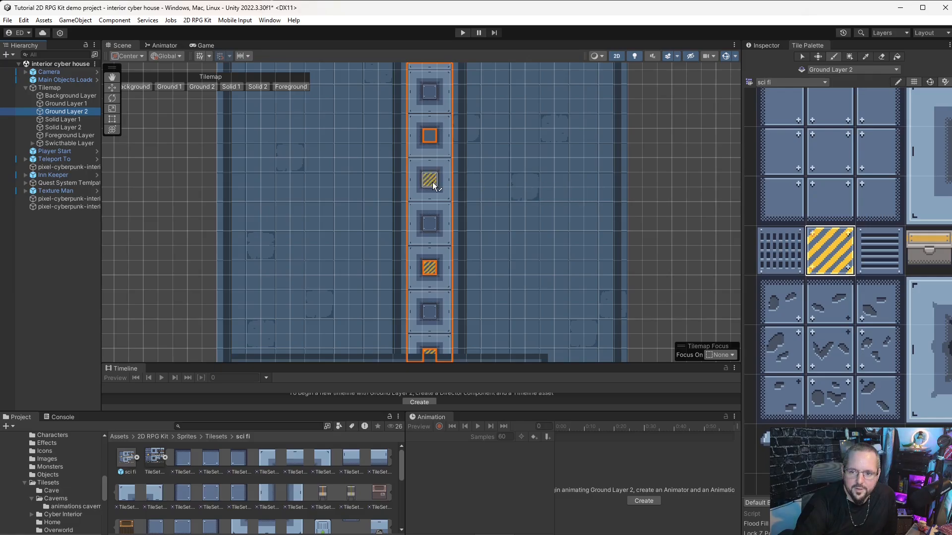
left_click(61, 105)
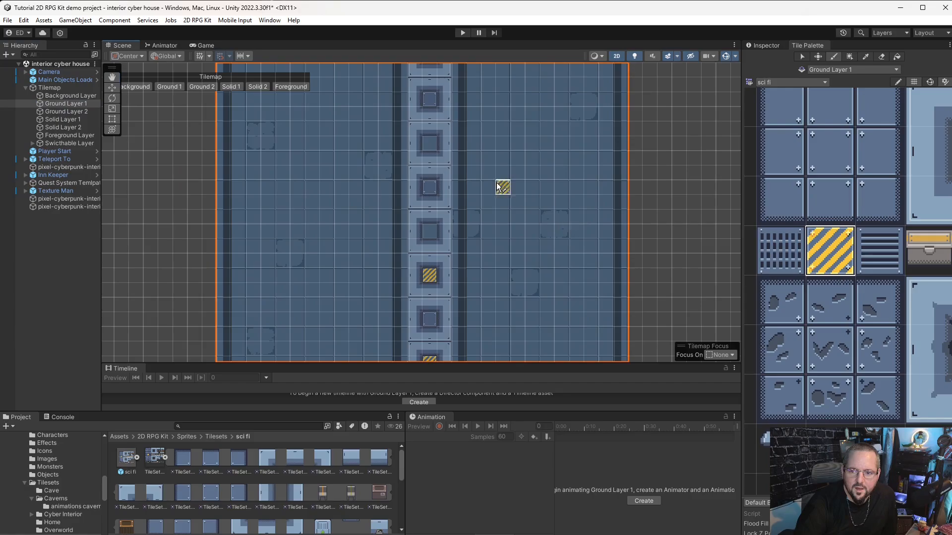
left_click(65, 112)
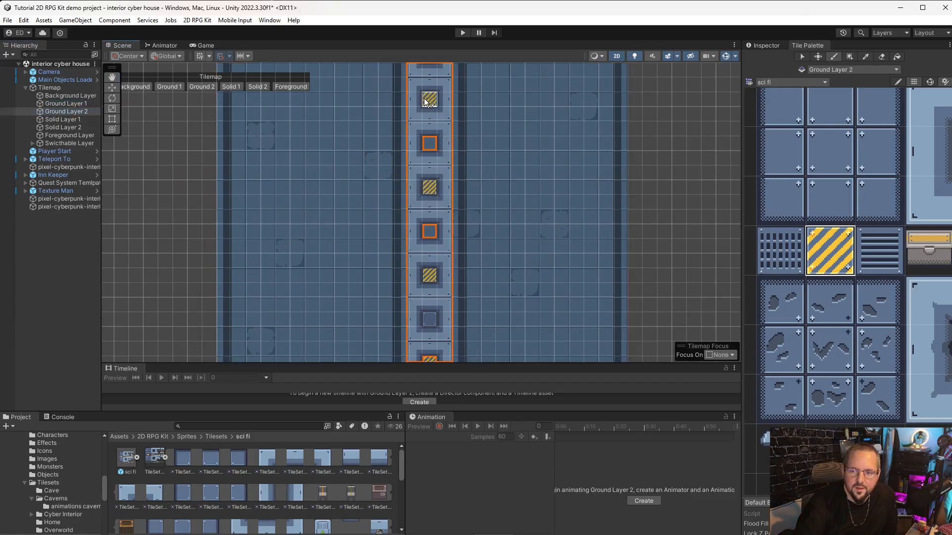
left_click(77, 104)
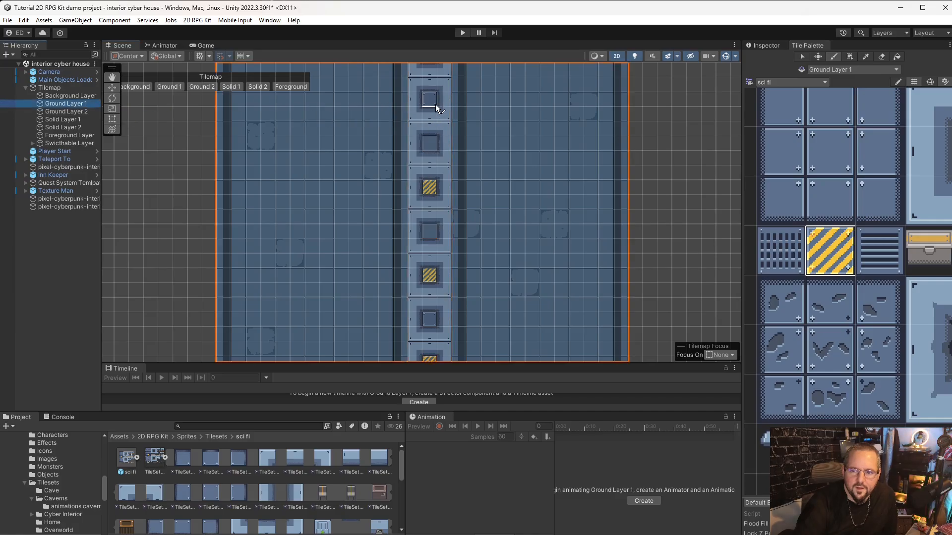
left_click(64, 120)
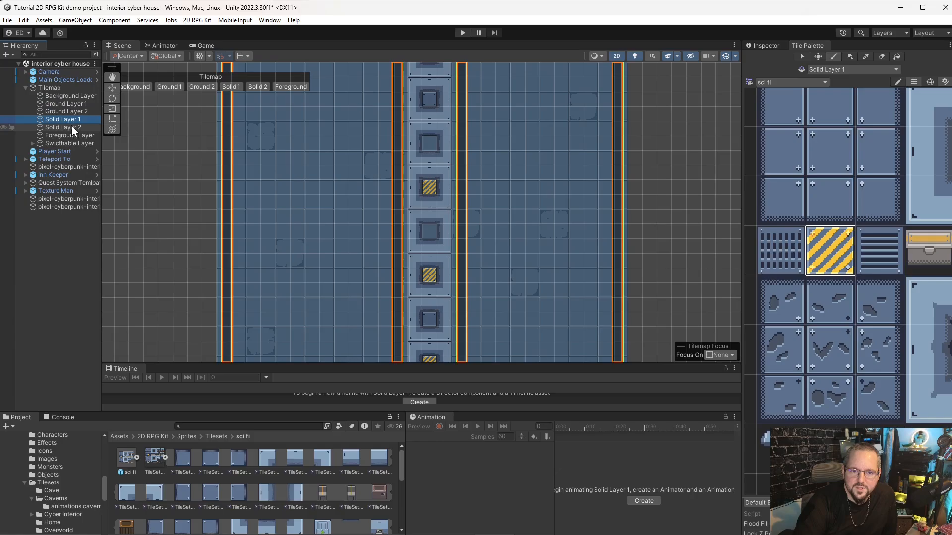
left_click(72, 127)
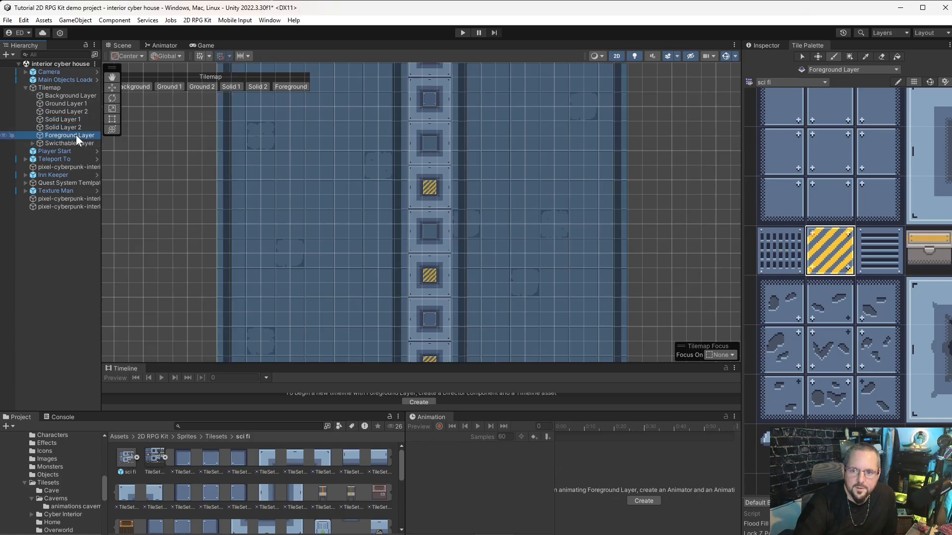
left_click(70, 103)
Step: Paint the hazard stripe tile on Ground Layer 2 over the plain centre of the third block below the upper door
left_click(76, 112)
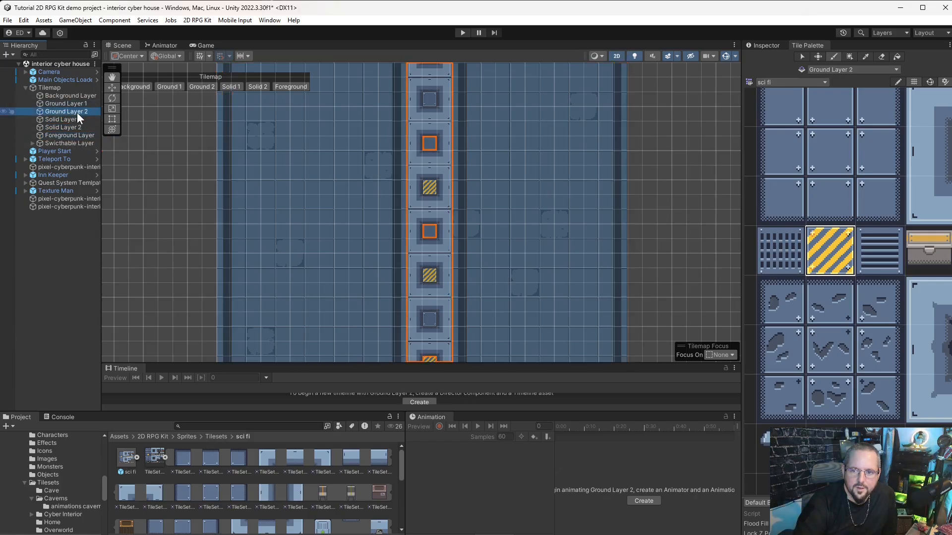
scroll(434, 143, "up", 1)
scroll(501, 130, "up", 2)
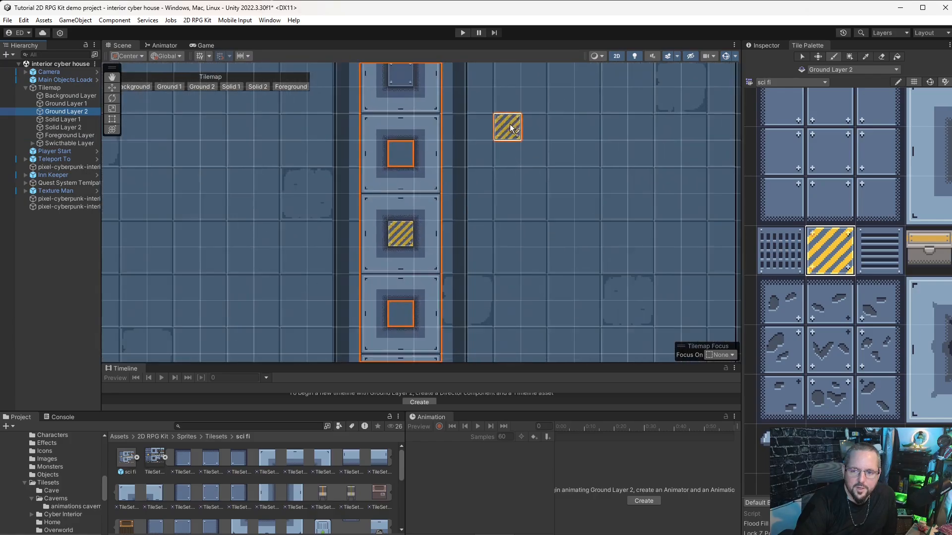
scroll(873, 302, "down", 4)
middle_click_drag(921, 321, 834, 313)
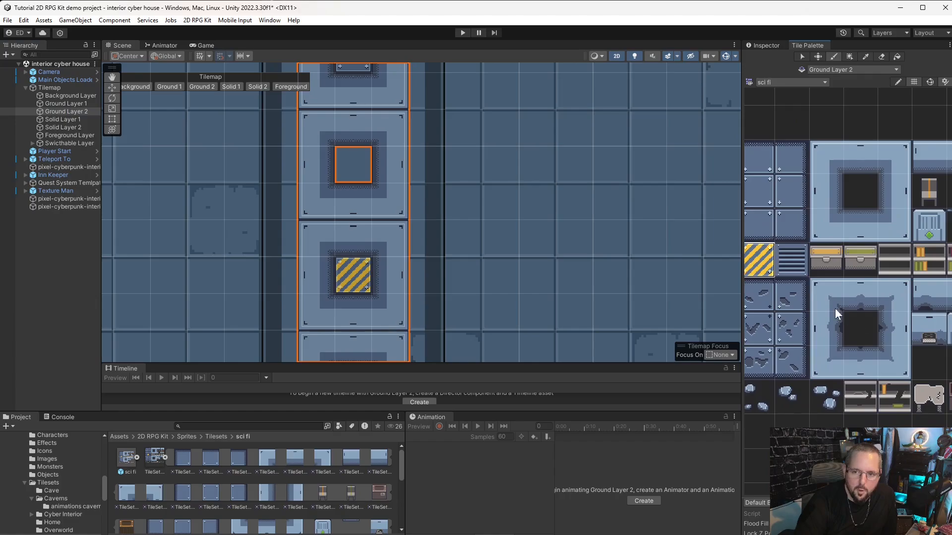
scroll(353, 164, "down", 4)
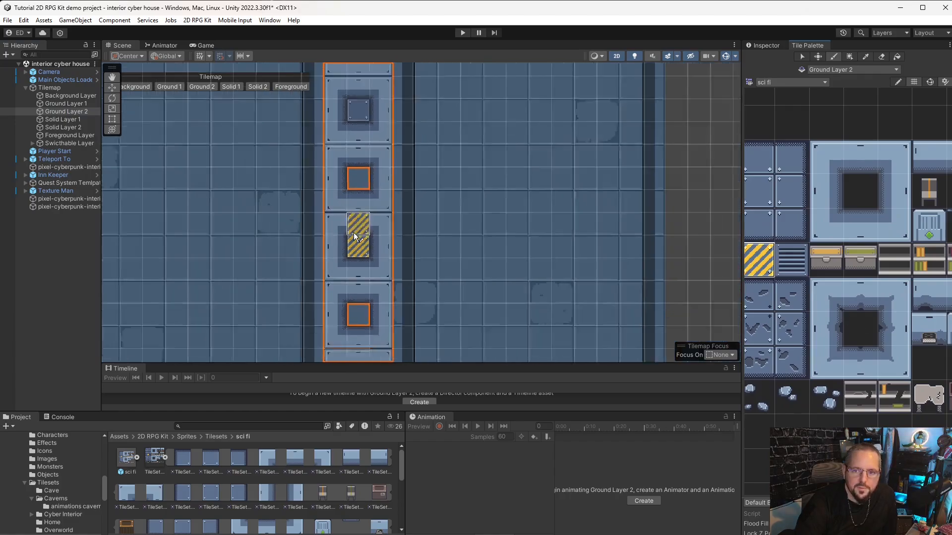
scroll(479, 191, "down", 5)
middle_click_drag(570, 211, 573, 85)
scroll(548, 174, "up", 3)
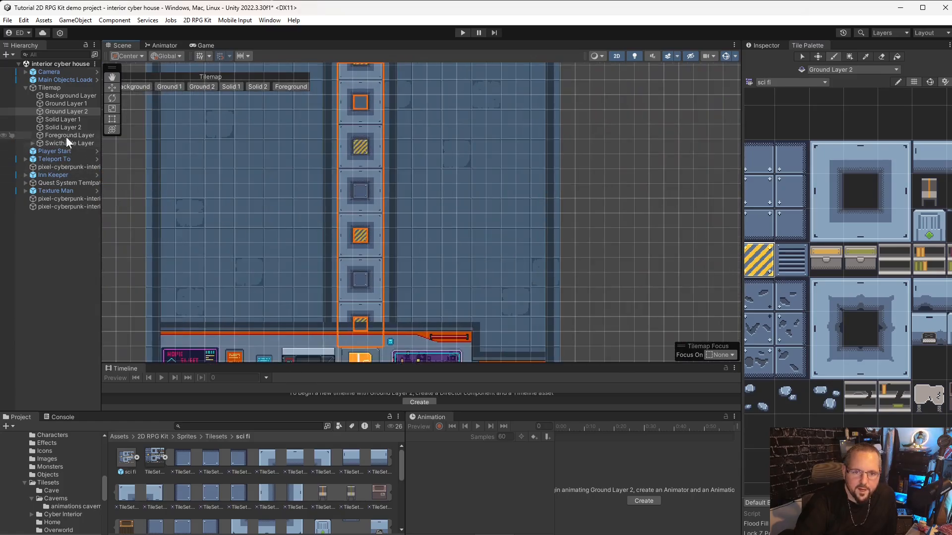
Step: Deselect the tilemap and review the alternating block centres from the lower door up to the upper door
left_click(65, 104)
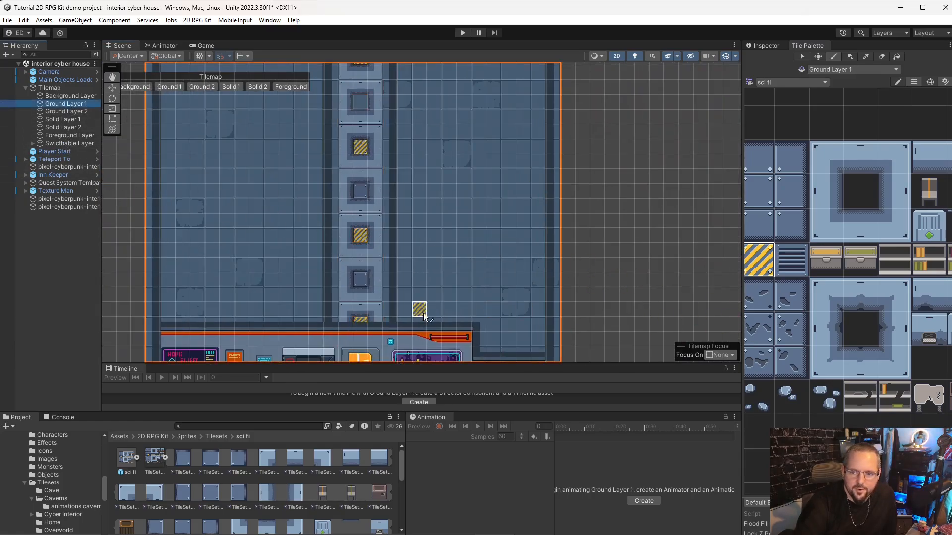
scroll(423, 312, "down", 1)
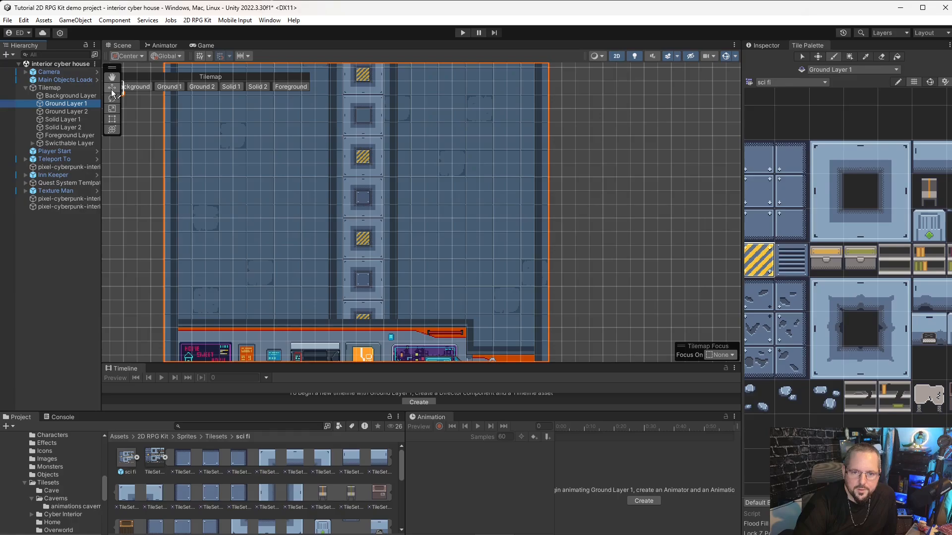
left_click(112, 88)
scroll(518, 320, "up", 3)
left_click(415, 306)
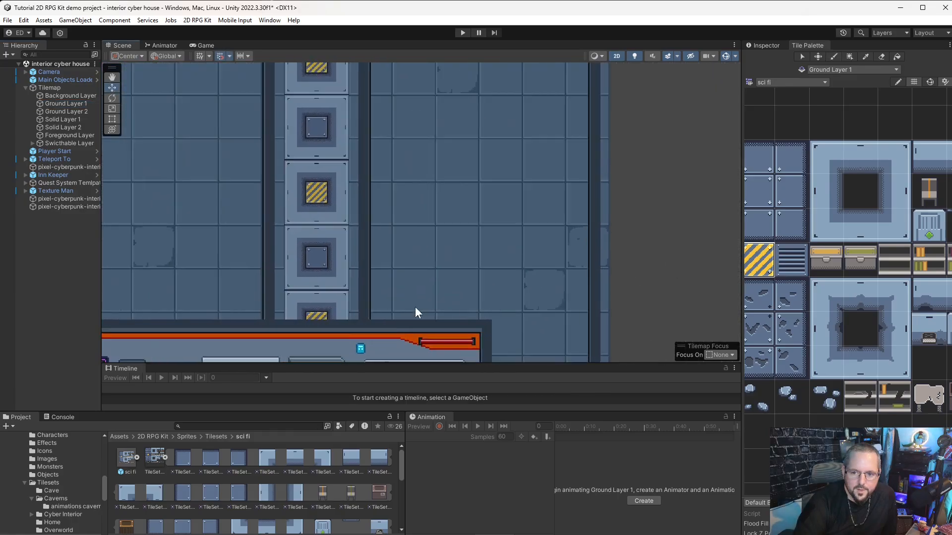
middle_click_drag(443, 287, 466, 237)
middle_click_drag(414, 157, 408, 296)
middle_click_drag(414, 145, 417, 331)
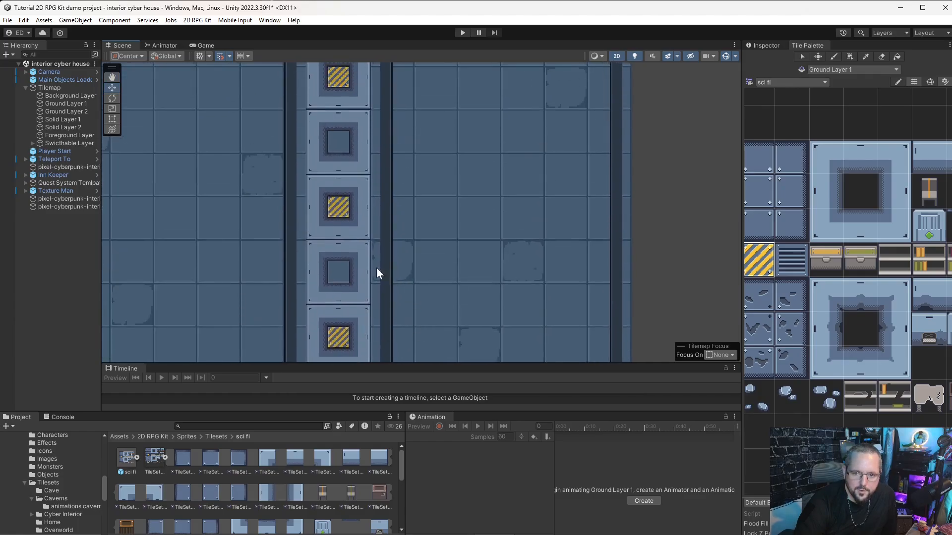
middle_click_drag(422, 136, 439, 335)
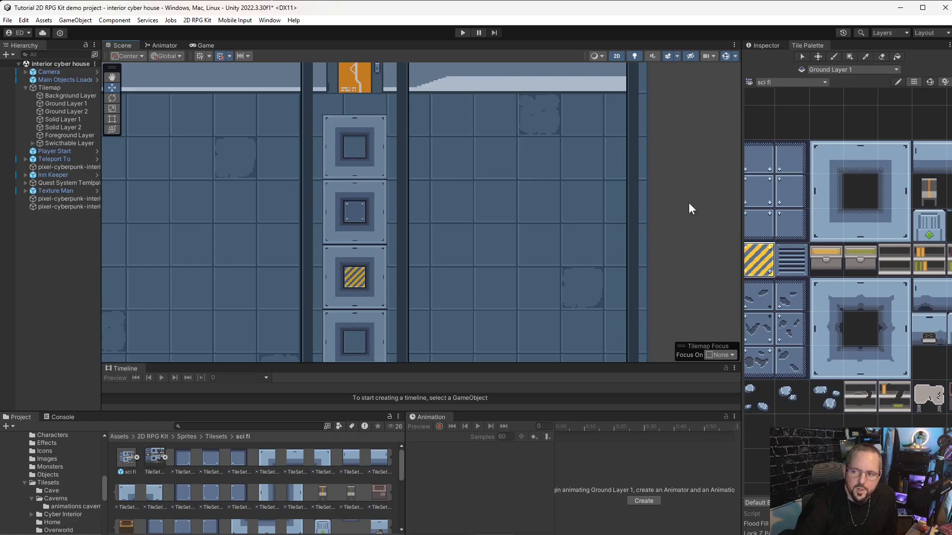
Step: Paint the hazard stripe tile on Ground Layer 1 in the open centre of the block nearest the upper door
middle_click_drag(798, 266, 843, 250)
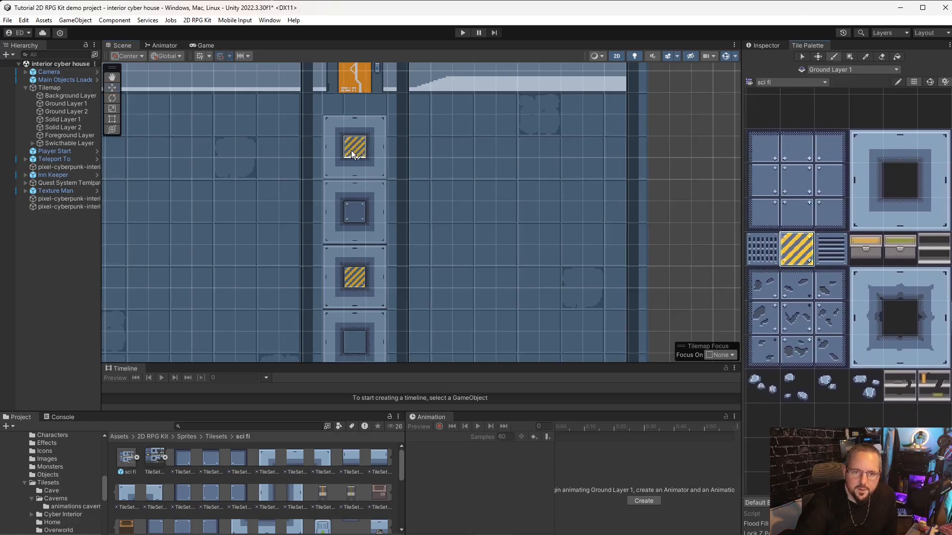
left_click(66, 104)
scroll(531, 299, "down", 1)
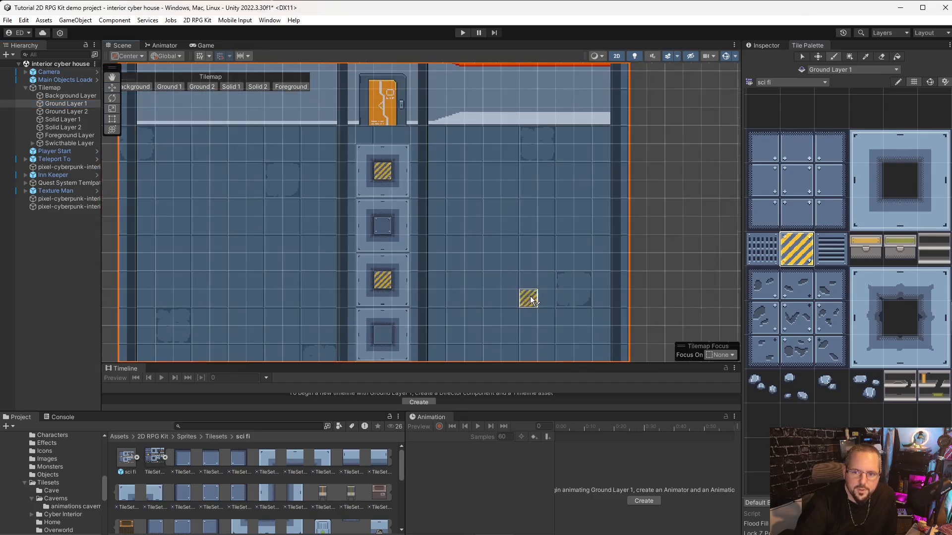
Step: Compare the tiles held by the solid and ground layers around the lower end of the block column
mouse_move(582, 334)
middle_mouse_down()
mouse_move(538, 233)
mouse_move(538, 121)
middle_mouse_up()
mouse_move(512, 325)
middle_mouse_down()
mouse_move(513, 253)
mouse_move(540, 273)
mouse_move(514, 236)
mouse_move(521, 221)
middle_mouse_up()
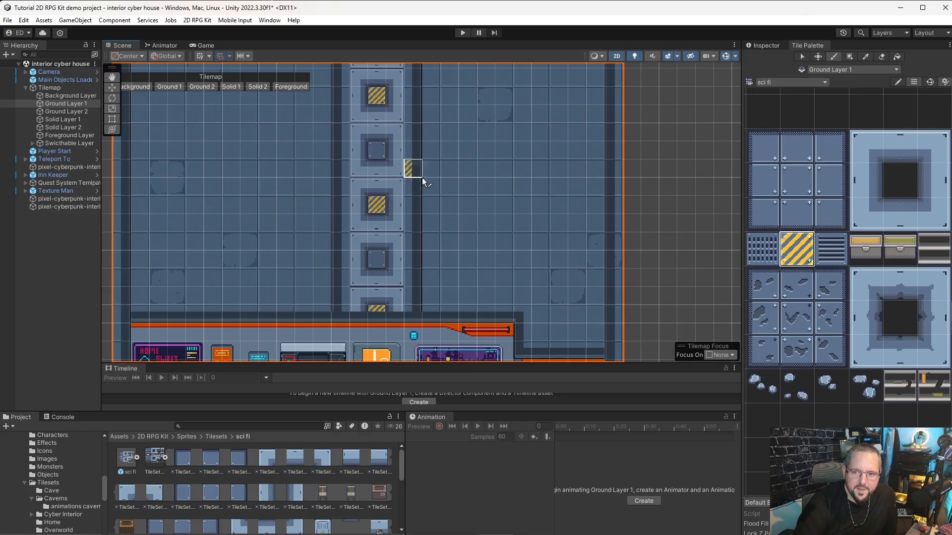
left_click(69, 121)
left_click(73, 128)
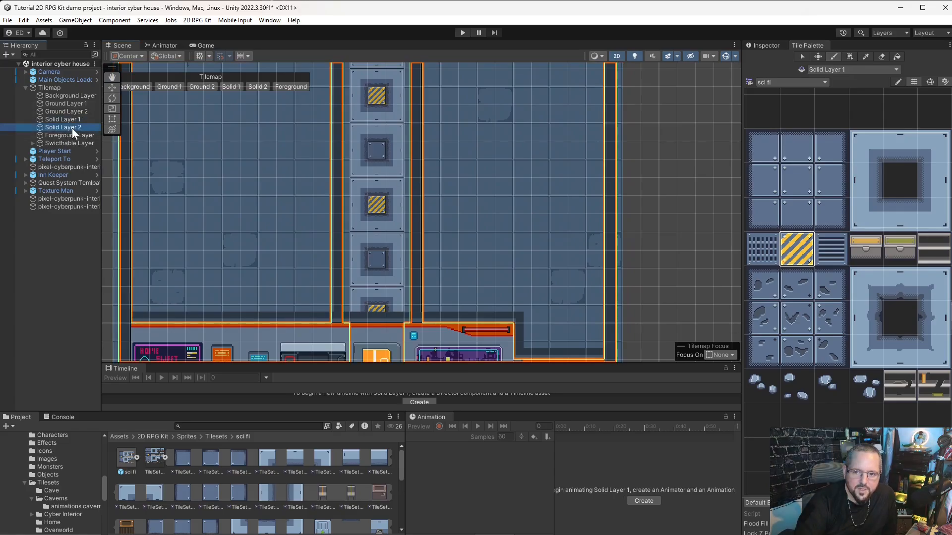
left_click(69, 112)
left_click(75, 105)
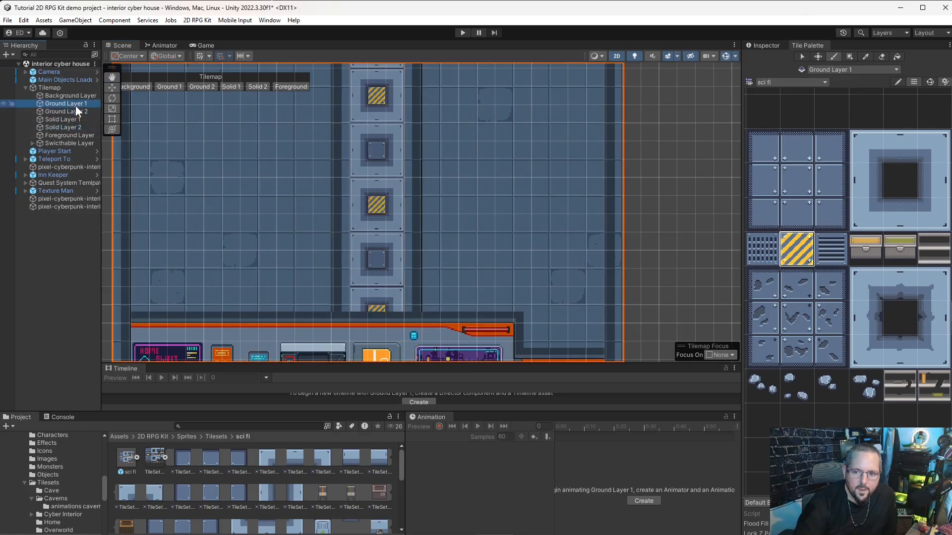
Step: Try erasing a block's hazard tile on Ground Layer 2, undo that, and try erasing another one on Ground Layer 1
left_click(79, 112)
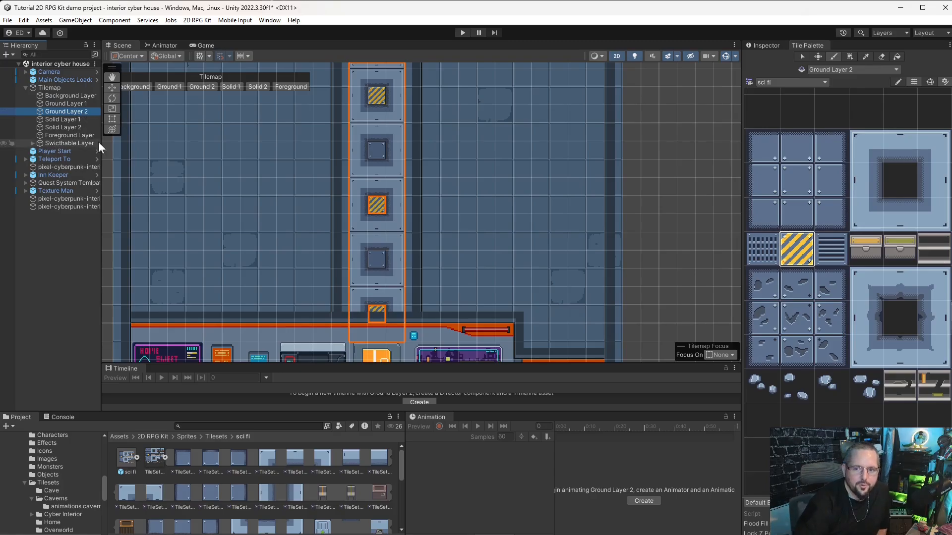
left_click(833, 110)
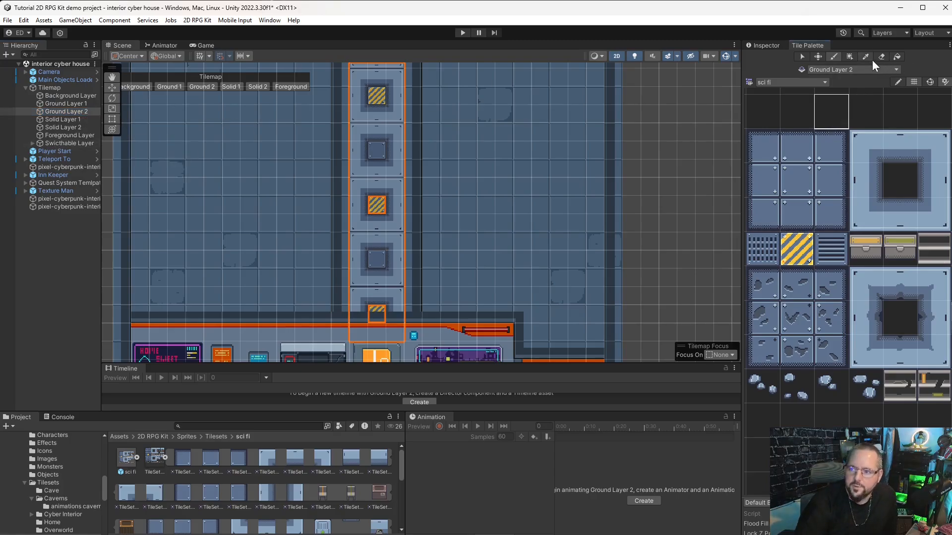
left_click(882, 56)
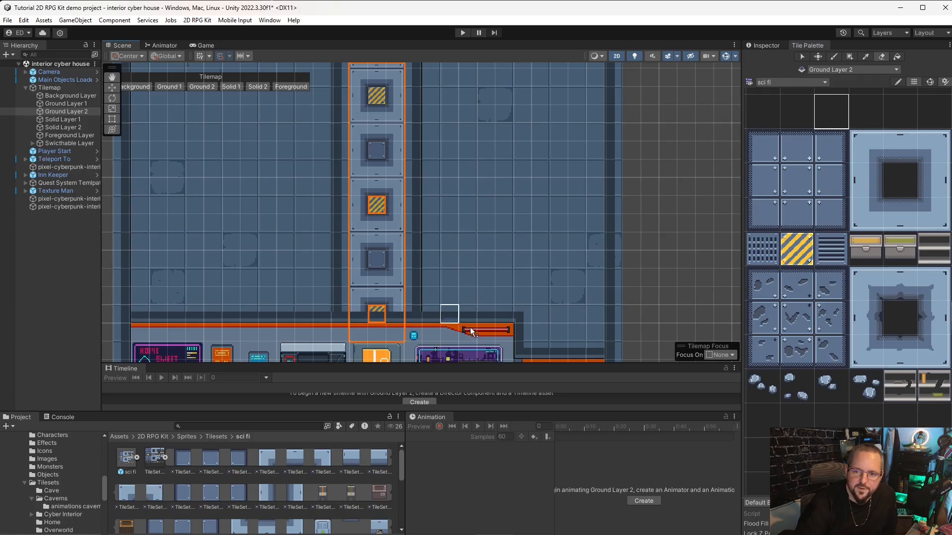
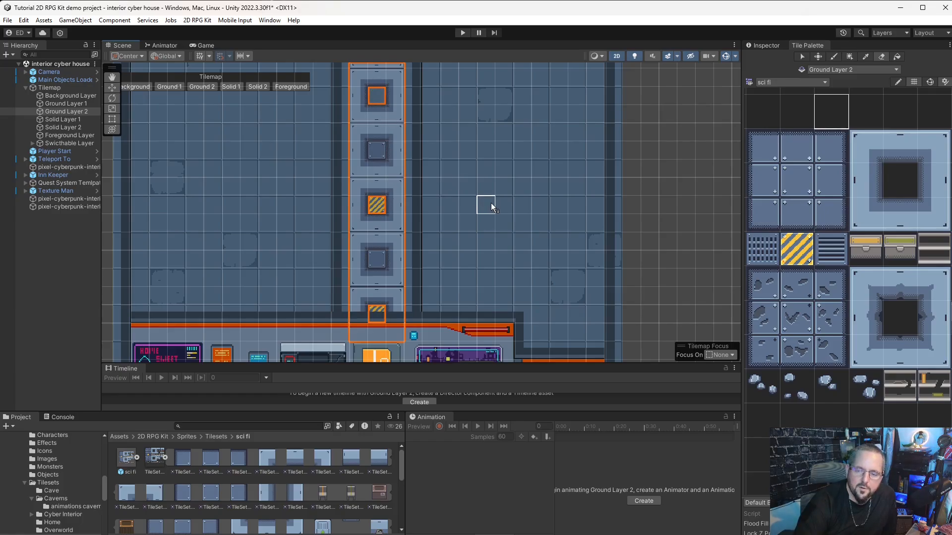
key("ctrl+z")
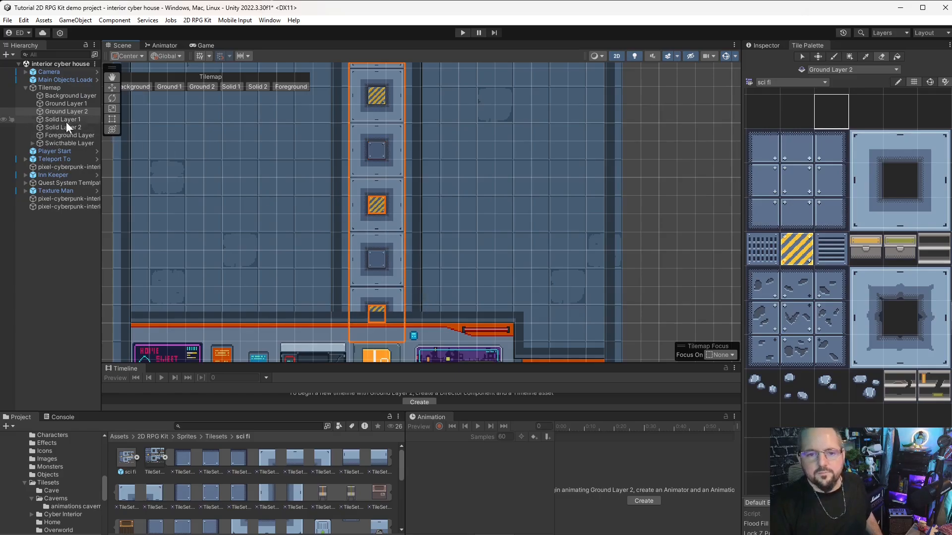
left_click(70, 104)
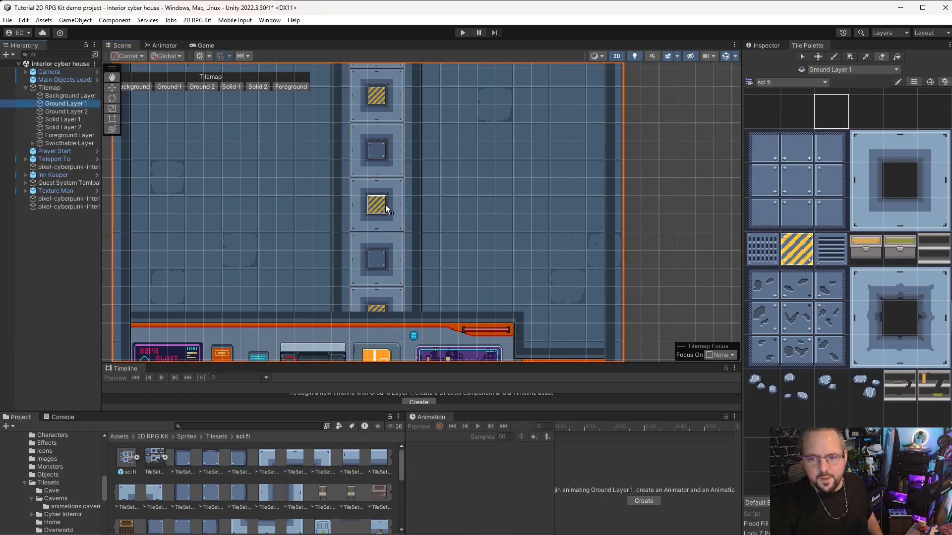
left_click(385, 204)
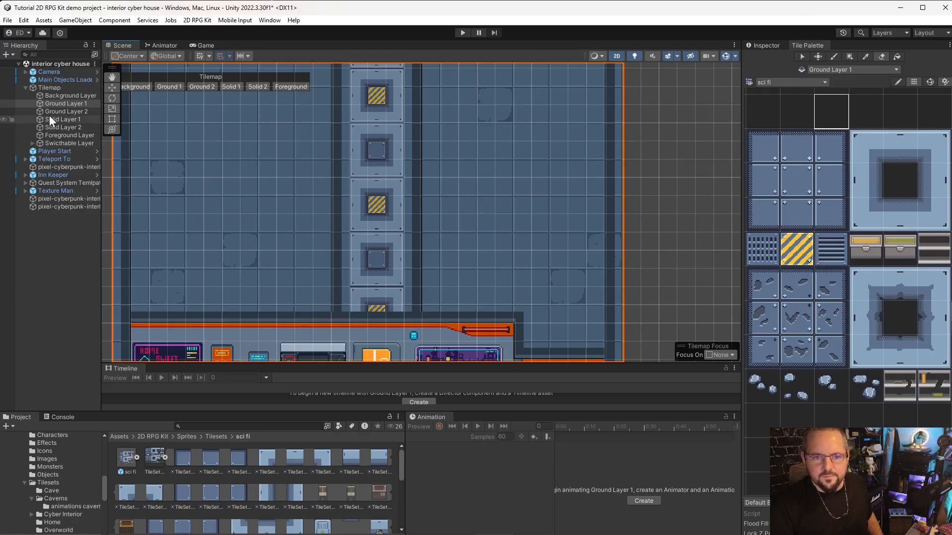
Step: Compare Ground Layer 1 and Ground Layer 2 along the corridor to see which layer holds each block centre's tile
scroll(276, 161, "down", 5)
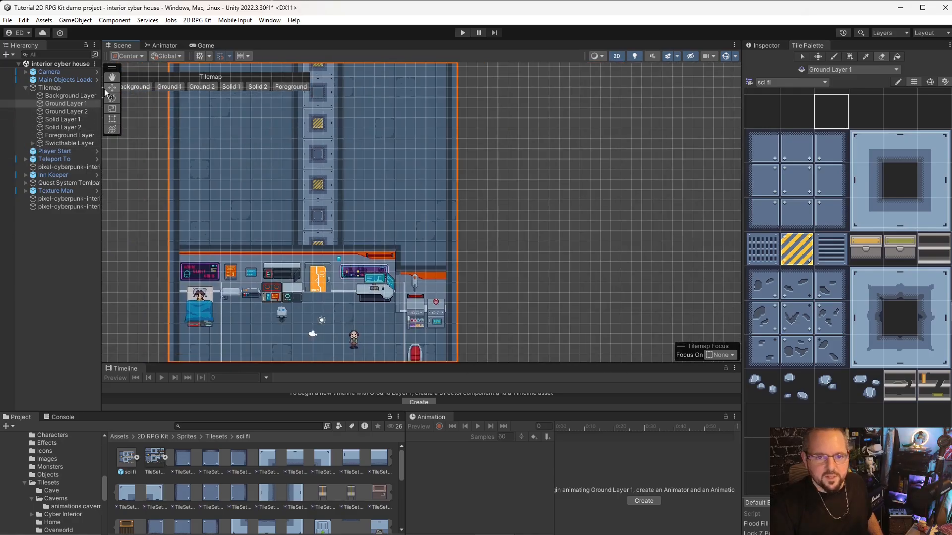
left_click(70, 112)
scroll(221, 197, "up", 5)
middle_click_drag(221, 197, 223, 228)
scroll(276, 176, "up", 5)
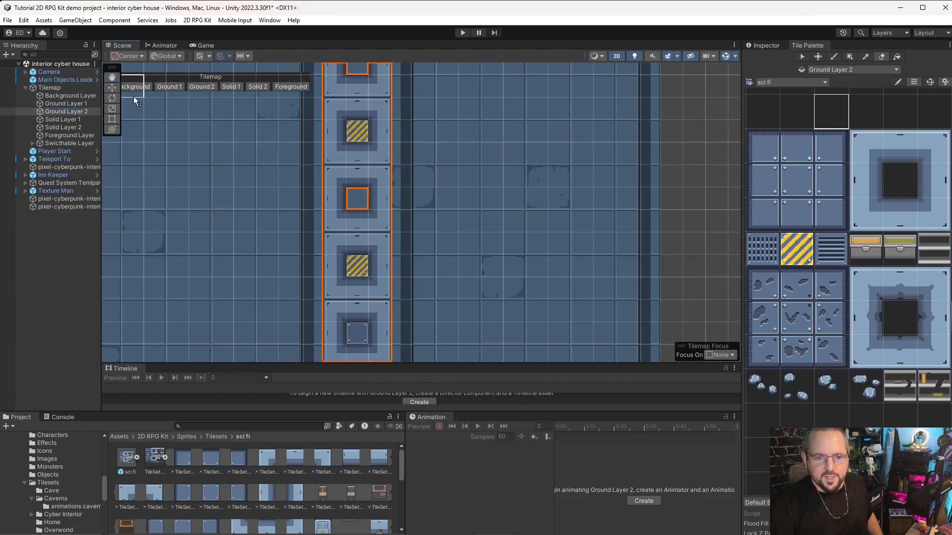
left_click(79, 103)
scroll(519, 206, "down", 5)
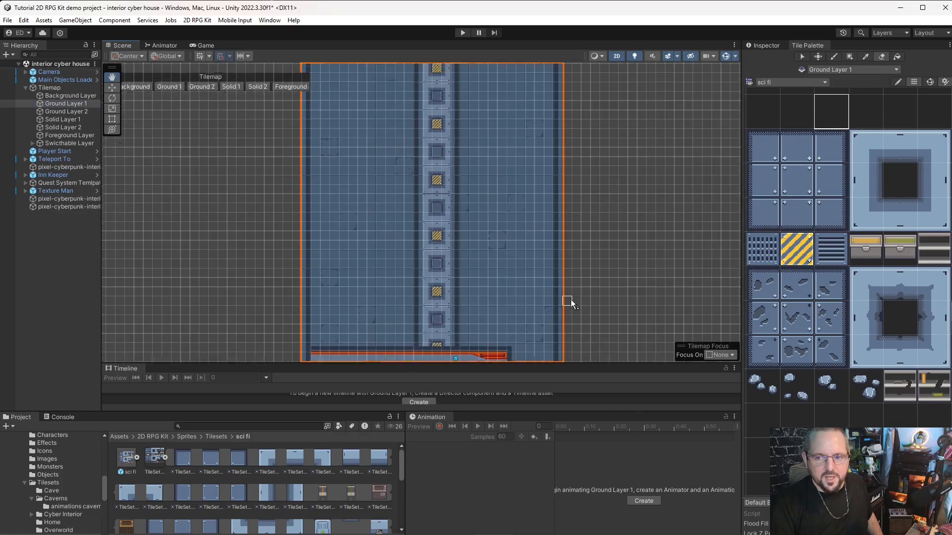
mouse_move(567, 297)
middle_mouse_down()
mouse_move(564, 344)
mouse_move(561, 280)
middle_mouse_up()
scroll(561, 281, "down", 2)
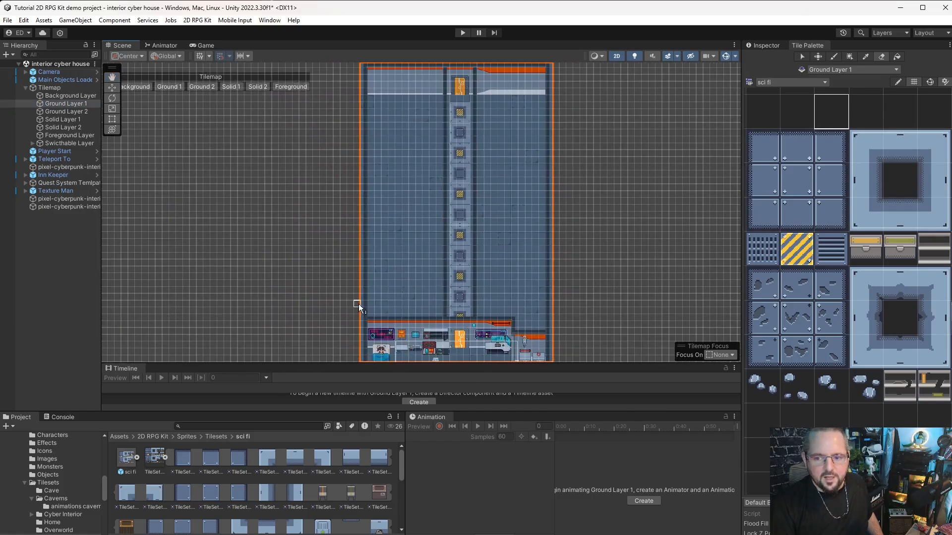
left_click(67, 112)
scroll(597, 261, "up", 1)
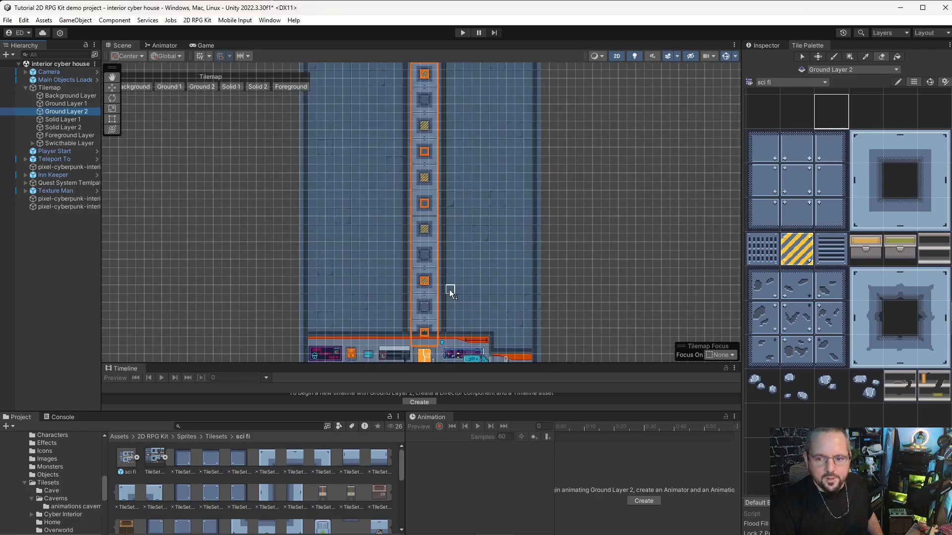
scroll(441, 287, "up", 3)
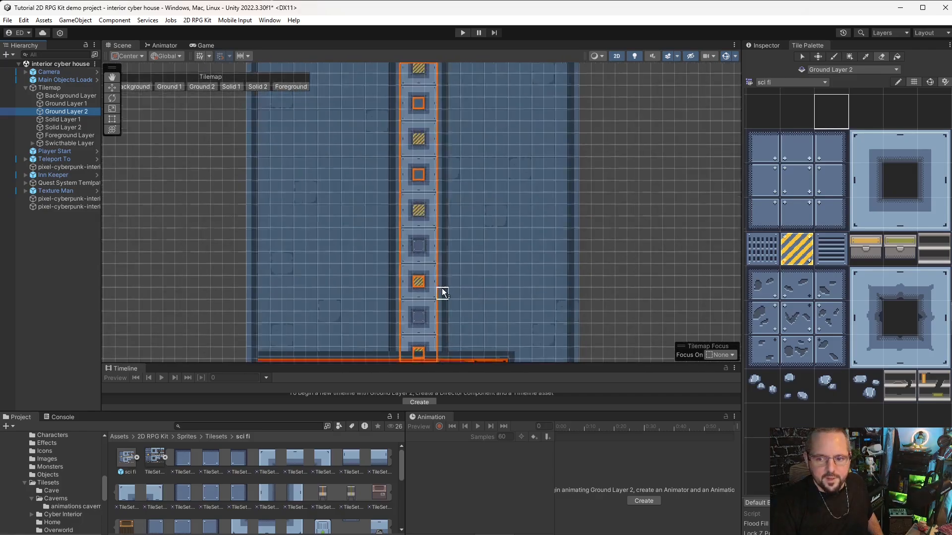
Step: Paint the horizontal-slat vent tile and the grate tile on Ground Layer 2 in two open block centres of the corridor's lower half
left_click(837, 245)
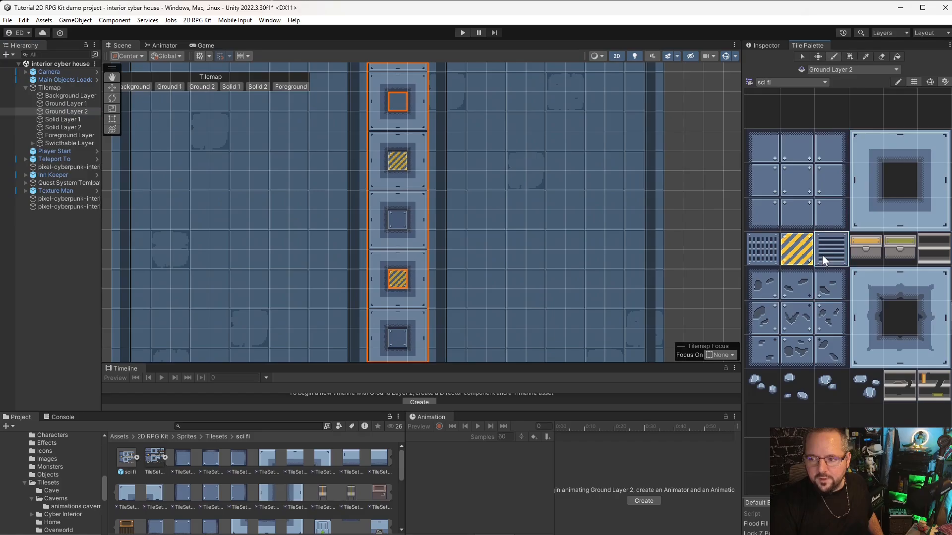
scroll(471, 272, "up", 1)
mouse_move(472, 272)
middle_mouse_down()
mouse_move(538, 110)
mouse_move(500, 274)
middle_mouse_up()
left_click(406, 229)
scroll(394, 226, "down", 2)
middle_click_drag(444, 174, 425, 223)
left_click(753, 257)
left_click(417, 246)
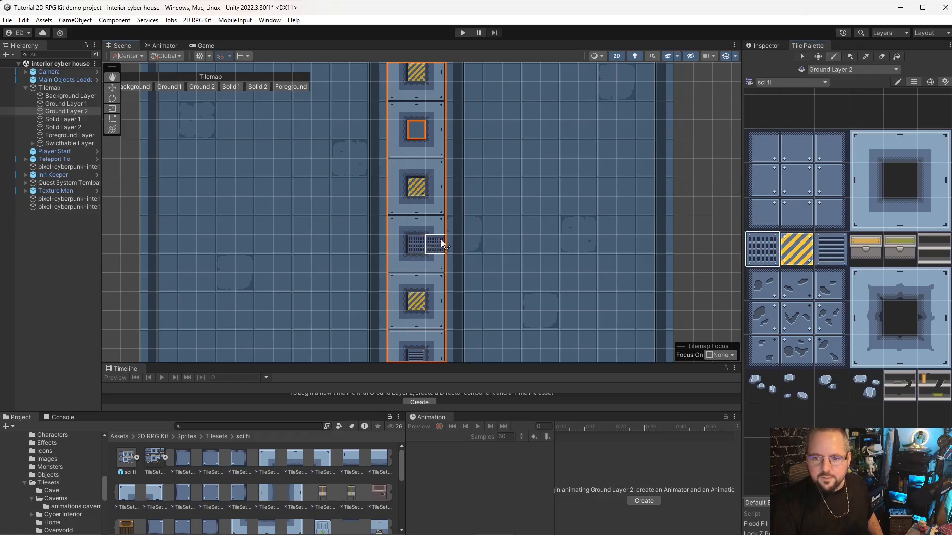
Step: Fill the fourth block below the upper door with the slat vent tile and the second with the grate tile on Ground Layer 2
middle_click_drag(535, 156, 531, 271)
left_click(827, 251)
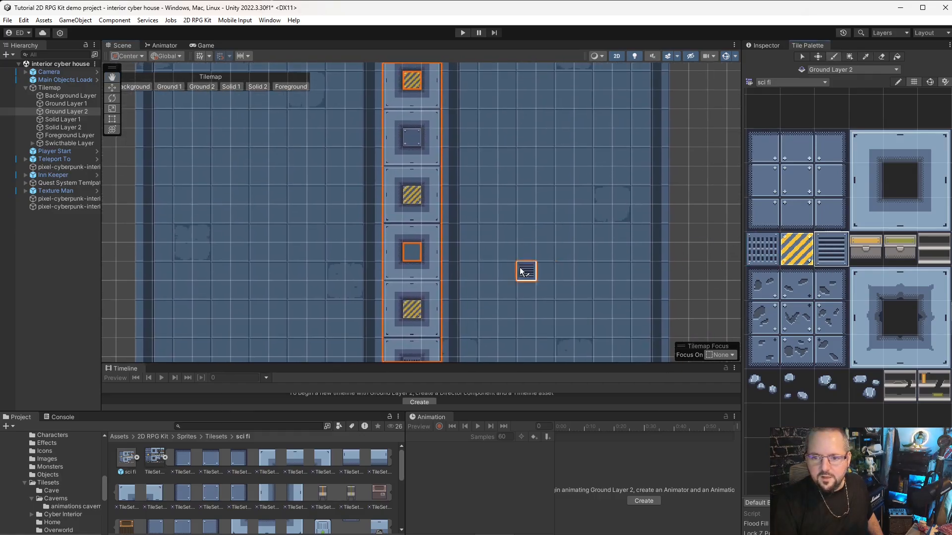
left_click(409, 253)
left_click(757, 253)
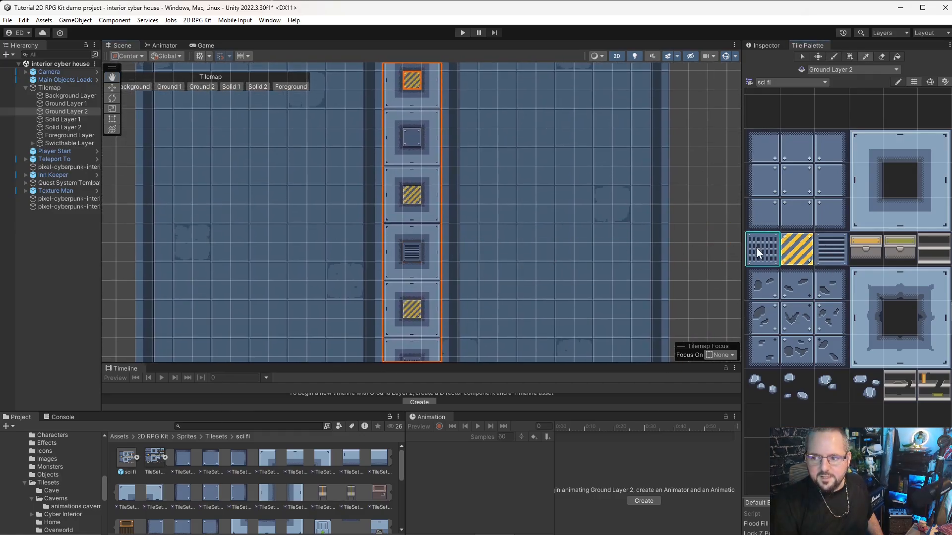
left_click(416, 138)
Step: Inspect the block centres along the corridor, checking Ground Layer 1 and Ground Layer 2
mouse_move(513, 127)
middle_mouse_down()
mouse_move(514, 251)
mouse_move(521, 142)
middle_mouse_up()
scroll(516, 149, "down", 9)
mouse_move(558, 252)
middle_mouse_down()
mouse_move(556, 261)
mouse_move(575, 178)
middle_mouse_up()
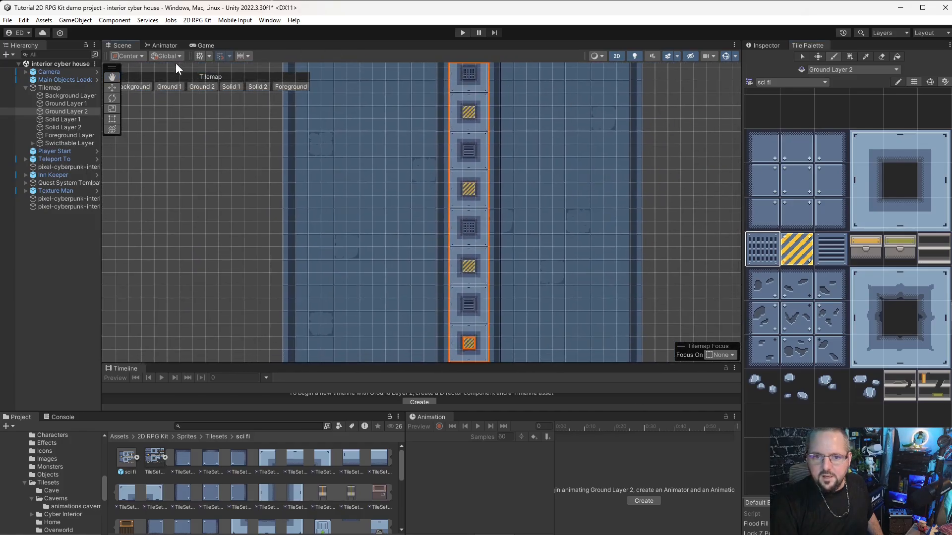
left_click(337, 210)
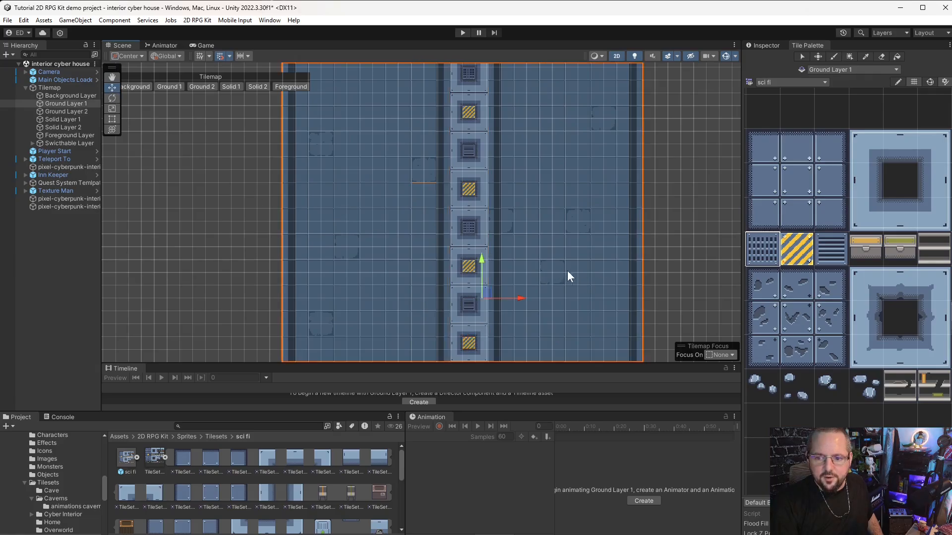
scroll(567, 271, "up", 10)
middle_click_drag(570, 132, 613, 60)
middle_click_drag(417, 273, 486, 328)
mouse_move(489, 189)
middle_mouse_down()
mouse_move(489, 303)
mouse_move(535, 164)
mouse_move(534, 73)
middle_mouse_up()
mouse_move(576, 218)
middle_mouse_down()
mouse_move(587, 119)
mouse_move(580, 123)
middle_mouse_up()
mouse_move(652, 293)
middle_mouse_down()
mouse_move(654, 34)
mouse_move(658, 198)
middle_mouse_up()
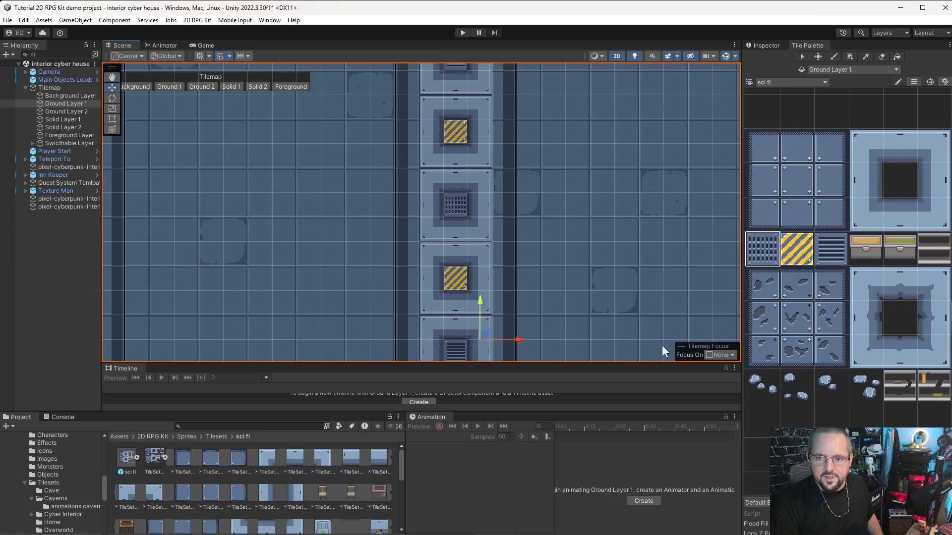
scroll(486, 227, "up", 3)
left_click(438, 206)
scroll(478, 200, "down", 5)
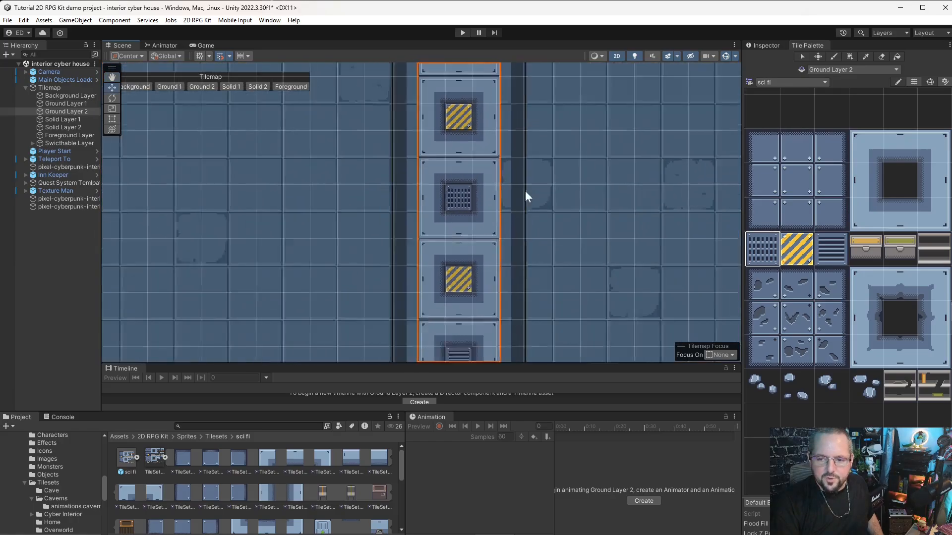
middle_click_drag(590, 177, 586, 296)
key("w")
scroll(571, 233, "down", 2)
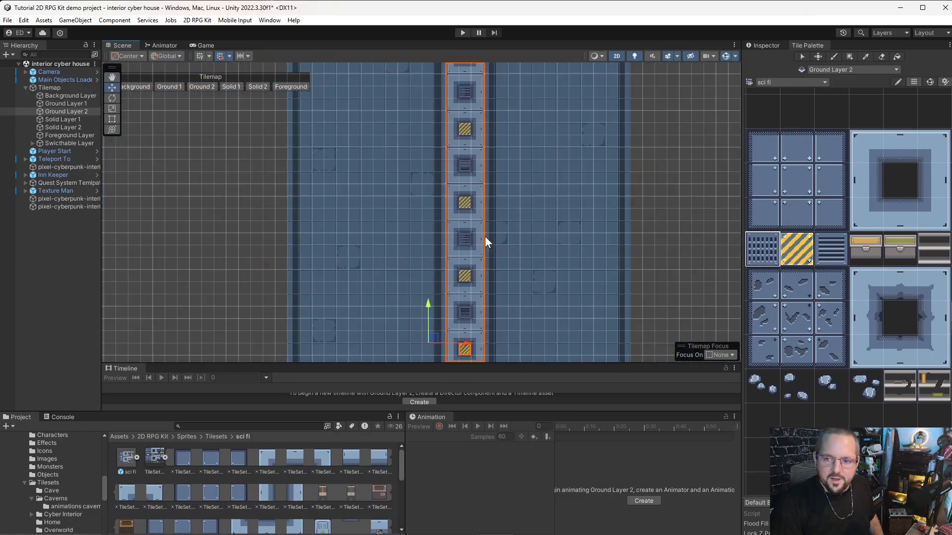
scroll(464, 245, "down", 5)
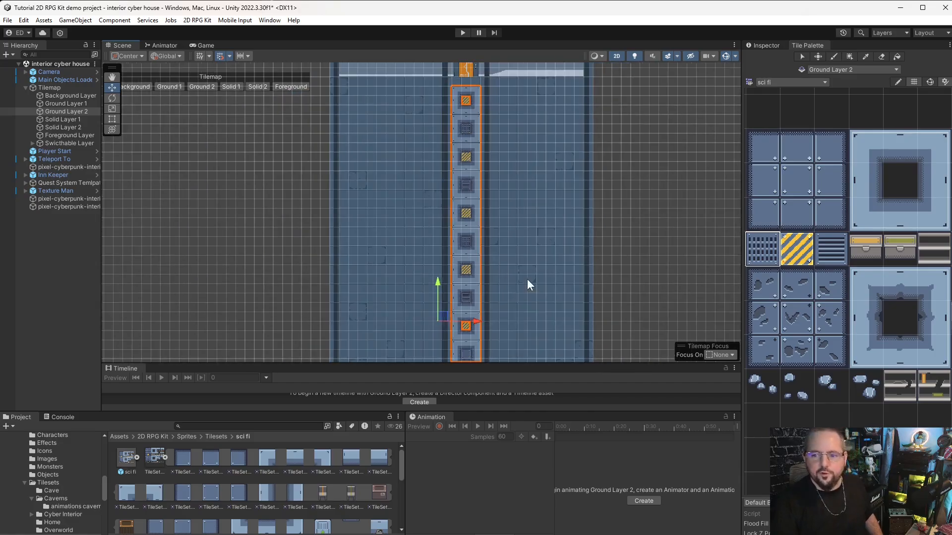
Step: Review the hazard, grate and vent pattern from the upper door down to the furnished room and back
middle_click_drag(527, 278, 523, 231)
scroll(442, 176, "up", 5)
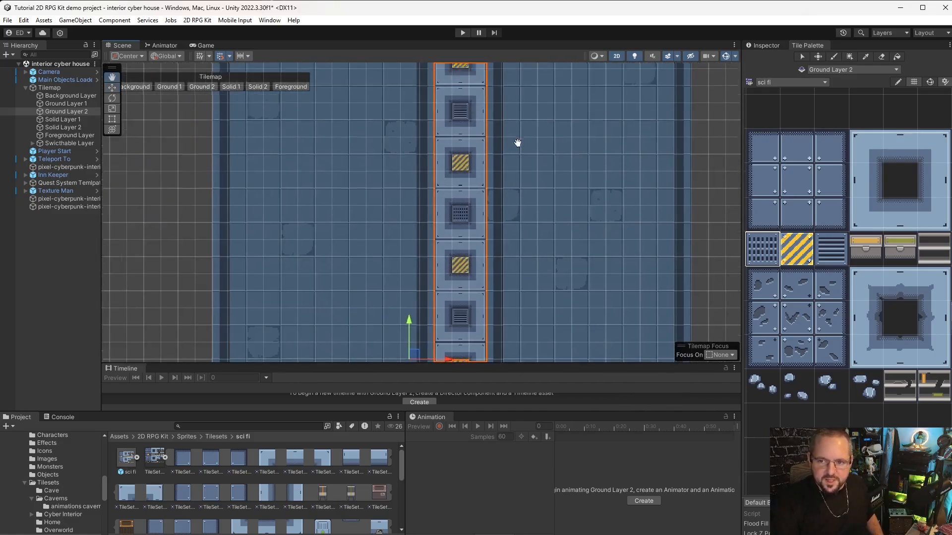
middle_click_drag(516, 144, 477, 284)
scroll(454, 269, "up", 3)
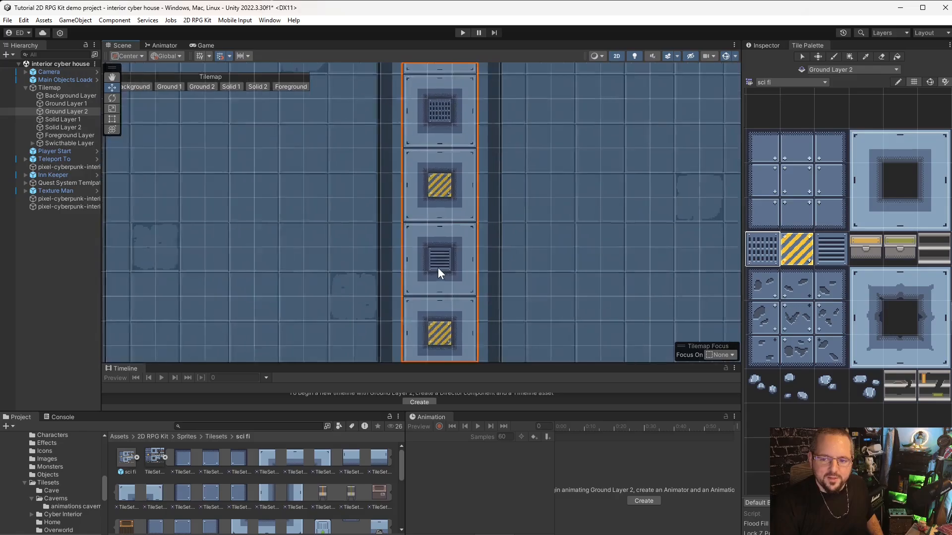
scroll(445, 255, "down", 2)
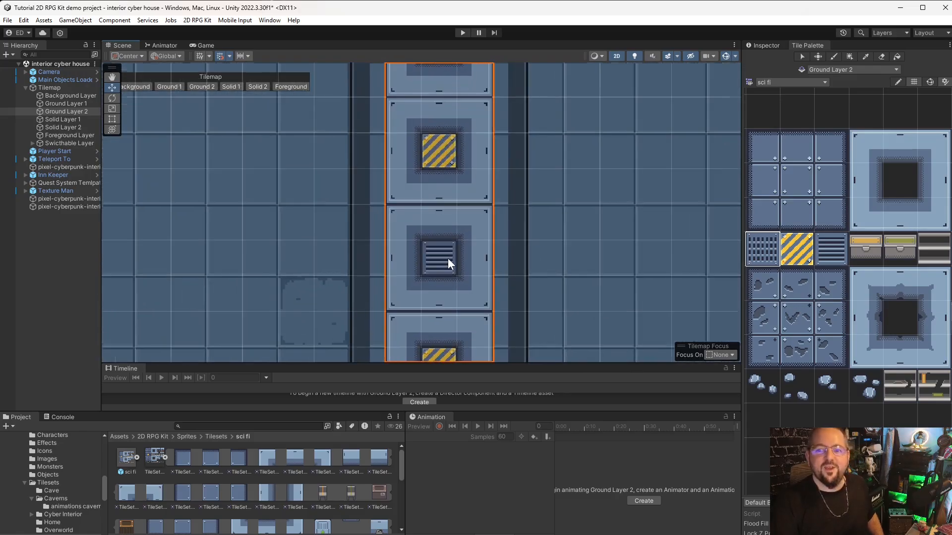
middle_click_drag(436, 255, 434, 305)
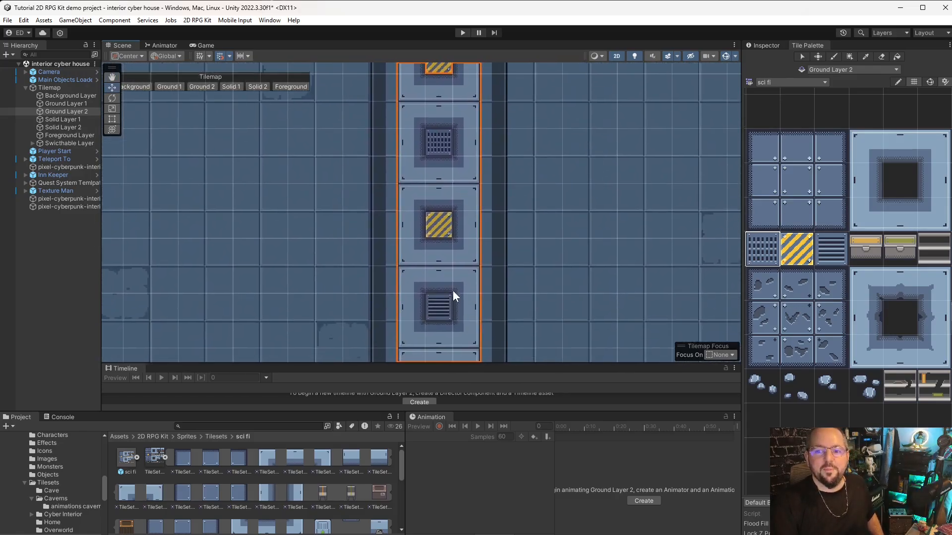
scroll(452, 290, "up", 5)
middle_click_drag(441, 202, 446, 418)
scroll(437, 269, "down", 6)
scroll(437, 271, "down", 4)
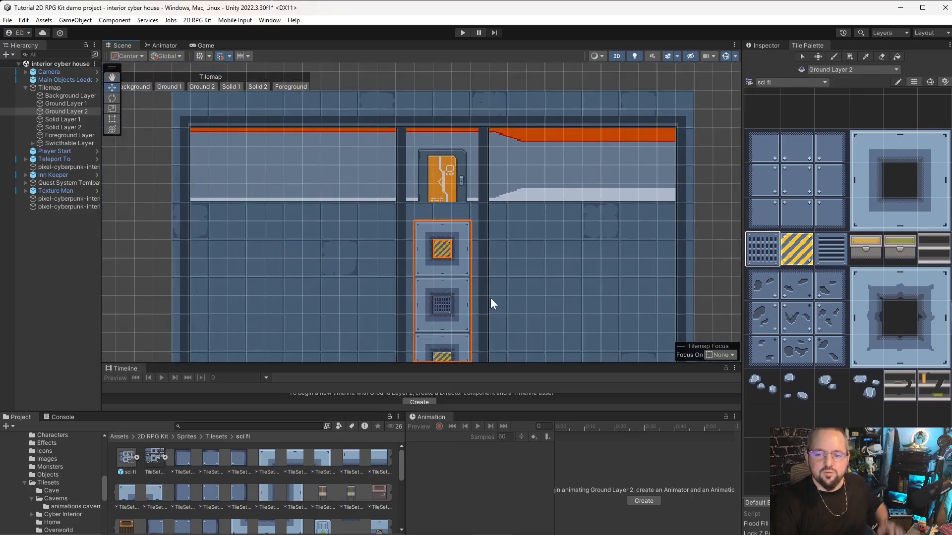
scroll(491, 304, "up", 3)
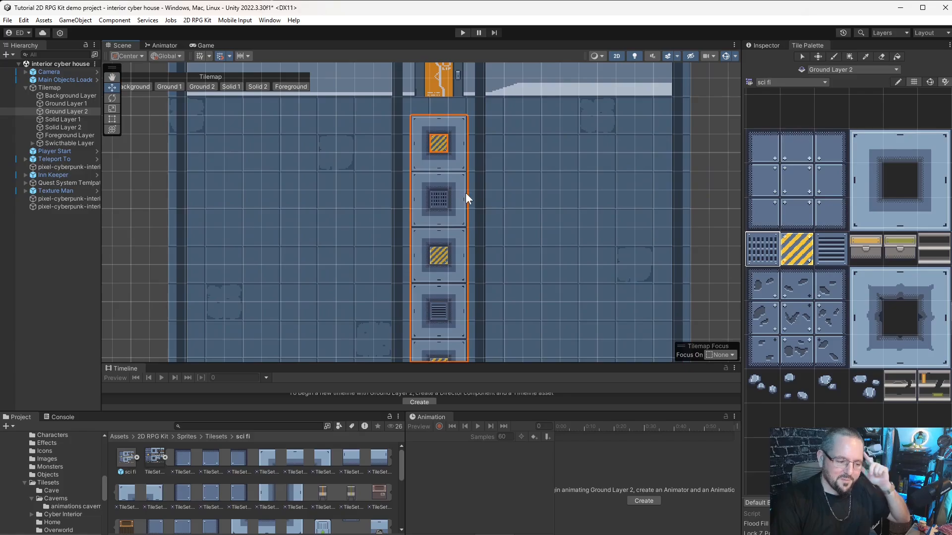
scroll(516, 183, "up", 6)
scroll(615, 262, "down", 7)
middle_click_drag(622, 270, 573, 1)
middle_click_drag(554, 298, 517, 65)
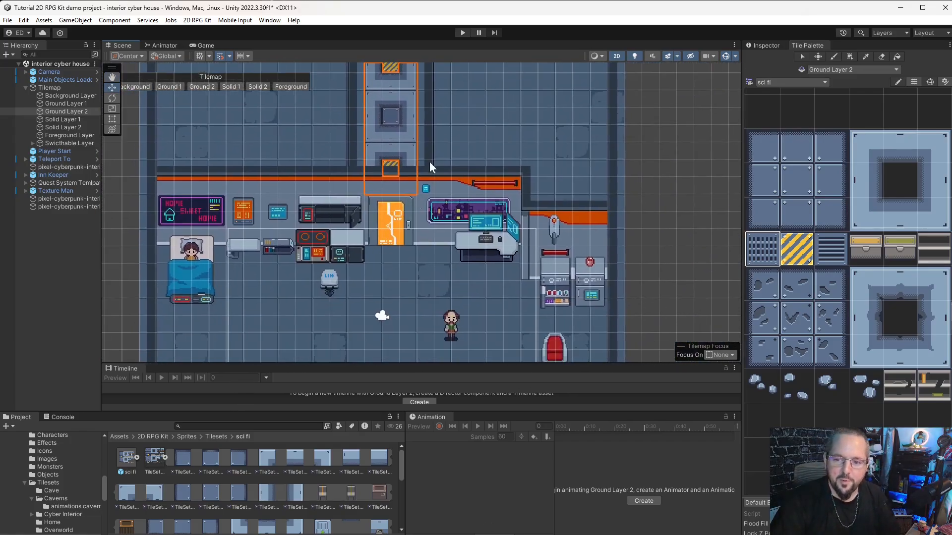
middle_click_drag(455, 122, 483, 341)
middle_click_drag(507, 242, 526, 346)
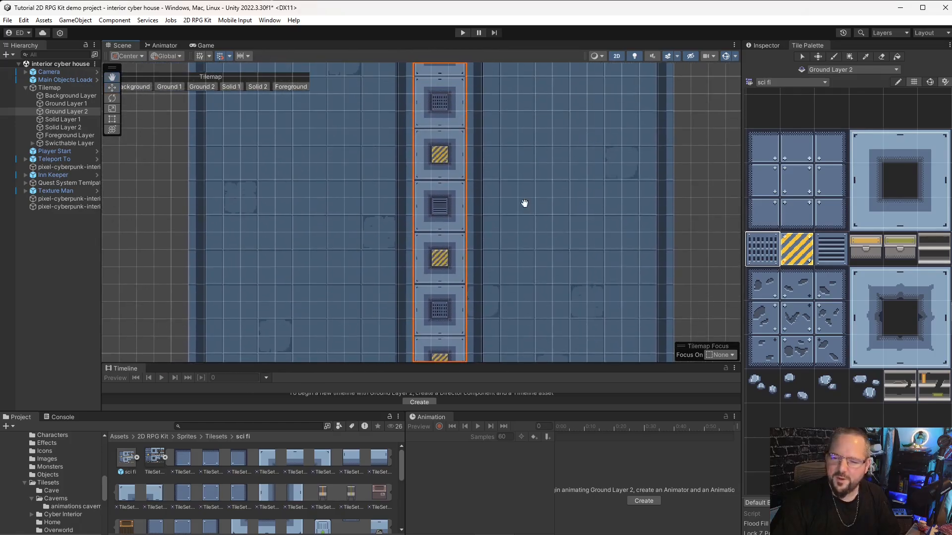
middle_click_drag(525, 204, 526, 312)
middle_click_drag(504, 186, 505, 259)
scroll(430, 284, "up", 4)
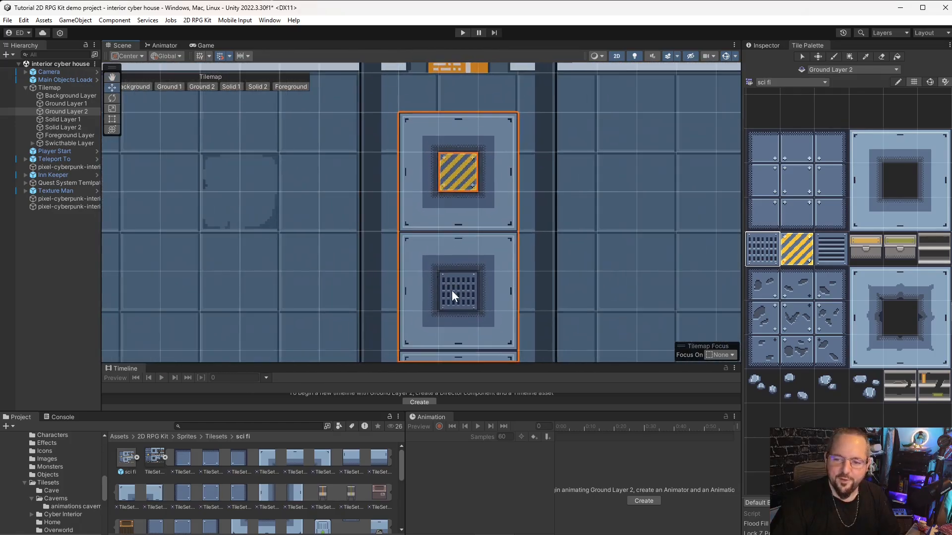
scroll(456, 285, "down", 1)
scroll(459, 314, "down", 3)
middle_click_drag(598, 290, 565, 228)
scroll(500, 237, "down", 3)
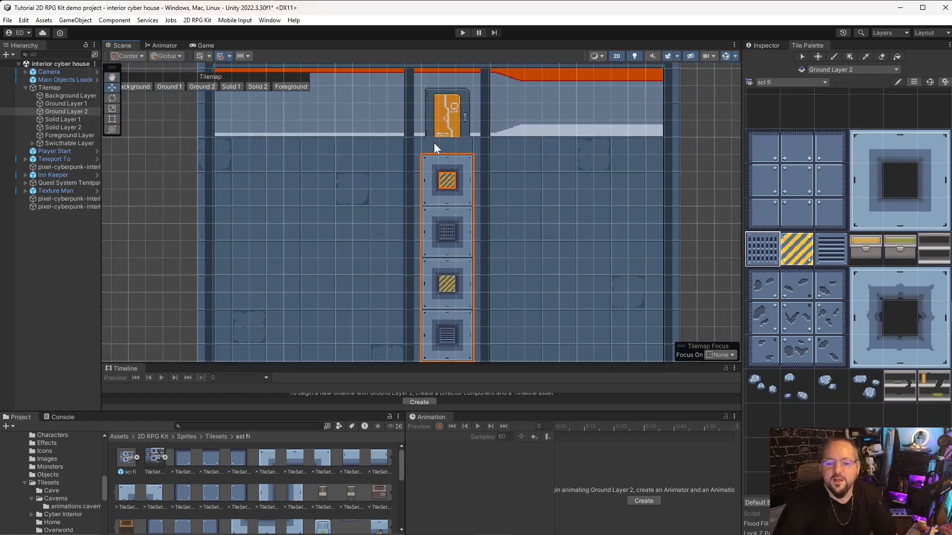
Step: Find the grate tile's sprite among the sci fi tileset assets
scroll(259, 480, "down", 3)
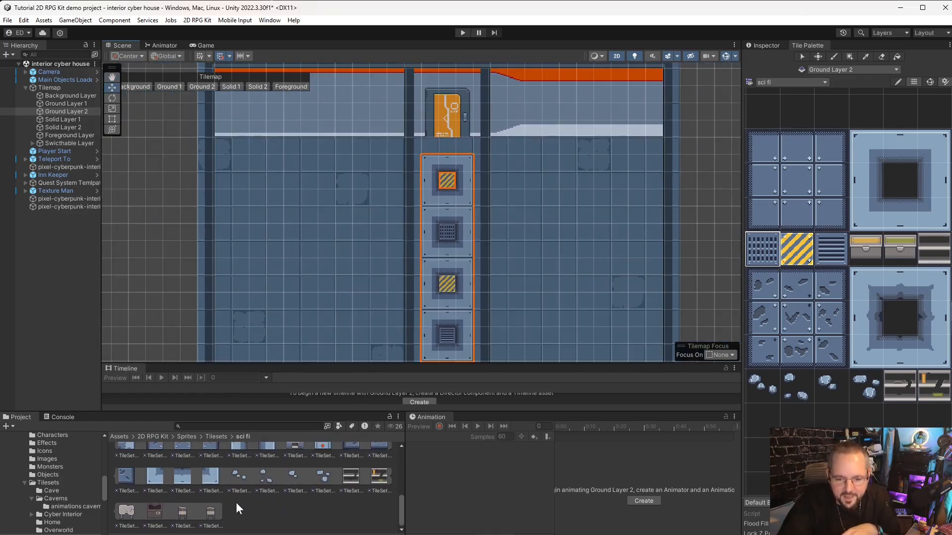
scroll(236, 501, "up", 5)
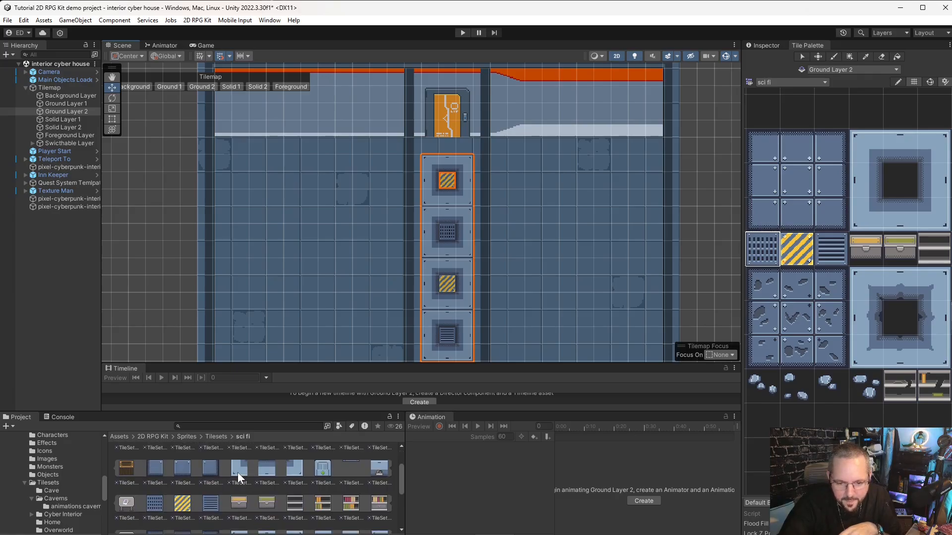
left_click(157, 504)
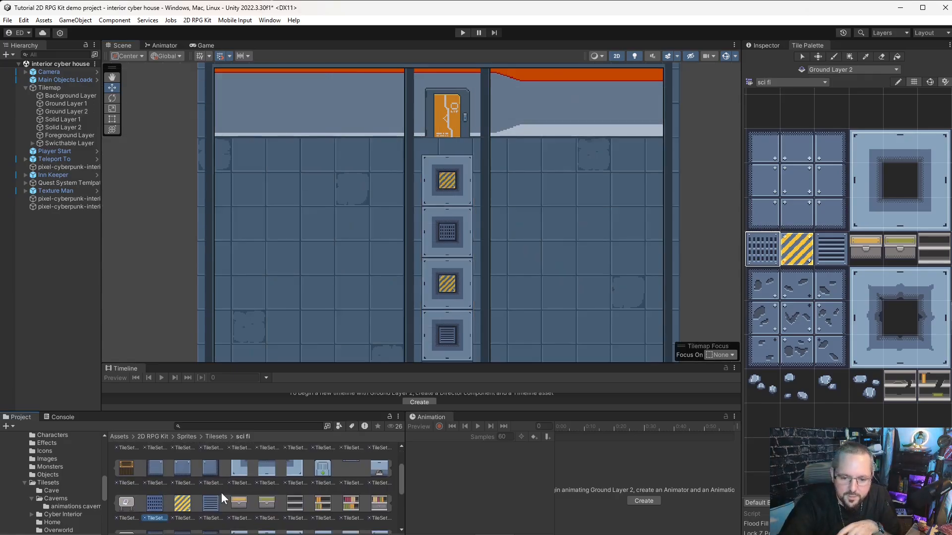
Step: Erase the grate tile on Ground Layer 2 from the centre of the second block below the upper door
left_click(450, 229)
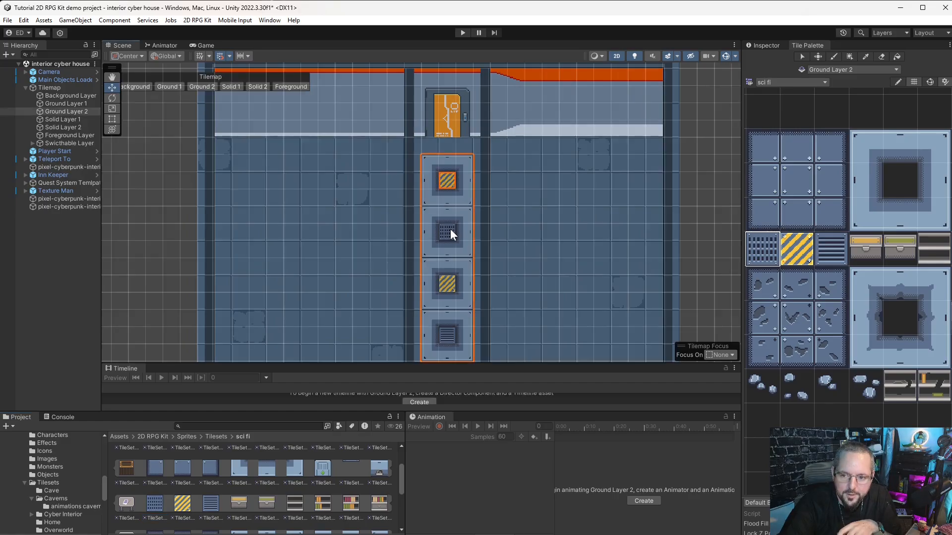
left_click(831, 114)
left_click(882, 56)
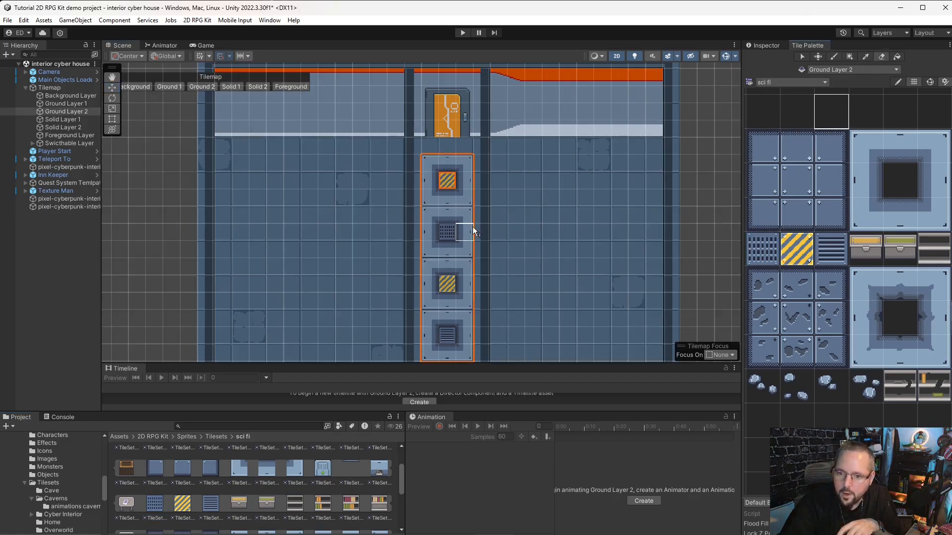
left_click(447, 231)
Step: Paint the Caverns palette's plain black tile on Ground Layer 1 in the open centre of the second block below the upper door
scroll(902, 227, "down", 5)
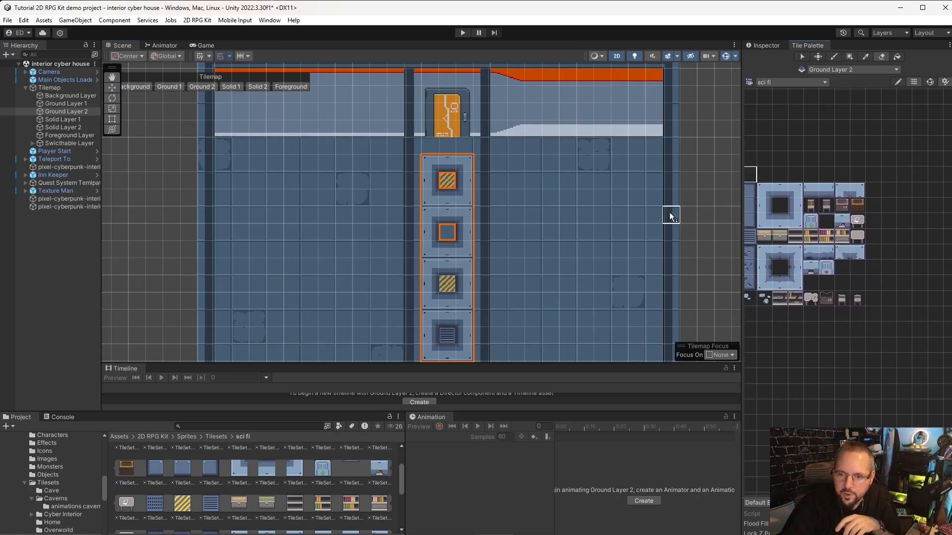
scroll(768, 220, "up", 2)
left_click(824, 84)
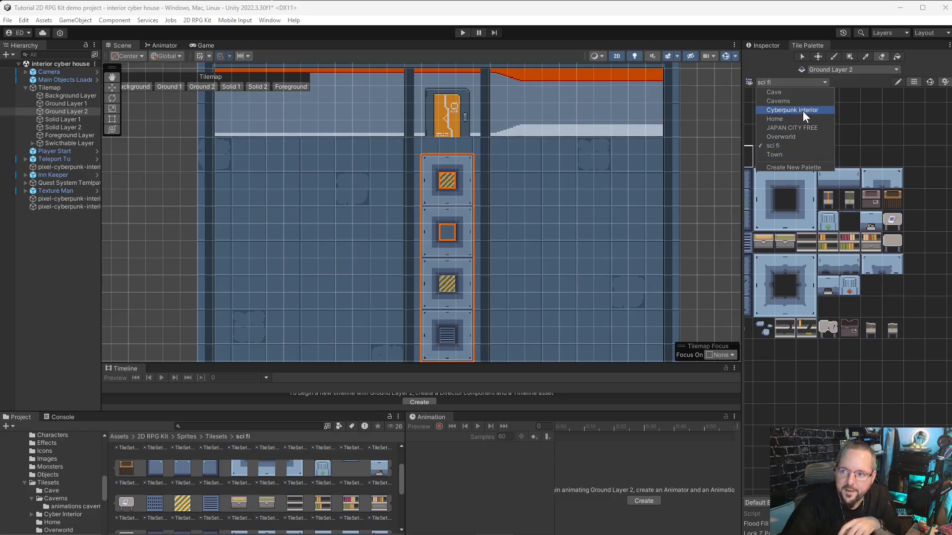
left_click(802, 100)
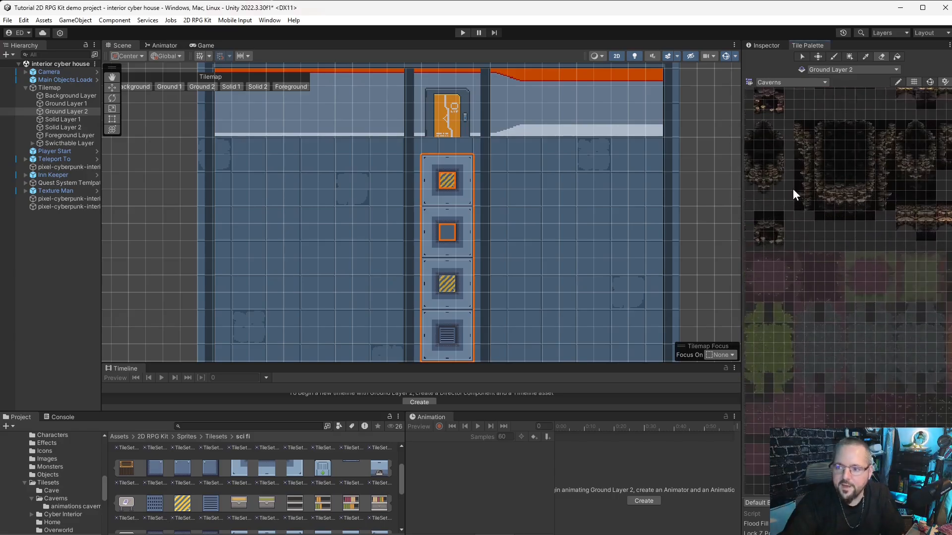
scroll(844, 134, "up", 3)
left_click(895, 158)
scroll(519, 200, "up", 3)
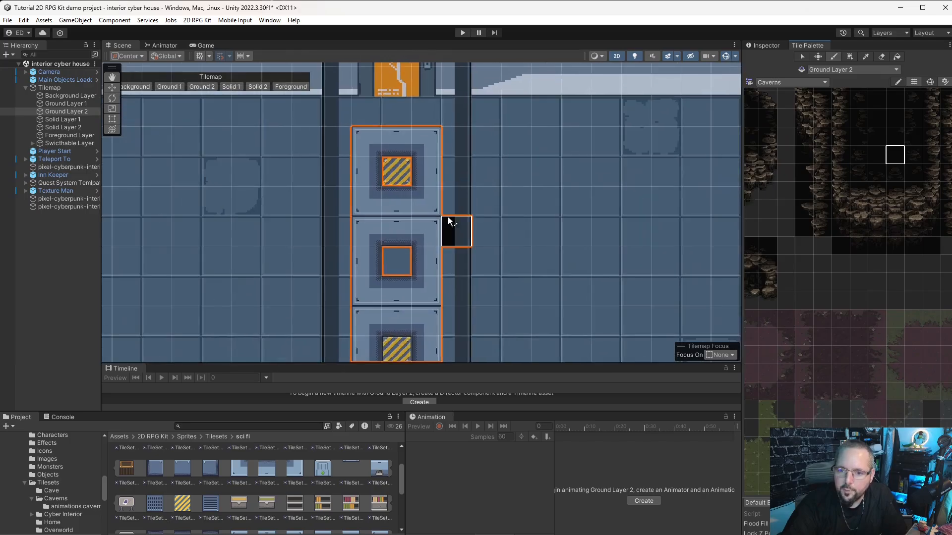
left_click(67, 103)
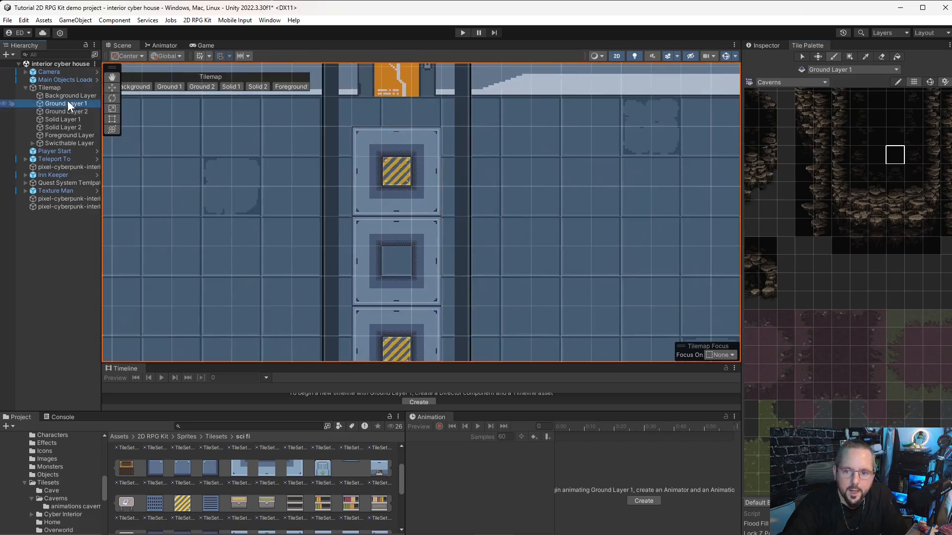
left_click(394, 269)
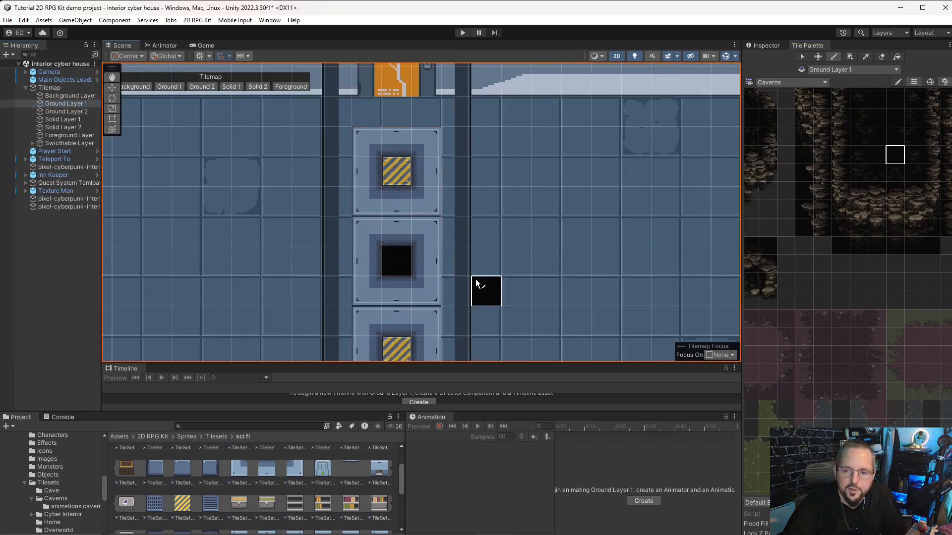
scroll(506, 291, "down", 5)
mouse_move(583, 272)
middle_mouse_down()
mouse_move(590, 62)
mouse_move(585, 217)
middle_mouse_up()
scroll(505, 233, "up", 6)
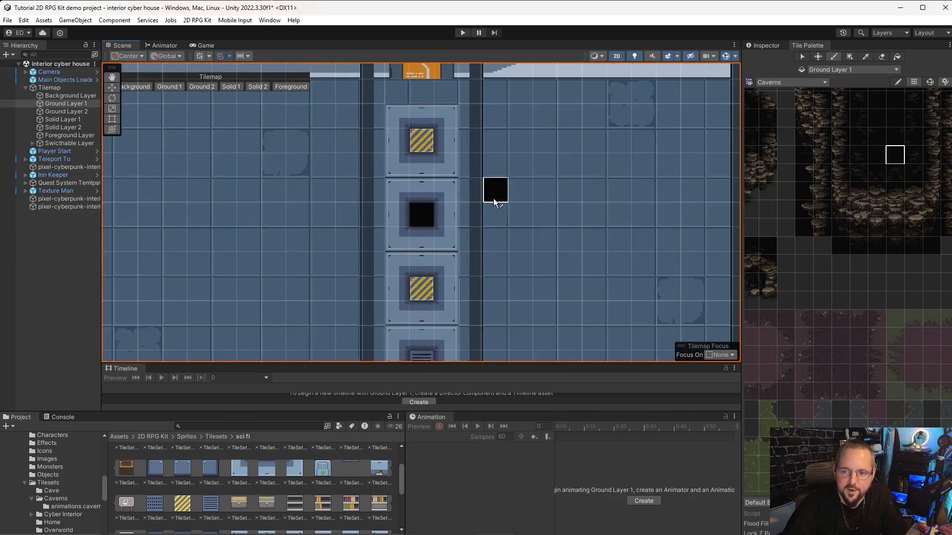
Step: Switch the tile palette from Caverns to sci fi and show the properties of Ground Layer 1
left_click(788, 82)
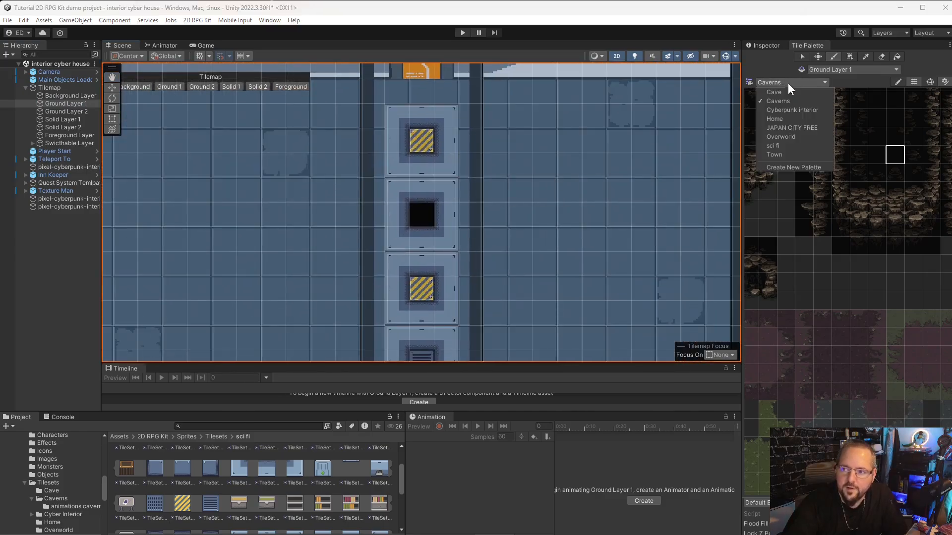
left_click(787, 152)
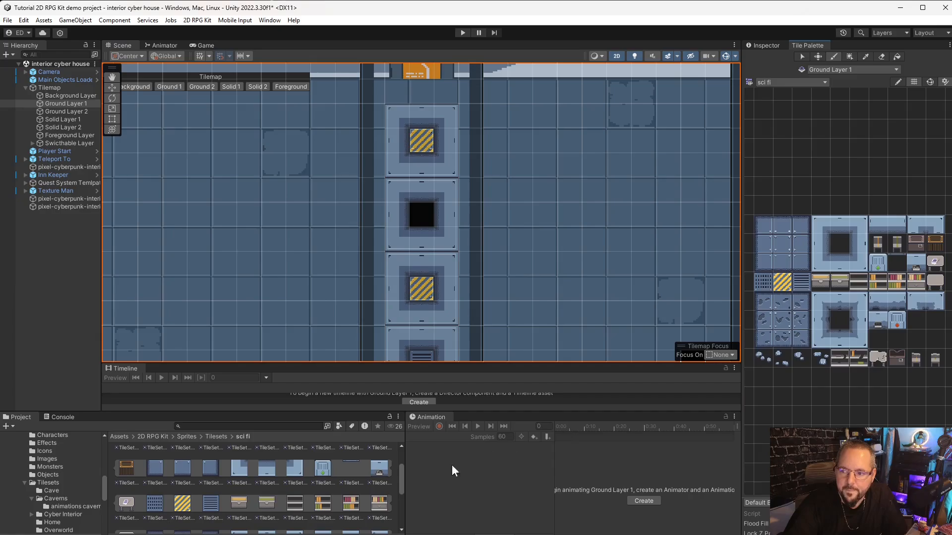
left_click(764, 45)
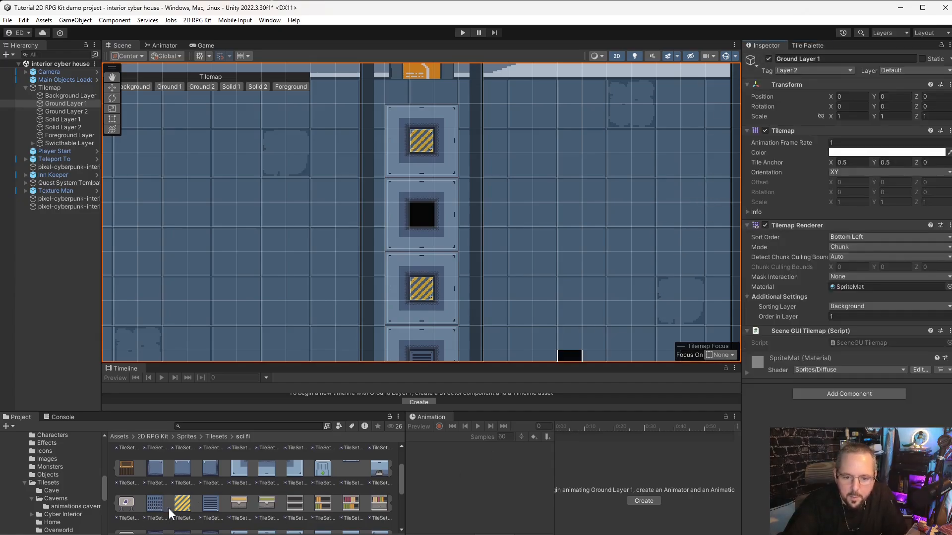
Step: Place the sci fi grate sprite as a separate object in the empty area beside the house, at X 20, Y 33
scroll(150, 504, "up", 1)
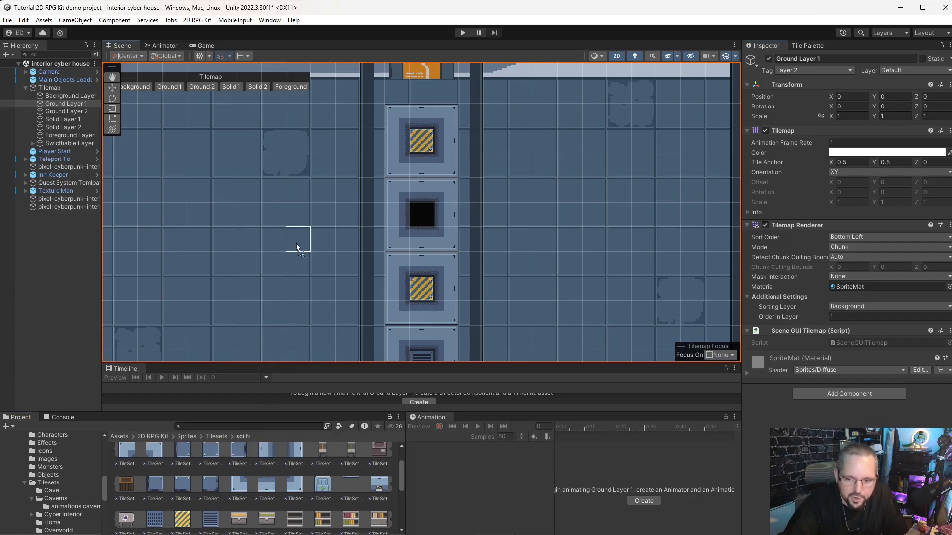
left_click_drag(299, 232, 150, 279)
key("ctrl+z")
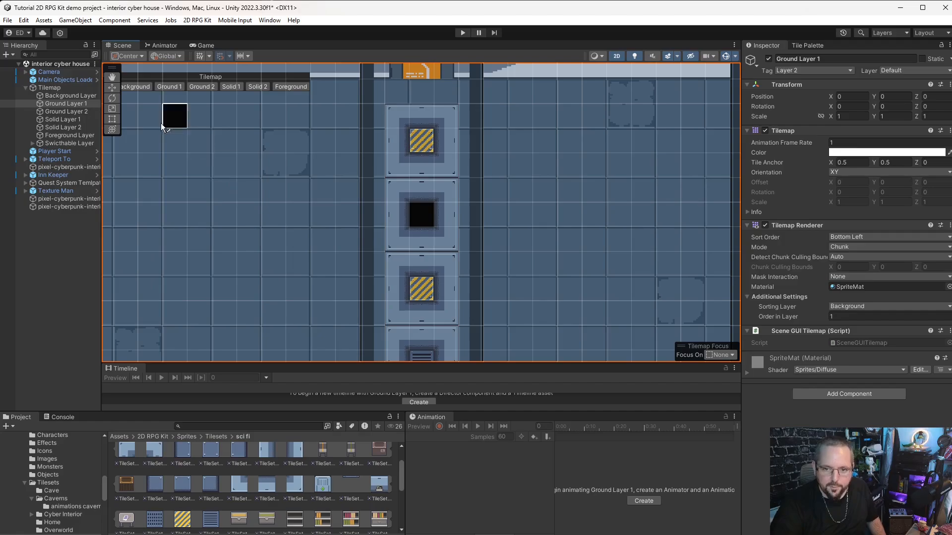
left_click(112, 88)
scroll(225, 215, "down", 5)
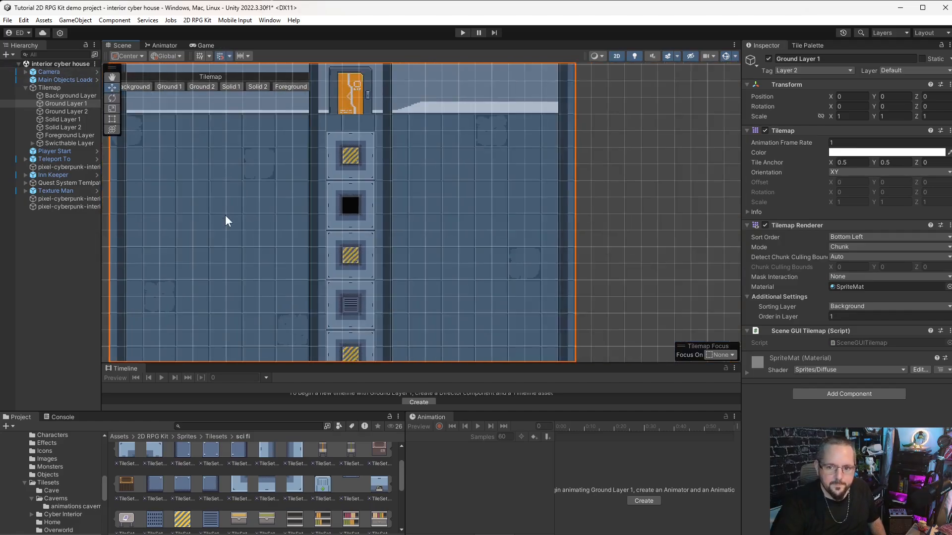
middle_click_drag(609, 258, 565, 214)
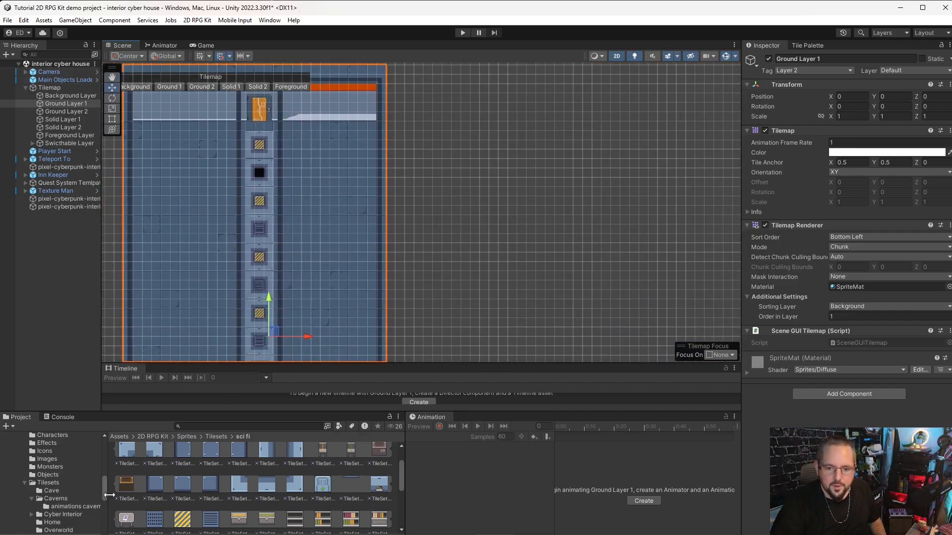
left_click(151, 521)
left_click_drag(152, 524, 441, 195)
scroll(485, 213, "up", 2)
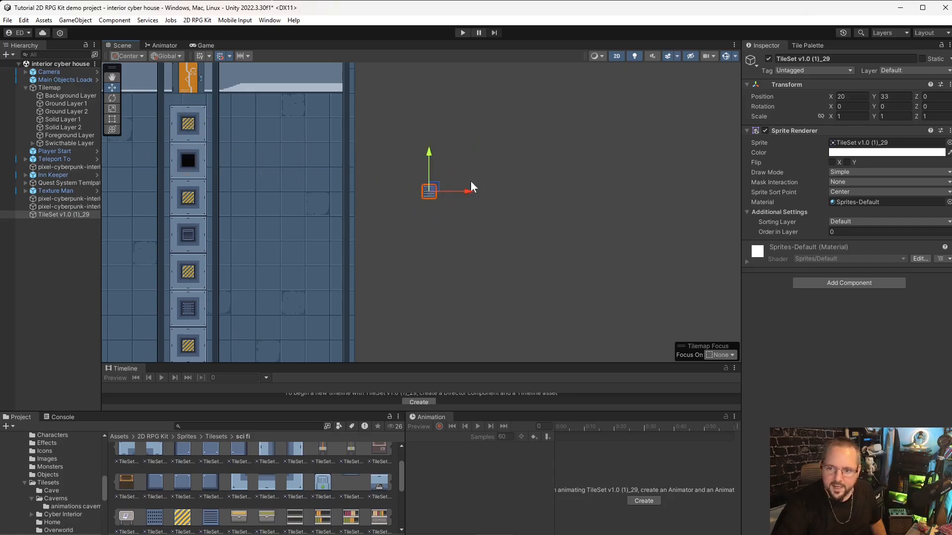
Step: Set the grate sprite's sorting layer to Player and its order in layer to -1
left_click(855, 221)
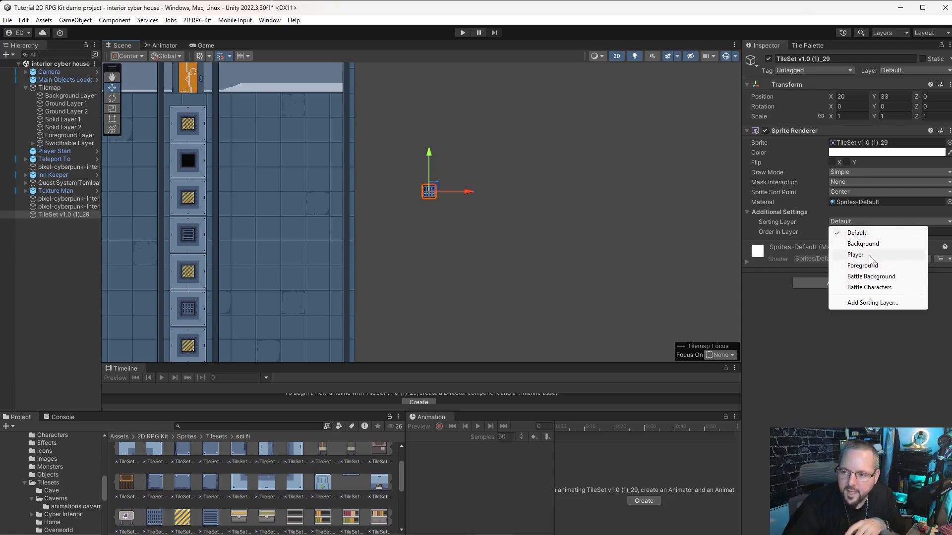
left_click(849, 255)
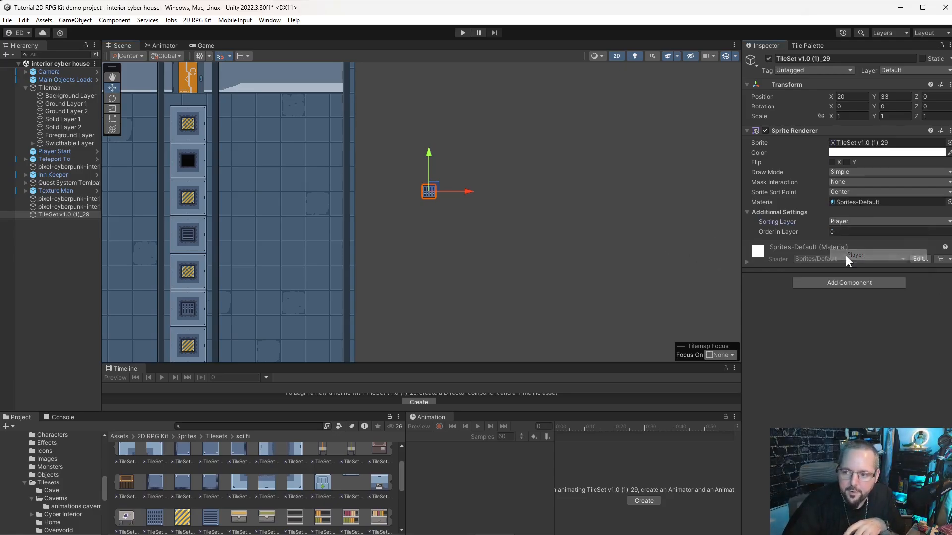
left_click(834, 233)
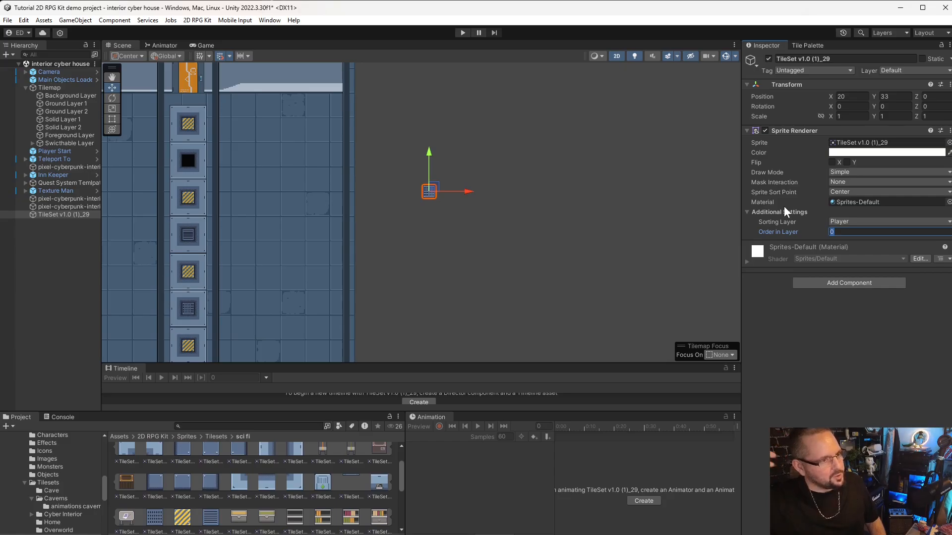
type("-1")
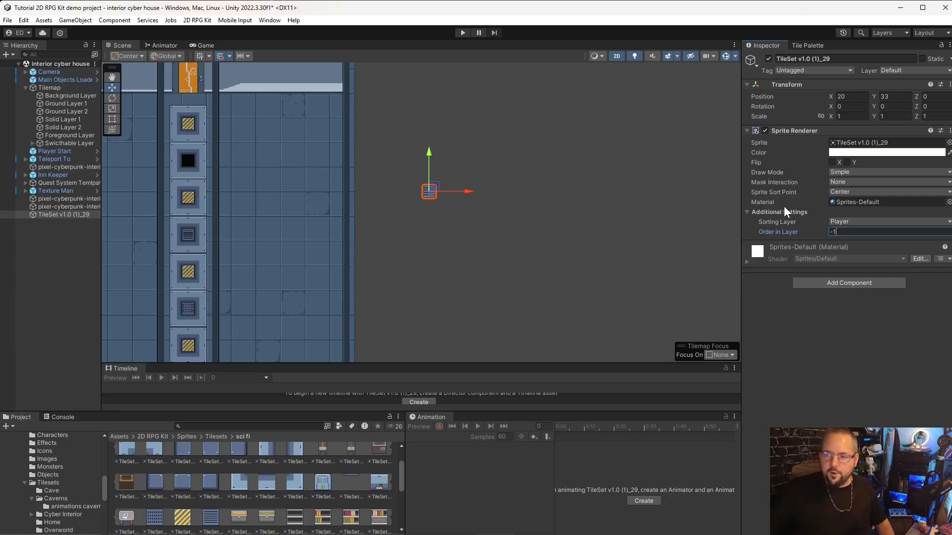
left_click(860, 342)
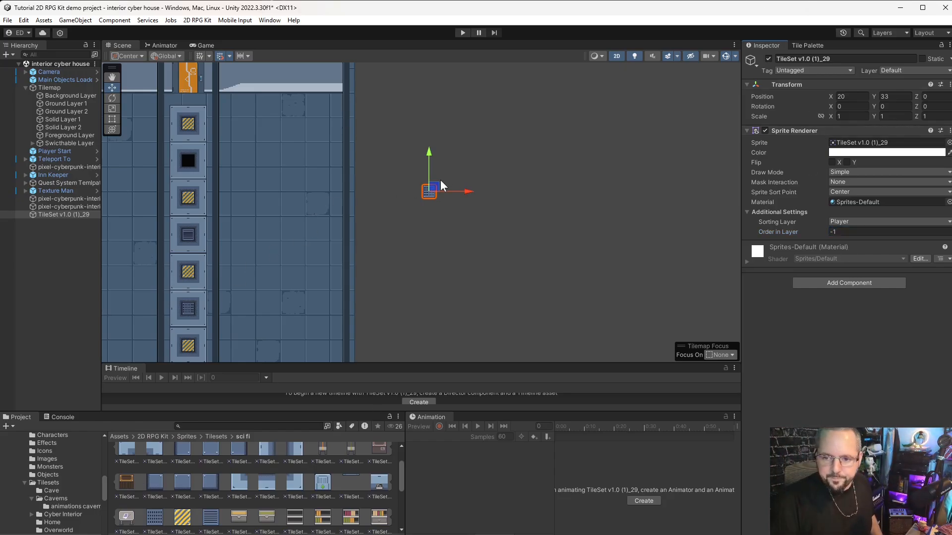
Step: Move the grate sprite onto the black tile below the upper door, at position X 0.5, Y 35.5
left_click_drag(434, 187, 192, 153)
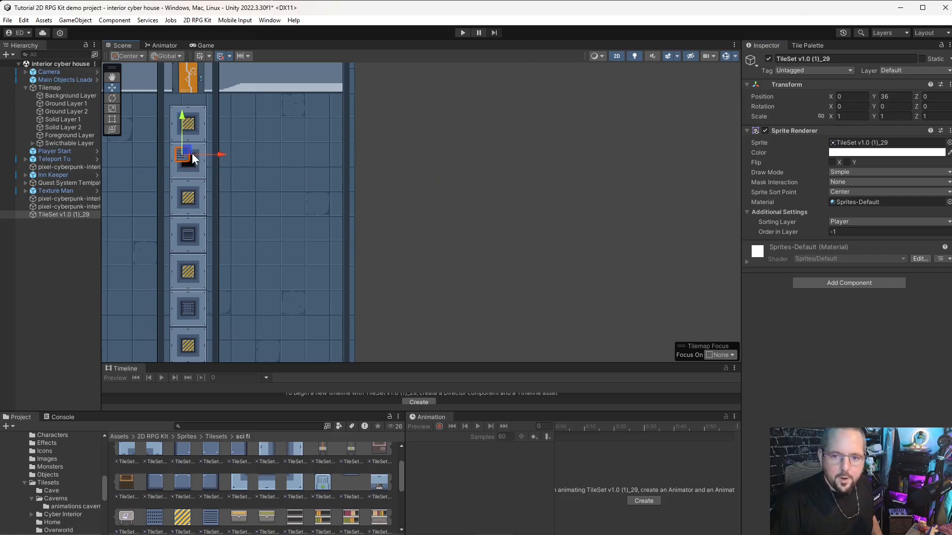
left_click(861, 97)
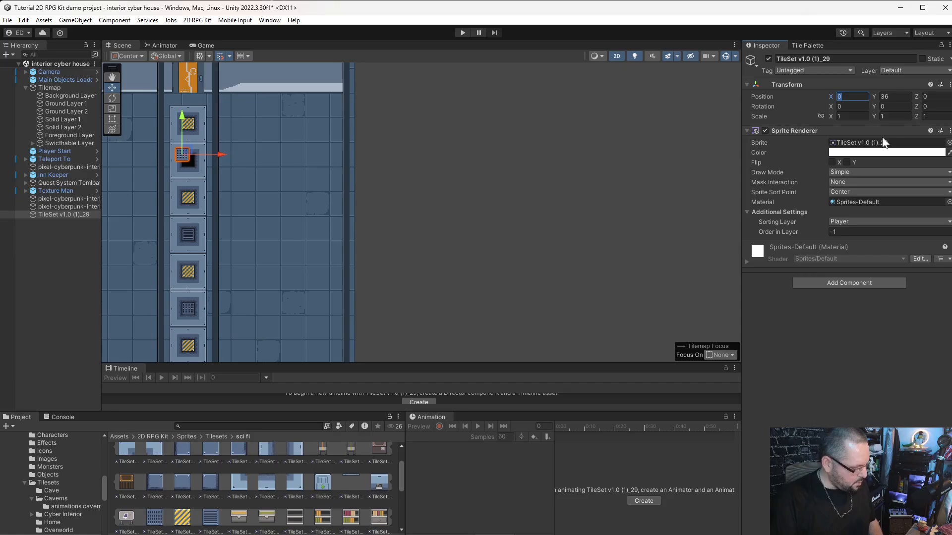
type(".5")
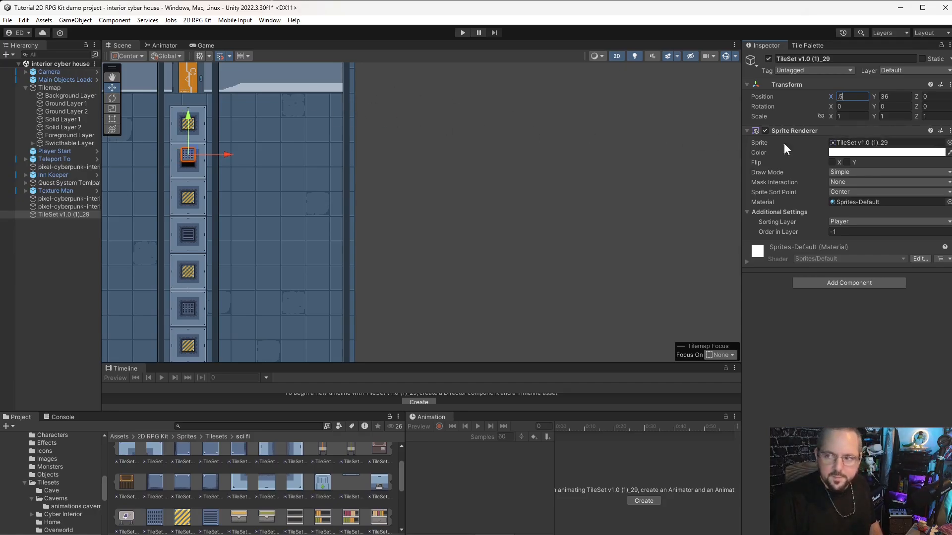
left_click(894, 97)
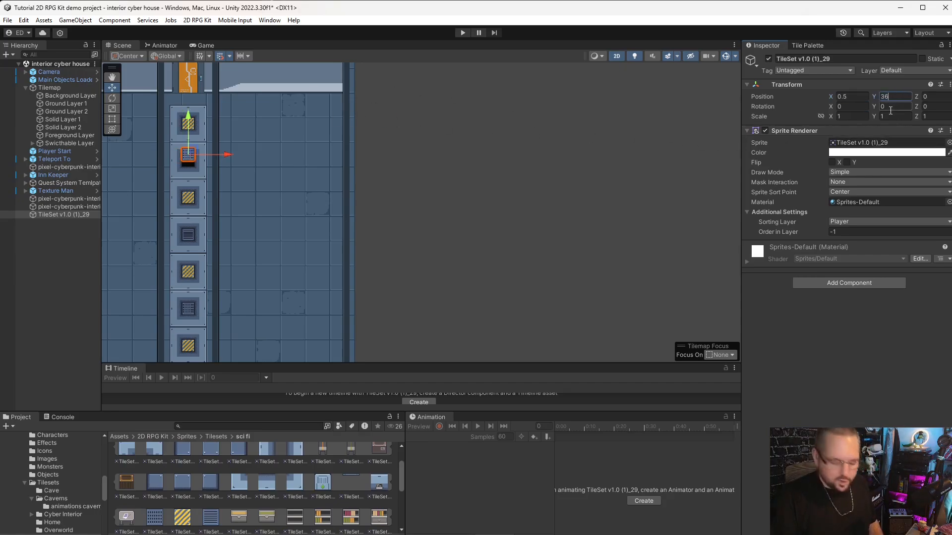
type(".5")
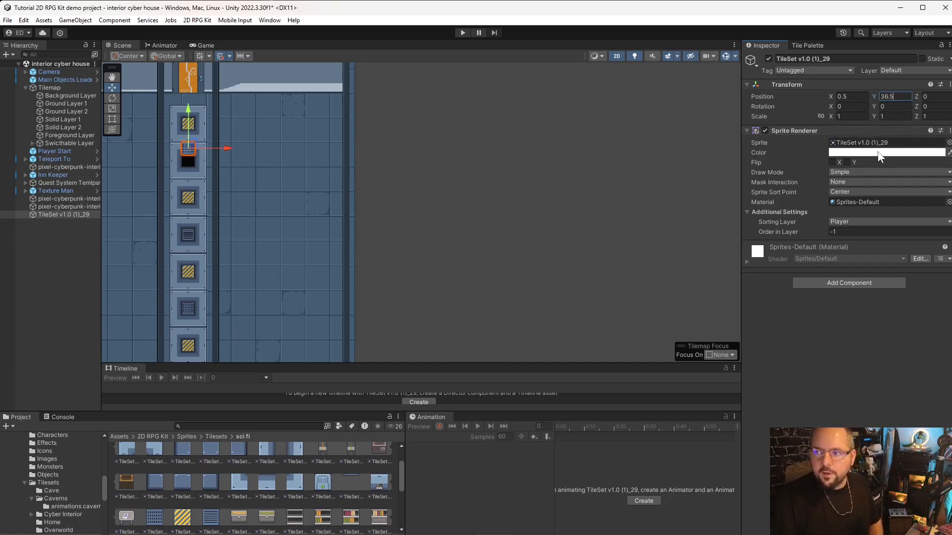
key("Left")
key("Left")
key("BackSpace")
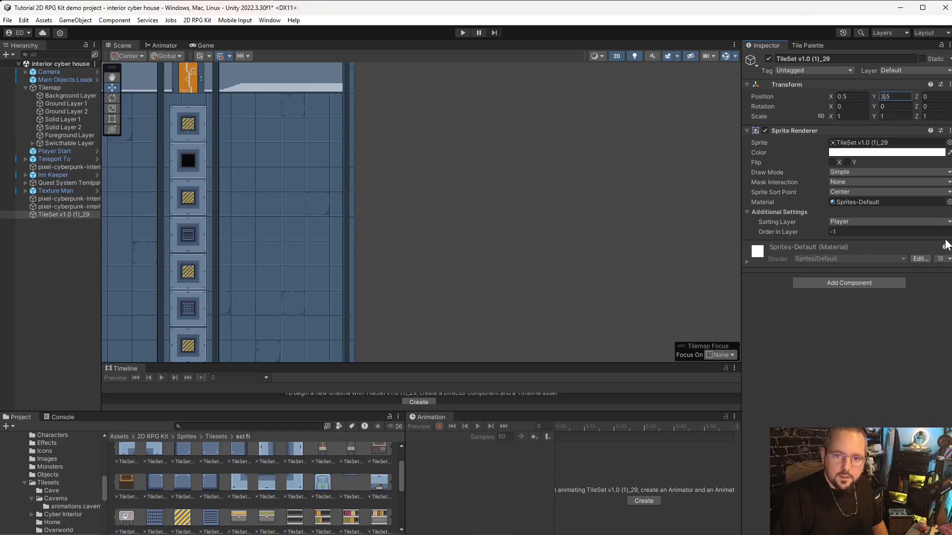
type("5")
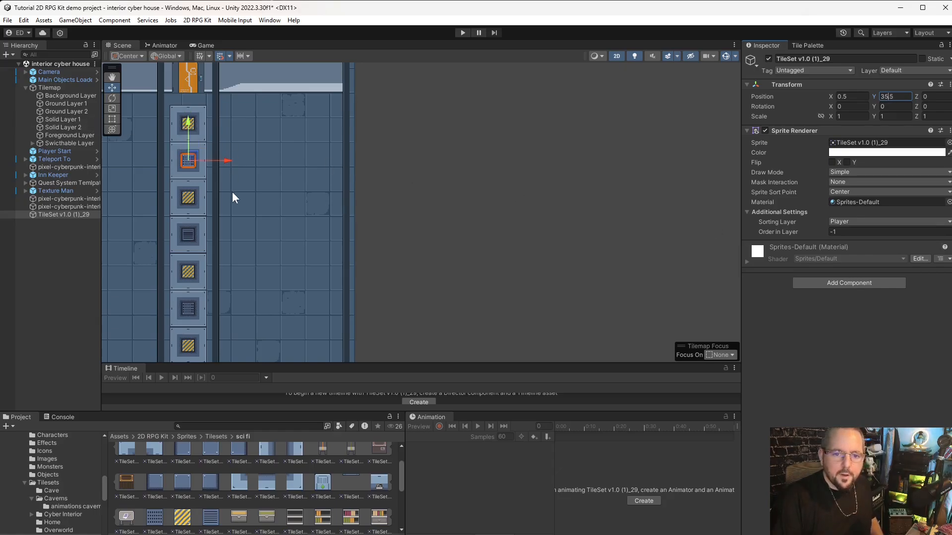
Step: Examine how the grate sprite fits the floor pattern, from the upper door down to the furnished room and back
double_click(48, 213)
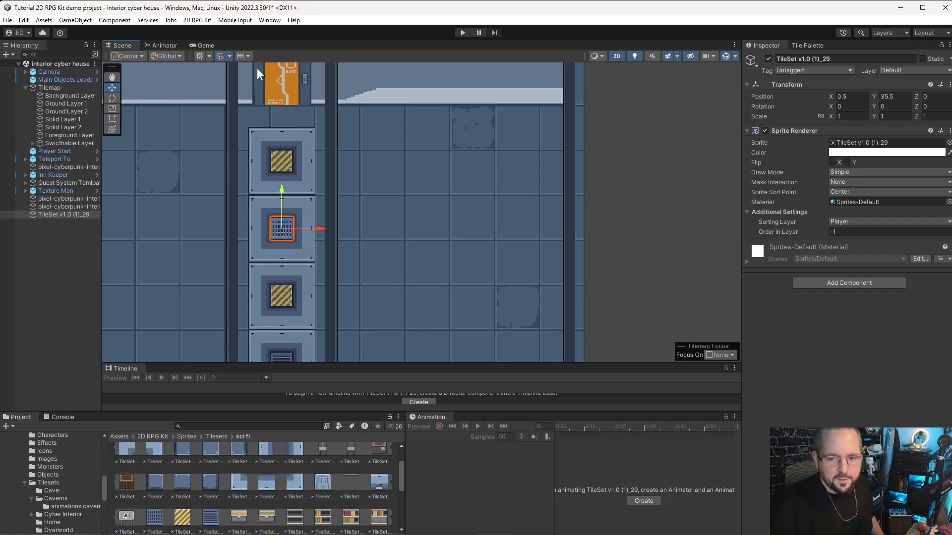
scroll(285, 209, "down", 10)
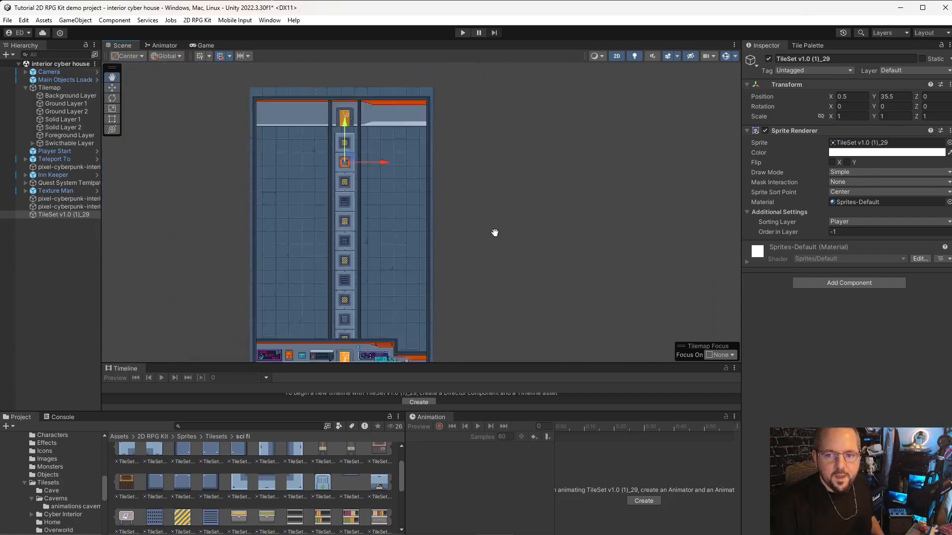
left_click_drag(495, 232, 511, 125)
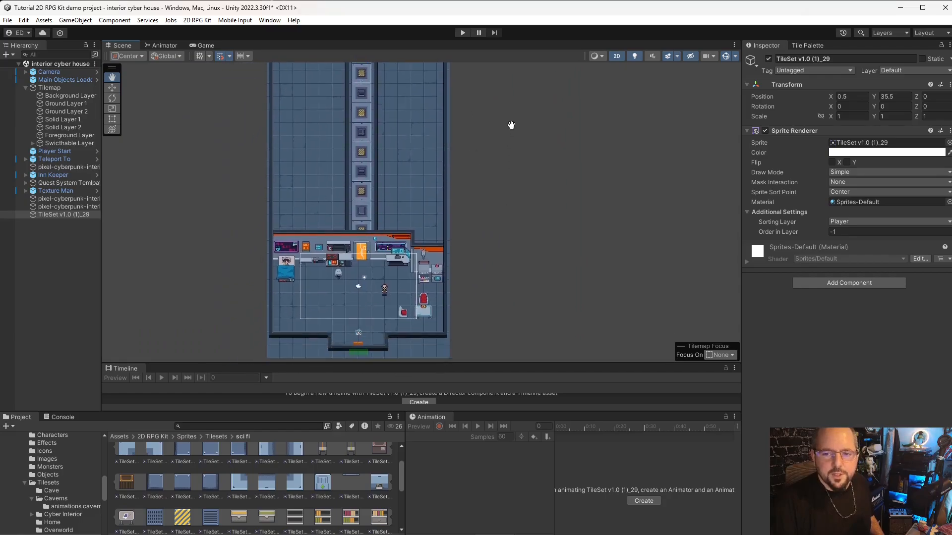
middle_click_drag(511, 125, 513, 112)
scroll(447, 174, "up", 6)
middle_click_drag(442, 144, 503, 465)
scroll(464, 272, "up", 4)
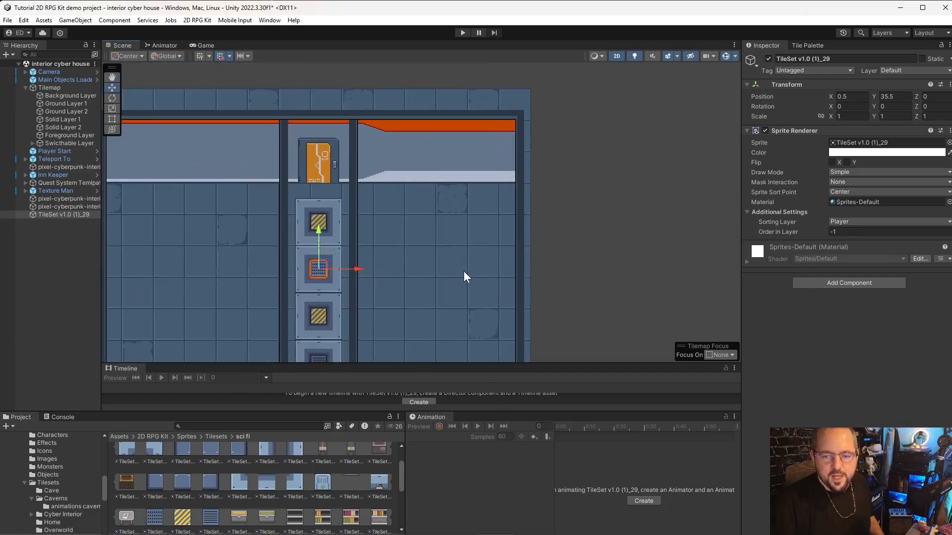
middle_click_drag(465, 276, 500, 224)
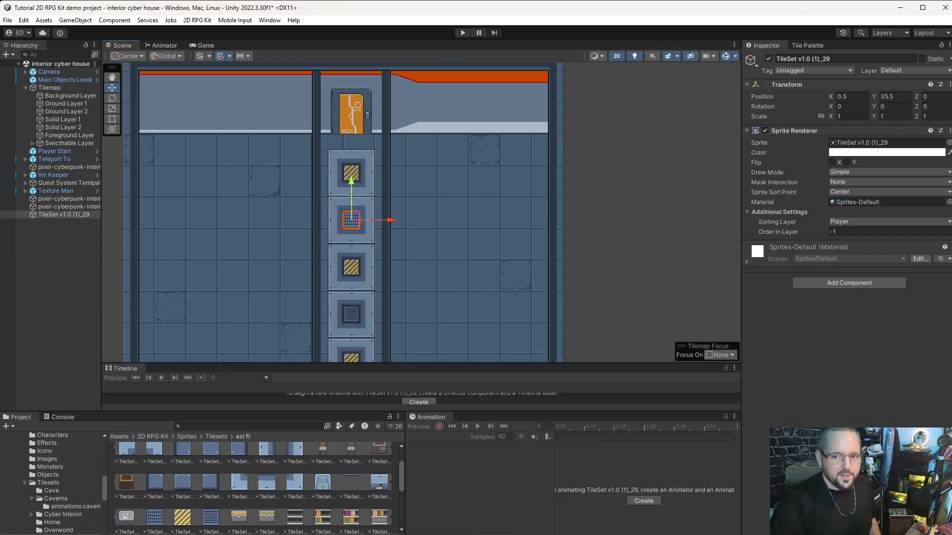
scroll(599, 237, "down", 7)
middle_click_drag(556, 272, 528, 209)
scroll(528, 211, "up", 2)
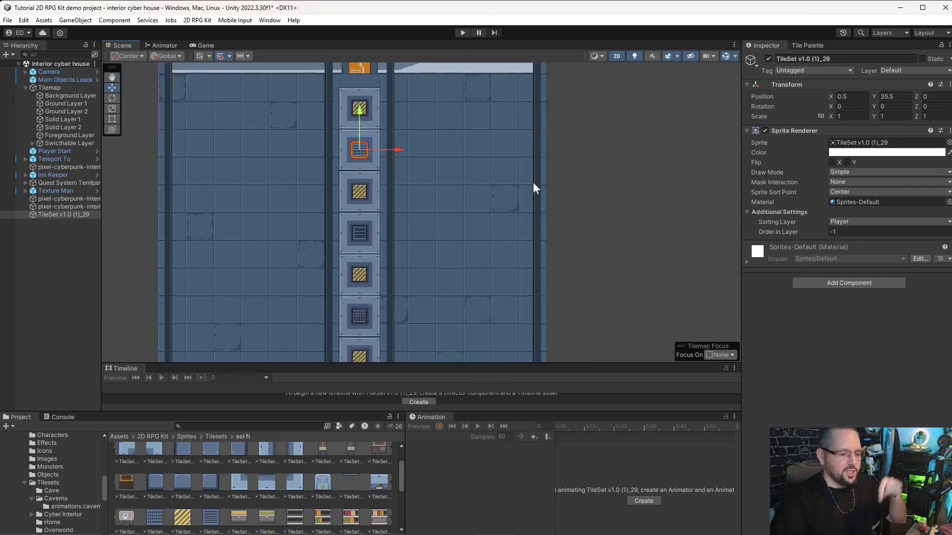
scroll(342, 146, "up", 3)
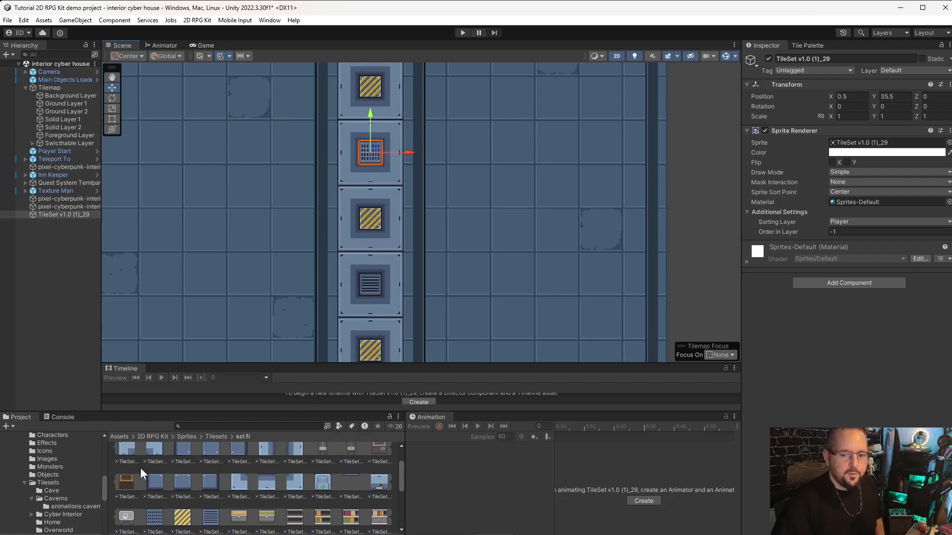
Step: Look up the New Caverns scene and its file name in the Demo scenes folder
left_click(55, 215)
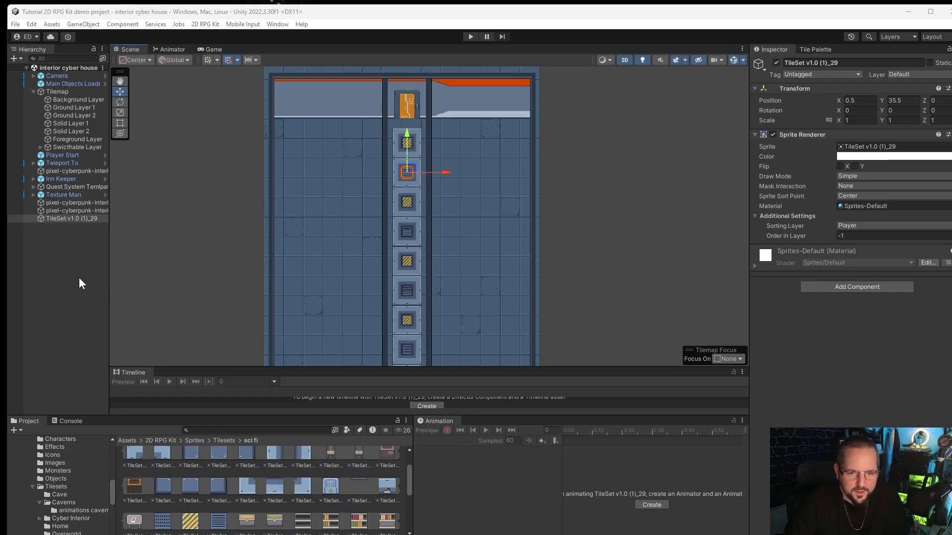
left_click(74, 246)
scroll(64, 476, "up", 3)
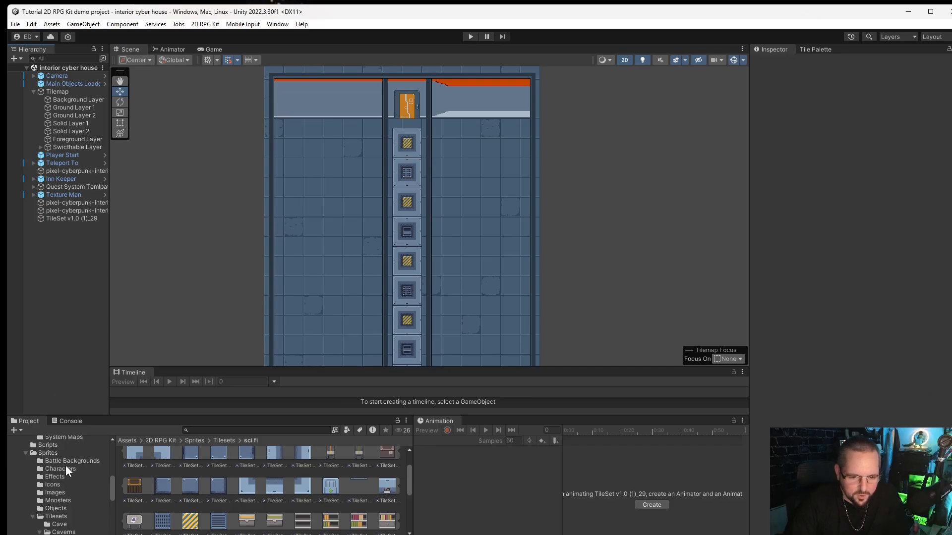
left_click(61, 460)
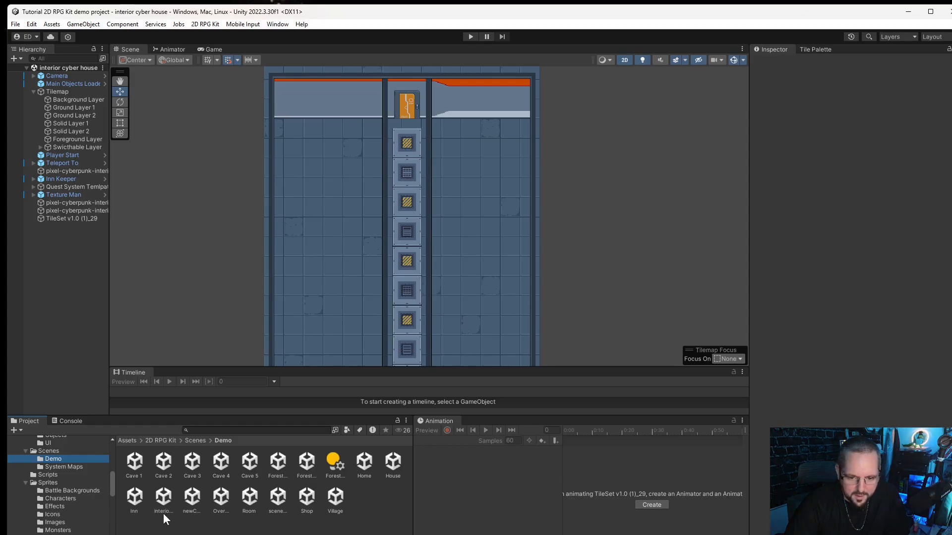
left_click(198, 507)
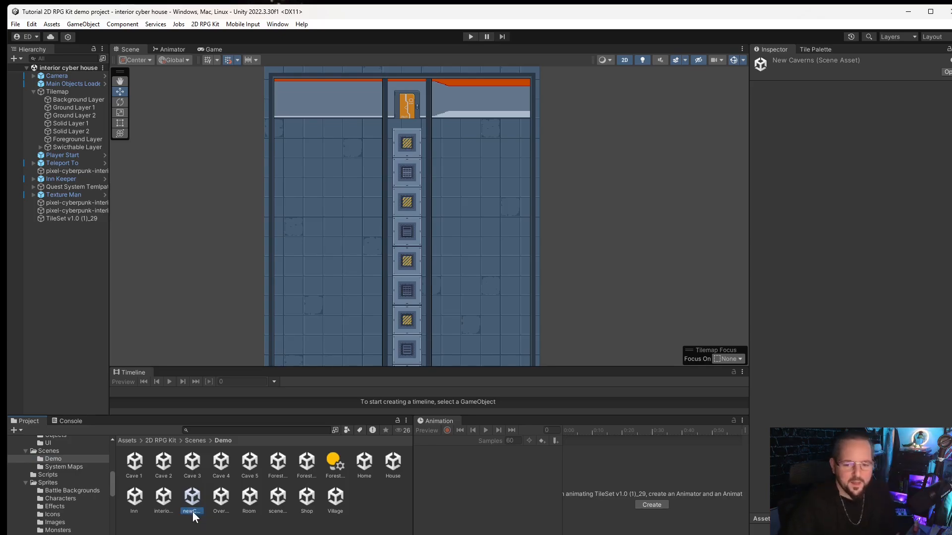
left_click(193, 512)
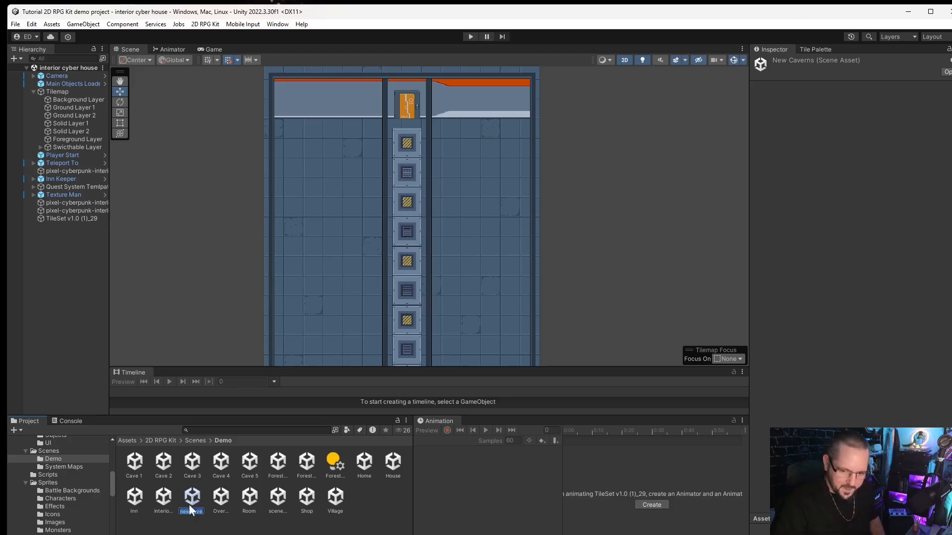
left_click(31, 241)
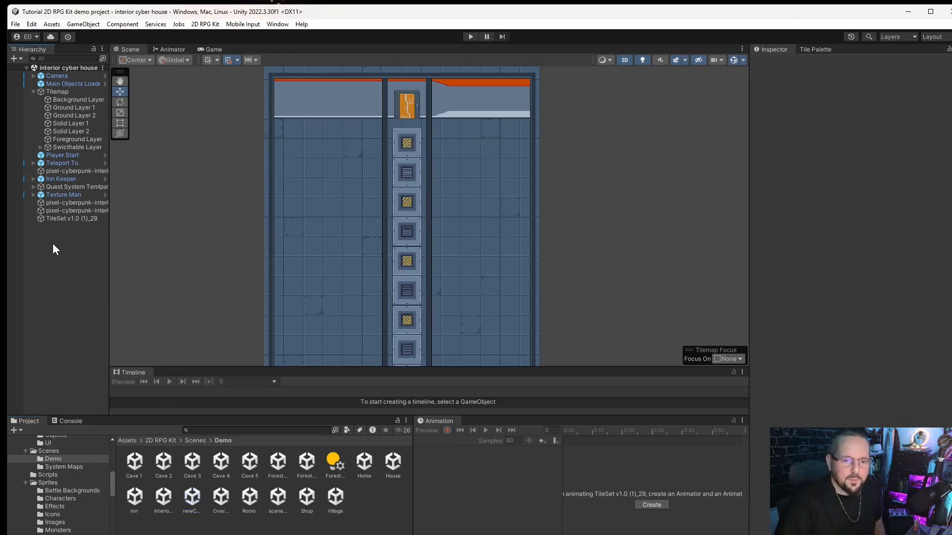
Step: Add a Teleport To object from the 2D RPG Kit and move it up the corridor to position X 1, Y 36
right_click(53, 245)
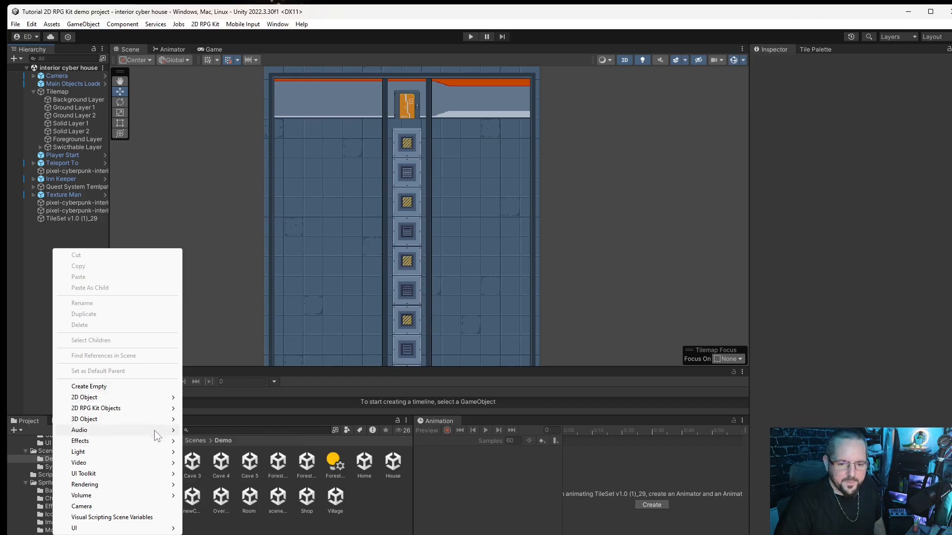
mouse_move(149, 408)
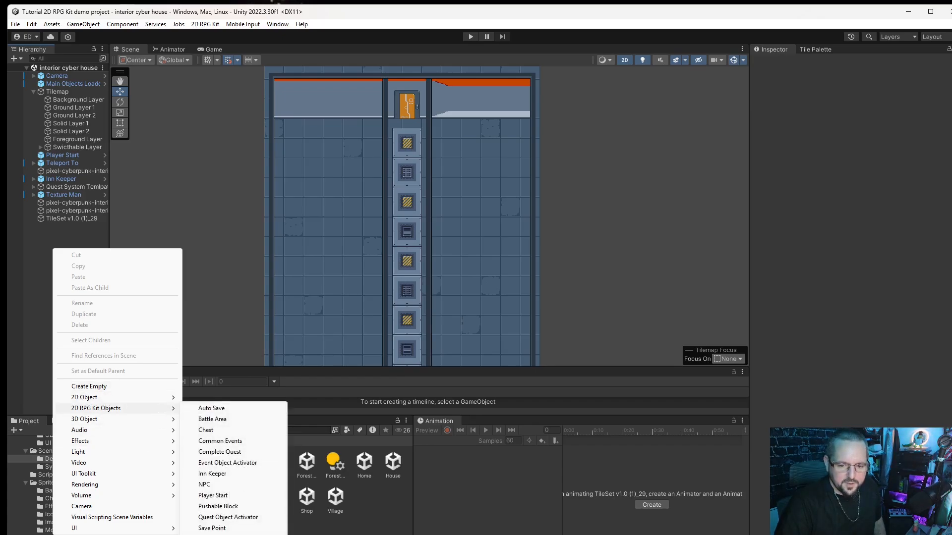
left_click(212, 534)
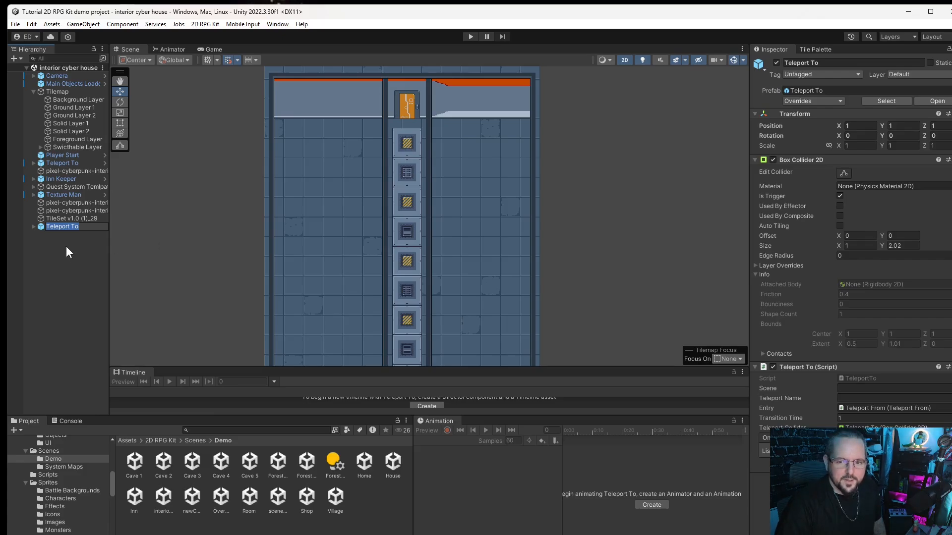
scroll(407, 200, "down", 8)
middle_click_drag(549, 315, 545, 270)
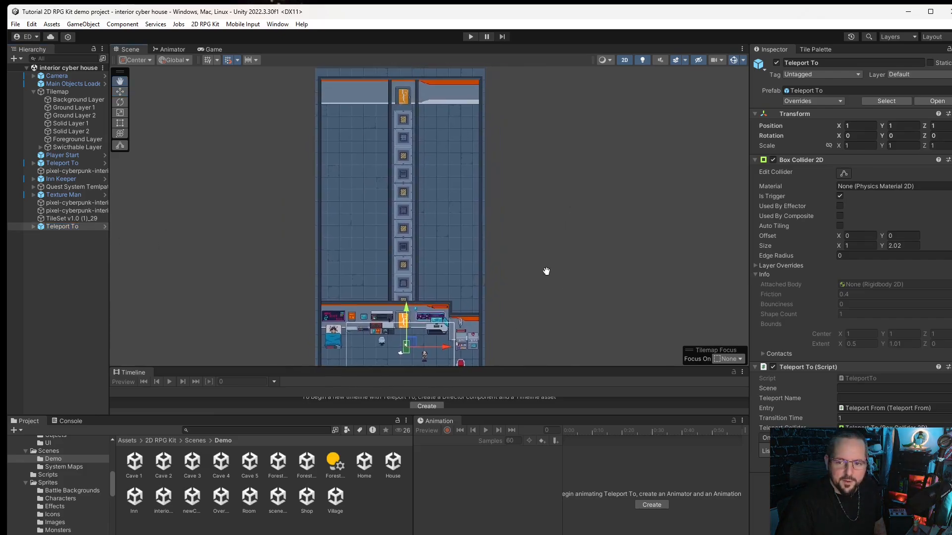
left_click_drag(414, 346, 409, 125)
scroll(411, 109, "up", 2)
scroll(411, 109, "up", 4)
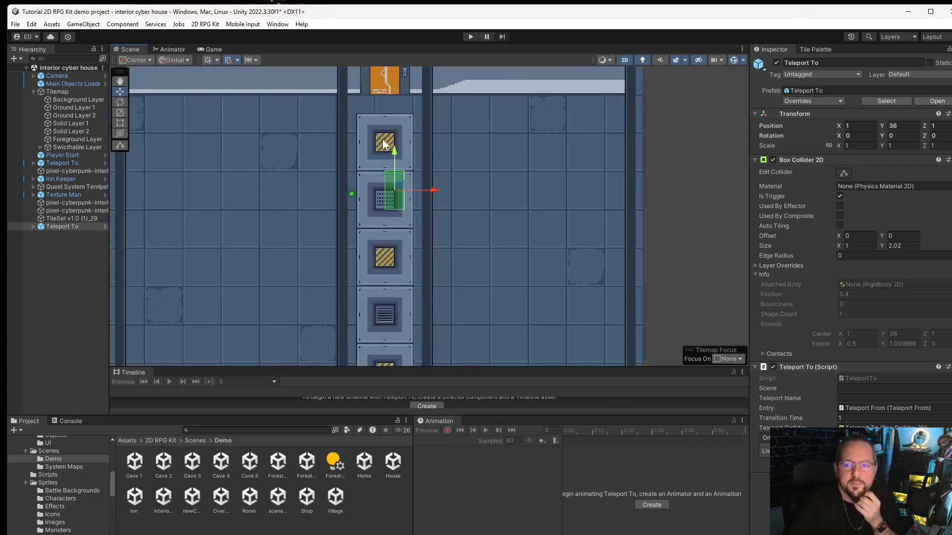
Step: Move the Teleport From spawn point onto the striped tile above the grate, at about X -1, Y 3
left_click(353, 191)
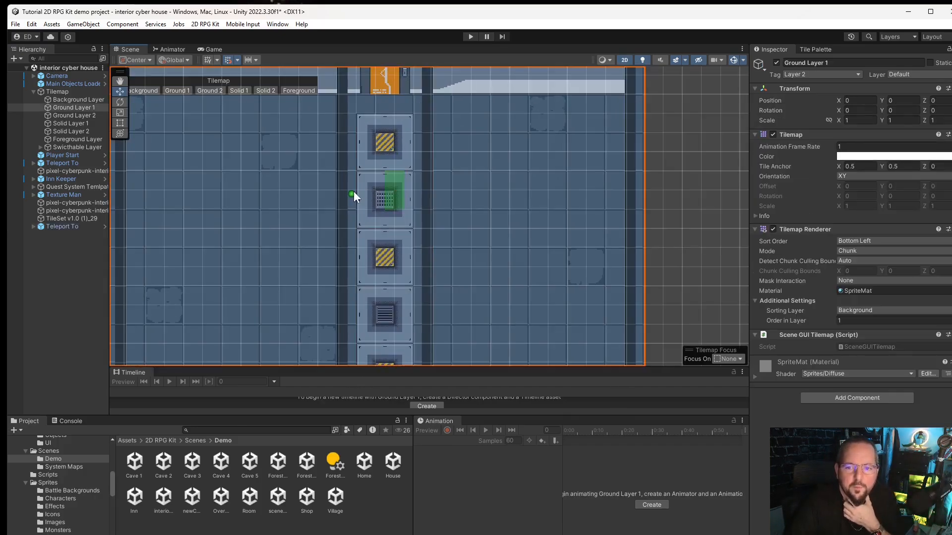
left_click(353, 193)
left_click(353, 192)
left_click_drag(355, 188, 388, 129)
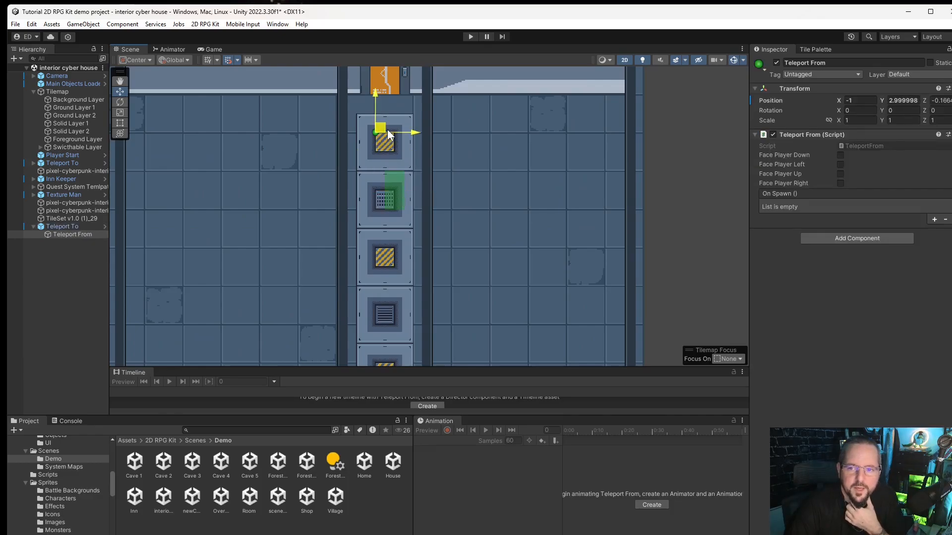
Step: Reshape the Teleport To box collider to span the grate tile's width, about 2.94 by 1.37 in size
left_click(394, 195)
left_click(843, 173)
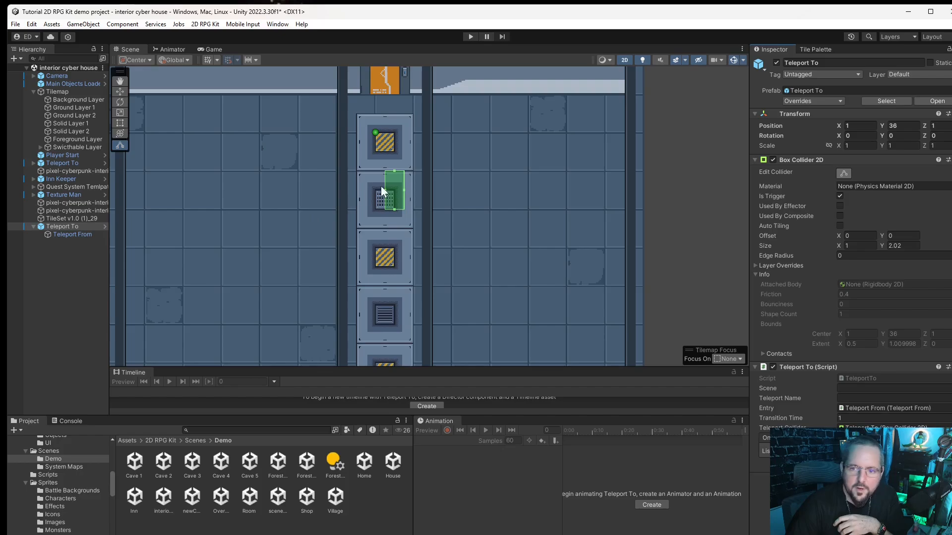
left_click_drag(385, 192, 355, 195)
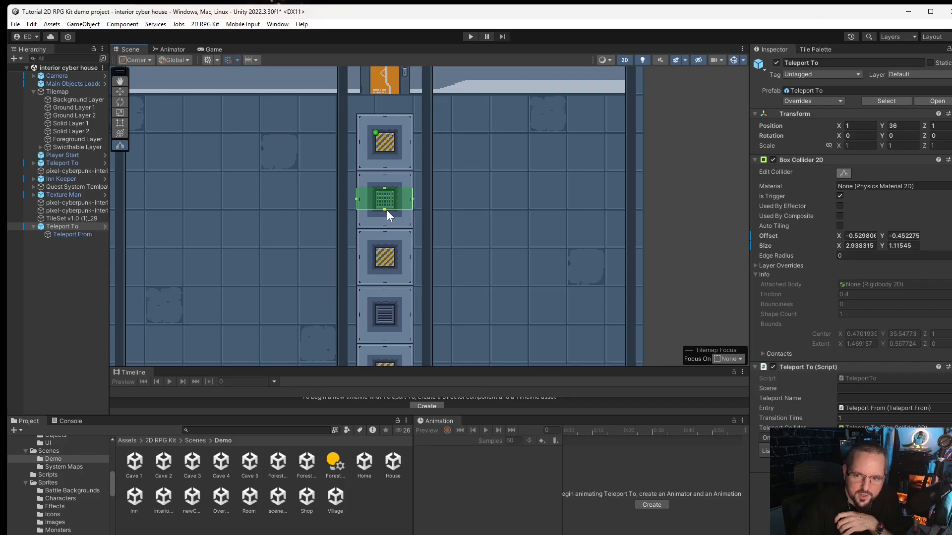
left_click_drag(386, 210, 389, 213)
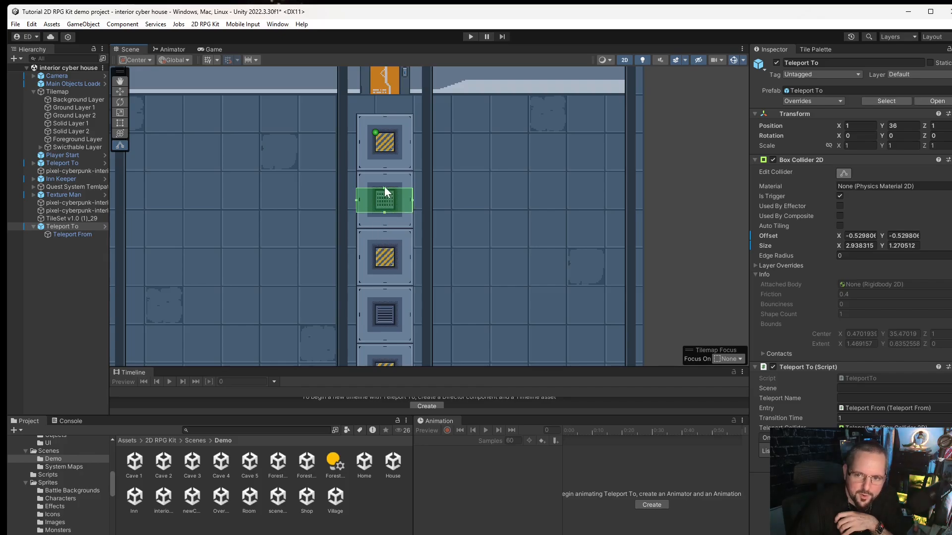
left_click_drag(385, 187, 391, 185)
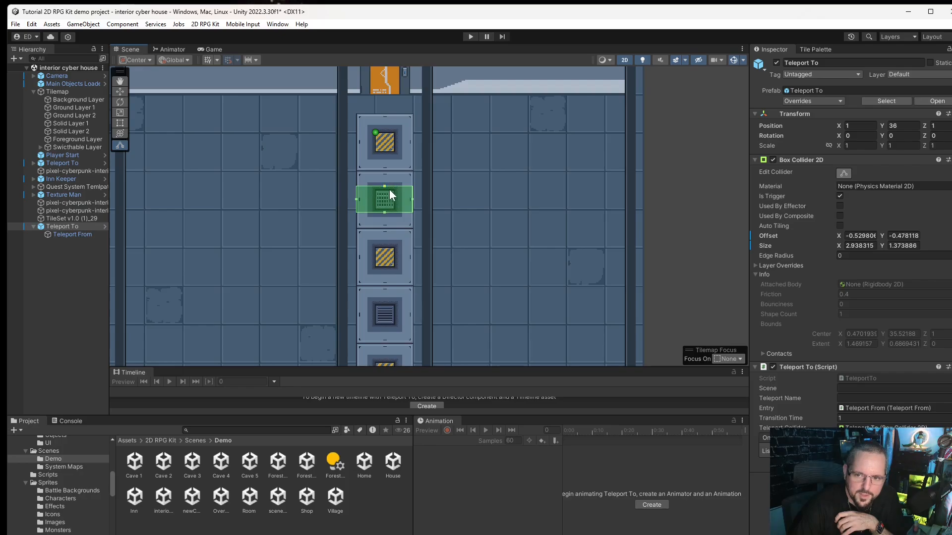
Step: Set the teleport's destination scene to newCaverns and its teleport name to Hole
left_click(851, 389)
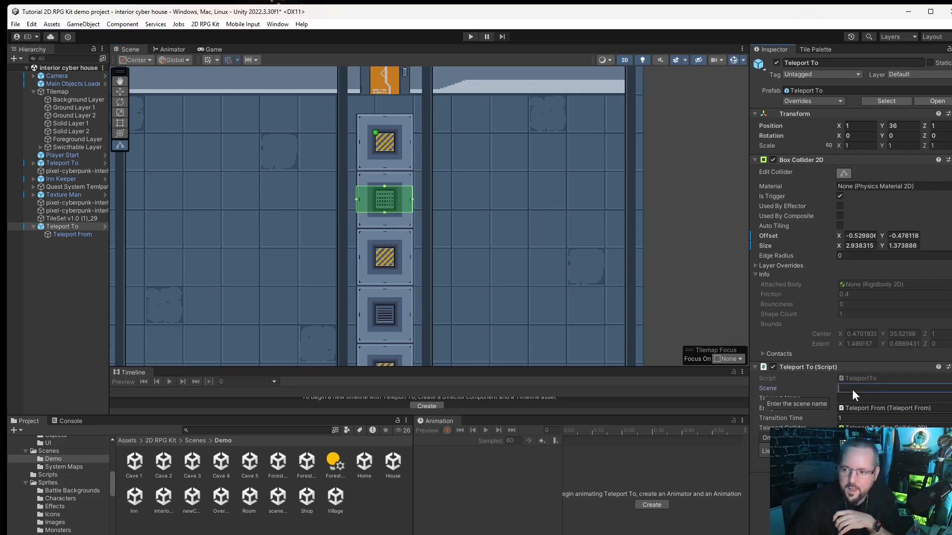
type("newCaverns")
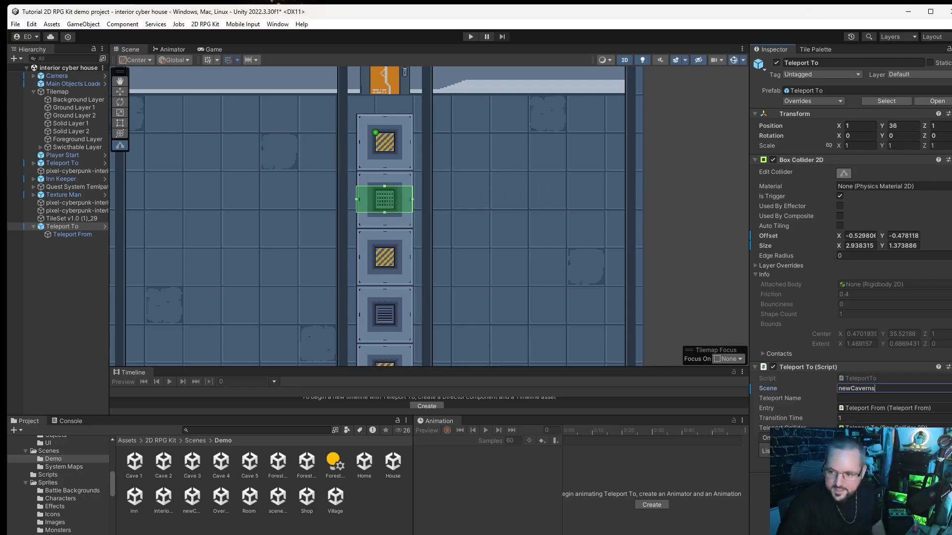
left_click(867, 397)
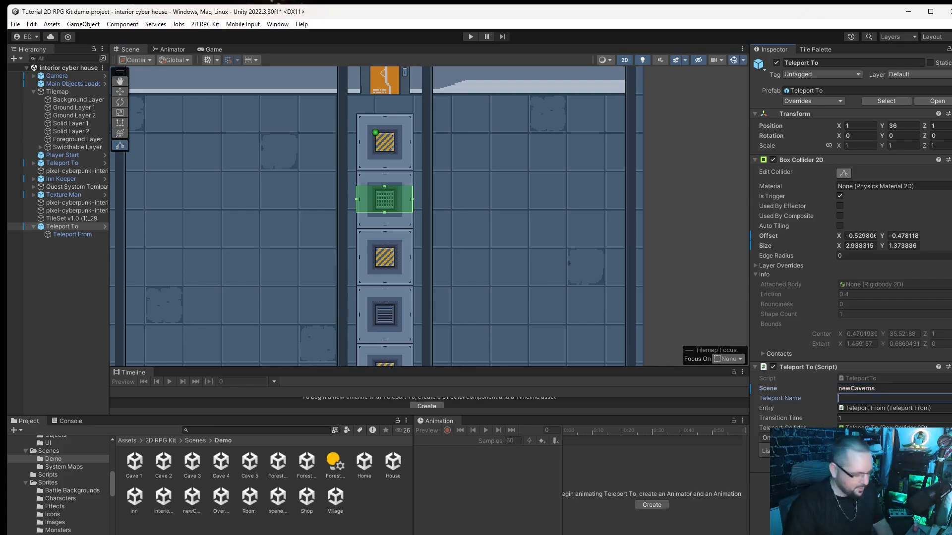
type("Hole")
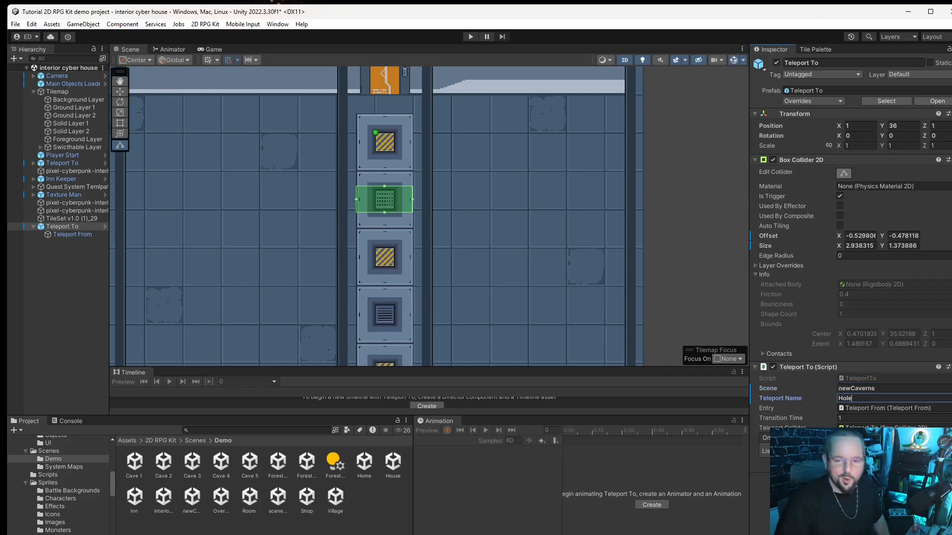
key("Return")
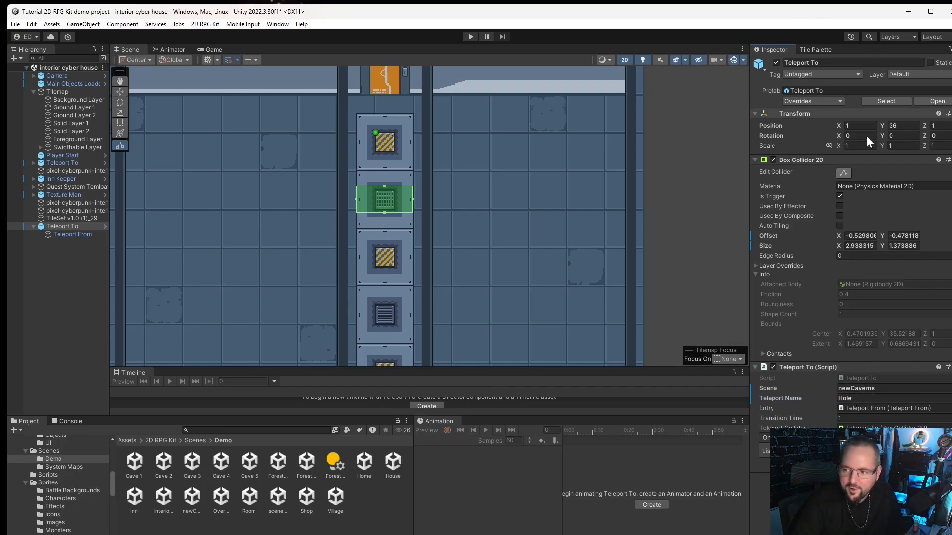
Step: Deactivate the corridor's new Teleport To object and save the scene
scroll(370, 214, "down", 2)
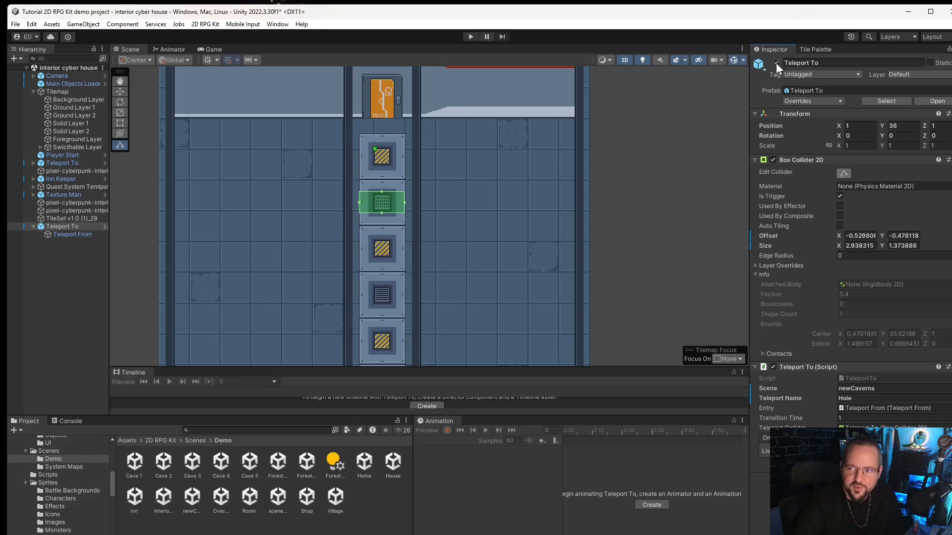
left_click(776, 62)
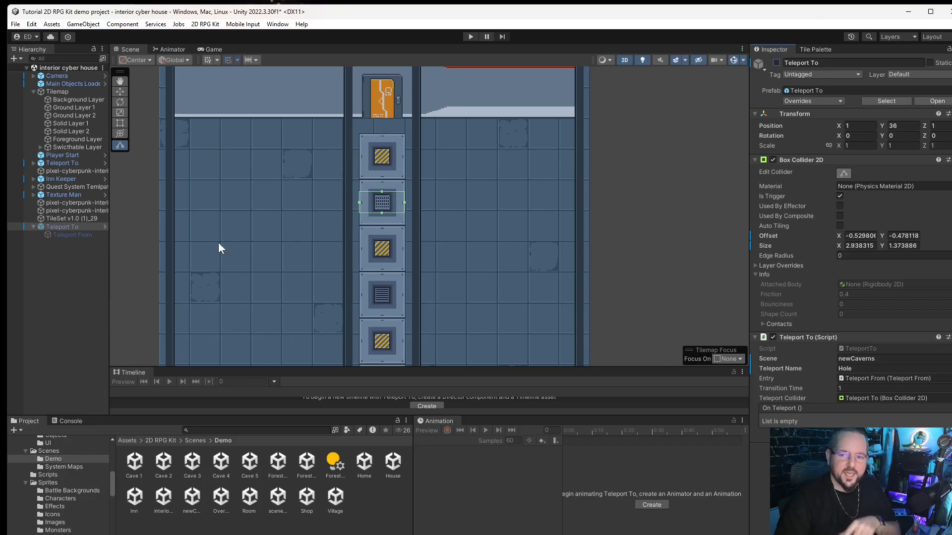
left_click(56, 256)
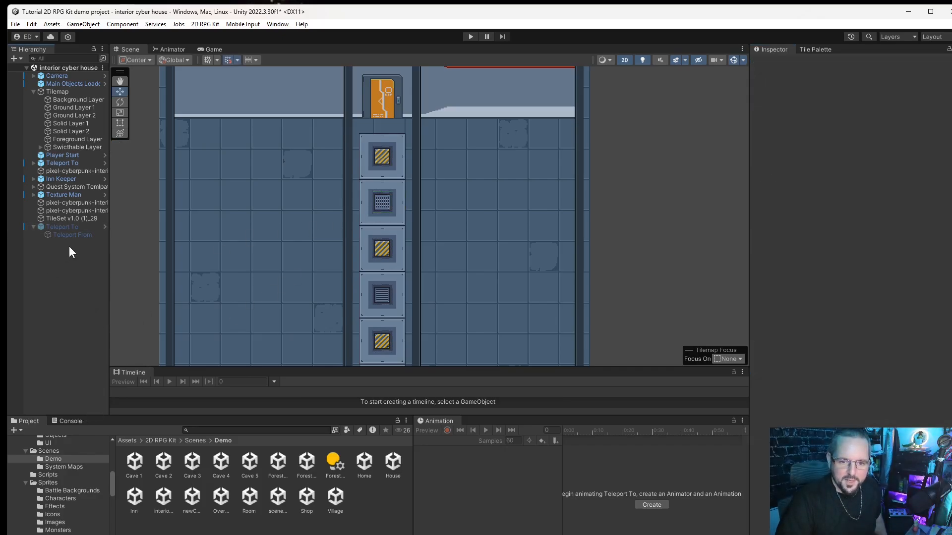
left_click(32, 24)
mouse_move(15, 24)
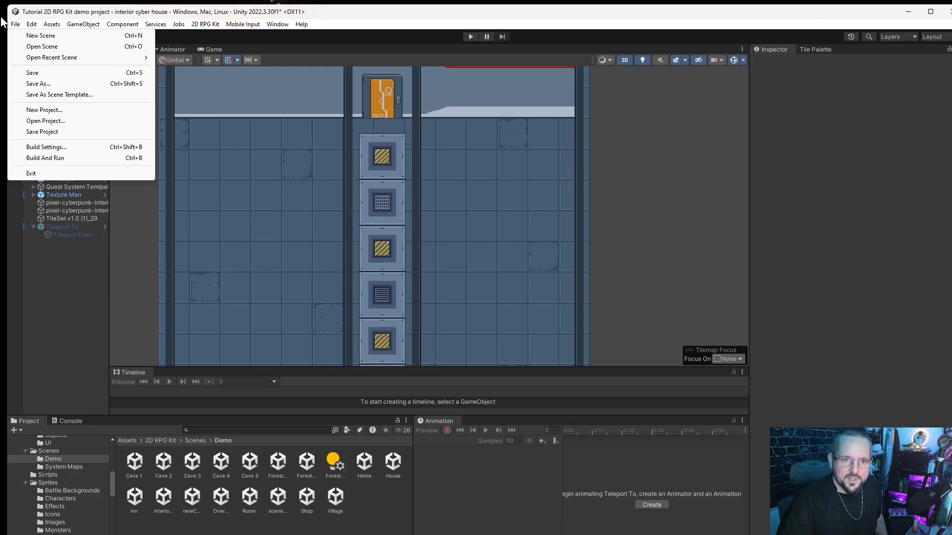
left_click(44, 73)
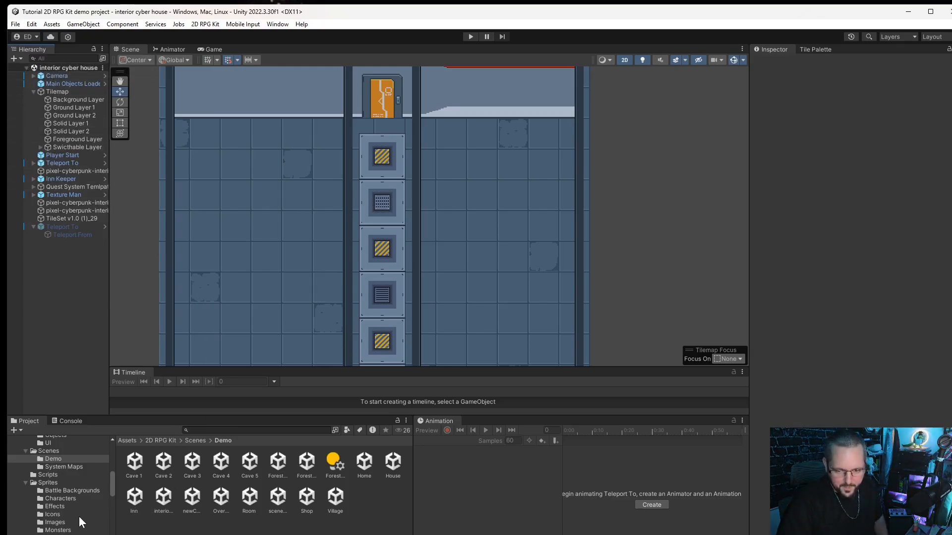
Step: Look up the interior cyber house scene's file name and open the newCaverns scene
left_click(167, 512)
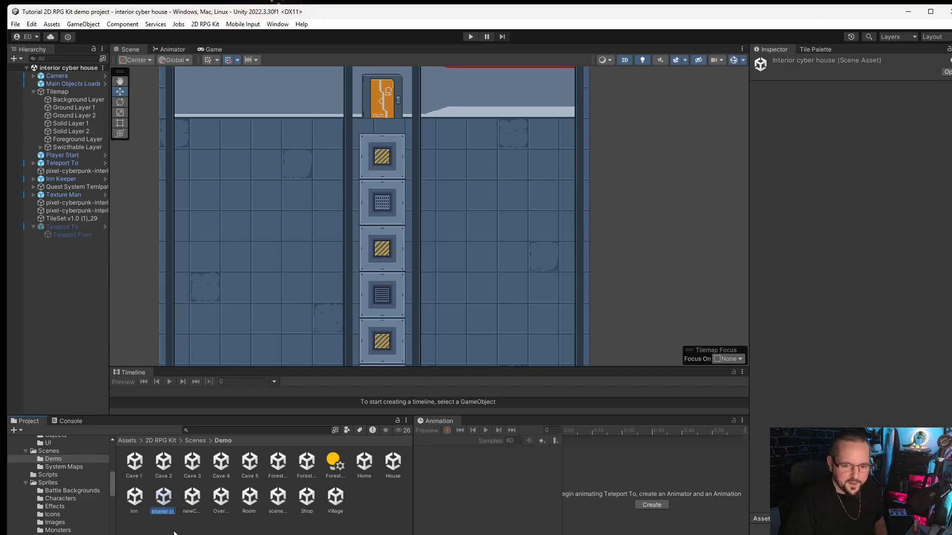
key("Escape")
double_click(190, 498)
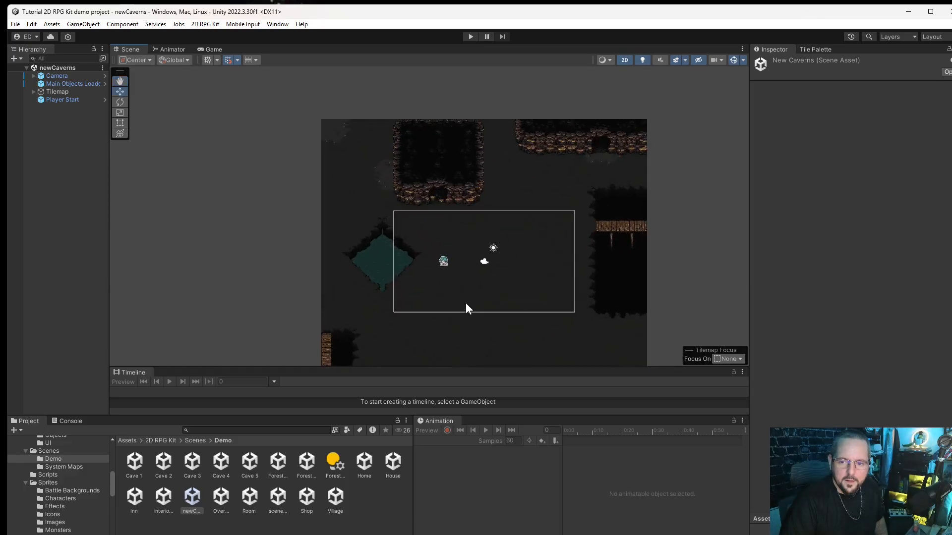
Step: Add a Teleport To object to the cavern scene and move it outside the map to X -19, Y 1
right_click(69, 163)
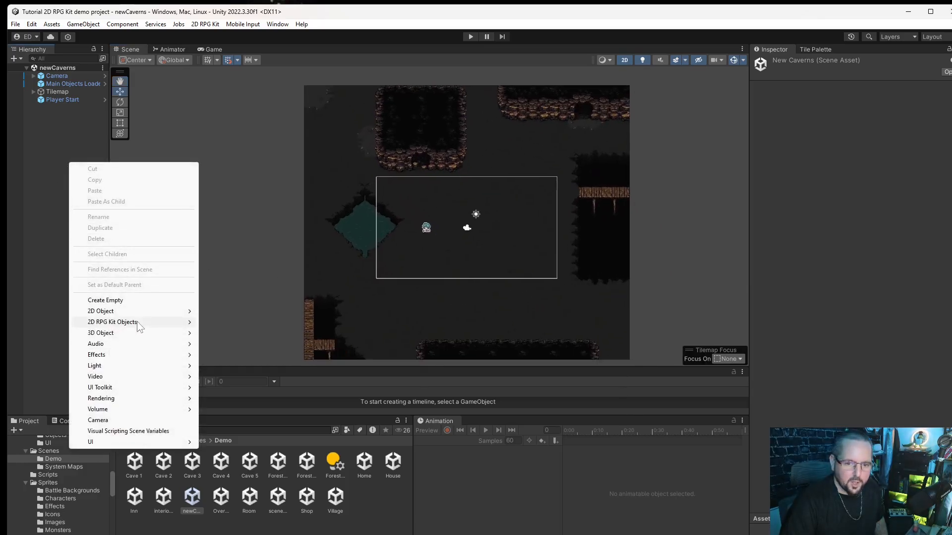
mouse_move(137, 321)
left_click(232, 464)
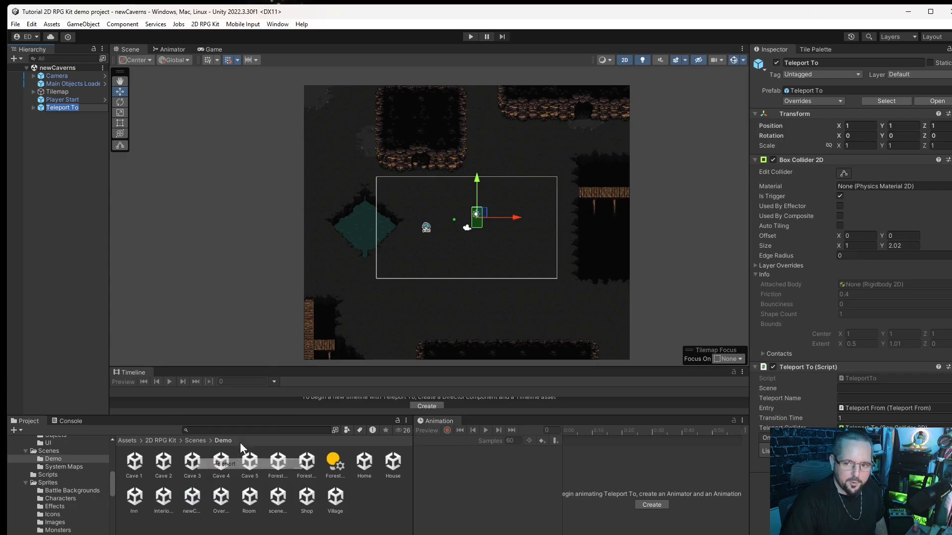
left_click_drag(489, 211, 284, 213)
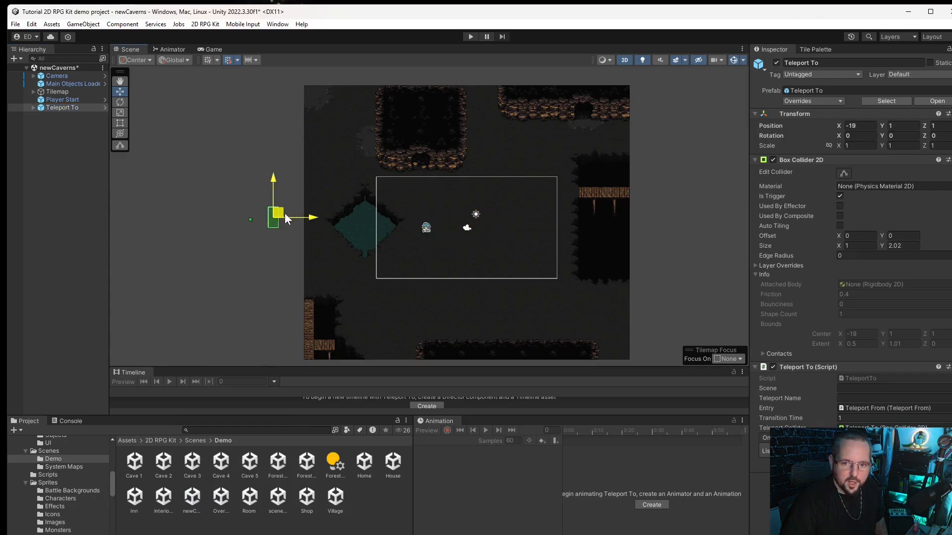
Step: Move the Teleport From spawn point onto the cavern's player start, at X 15, Y -1
left_click(250, 218)
left_click_drag(257, 213, 437, 224)
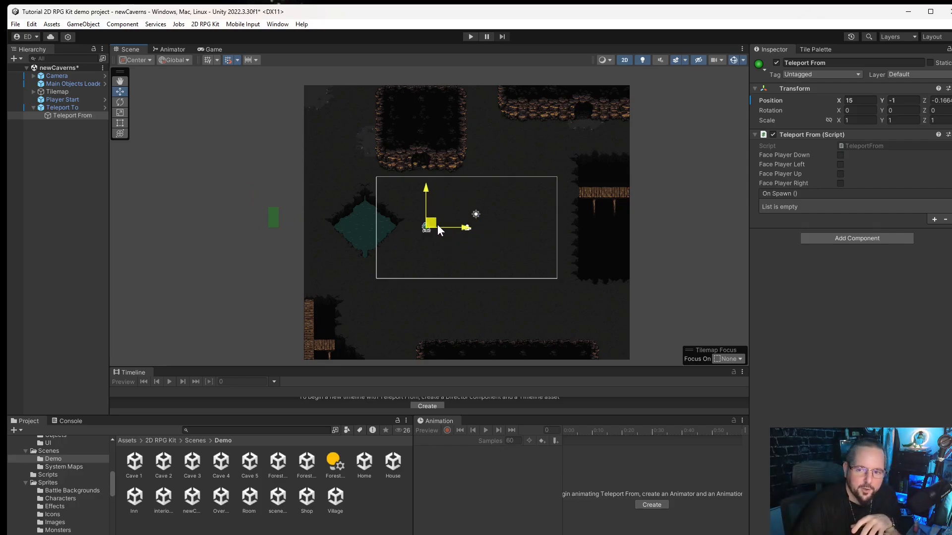
scroll(439, 228, "up", 2)
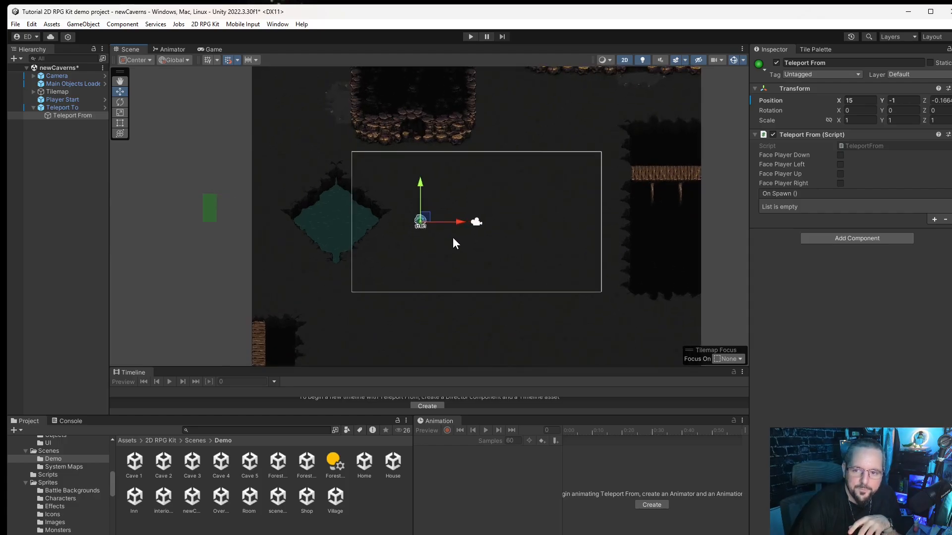
Step: Set the cavern teleport's destination scene to interior cyber house and its teleport name to Hole
left_click(62, 107)
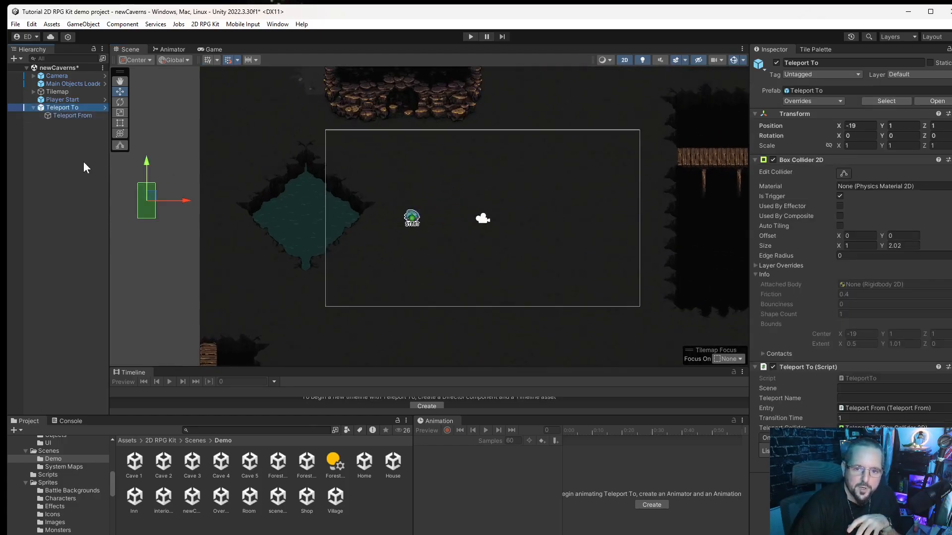
left_click(852, 388)
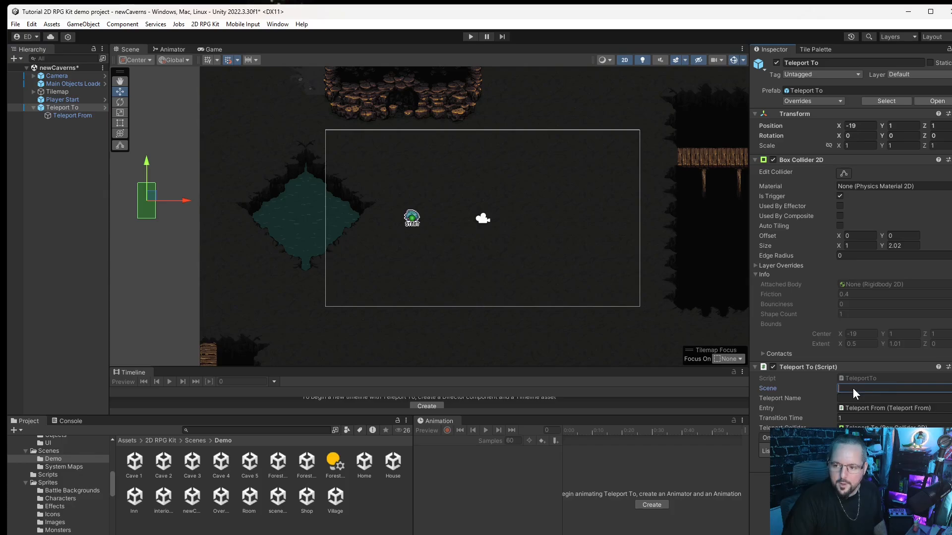
type("interior cyber house")
left_click(861, 399)
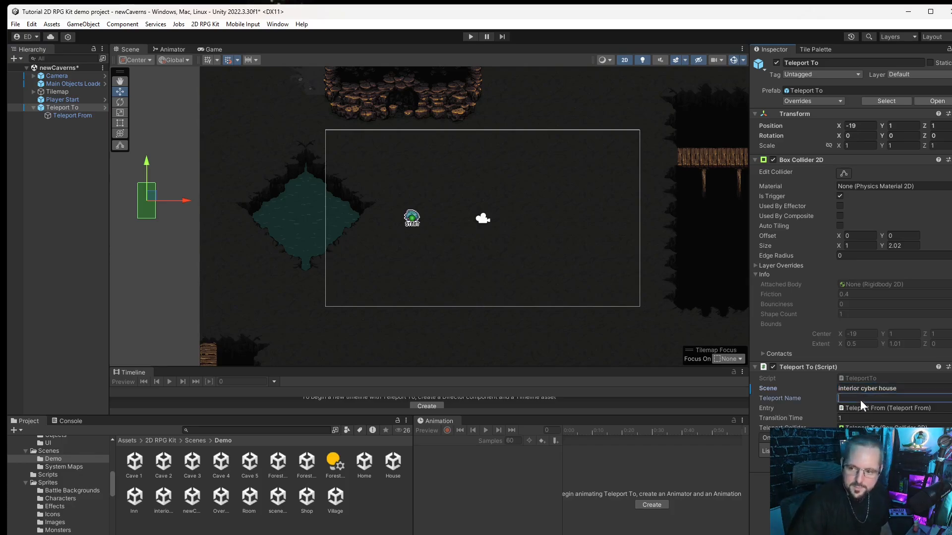
type("Hole")
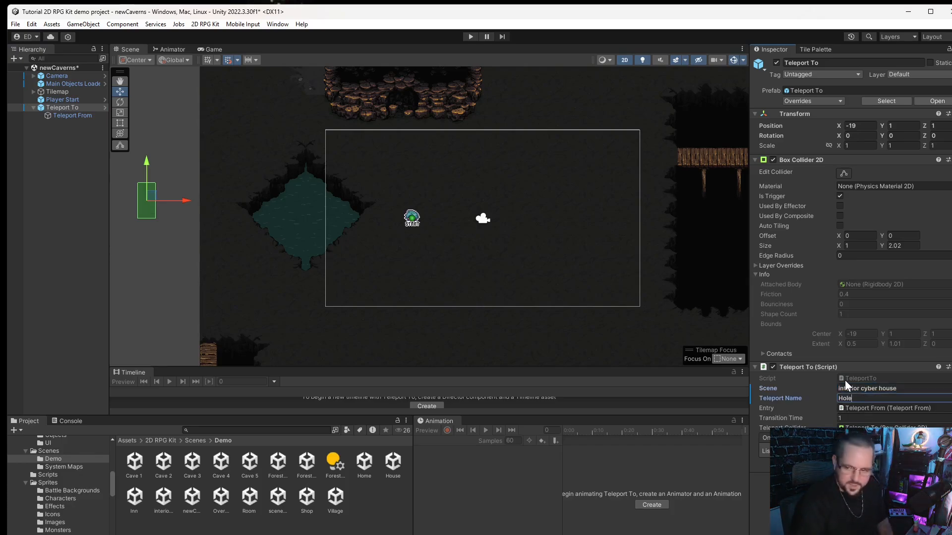
left_click(533, 480)
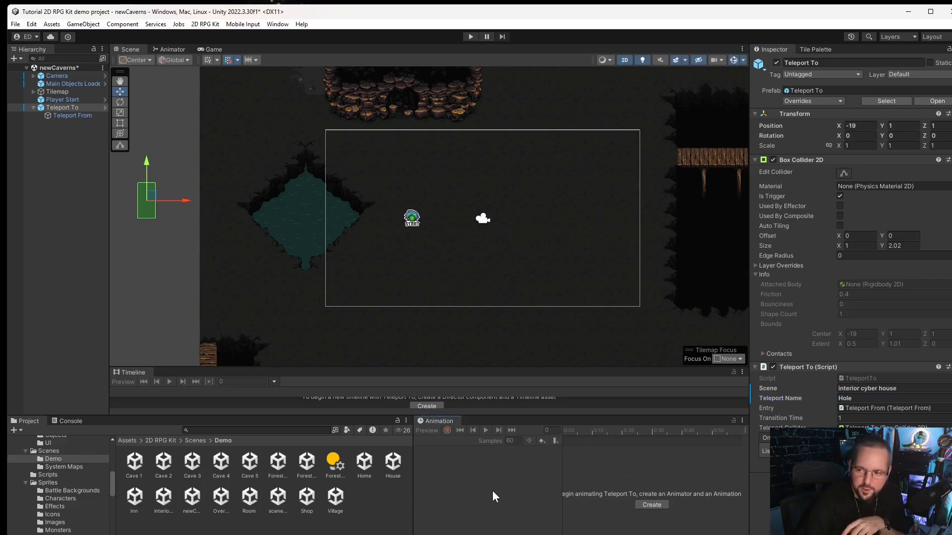
Step: Save the newCaverns scene and reopen the interior cyber house scene
left_click(15, 24)
left_click(44, 73)
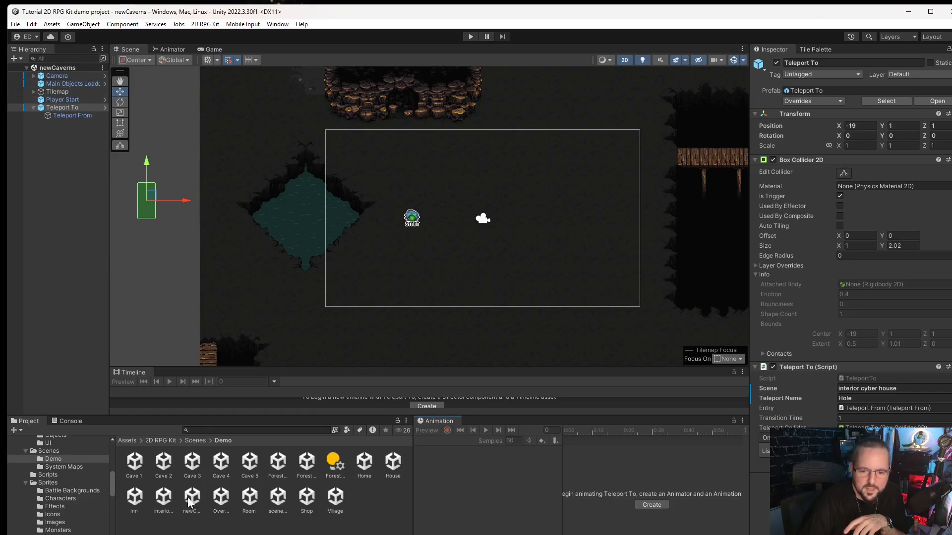
double_click(163, 497)
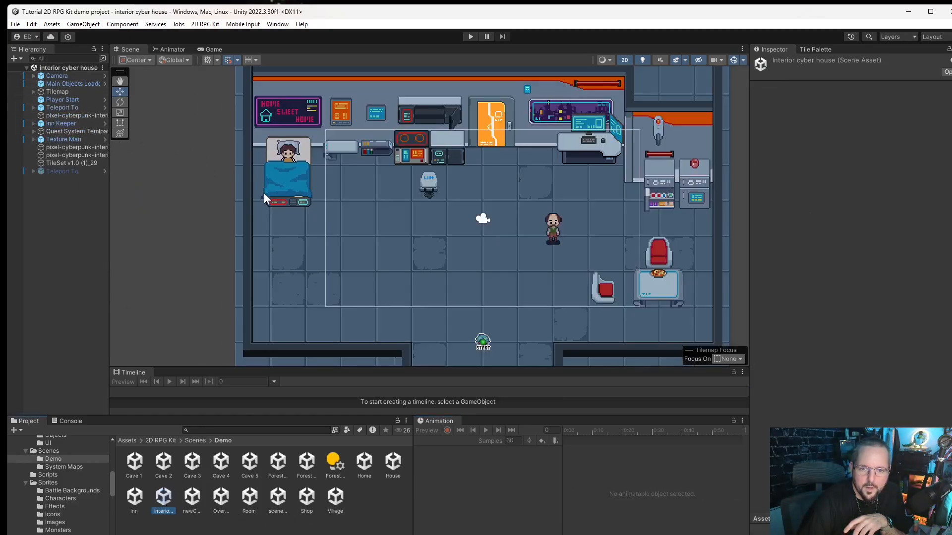
Step: Check the destination scene and teleport name of the disabled Teleport To object at the corridor grate
scroll(416, 119, "down", 8)
middle_click_drag(416, 117, 325, 438)
middle_click_drag(351, 110, 327, 280)
scroll(290, 264, "up", 6)
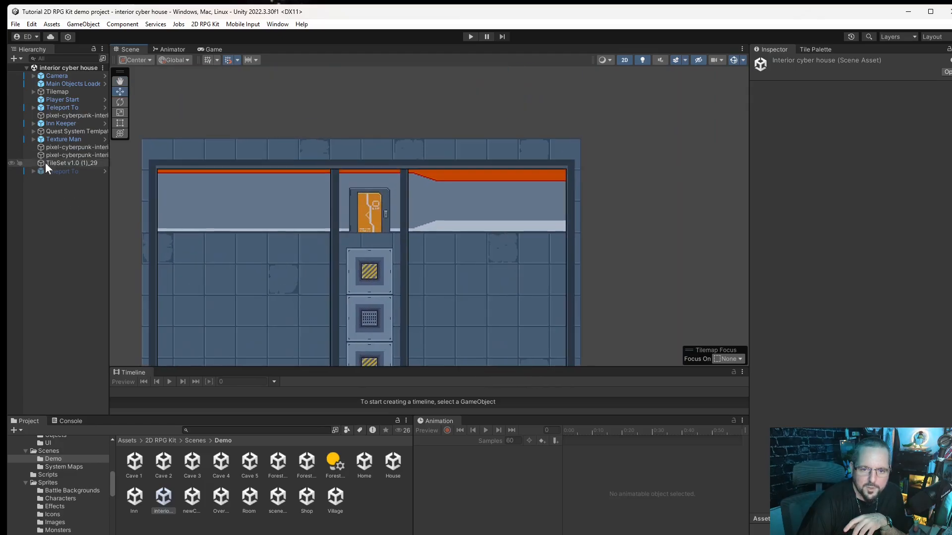
left_click(63, 171)
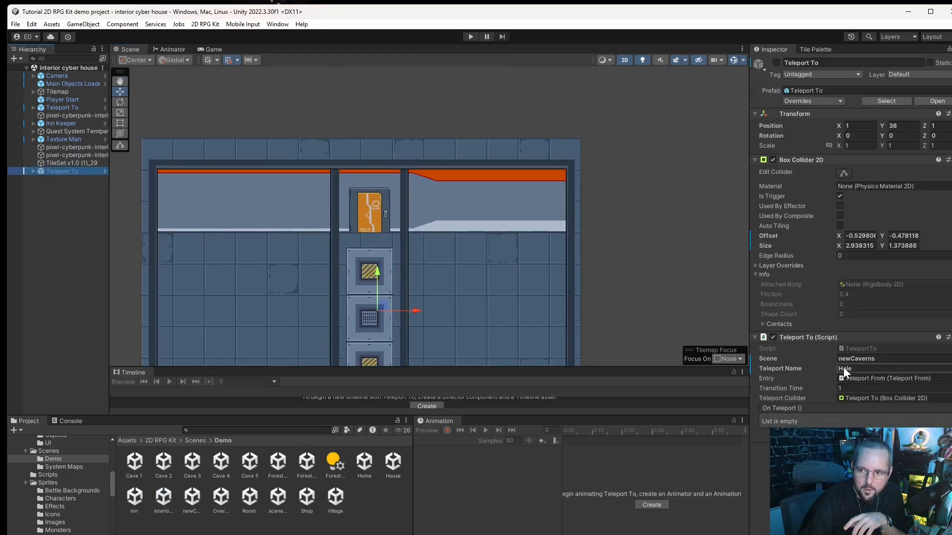
scroll(471, 284, "down", 2)
middle_click_drag(471, 284, 486, 172)
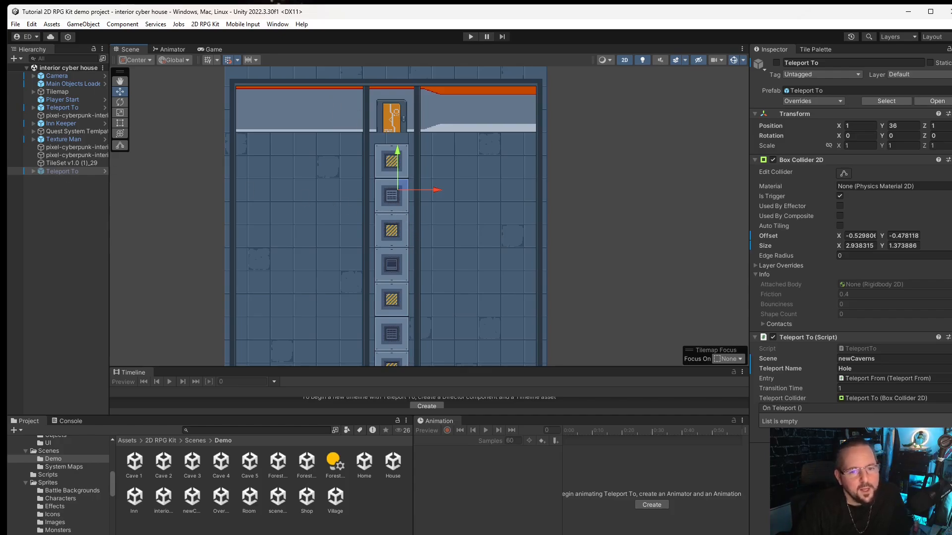
Step: Select the TileSet v1.0 (1)_29 grate and browse the tile sprites in the sci fi tileset folder
left_click(64, 162)
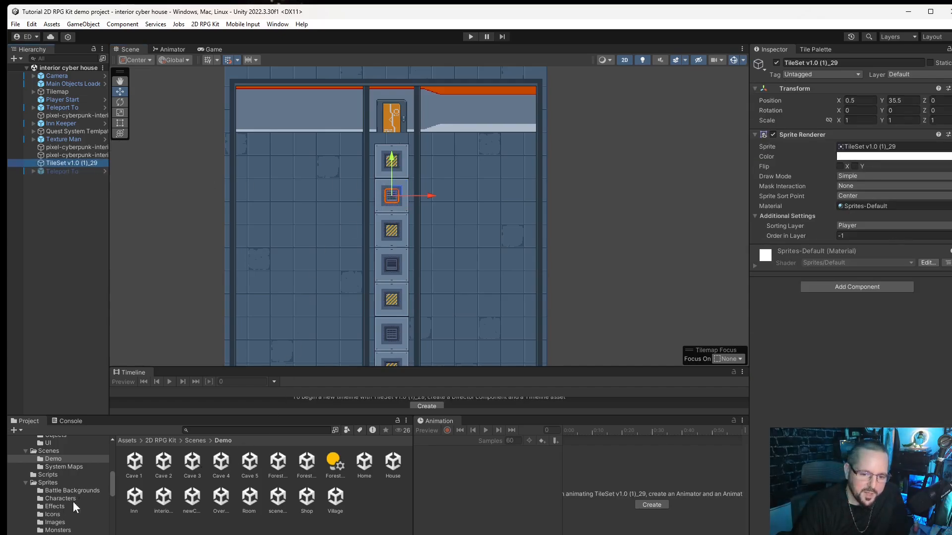
scroll(82, 481, "down", 5)
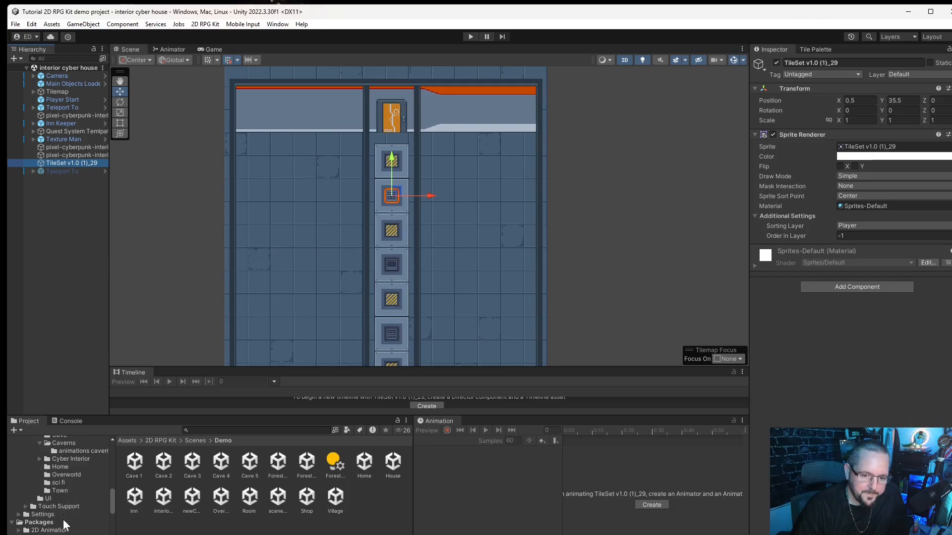
left_click(58, 483)
scroll(181, 483, "down", 3)
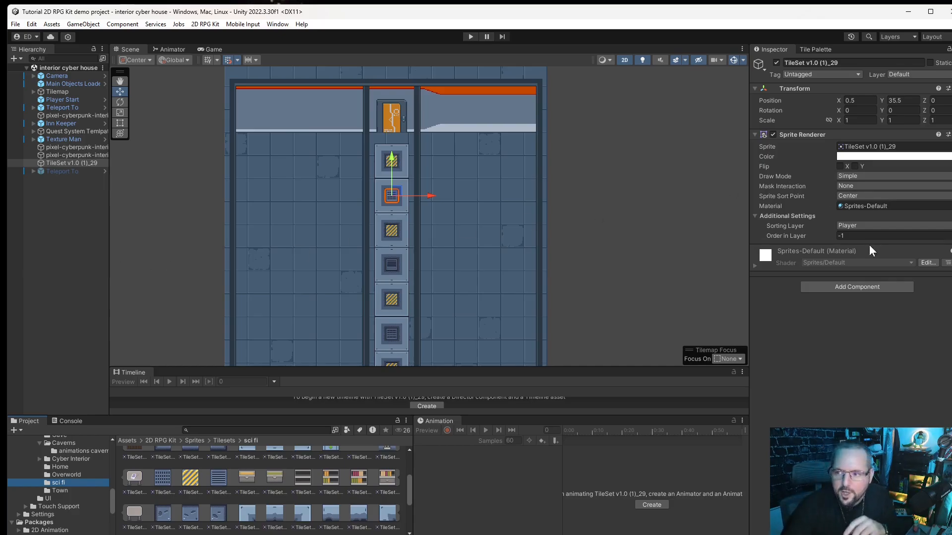
Step: Add a Box Collider 2D to the corridor grate and make it a trigger
left_click(843, 287)
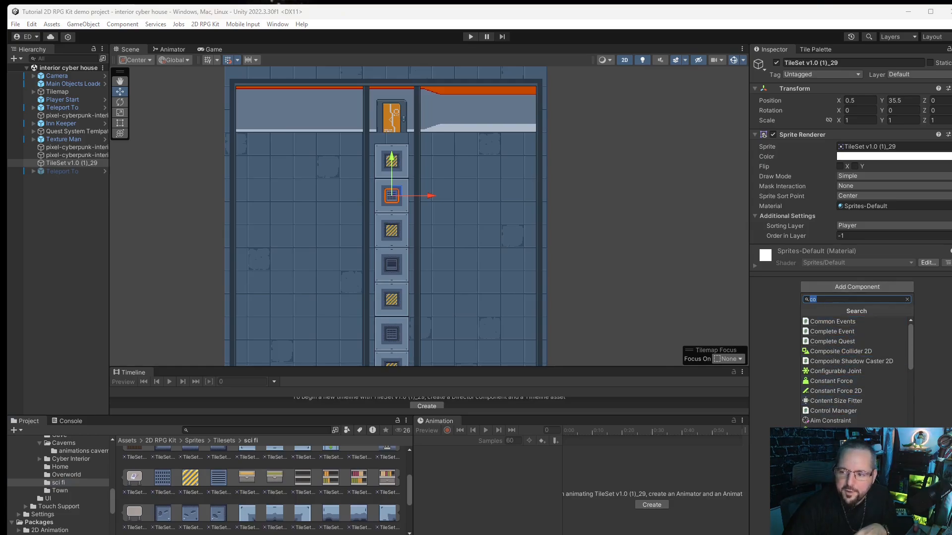
left_click(839, 440)
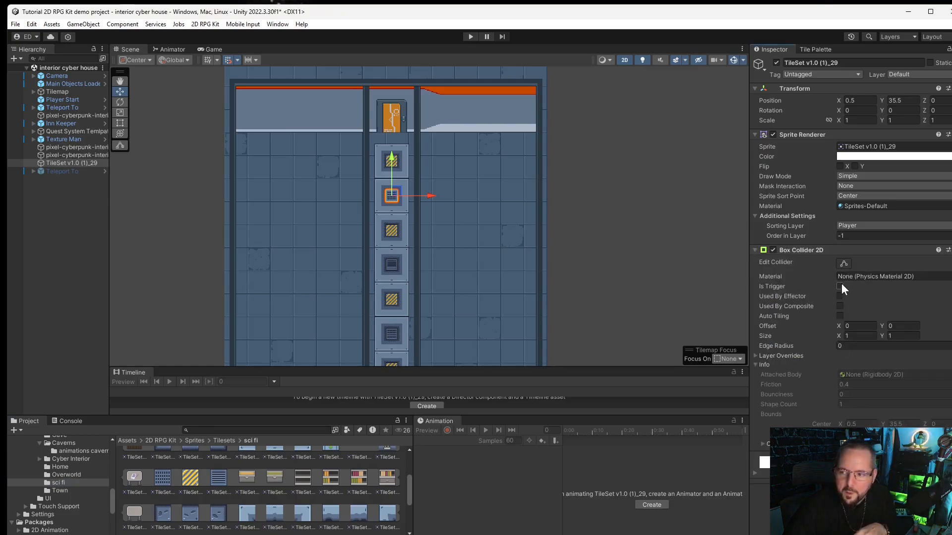
left_click(840, 286)
Step: Resize the grate's trigger collider to about 2.72 by 1.21, spanning nearly the full width of the floor plate
scroll(373, 218, "up", 2)
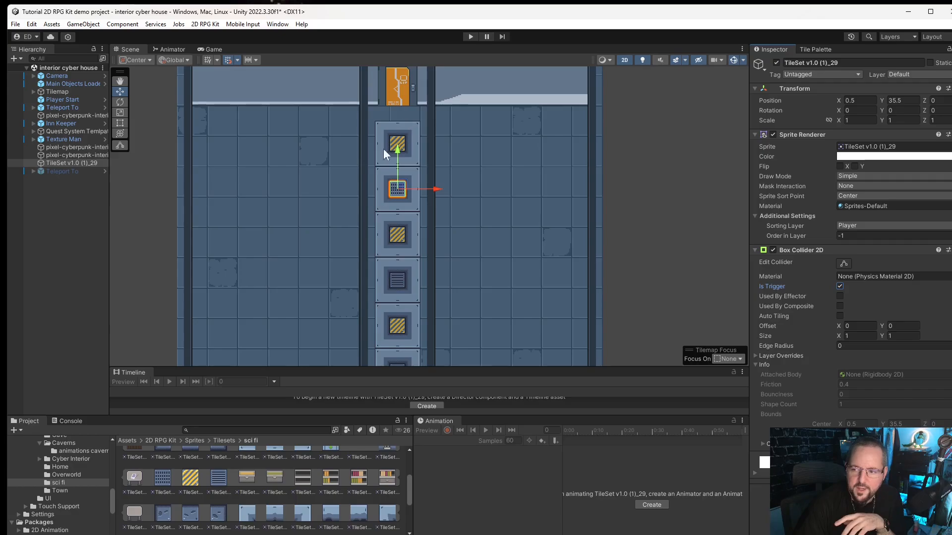
scroll(383, 148, "up", 5)
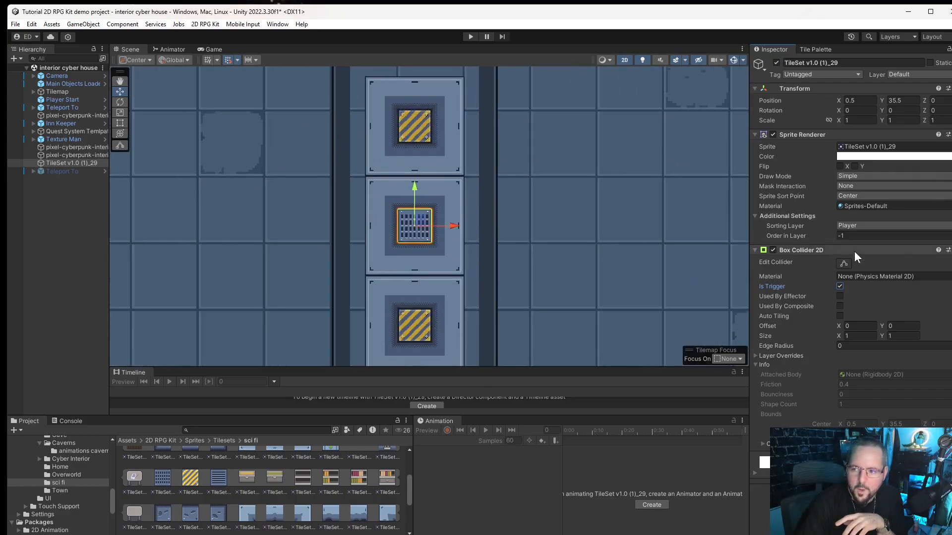
left_click(843, 263)
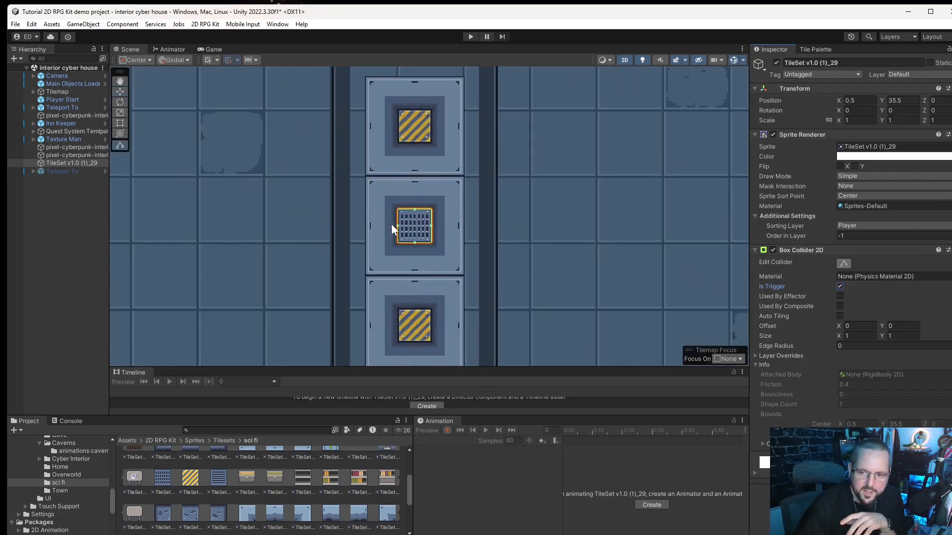
left_click_drag(391, 224, 370, 218)
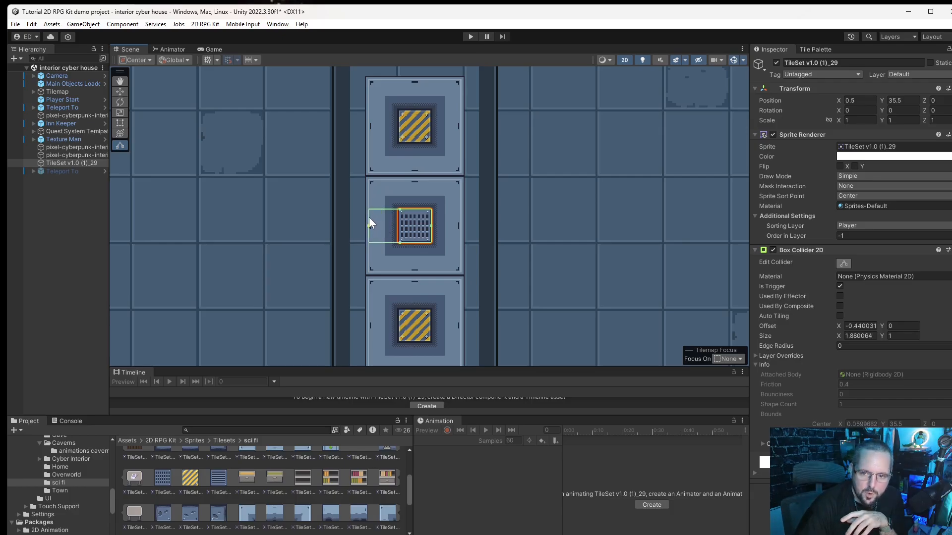
left_click_drag(430, 223, 458, 230)
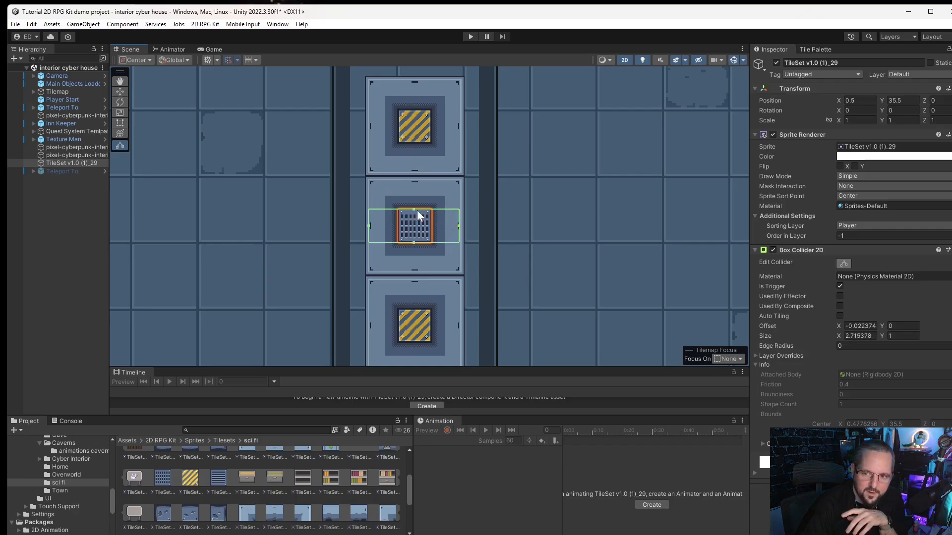
left_click_drag(413, 209, 414, 200)
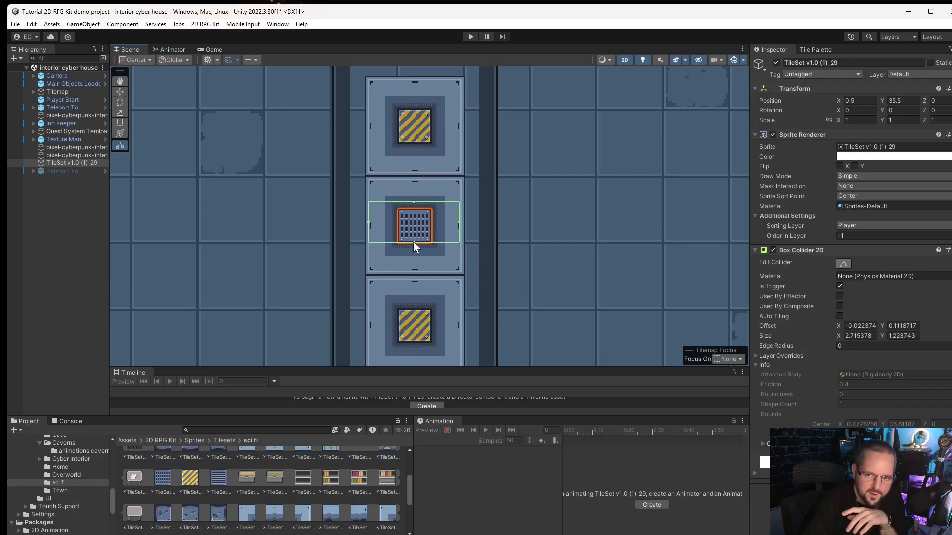
left_click_drag(413, 242, 430, 245)
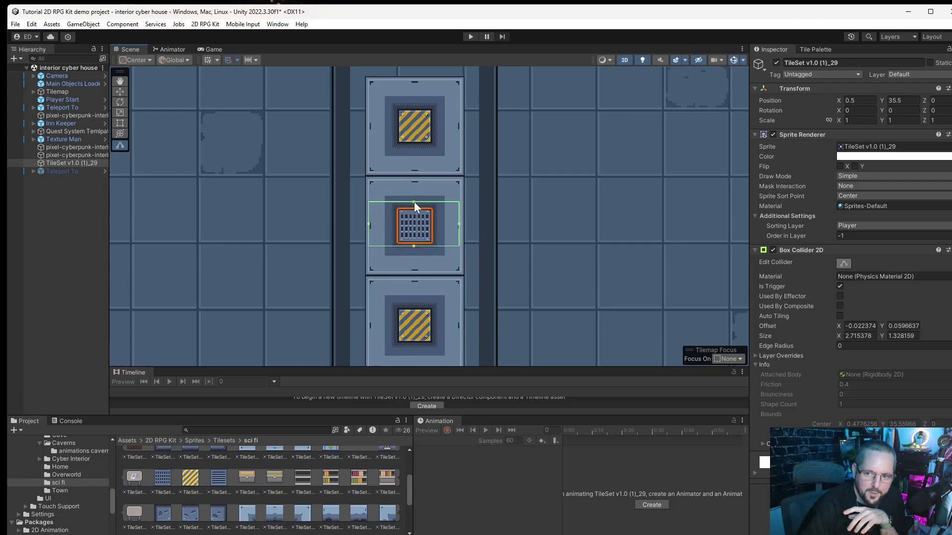
left_click_drag(415, 201, 422, 207)
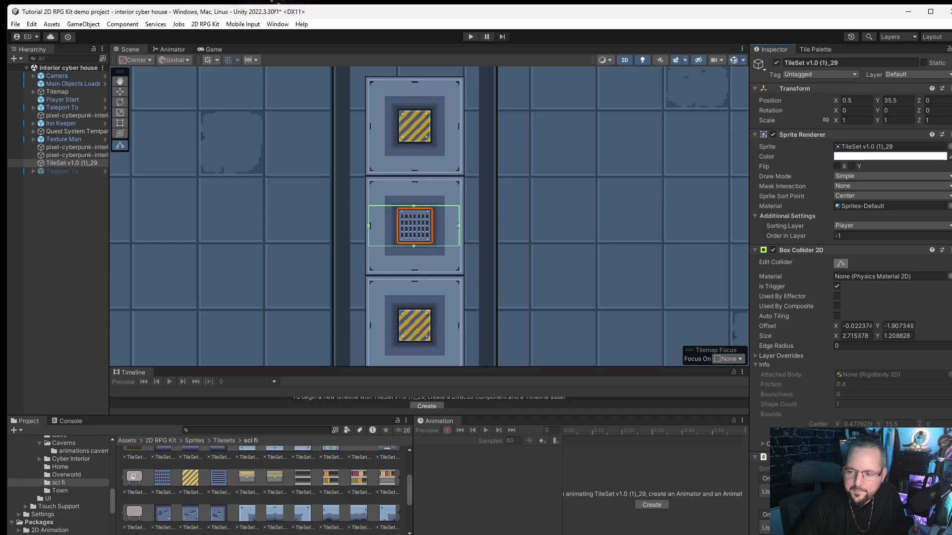
Step: Add an On Trigger Enter action to the grate's Trigger Enter Event, with the grate itself as the target object
scroll(793, 415, "down", 2)
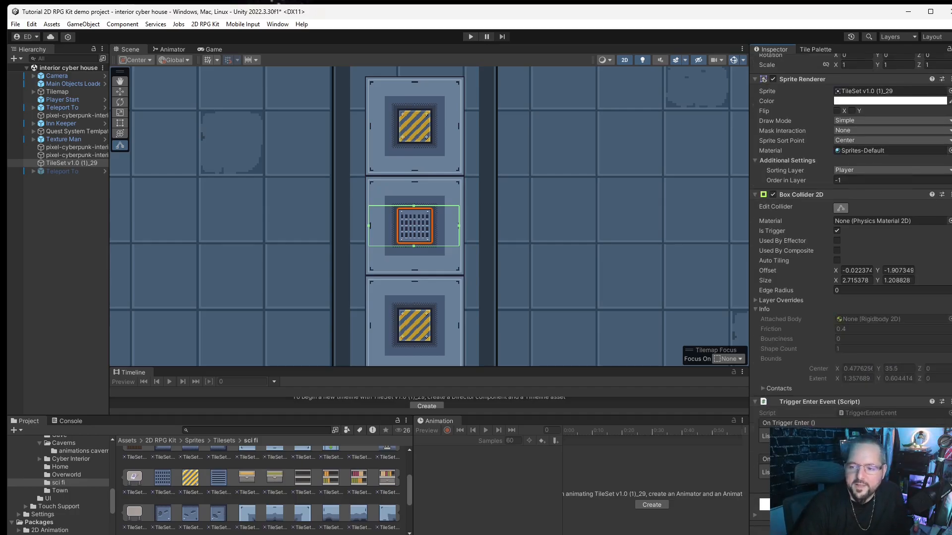
scroll(793, 416, "up", 2)
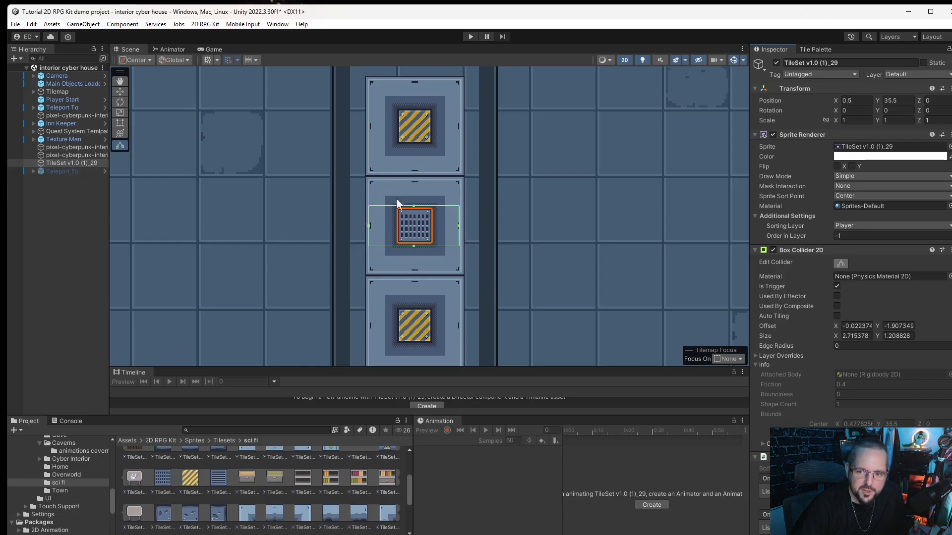
scroll(820, 421, "down", 2)
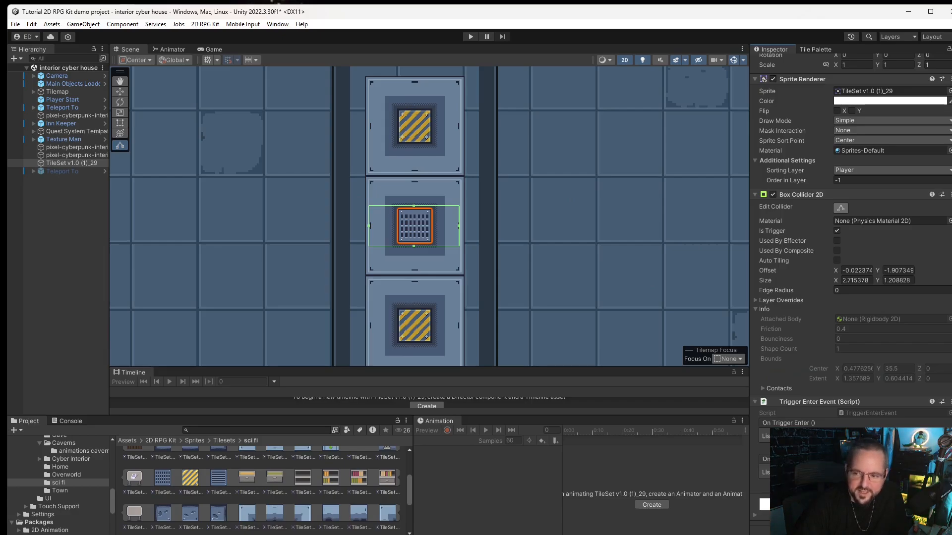
left_click(932, 448)
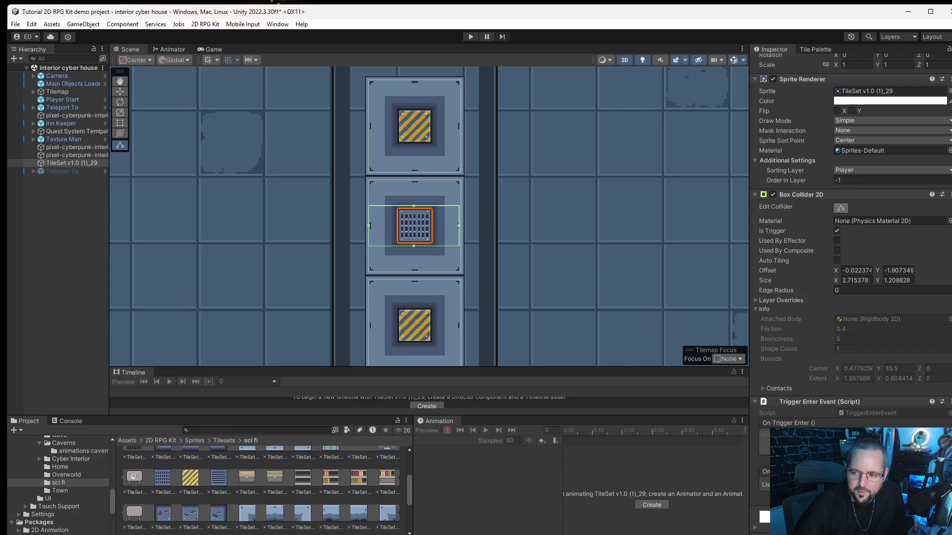
left_click_drag(951, 534, 756, 534)
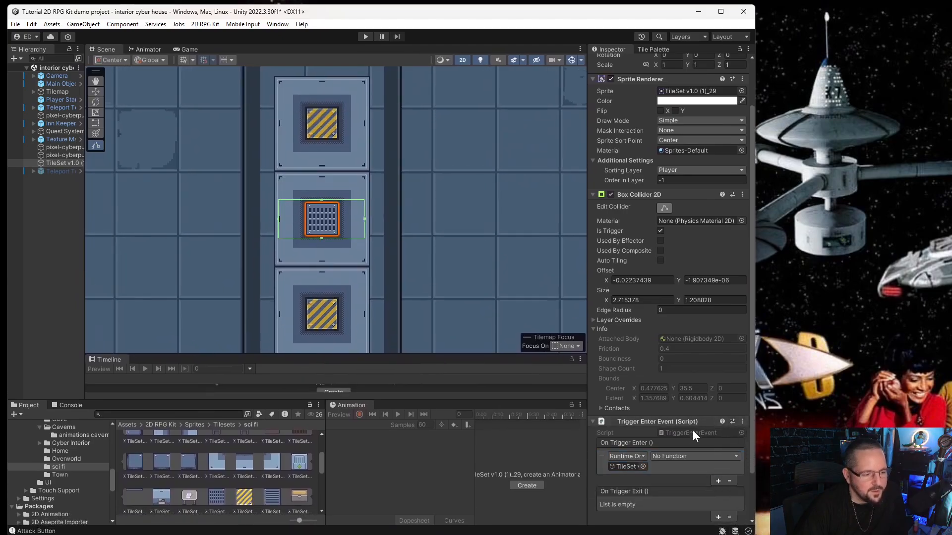
scroll(692, 430, "down", 3)
left_click(694, 400)
left_click(688, 399)
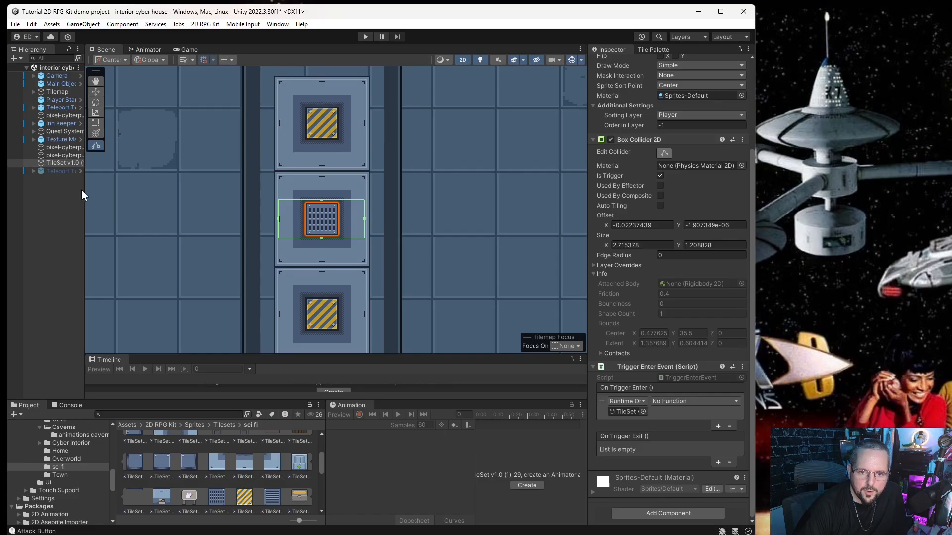
left_click_drag(84, 187, 125, 205)
left_click(71, 163)
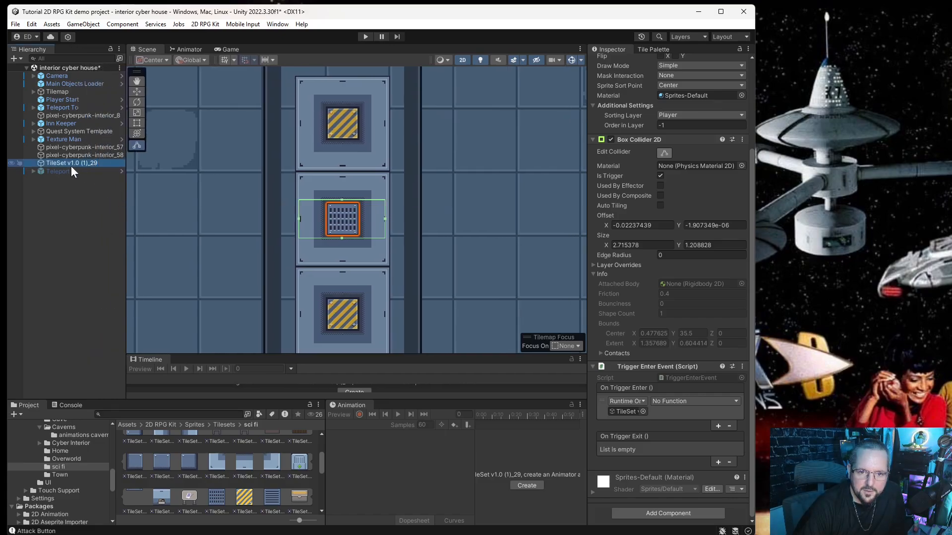
left_click(694, 402)
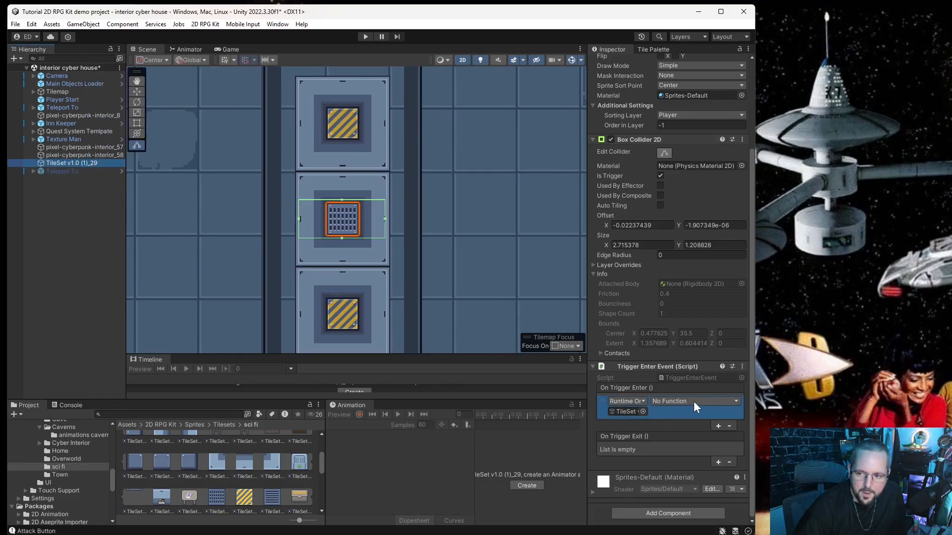
Step: Set the grate's On Trigger Enter function to TriggerEnterEvent.enabled
left_click(736, 401)
mouse_move(693, 473)
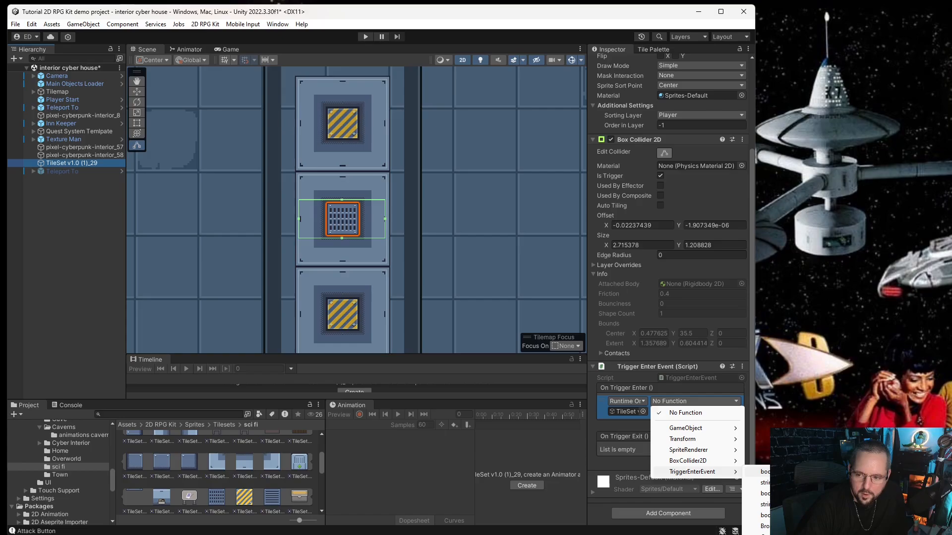
left_click(766, 471)
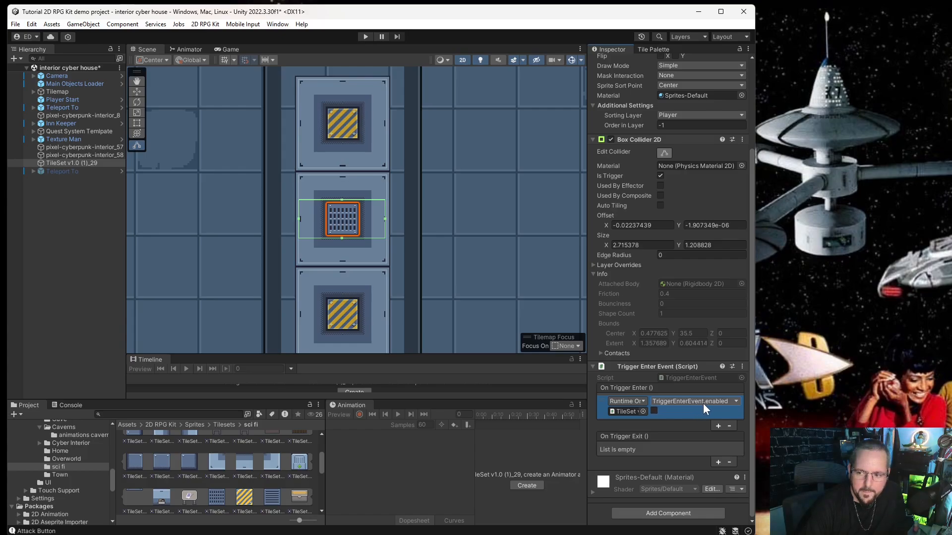
Step: Set the grate's On Trigger Enter function to GameObject.SetActive with its value off, so entering deactivates the grate
left_click(735, 402)
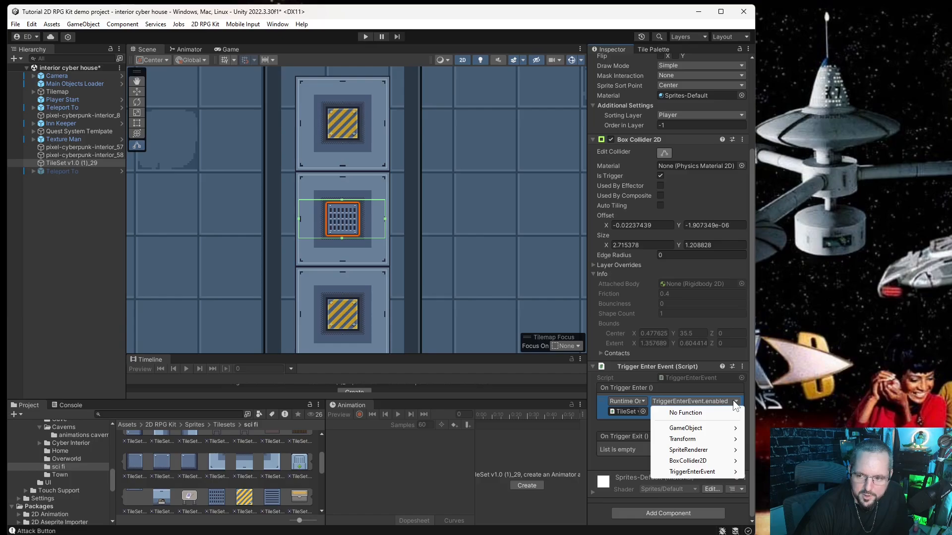
mouse_move(716, 429)
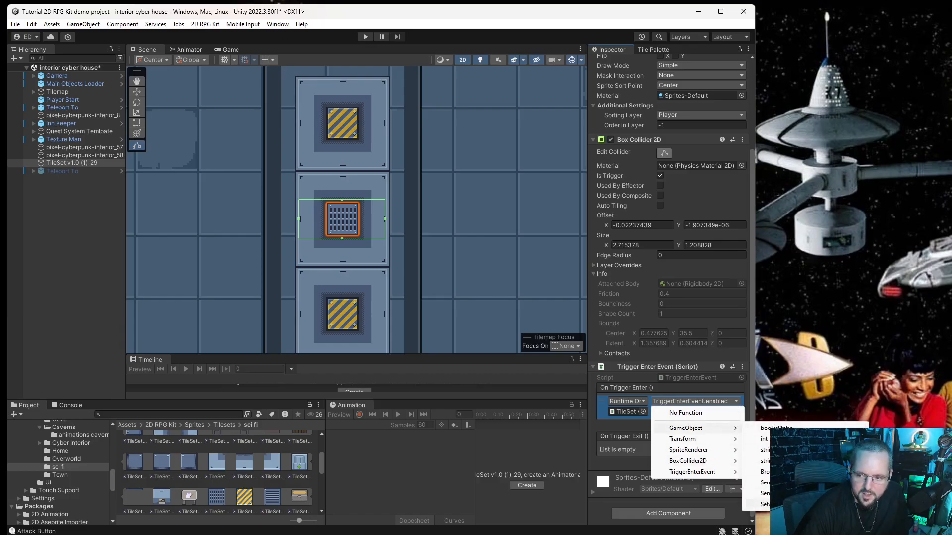
left_click(764, 505)
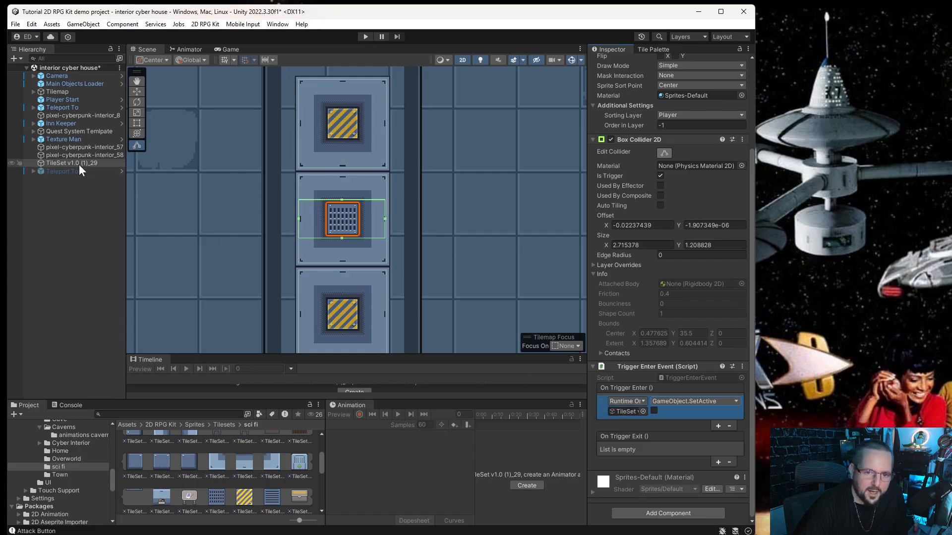
Step: Switch the grate's sorting layer to Default to expose the hole, and restore it to Player
scroll(620, 365, "up", 4)
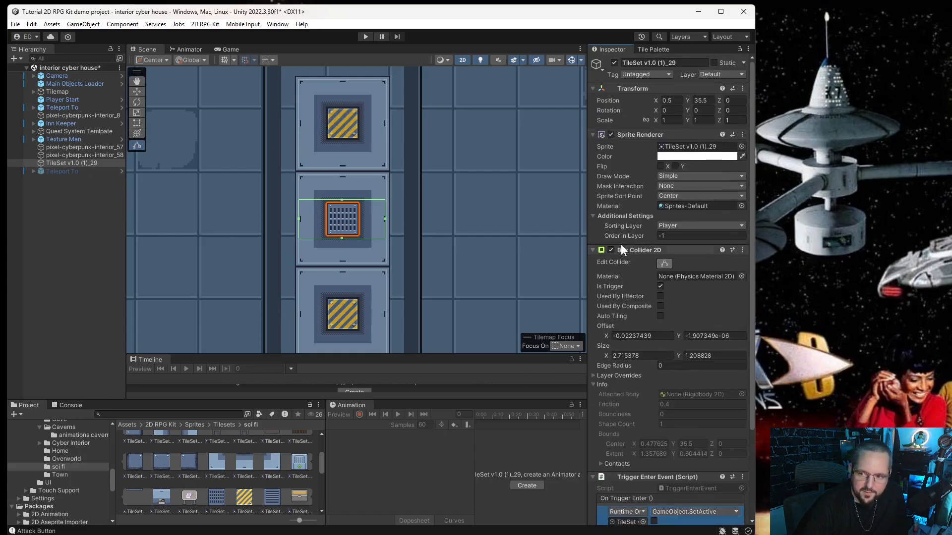
scroll(656, 323, "down", 4)
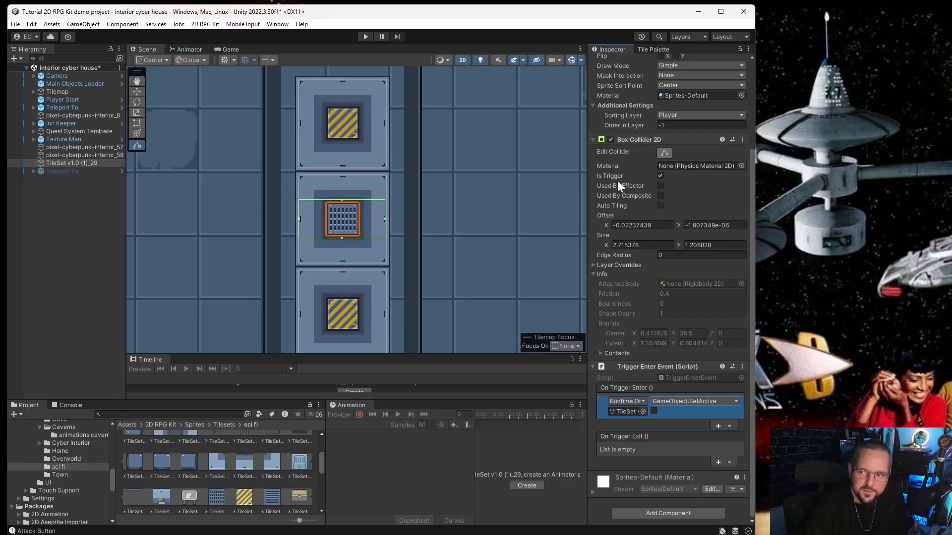
scroll(644, 186, "up", 4)
left_click(672, 224)
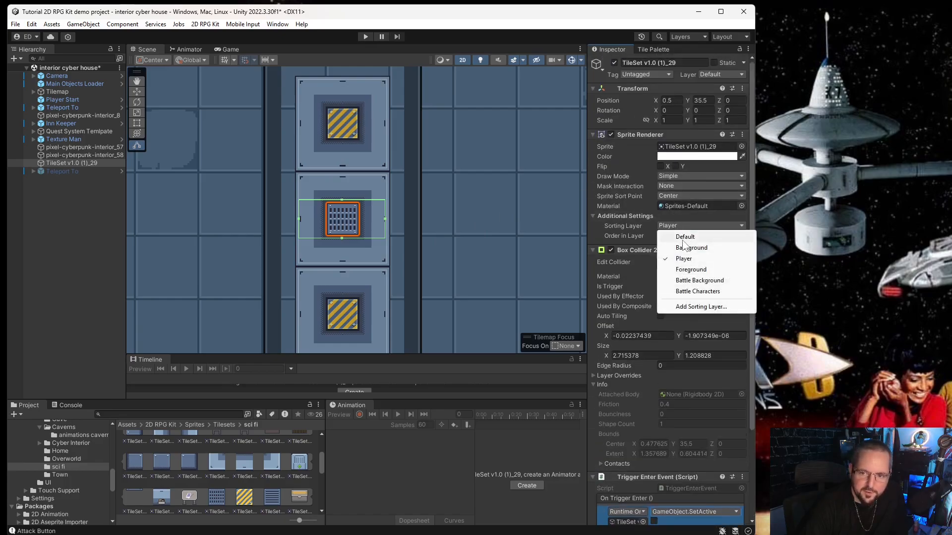
left_click(685, 237)
left_click(695, 225)
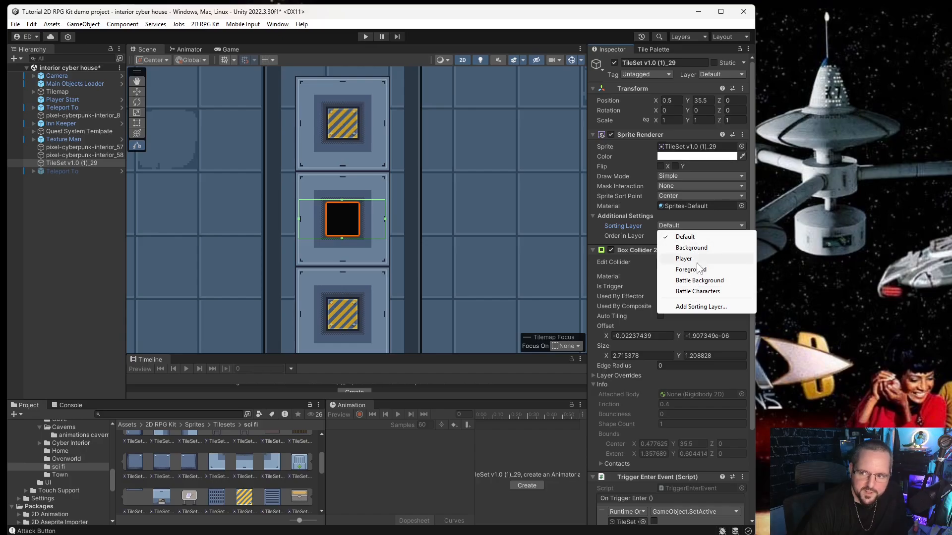
left_click(689, 259)
scroll(525, 304, "down", 2)
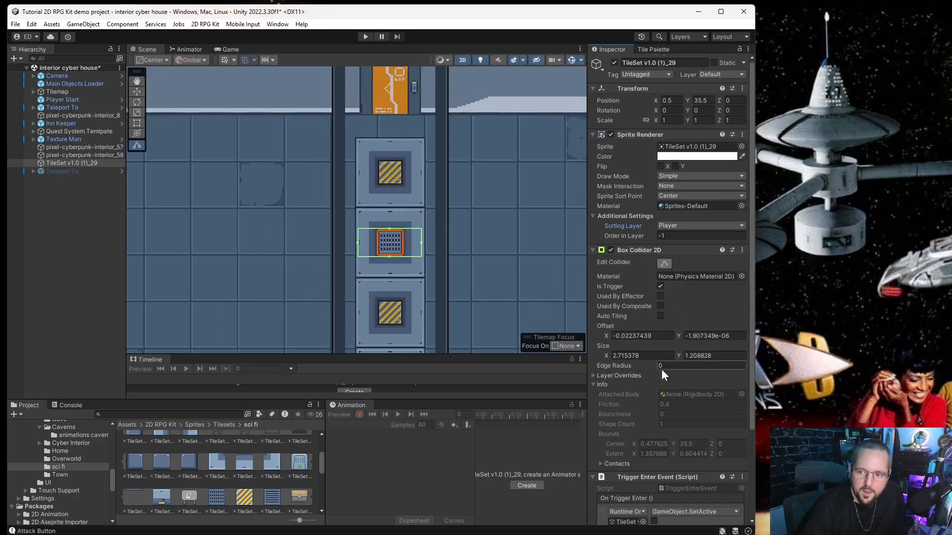
scroll(661, 369, "down", 3)
left_click(639, 397)
left_click(637, 422)
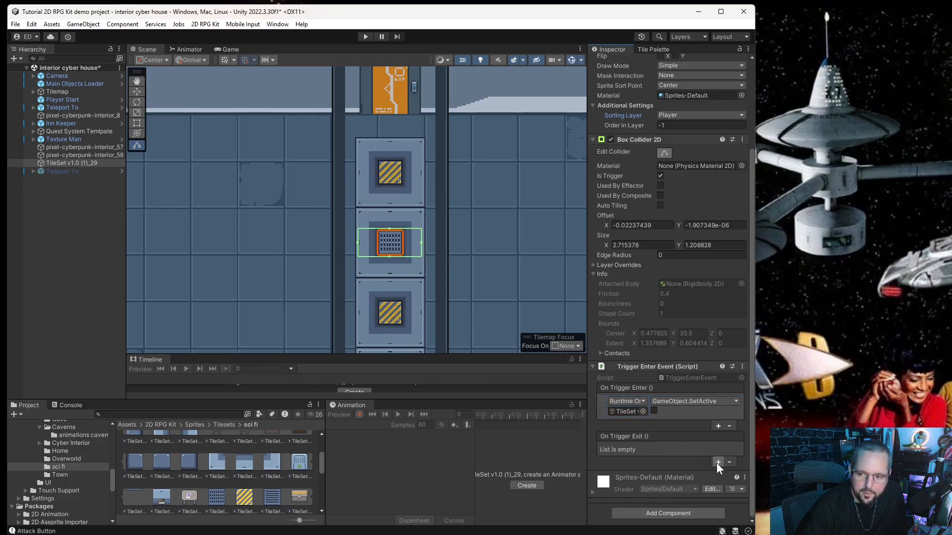
Step: Add a second On Trigger Enter action that runs GameObject.SetActive, switched on, for the inactive Teleport To object
left_click(644, 417)
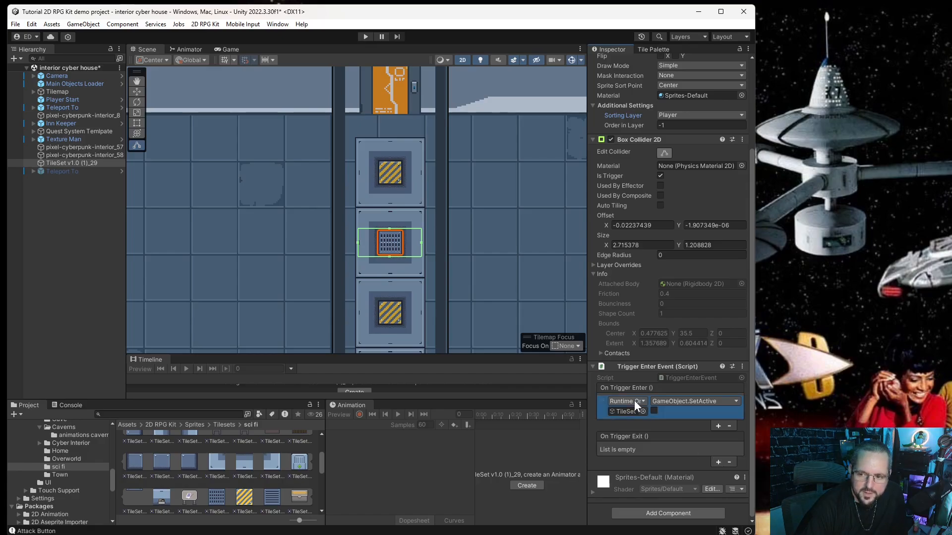
left_click(714, 430)
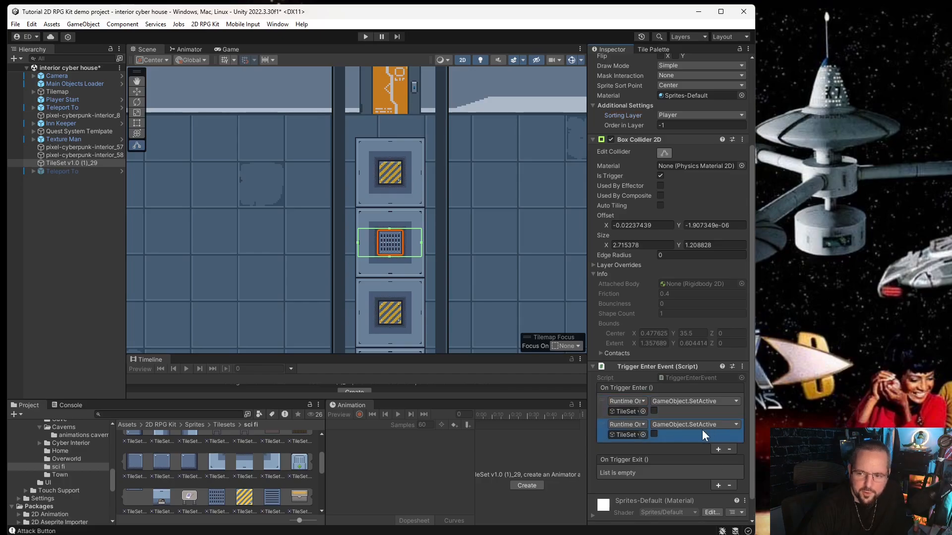
left_click(69, 162)
left_click_drag(67, 171, 628, 414)
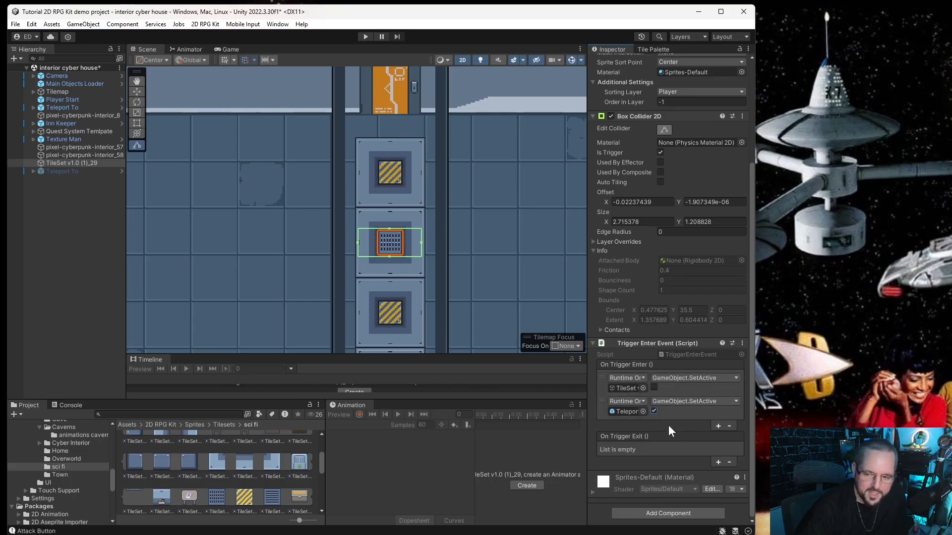
Step: Set the Transition Time of the inactive Teleport To object leading to newCaverns to 2
left_click(70, 172)
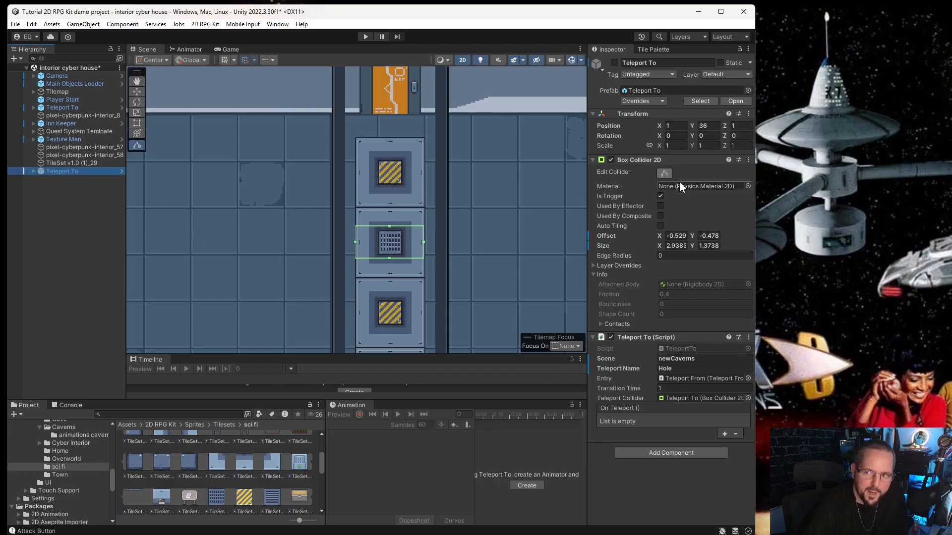
left_click(673, 389)
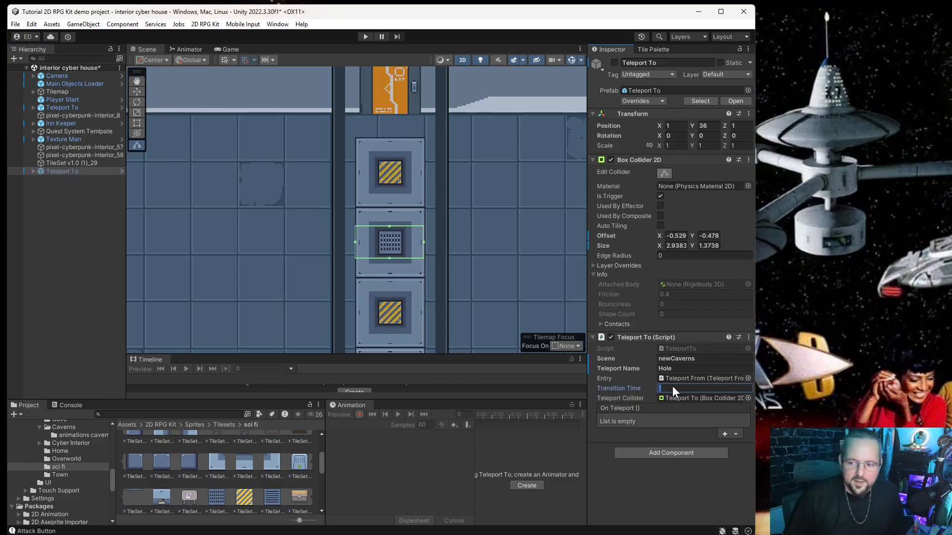
type("2")
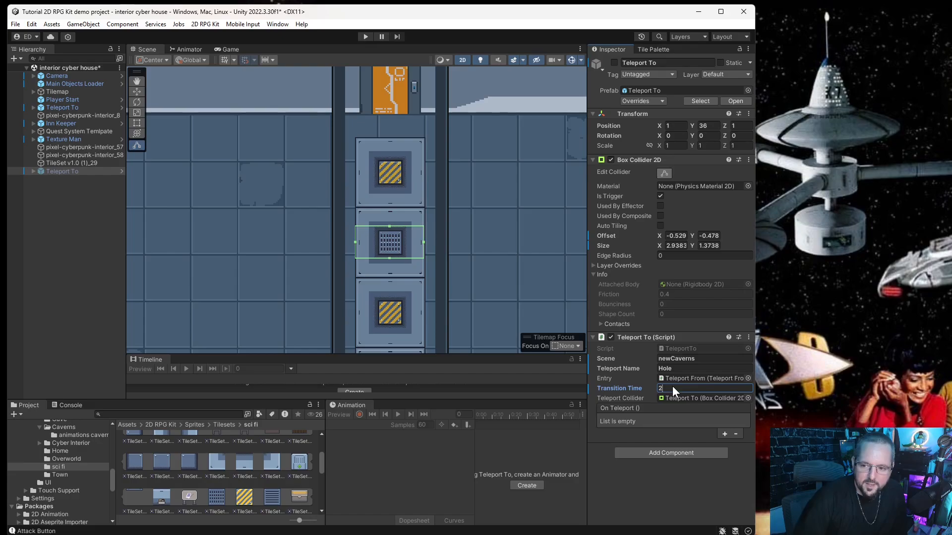
left_click(707, 493)
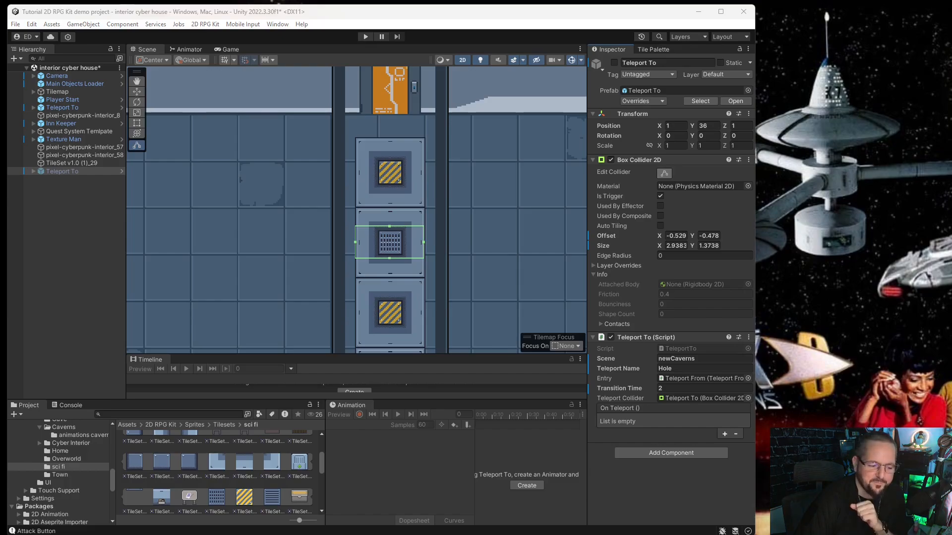
Step: Switch to the browser, review the Windows installers on Audacity's official site, rejecting its cookies, and open the general Downloads page
key("alt+Tab")
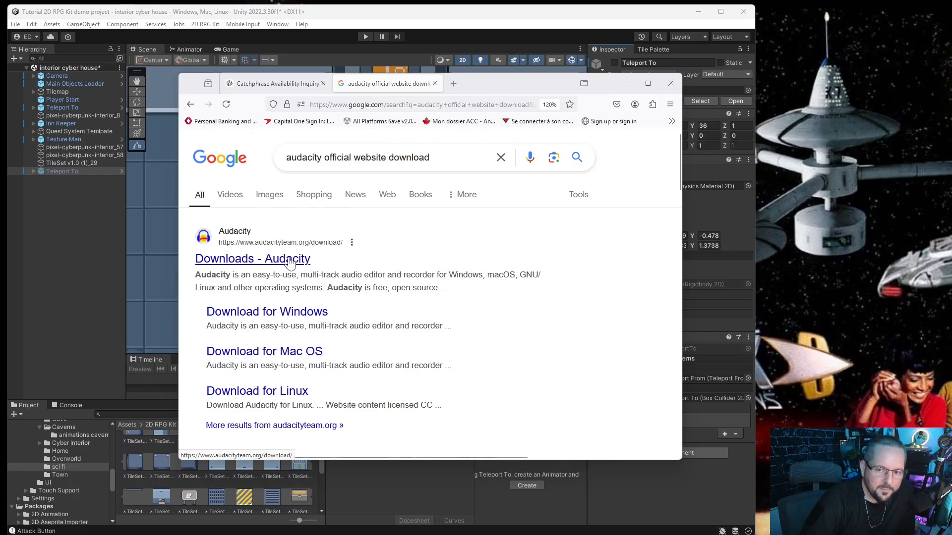
left_click(283, 320)
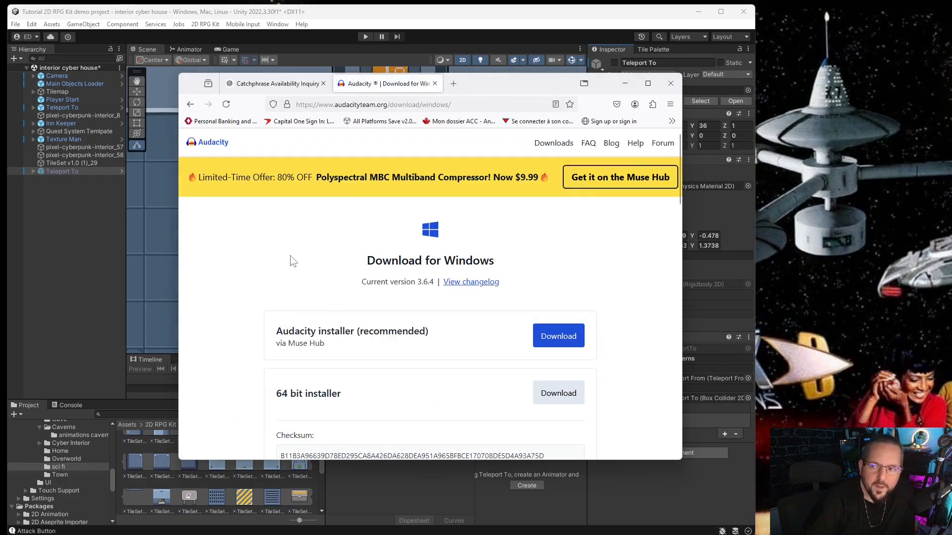
scroll(328, 349, "down", 1)
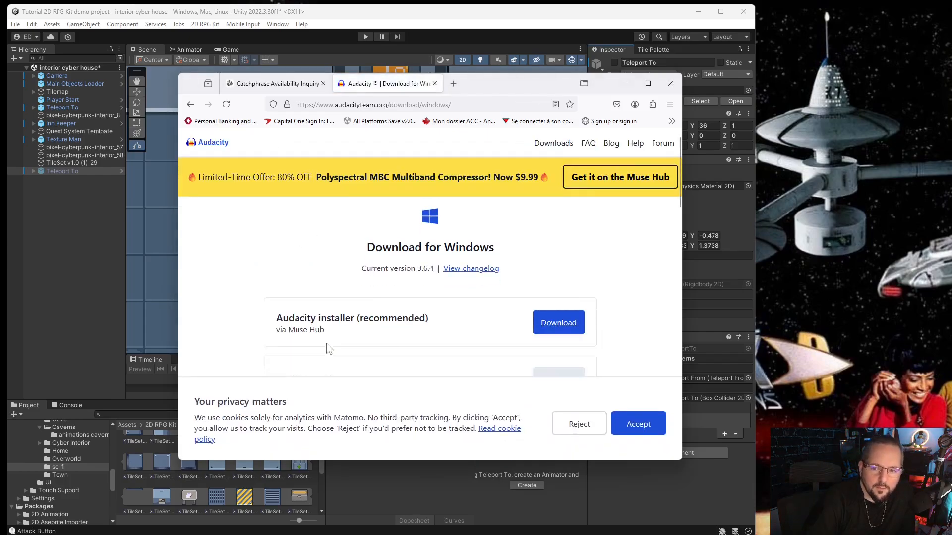
scroll(327, 349, "down", 3)
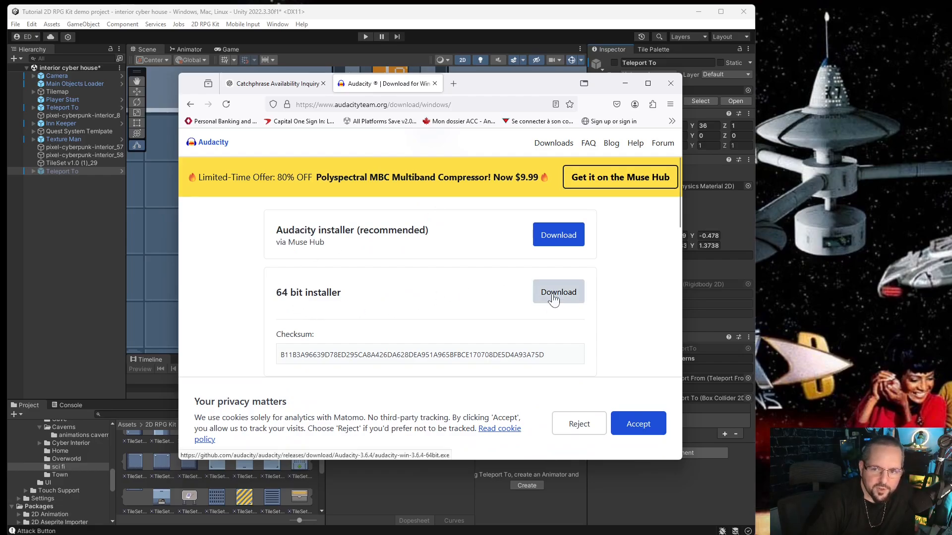
left_click(562, 427)
scroll(375, 361, "down", 8)
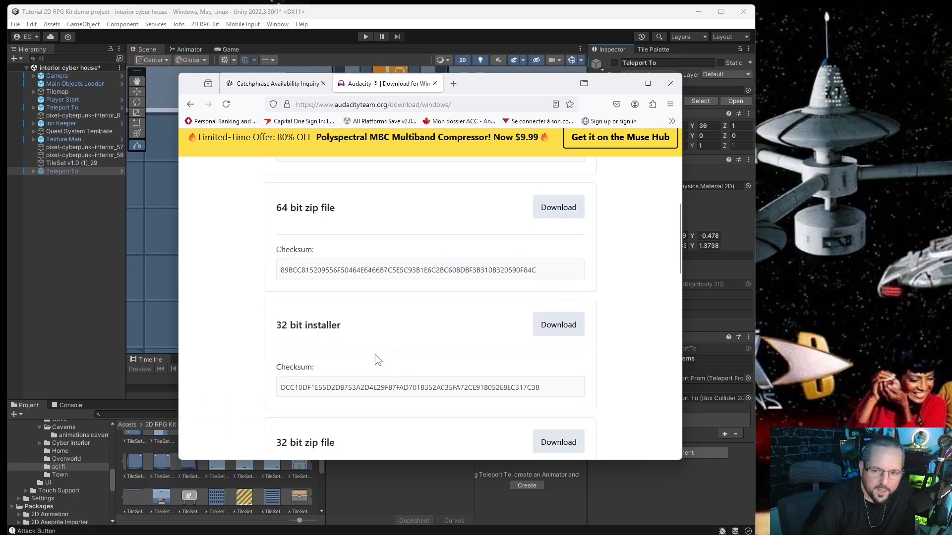
scroll(377, 357, "up", 10)
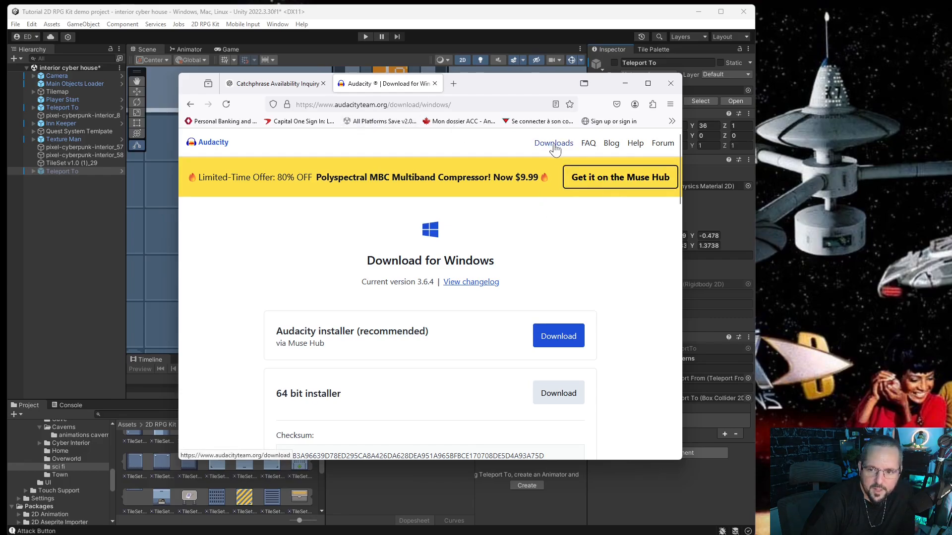
left_click(554, 143)
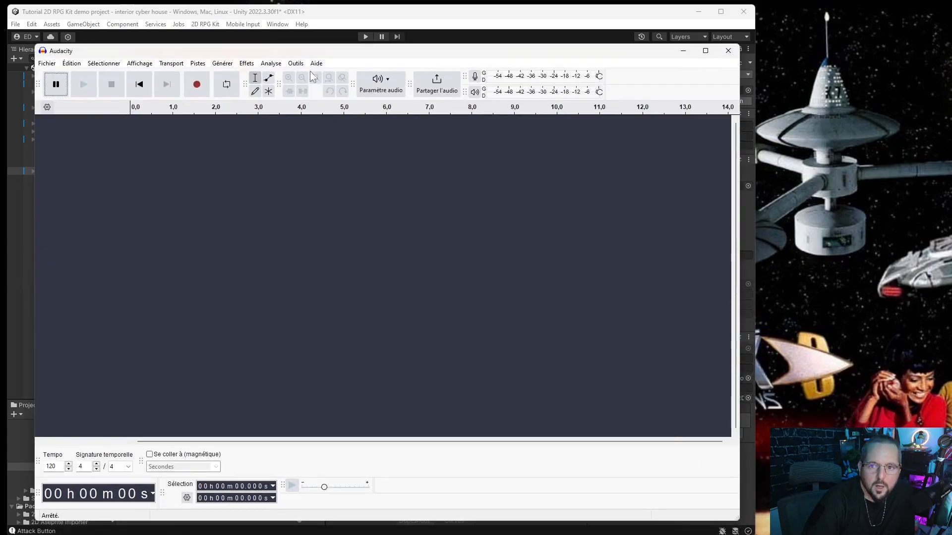
Step: Check the installed version in Audacity's About dialog, then move its window out of the browser's way
left_click(313, 63)
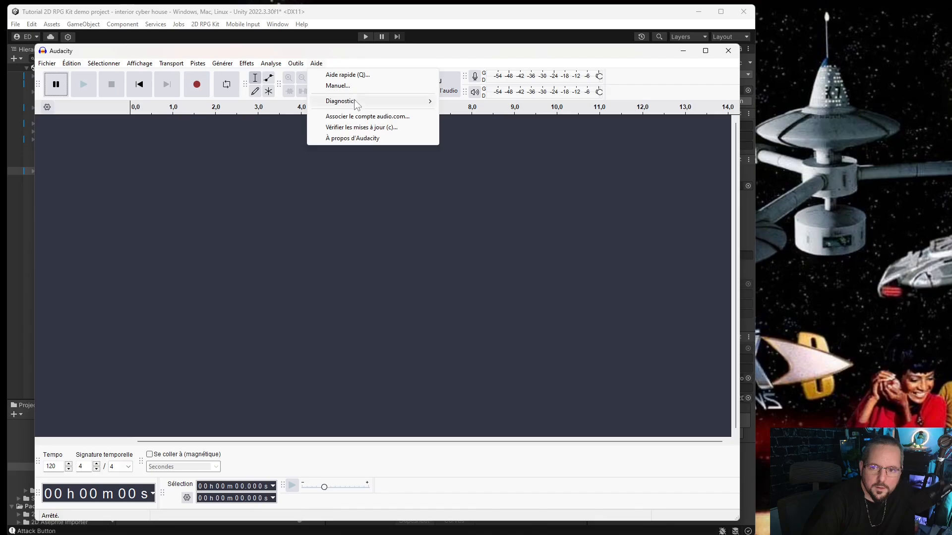
left_click(371, 141)
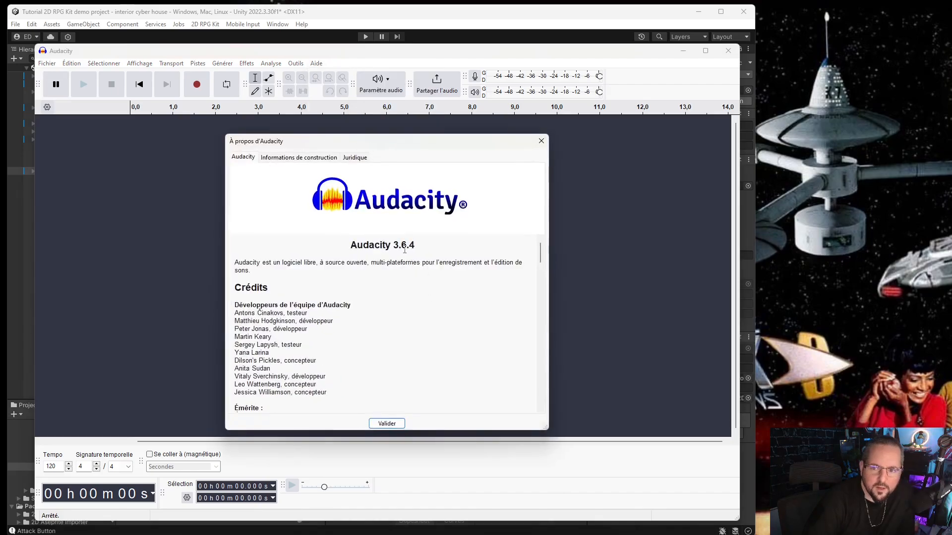
left_click(540, 141)
left_click_drag(491, 54, 628, 530)
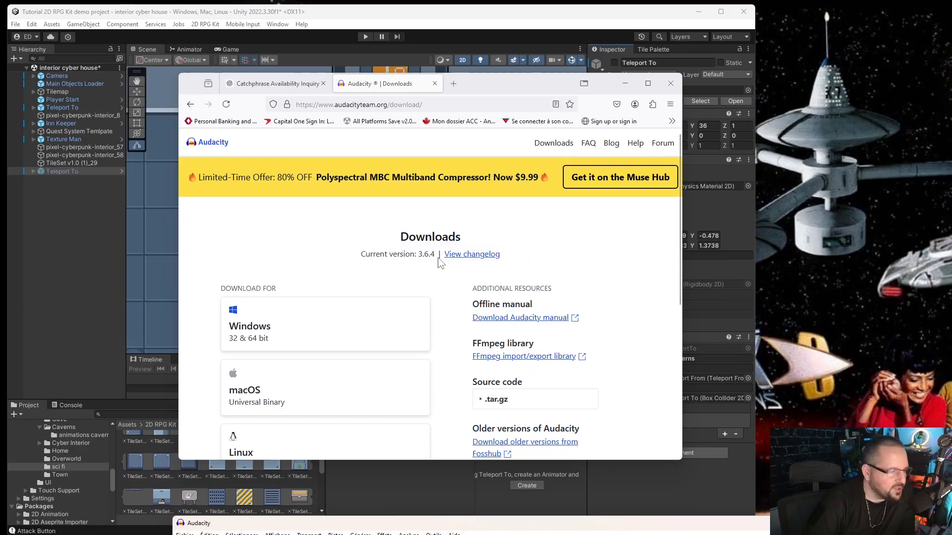
Step: Download the 64 bit Audacity installer for Windows from the official site and minimize the browser
left_click(310, 323)
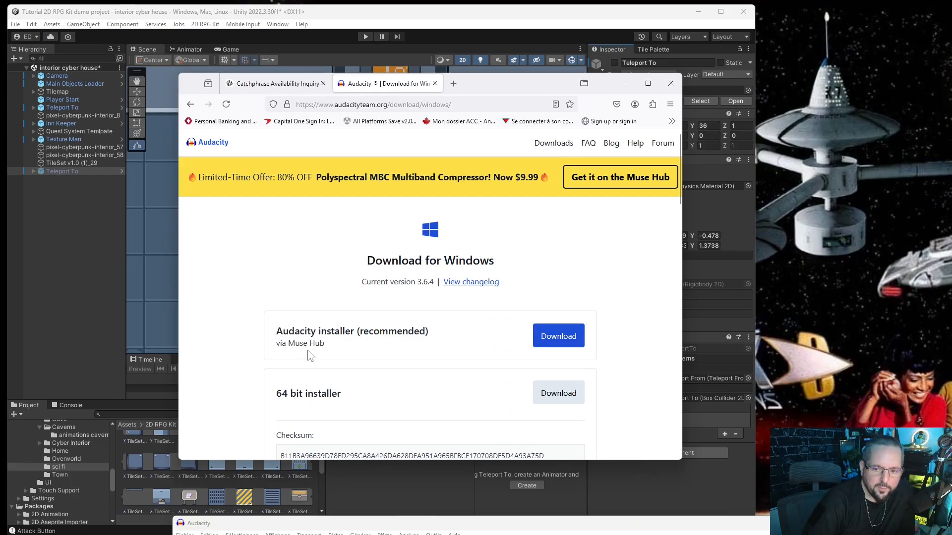
scroll(335, 371, "down", 2)
left_click(578, 292)
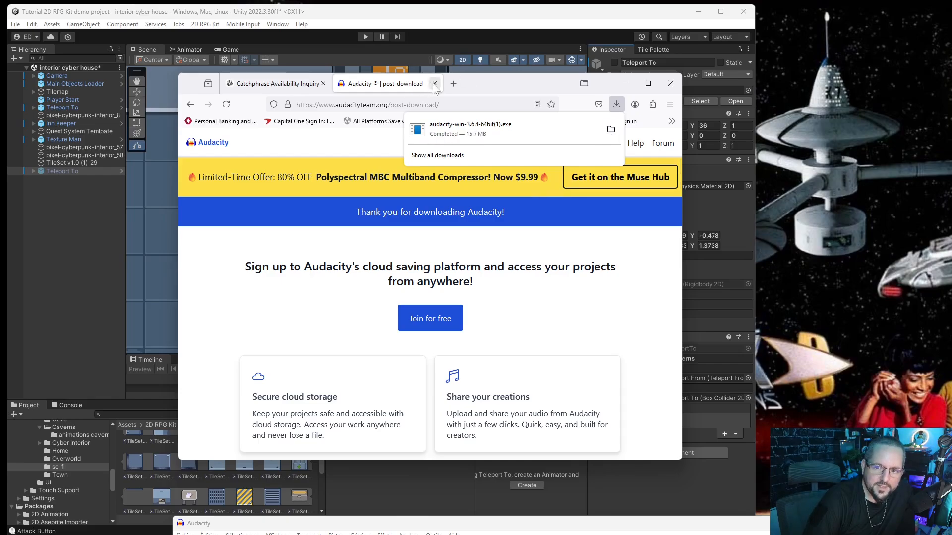
left_click(623, 85)
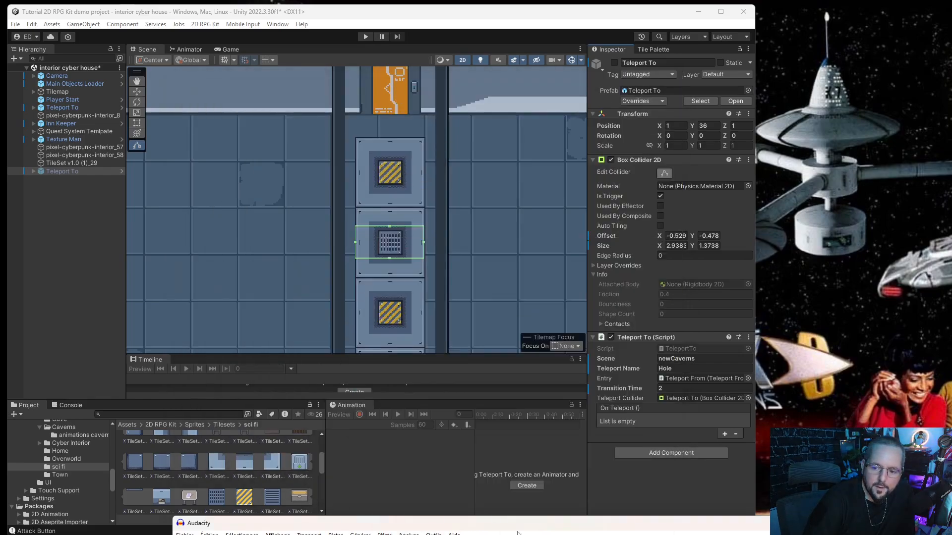
Step: Bring the Audacity window back into view and look through the audio setup options for host, devices and recording channels
left_click_drag(516, 524, 473, 78)
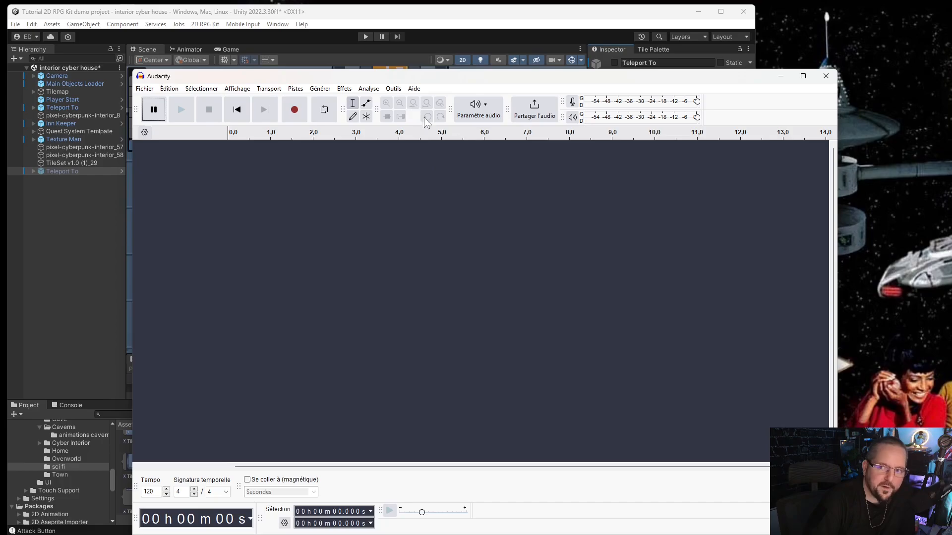
left_click(495, 115)
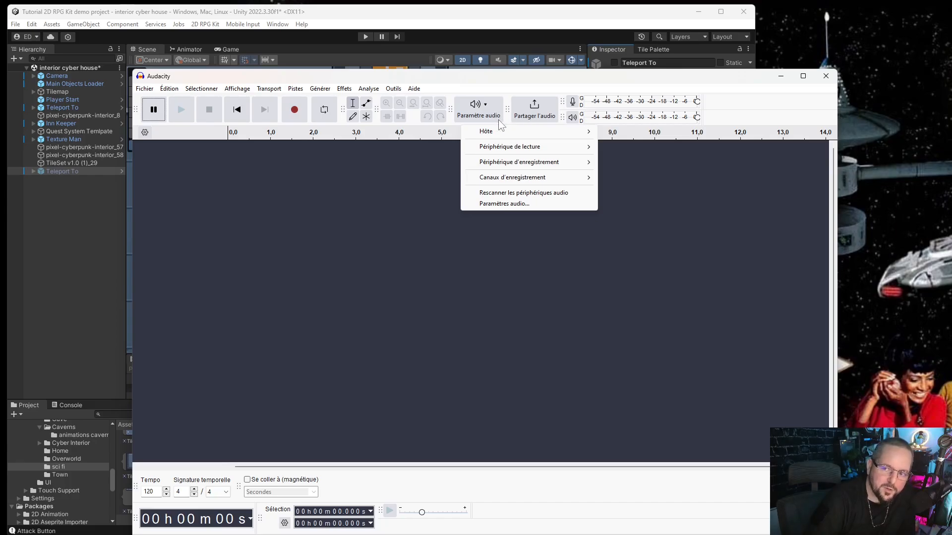
mouse_move(498, 131)
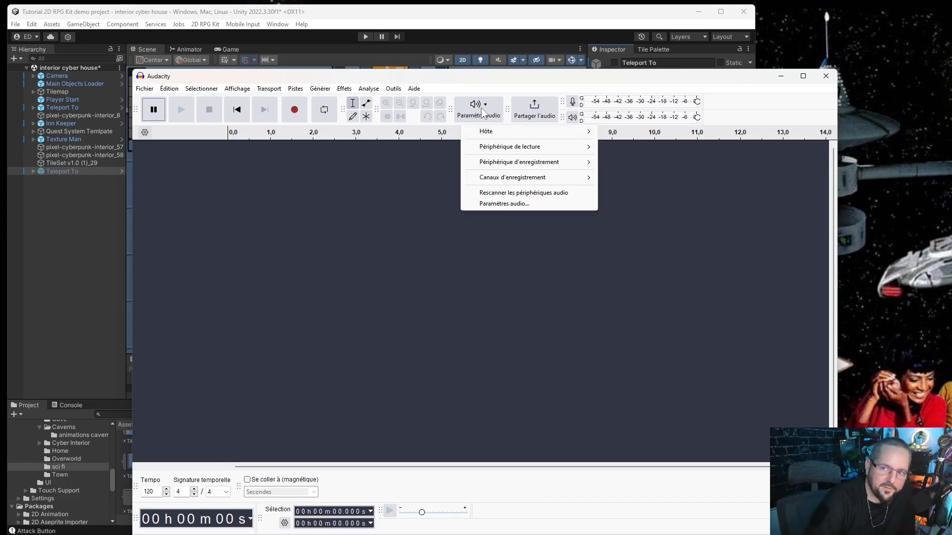
mouse_move(530, 177)
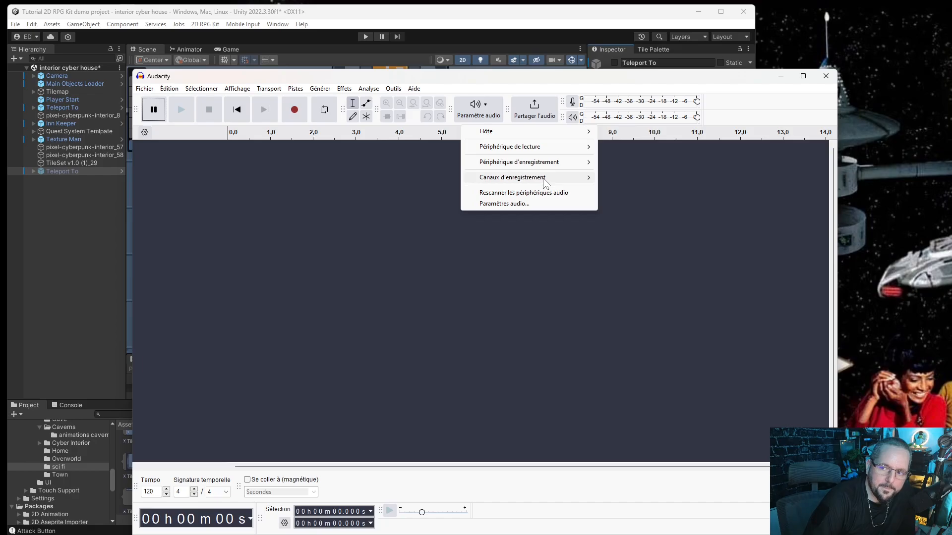
mouse_move(569, 164)
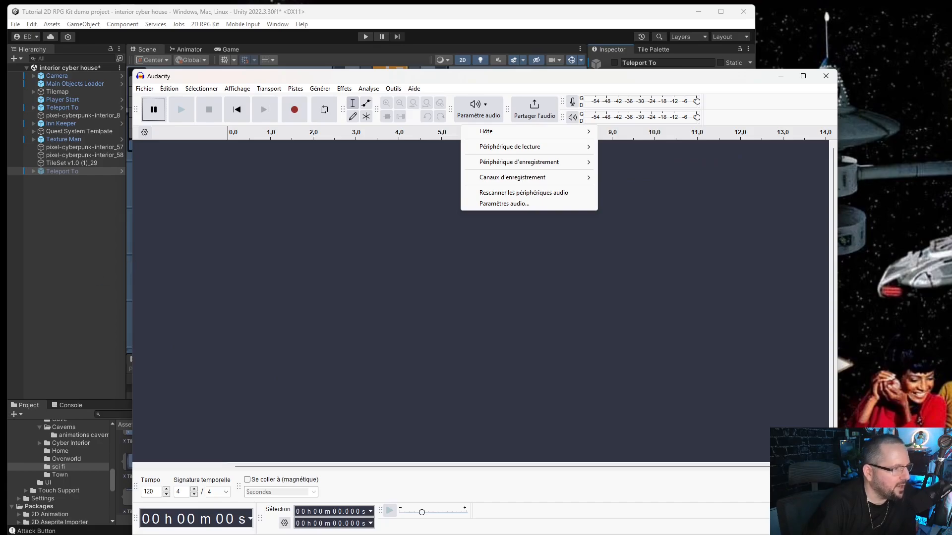
Step: Record a vocal sound of about 5 seconds on a new audio track
left_click(303, 110)
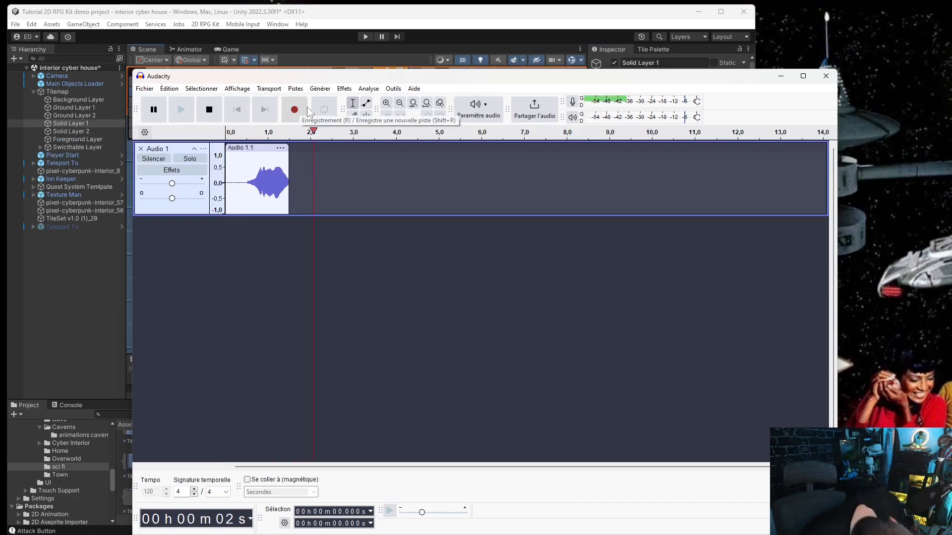
left_click(217, 89)
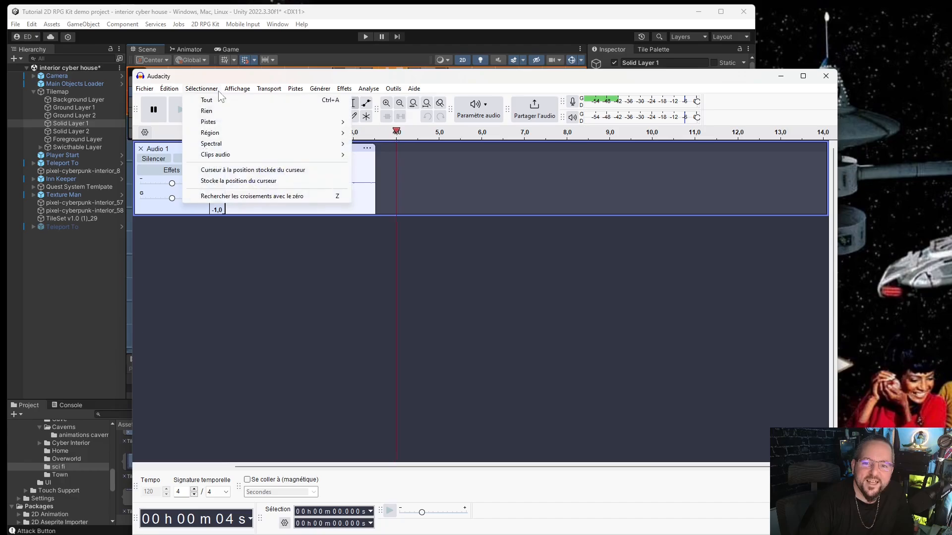
left_click(216, 90)
left_click(210, 110)
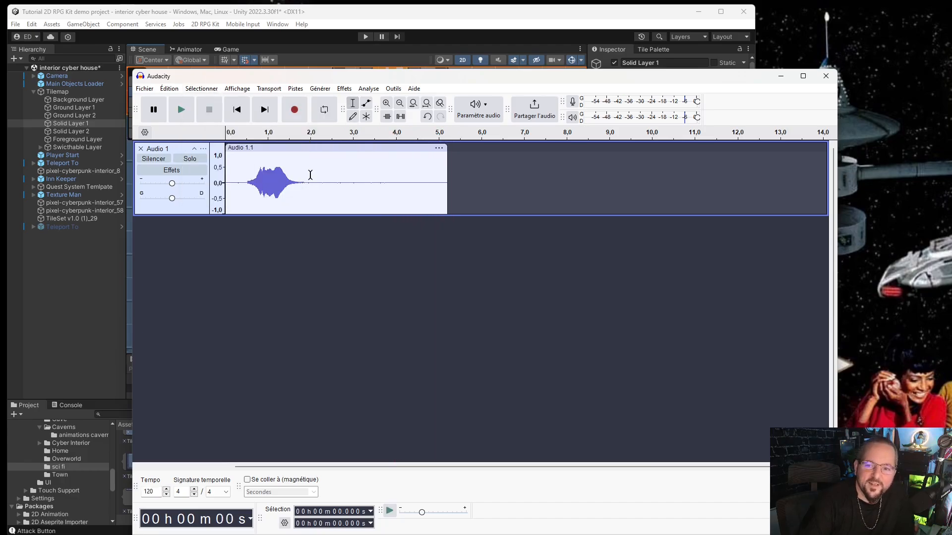
Step: Split off the silent end of the recording from about 2.08 s to 5.21 s and delete it
left_click_drag(314, 184, 447, 195)
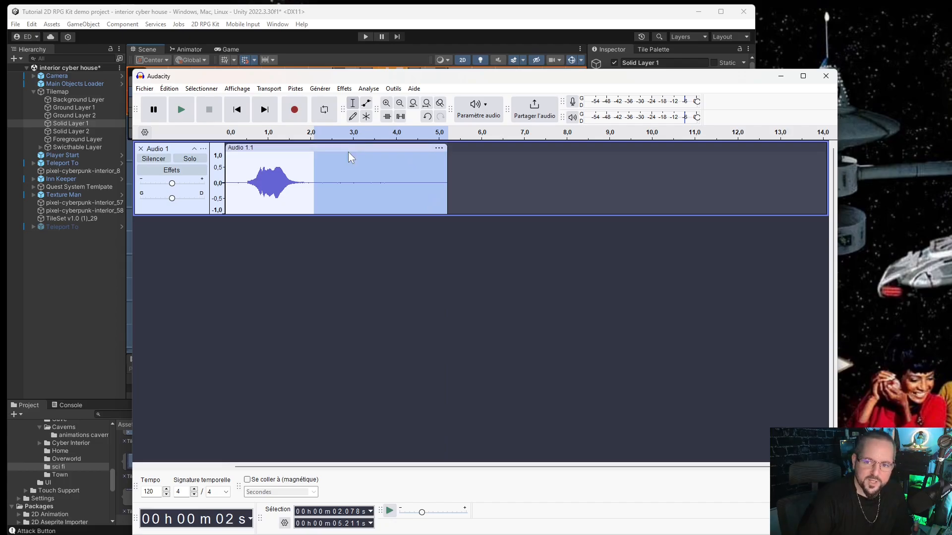
right_click(348, 152)
left_click(379, 195)
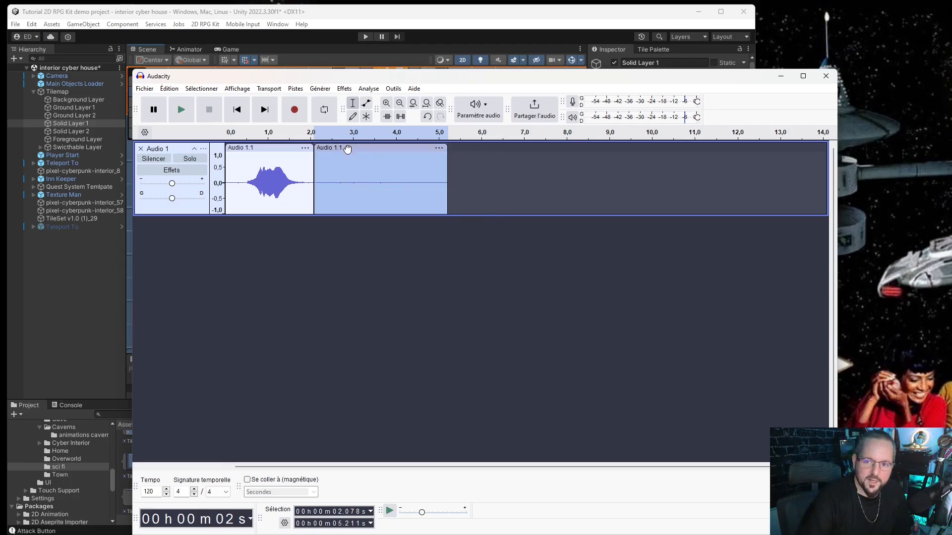
key("Delete")
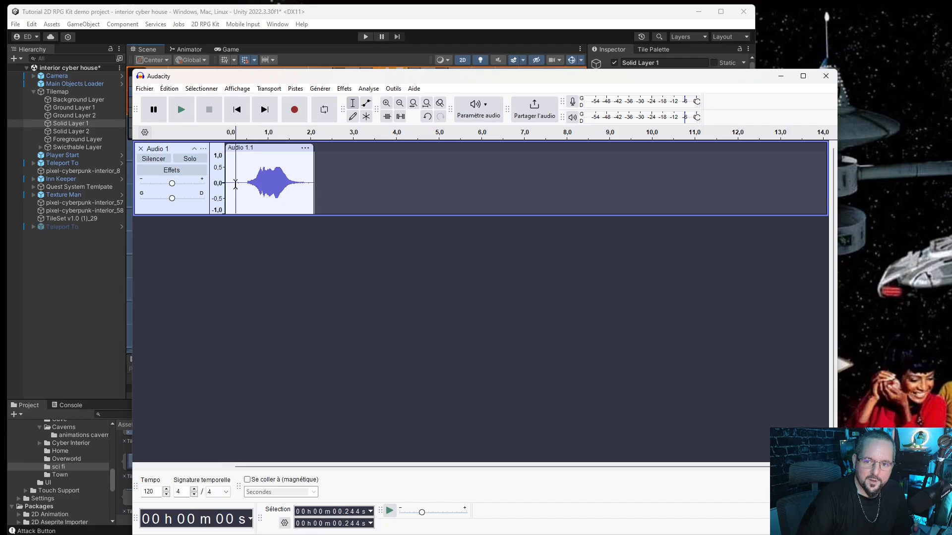
Step: Split off the first 0.151 s of silence at the start of the recording and delete it
left_click_drag(235, 183, 226, 182)
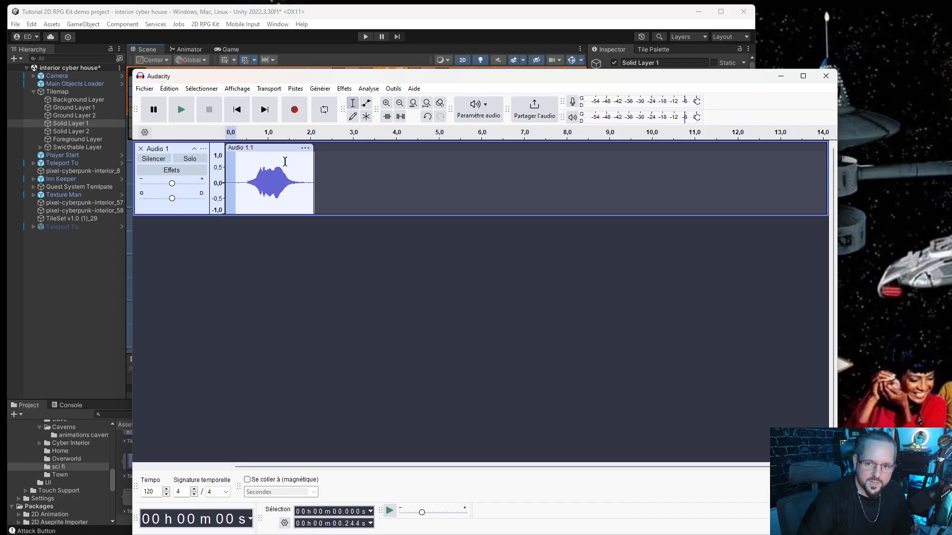
left_click(231, 183)
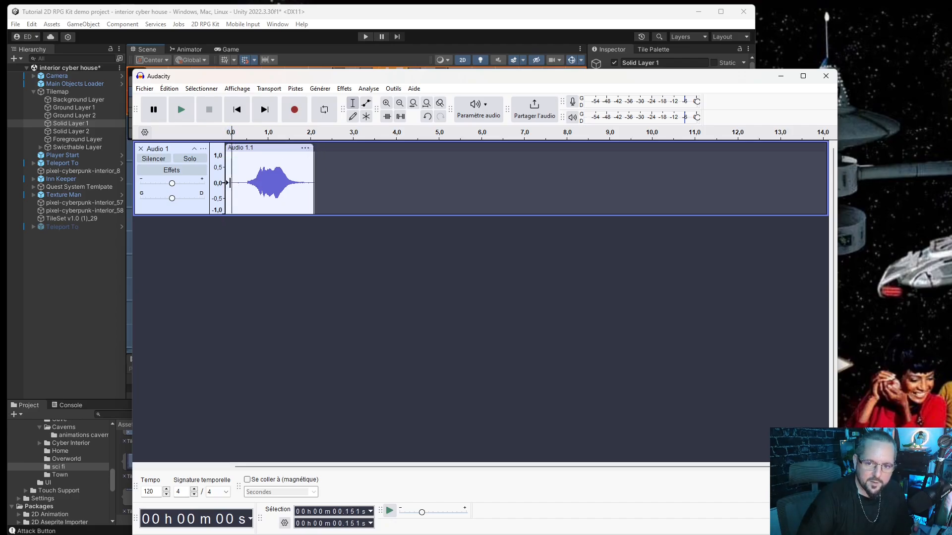
left_click_drag(227, 182, 221, 180)
right_click(227, 177)
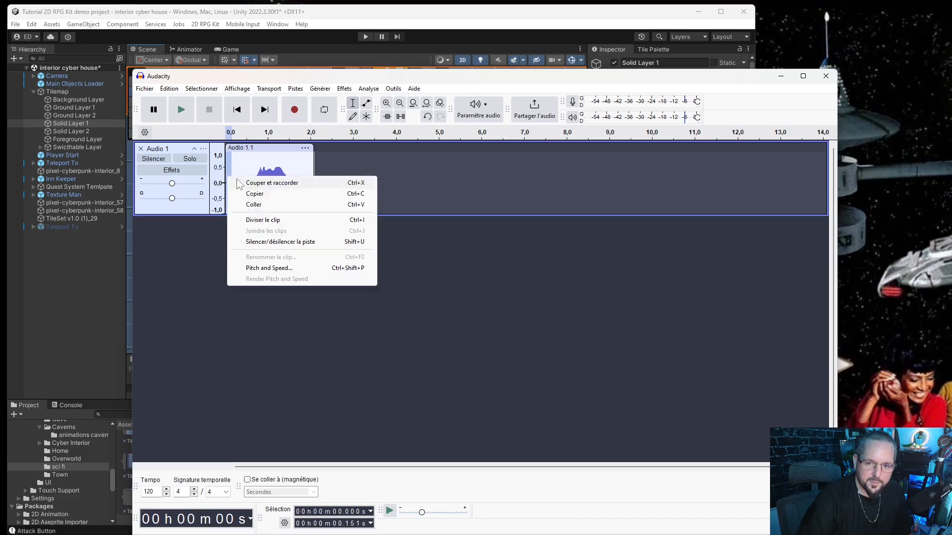
left_click(271, 220)
left_click(226, 175)
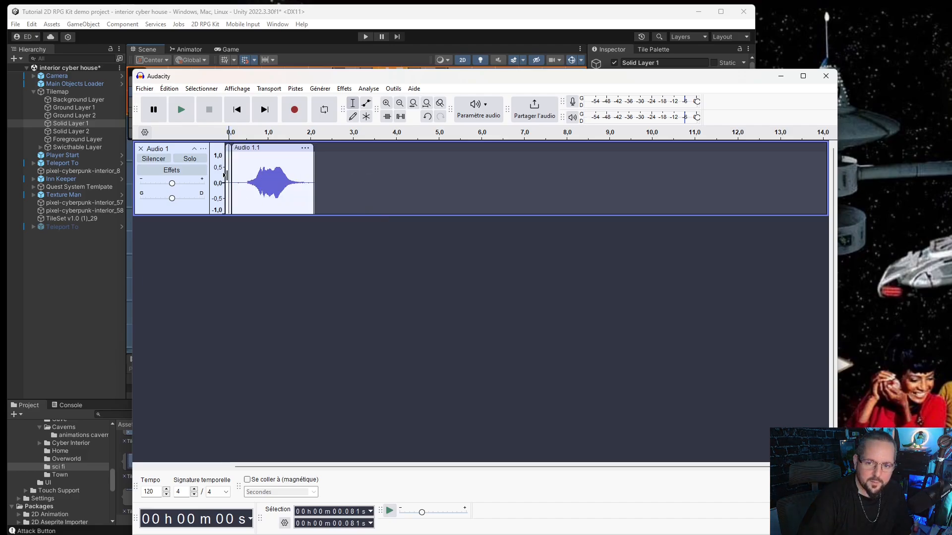
left_click(229, 175)
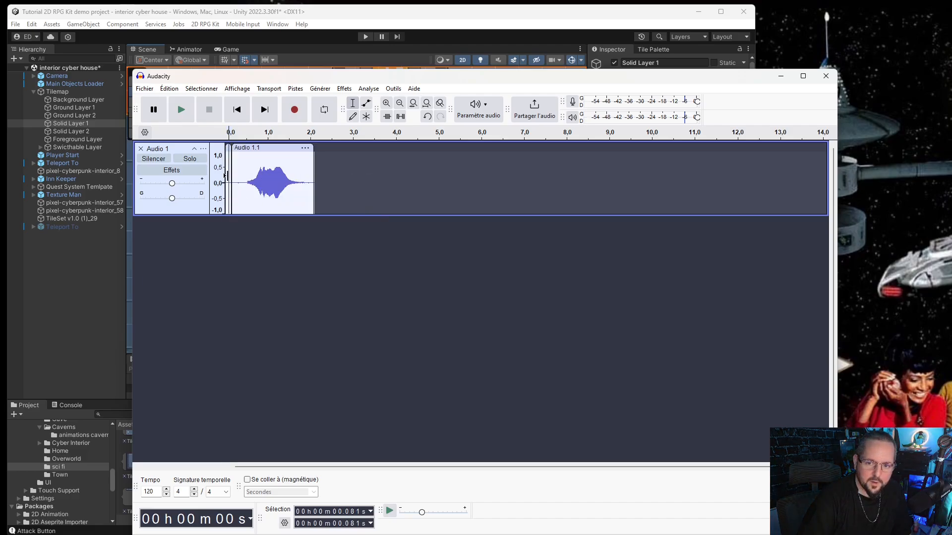
left_click(228, 147)
key("Delete")
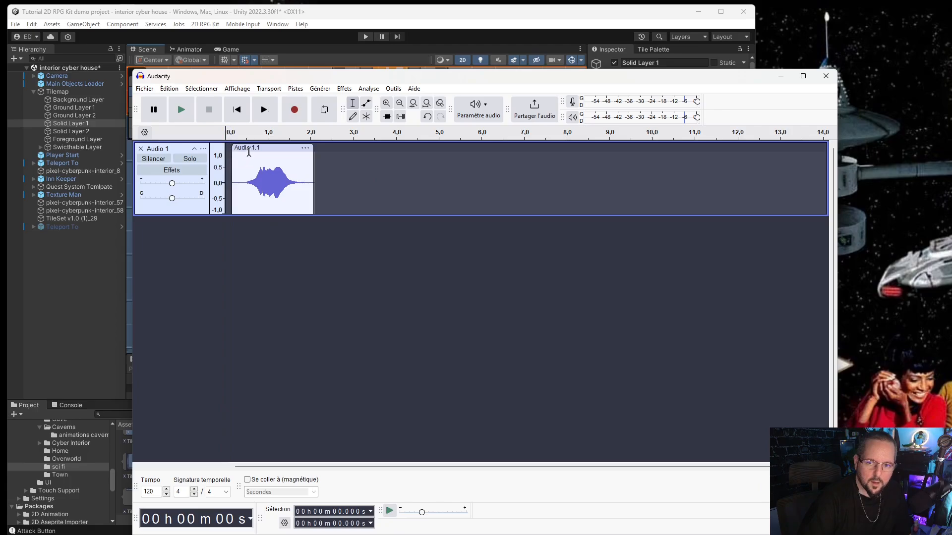
Step: Move the remaining clip to the start of the track and play back the trimmed sound
left_click_drag(249, 149, 243, 148)
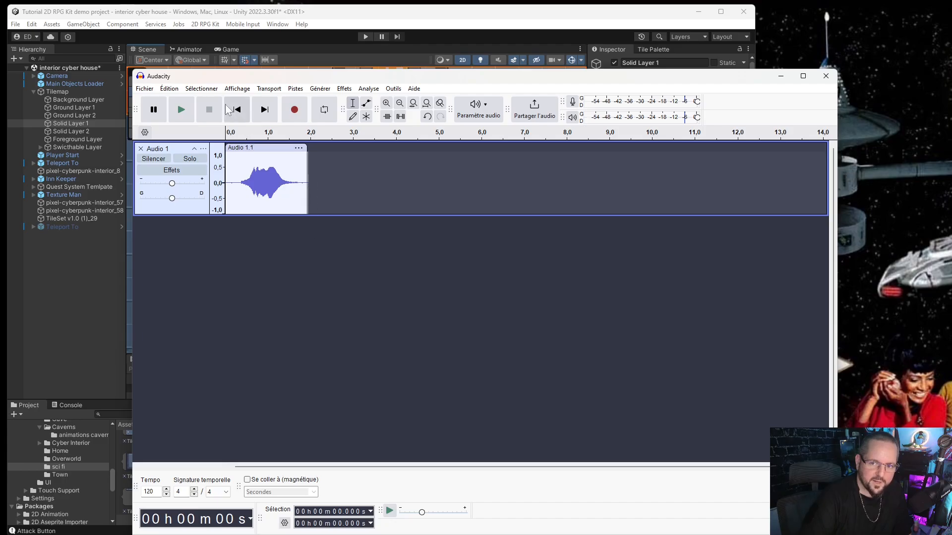
left_click(186, 108)
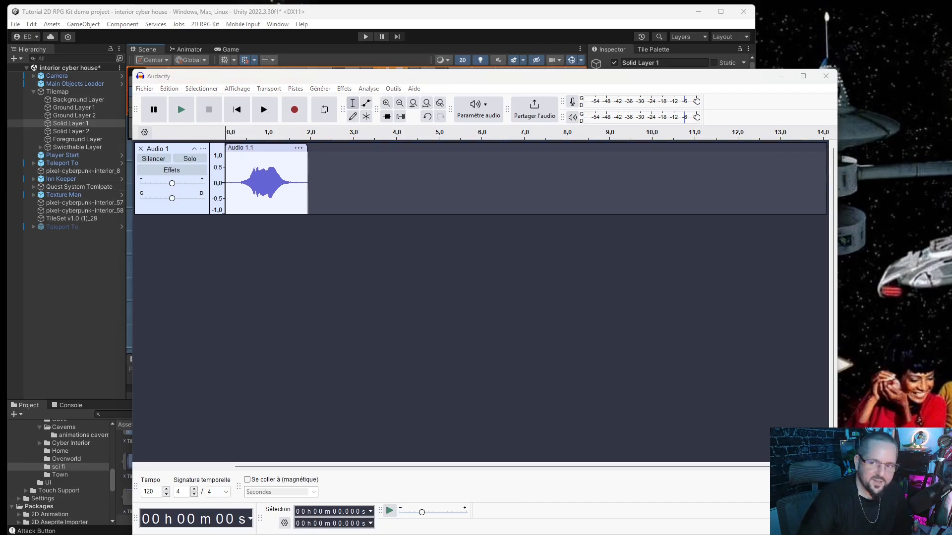
left_click(181, 109)
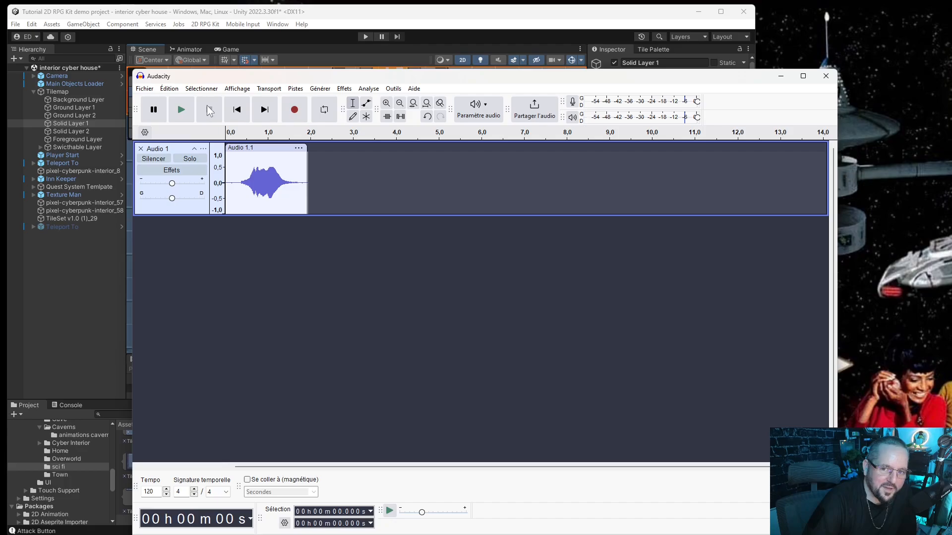
Step: Export the audio as RemFalls.wav in stereo WAV format, and close Audacity without saving the project
left_click_drag(243, 73, 262, 114)
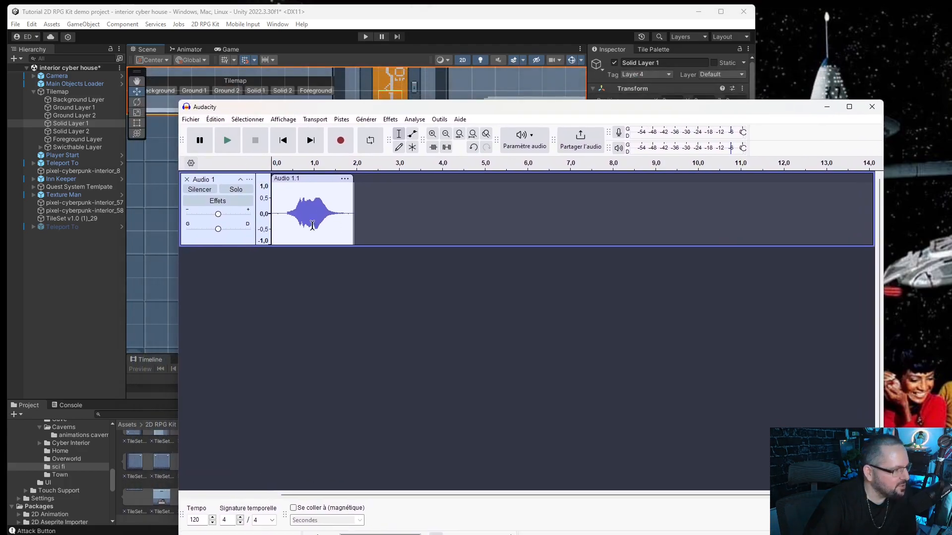
left_click(190, 119)
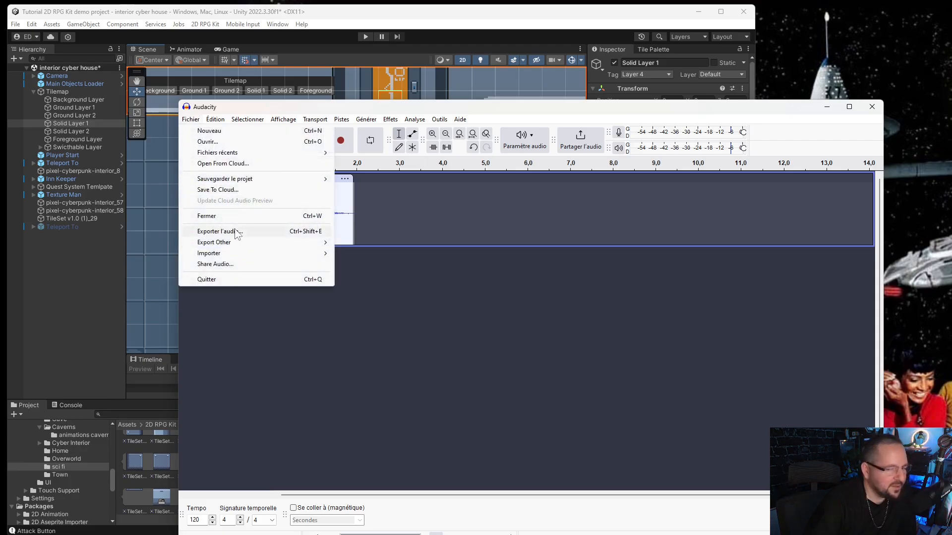
left_click(218, 232)
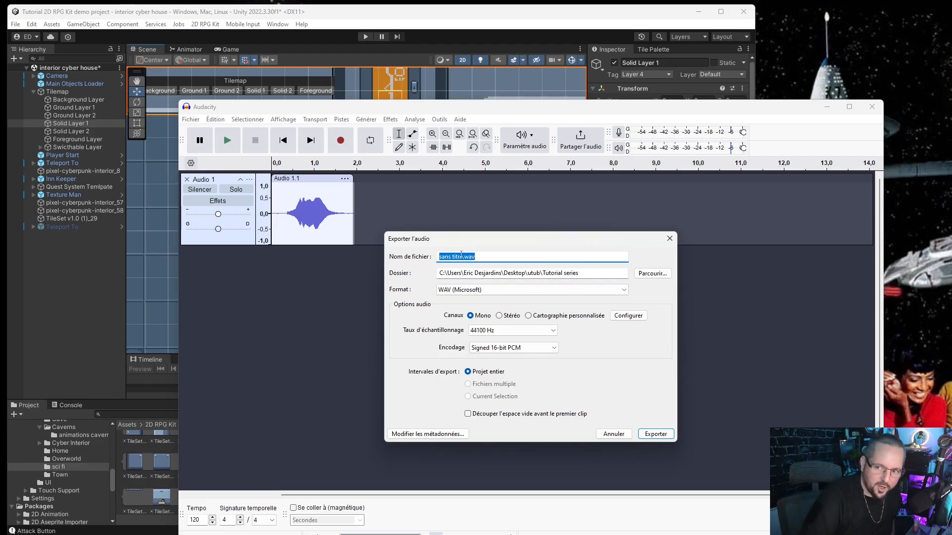
left_click_drag(463, 256, 439, 257)
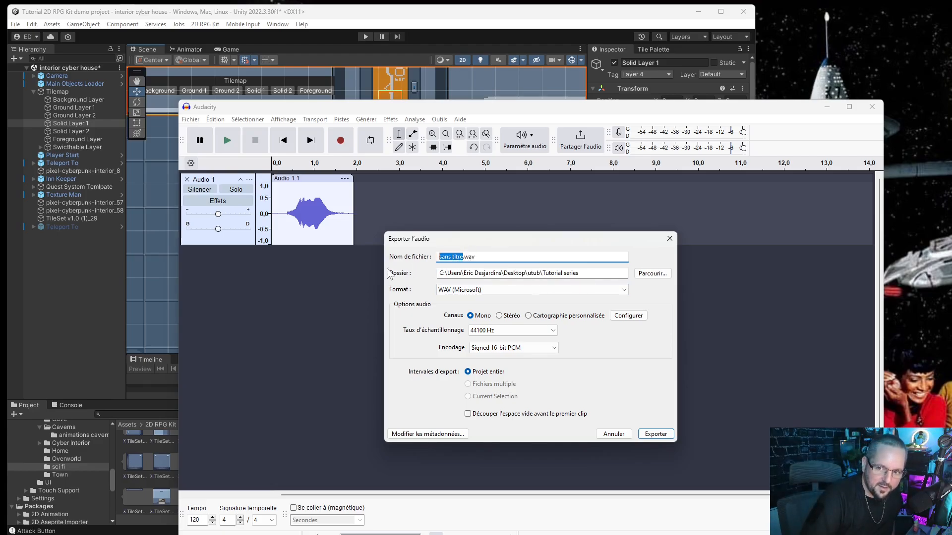
type("Rem")
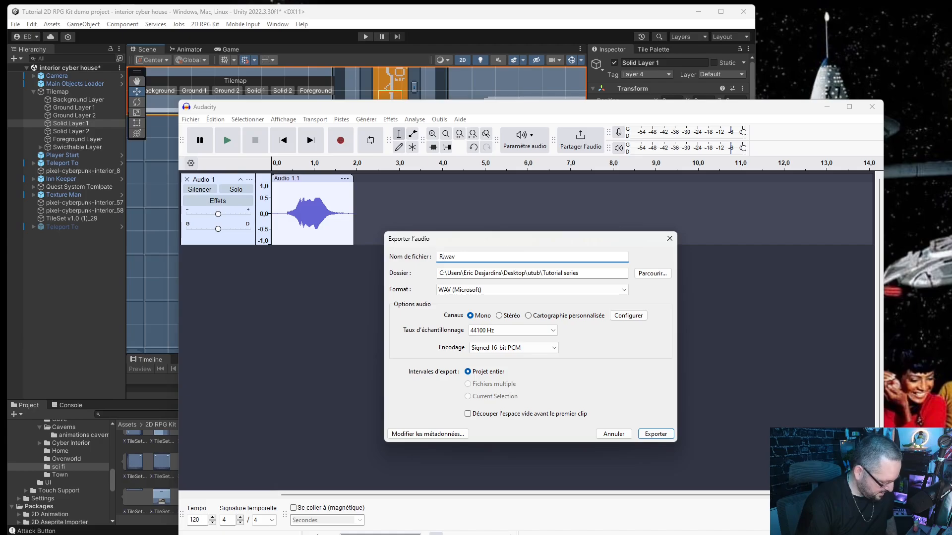
type("Falls")
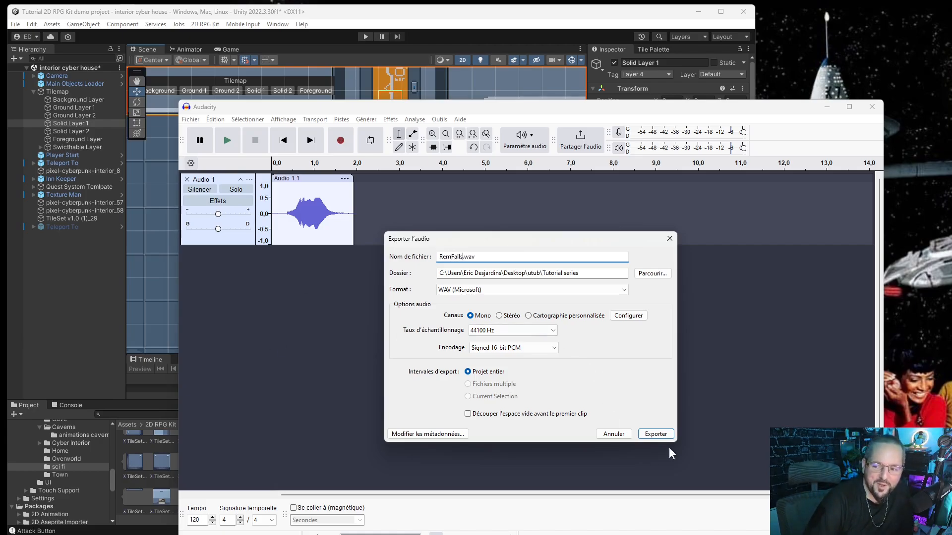
left_click(499, 316)
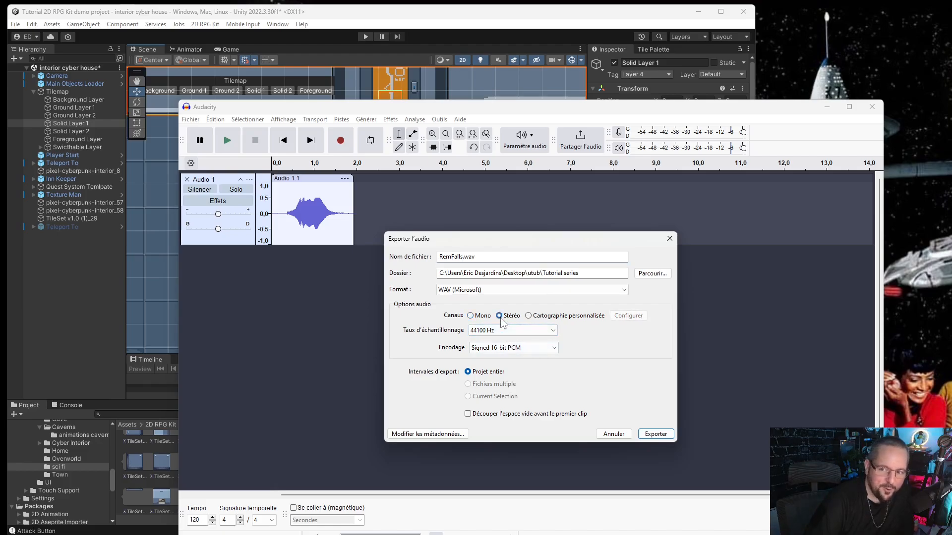
left_click(654, 435)
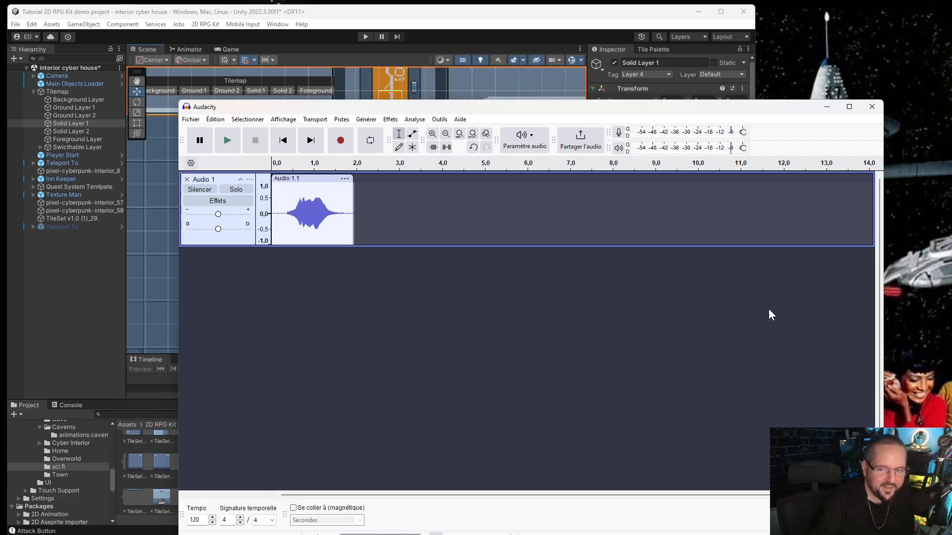
left_click(872, 107)
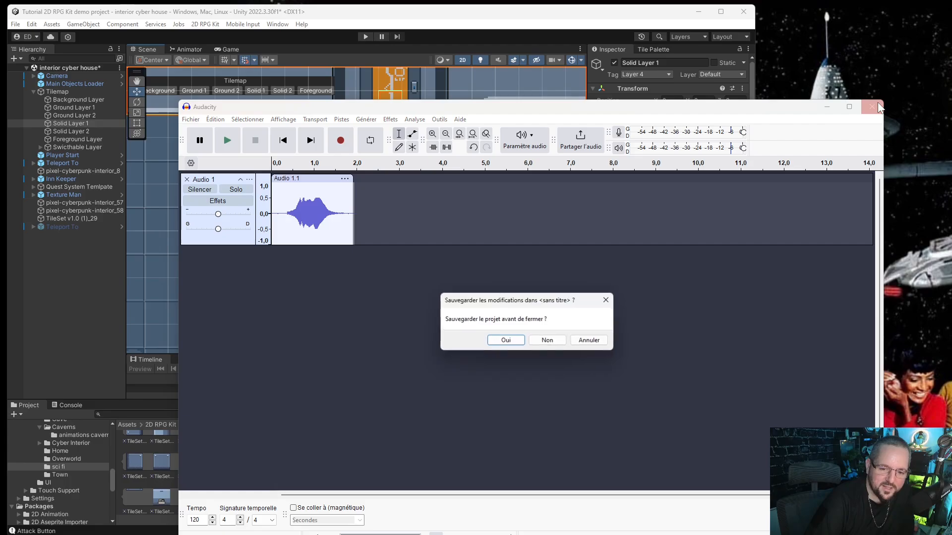
left_click(547, 341)
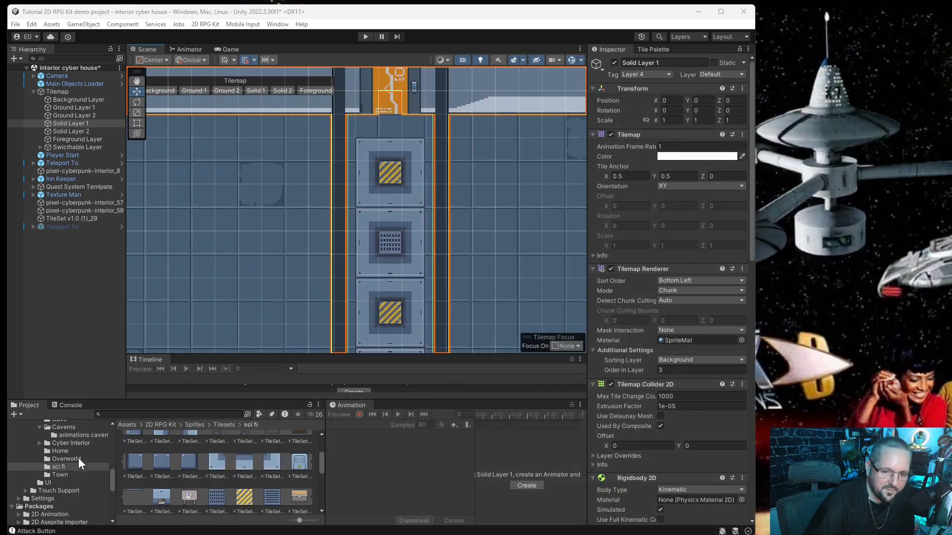
Step: Open the Sounds folder under Audio in the Unity project, enlarge the workspace, and import RemFalls.wav into that folder
scroll(48, 501, "up", 3)
scroll(49, 496, "up", 4)
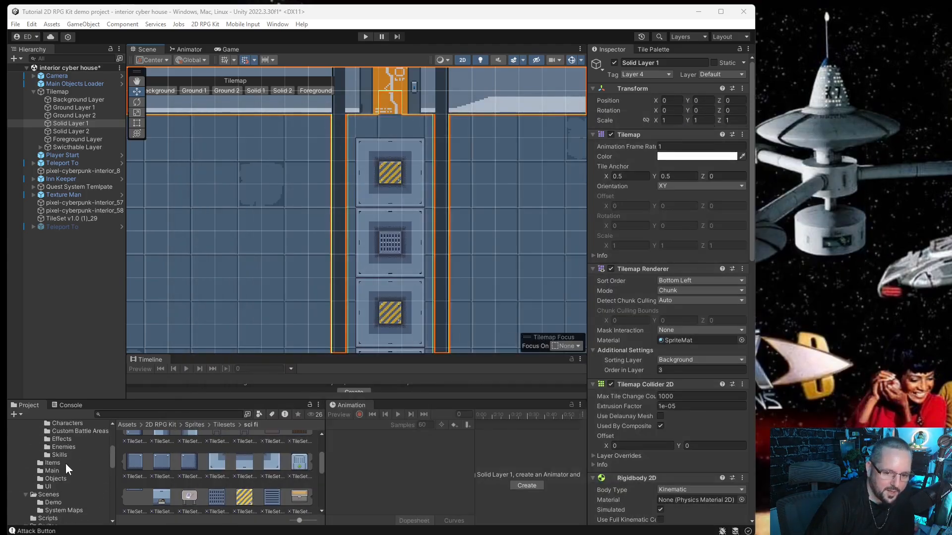
scroll(65, 461, "up", 6)
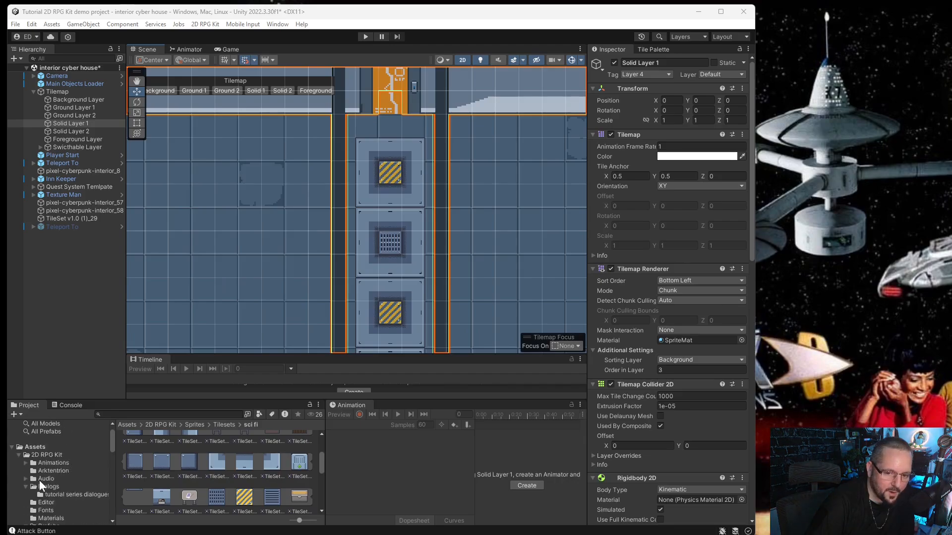
left_click(25, 479)
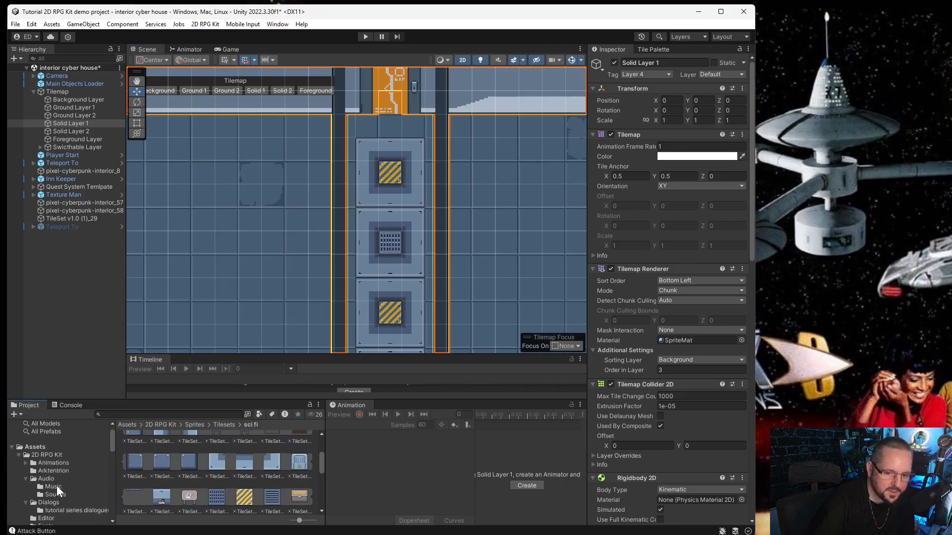
left_click(56, 495)
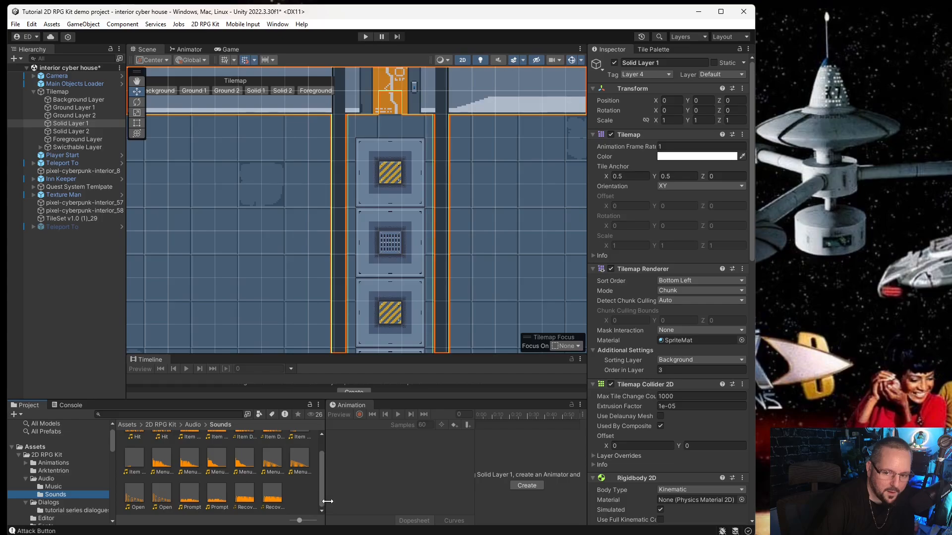
left_click_drag(328, 502, 421, 518)
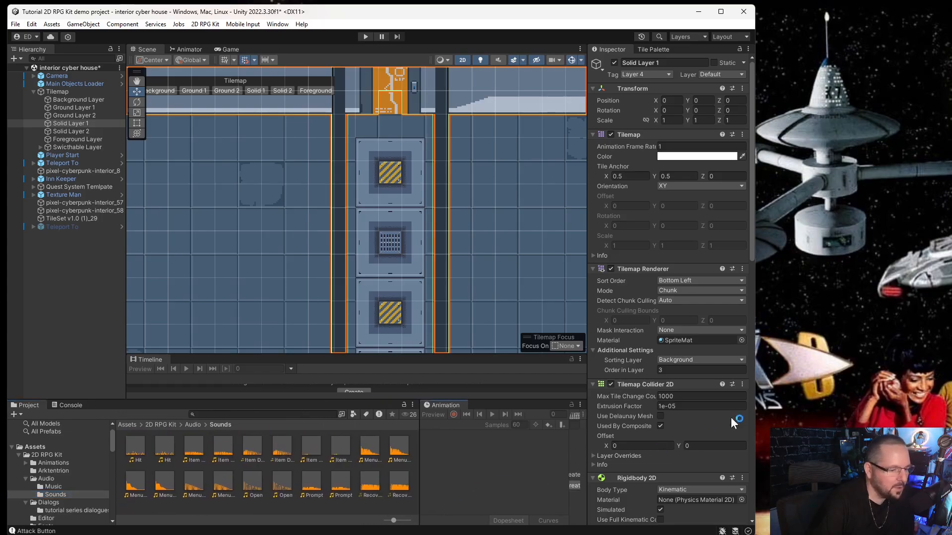
left_click_drag(756, 330, 951, 342)
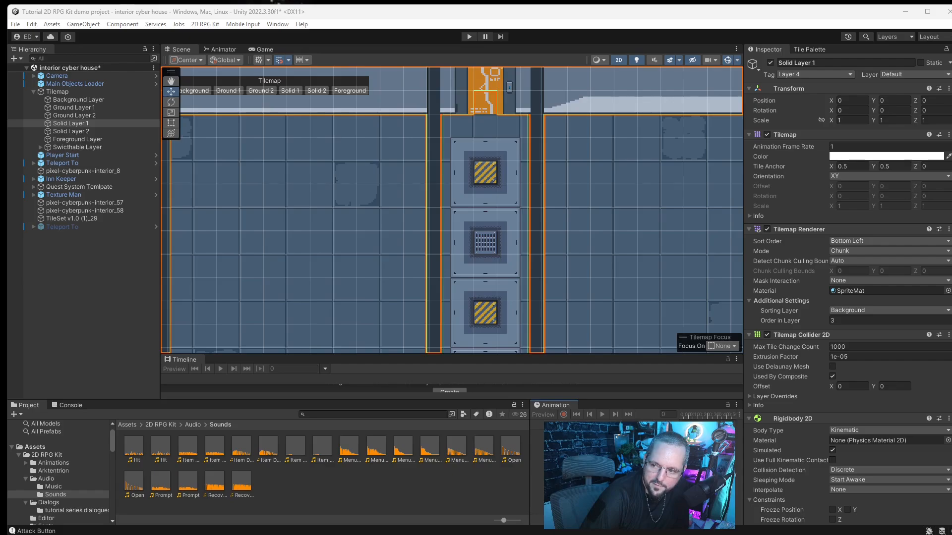
left_click(290, 492)
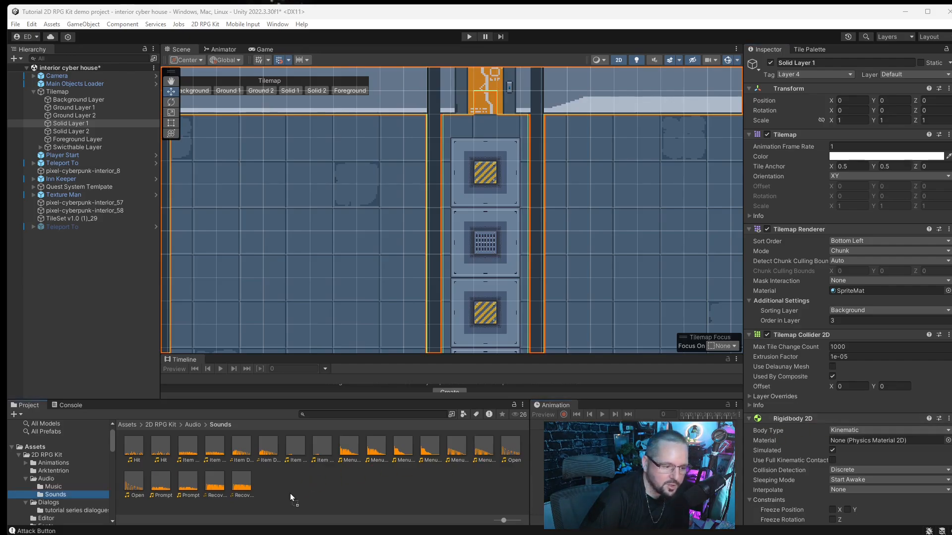
left_click_drag(290, 493, 290, 493)
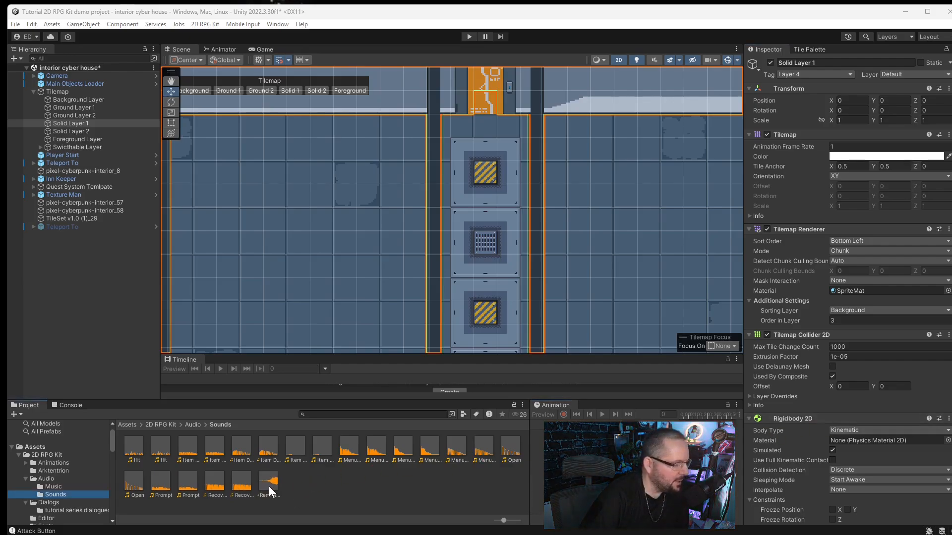
Step: Try out the Preload Audio Data option in the import settings of the RemFalls clip
left_click(261, 490)
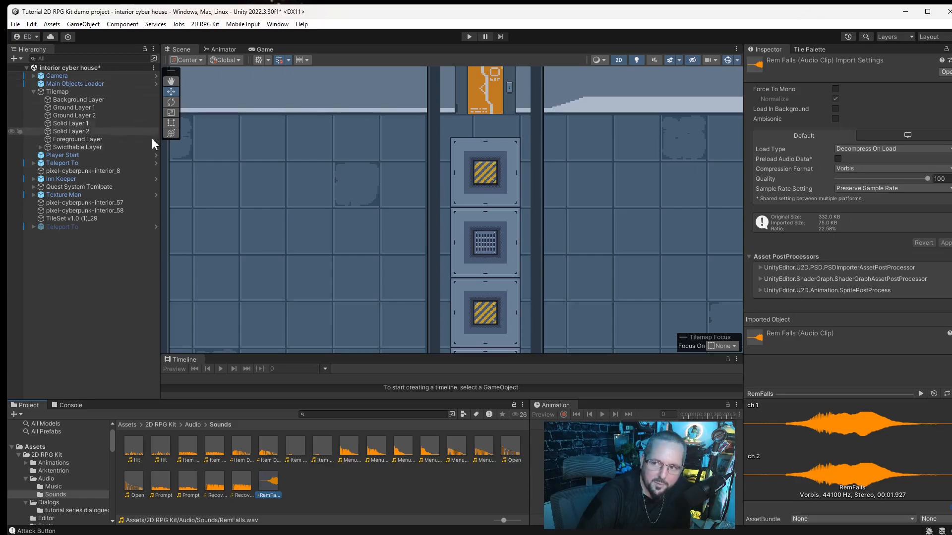
left_click(837, 158)
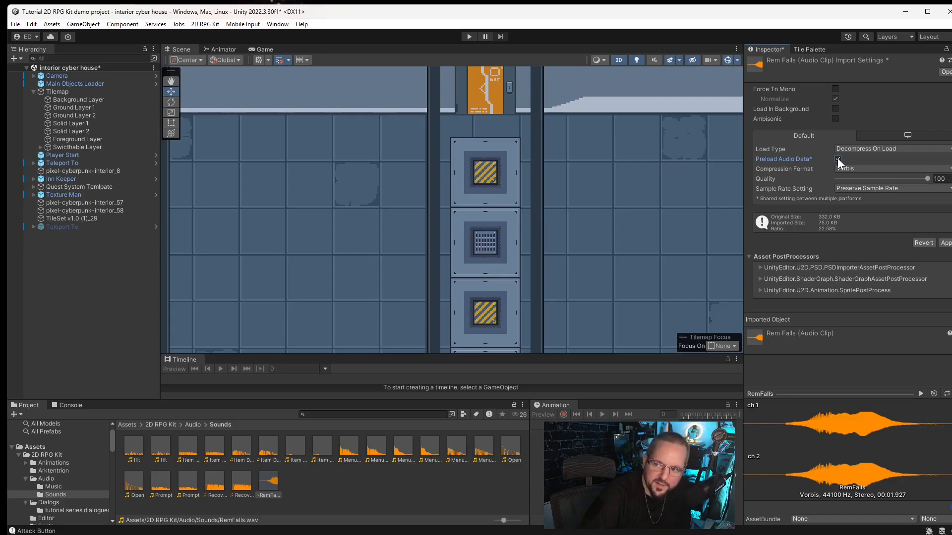
left_click(837, 159)
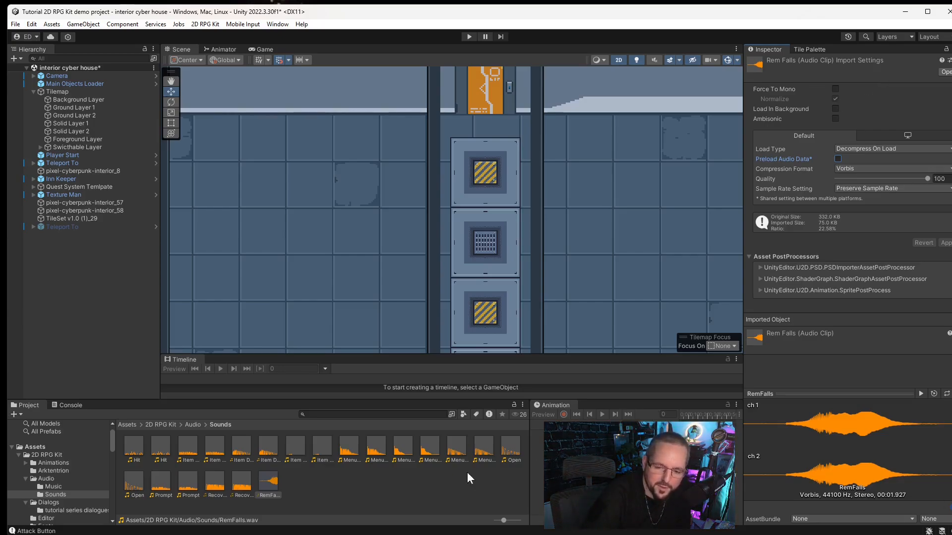
Step: Open the Audio Manager prefab referenced by the Main Objects Loader and add a new element to its Sfx list
left_click(74, 83)
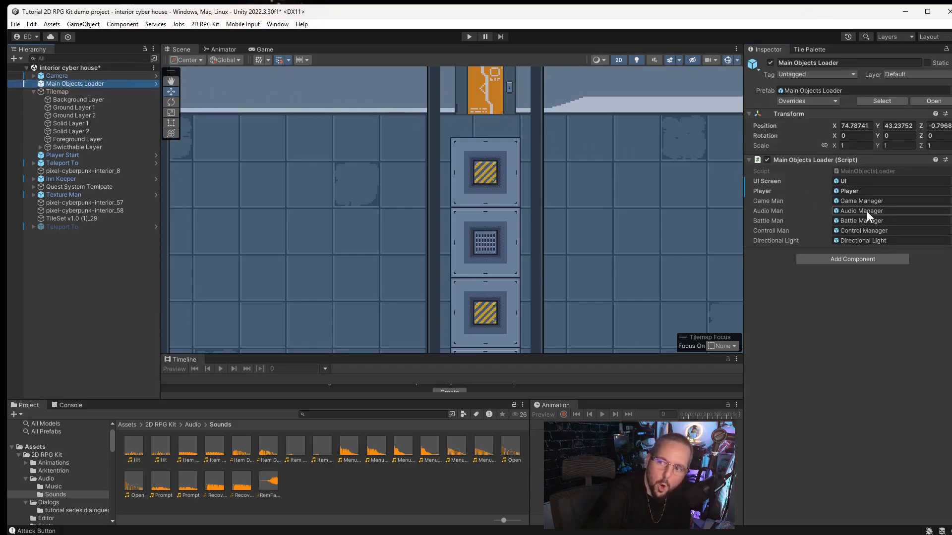
double_click(866, 211)
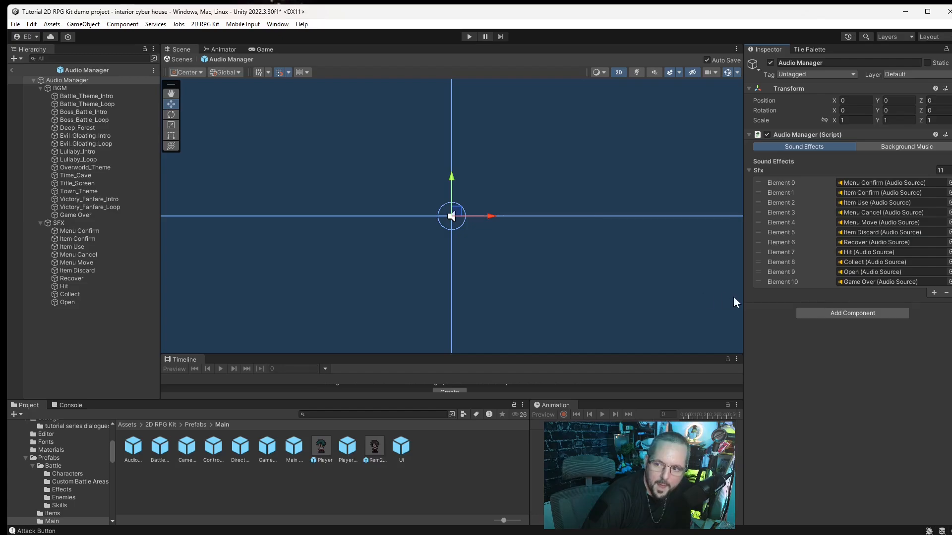
left_click(891, 145)
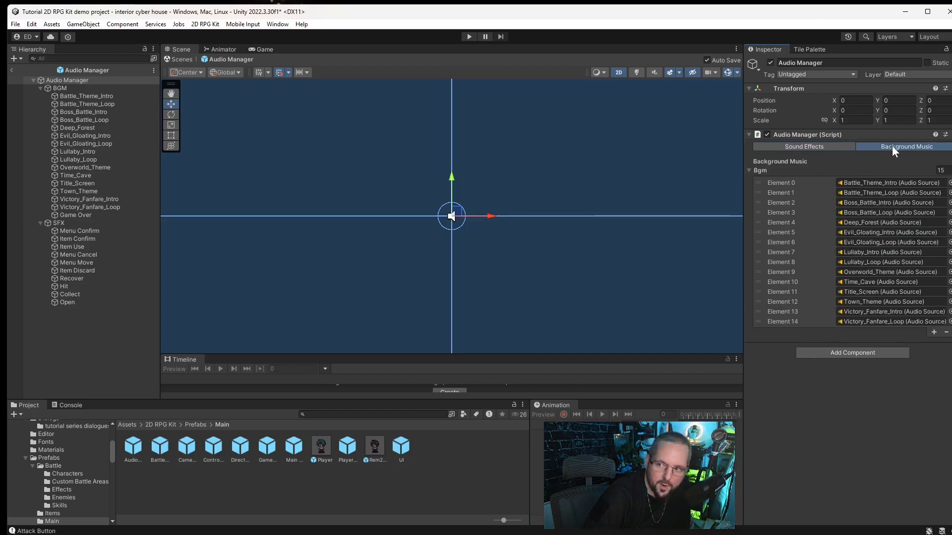
left_click(822, 148)
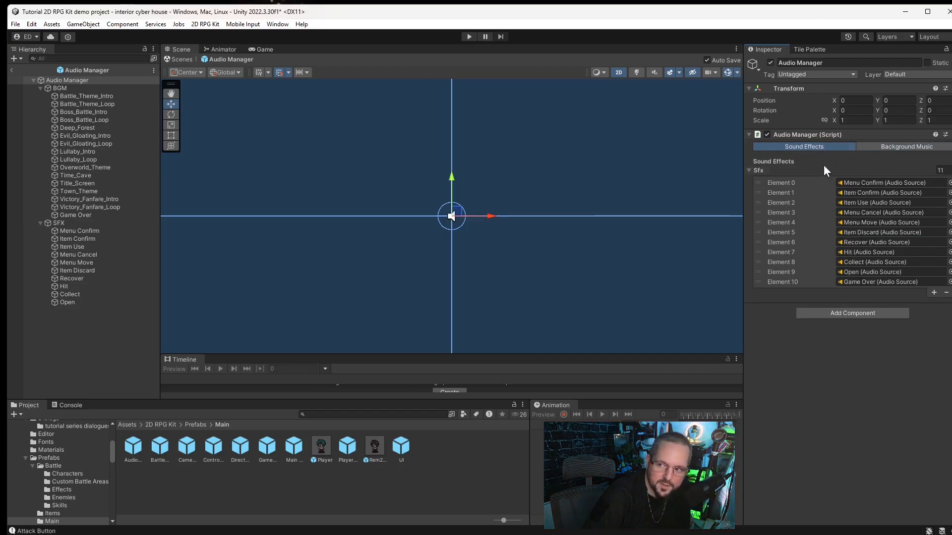
left_click(934, 293)
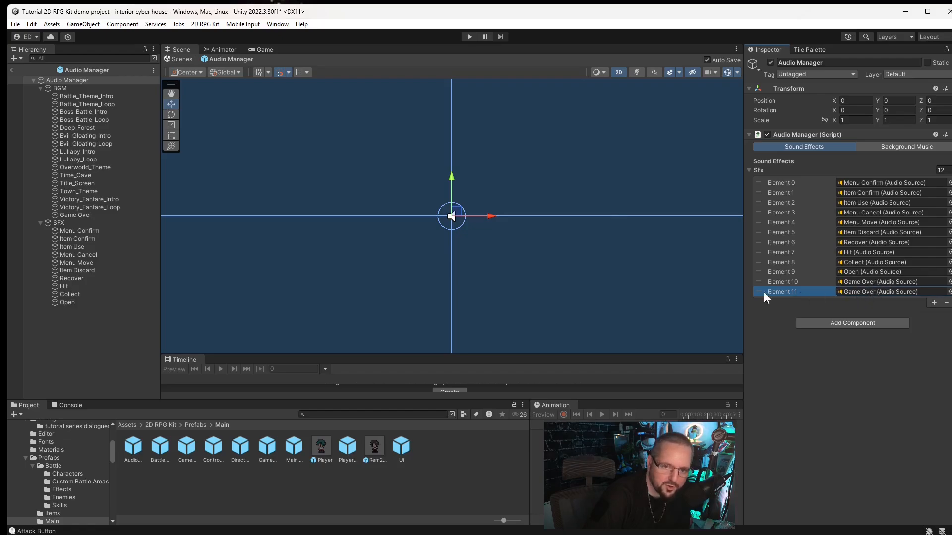
Step: Create an Audio Source object under SFX in the Audio Manager prefab and name it Rem Falls
right_click(61, 221)
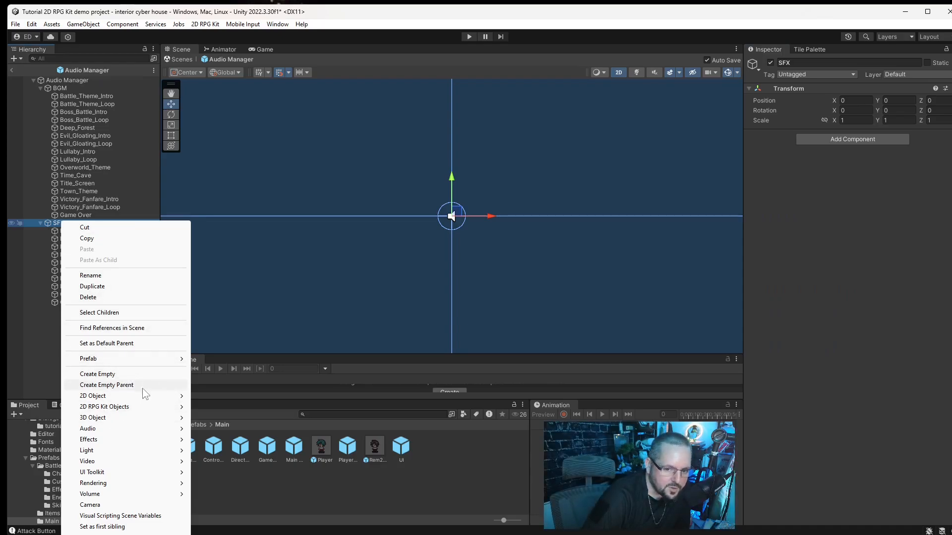
mouse_move(144, 397)
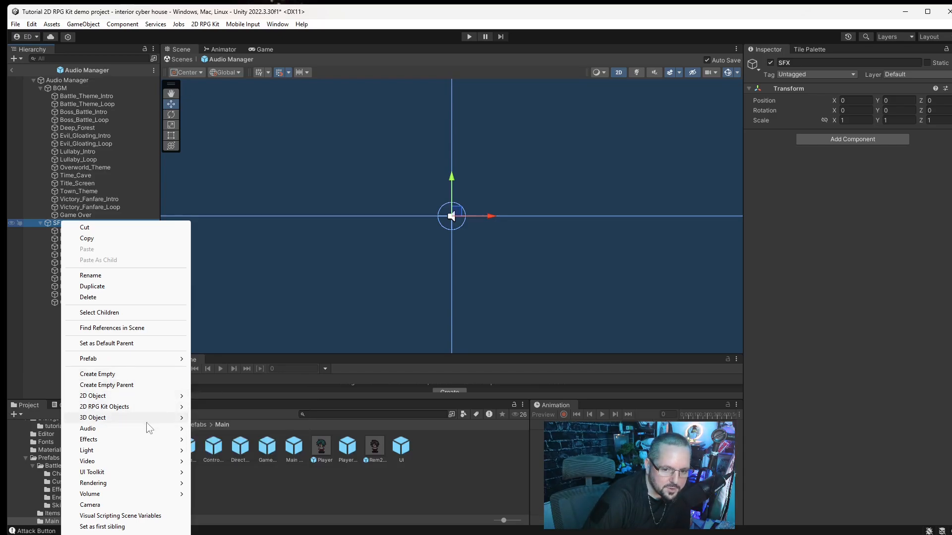
mouse_move(149, 429)
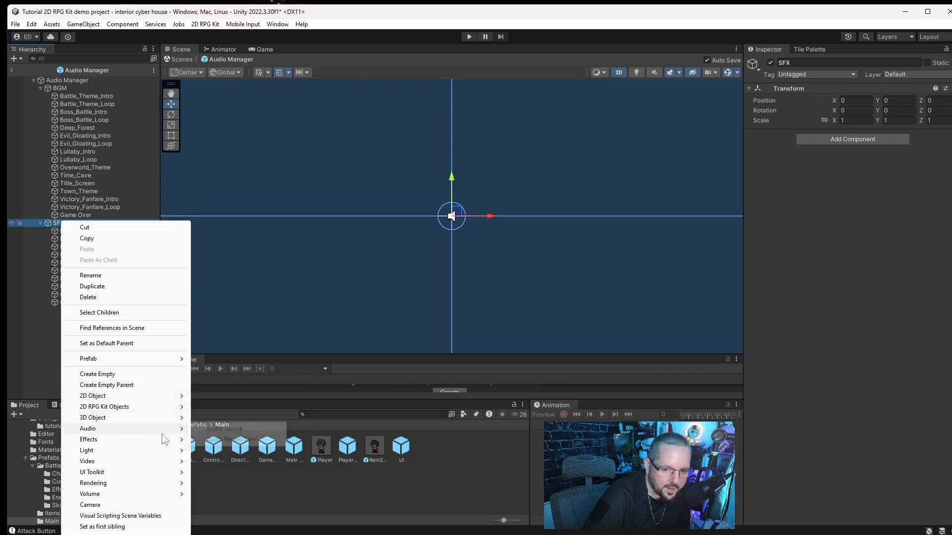
left_click(224, 429)
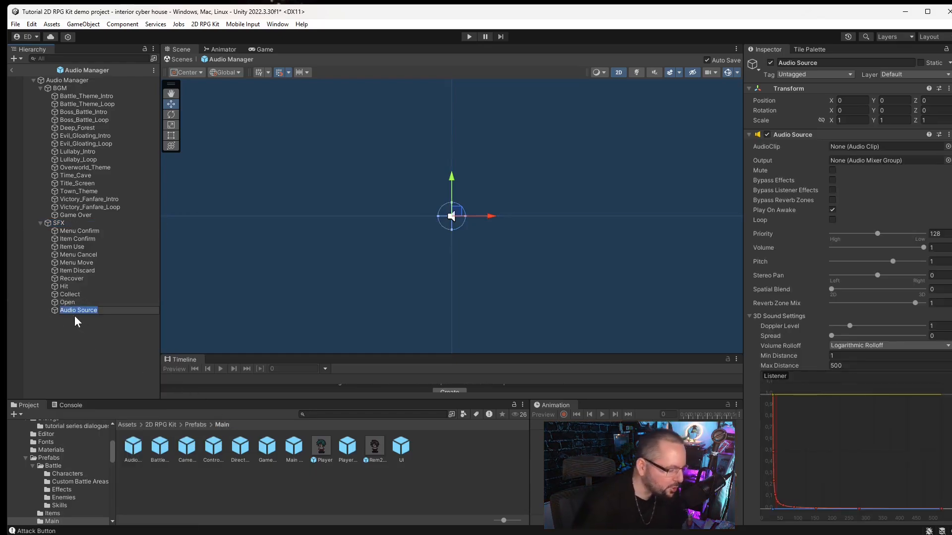
type("Re")
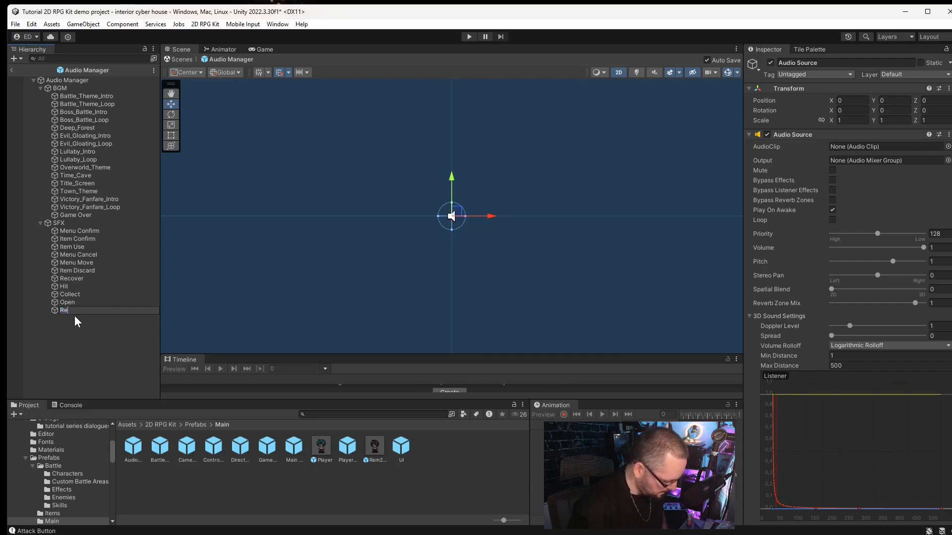
type("mFall")
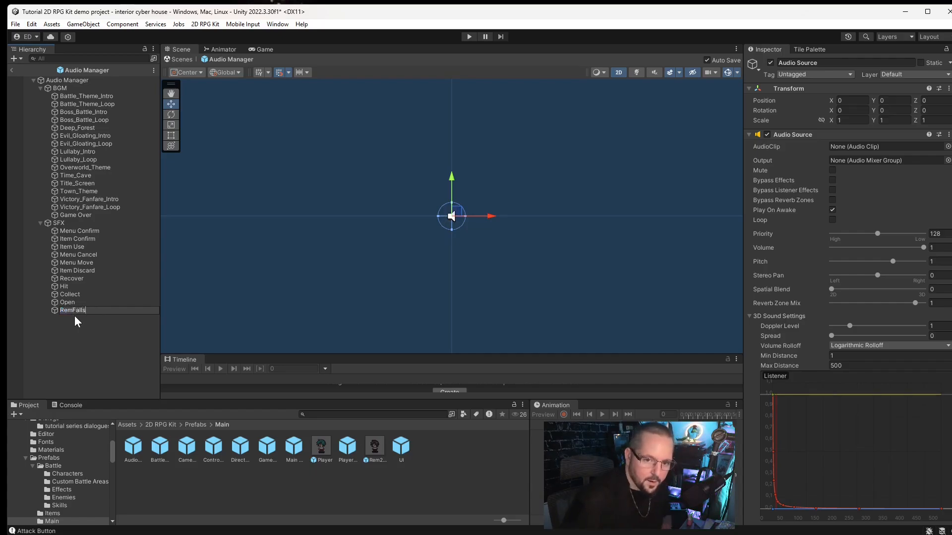
type("s")
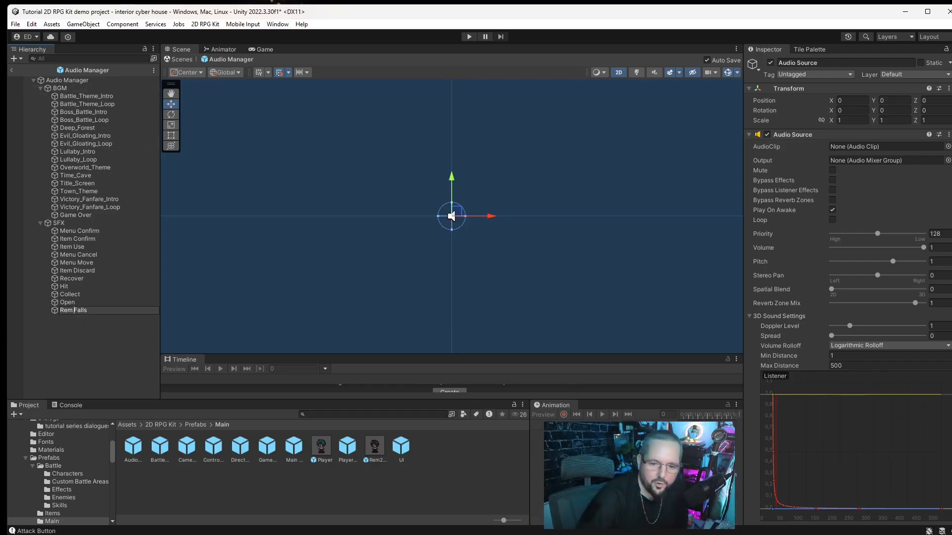
left_click(113, 346)
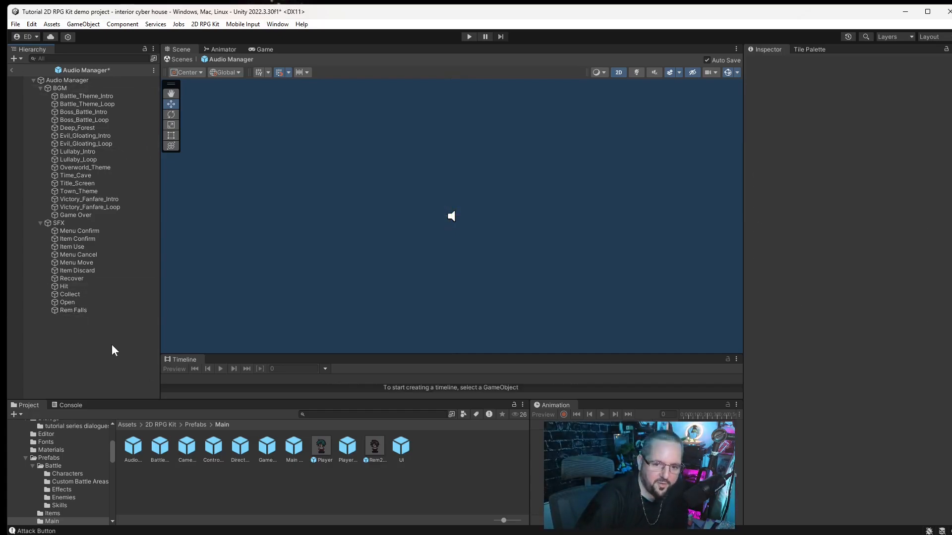
Step: Turn off Play On Awake on the Rem Falls audio source and assign the RemFalls clip from the Sounds folder as its AudioClip
left_click(79, 310)
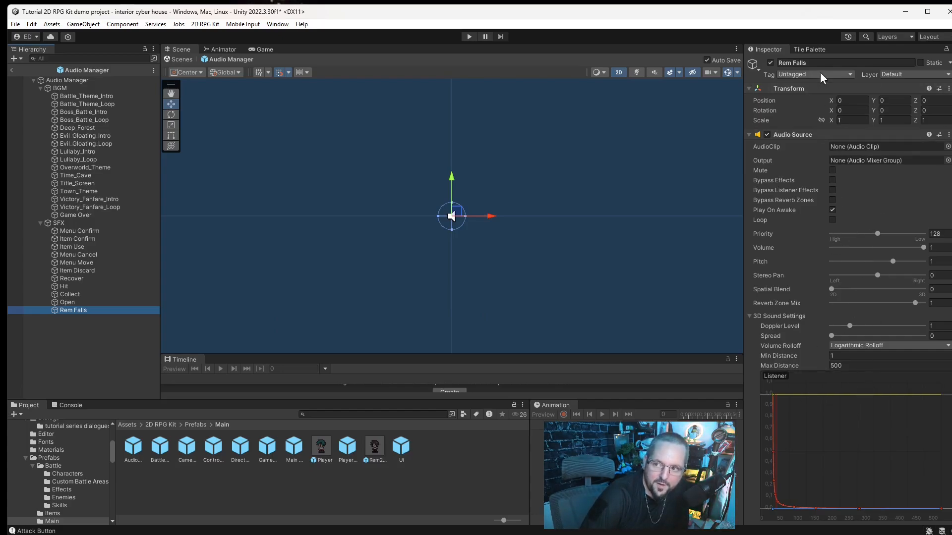
left_click(831, 210)
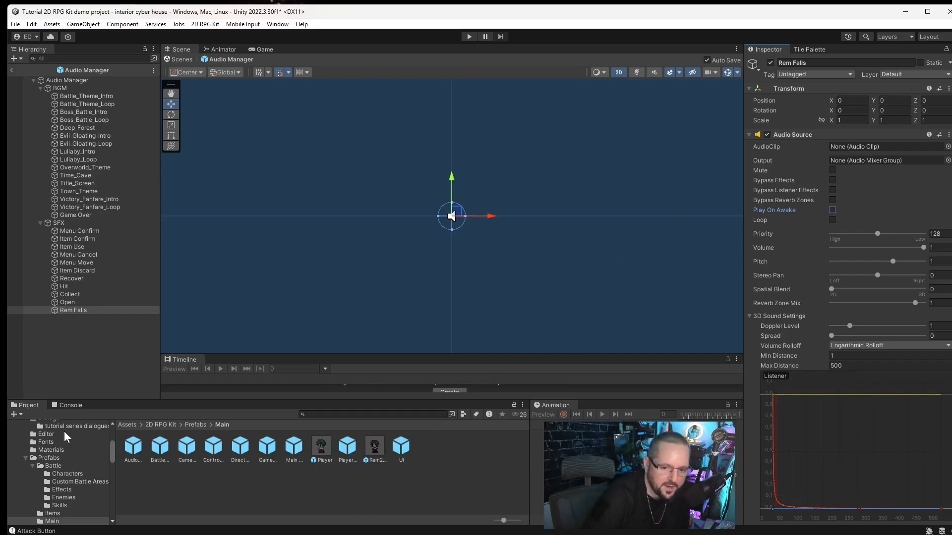
scroll(64, 455, "up", 4)
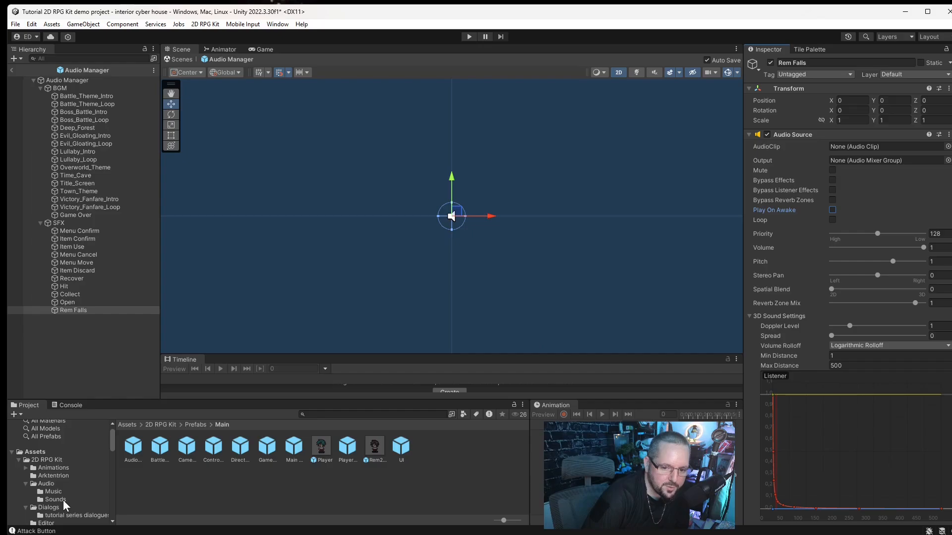
left_click(55, 500)
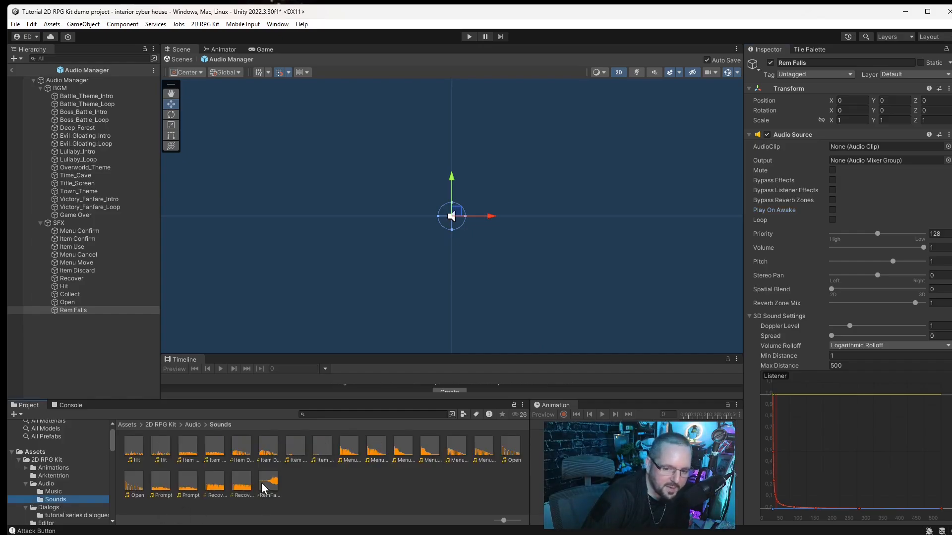
left_click_drag(268, 485, 874, 149)
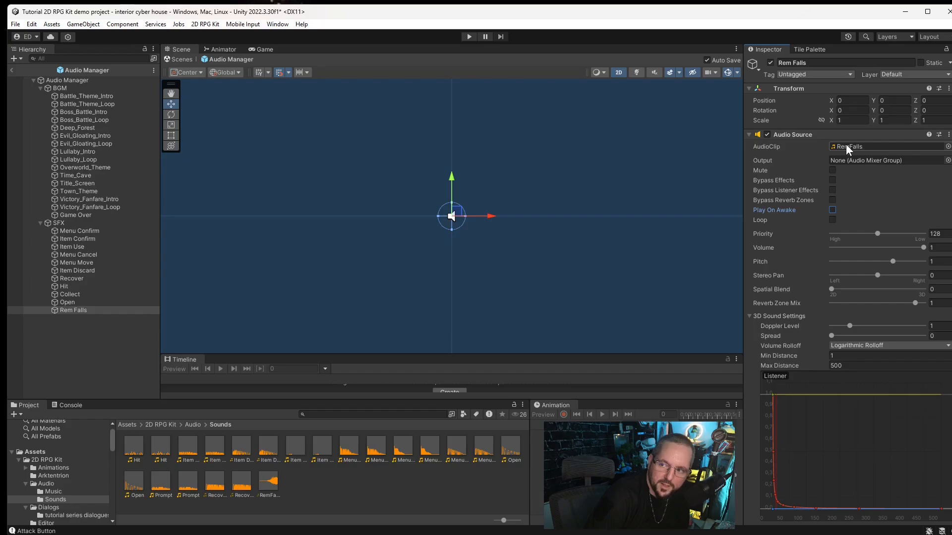
scroll(789, 375, "down", 2)
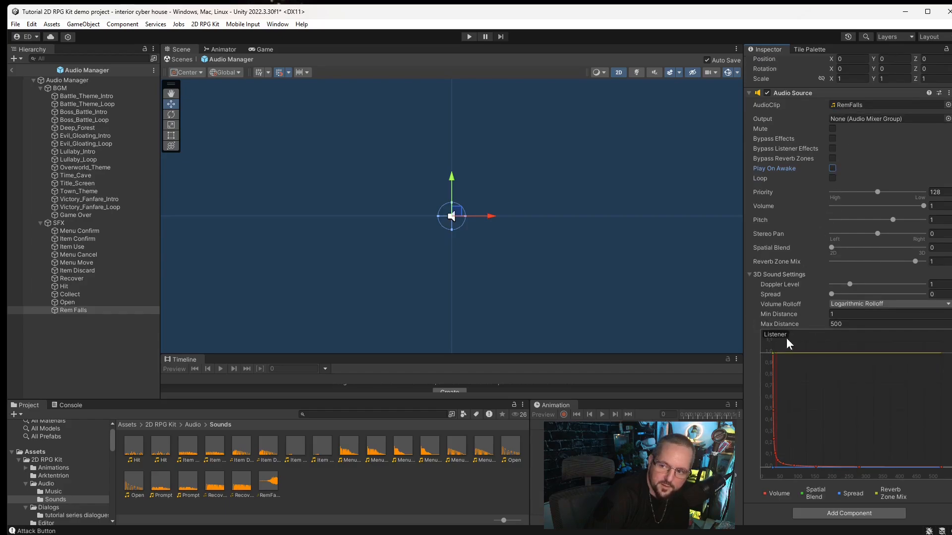
scroll(784, 305, "up", 2)
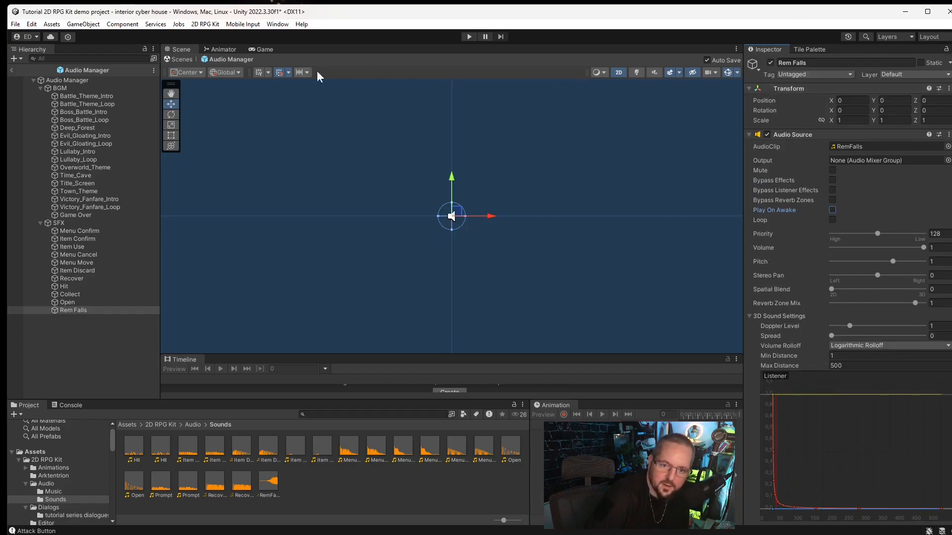
Step: Assign the Rem Falls audio source to Element 11 of the Audio Manager's Sfx list, and return to the interior cyber house scene
left_click(61, 81)
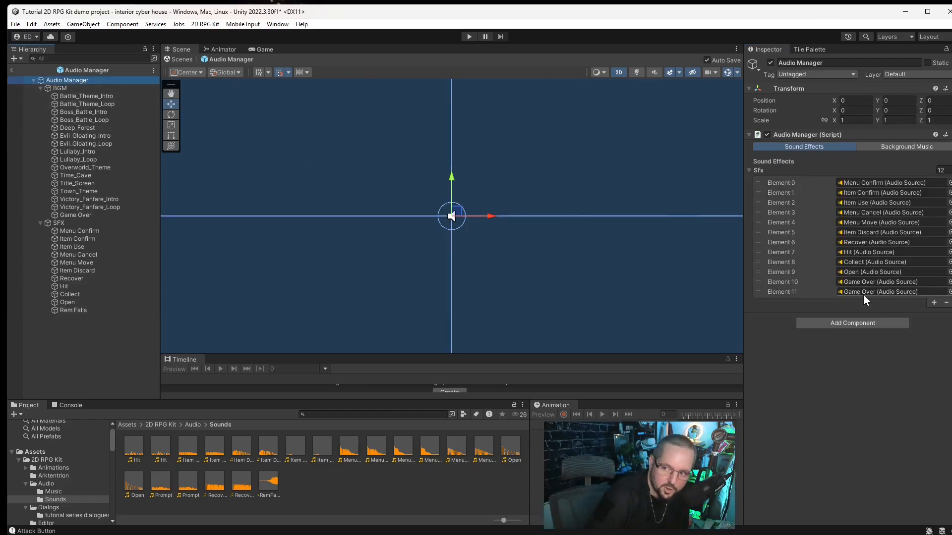
left_click_drag(69, 308, 874, 290)
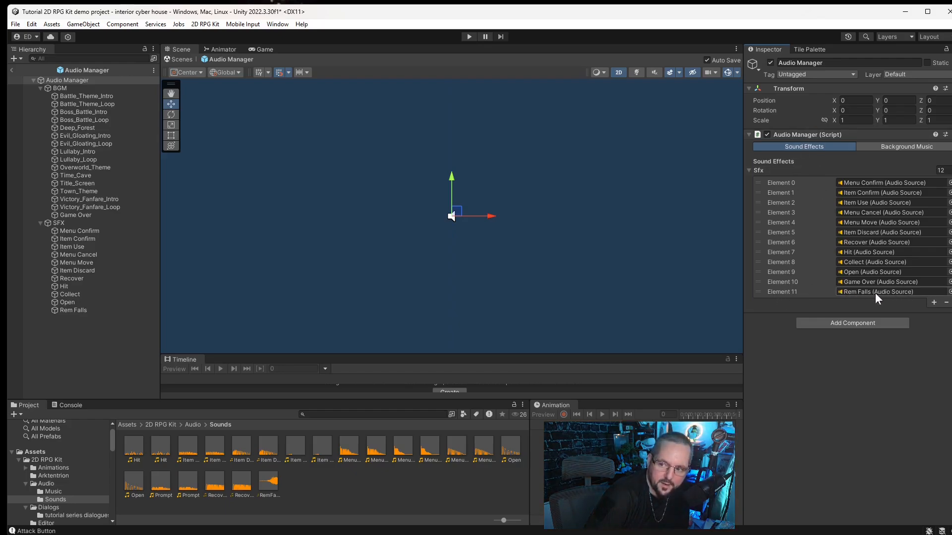
left_click(295, 486)
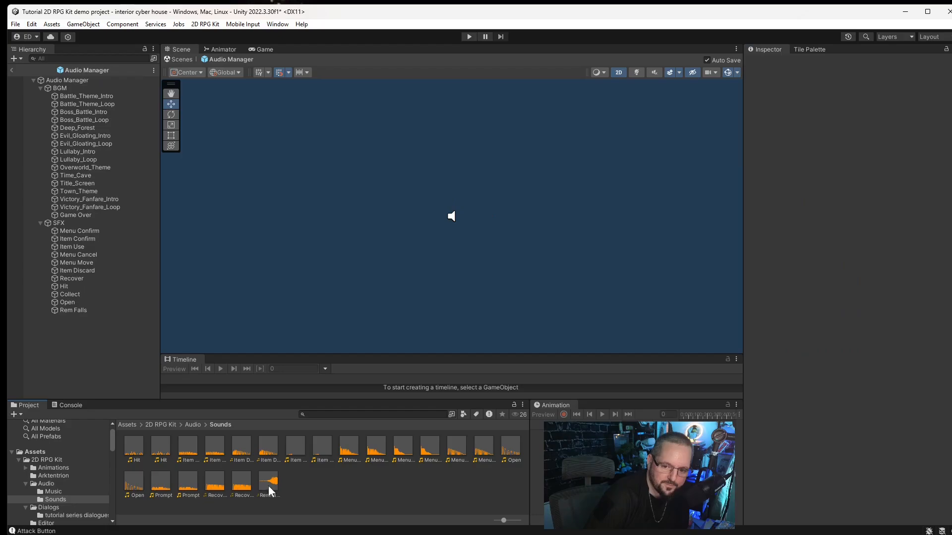
left_click(10, 68)
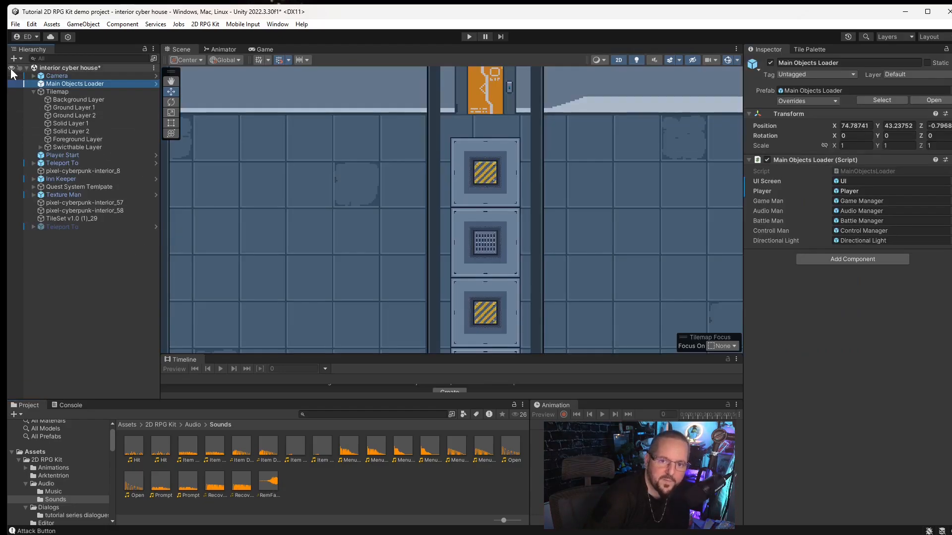
Step: Review the grate's trigger events and add an empty entry to the On Teleport event of the inactive Teleport To object
left_click(82, 225)
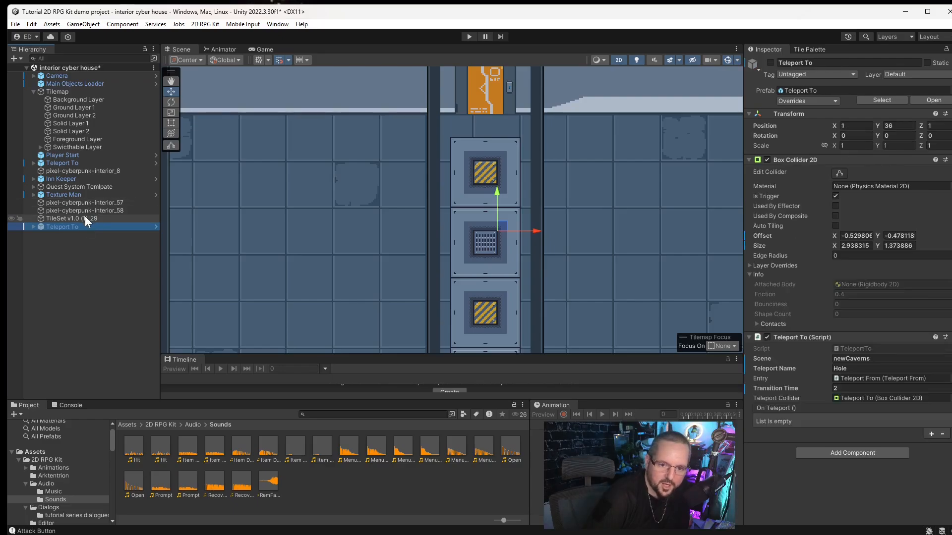
left_click(85, 218)
scroll(807, 379, "down", 2)
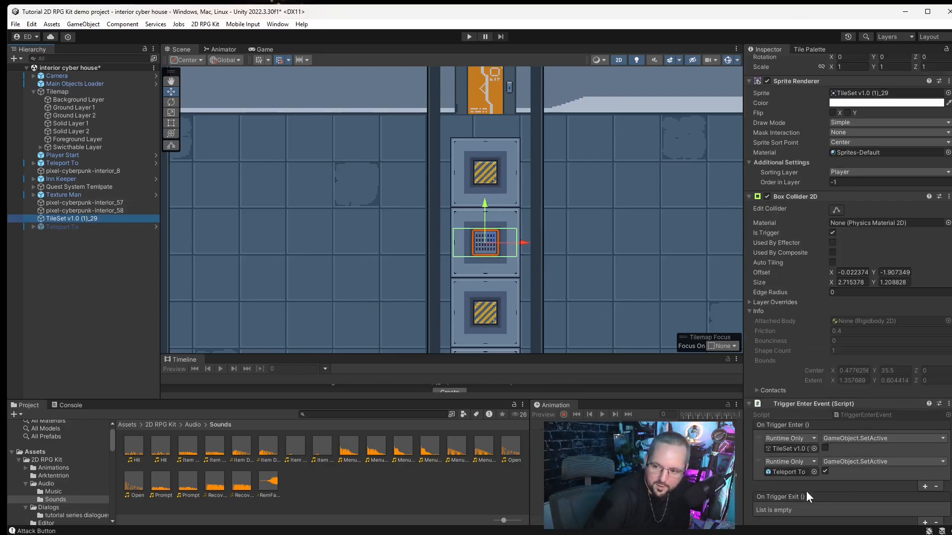
scroll(809, 468, "down", 3)
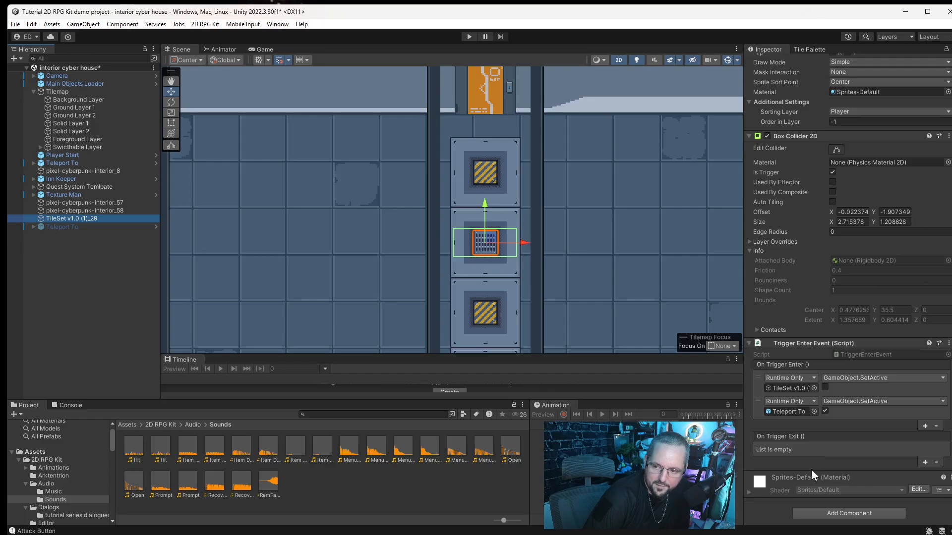
left_click(86, 205)
left_click(95, 211)
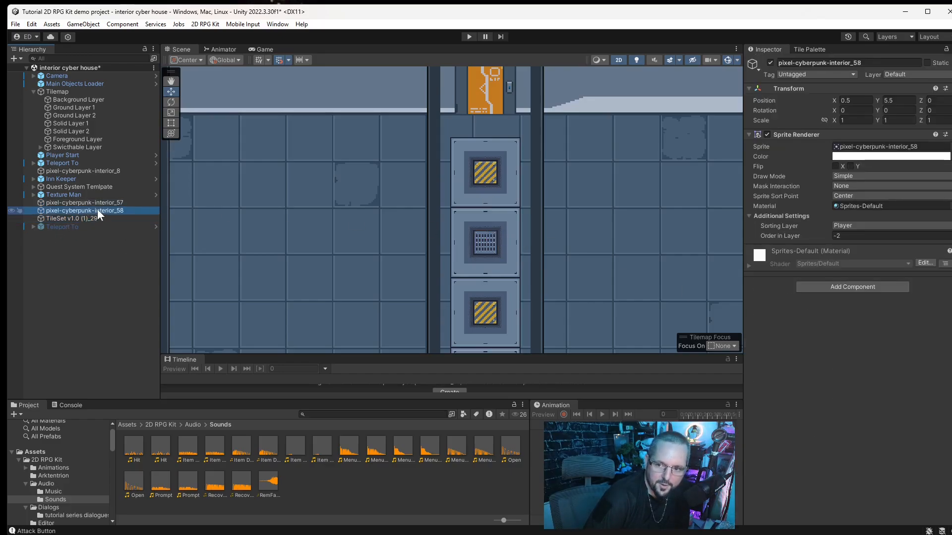
left_click(69, 228)
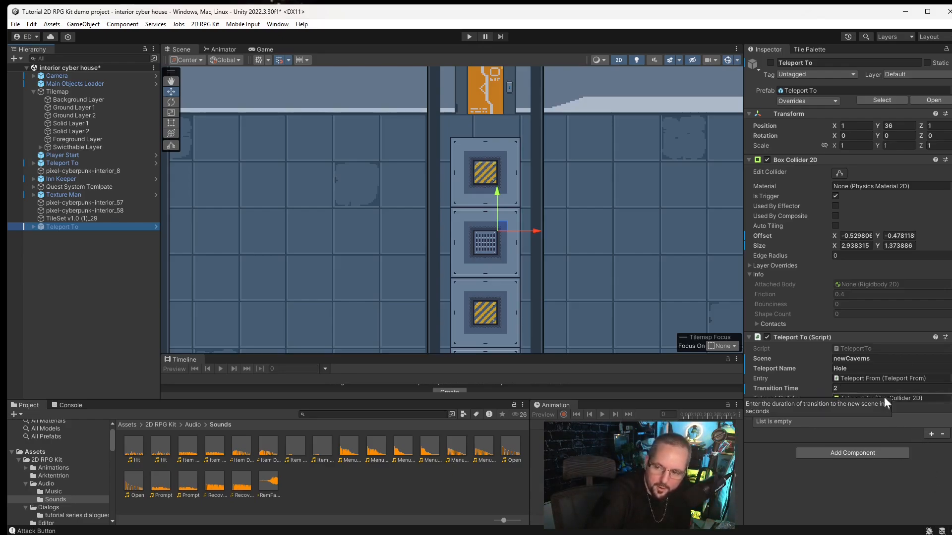
left_click(931, 434)
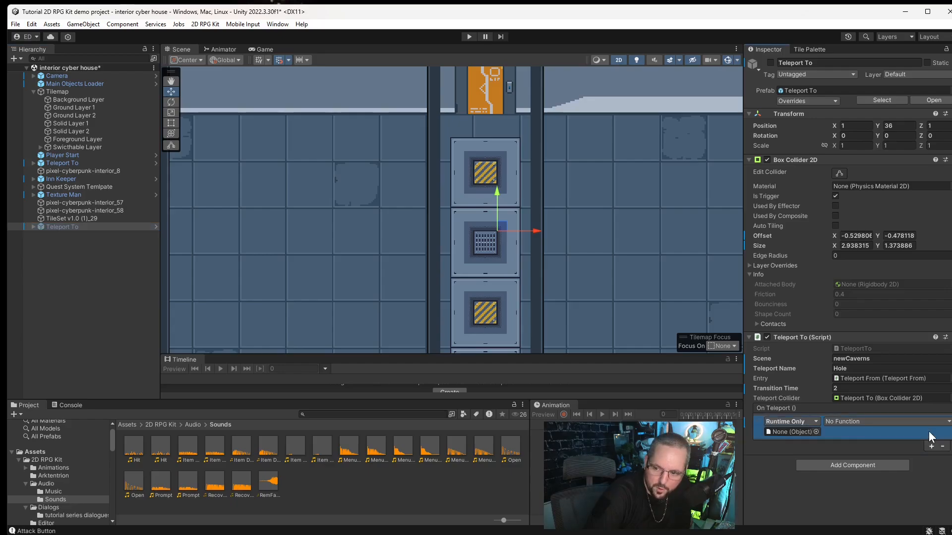
left_click(815, 431)
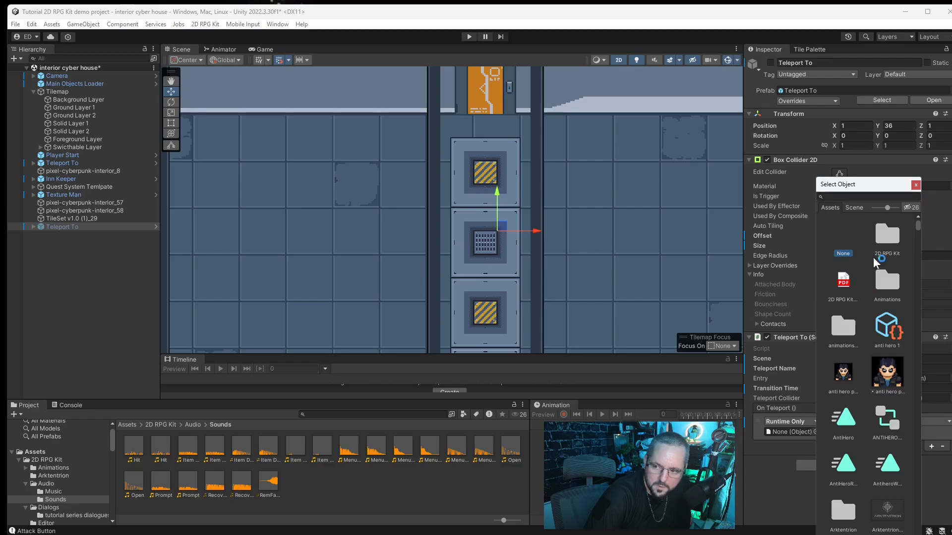
left_click(915, 185)
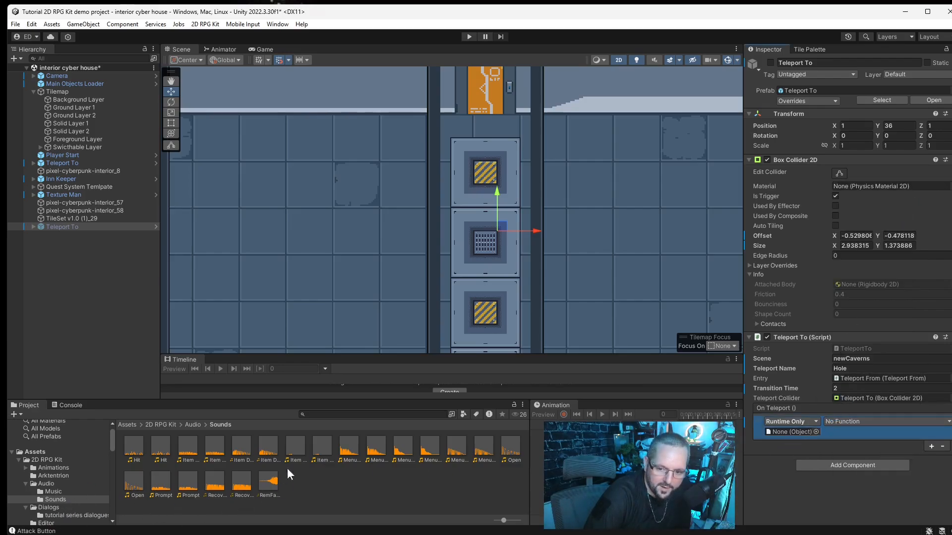
Step: Check the Sfx list in the Audio Manager prefab referenced by the Main Objects Loader, and return to the scene
left_click(84, 83)
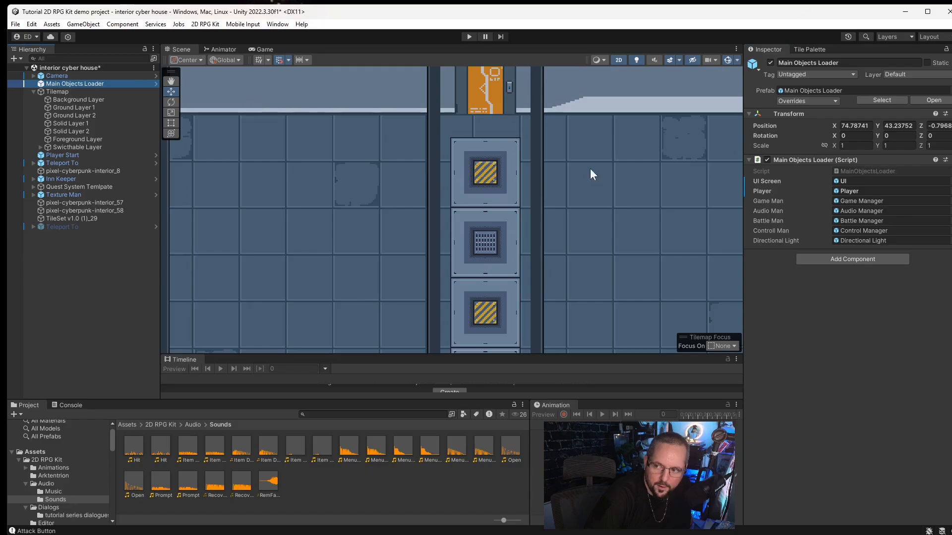
left_click(872, 210)
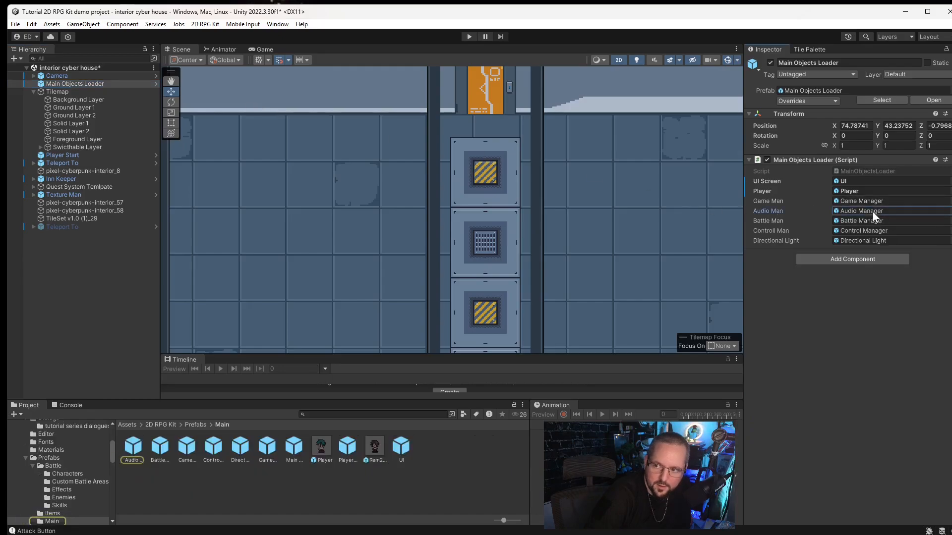
double_click(872, 210)
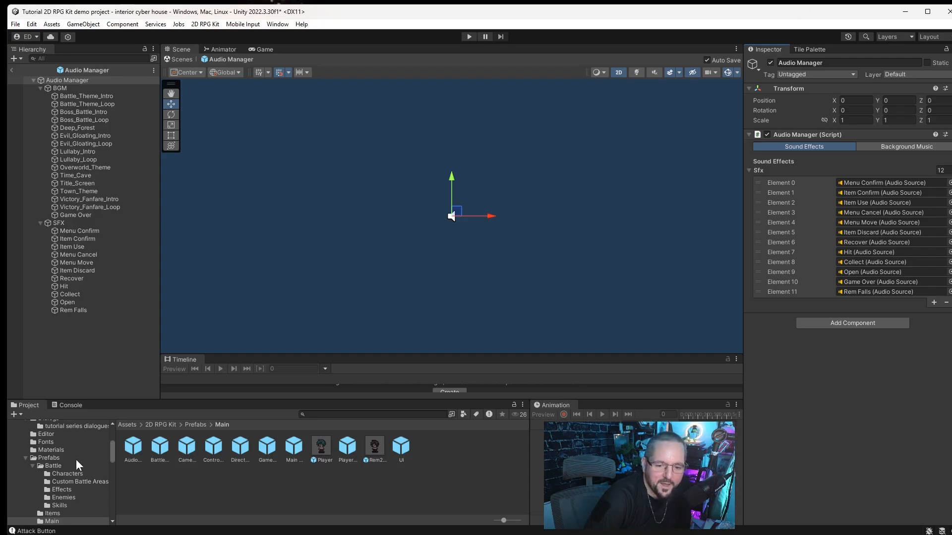
left_click(11, 67)
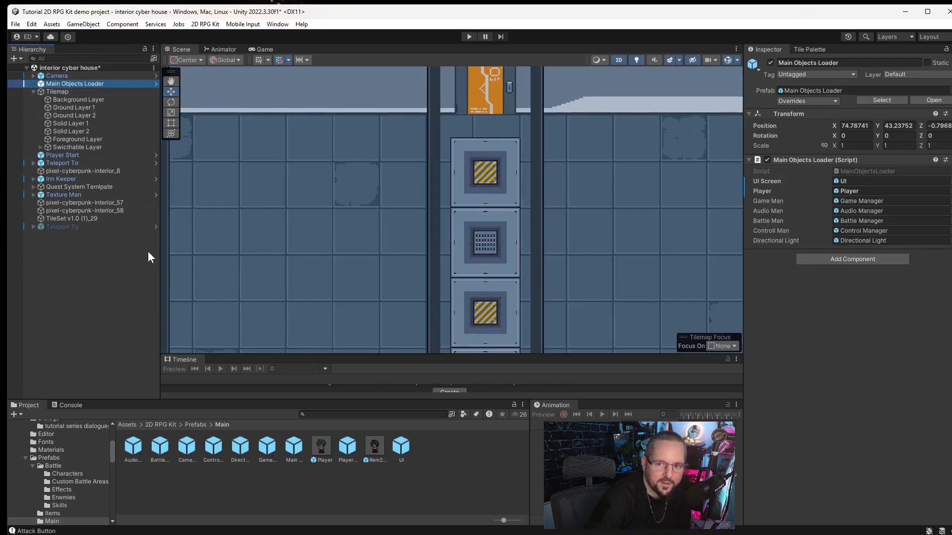
Step: Add an Audio Source component to the inactive Teleport To object and assign the RemFalls clip from the Sounds folder as its AudioClip
left_click(82, 226)
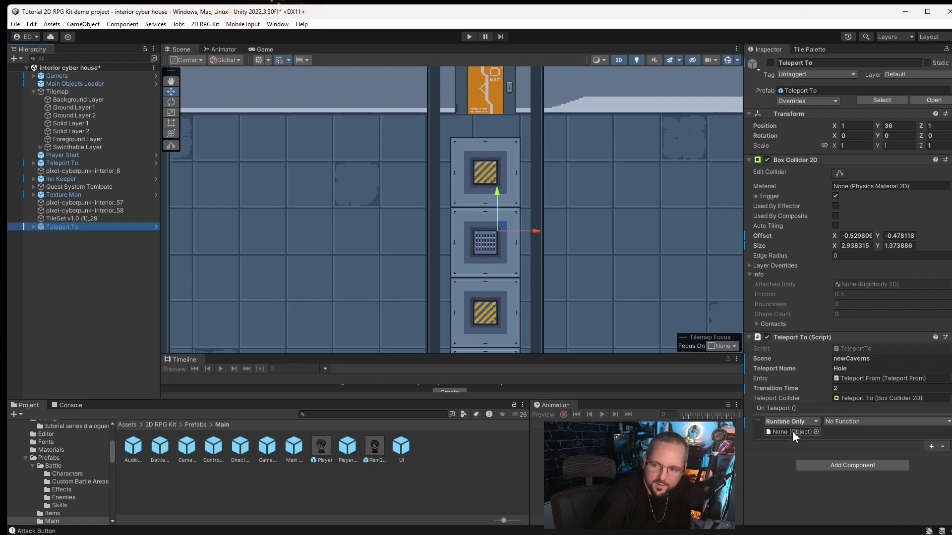
scroll(49, 441, "up", 5)
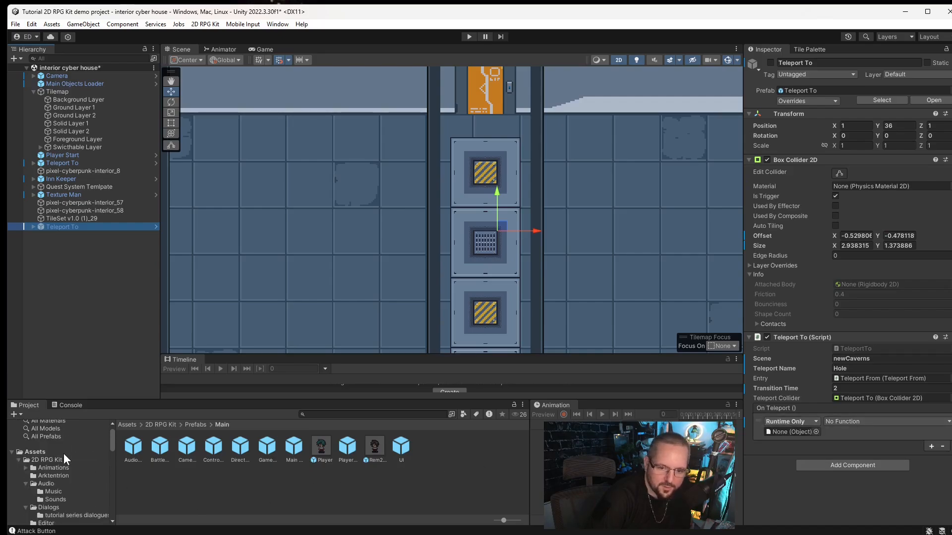
left_click(58, 499)
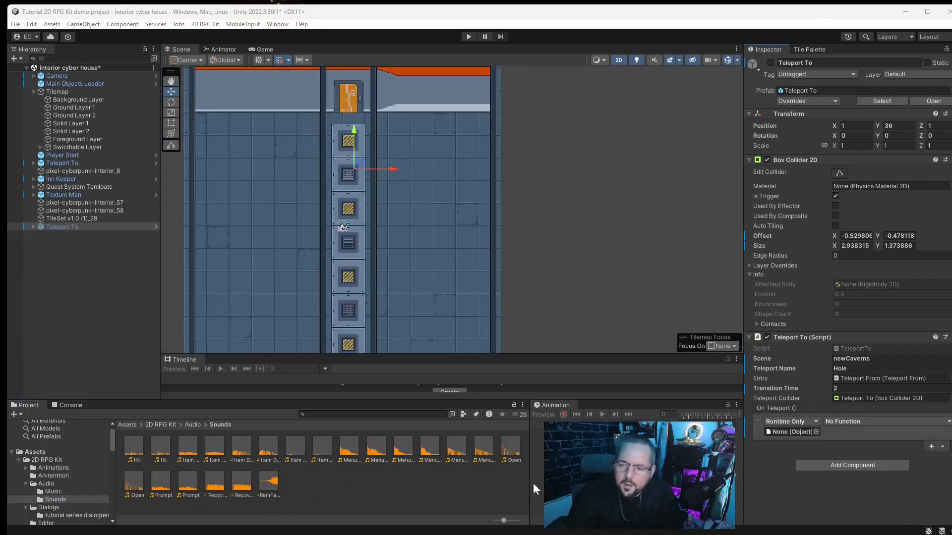
left_click(796, 432)
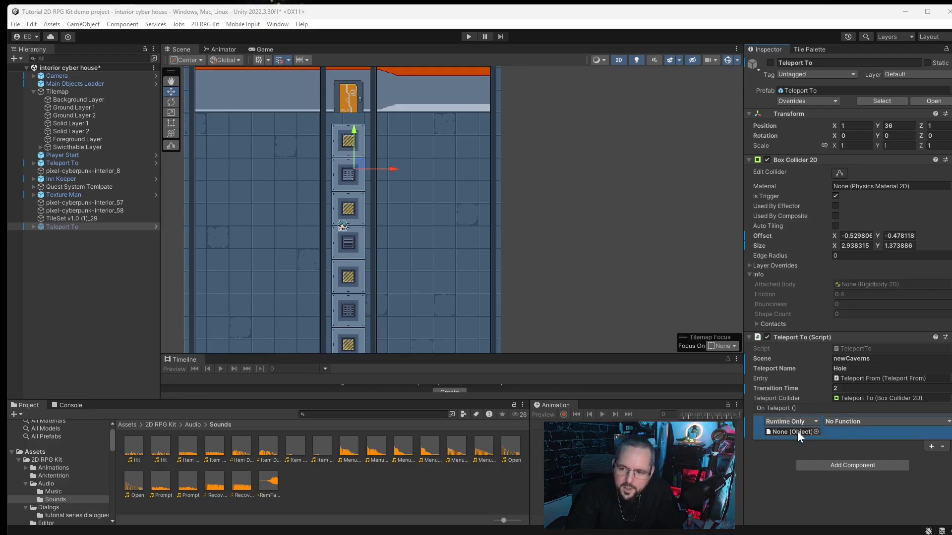
left_click(859, 473)
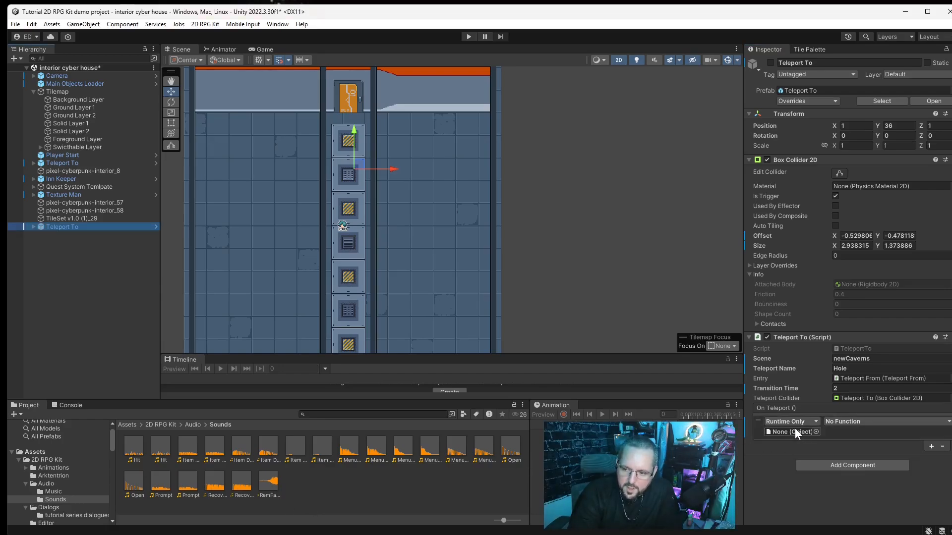
left_click(834, 468)
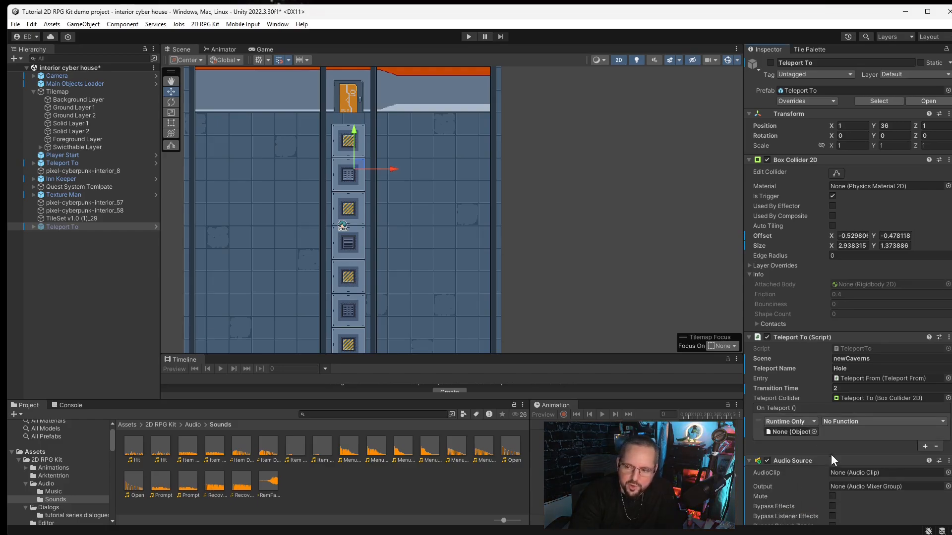
left_click(832, 456)
scroll(806, 393, "down", 3)
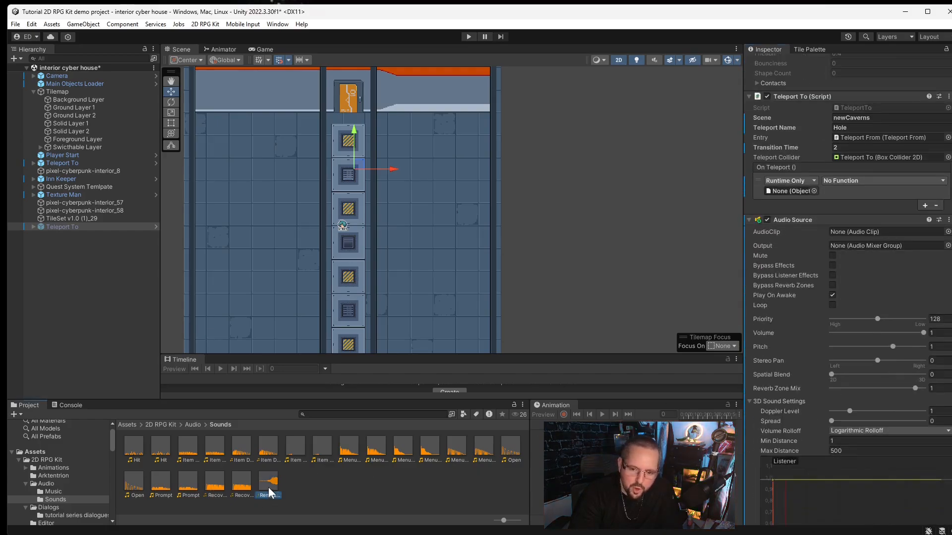
left_click_drag(272, 484, 866, 231)
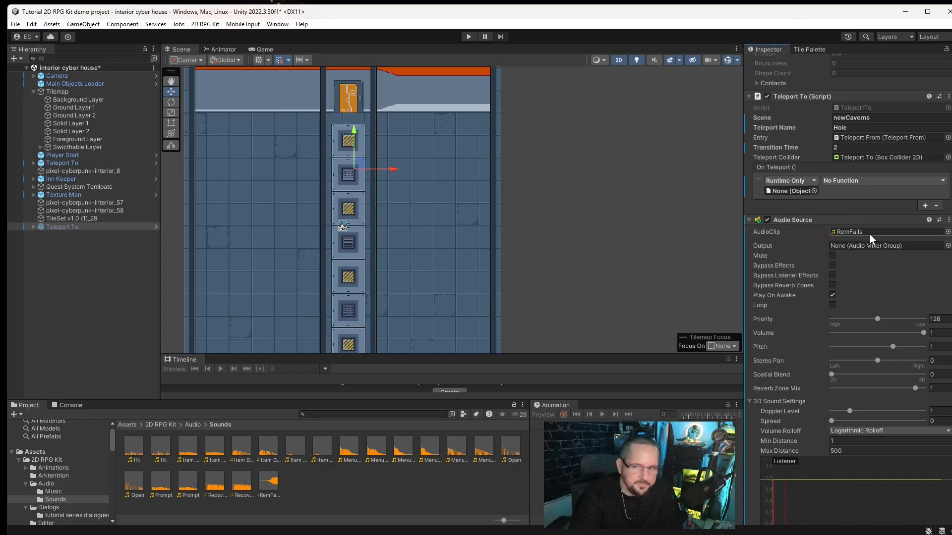
Step: Assign the object's own Audio Source to the On Teleport entry and set its function to GameObject.SetActive with the value enabled
scroll(875, 409, "up", 5)
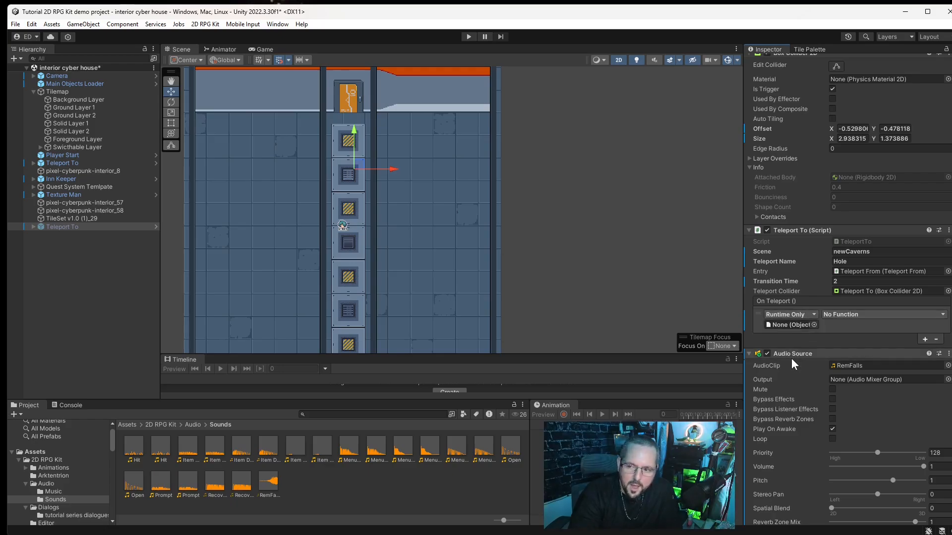
left_click_drag(783, 353, 796, 325)
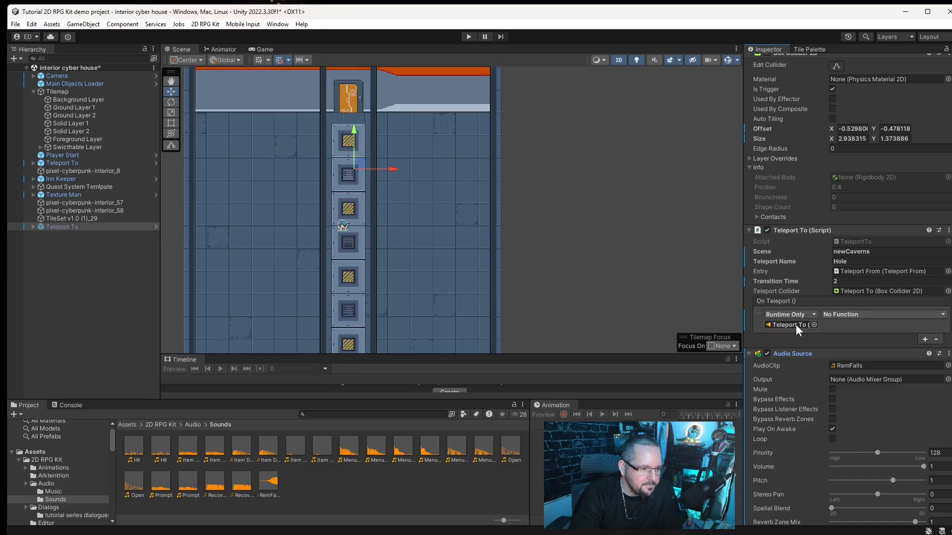
left_click(881, 314)
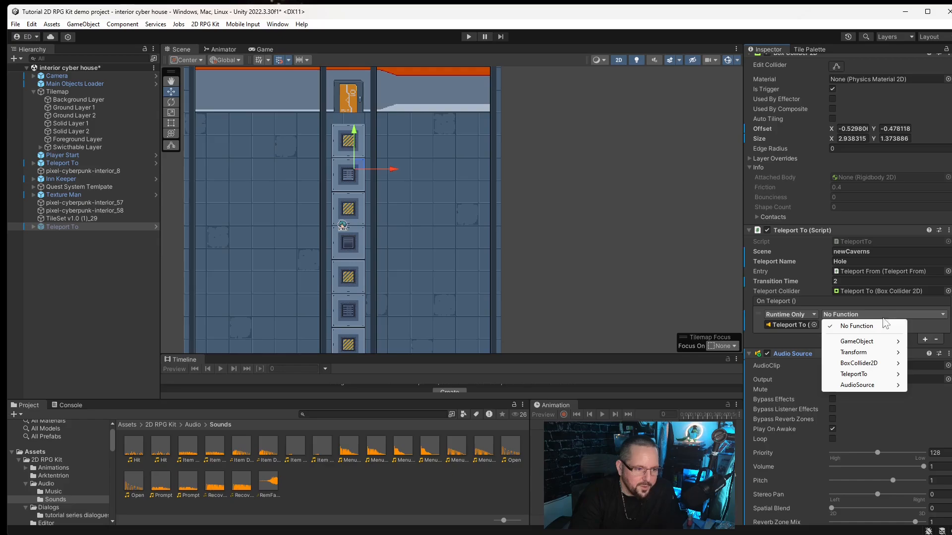
mouse_move(887, 342)
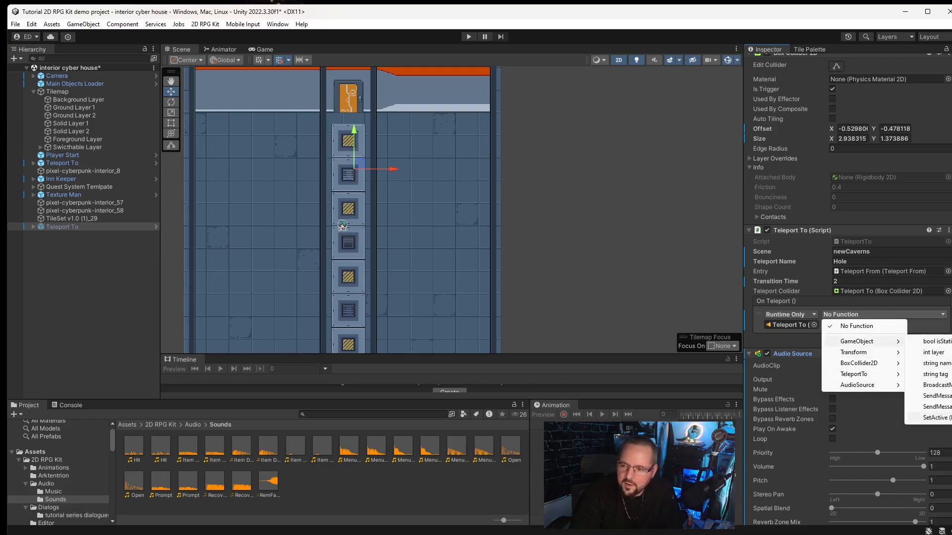
left_click(936, 417)
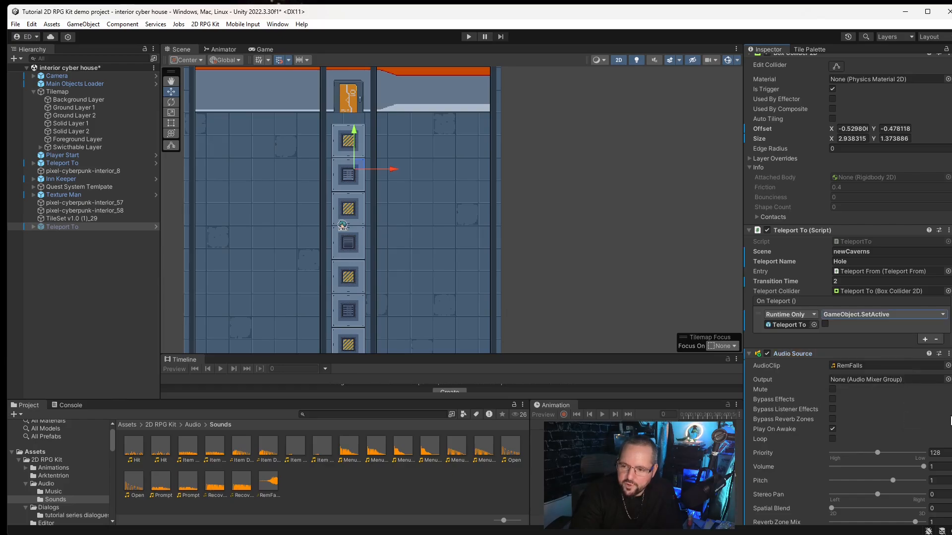
left_click(824, 324)
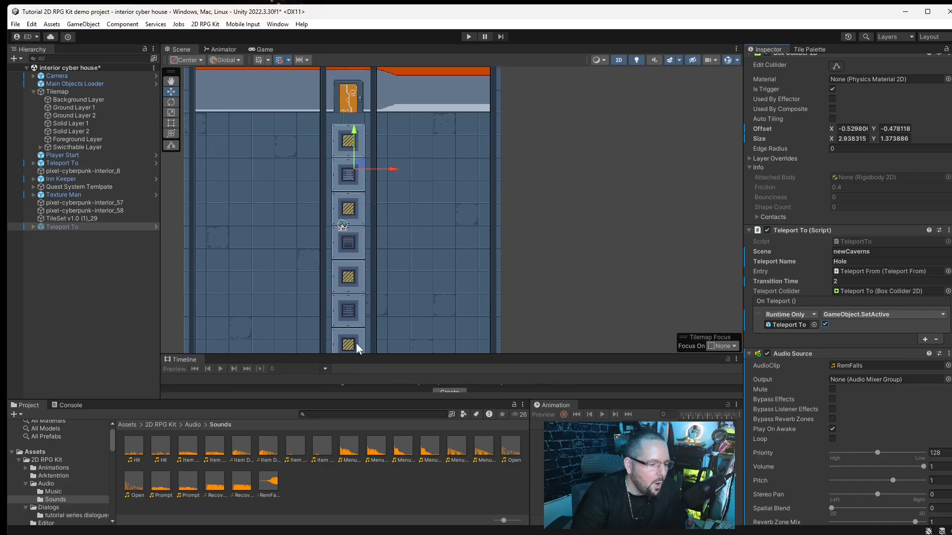
Step: Save the interior cyber house scene
middle_click_drag(286, 142, 331, 163)
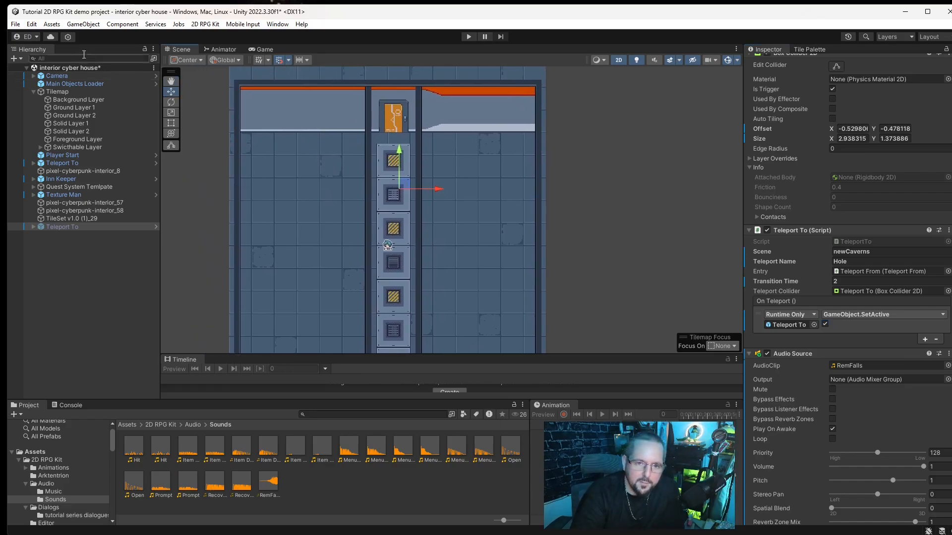
left_click(16, 24)
left_click(45, 76)
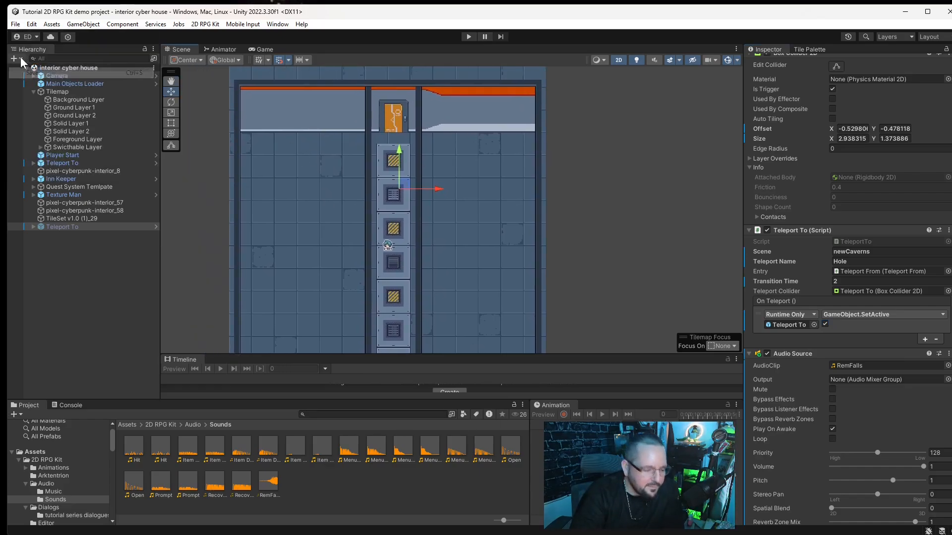
Step: Run the game and walk the character up the corridor onto the grate to test the fall sound and teleport
scroll(366, 199, "up", 3)
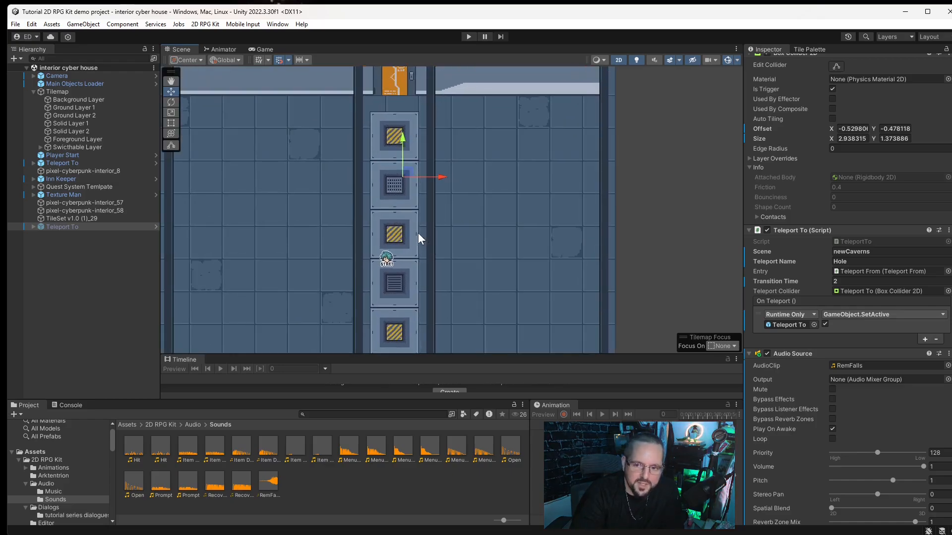
middle_click_drag(424, 249, 439, 187)
scroll(440, 187, "down", 4)
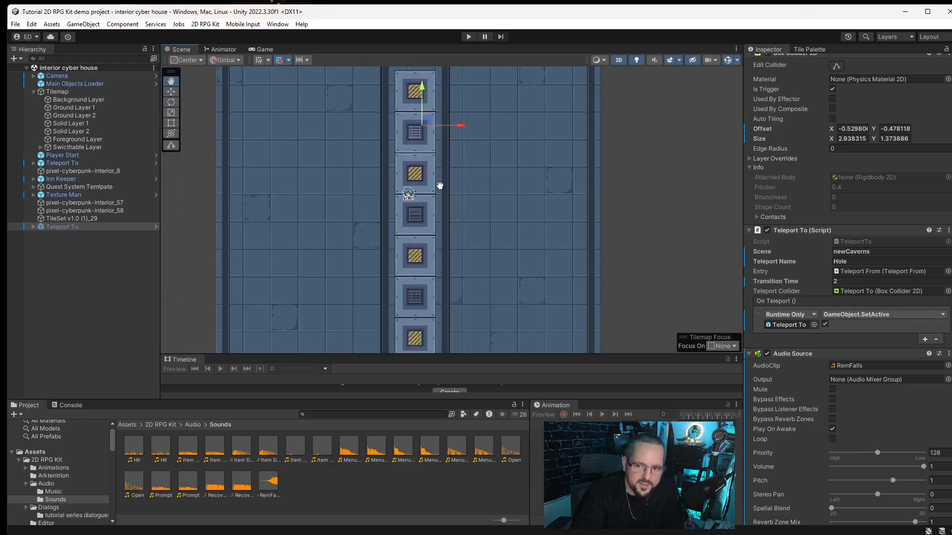
left_click(472, 35)
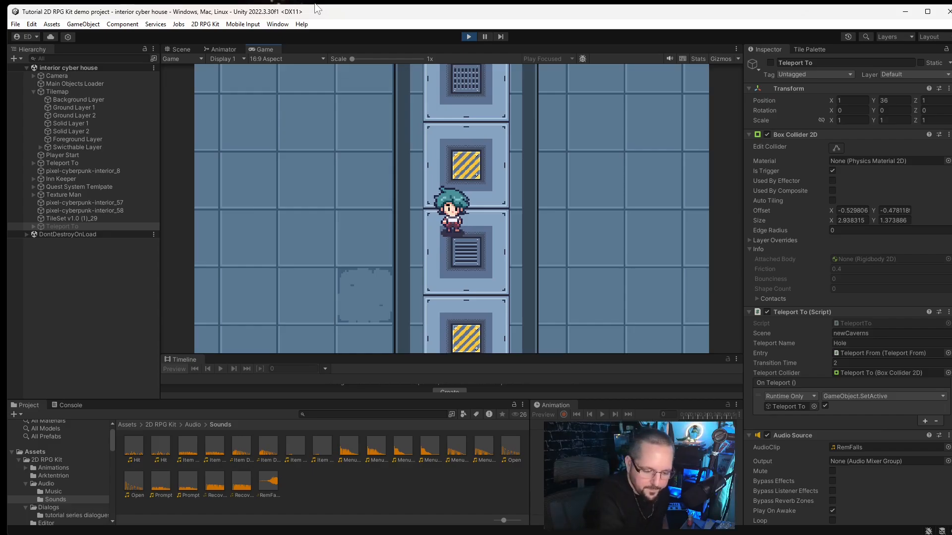
key("Up")
key("Right")
key("Up")
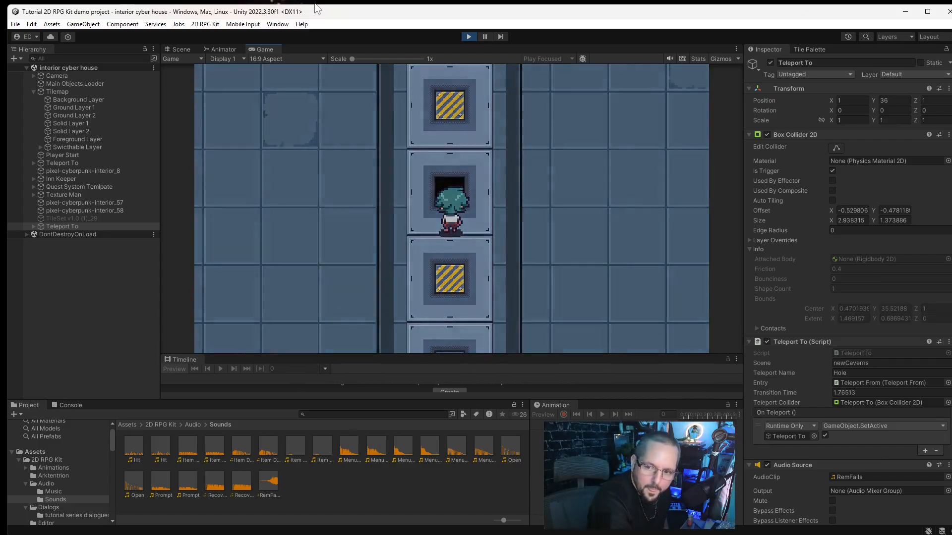